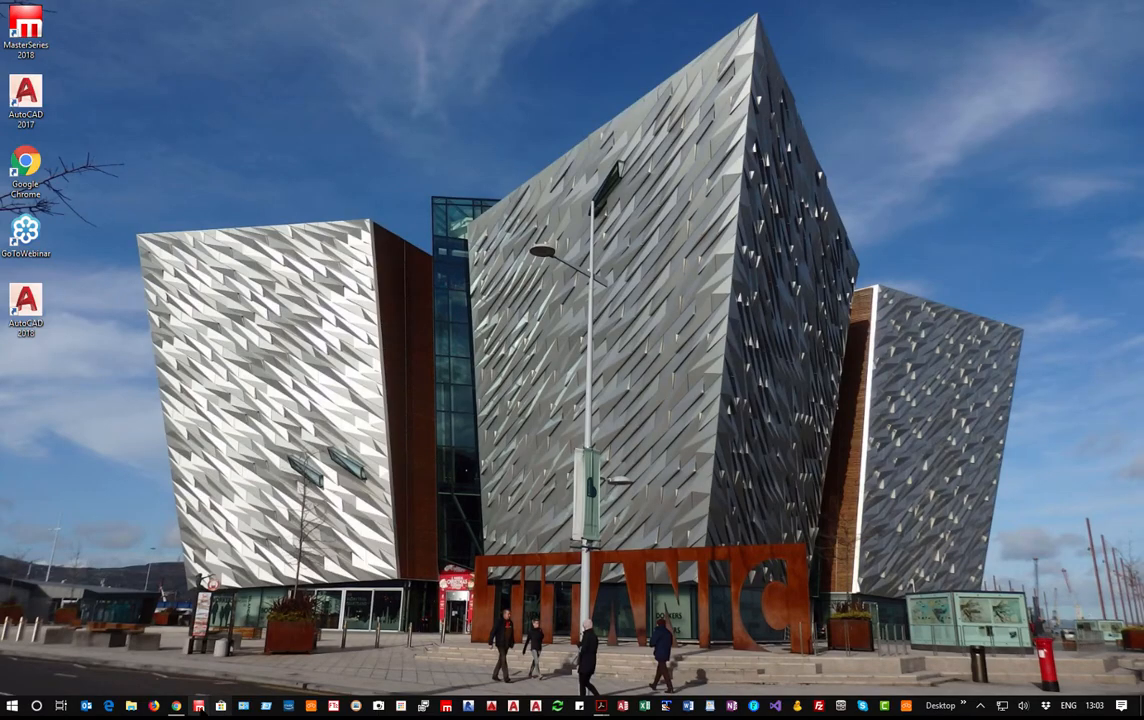
Switch to MasterSeries from the desktop.
click(199, 706)
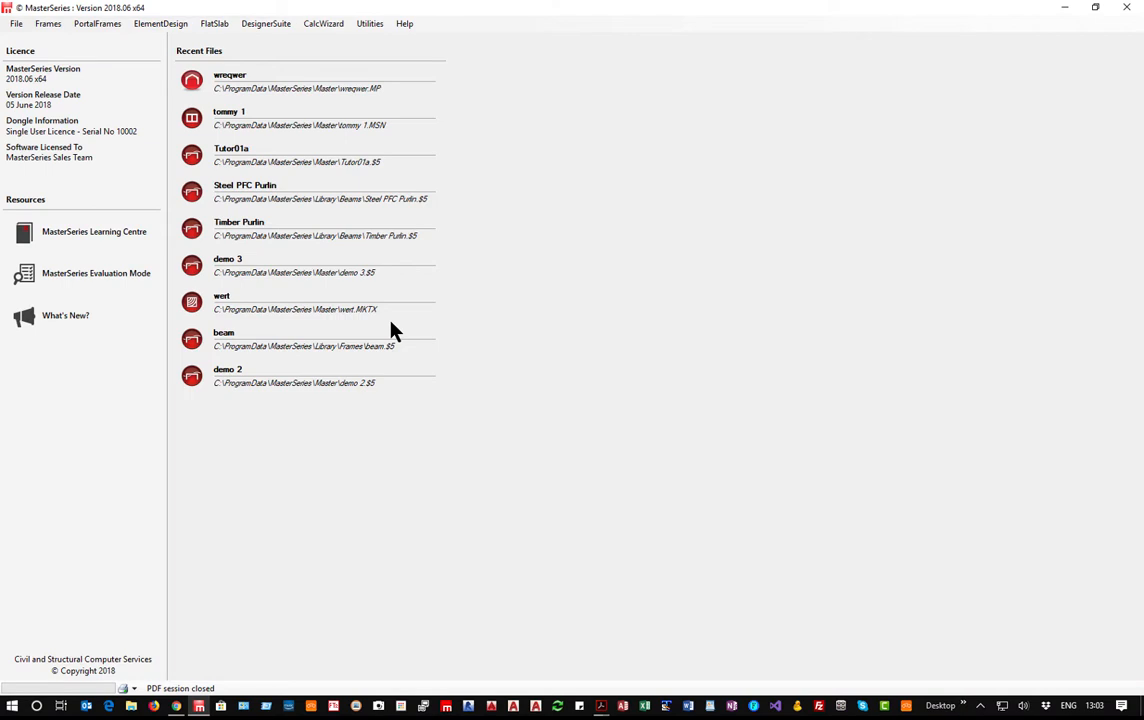
click(47, 25)
mouse_move(88, 30)
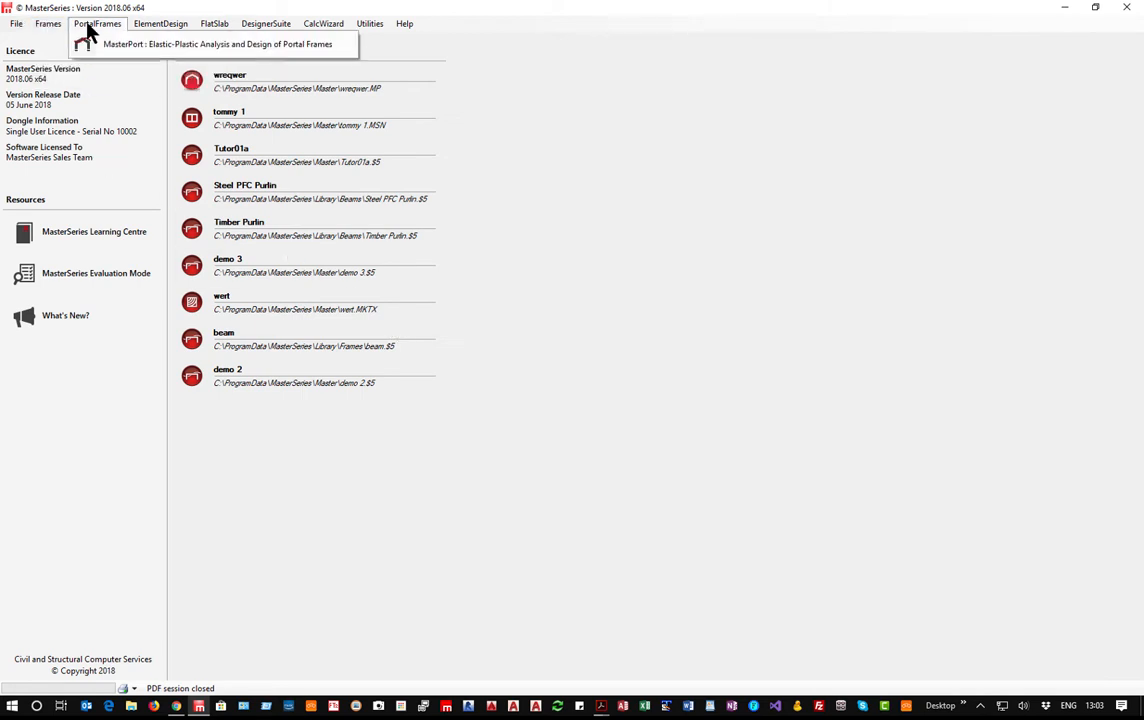
mouse_move(146, 30)
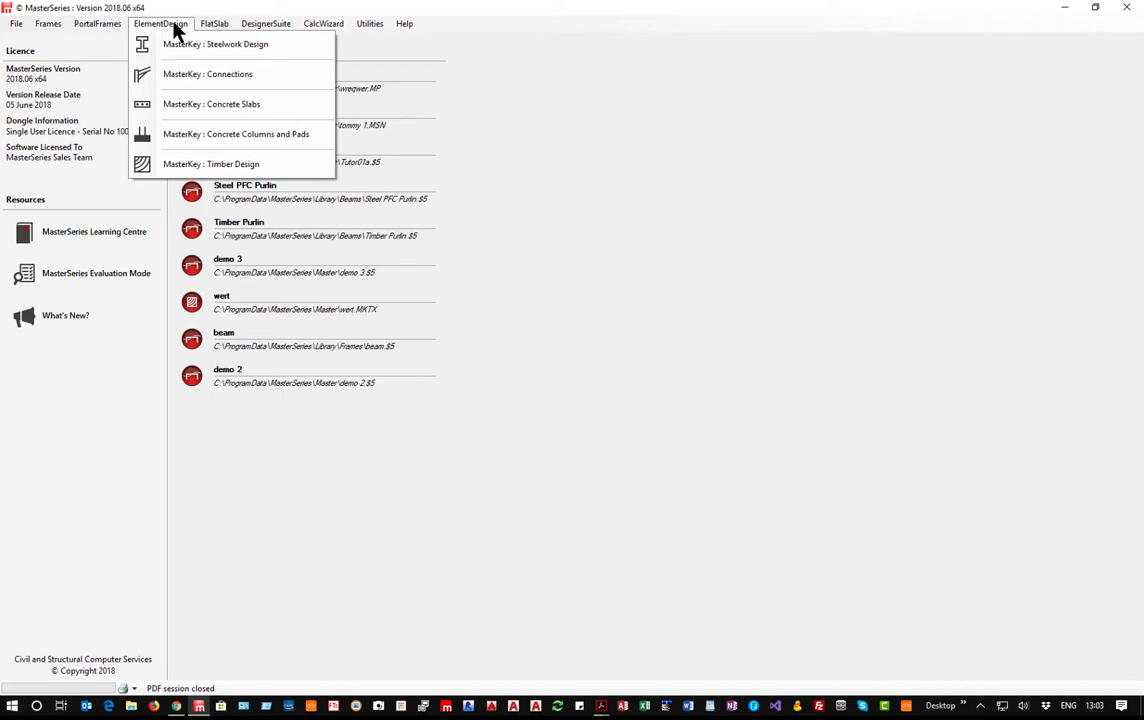
mouse_move(258, 30)
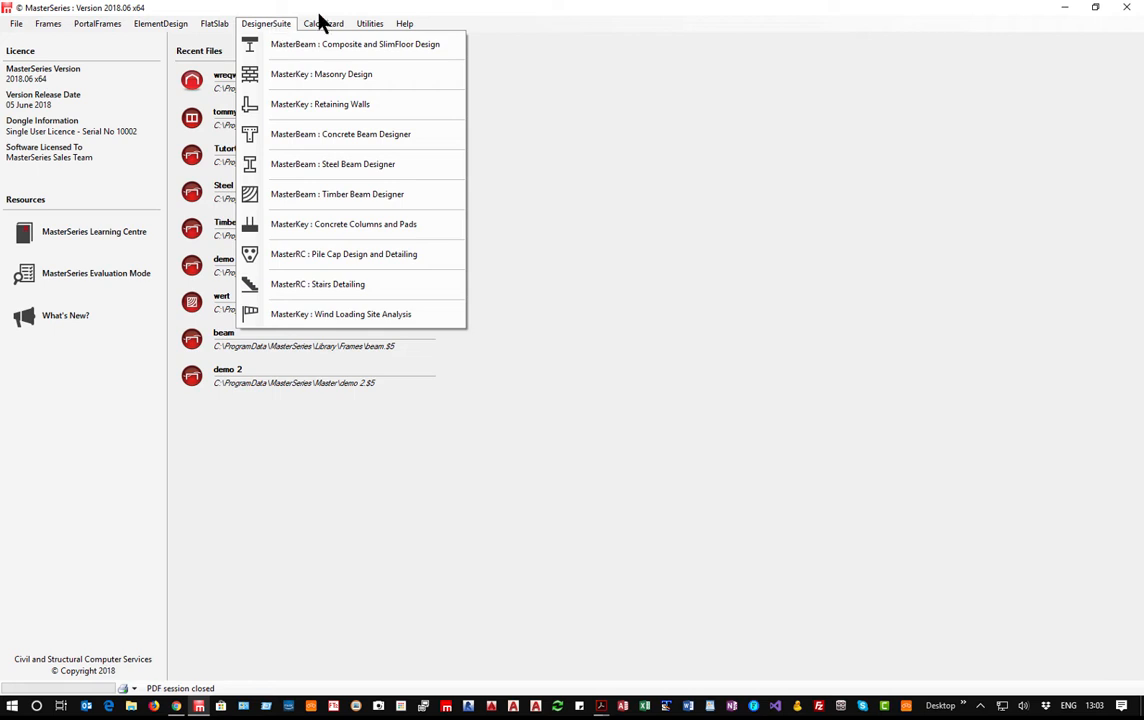
click(226, 575)
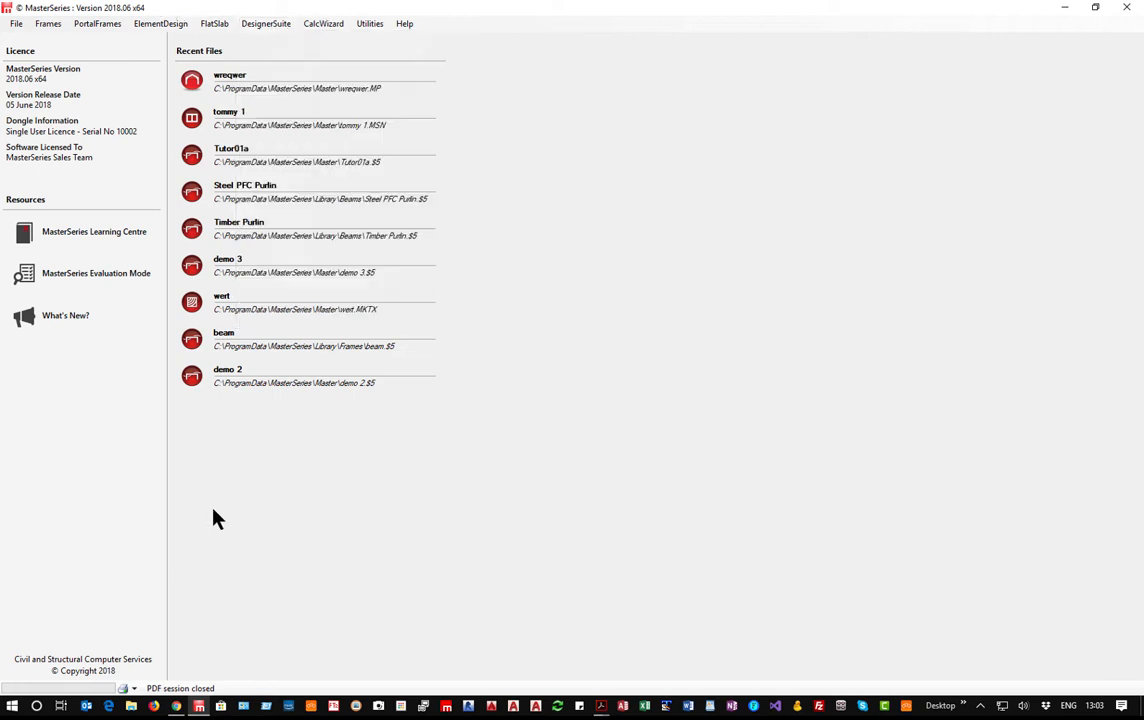
Start the MasterPort portal frame module and create a new file named "demo 123", accepting the steel grade notice.
click(92, 27)
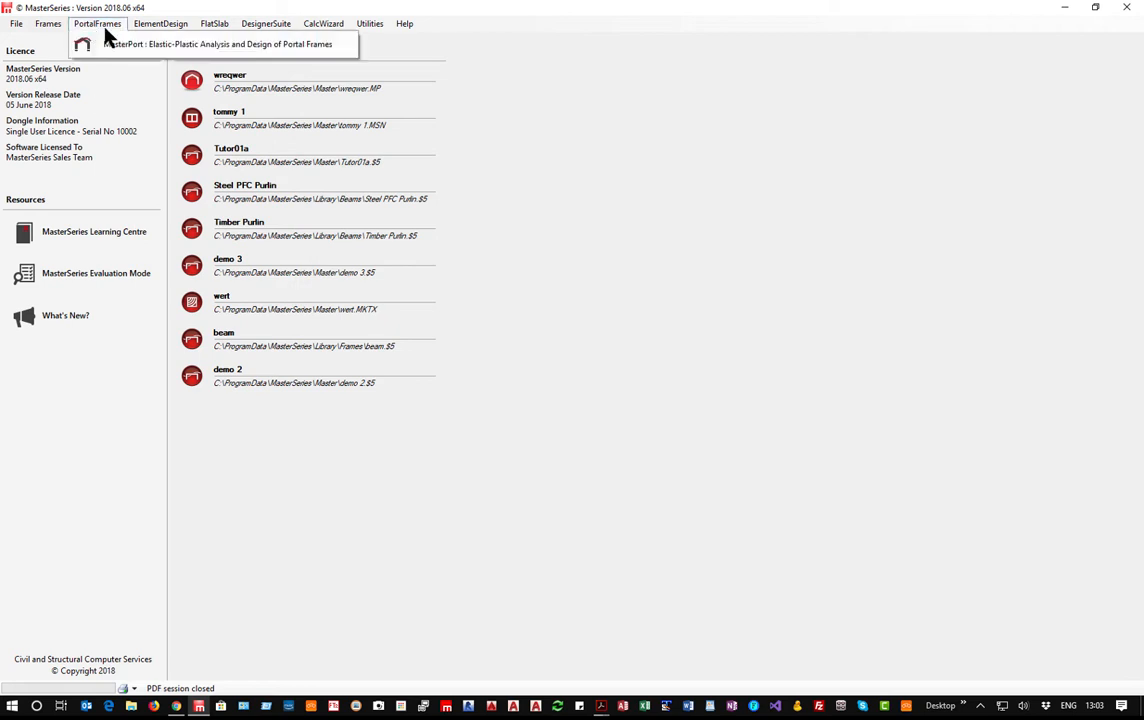
click(126, 54)
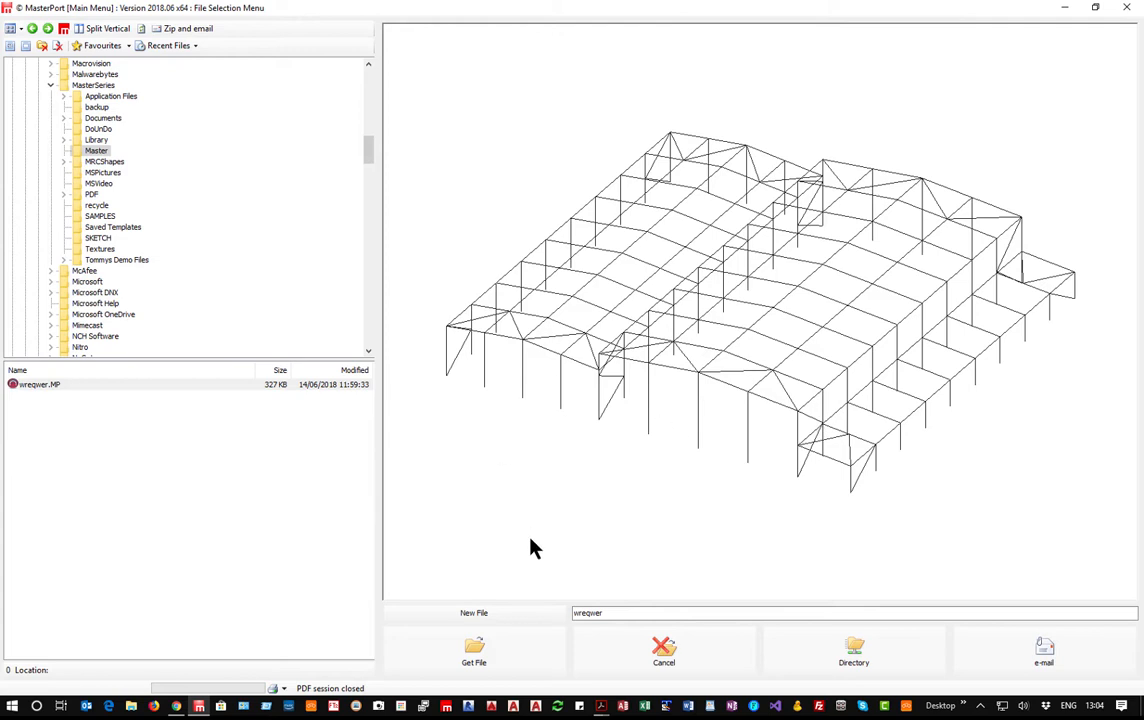
click(468, 613)
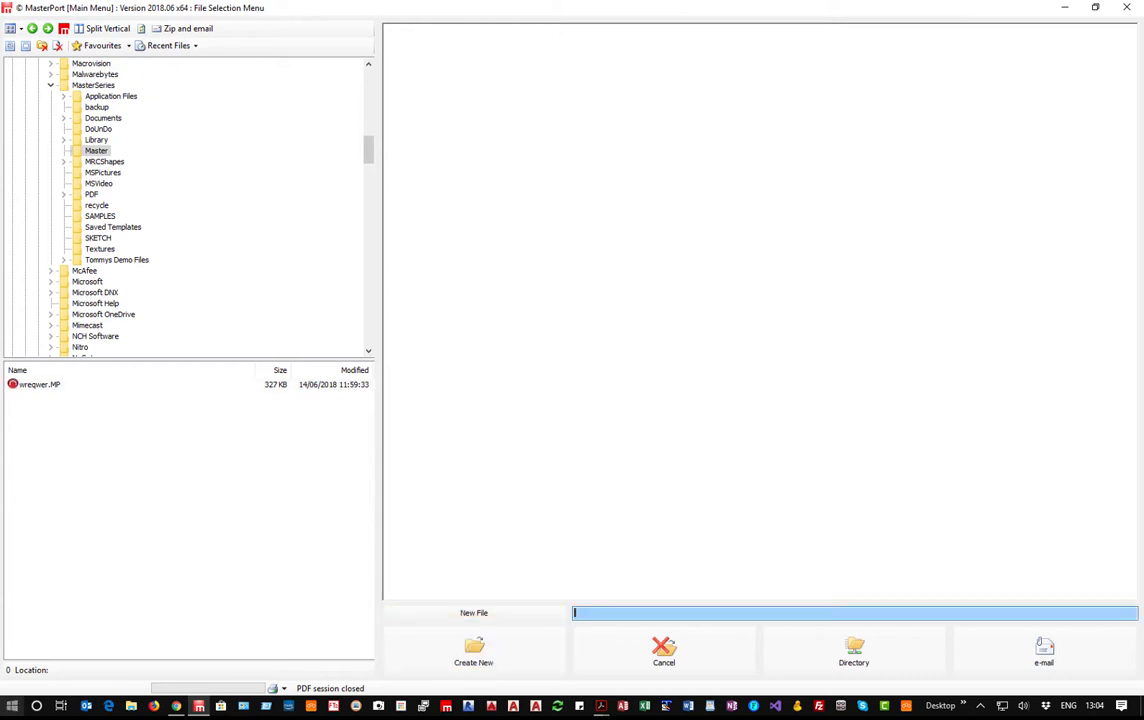
text(demo 123)
click(476, 656)
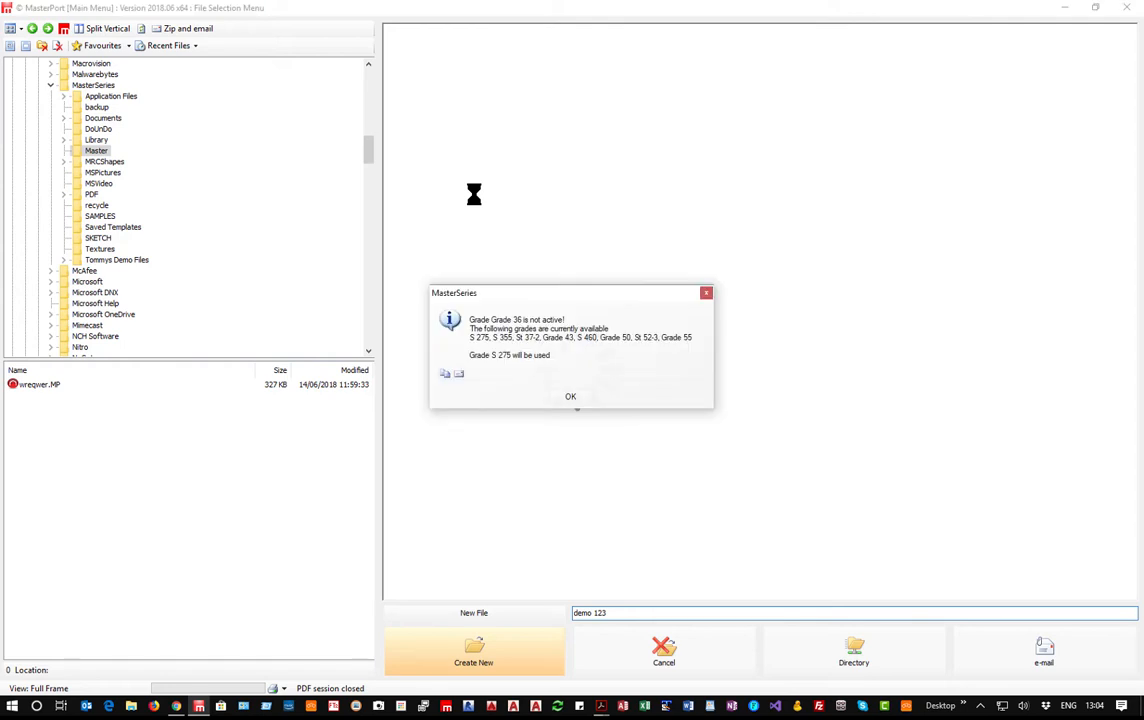
click(569, 398)
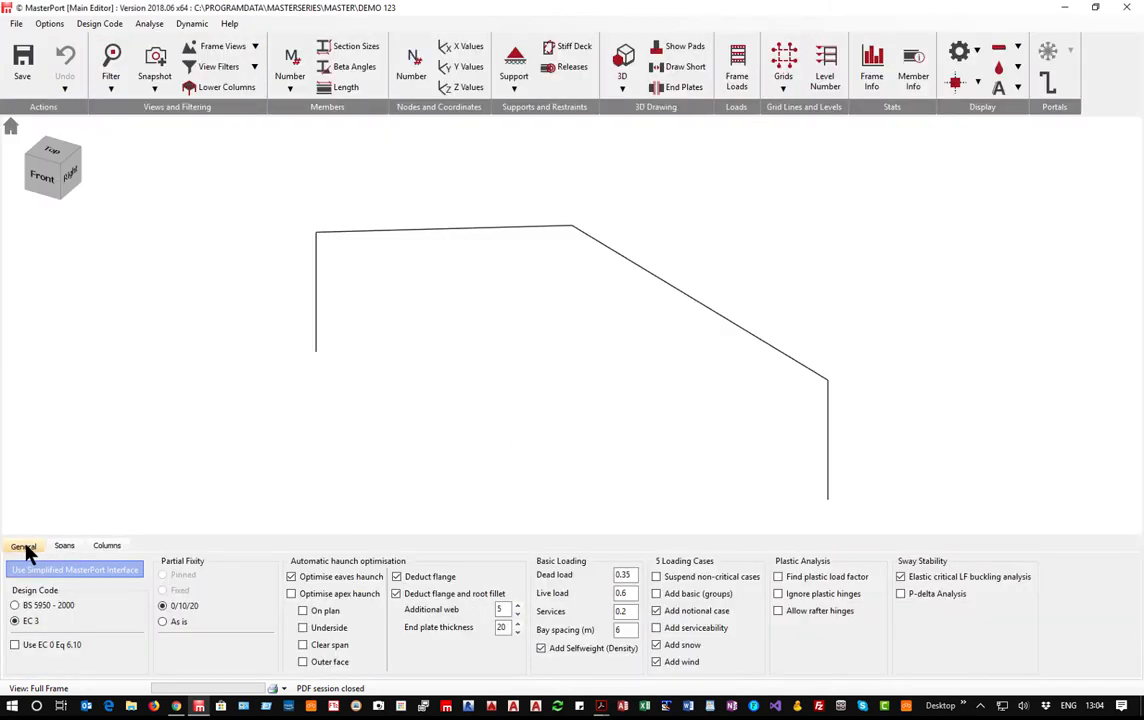
Review the span and column settings of the new portal frame.
click(62, 546)
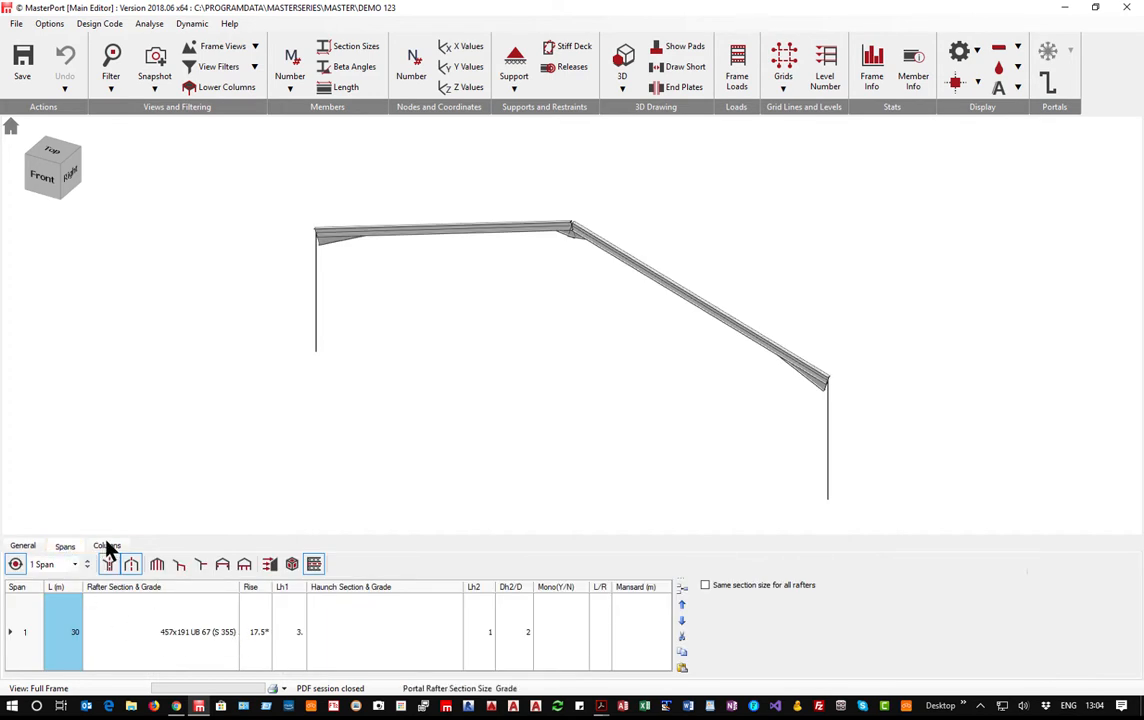
click(107, 547)
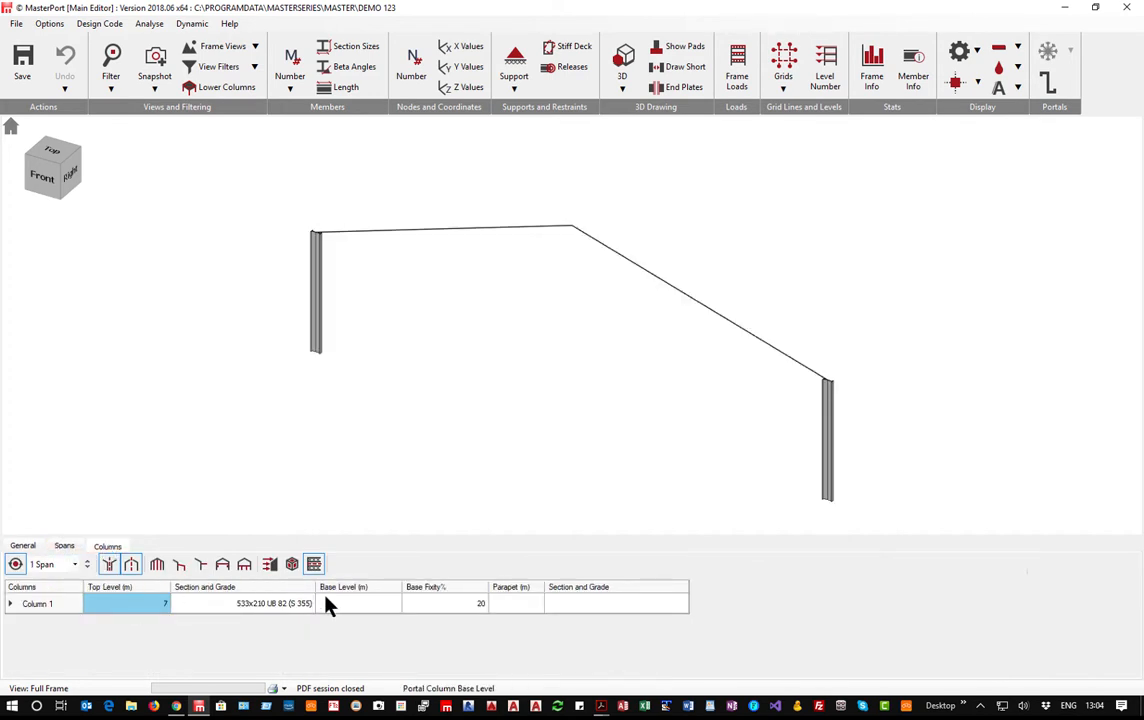
In the general settings, clear the additional web allowance and set the basic dead load to 0.25 and the services load to 0.1.
click(23, 547)
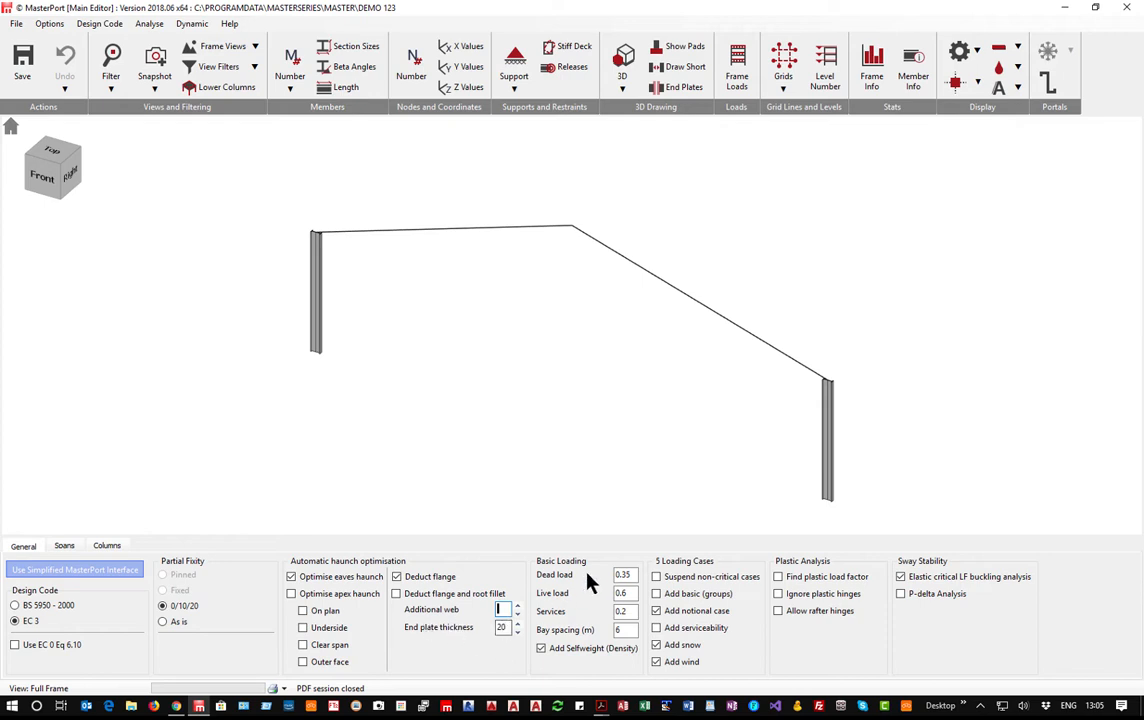
click(625, 576)
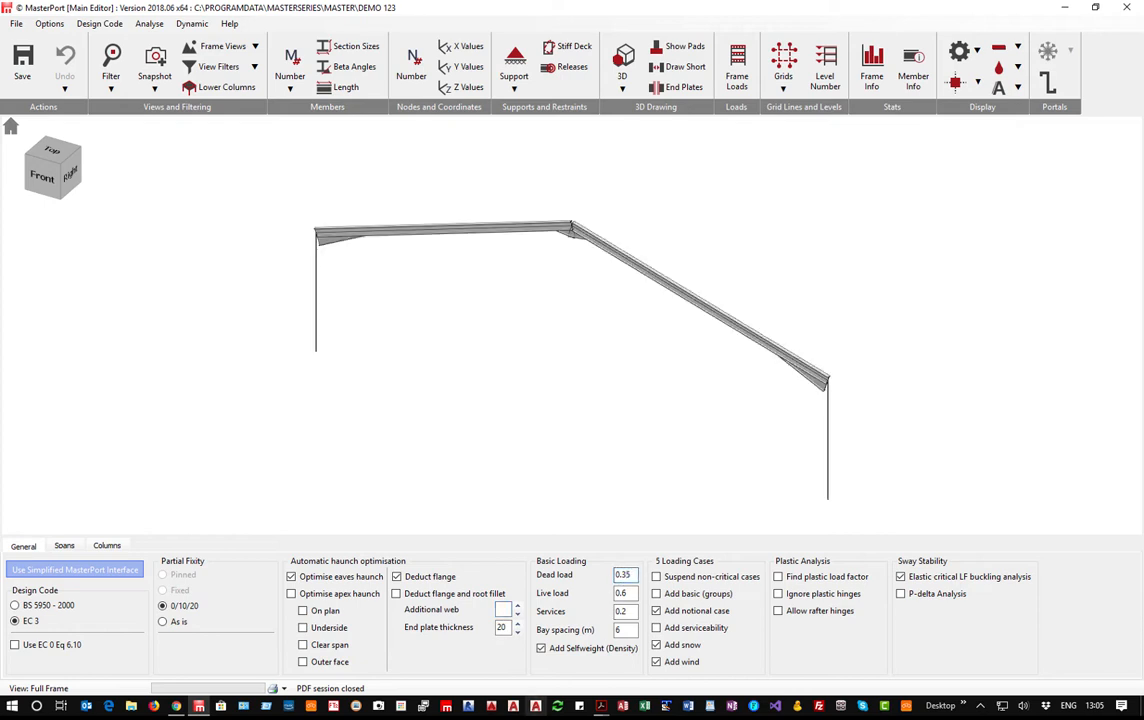
click(628, 593)
click(628, 611)
key(BackSpace)
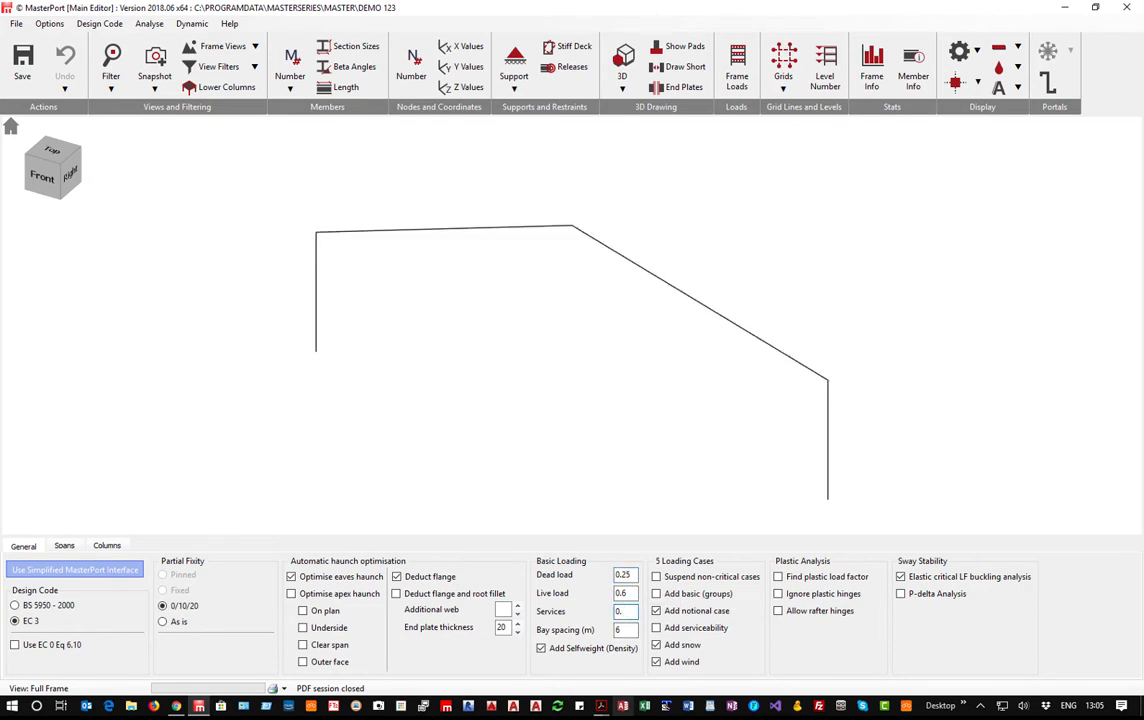
text(1)
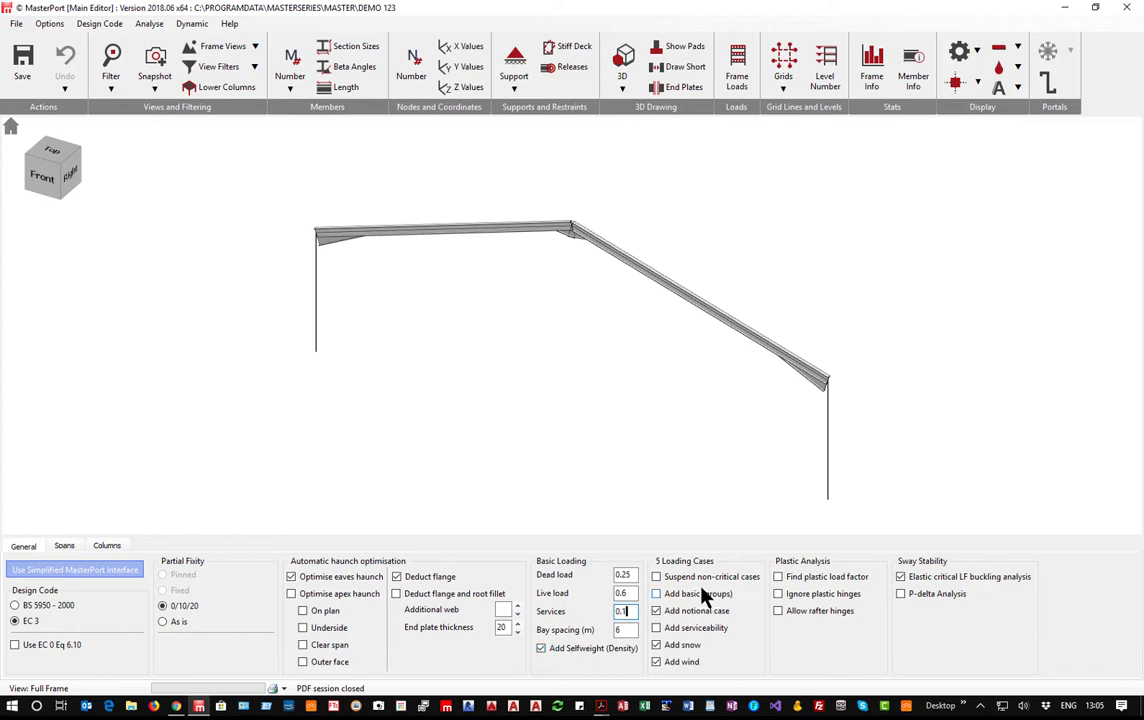
Enable suspending non-critical cases and adding the basic (groups) and serviceability loading cases.
click(670, 596)
click(658, 629)
Set the portal frame to 2 spans.
click(44, 186)
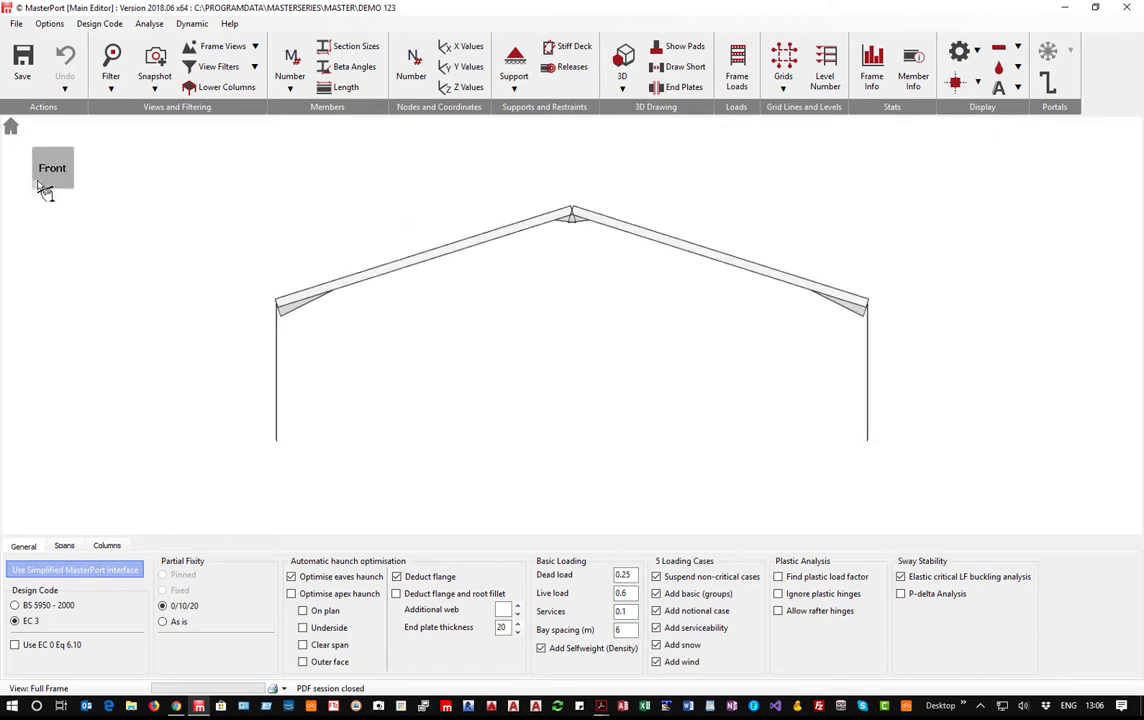
click(63, 547)
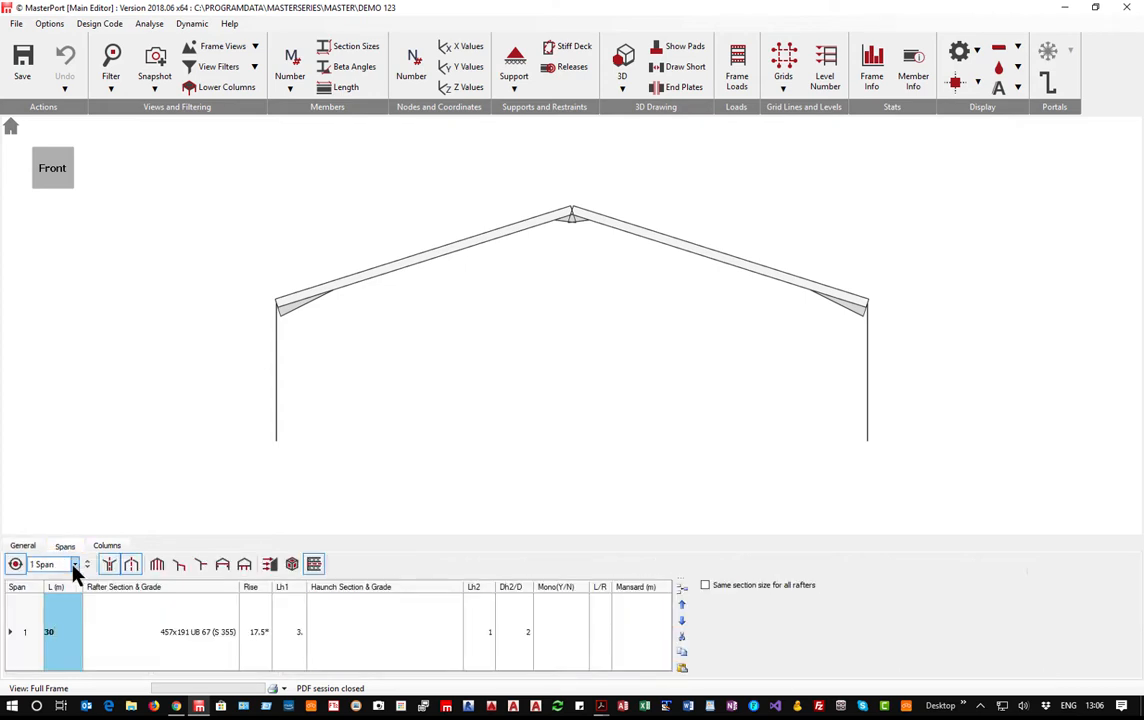
click(75, 566)
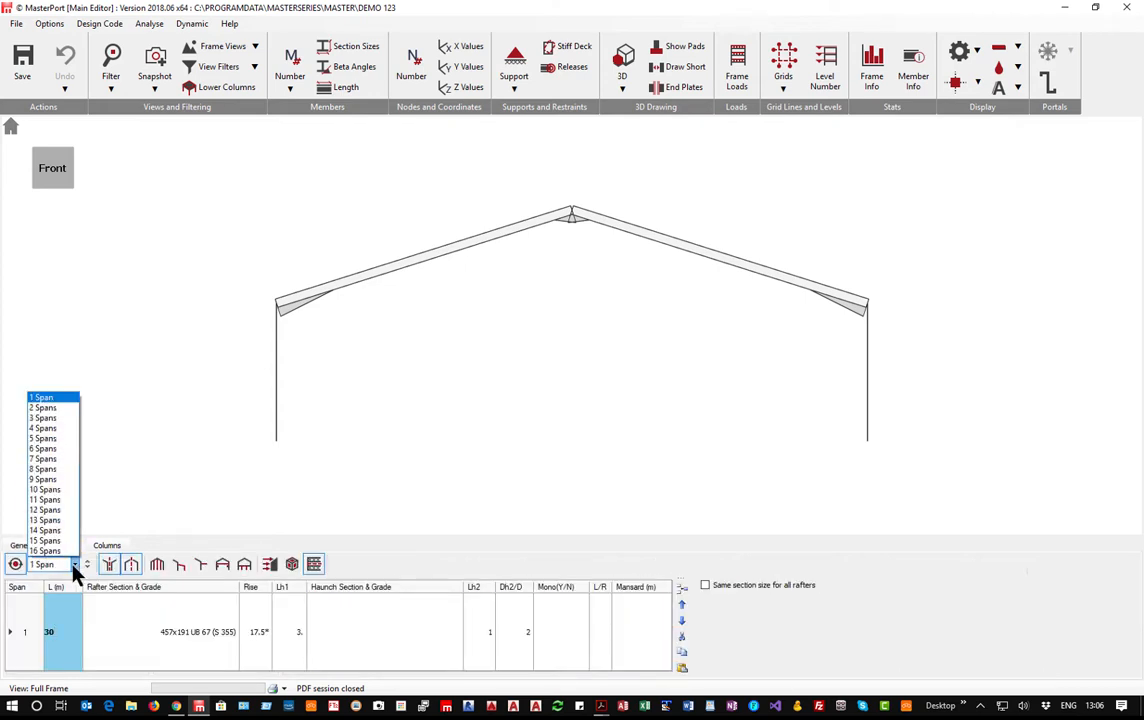
click(58, 408)
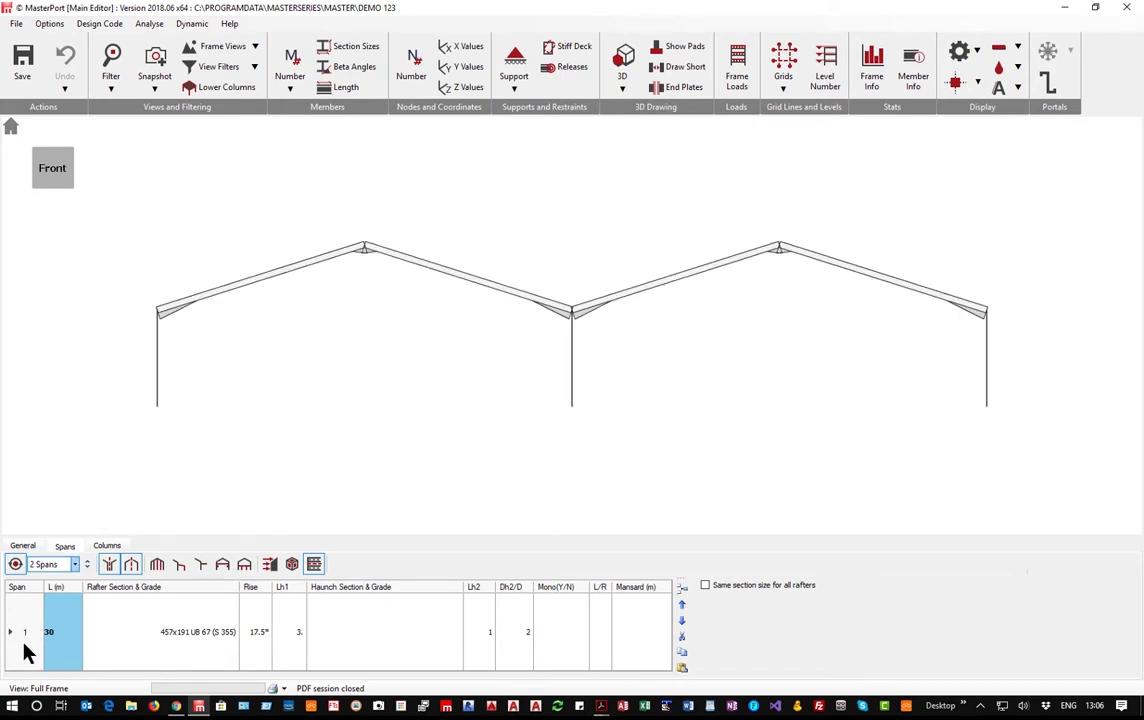
Turn off global symmetry and set the span lengths to 24 m for span 1 and 30 m for span 2.
click(112, 568)
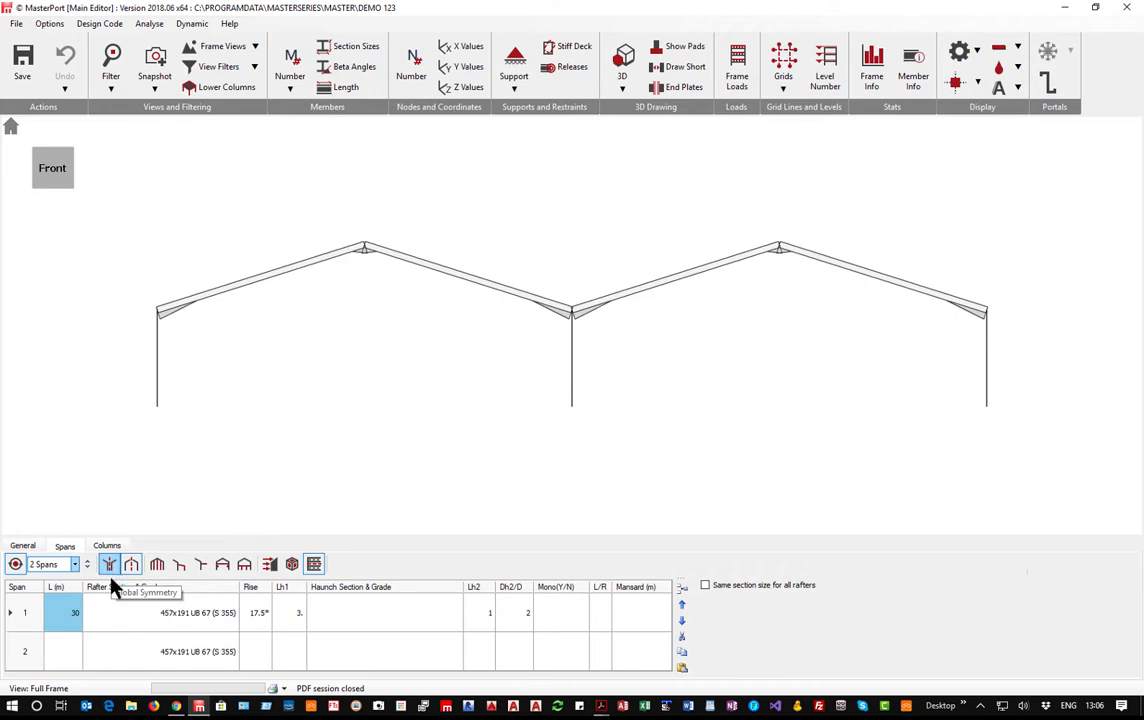
click(63, 652)
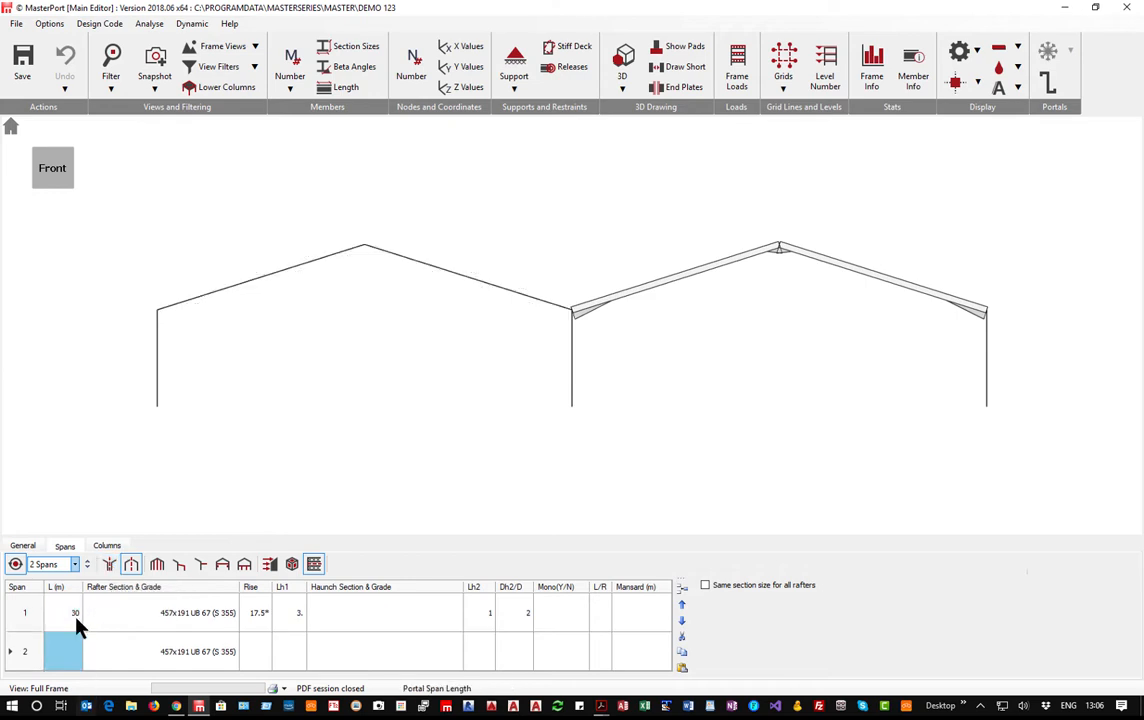
click(77, 623)
text(1)
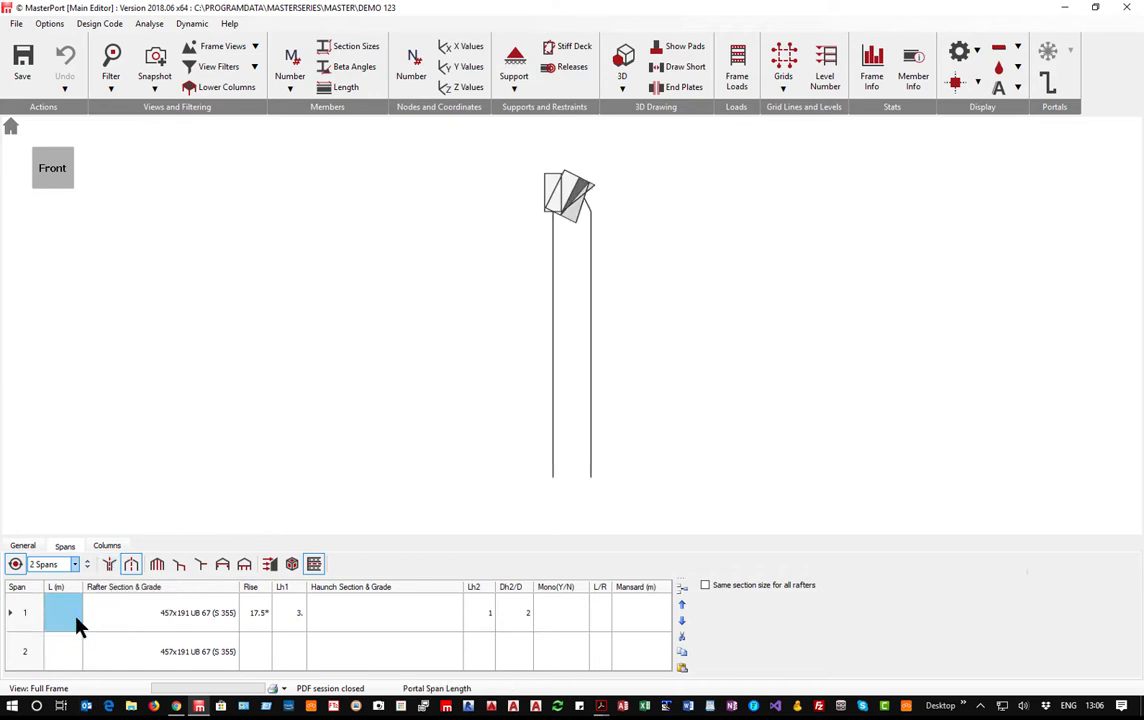
text(4)
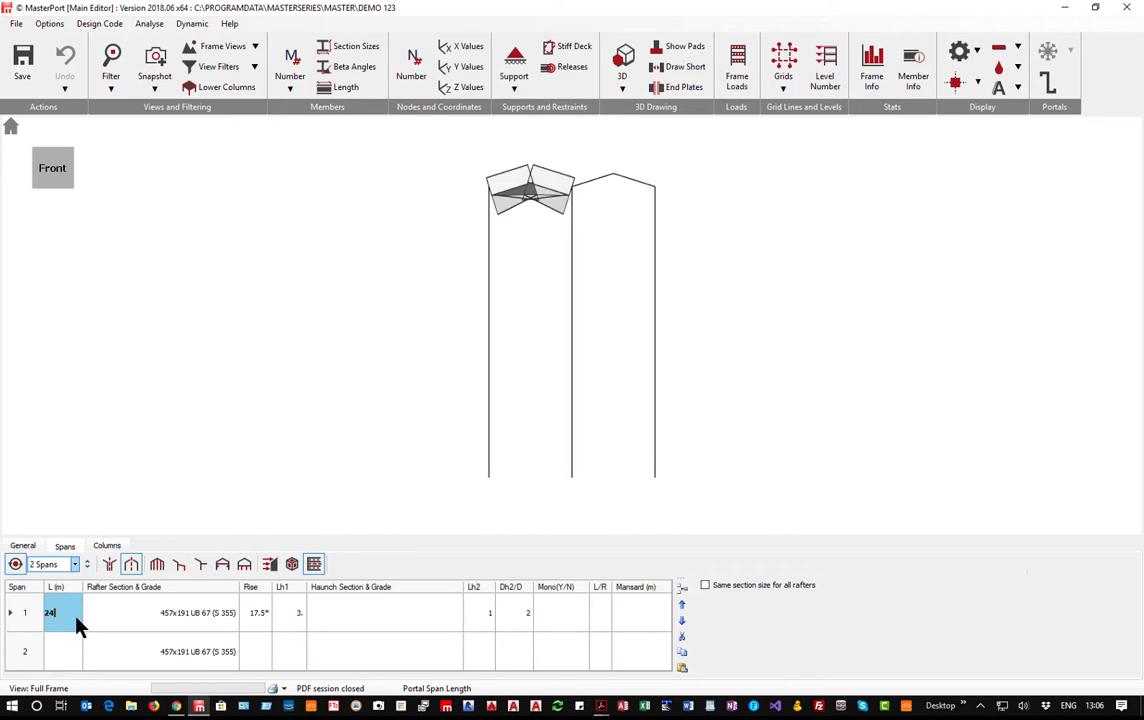
click(60, 656)
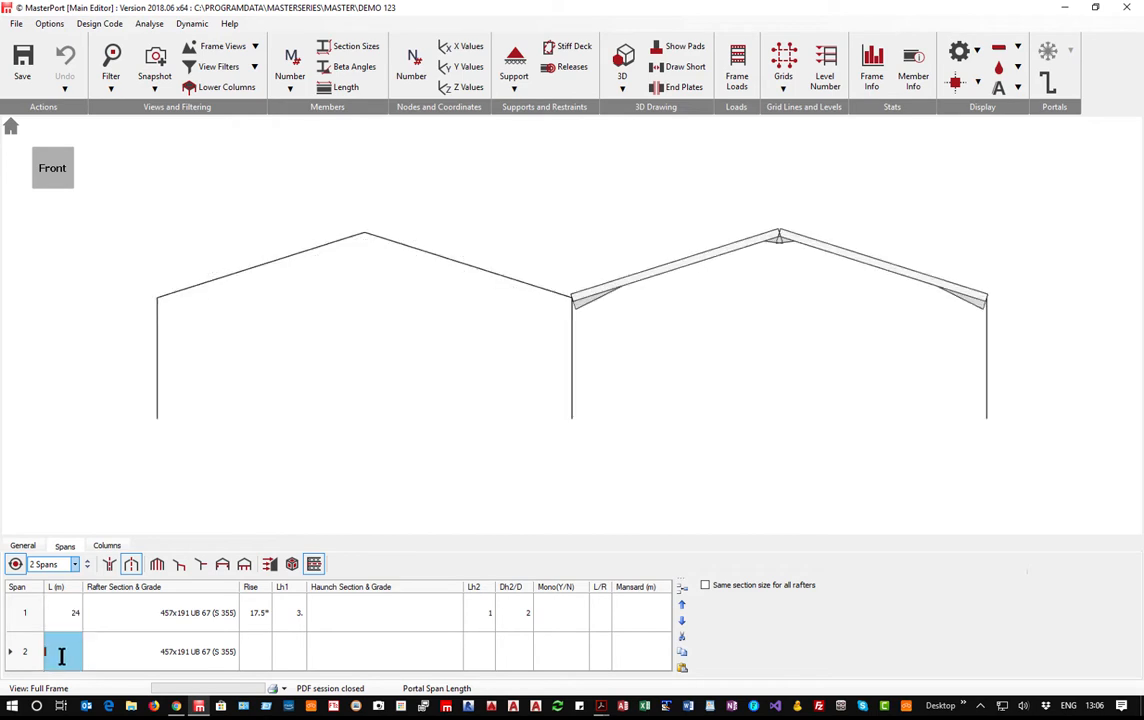
text(30)
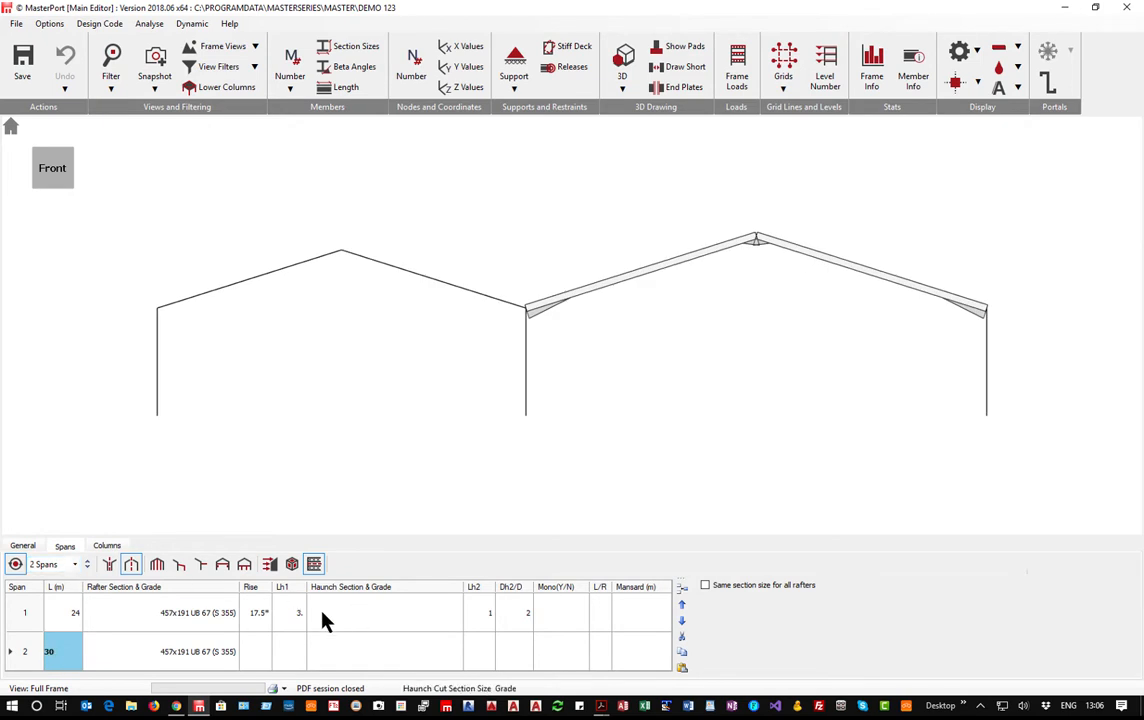
Set the rafter rise to 6.5 degrees for span 1 and to a 1 in 10 slope (/10) for span 2.
click(255, 614)
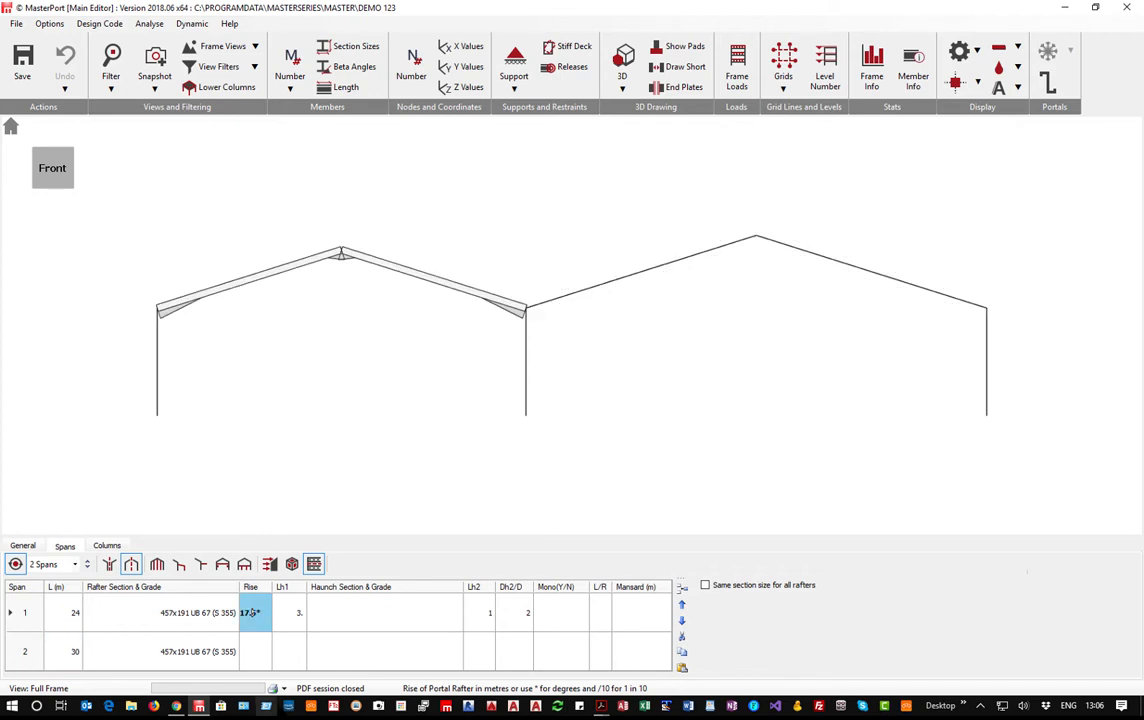
drag(252, 614, 240, 614)
text(6)
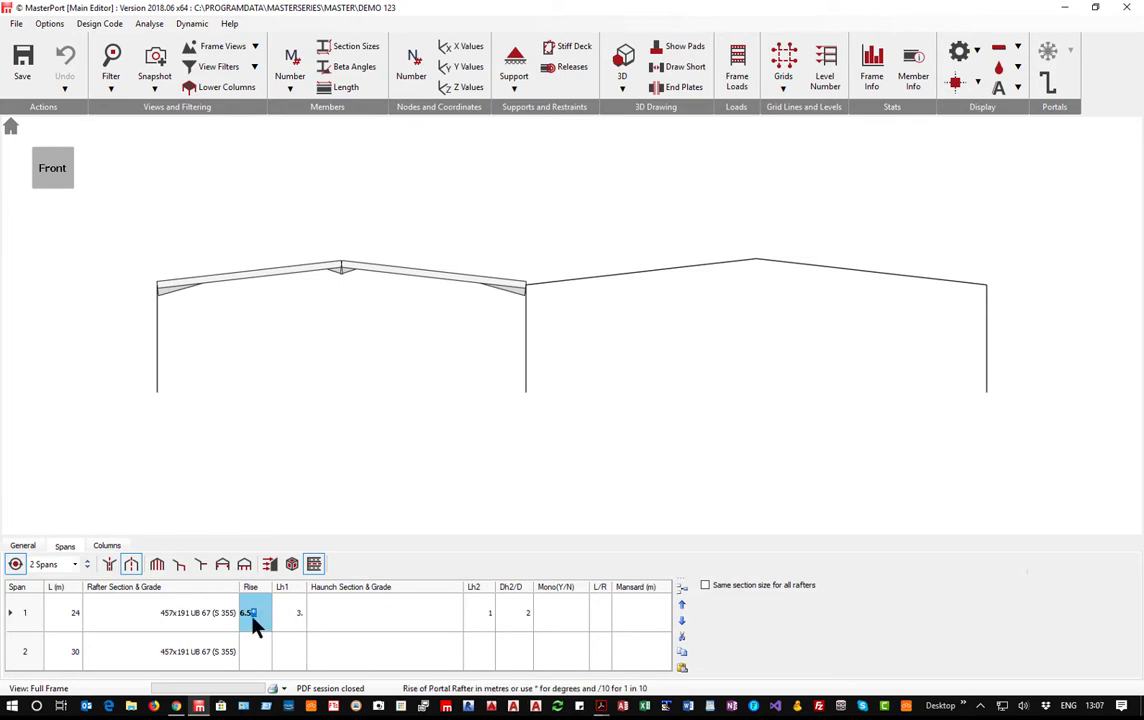
click(254, 651)
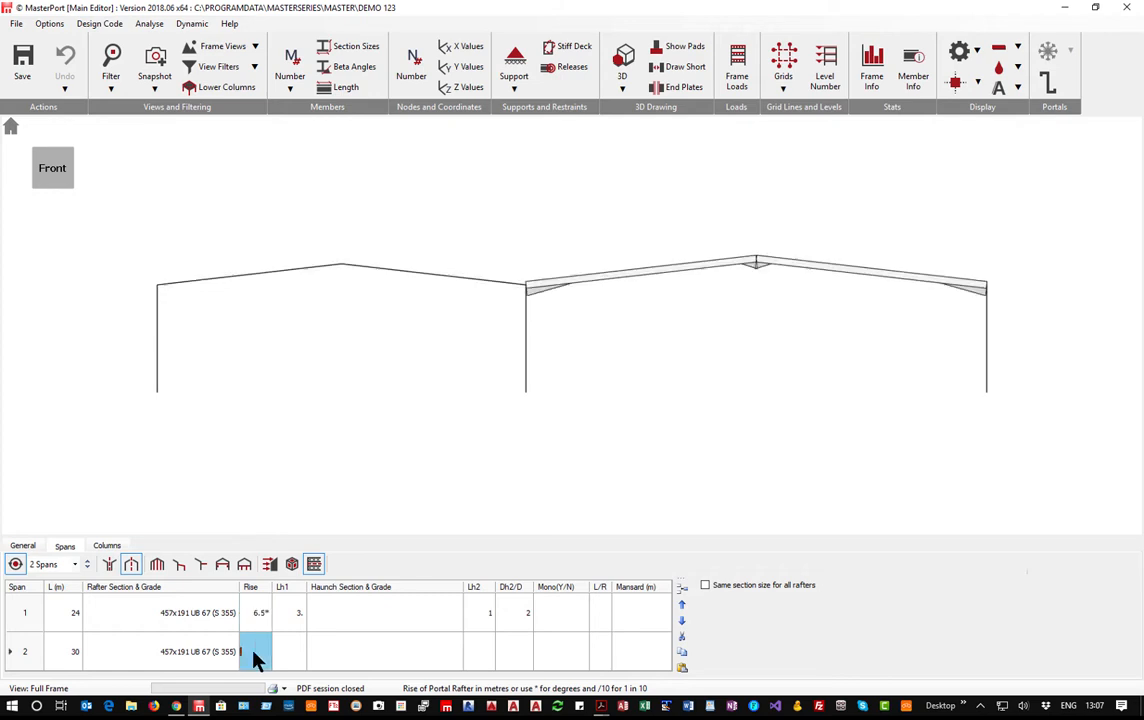
text(/10)
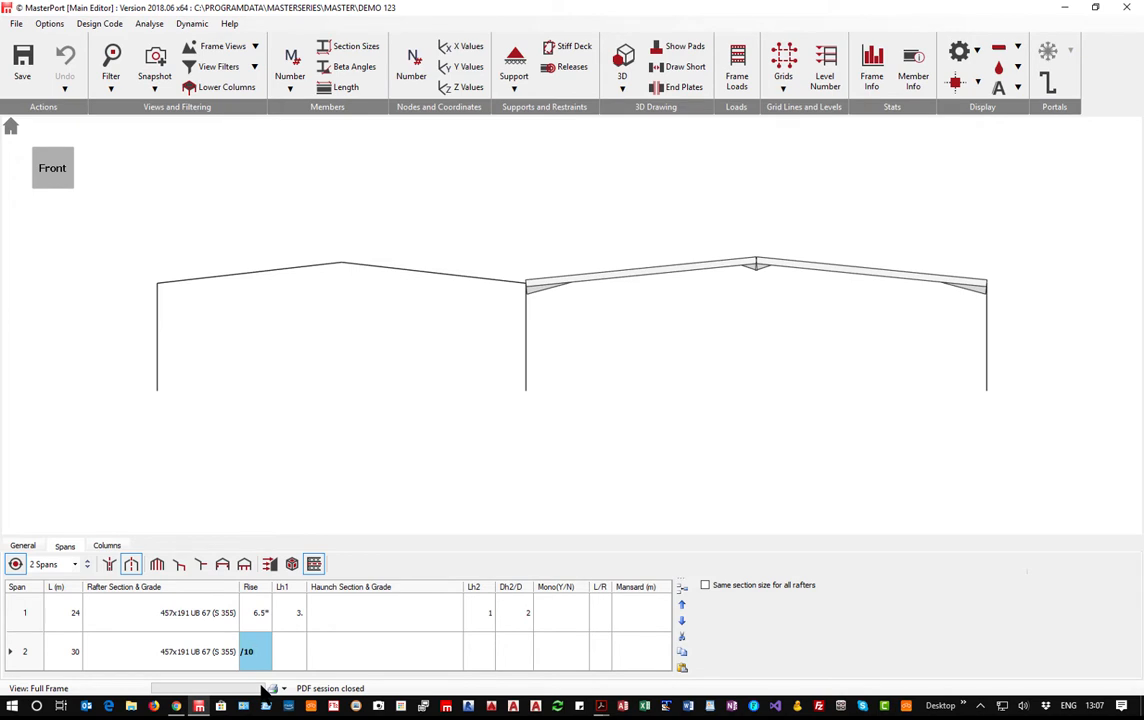
Set the eaves haunch length to 2.5 m for span 1 and 3 m for span 2.
click(286, 614)
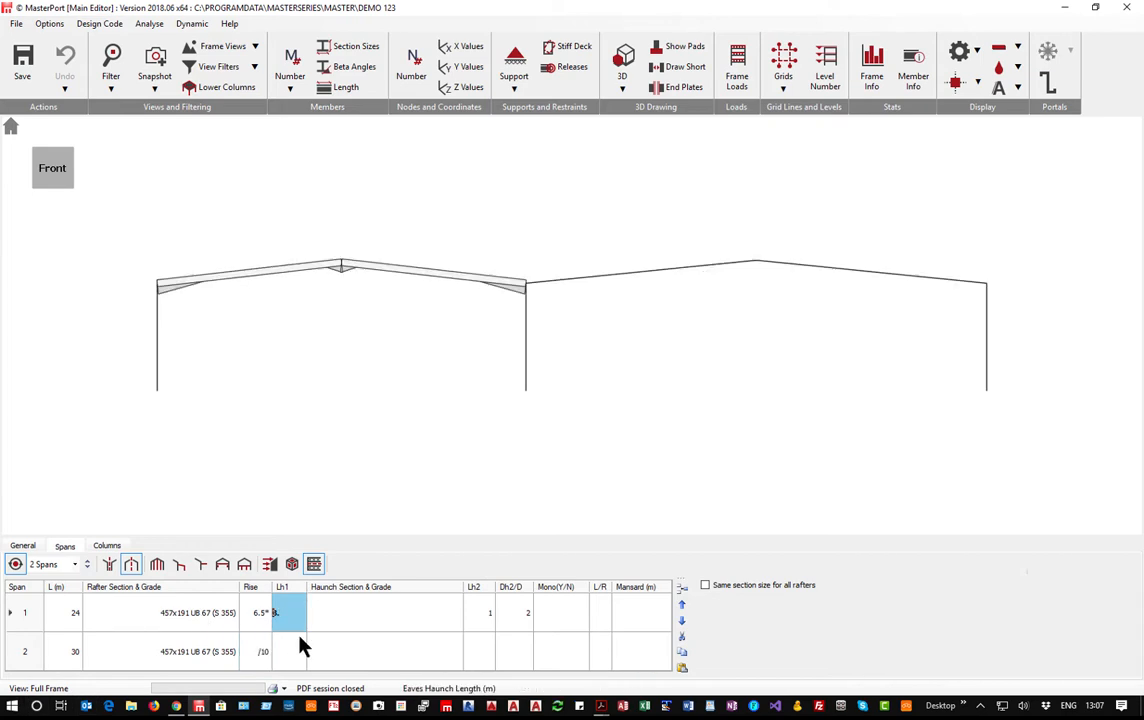
text(2.5)
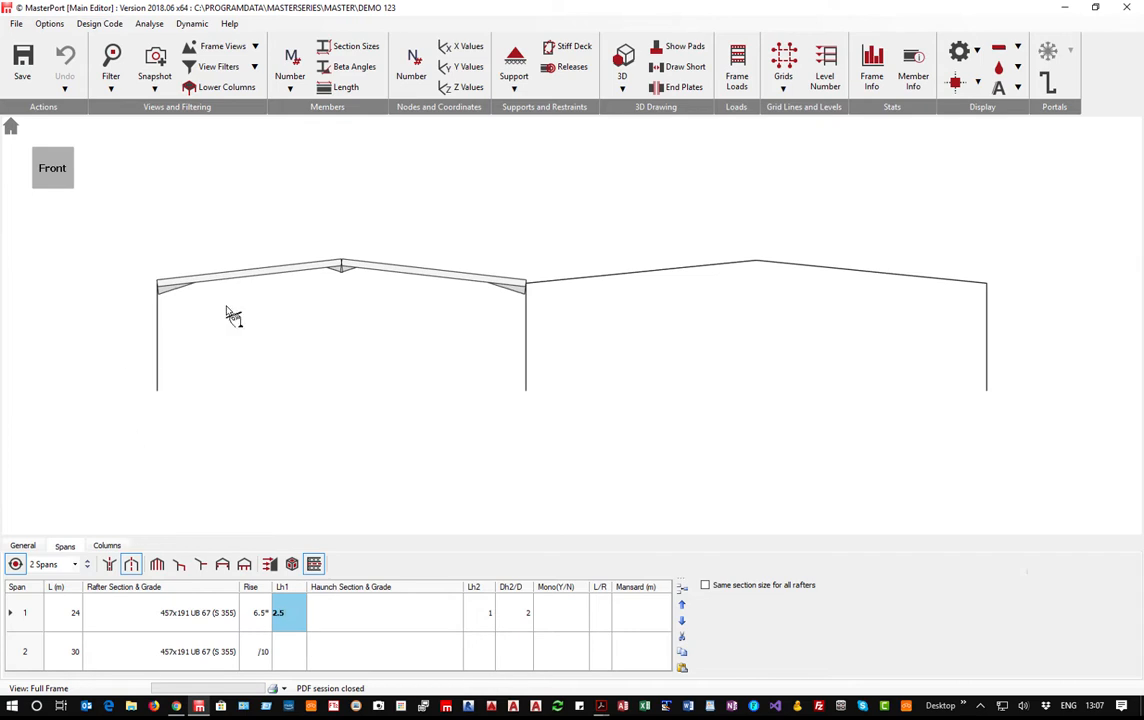
click(280, 652)
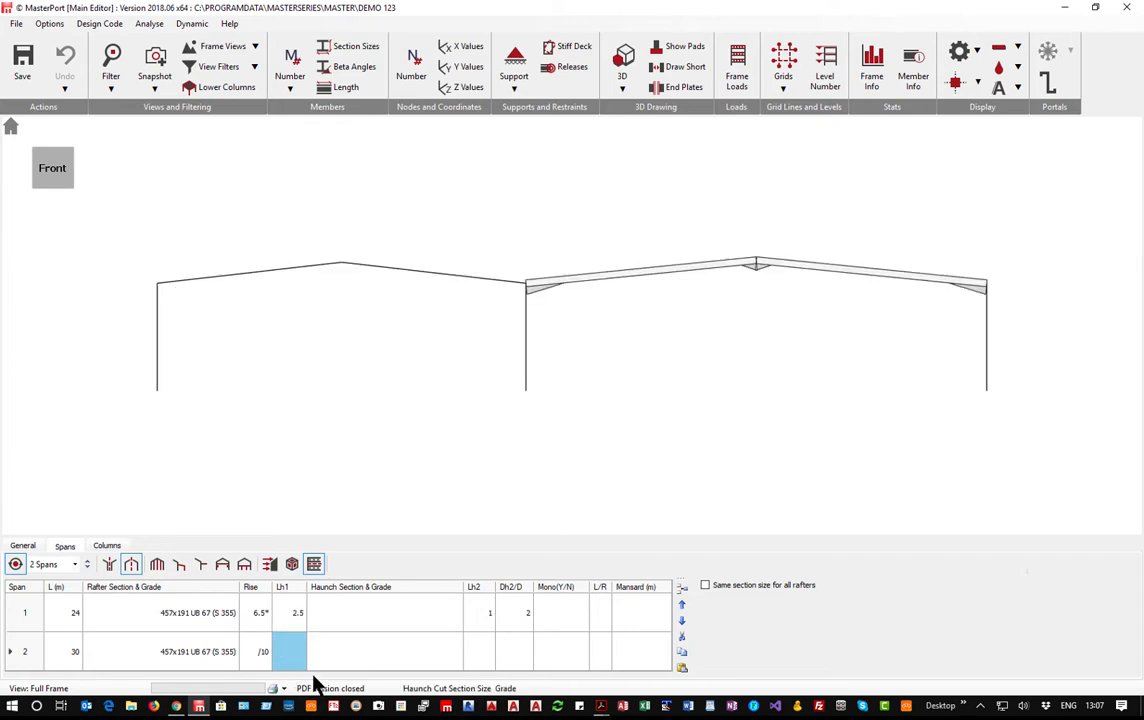
text(3)
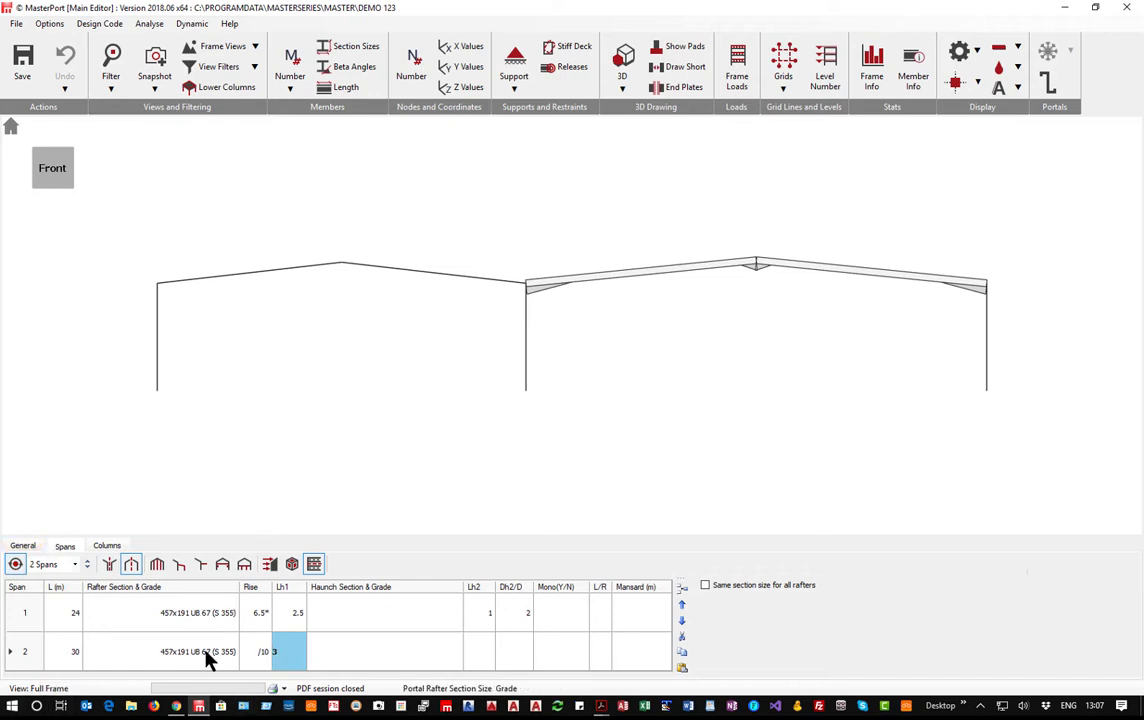
click(480, 619)
click(507, 622)
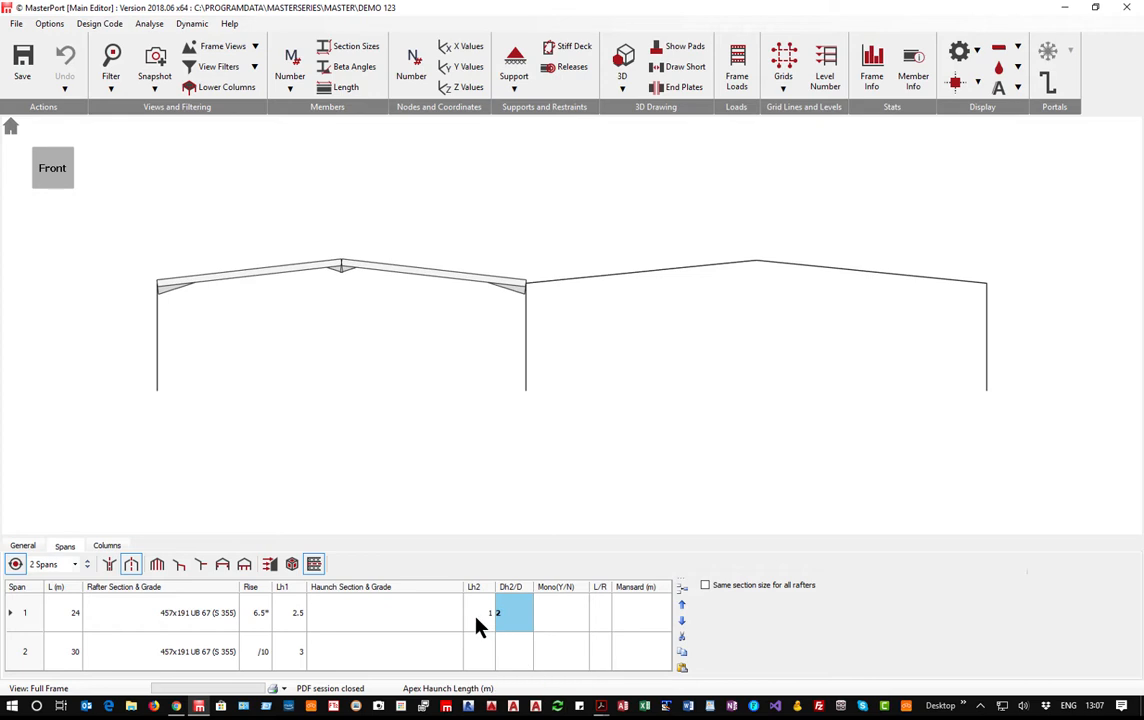
click(478, 619)
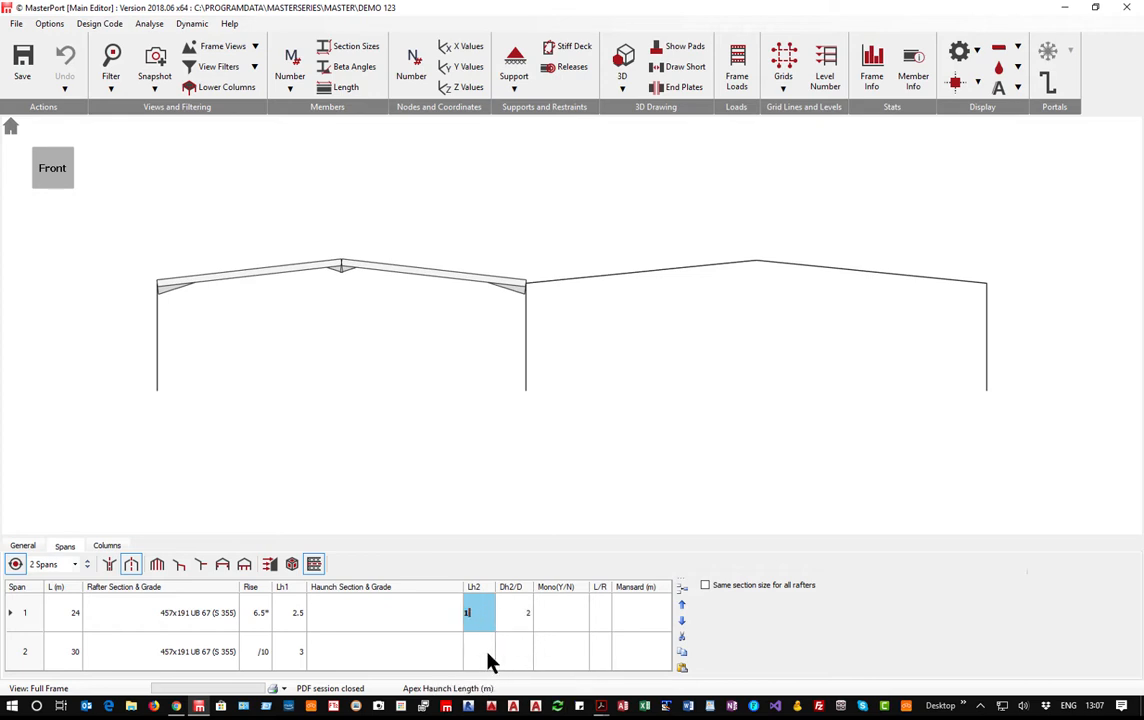
Try making span 1 a mono-pitch portal, and clear the mono-pitch setting again.
click(558, 620)
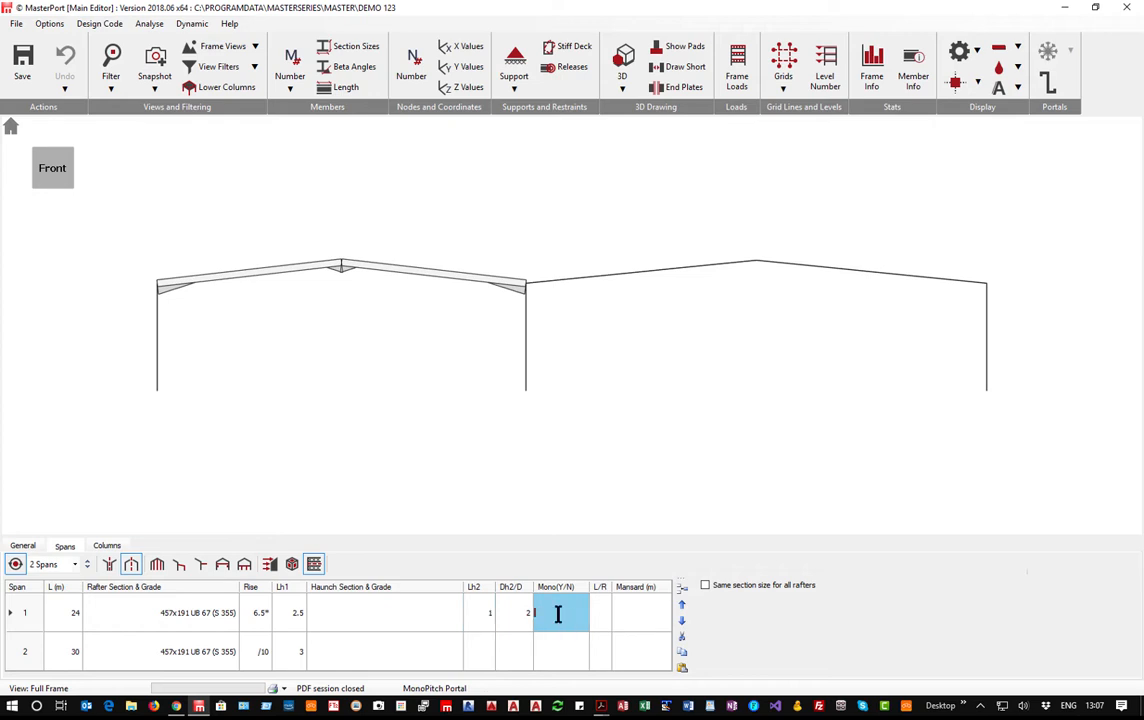
text(y)
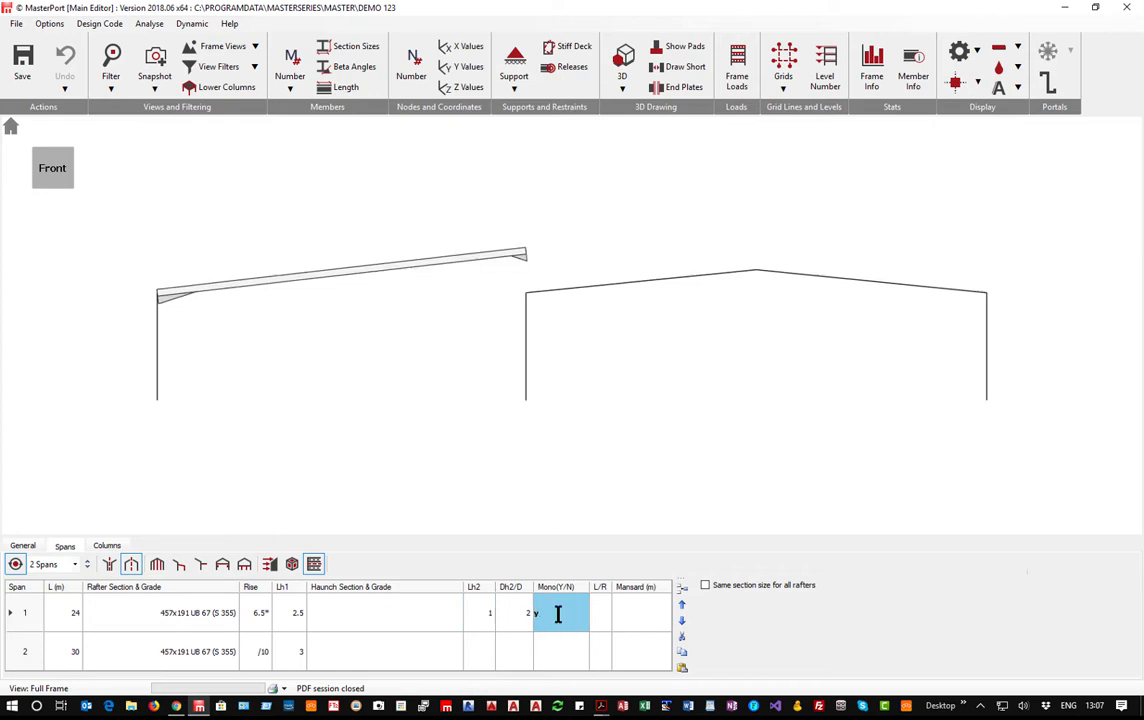
key(BackSpace)
Try a 6 m mansard flat top on span 1, and clear the mansard length again.
click(638, 612)
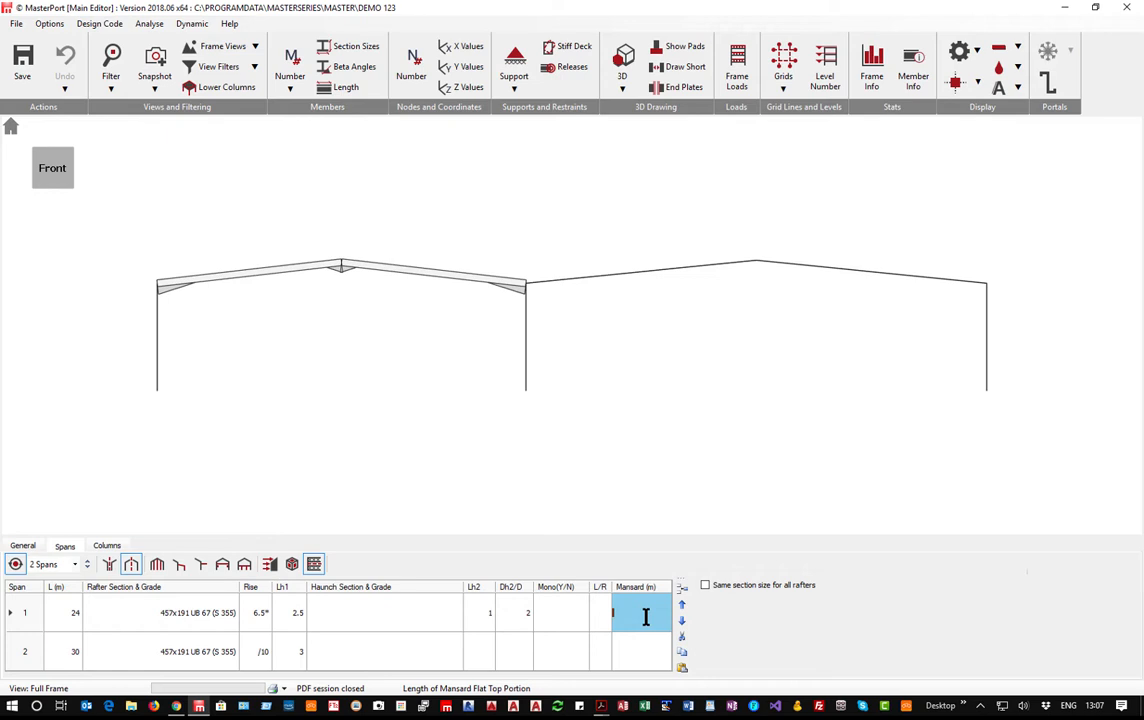
text(6)
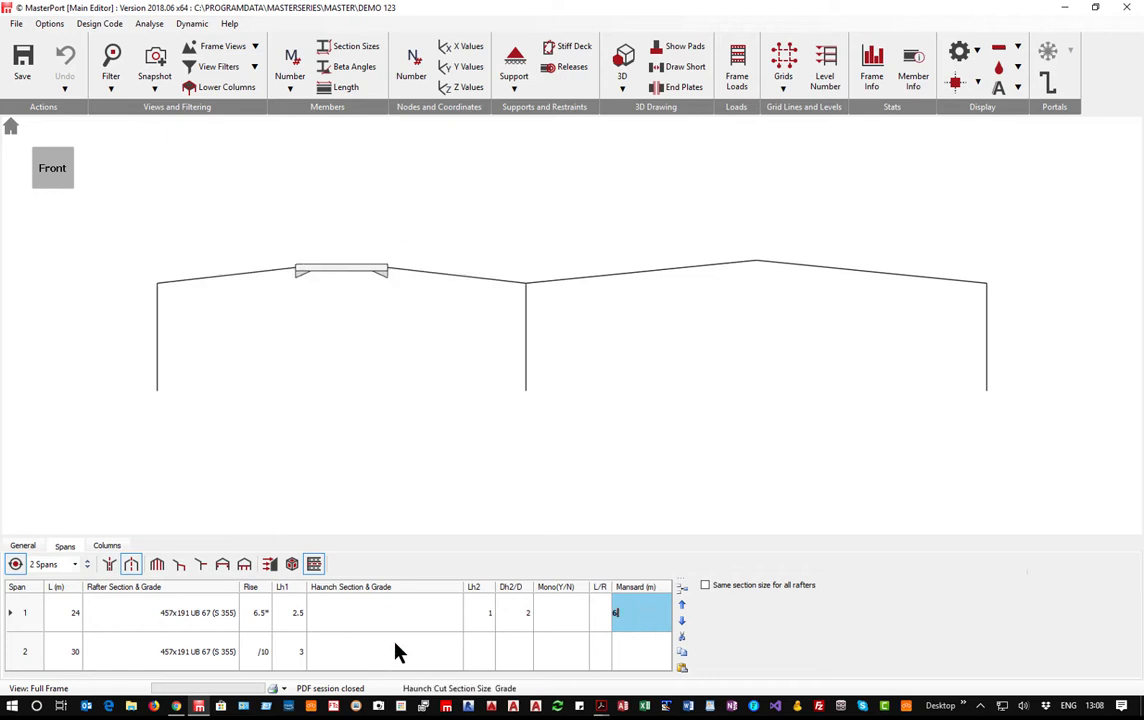
key(BackSpace)
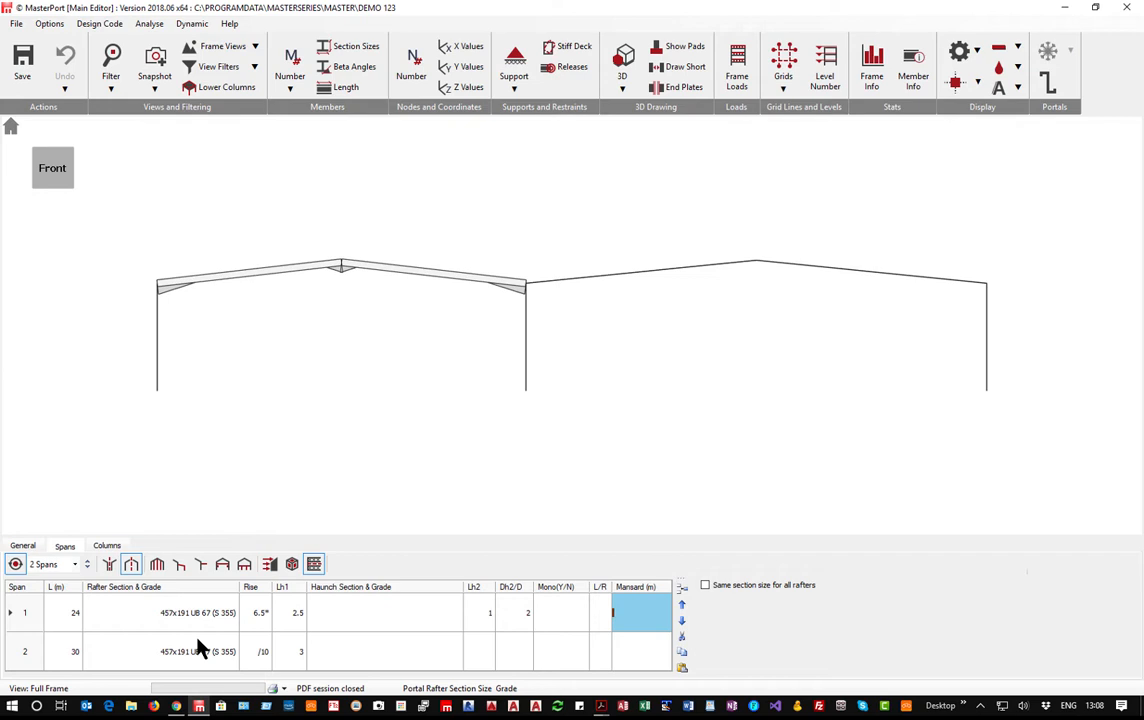
Set the column top levels to 7+3 m for column 2 and 10 m for column 3.
click(110, 547)
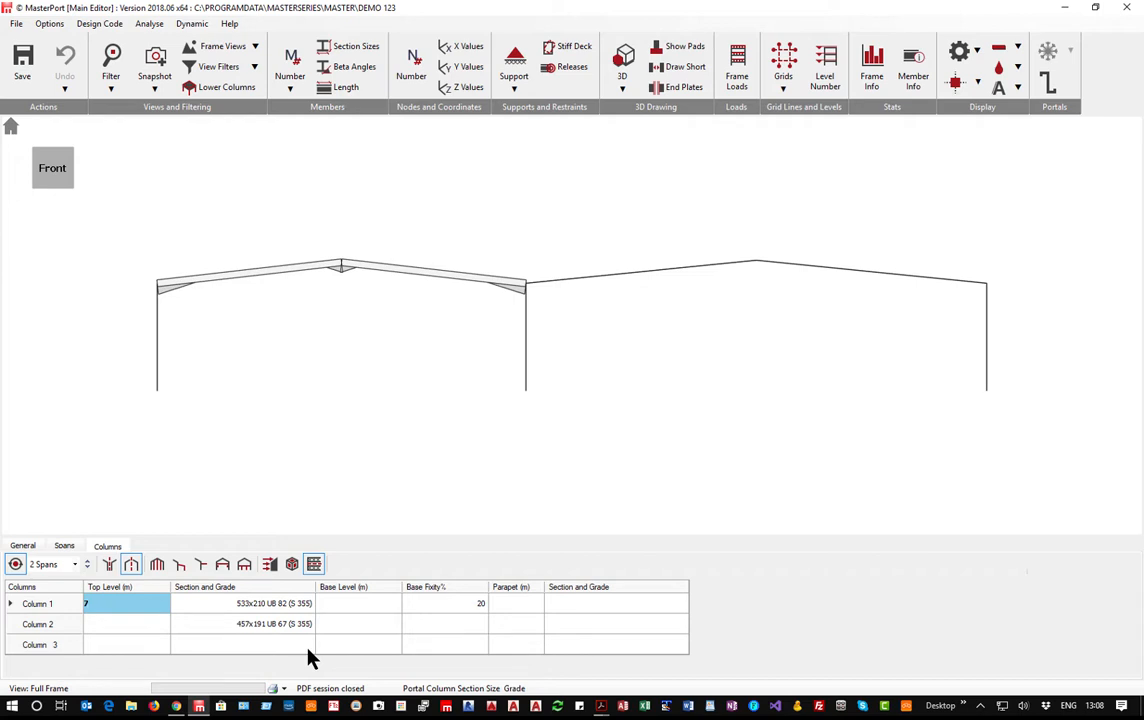
key(Return)
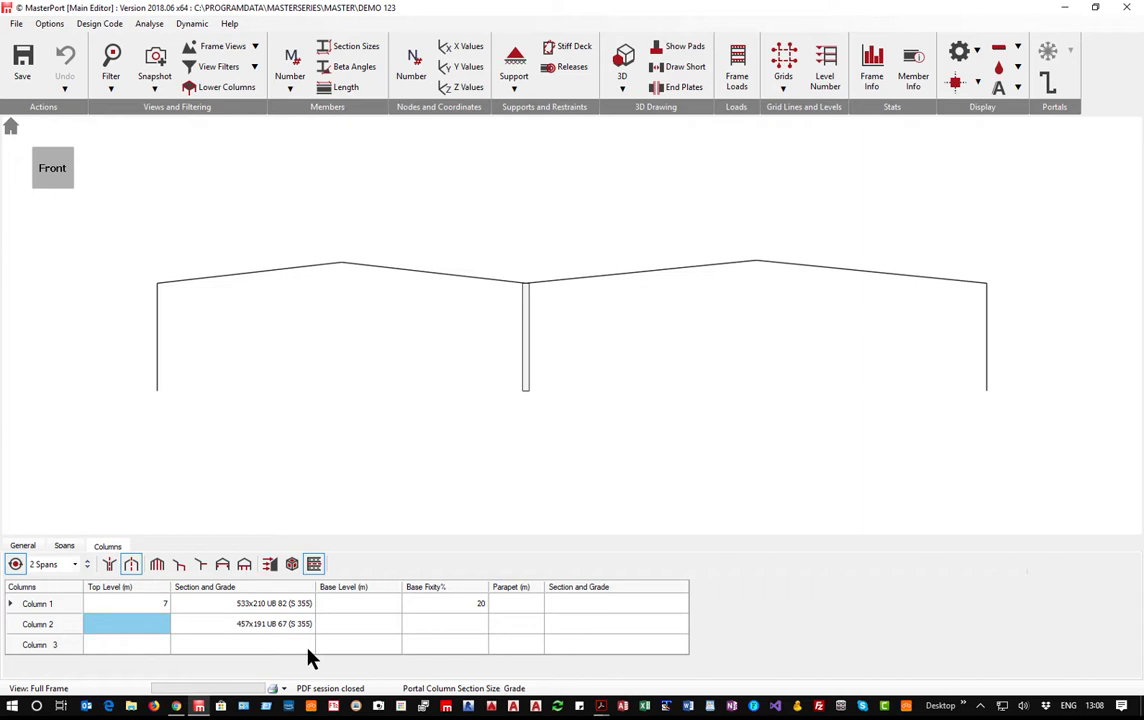
text(7)
text(+3)
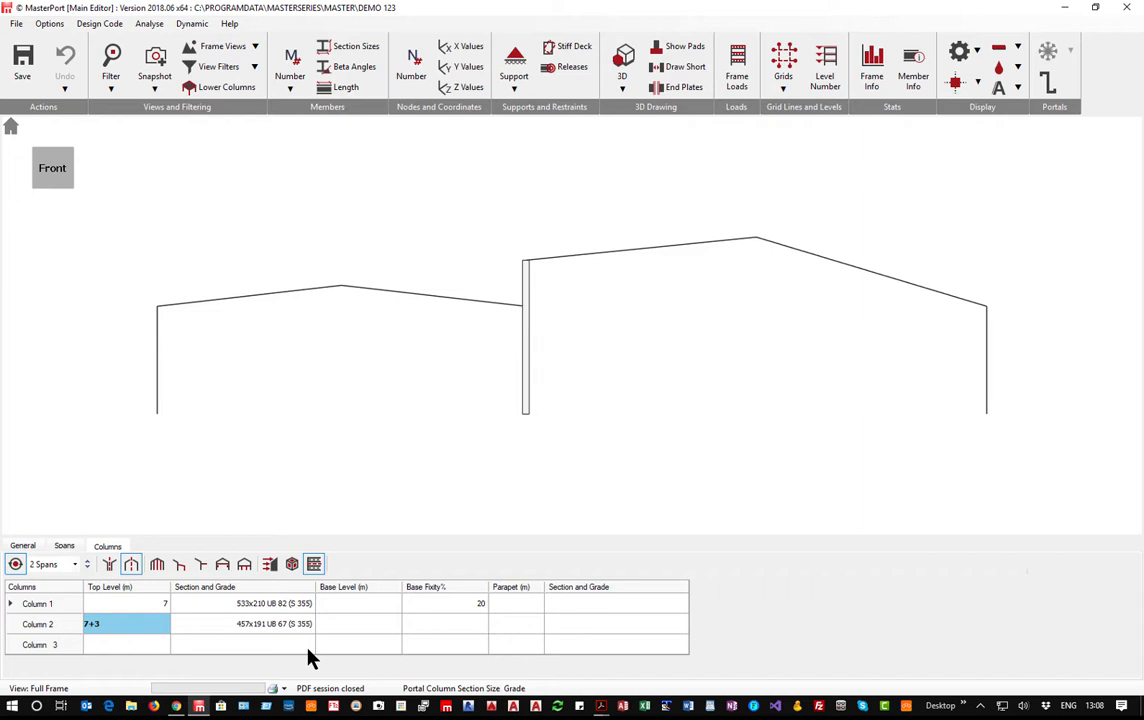
click(122, 648)
text(10)
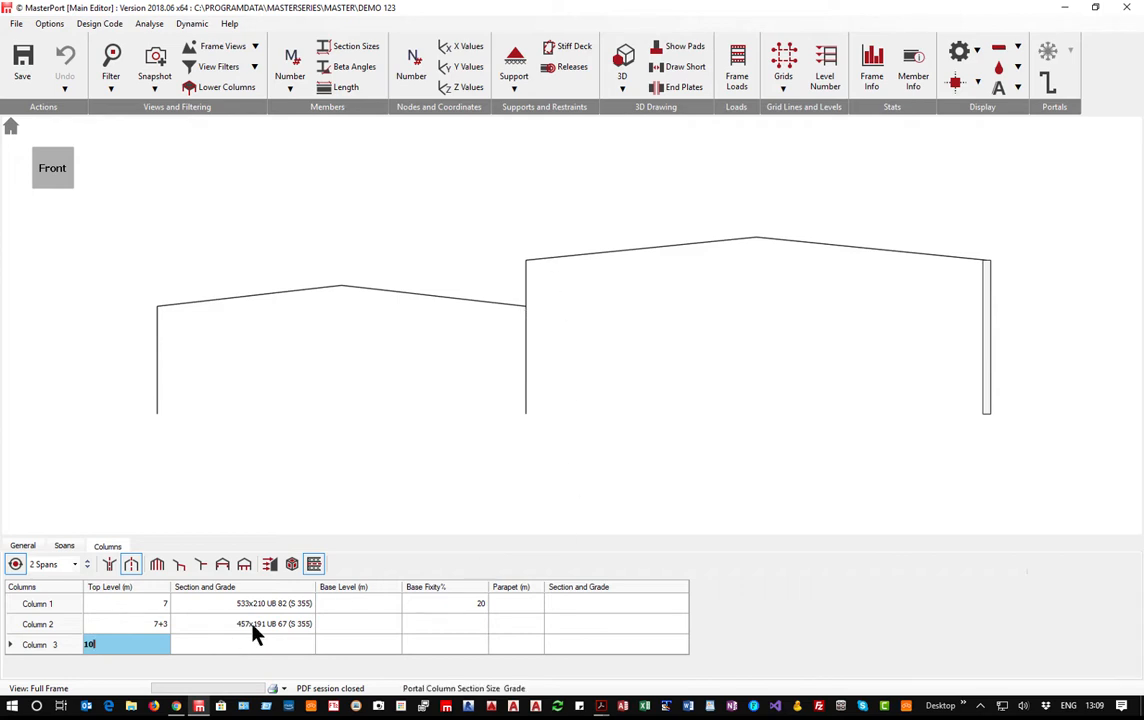
Assign the 533x210 UB 82 steel section to column 3.
click(306, 651)
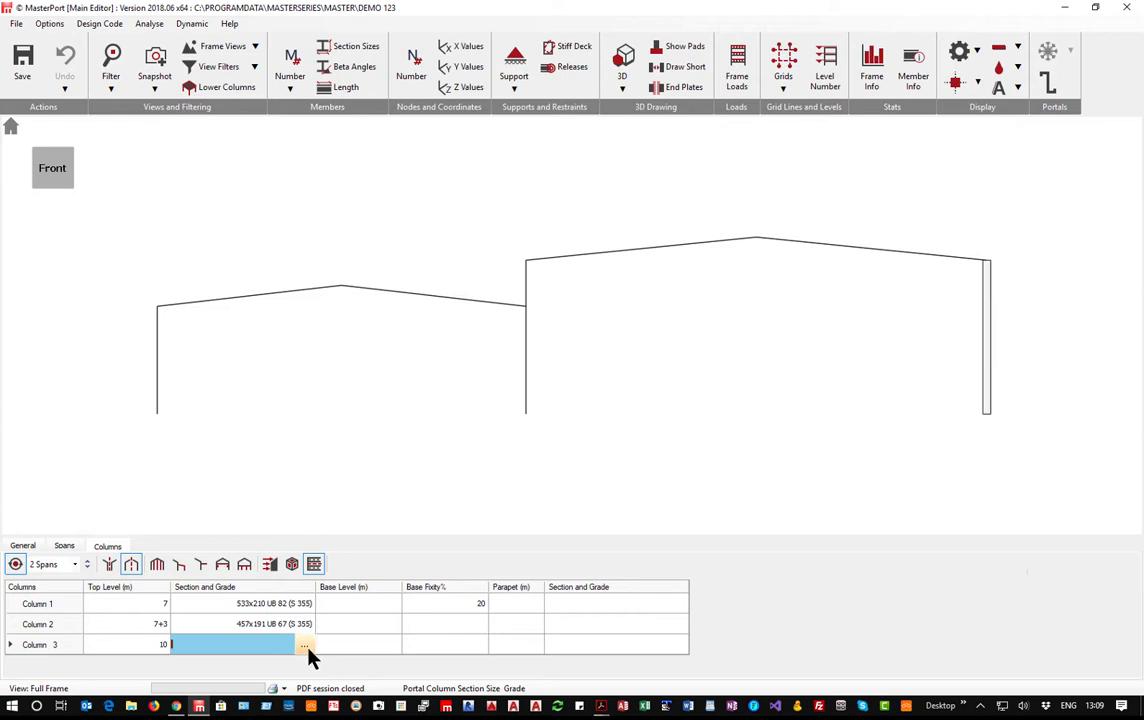
click(305, 647)
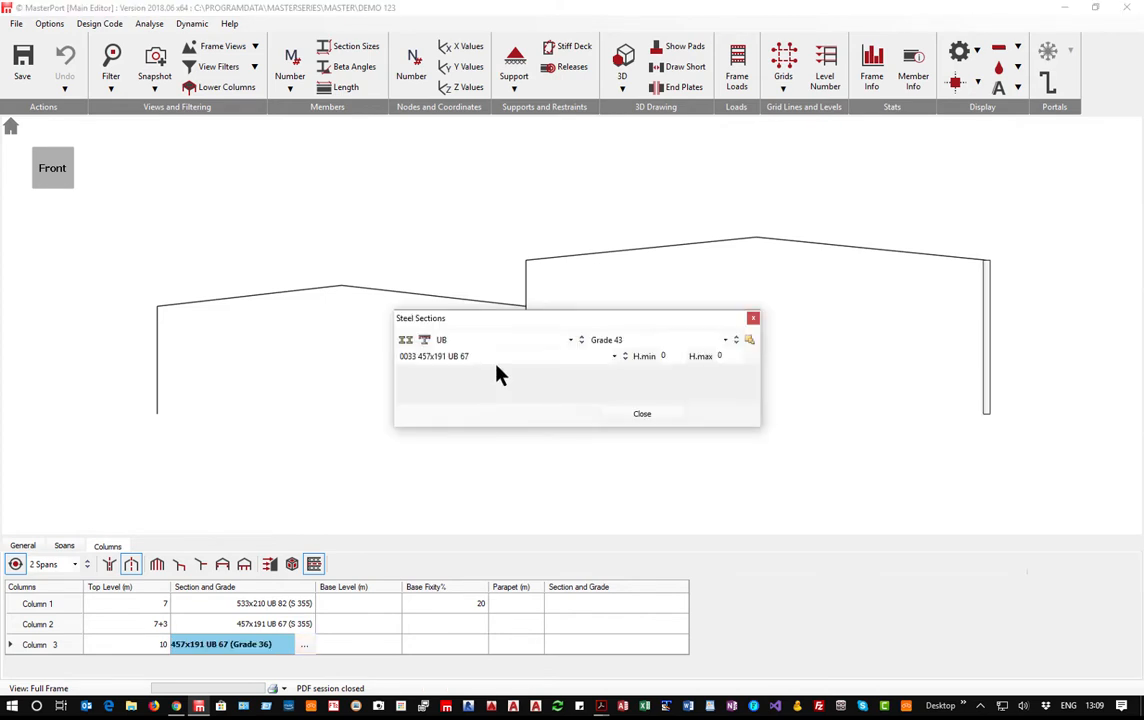
click(641, 416)
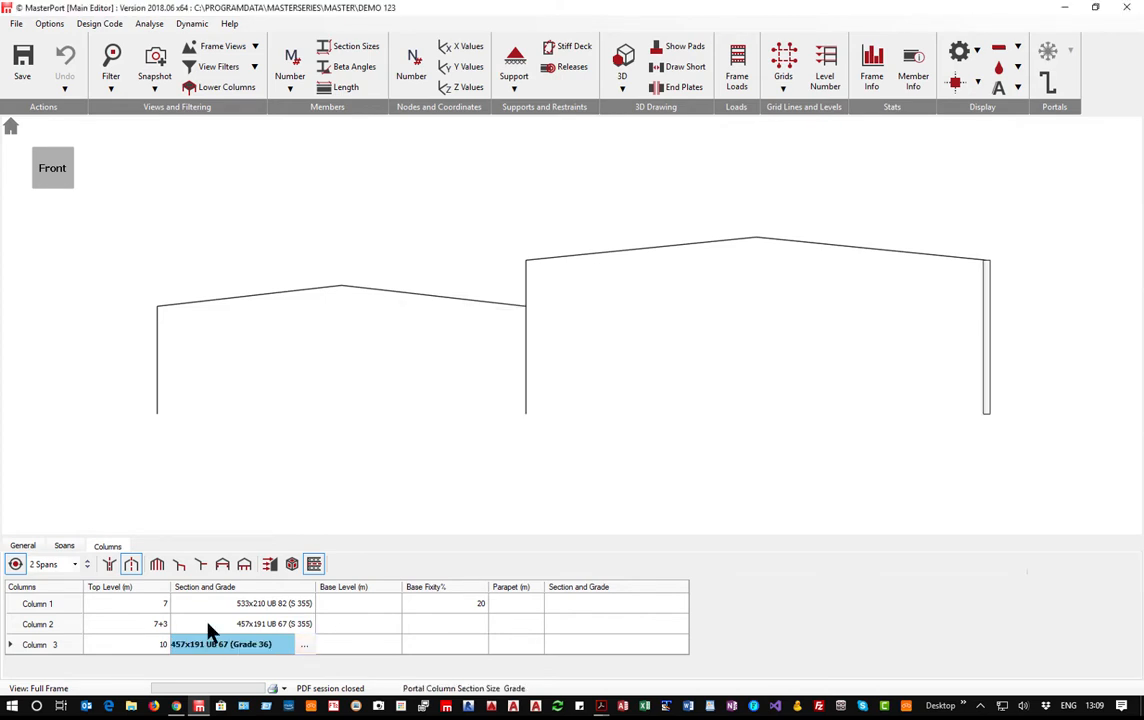
click(304, 648)
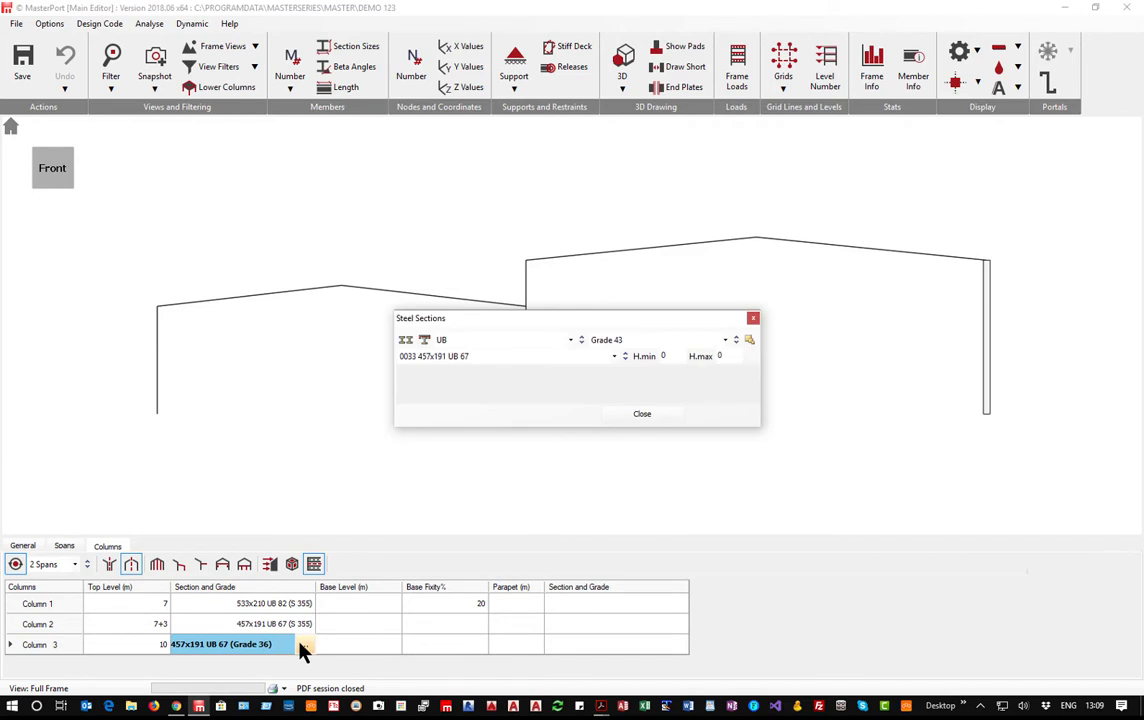
click(467, 357)
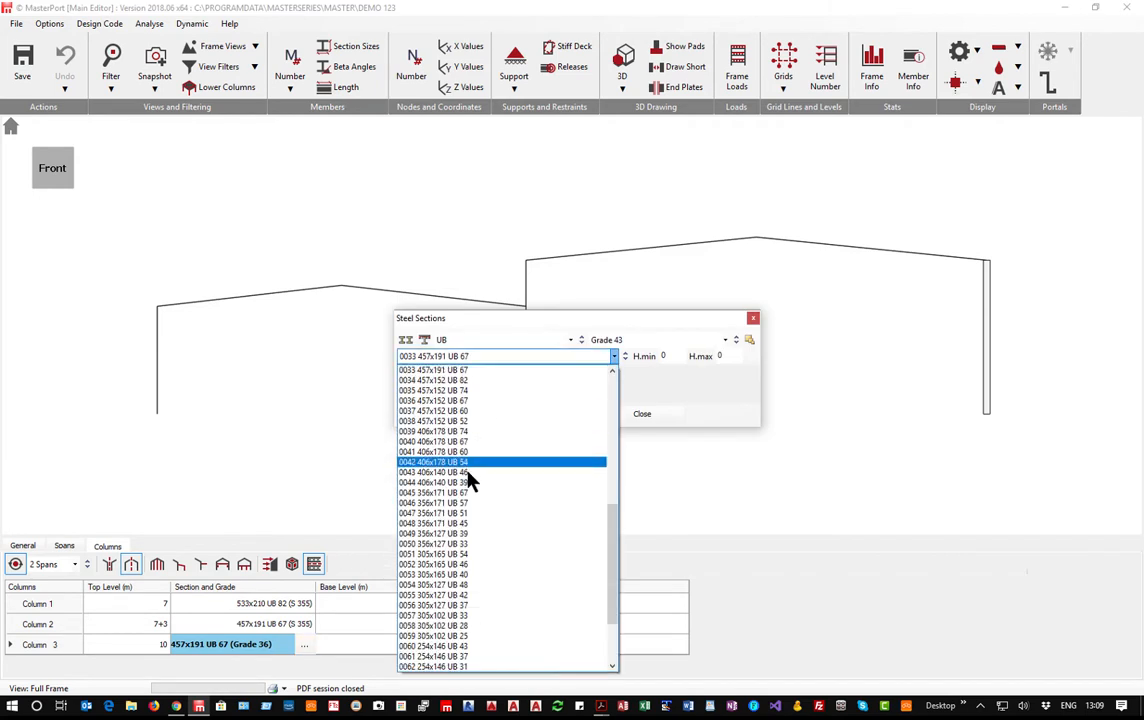
scroll(443, 410, up, 4)
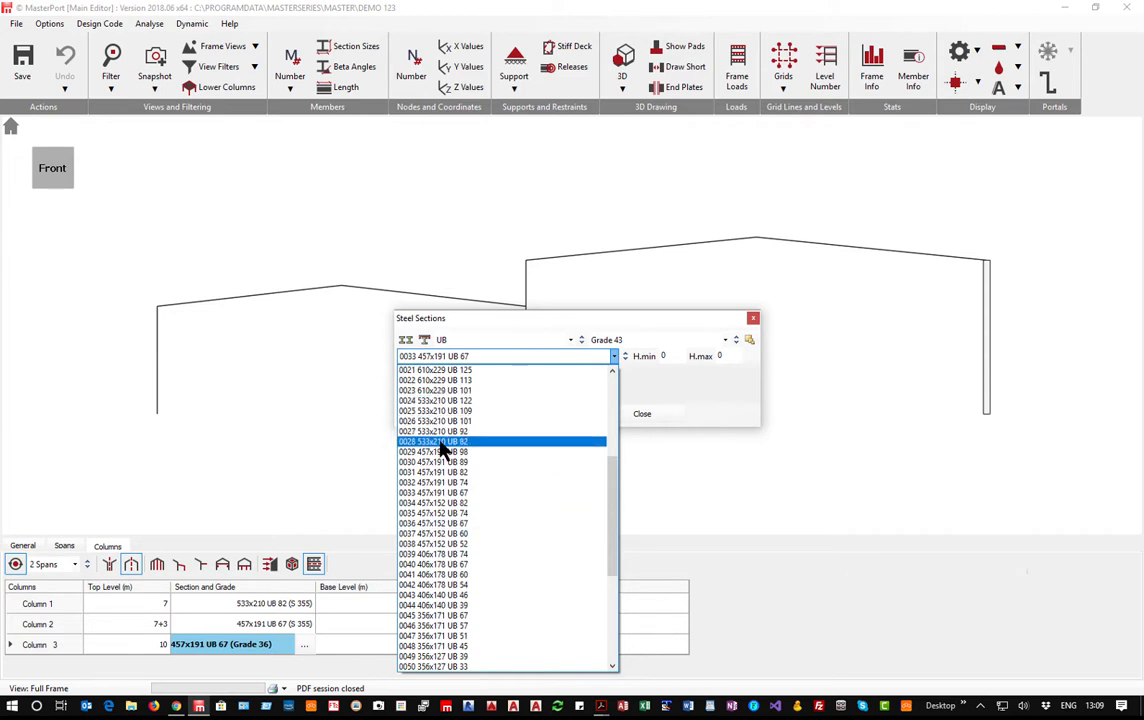
click(443, 450)
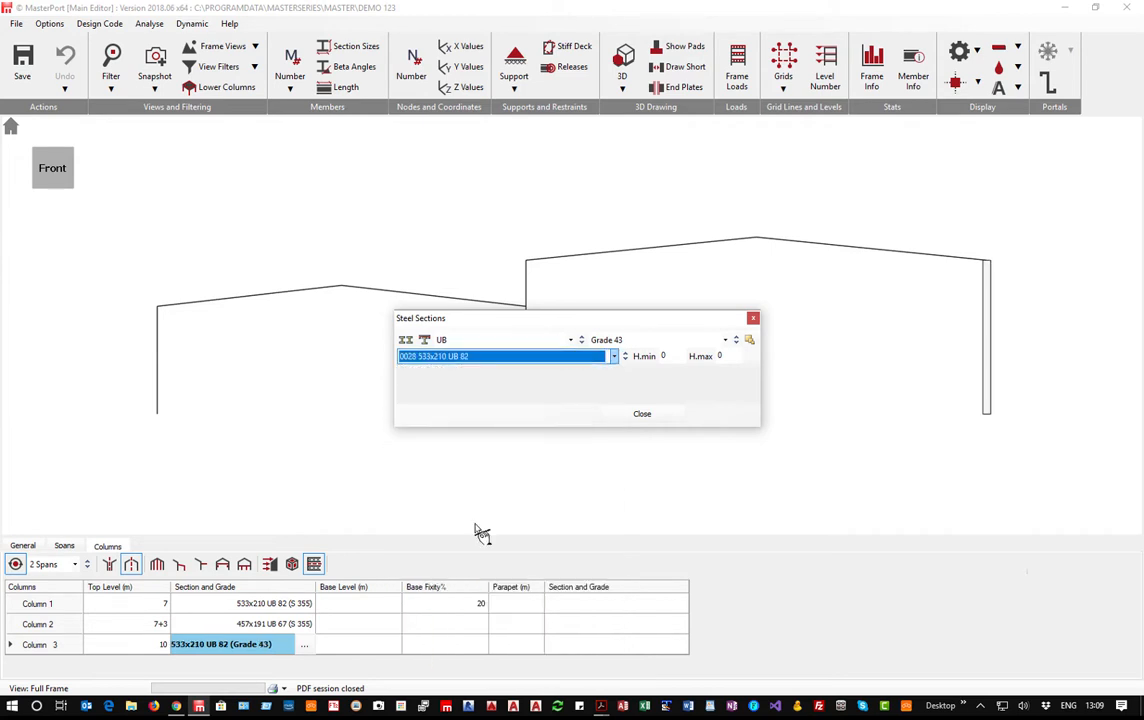
click(643, 414)
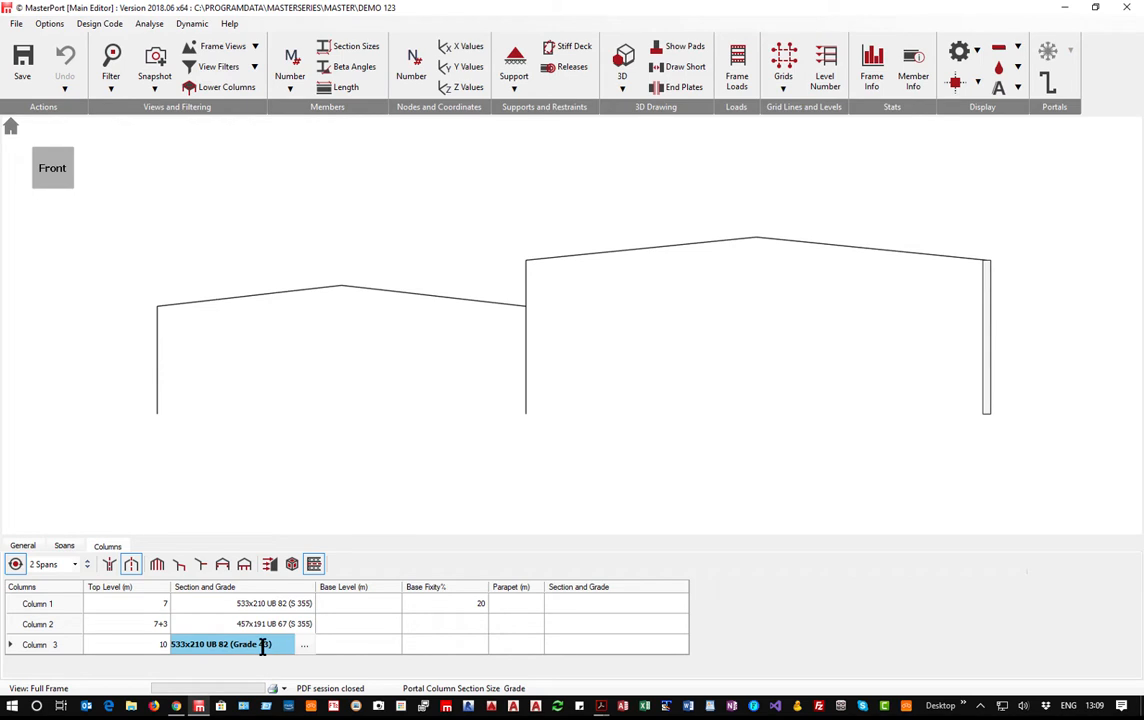
Change the steel grade of column 3 to S 355.
click(304, 645)
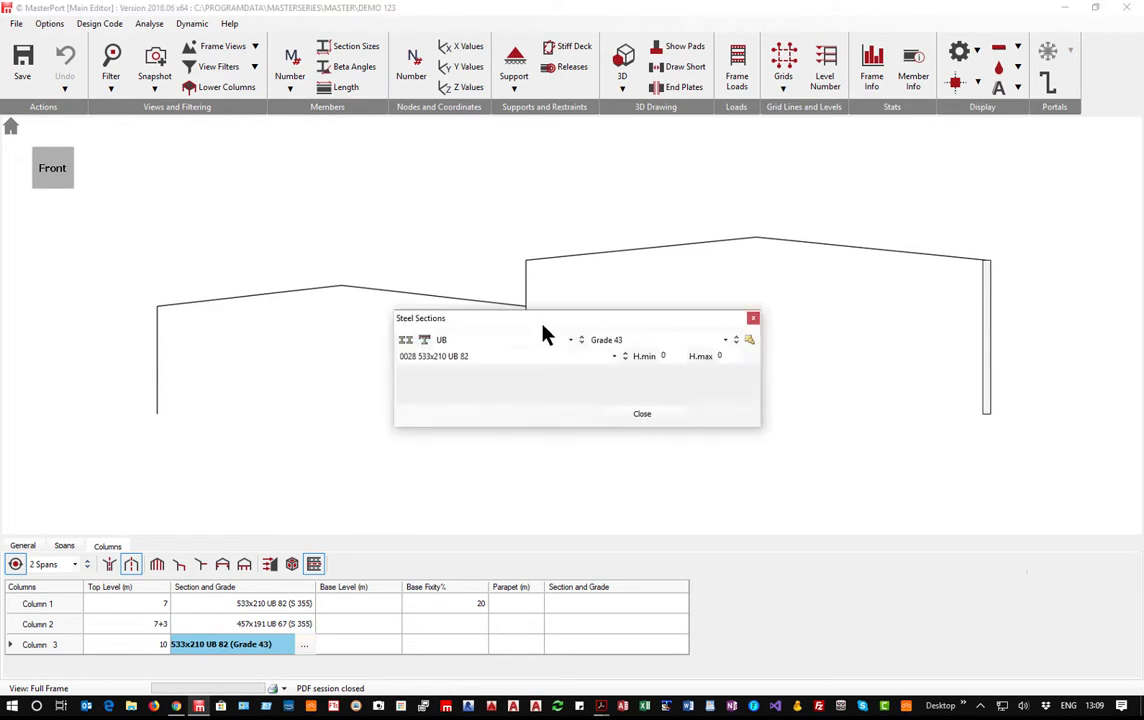
click(648, 341)
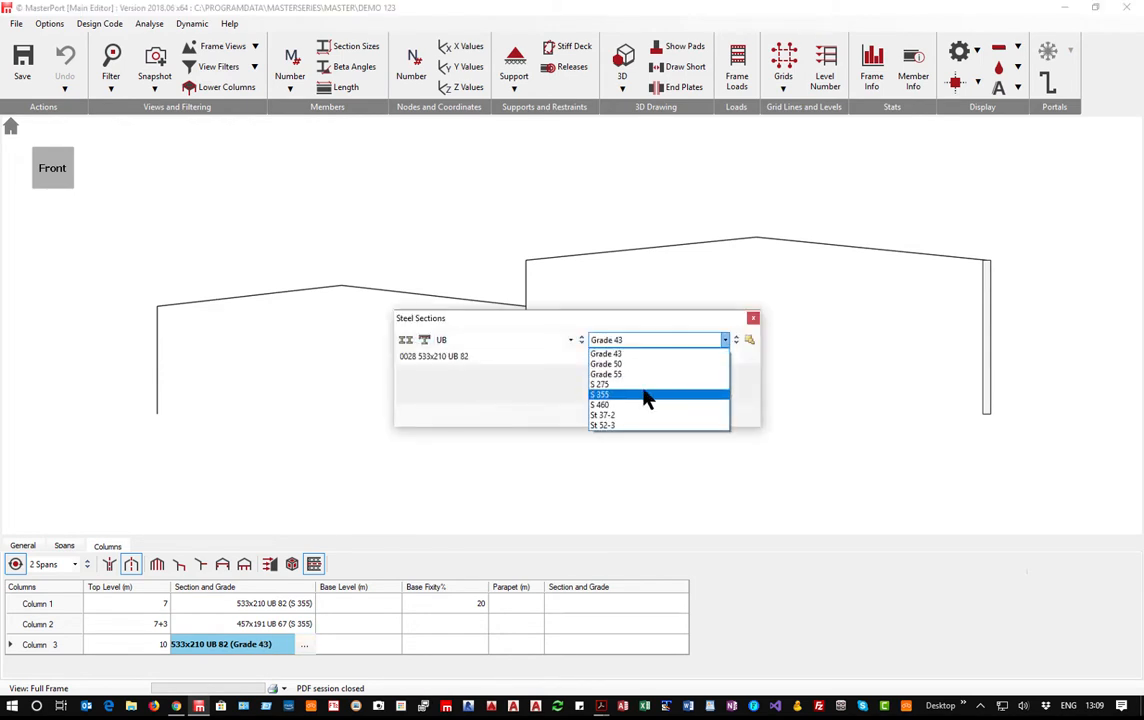
click(646, 396)
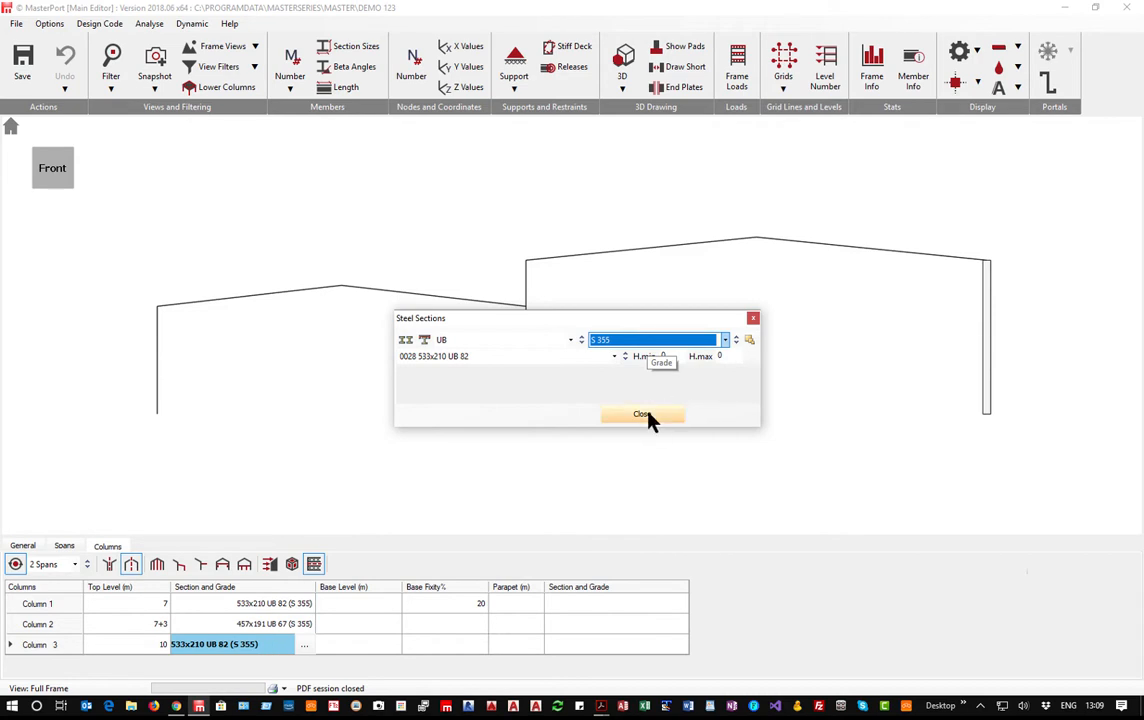
click(646, 415)
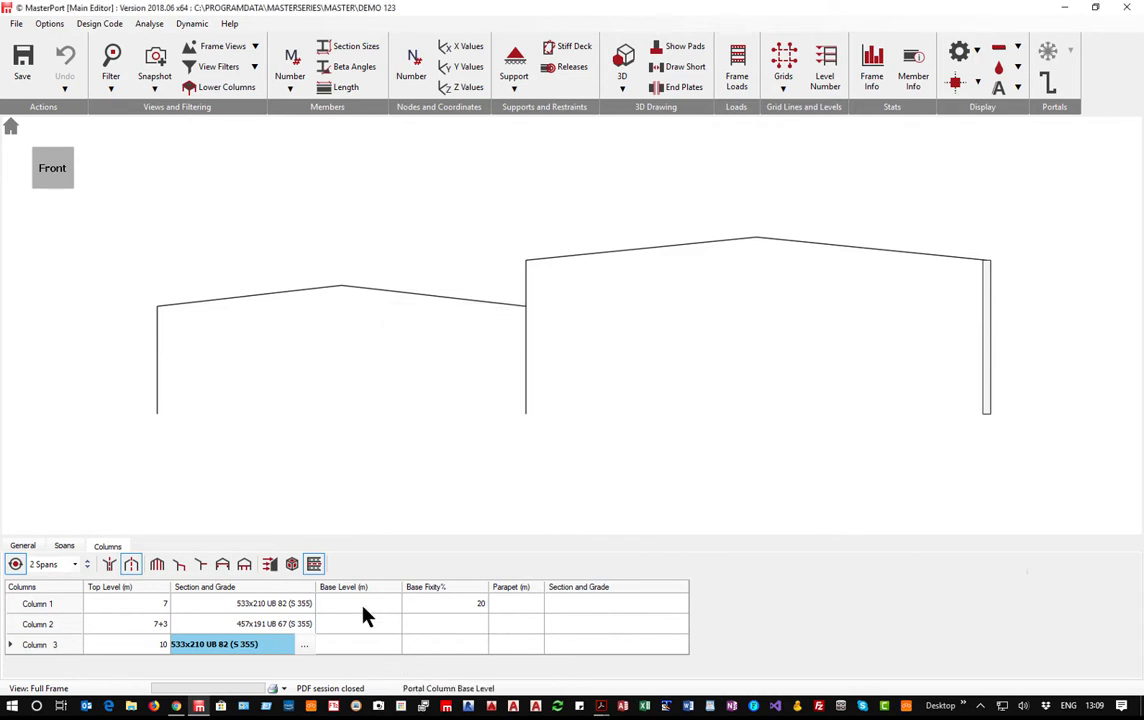
Try a base level of -2 m for column 2, and clear the base level again.
click(343, 626)
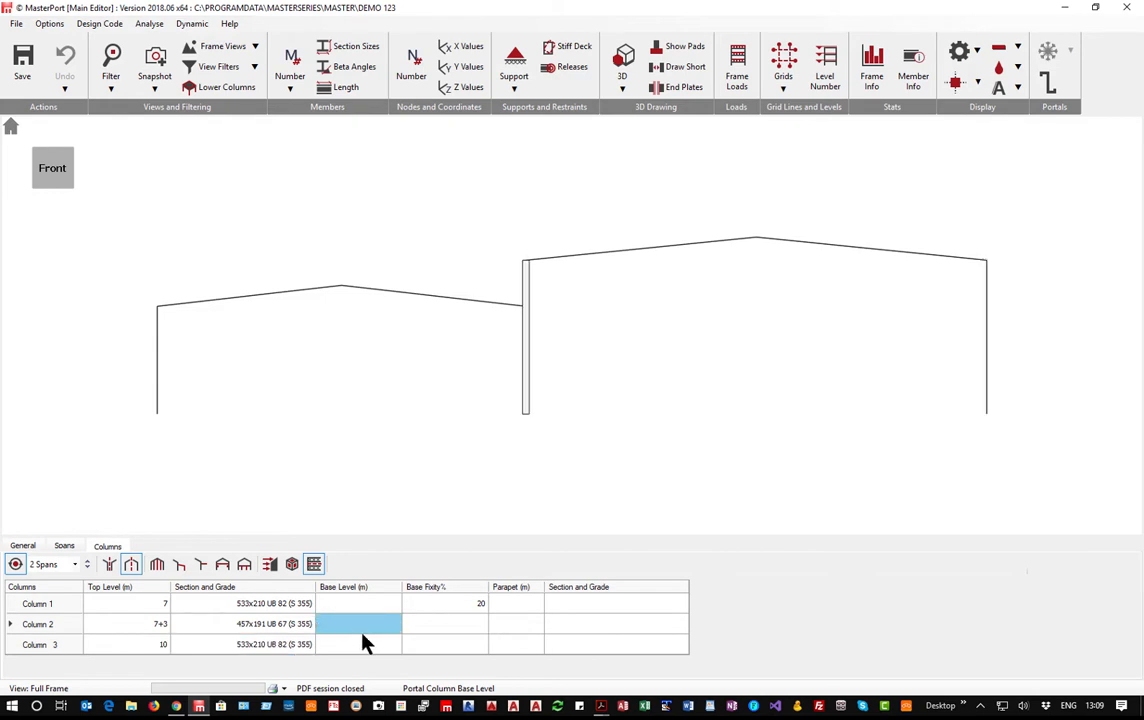
text(2)
text(-)
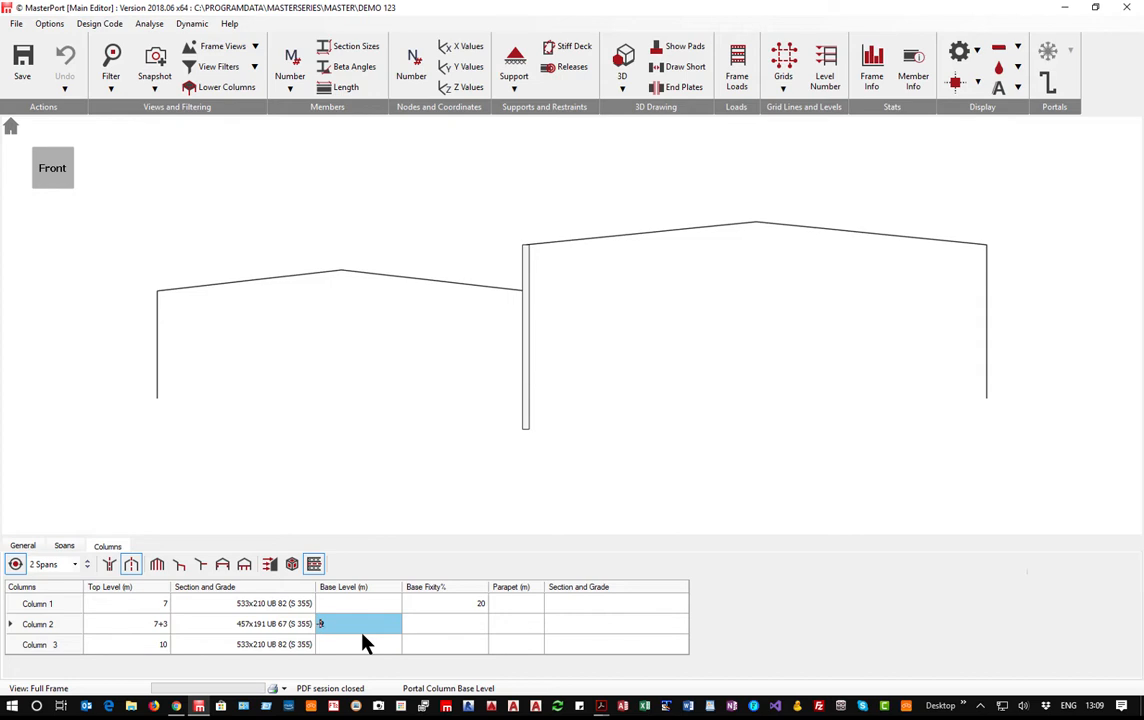
key(BackSpace)
key(BackSpace)
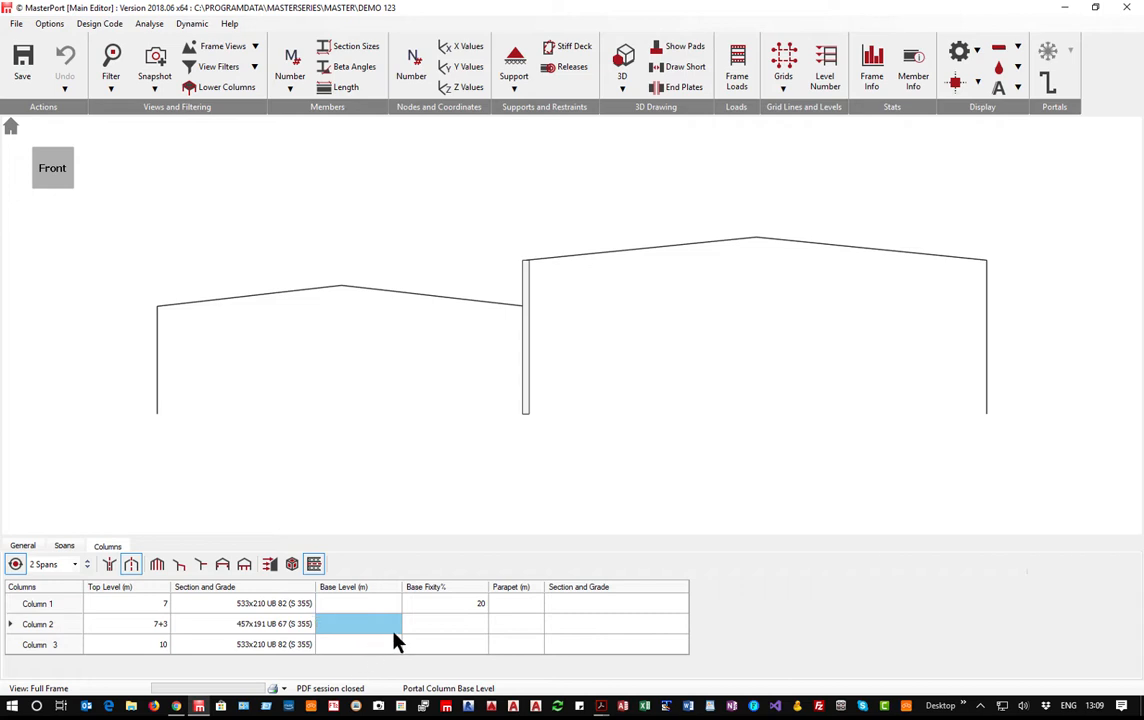
Remove the base fixity percentage from column 1.
click(440, 603)
key(BackSpace)
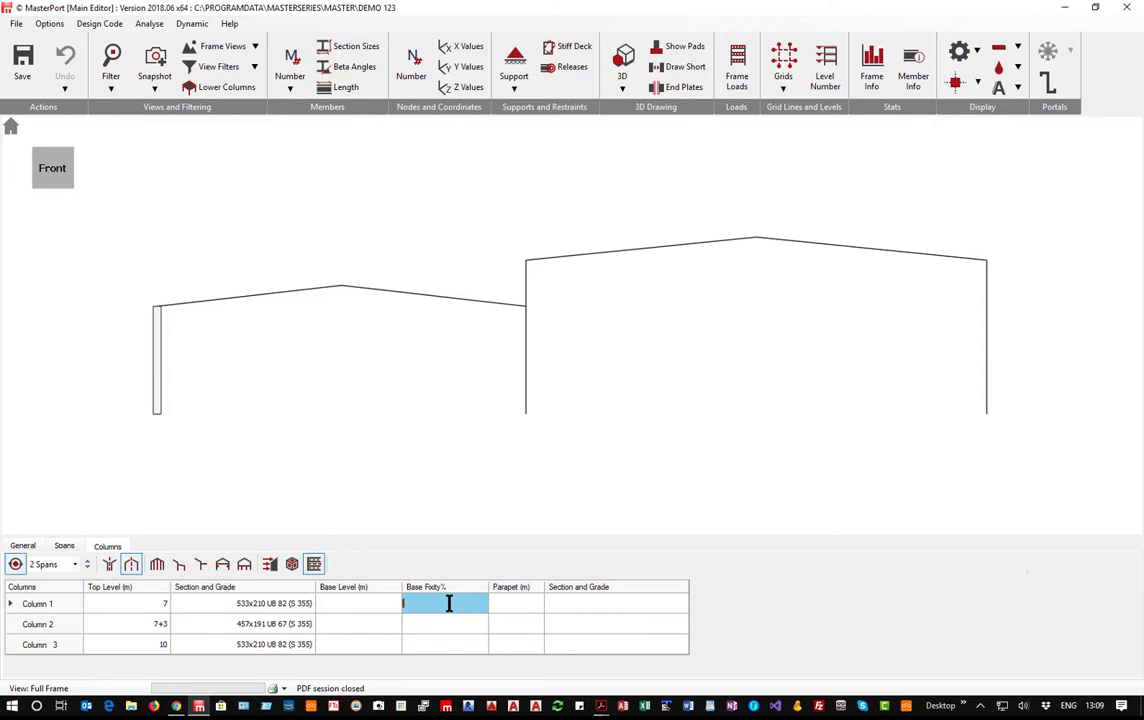
Try a 1 m parapet on column 1, and clear the parapet height again.
click(516, 605)
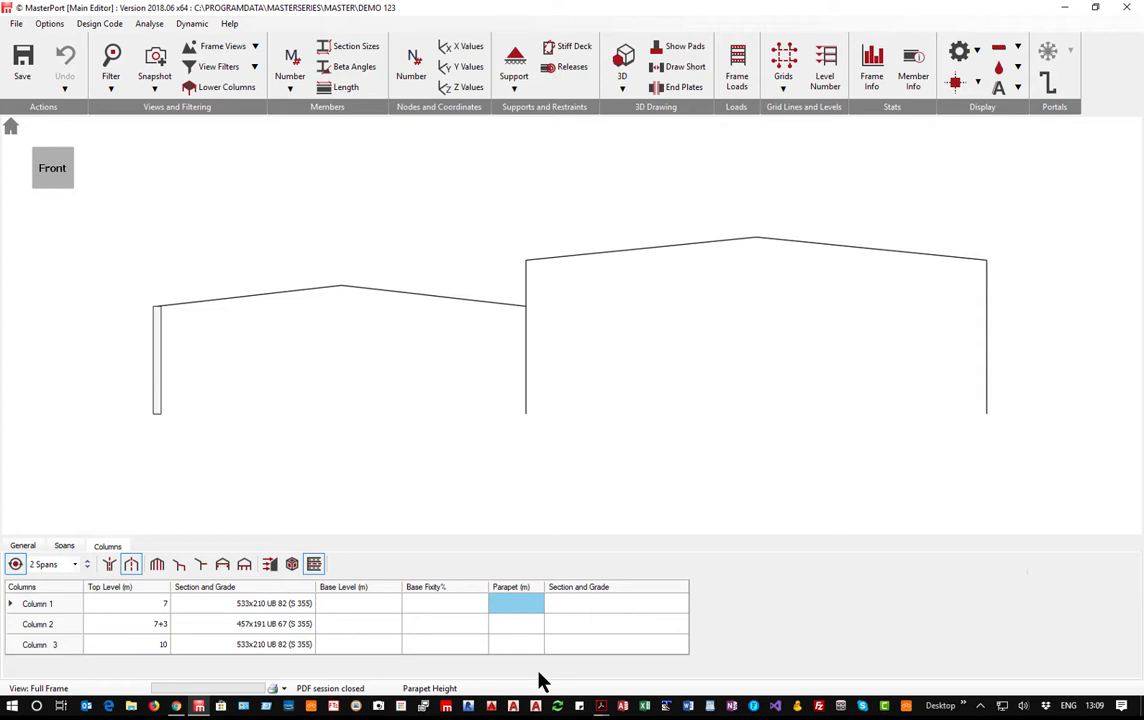
text(1)
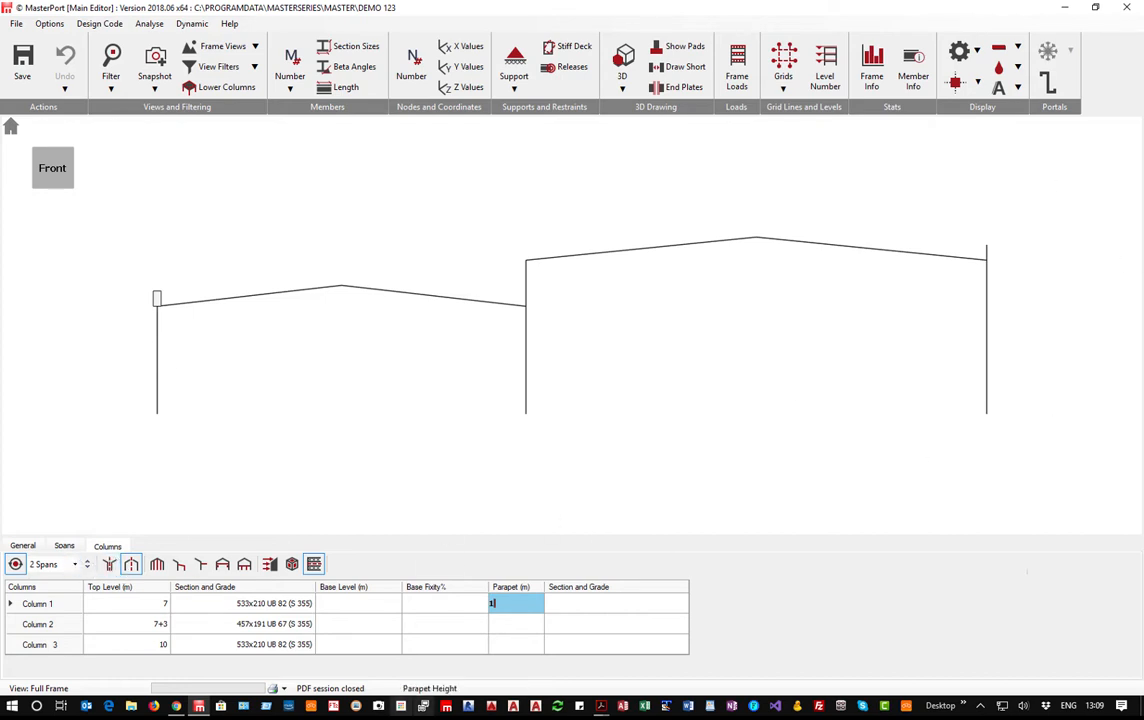
key(BackSpace)
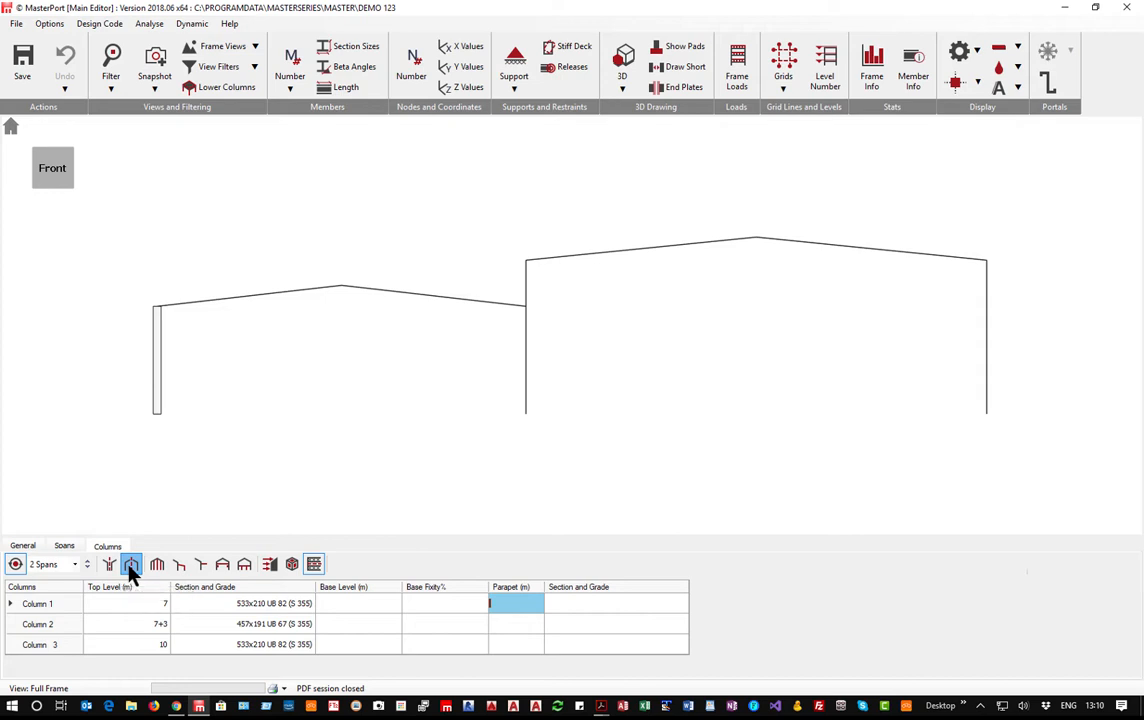
Add separately defined lean-tos on both sides of the frame, copying the left lean-to data to the right lean-to.
click(181, 566)
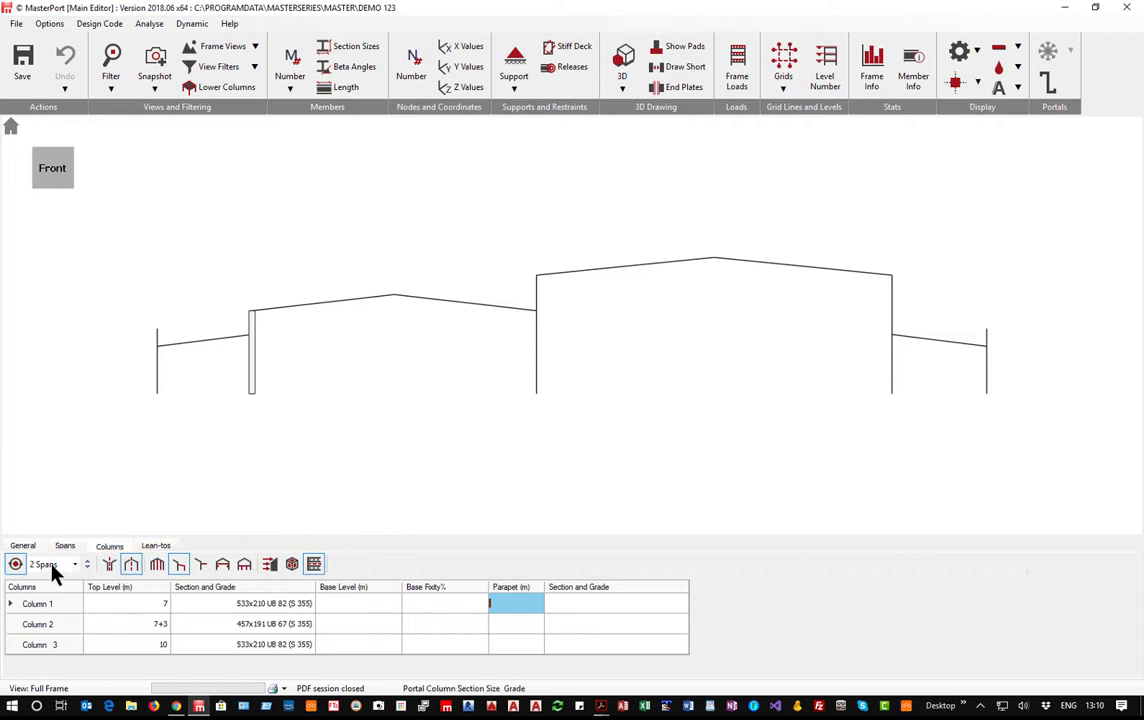
click(156, 547)
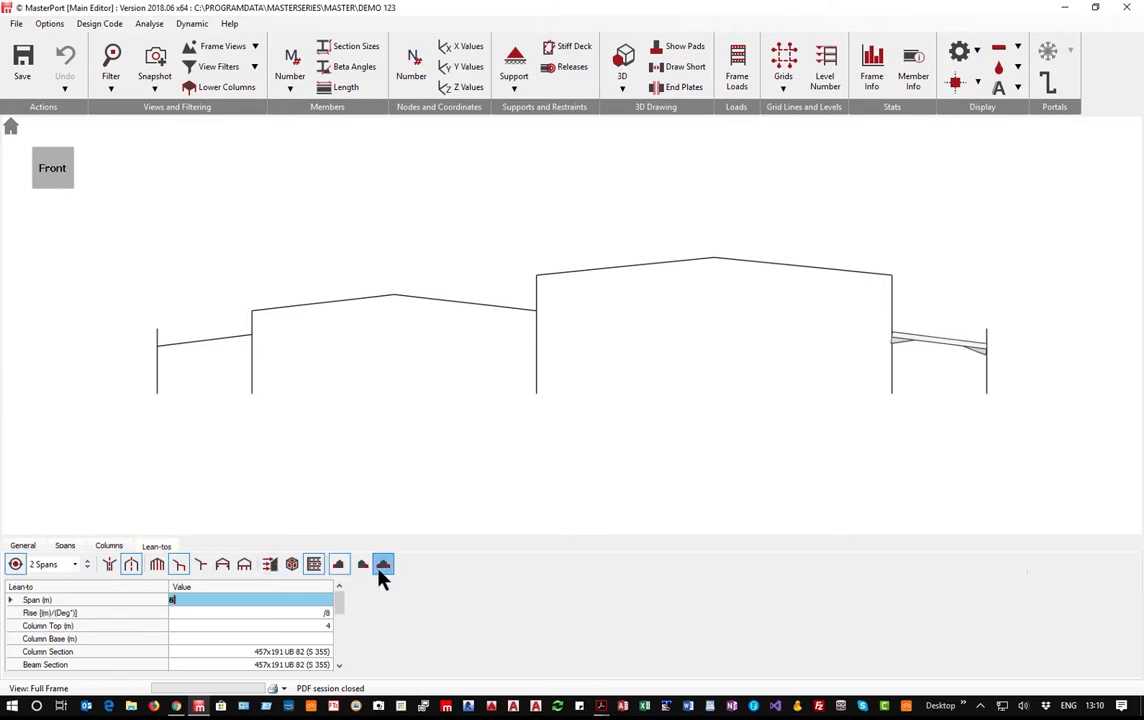
click(338, 566)
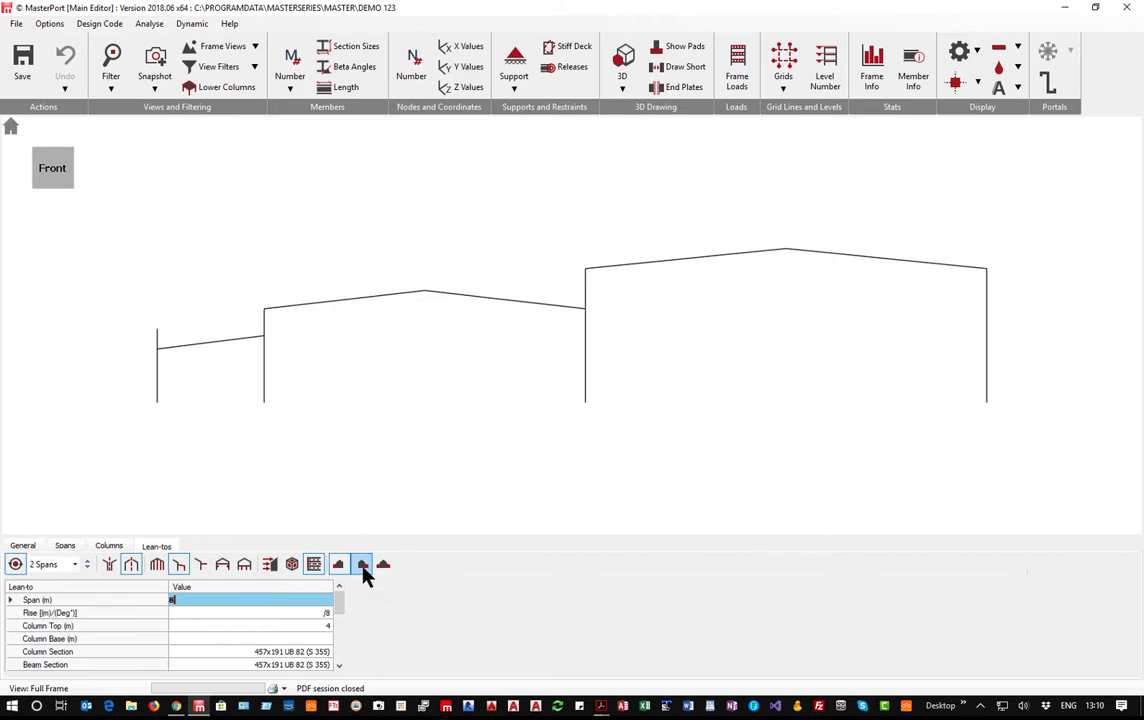
click(363, 567)
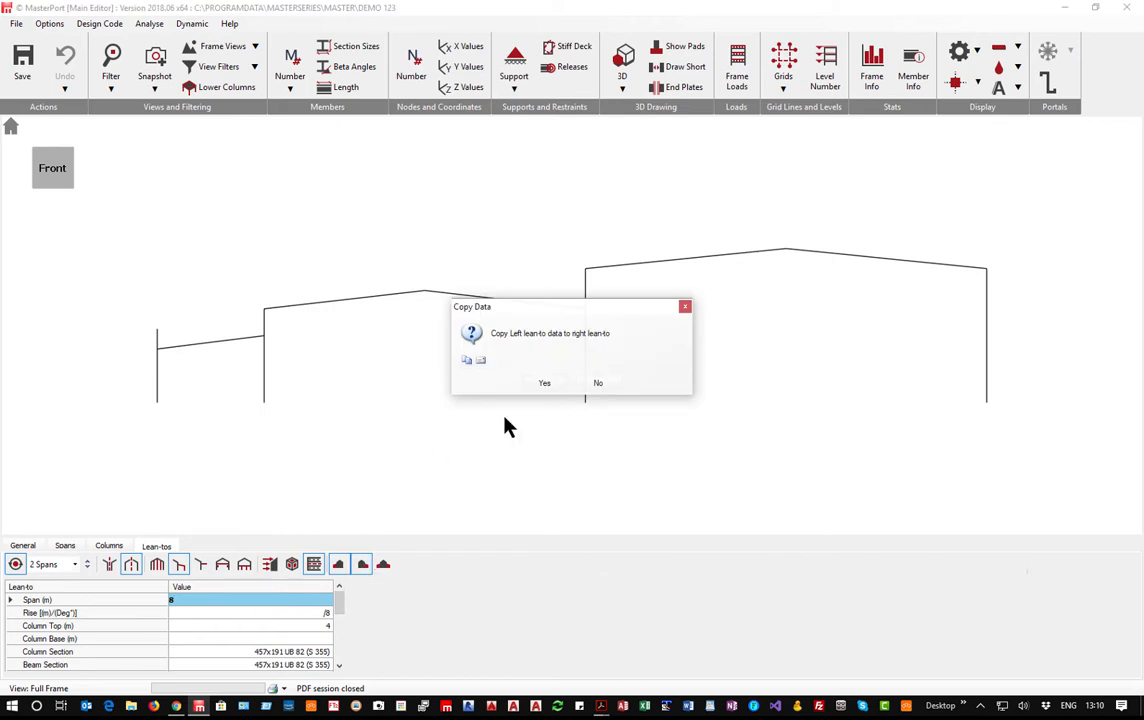
click(548, 386)
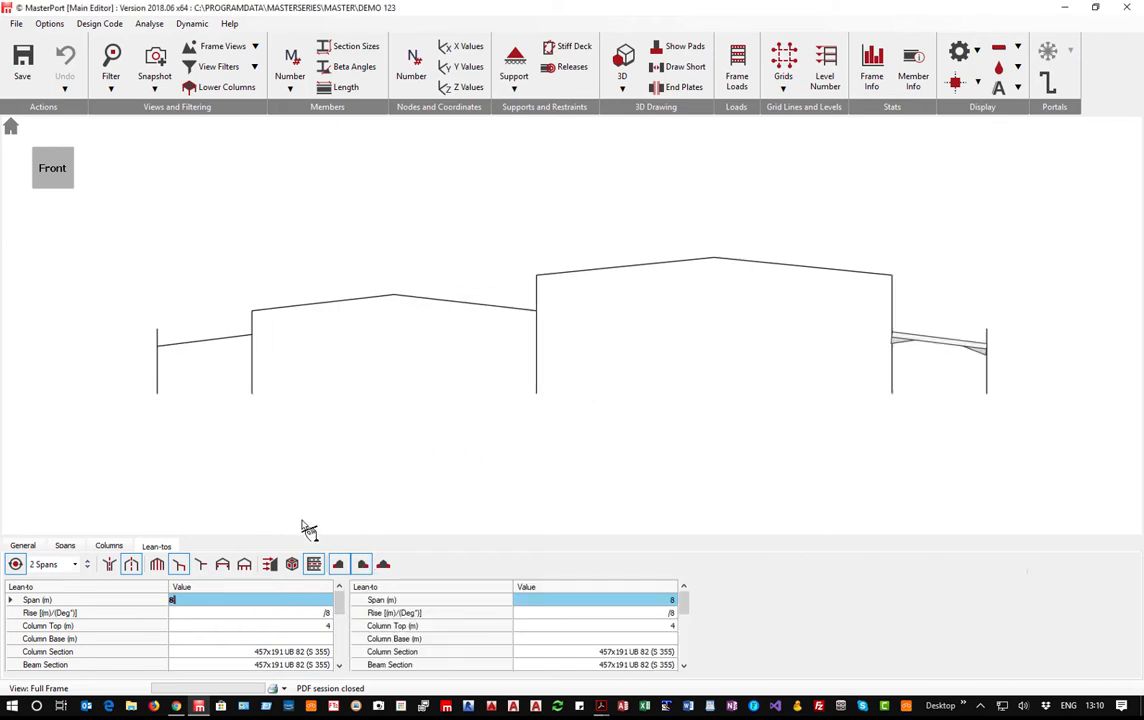
Remove the left lean-to from the frame and set the right lean-to's column top level to 3.5 m.
click(338, 566)
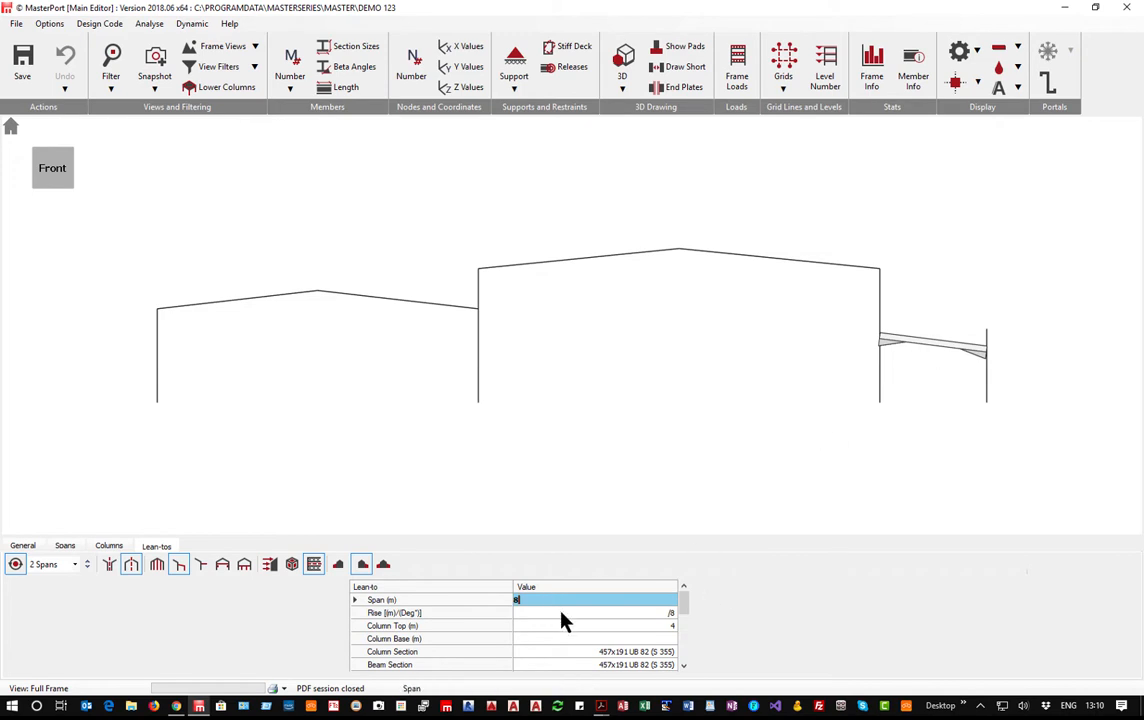
key(Tab)
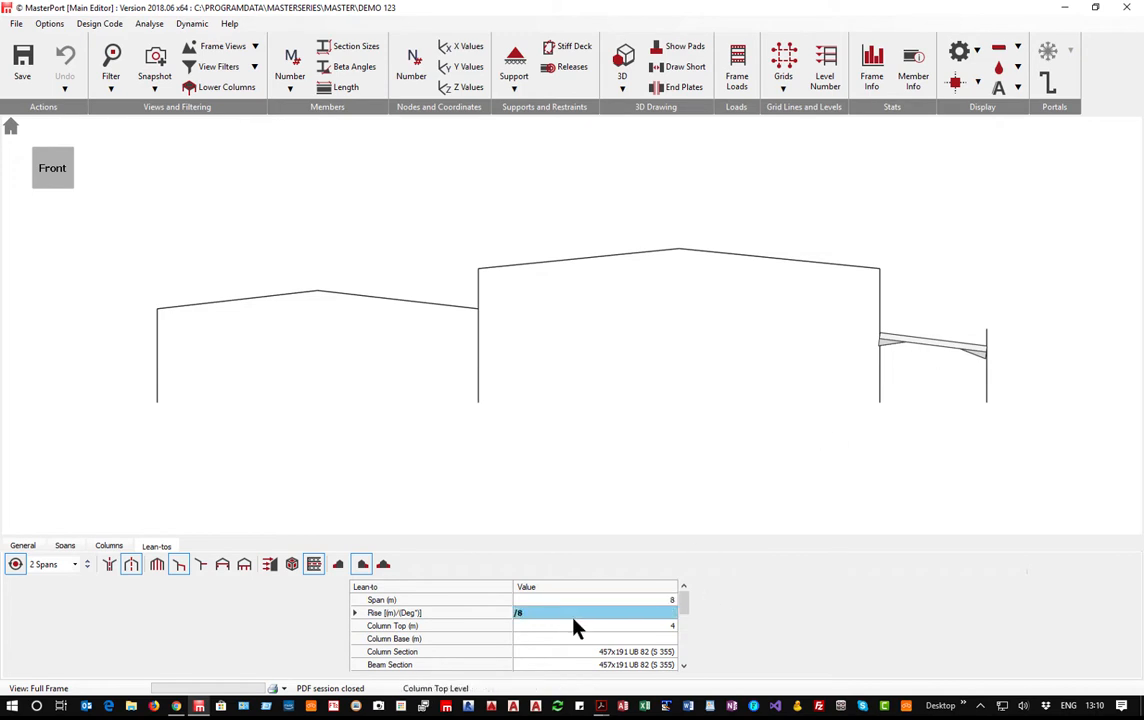
key(Tab)
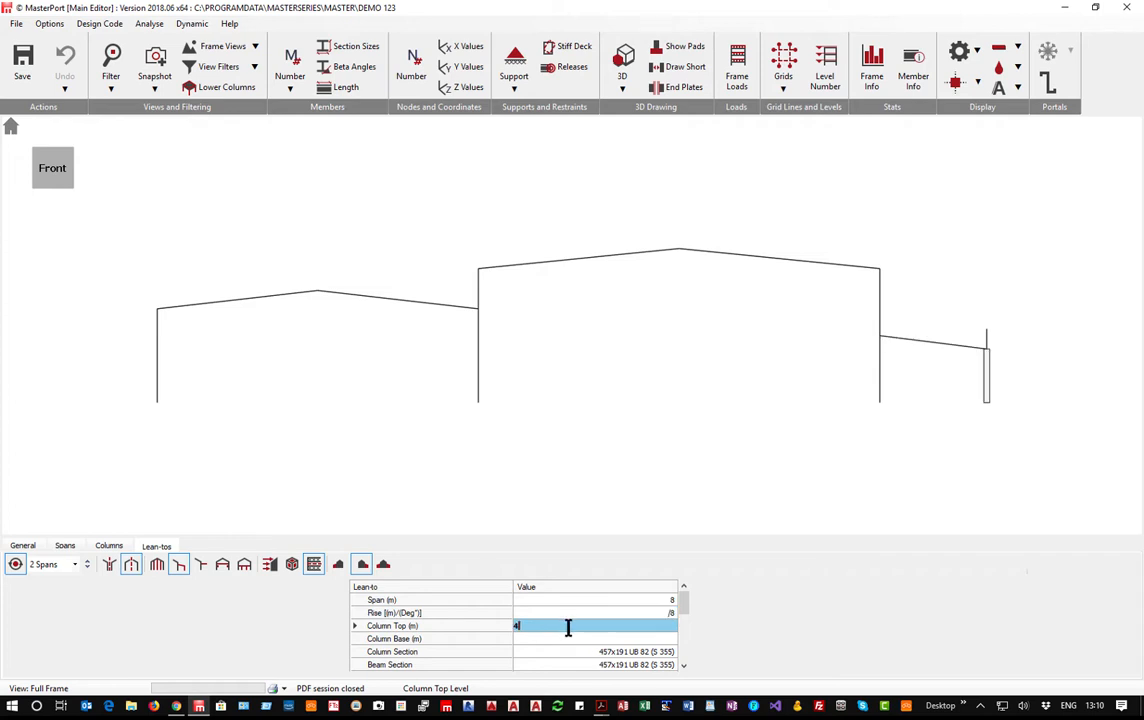
key(BackSpace)
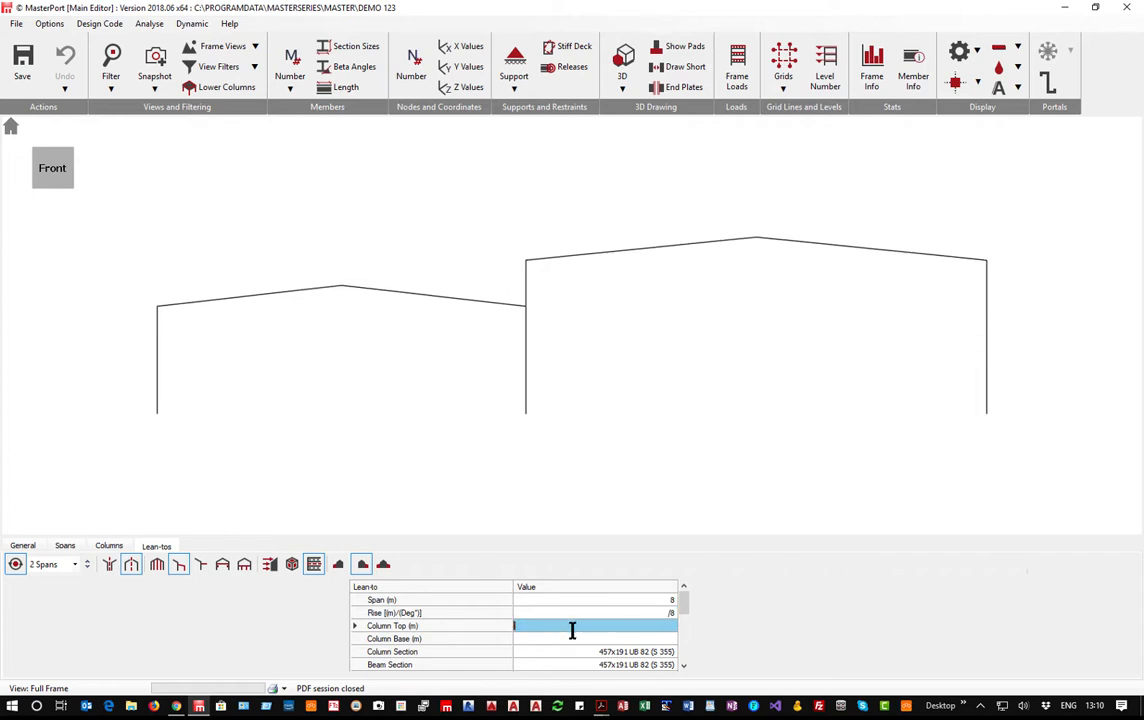
text(3.)
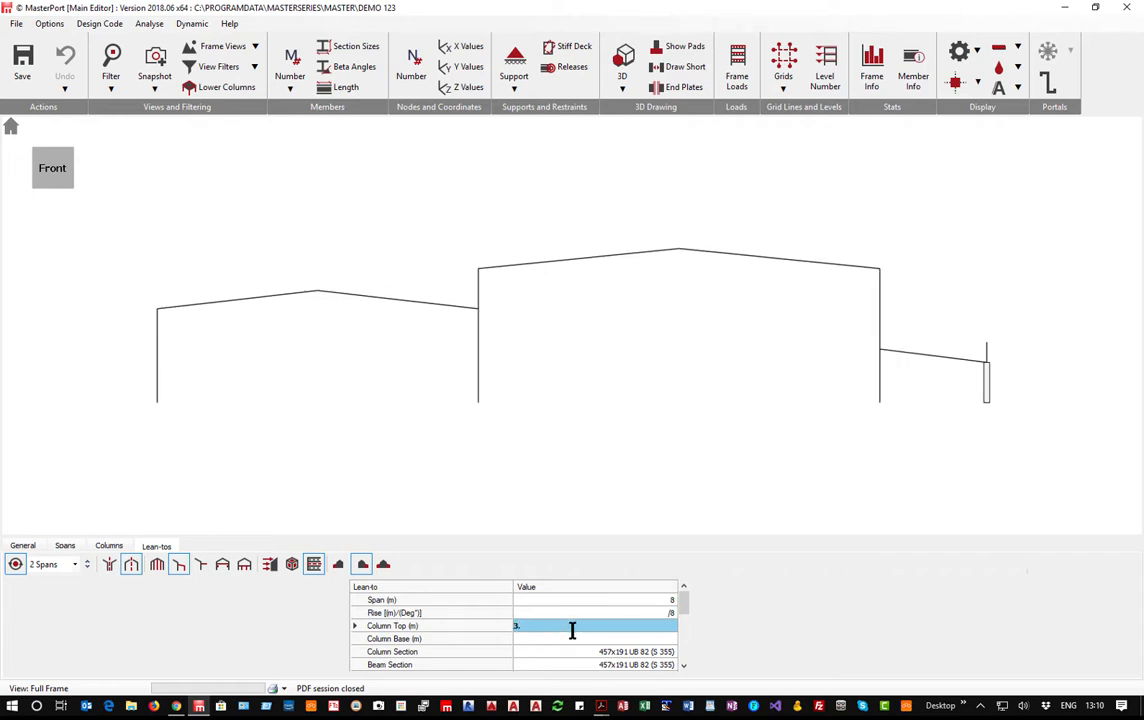
text(5)
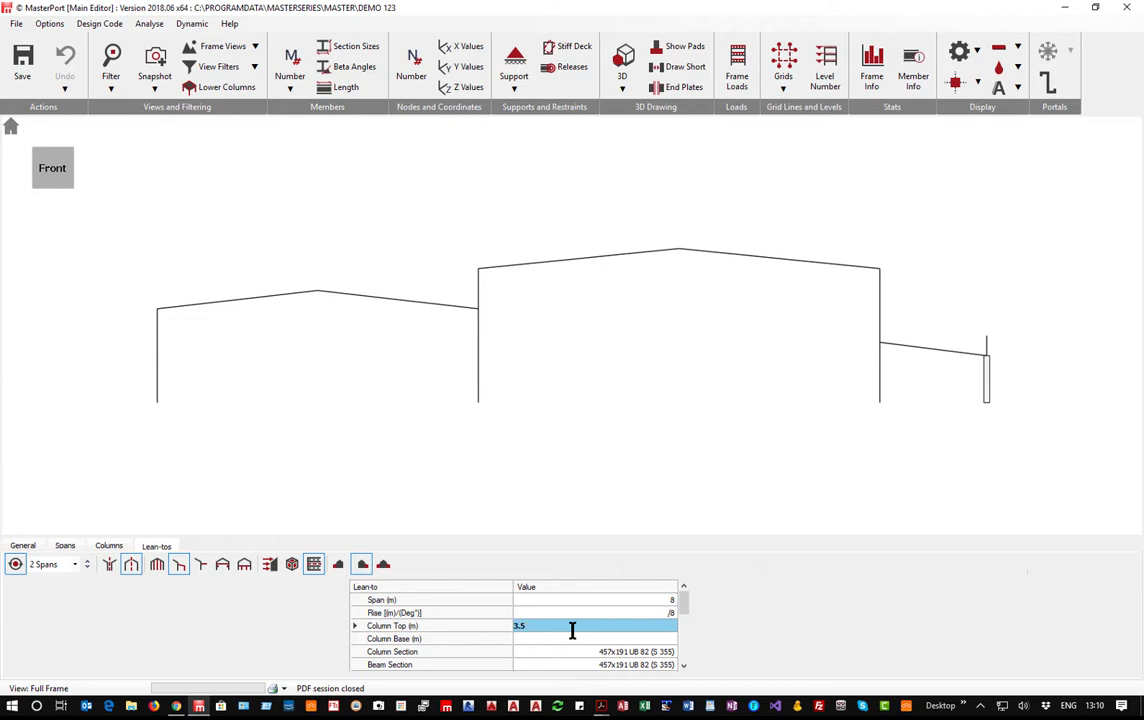
key(Return)
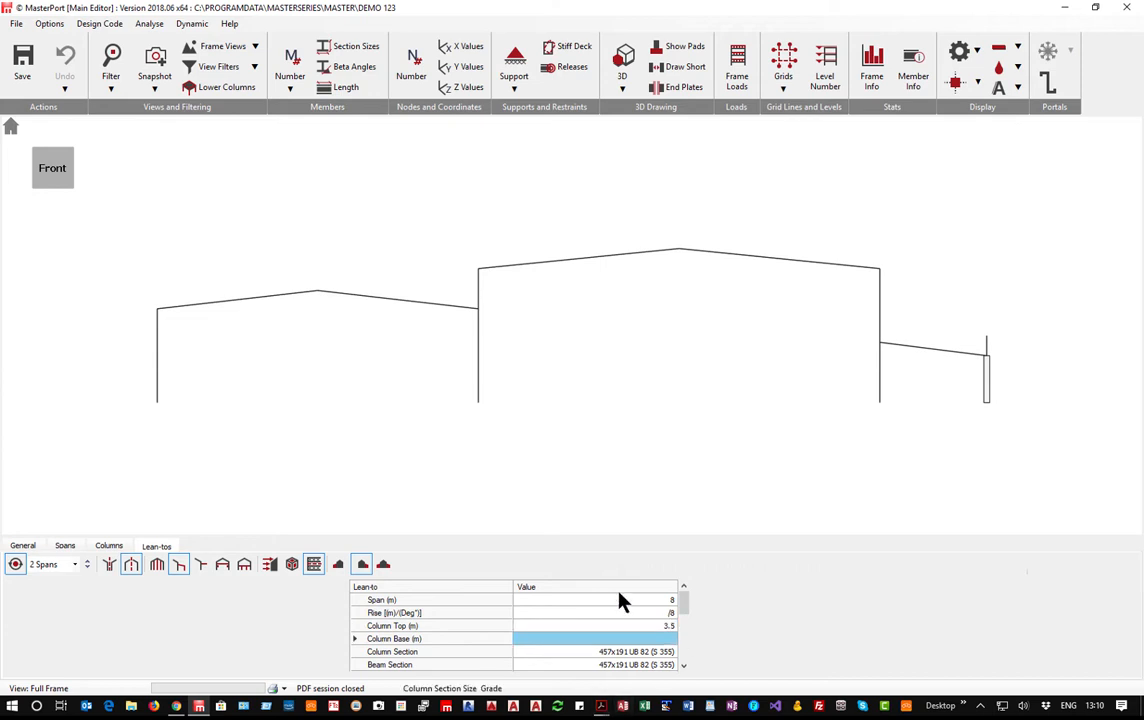
Set the right lean-to's column section to 254x146 UB 31 in grade S 355.
click(615, 652)
click(666, 652)
click(472, 358)
scroll(436, 606, down, 6)
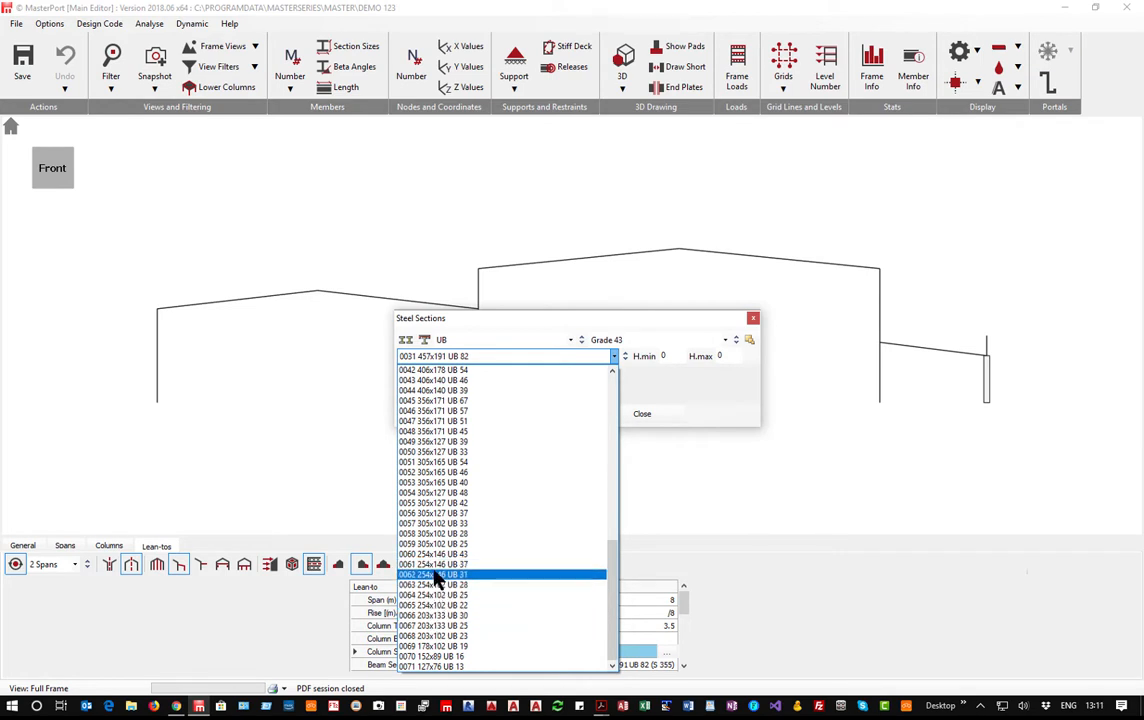
click(434, 577)
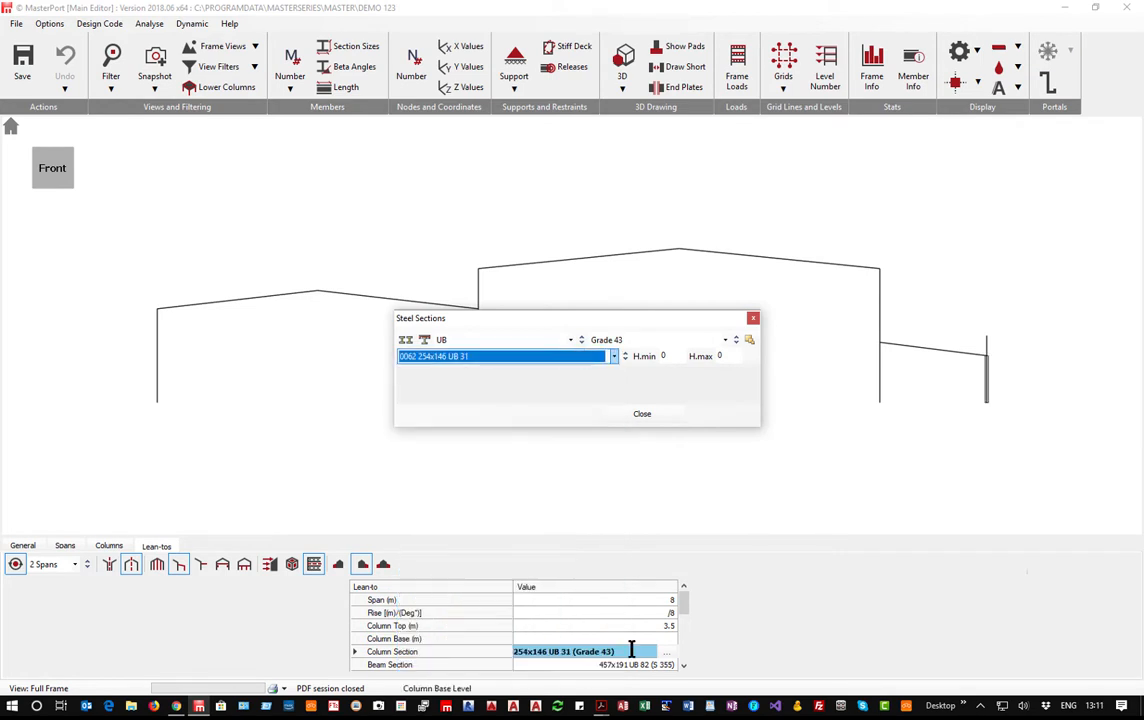
click(667, 663)
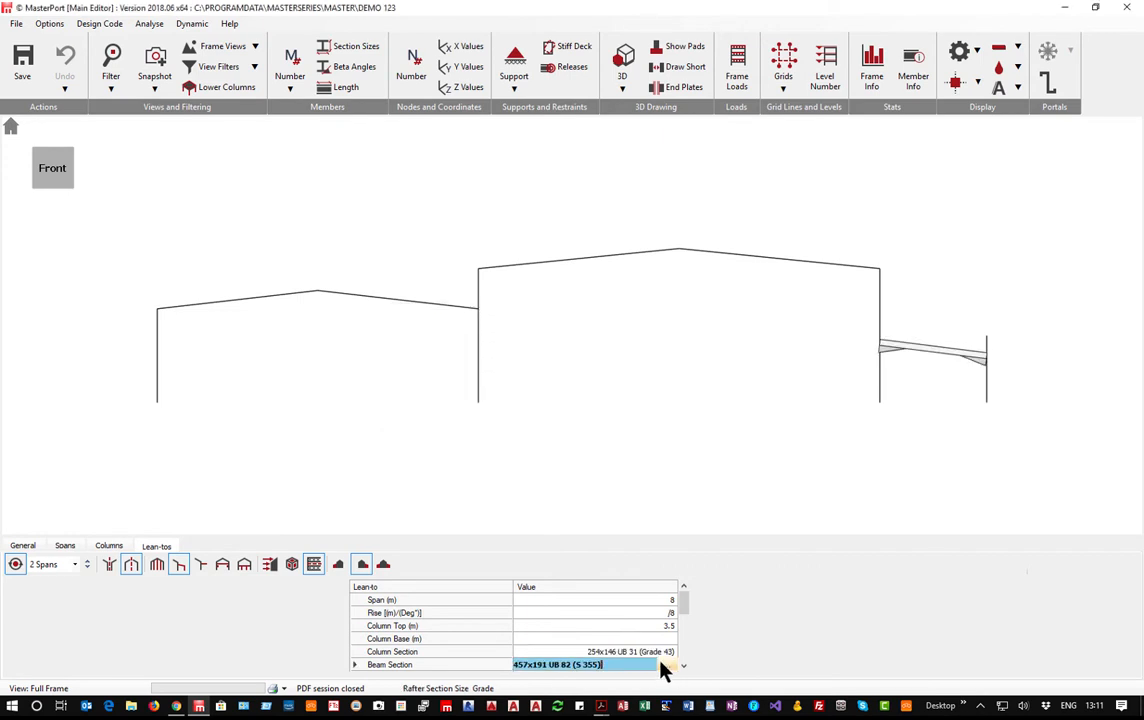
click(657, 652)
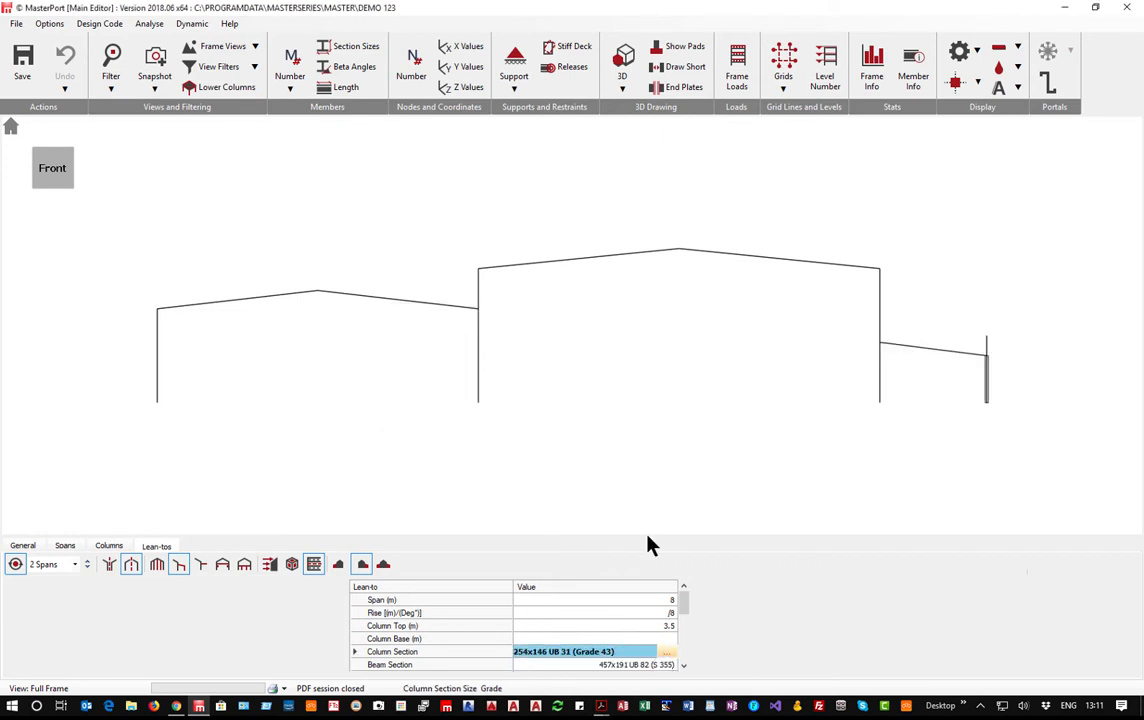
click(667, 652)
click(638, 340)
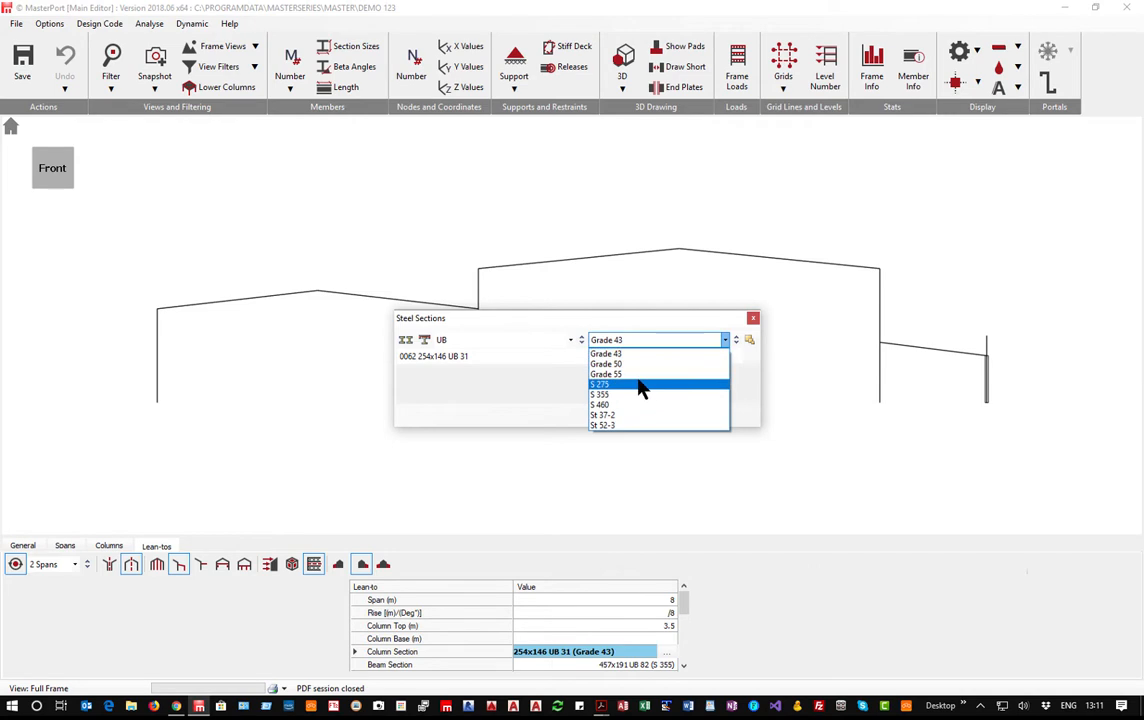
click(639, 396)
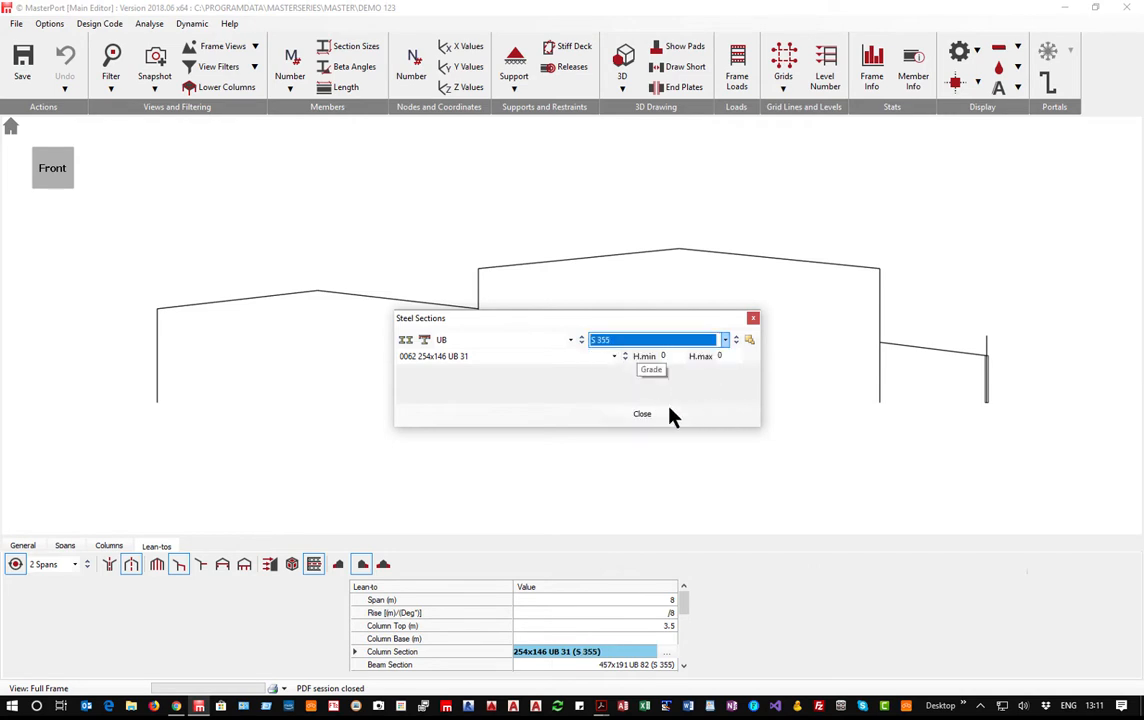
click(643, 414)
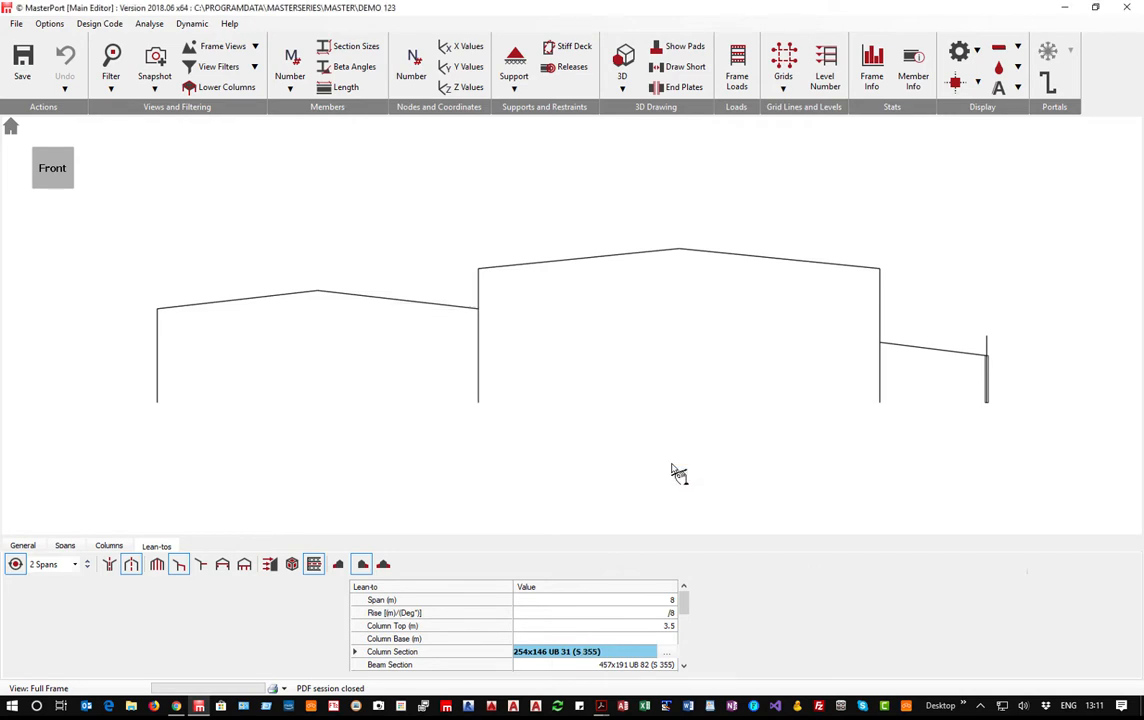
Set the right lean-to's beam section to 254x146 UB 31 in grade S 355.
click(666, 666)
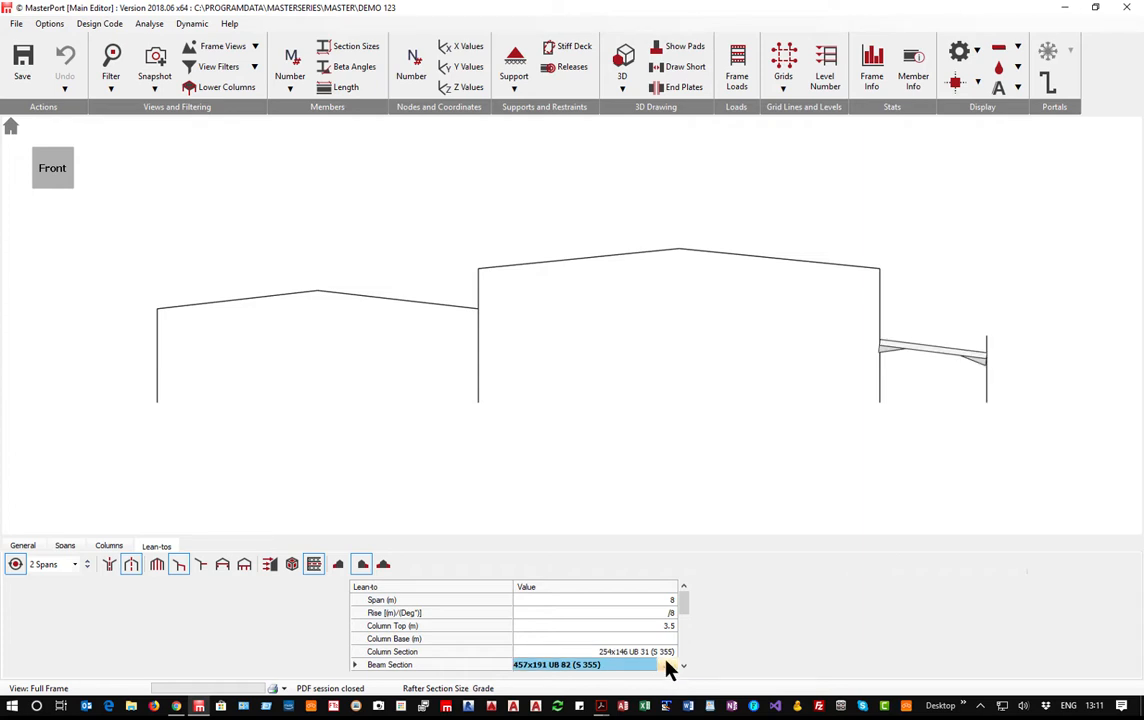
click(666, 665)
click(640, 341)
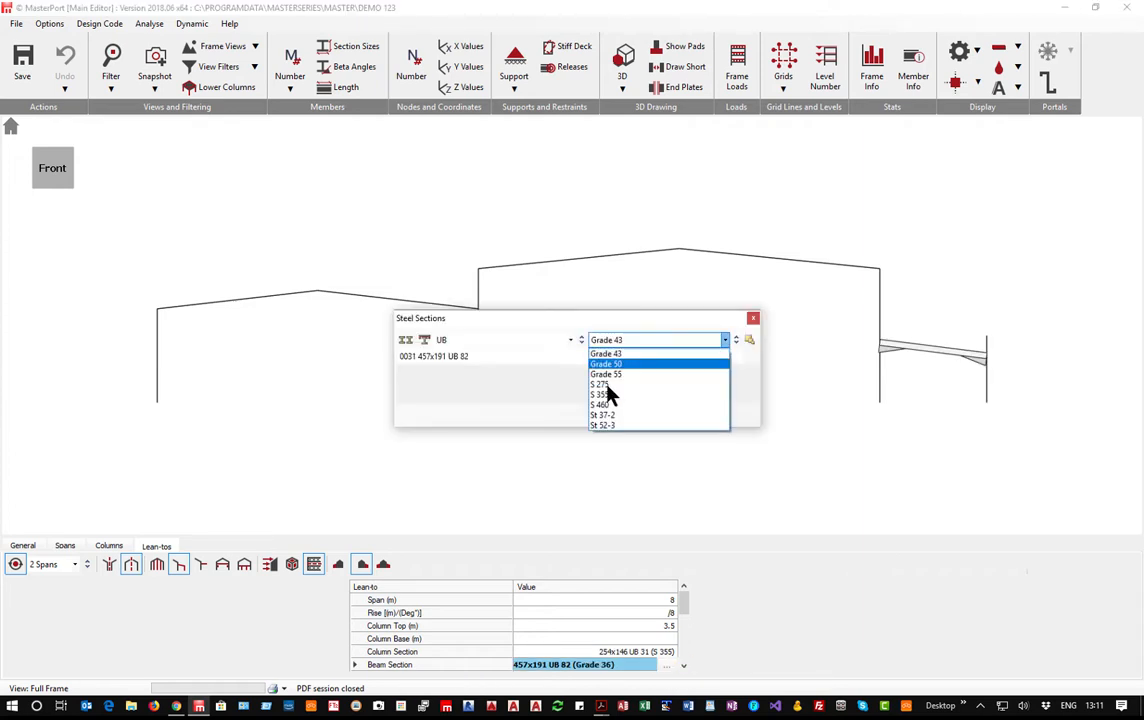
click(617, 396)
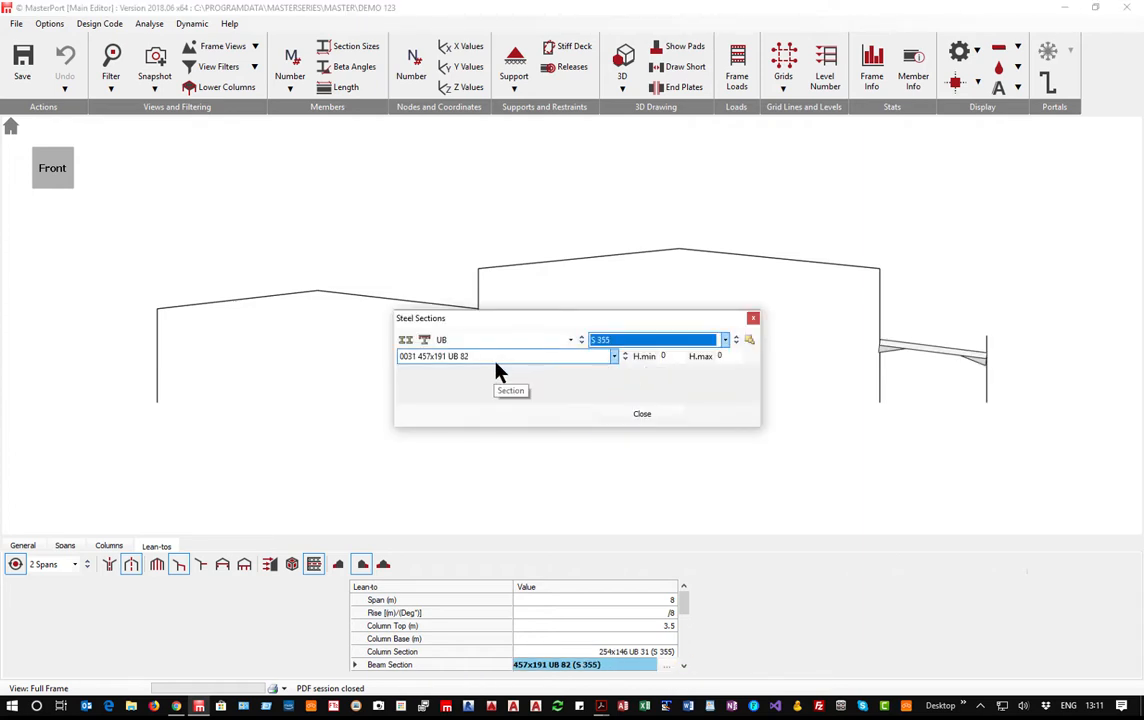
click(489, 358)
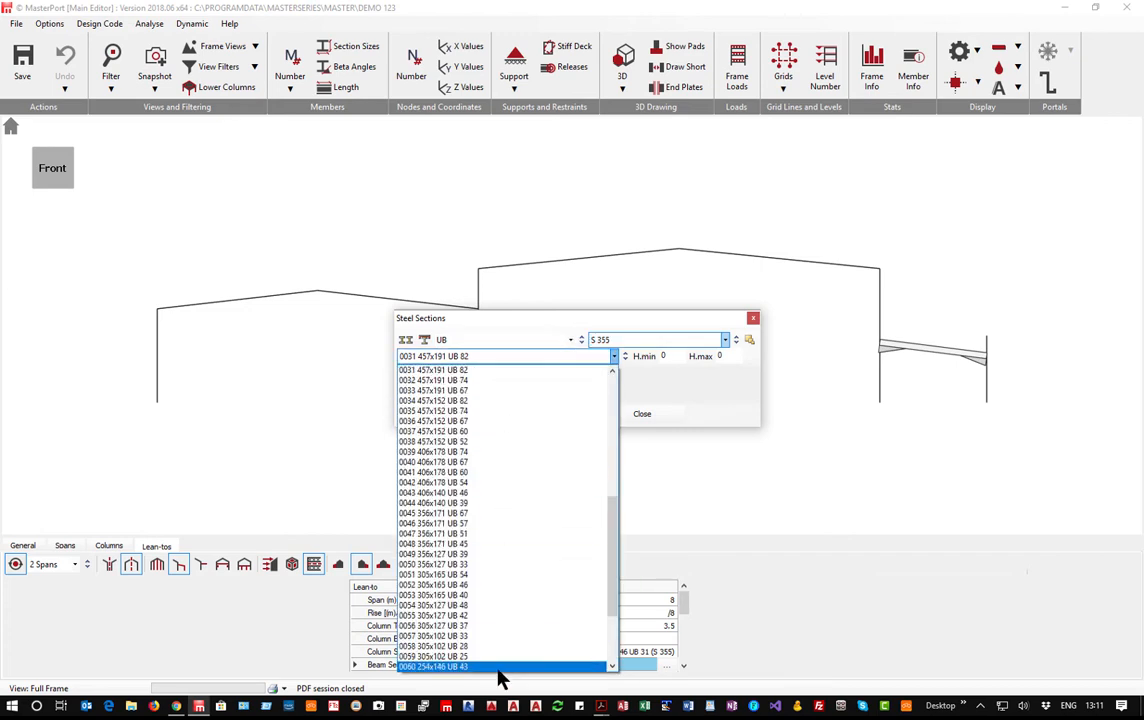
scroll(492, 650, down, 2)
scroll(492, 650, down, 2)
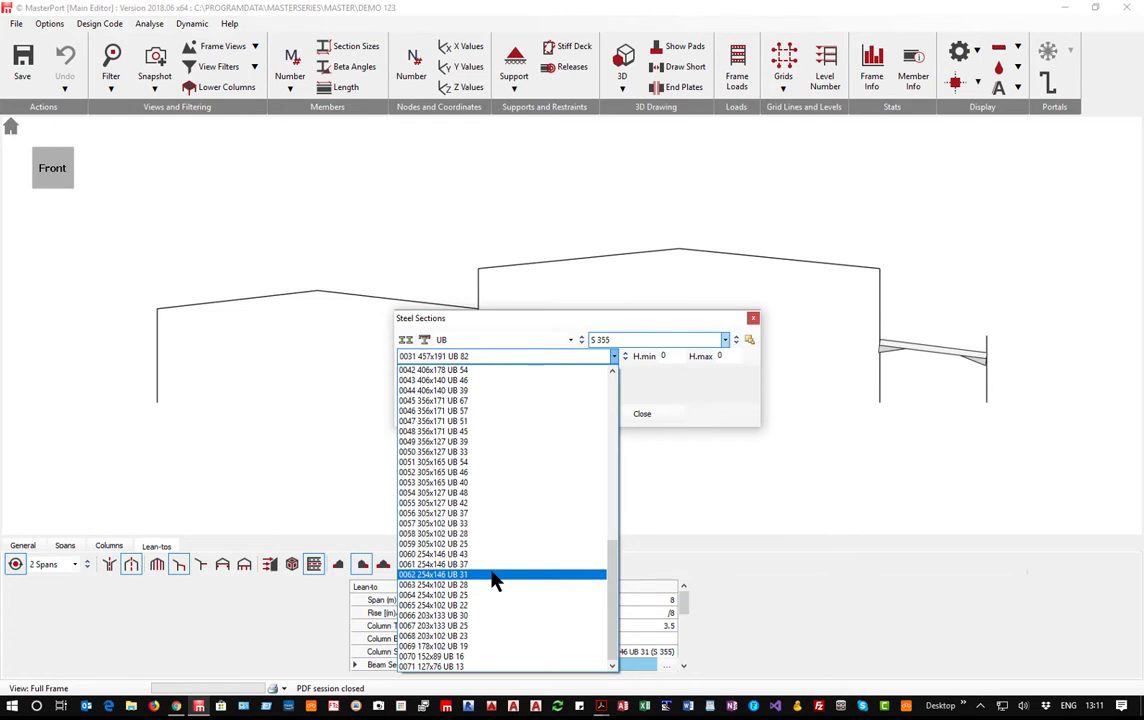
click(493, 575)
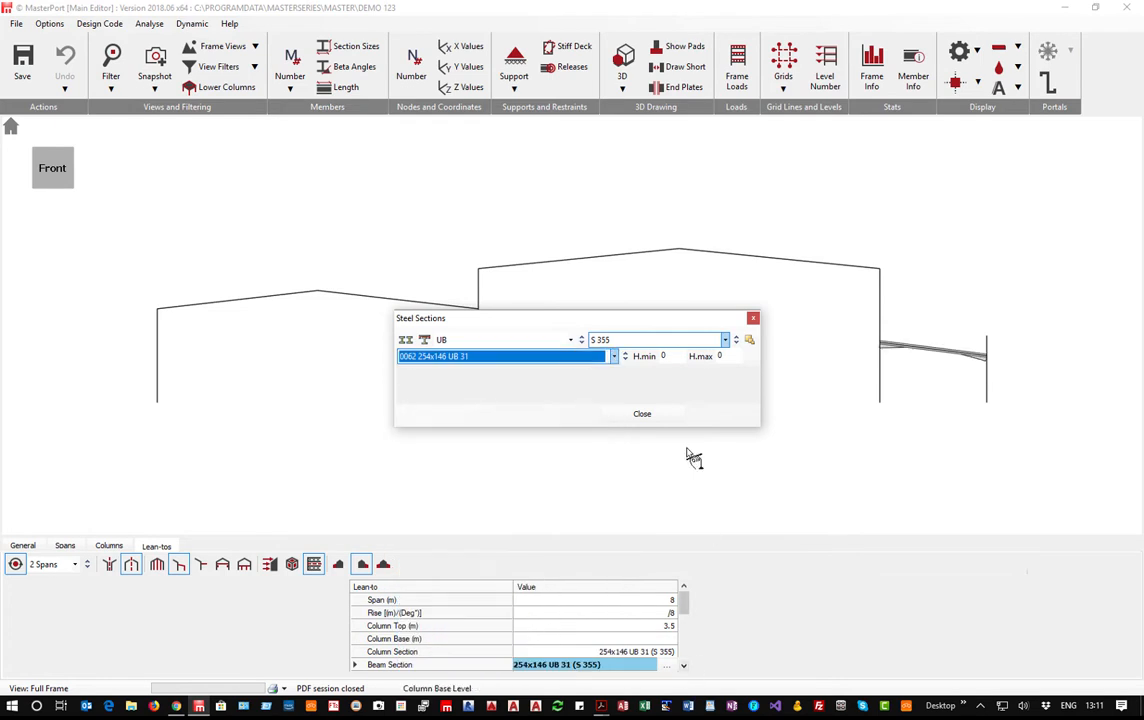
click(641, 416)
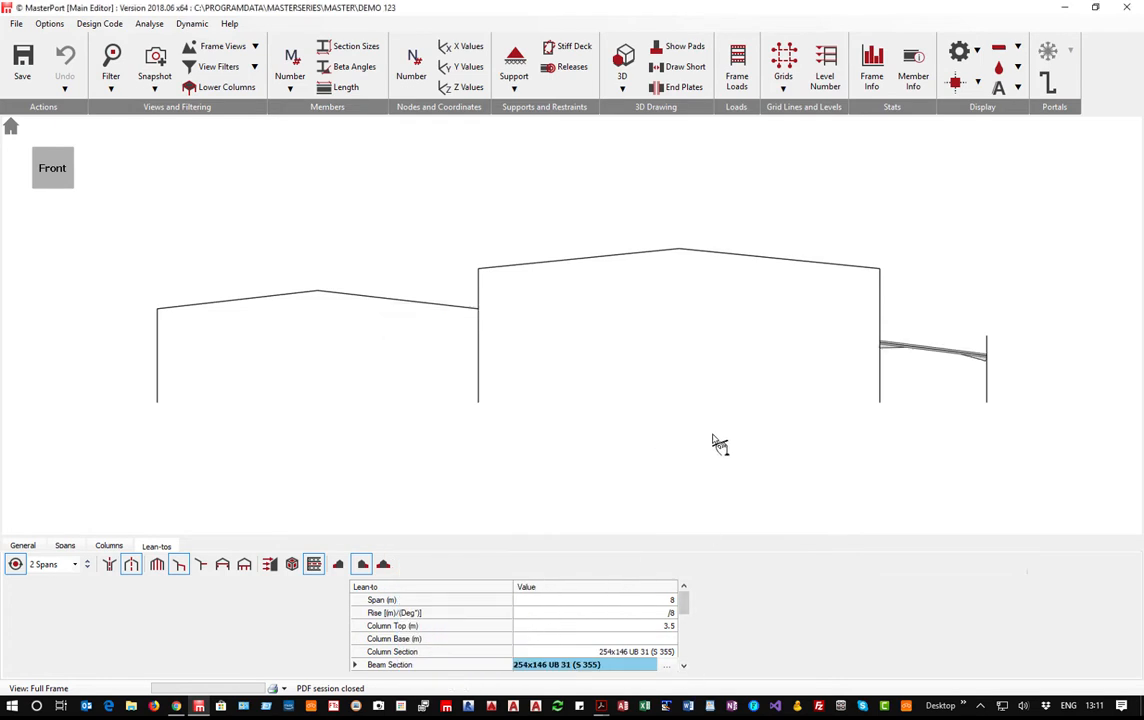
Clear the base fixity percentage of the right lean-to column.
scroll(592, 650, down, 3)
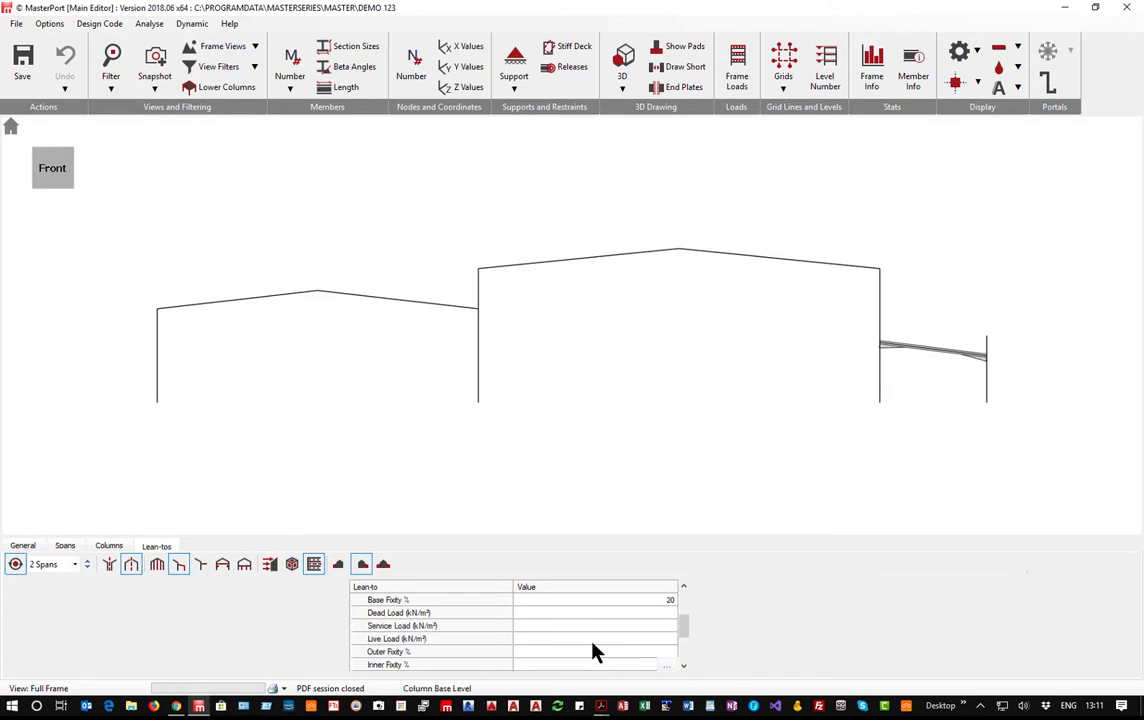
scroll(570, 615, up, 3)
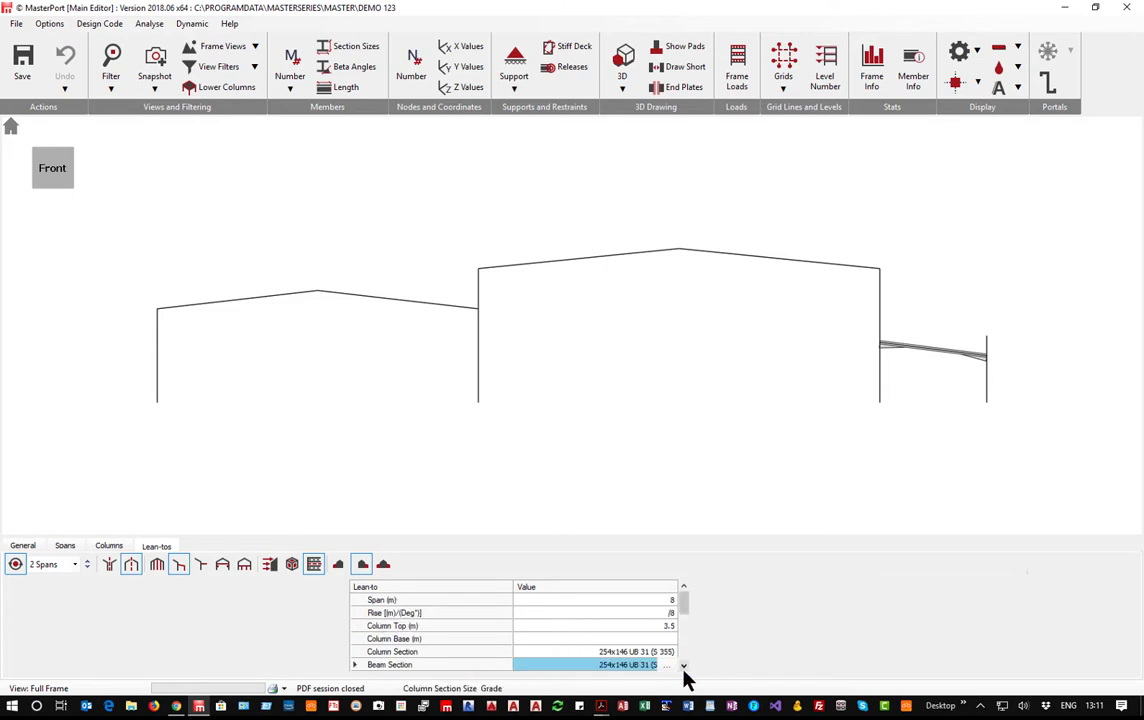
click(683, 666)
click(683, 666)
click(683, 666)
click(683, 666)
click(683, 666)
click(597, 611)
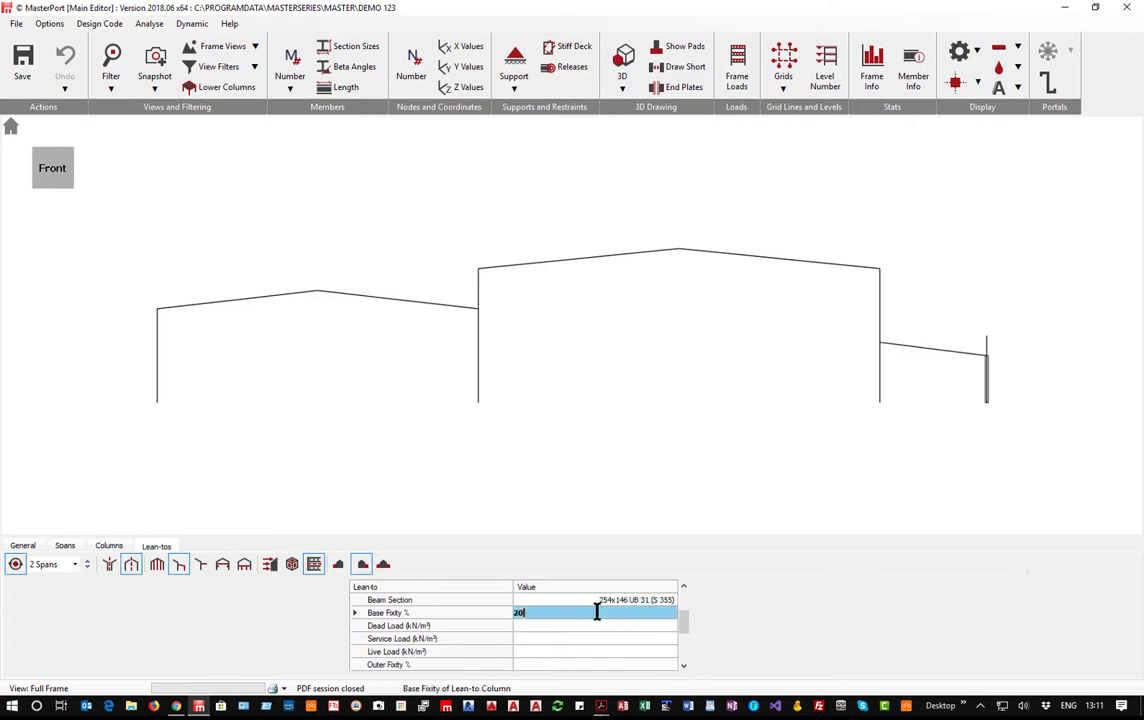
key(BackSpace)
key(BackSpace)
click(605, 626)
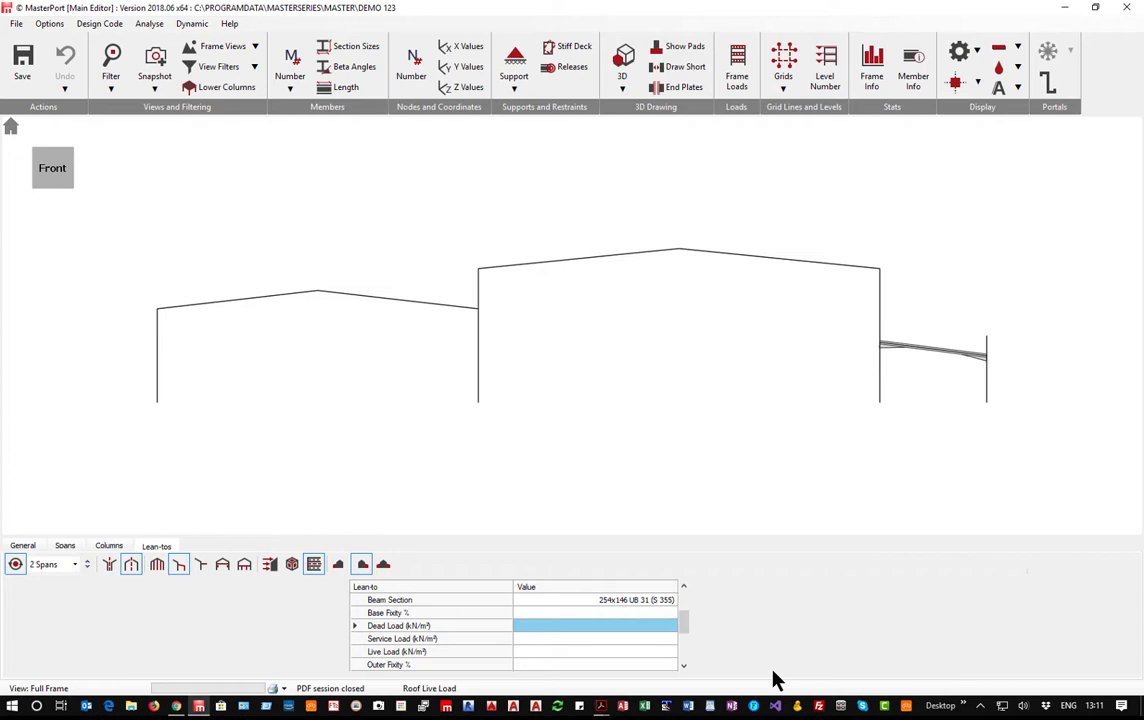
Set the right lean-to rafter's outer fixity and inner fixity to 0%.
key(Down)
key(Down)
key(Down)
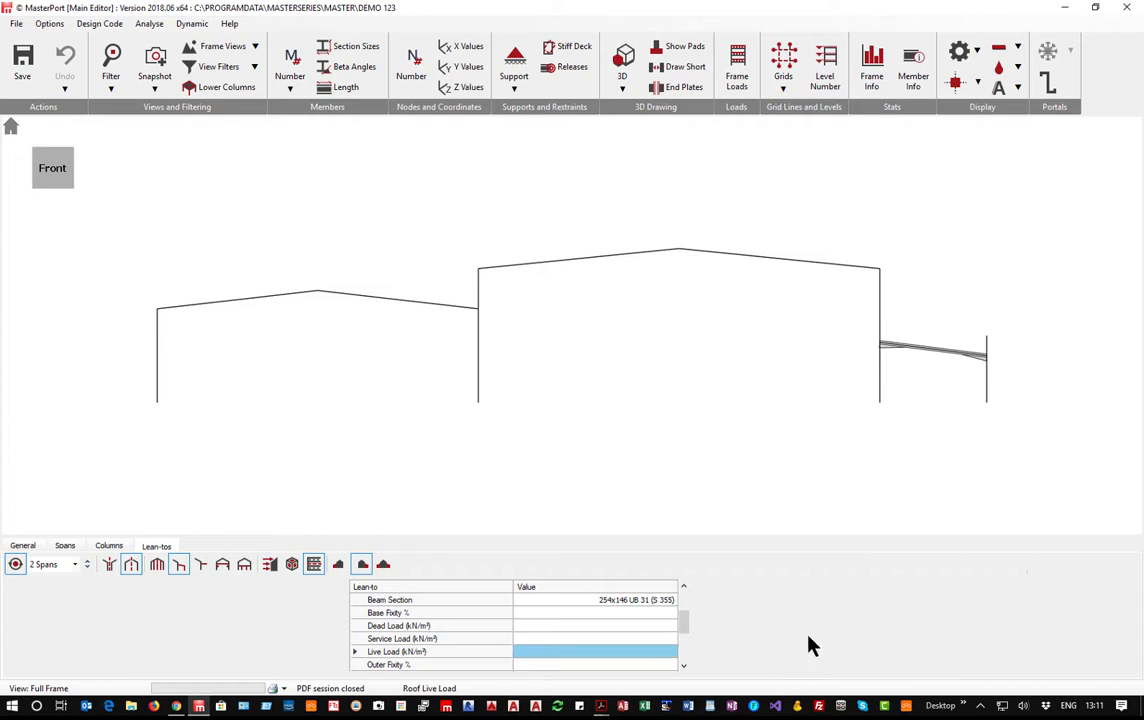
key(Down)
key(Down)
key(Up)
key(Up)
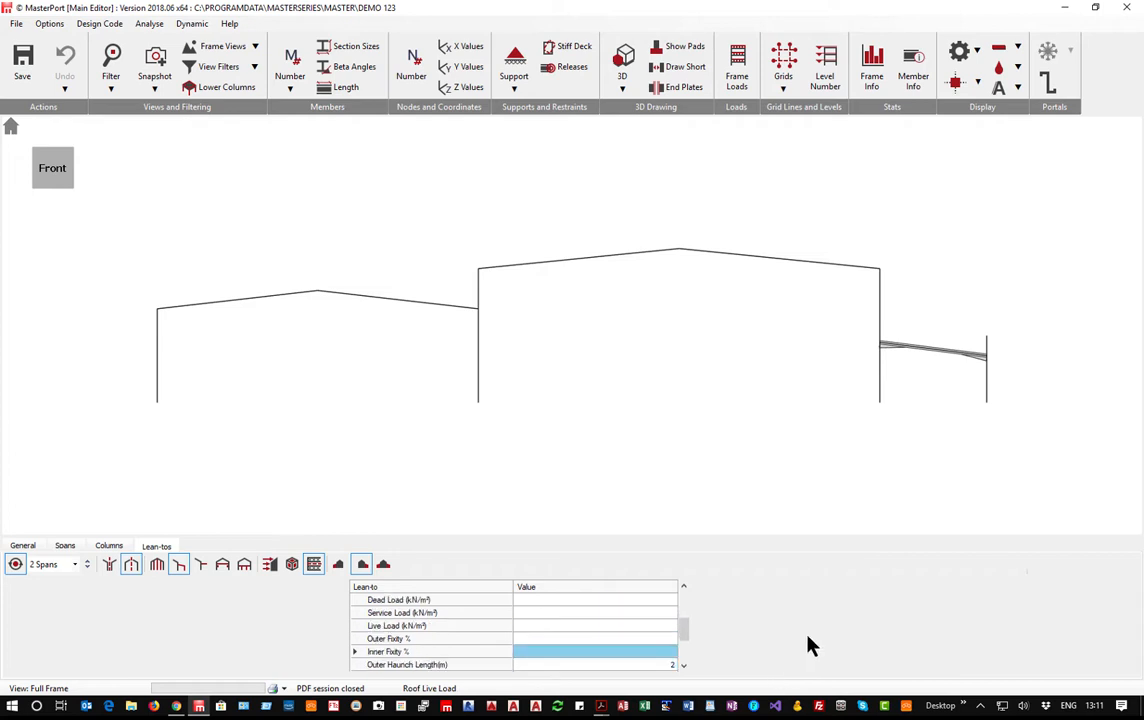
text(0)
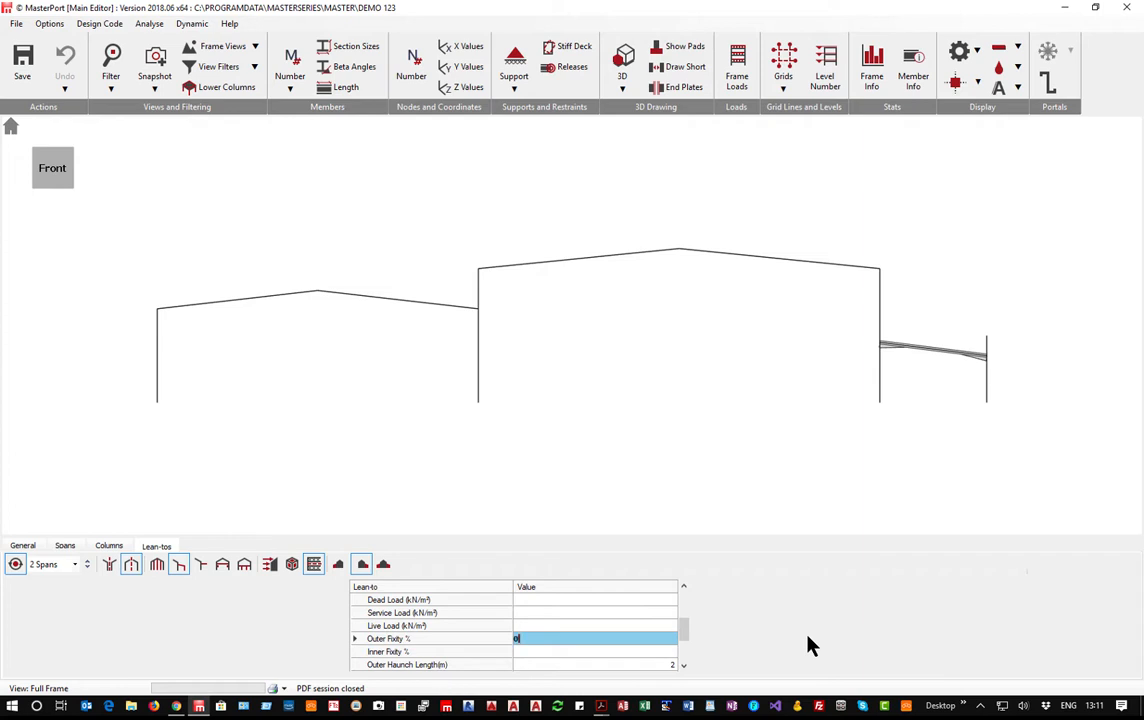
key(Down)
text(0)
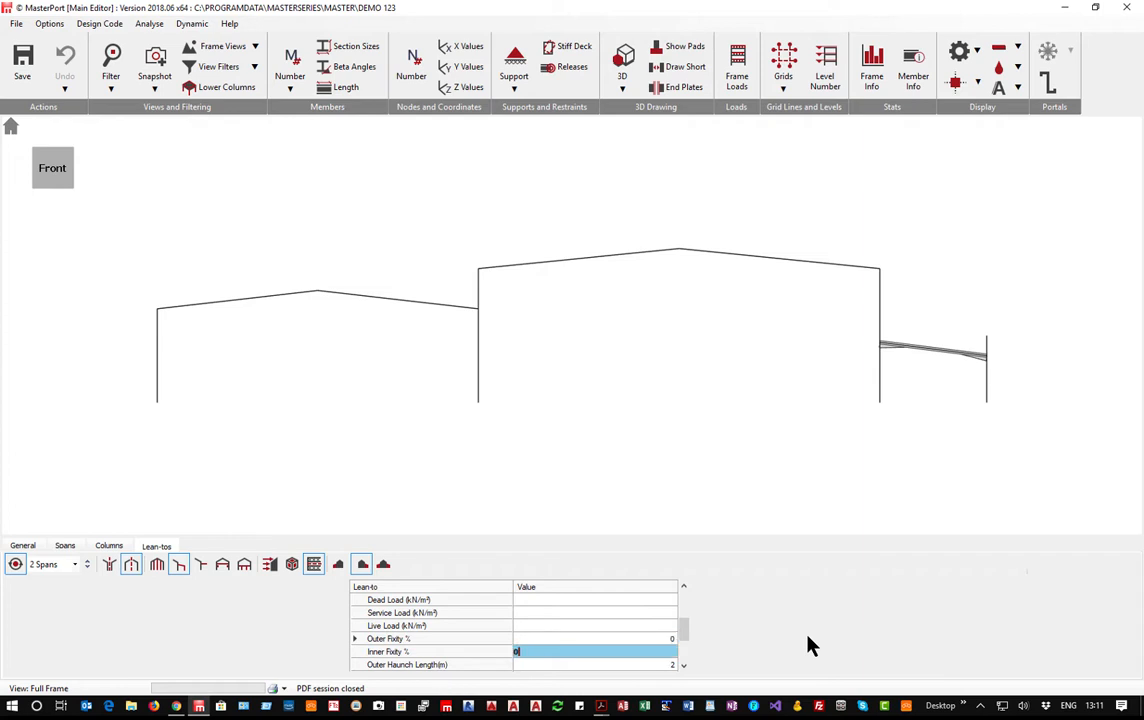
Set the right lean-to rafter's outer haunch length and outer haunch depth to 0.
key(Down)
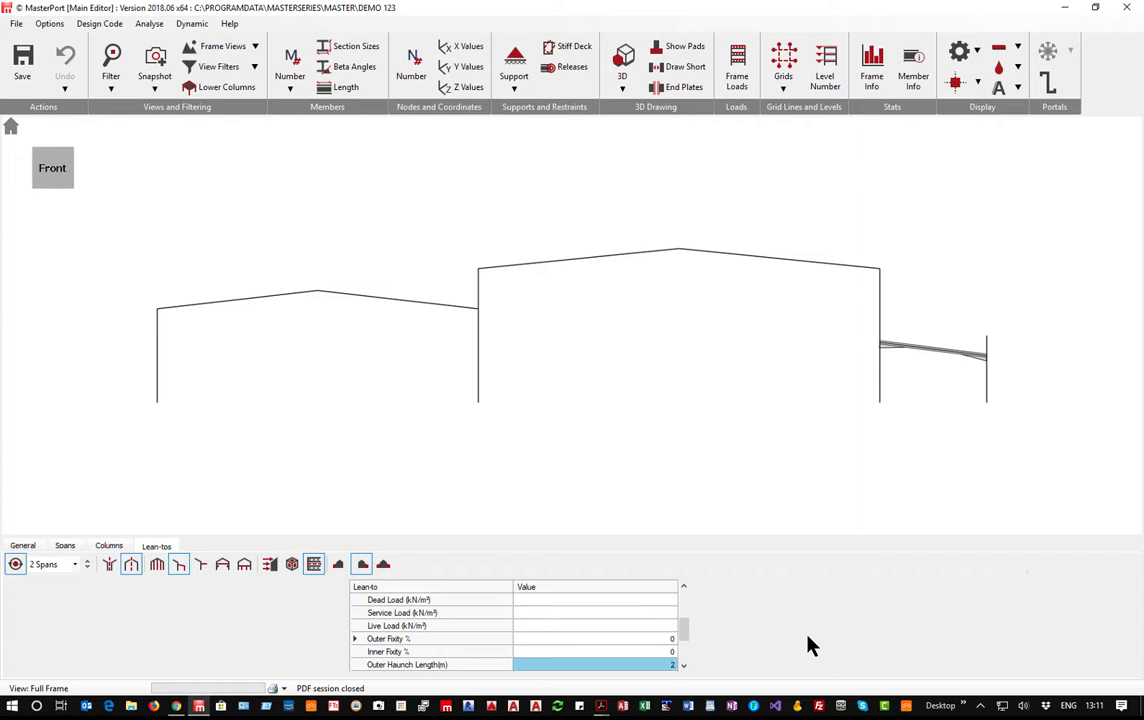
text(0)
key(Up)
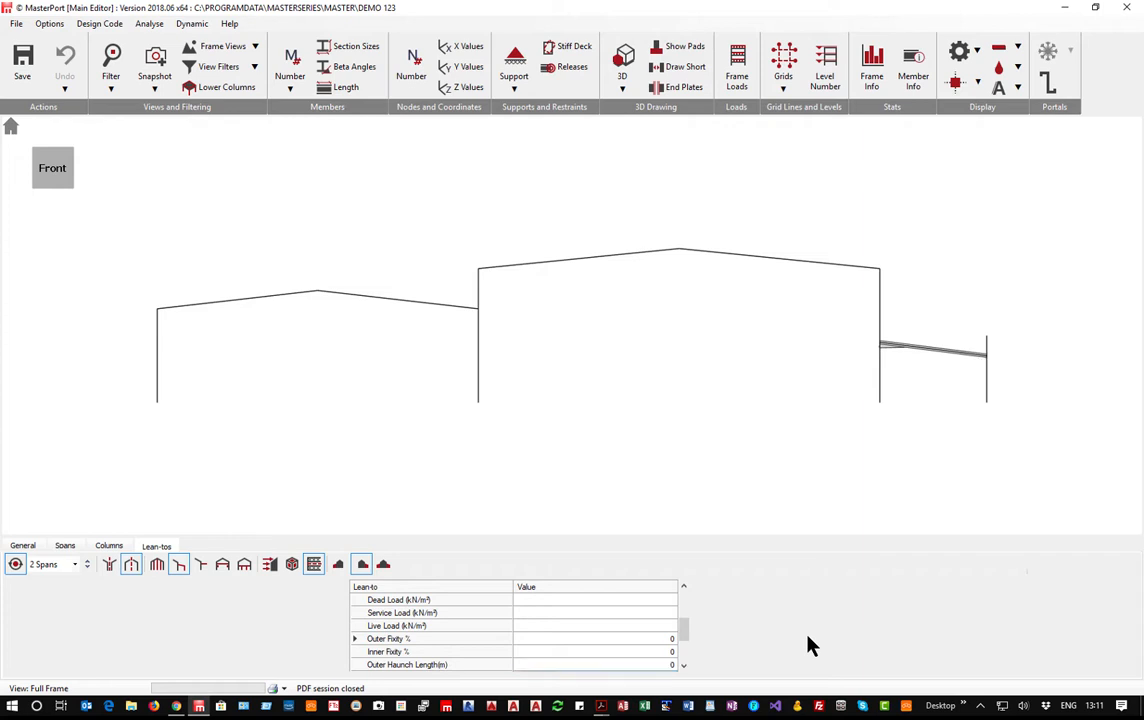
key(Down)
key(Down)
key(Down)
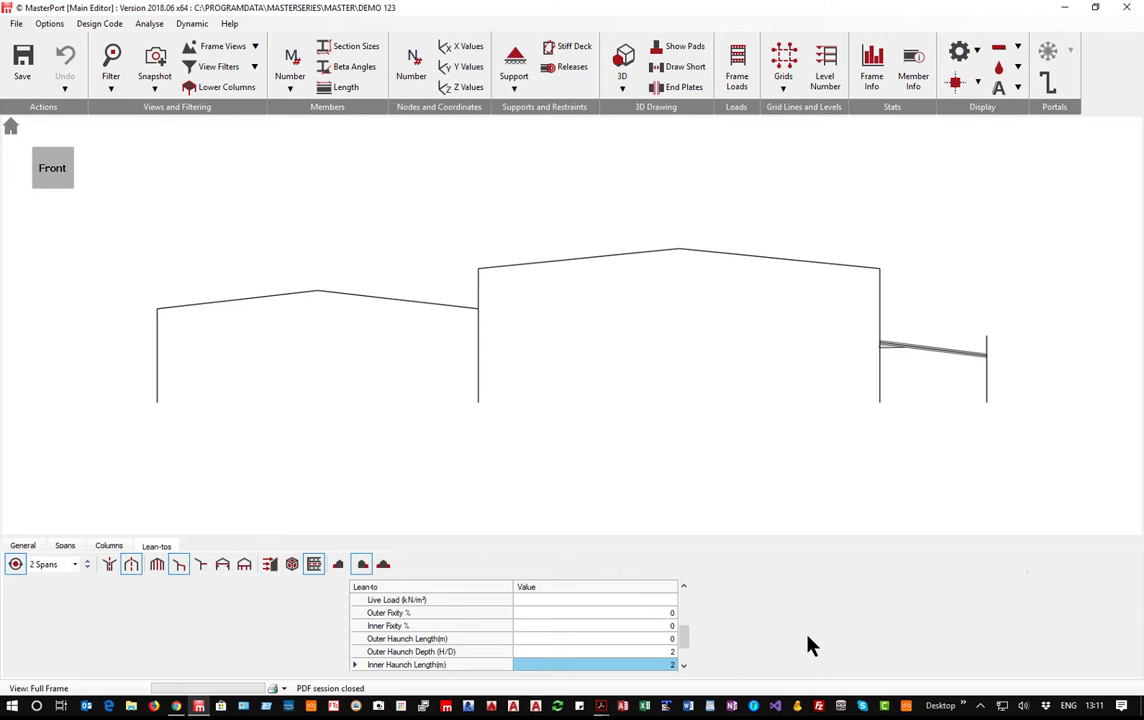
key(Up)
text(0)
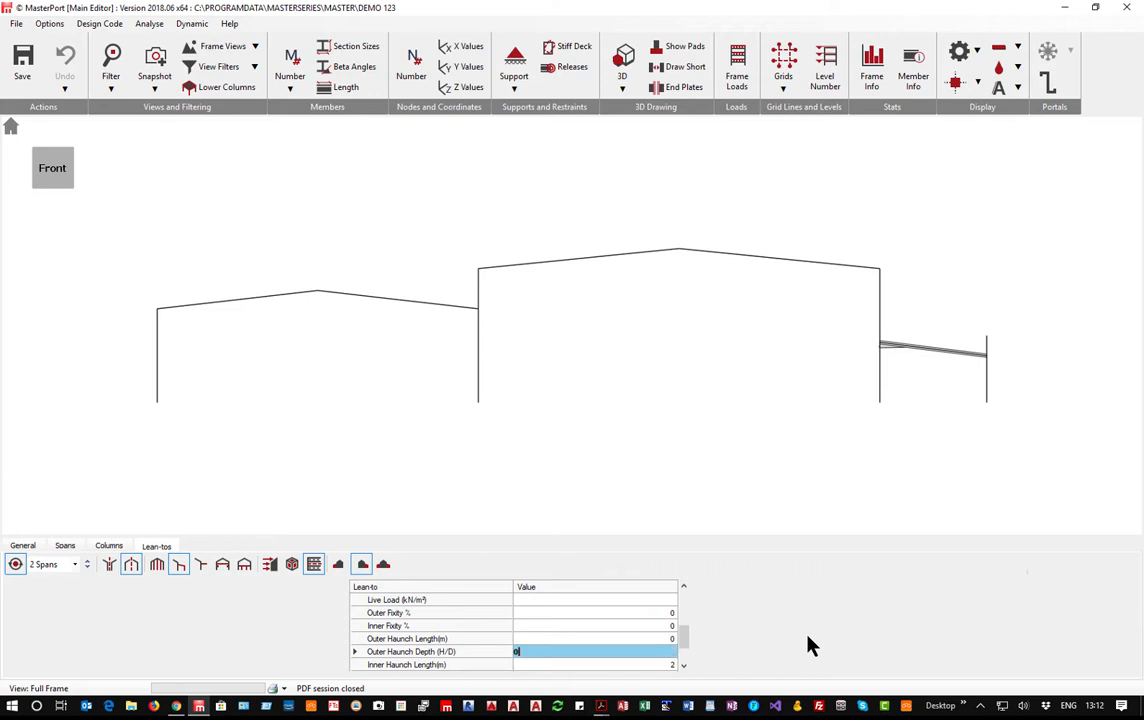
Set the right lean-to rafter's inner haunch length and depth to 0 and clear its parapet height.
key(Down)
text(0)
key(Return)
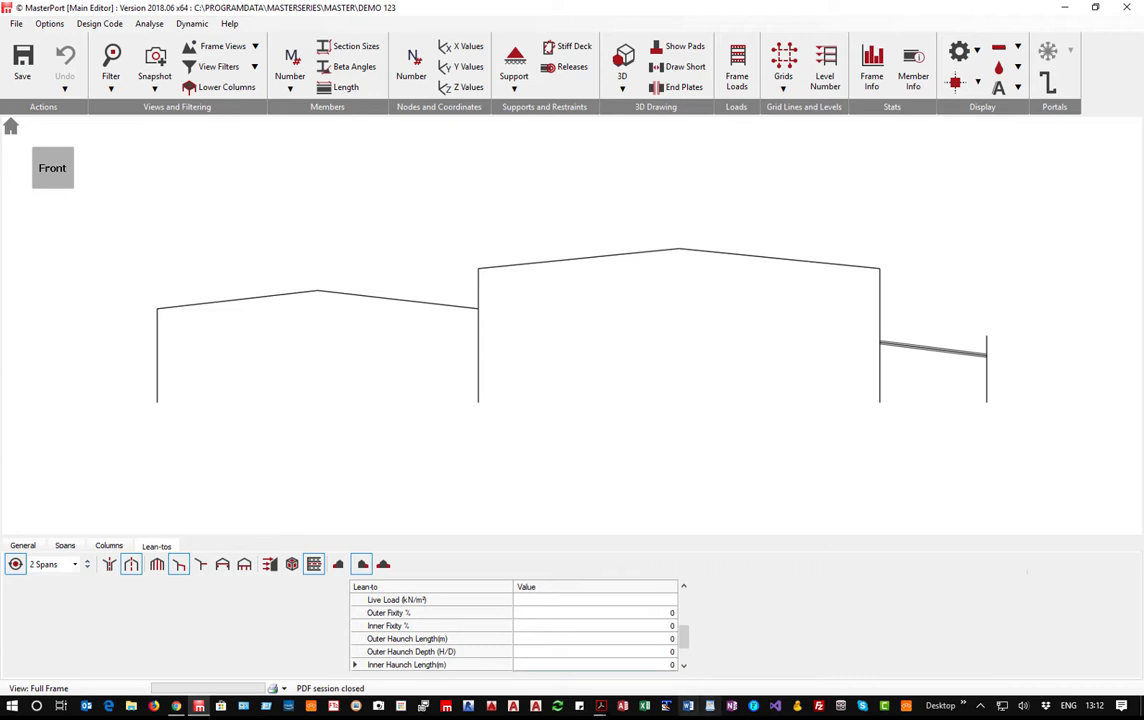
scroll(615, 628, down, 1)
click(648, 638)
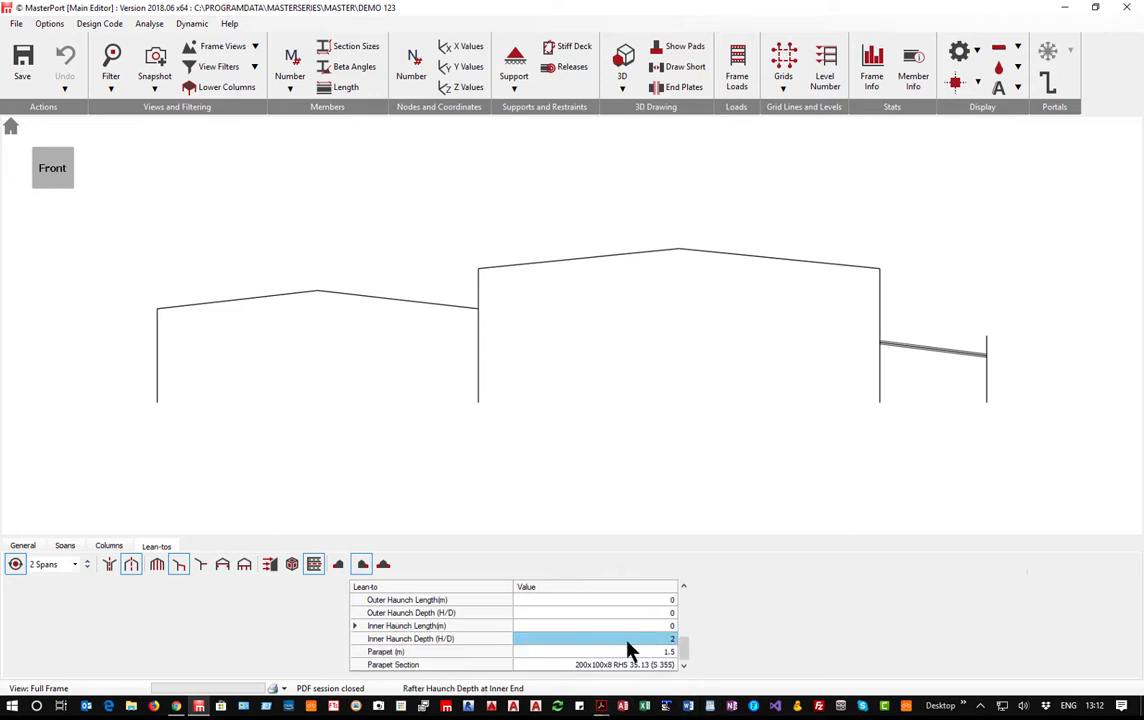
text(0)
key(Tab)
key(BackSpace)
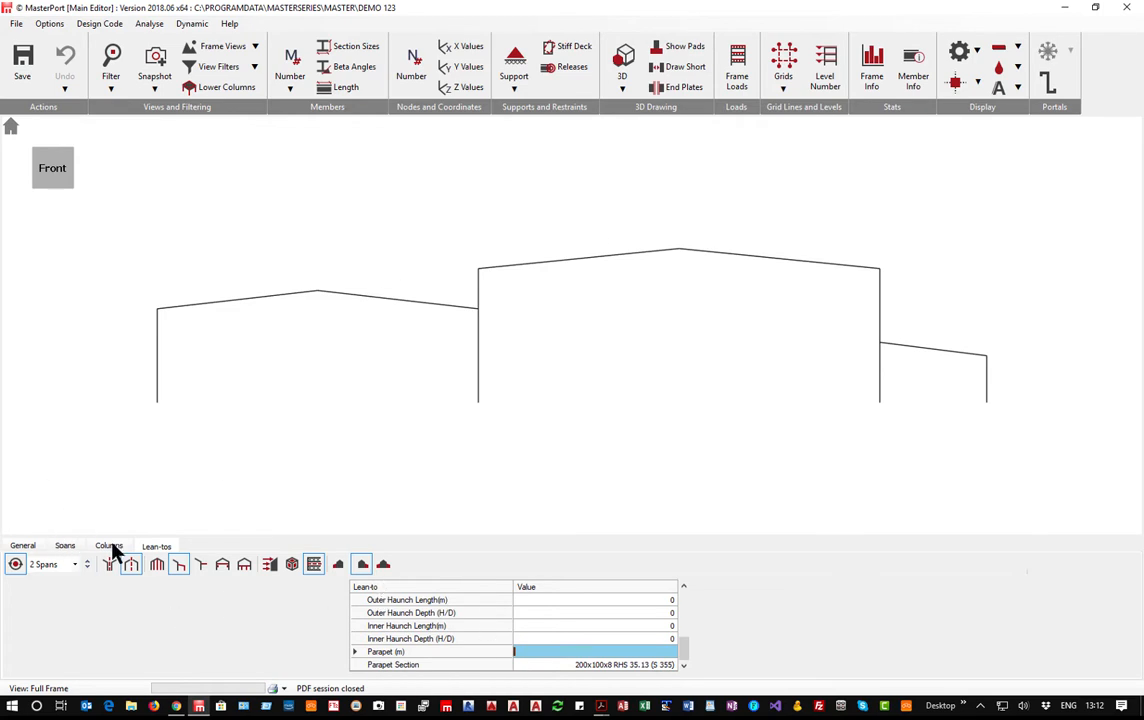
Try adding canopies to both sides of the frame and keeping only the left one, and remove the canopies.
click(203, 567)
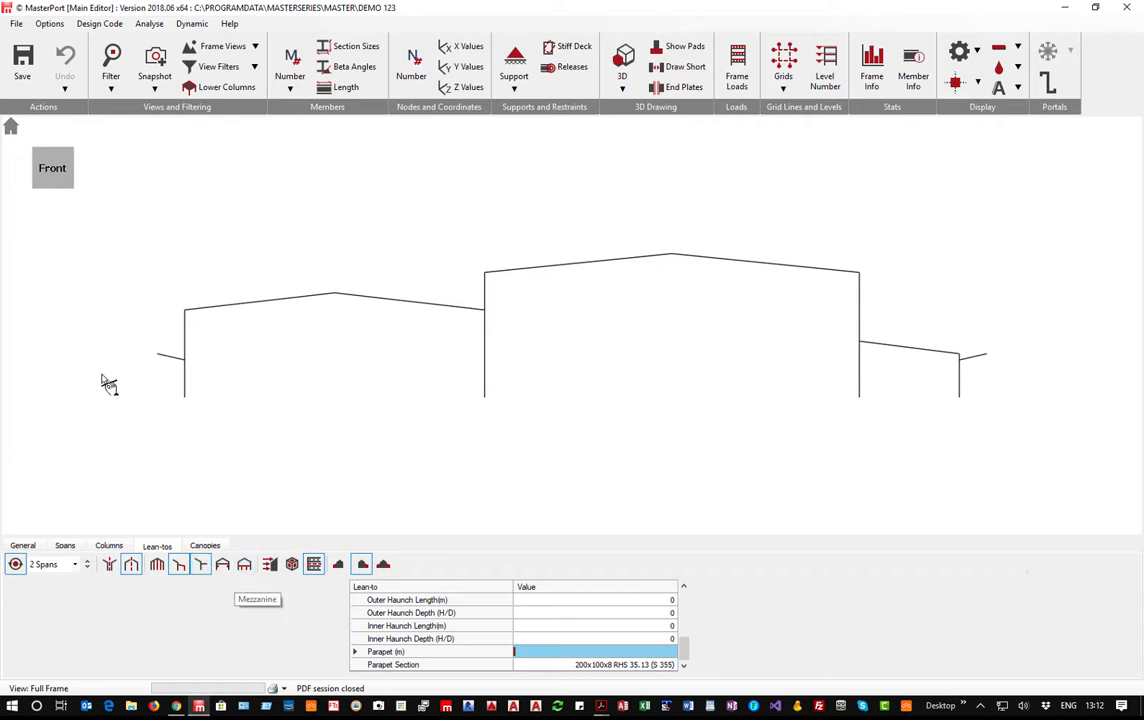
click(205, 546)
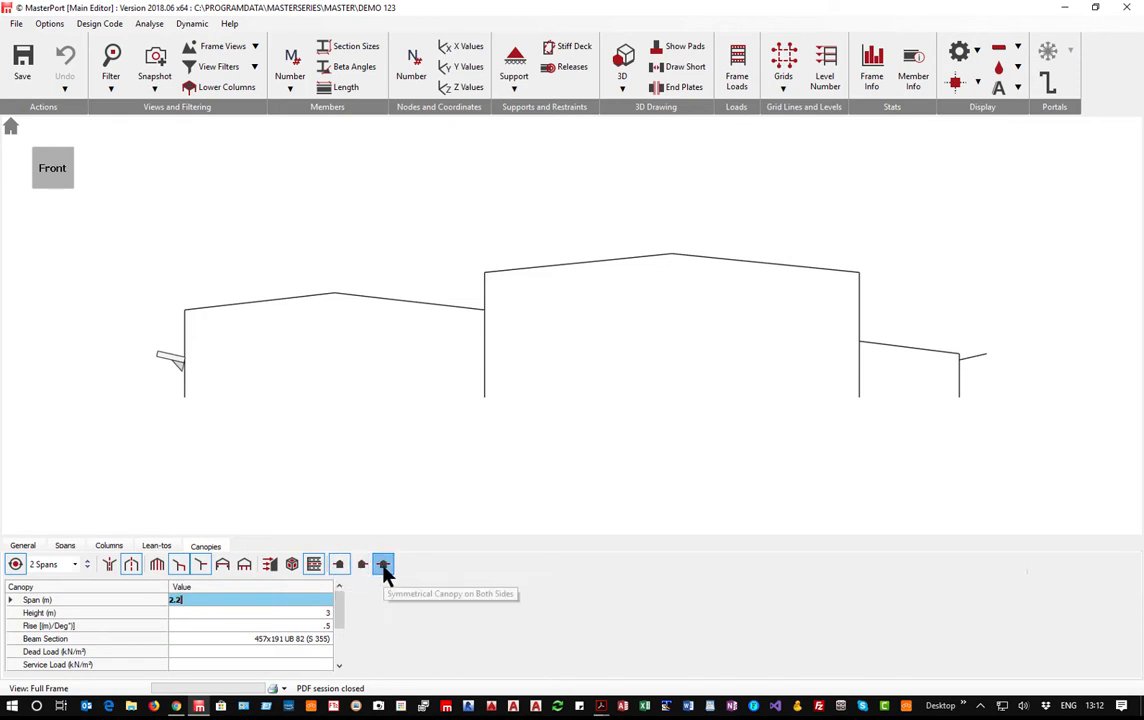
click(383, 568)
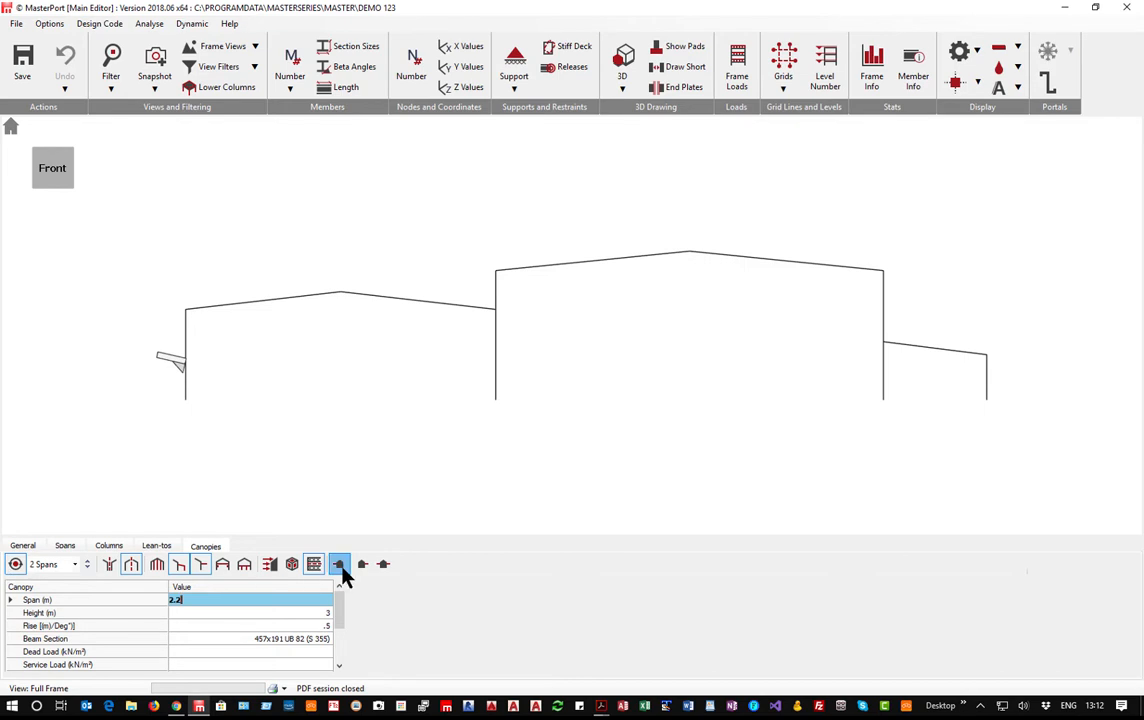
click(202, 567)
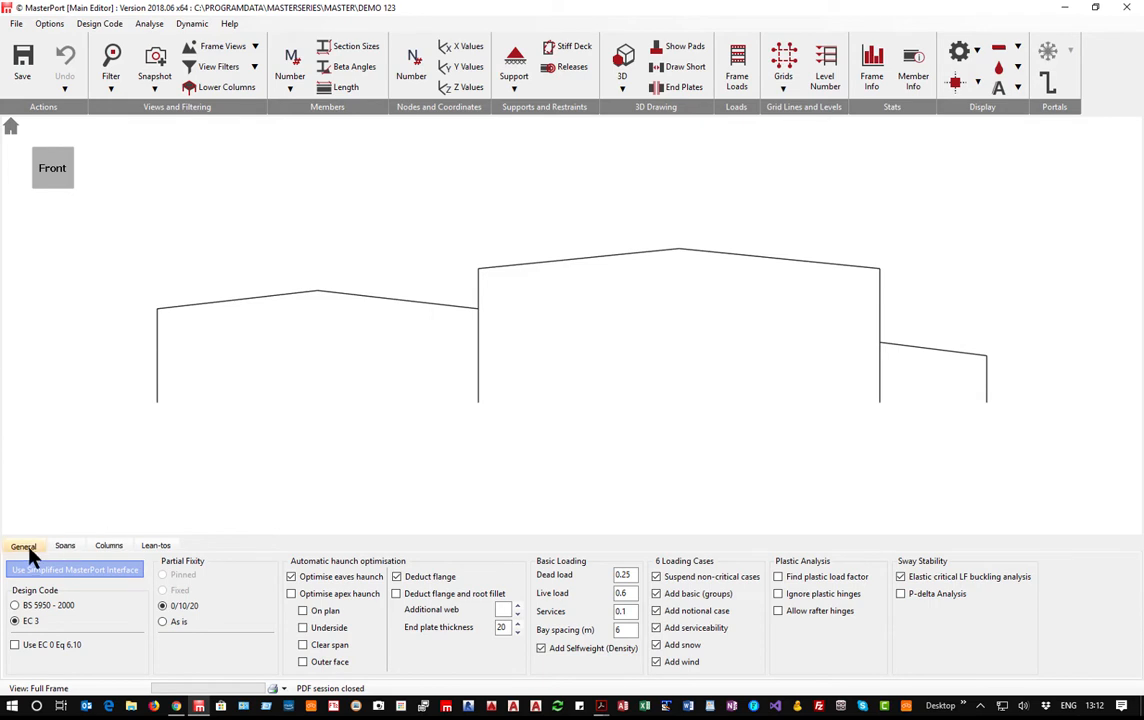
Try adding a mezzanine floor, clearing its height in span 1 and setting the height in span 2 to 3.5 m.
click(64, 547)
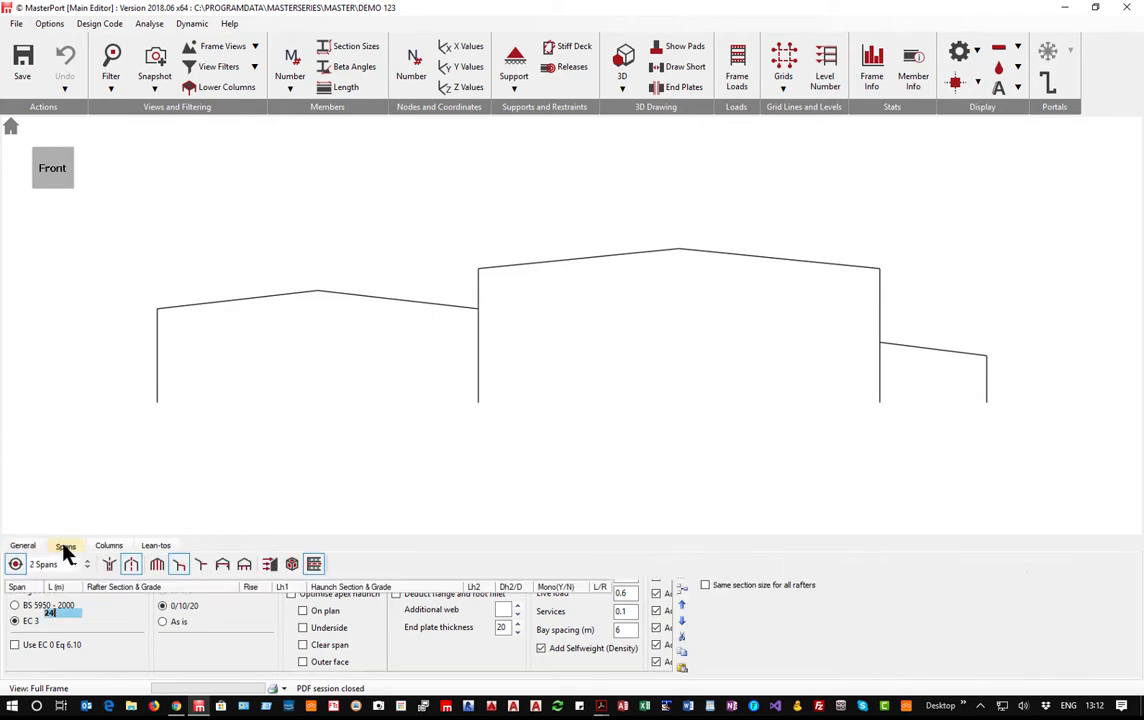
click(245, 568)
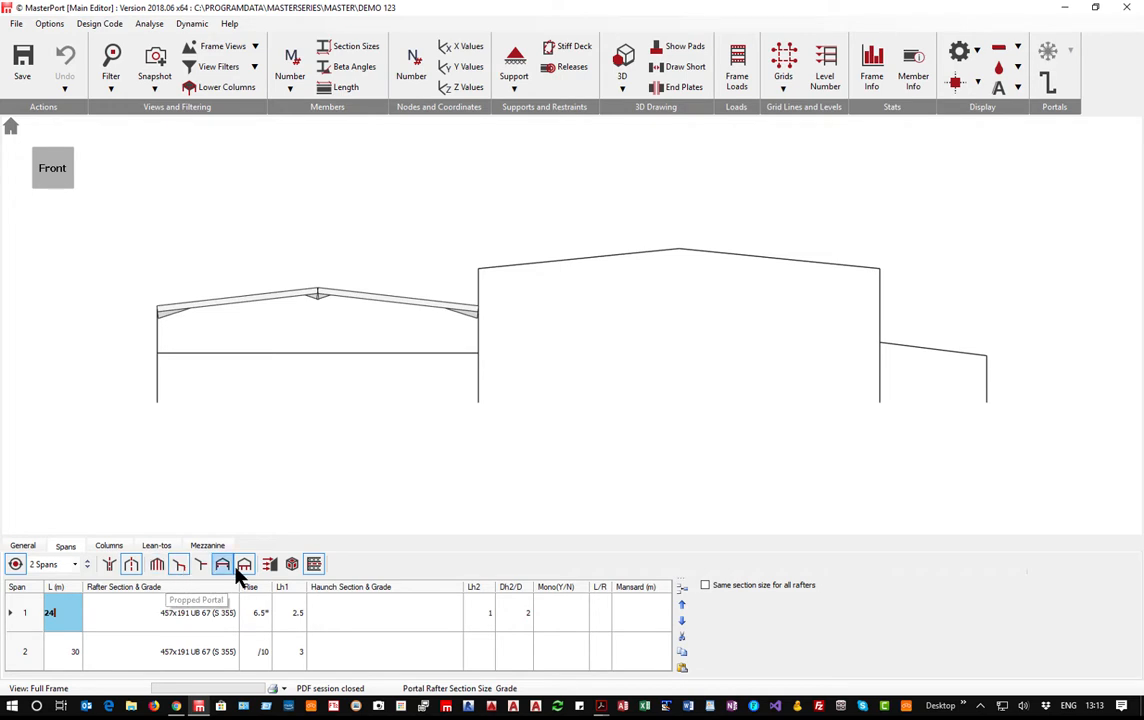
click(210, 546)
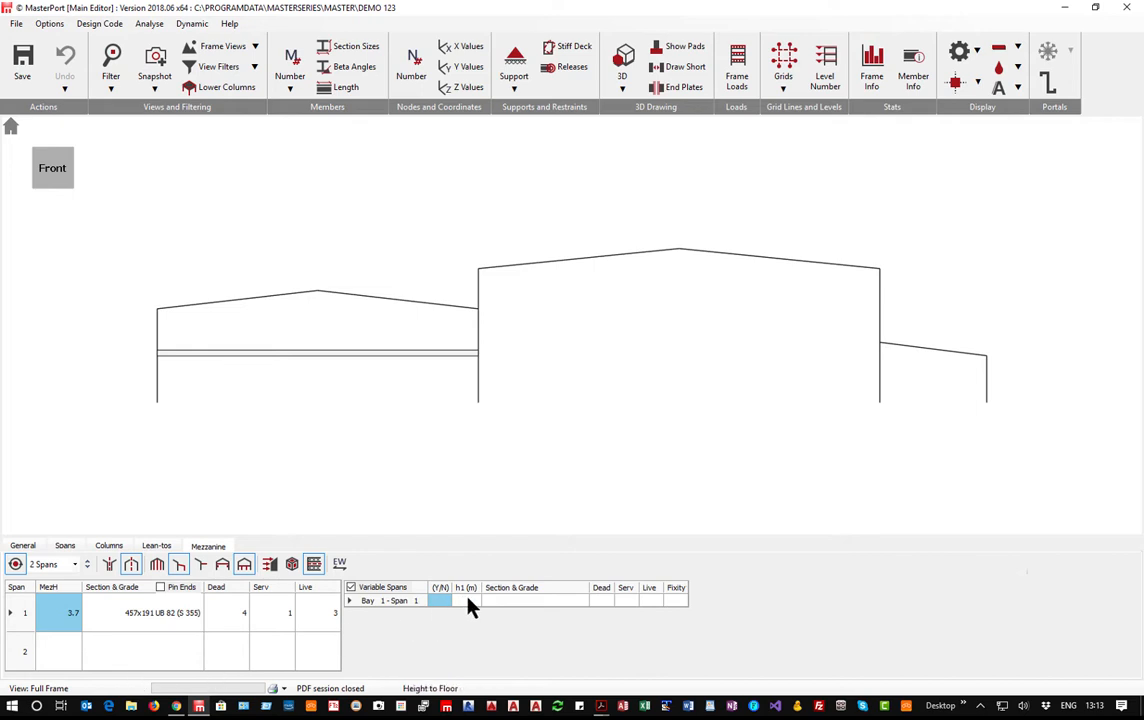
click(52, 606)
key(BackSpace)
key(BackSpace)
key(BackSpace)
key(BackSpace)
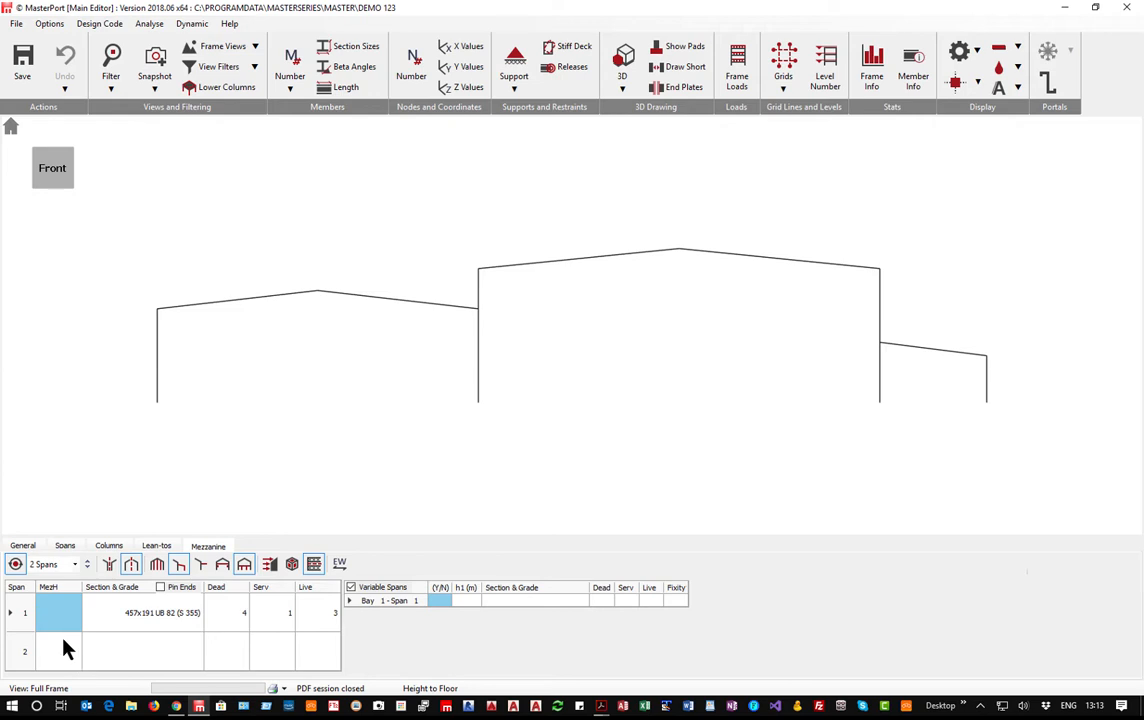
click(62, 651)
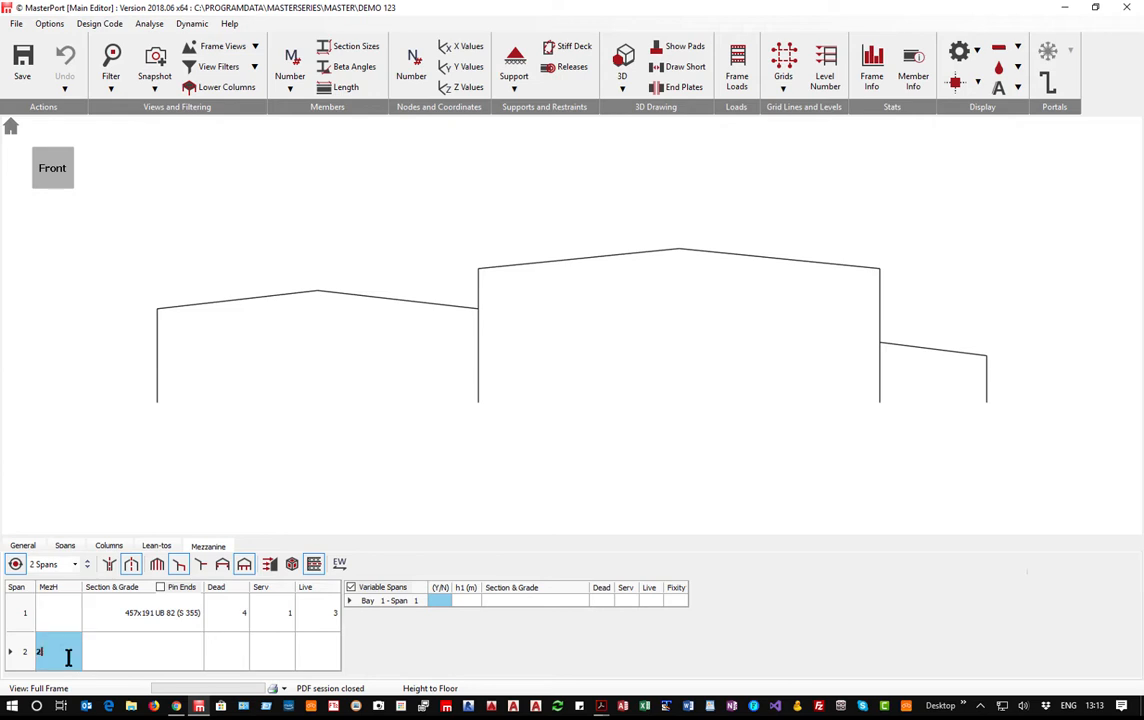
text(3.5)
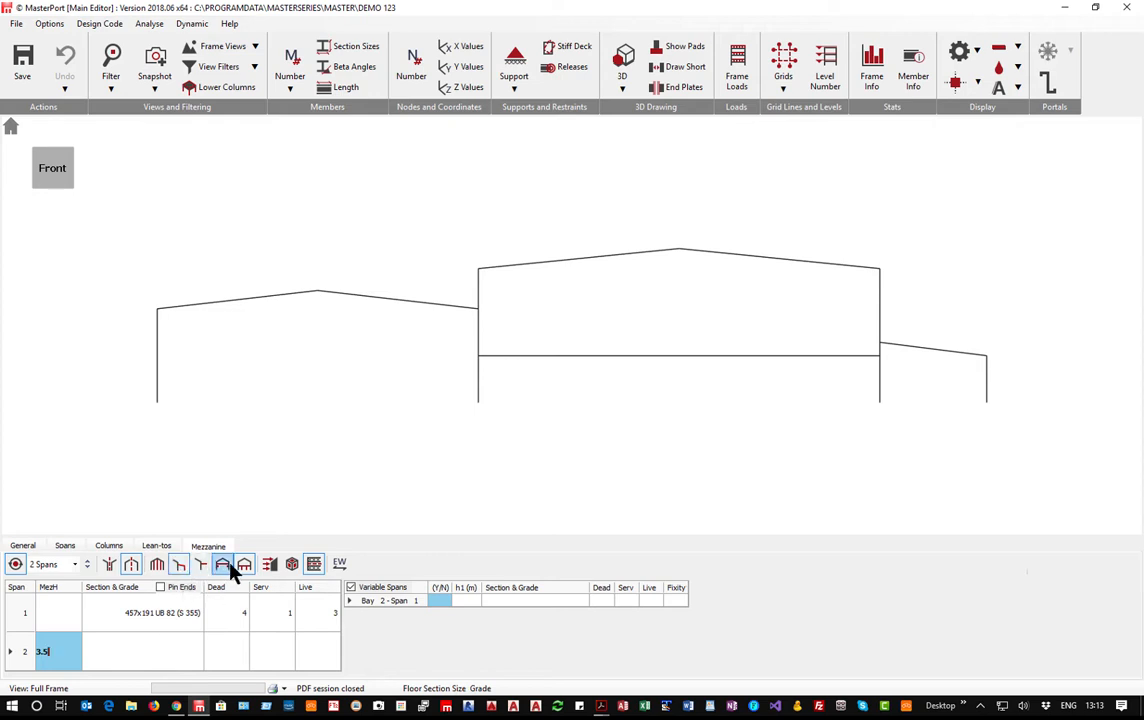
Try adding props in span 2 and clear the N setting that omits the mezzanine floor in bay 2, span 3.
click(157, 567)
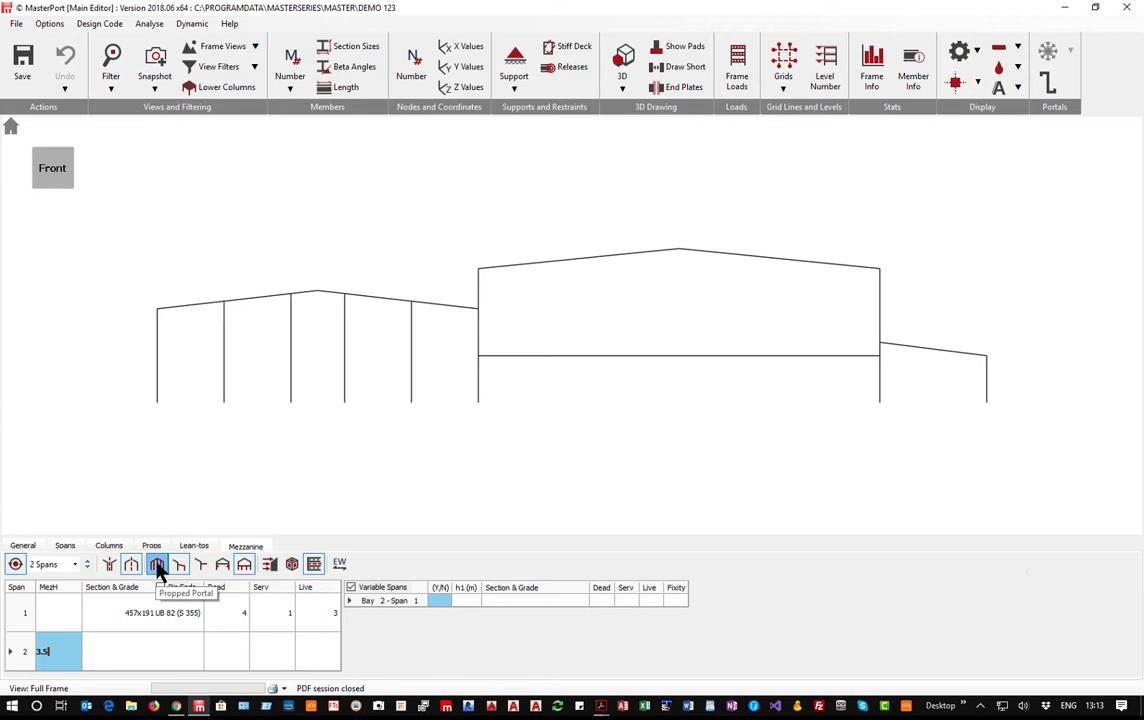
click(151, 546)
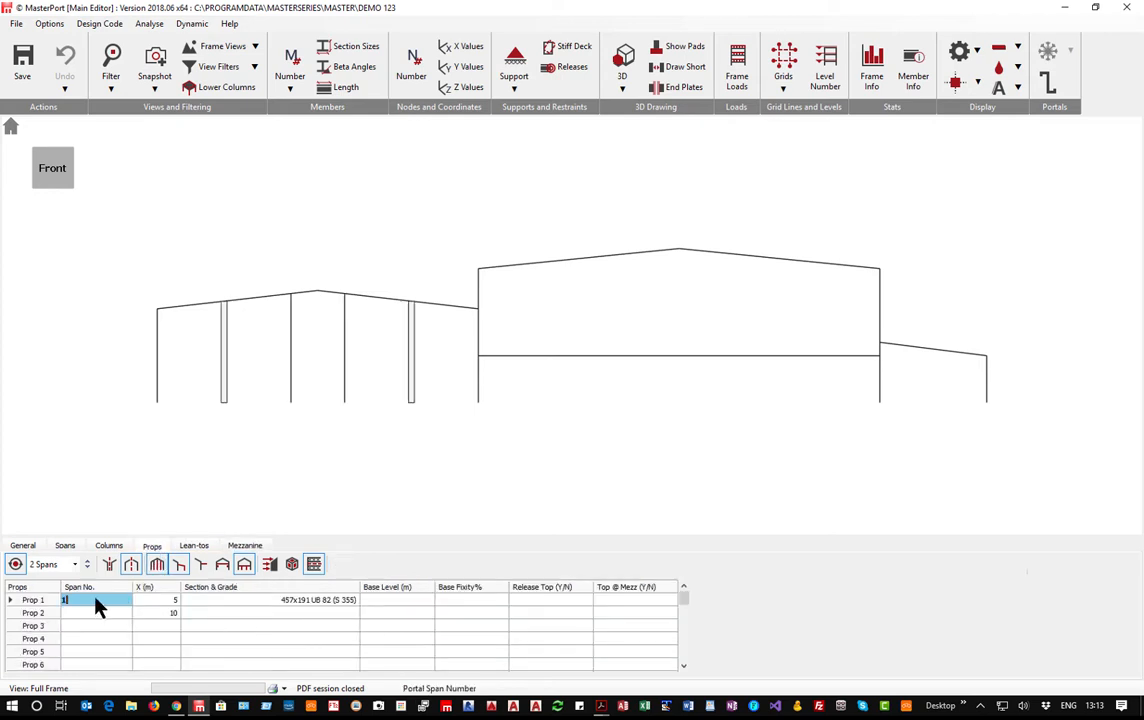
key(BackSpace)
text(22)
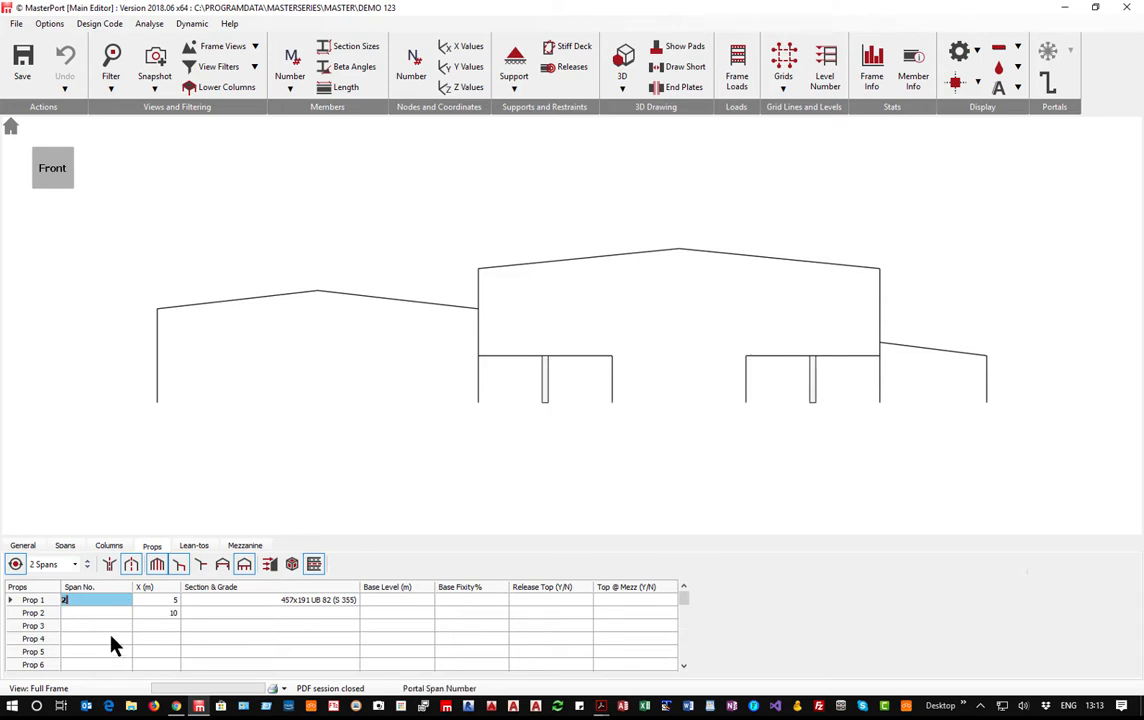
key(Down)
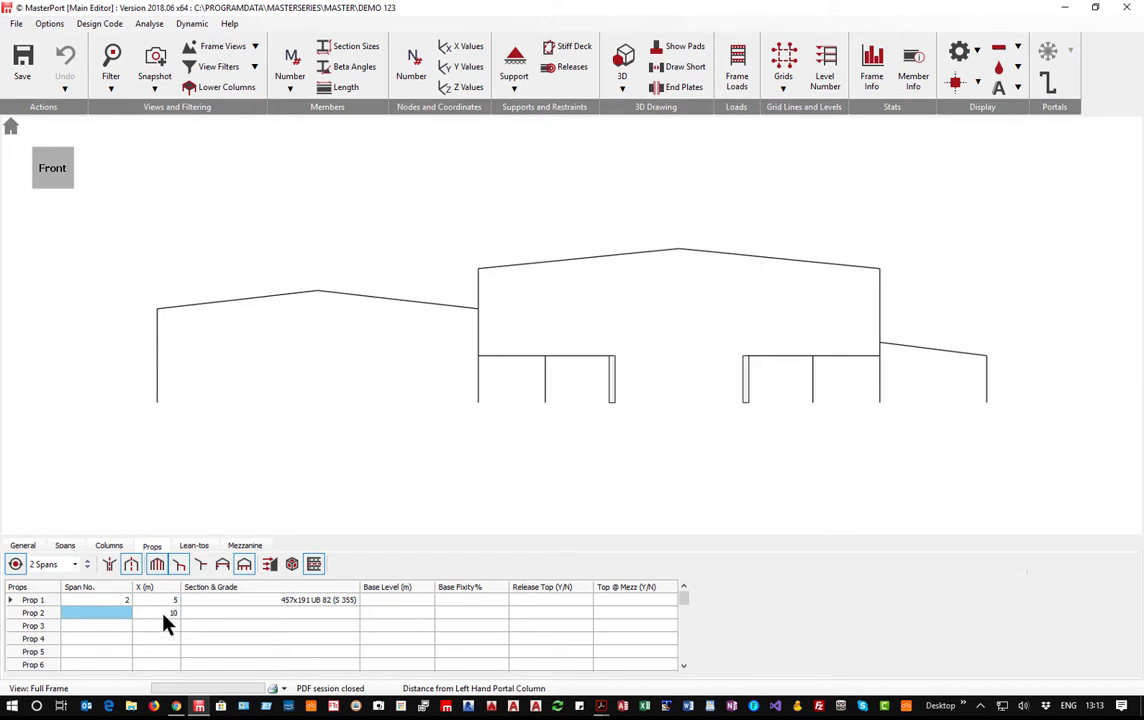
click(247, 551)
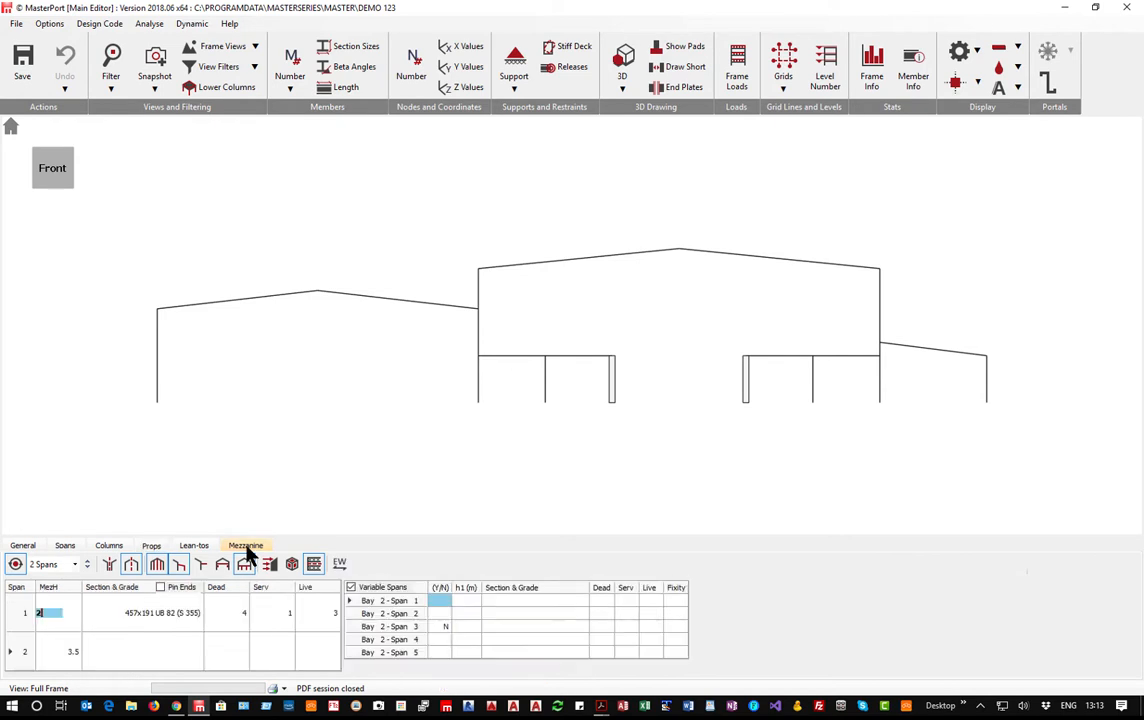
click(439, 626)
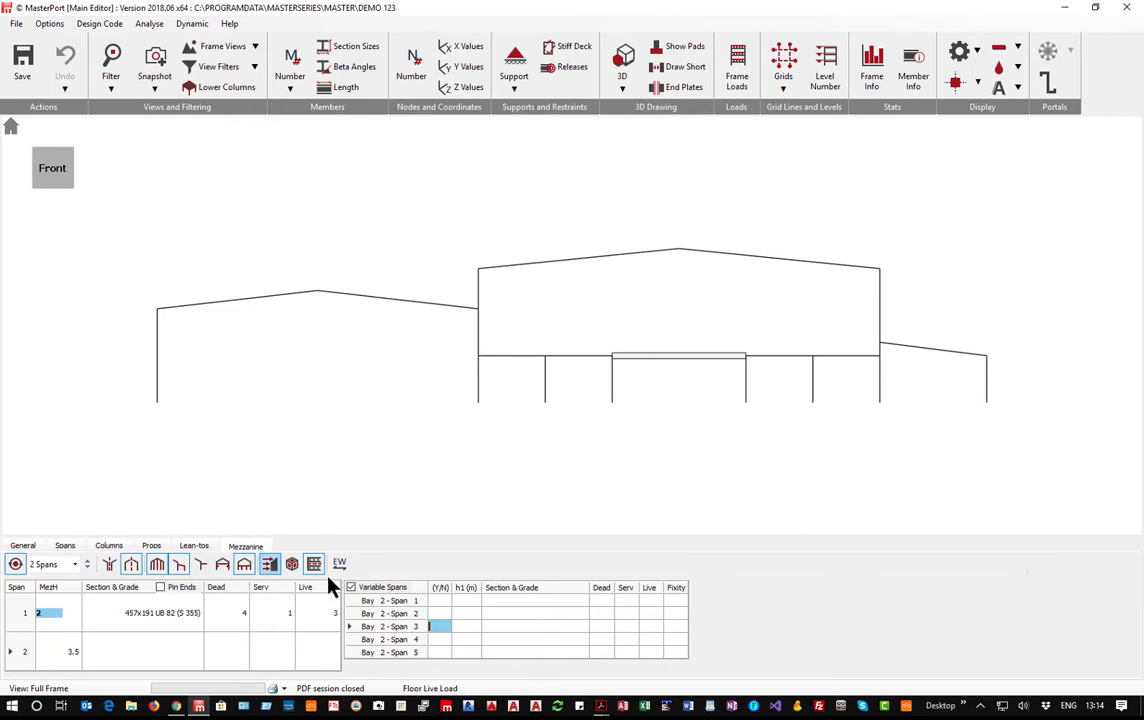
Remove the mezzanine floor and the props from the portal frame.
click(245, 570)
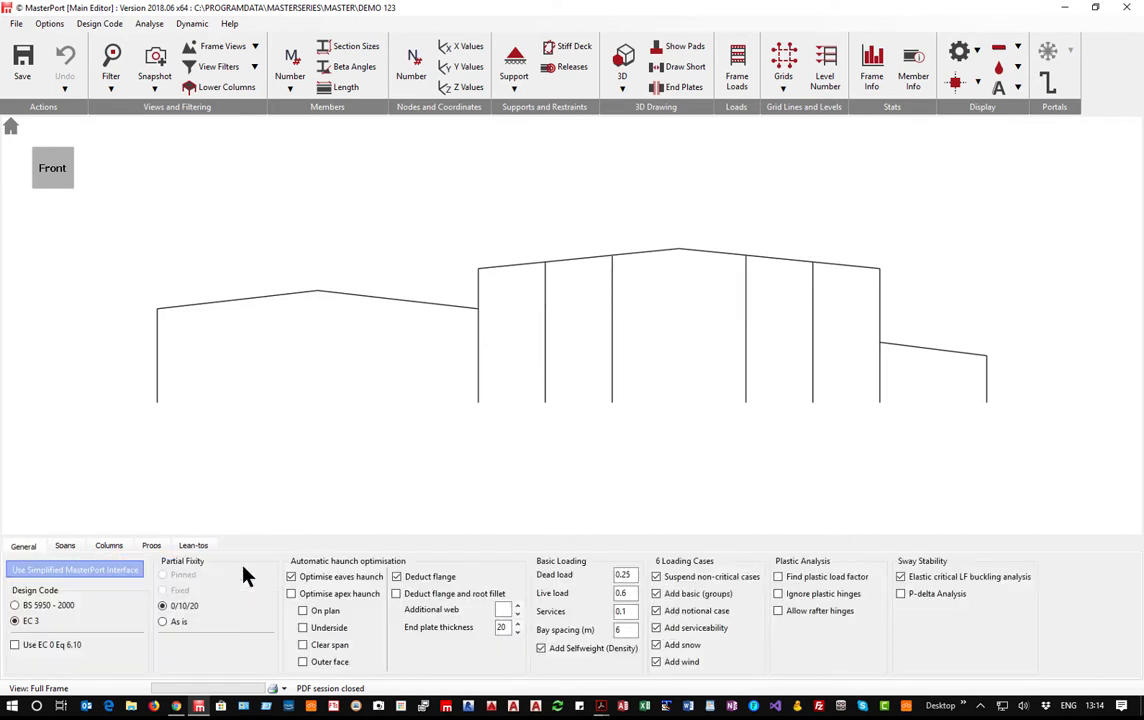
click(152, 545)
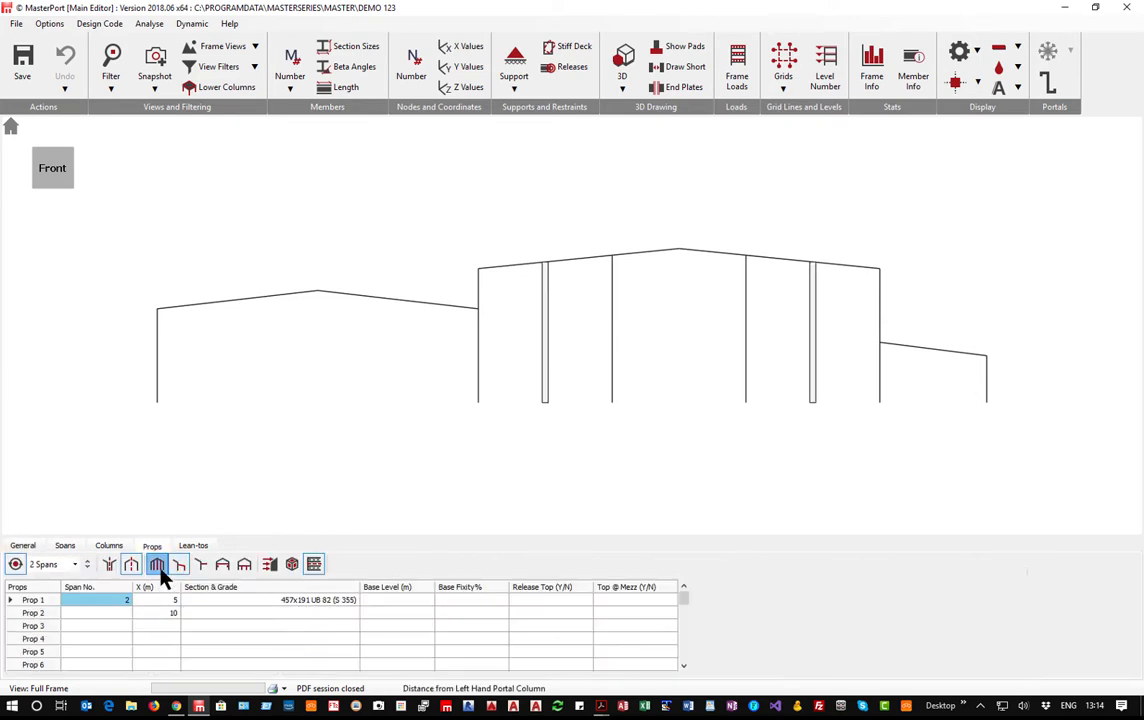
click(160, 570)
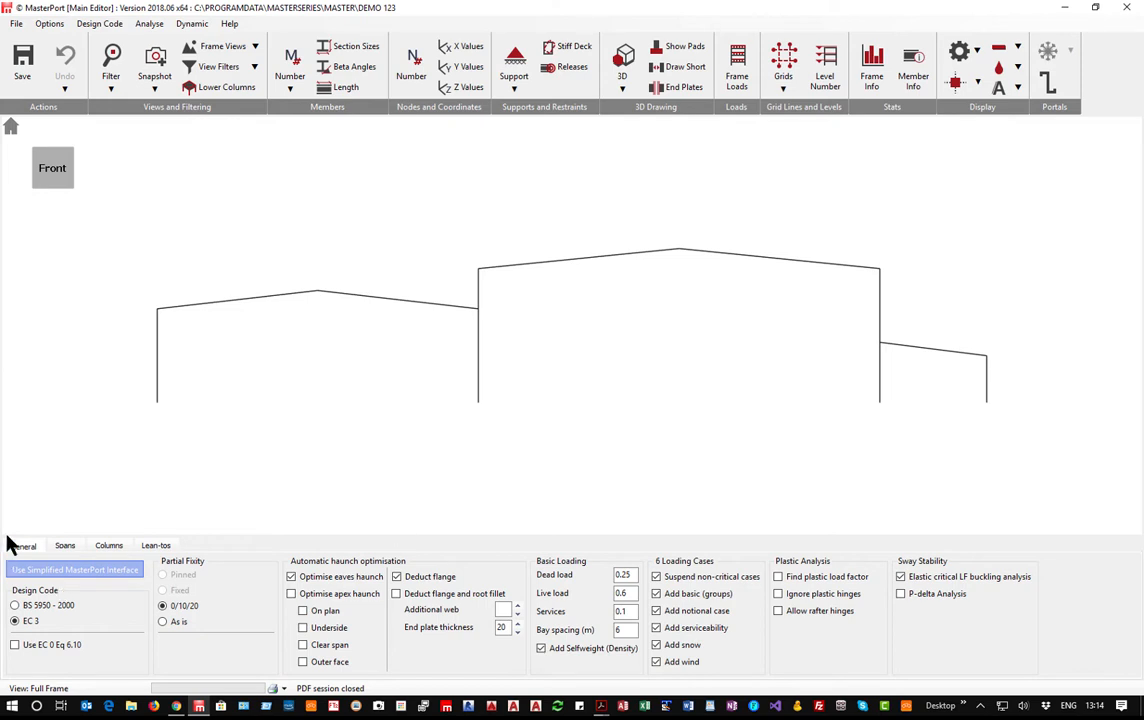
Try adding a crane in span 1 and entering a crane height of 5 m for span 2, and remove the cranes.
click(64, 546)
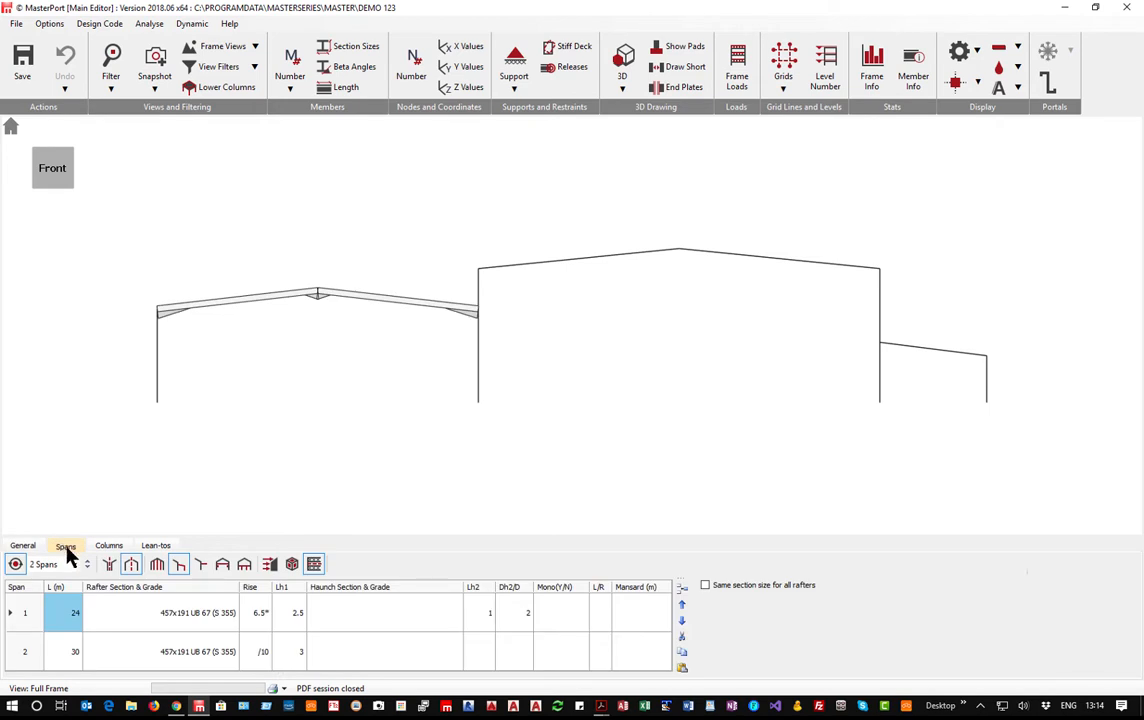
click(223, 566)
click(201, 547)
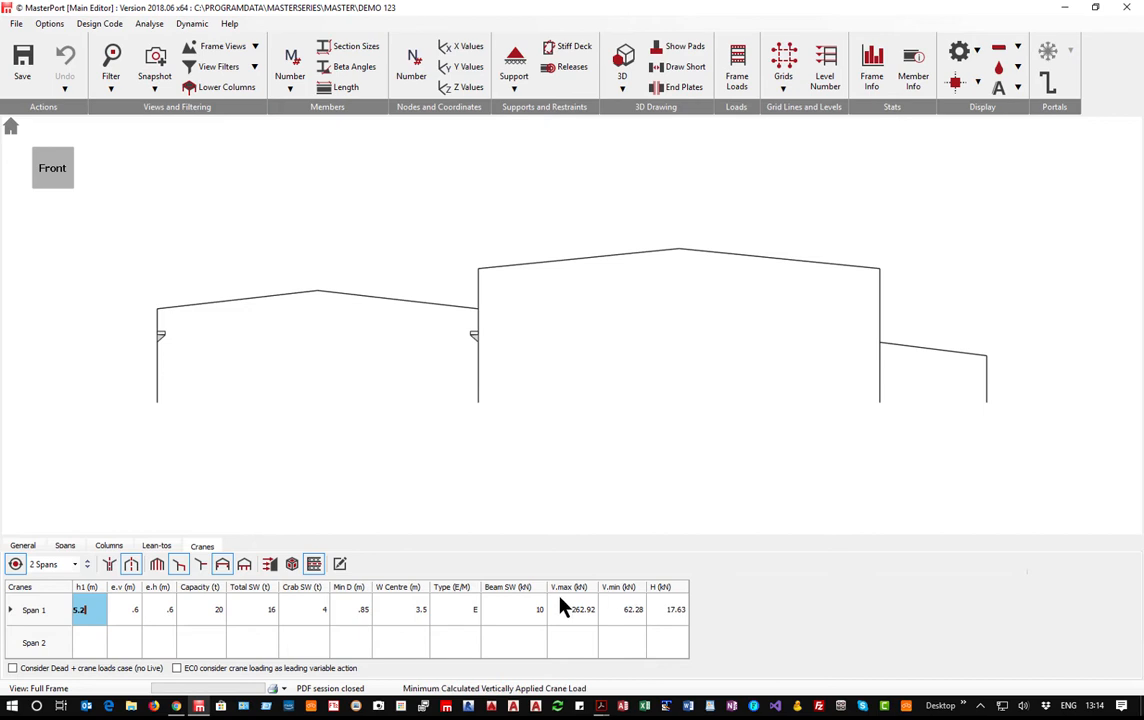
click(80, 610)
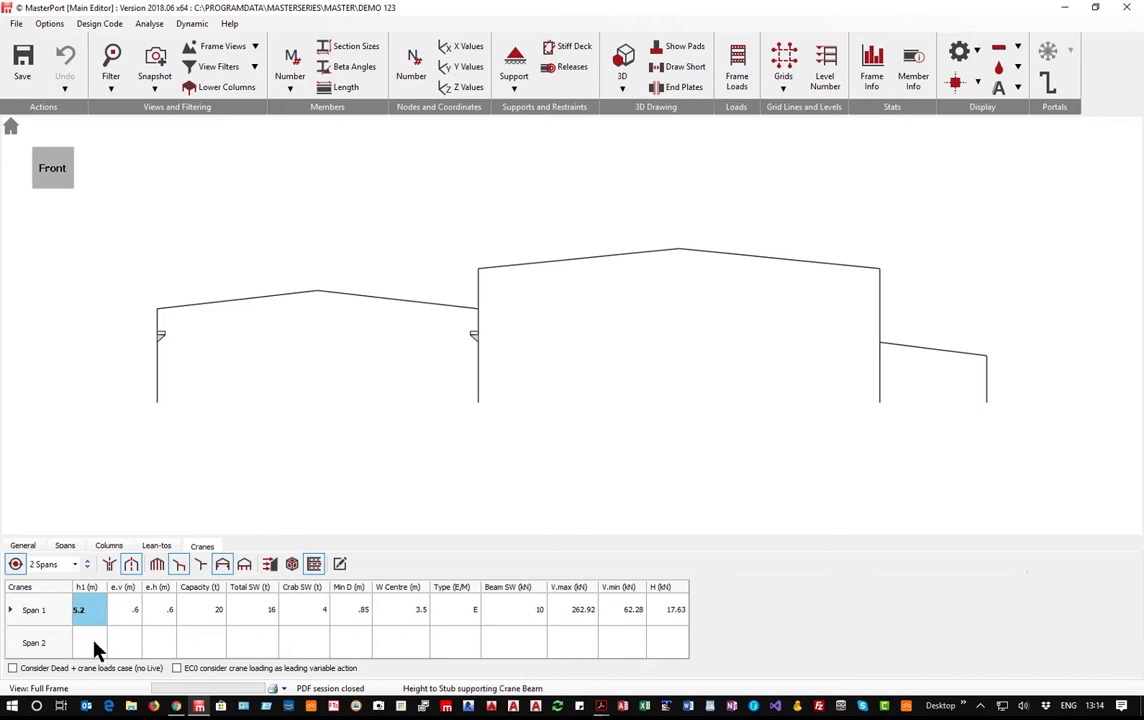
click(101, 654)
text(5)
key(BackSpace)
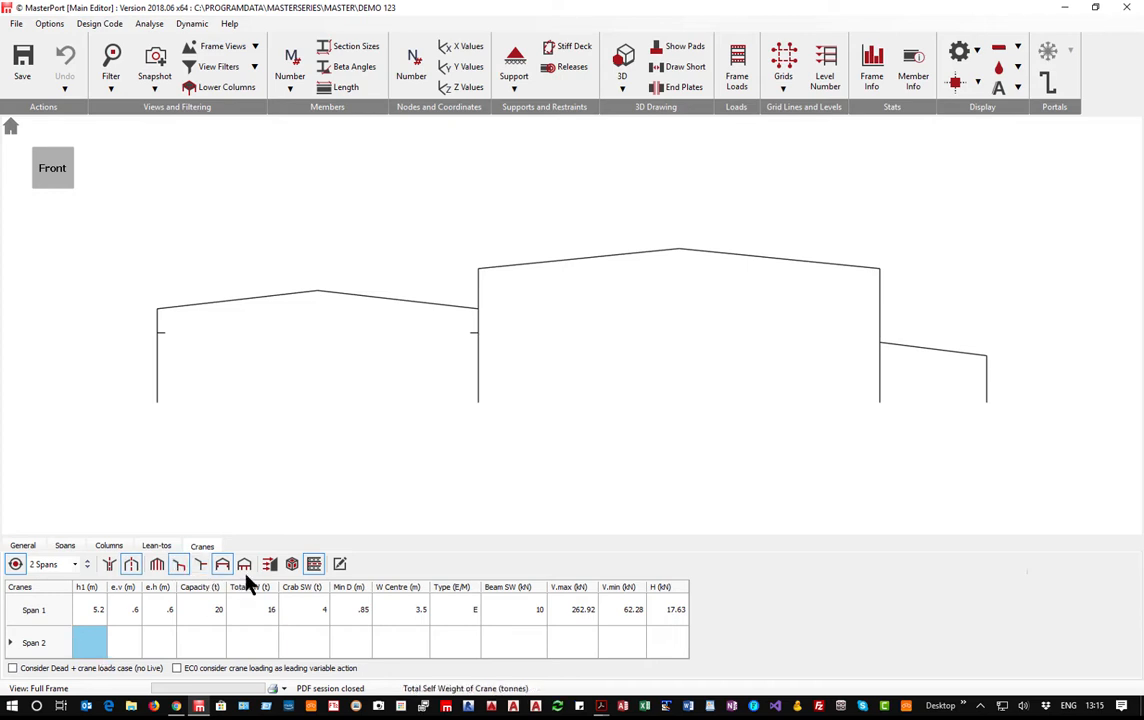
click(222, 567)
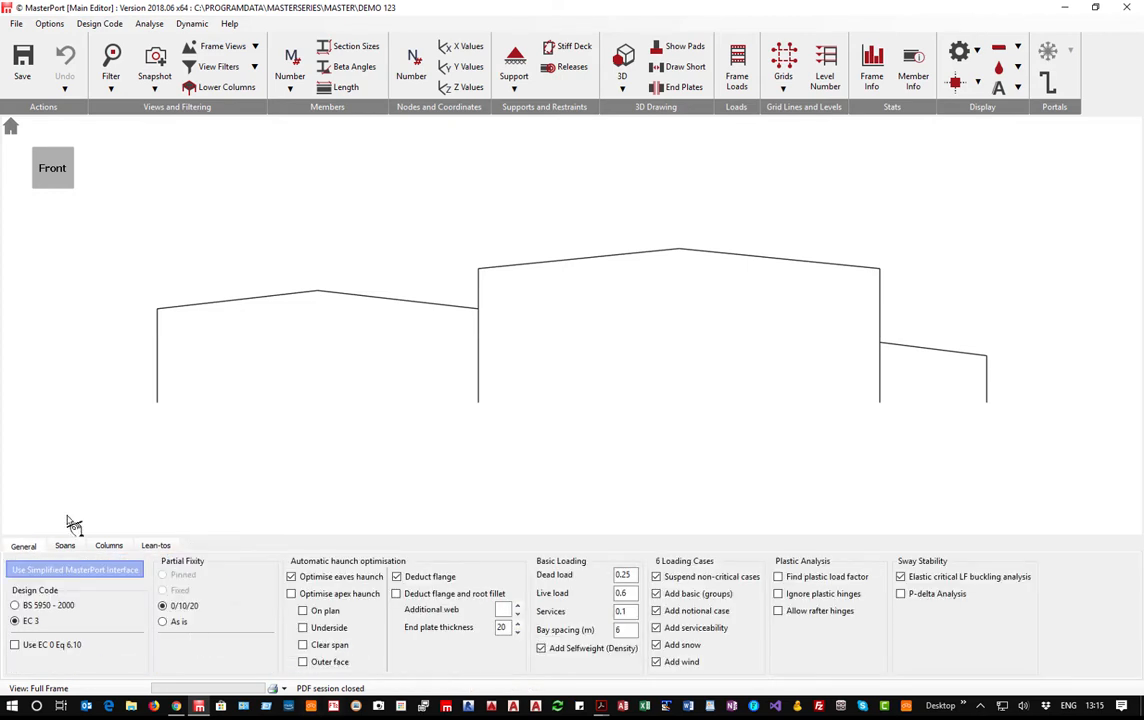
Generate the 3D frame from the two-span portal with its lean-to and open its bay spacing settings.
click(70, 550)
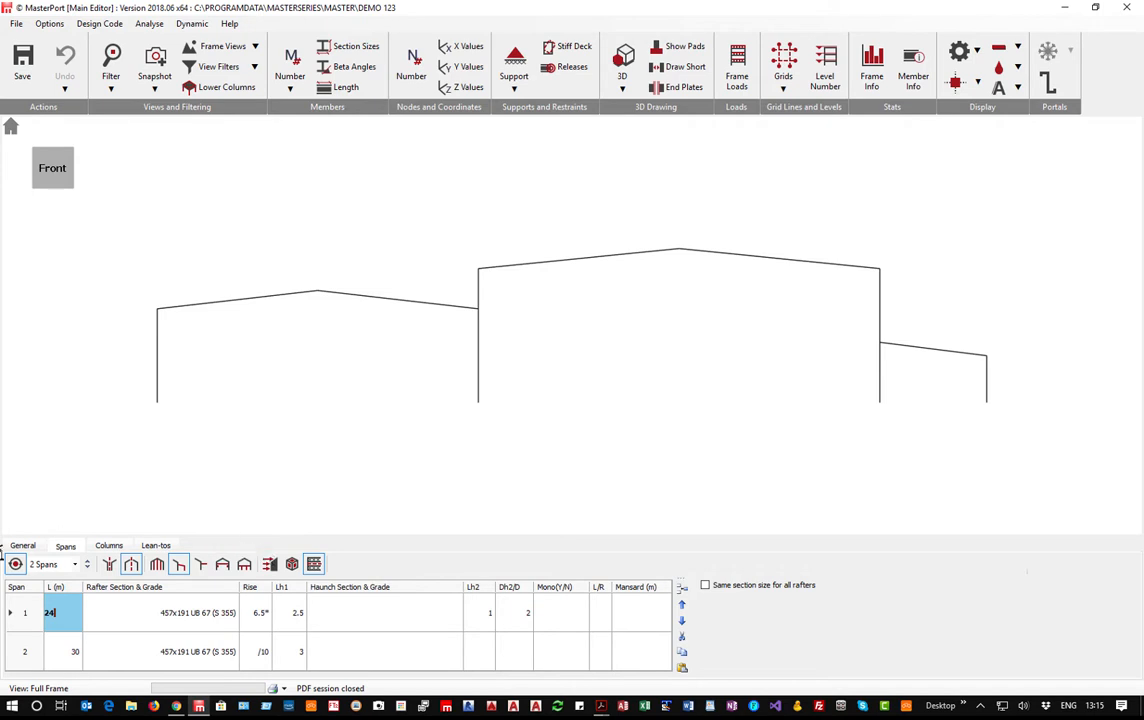
click(292, 566)
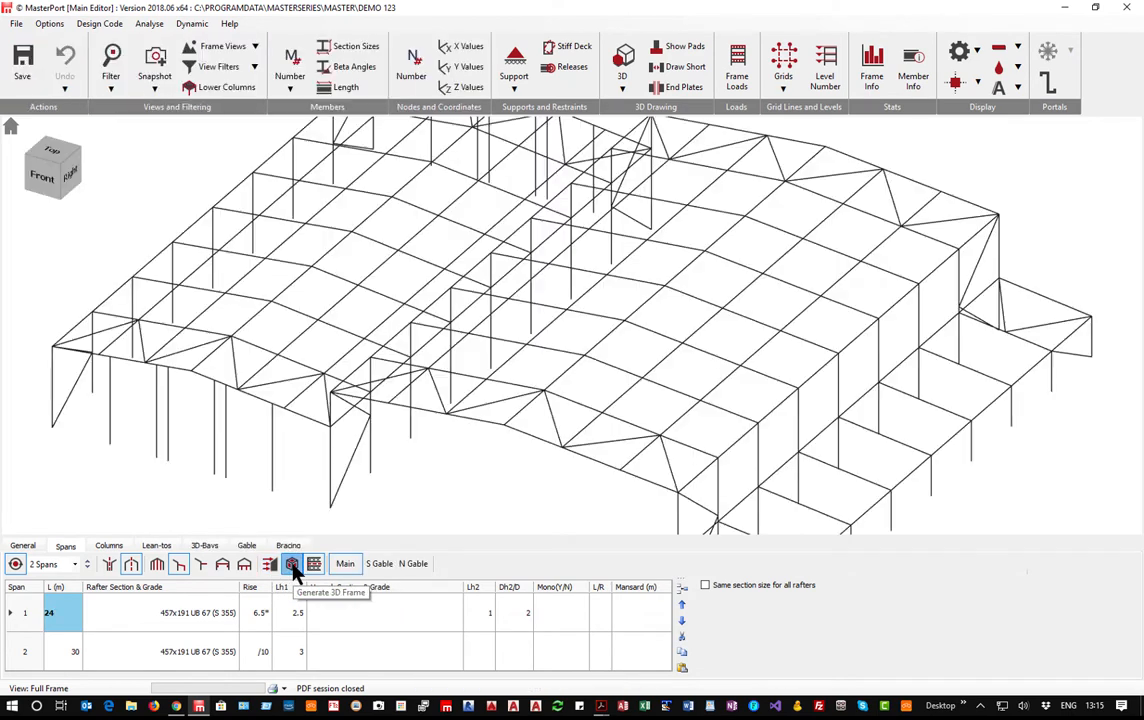
scroll(523, 368, down, 3)
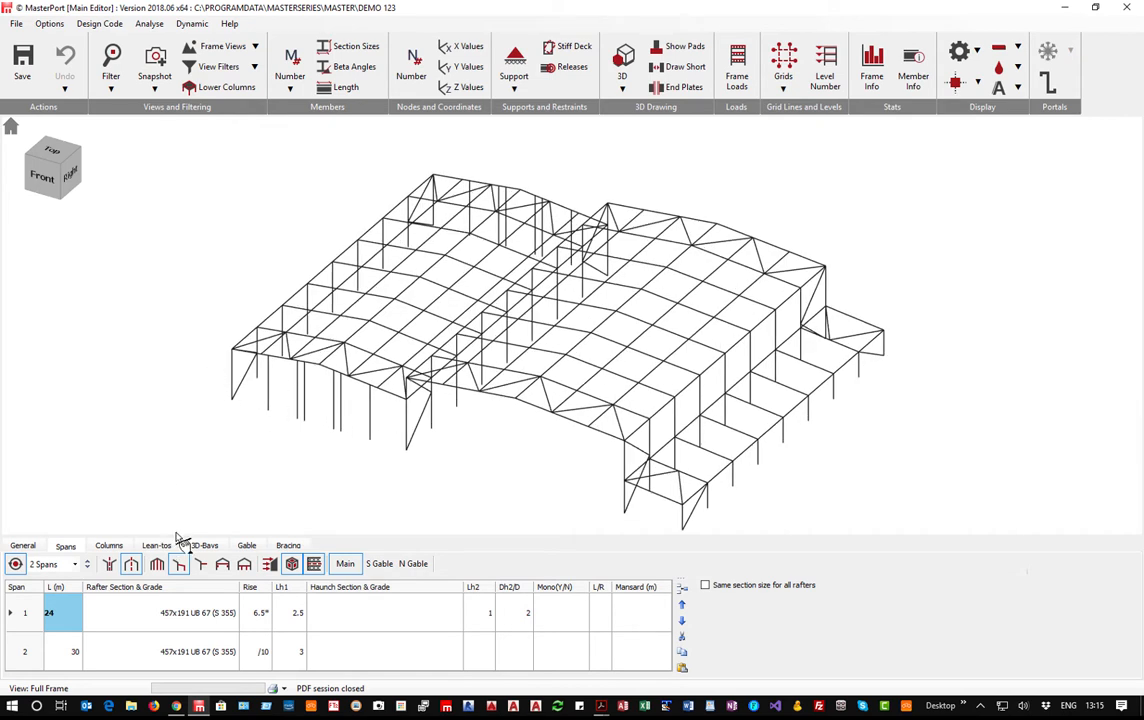
click(205, 549)
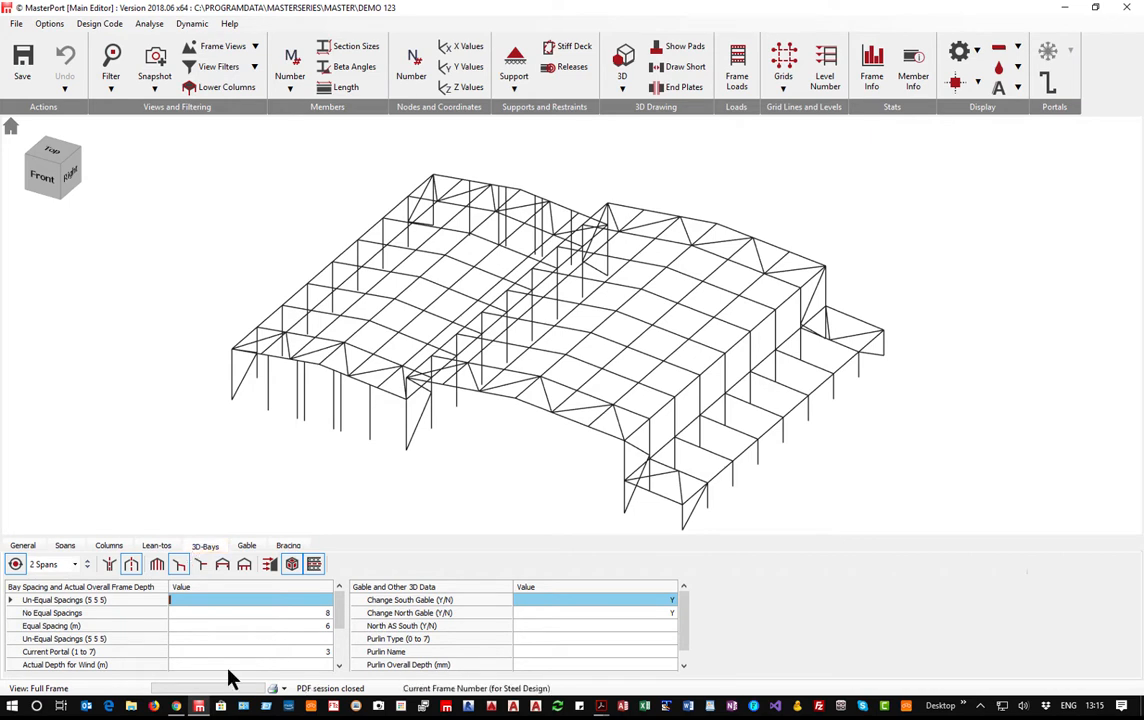
Set the equal bay spacing of the 3D frame to 6.25 m.
click(247, 613)
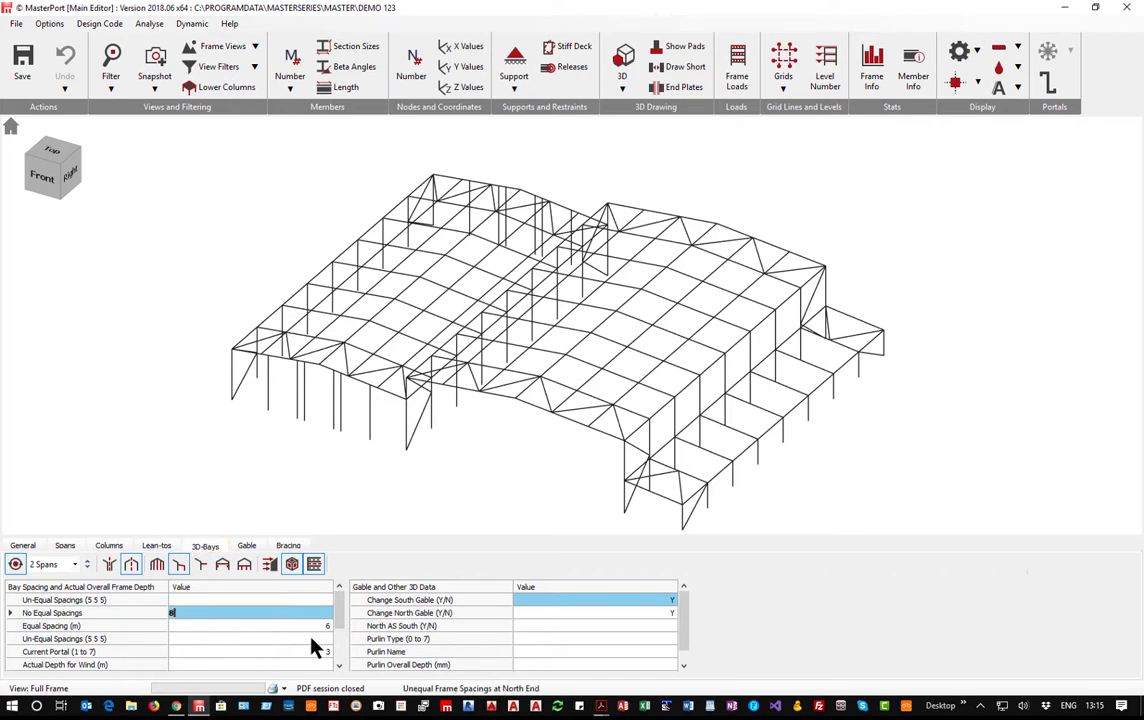
key(Down)
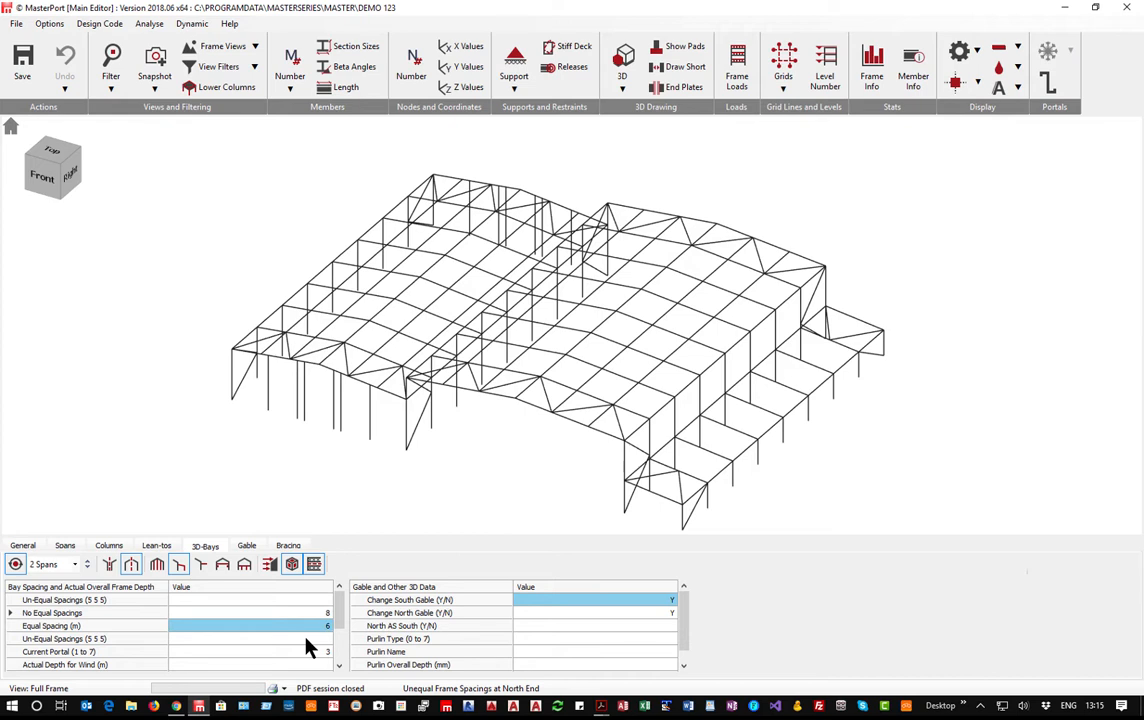
click(289, 626)
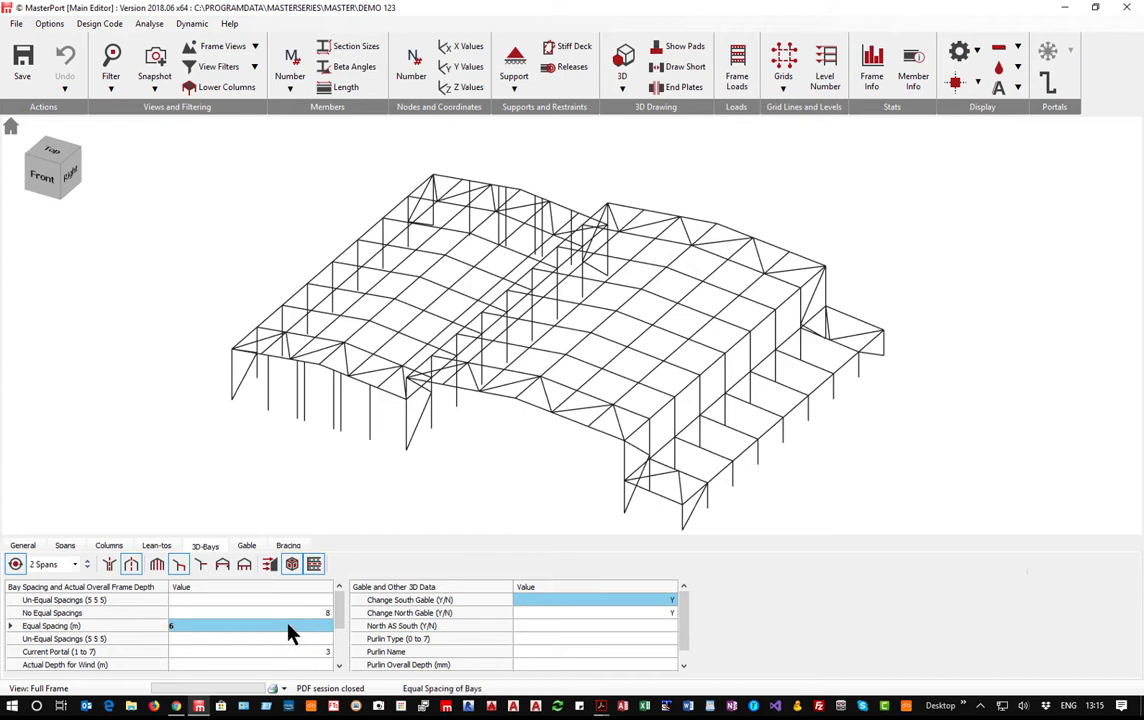
text(6.25)
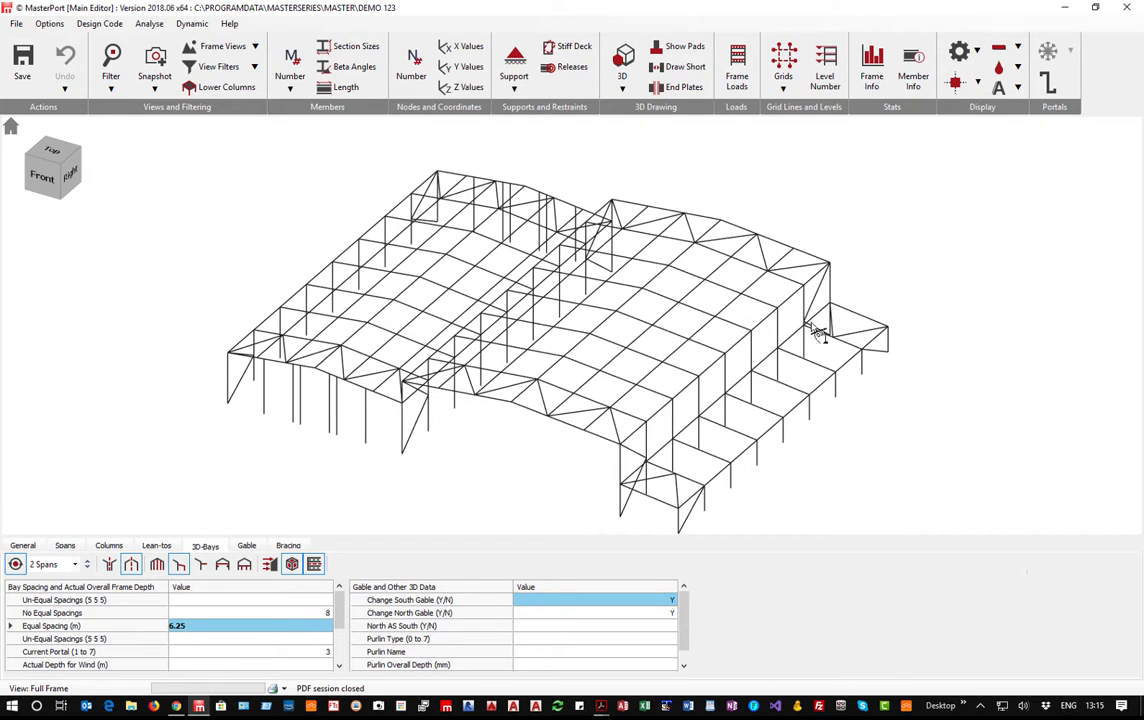
scroll(637, 440, up, 1)
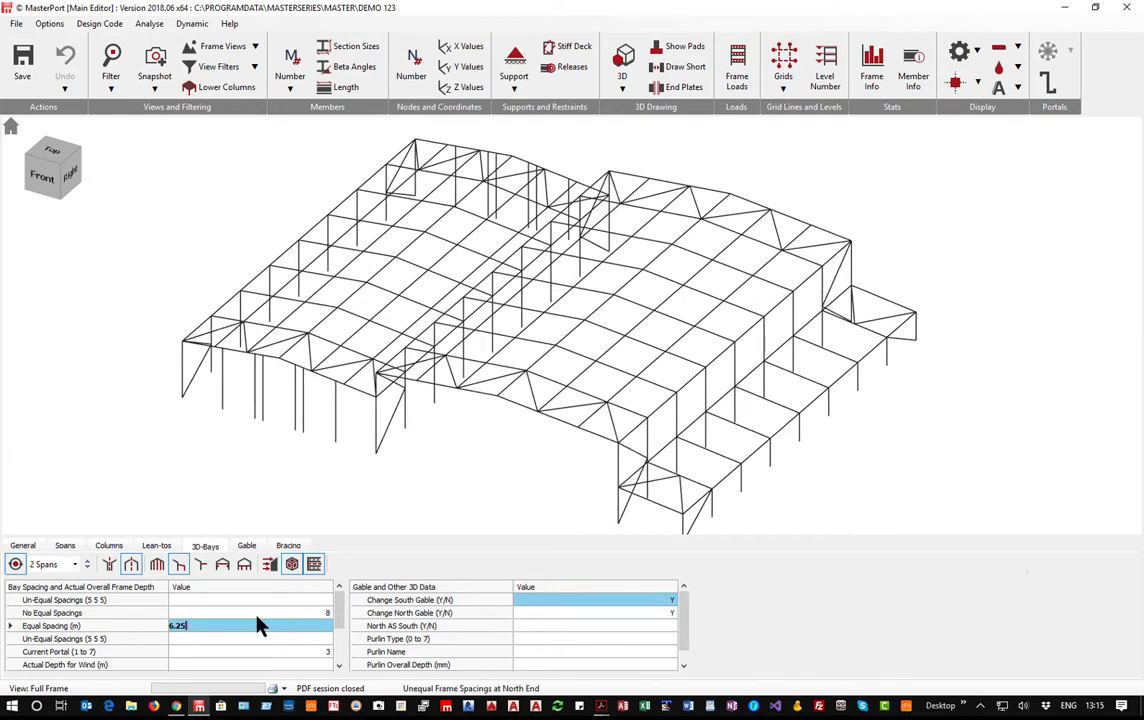
key(Return)
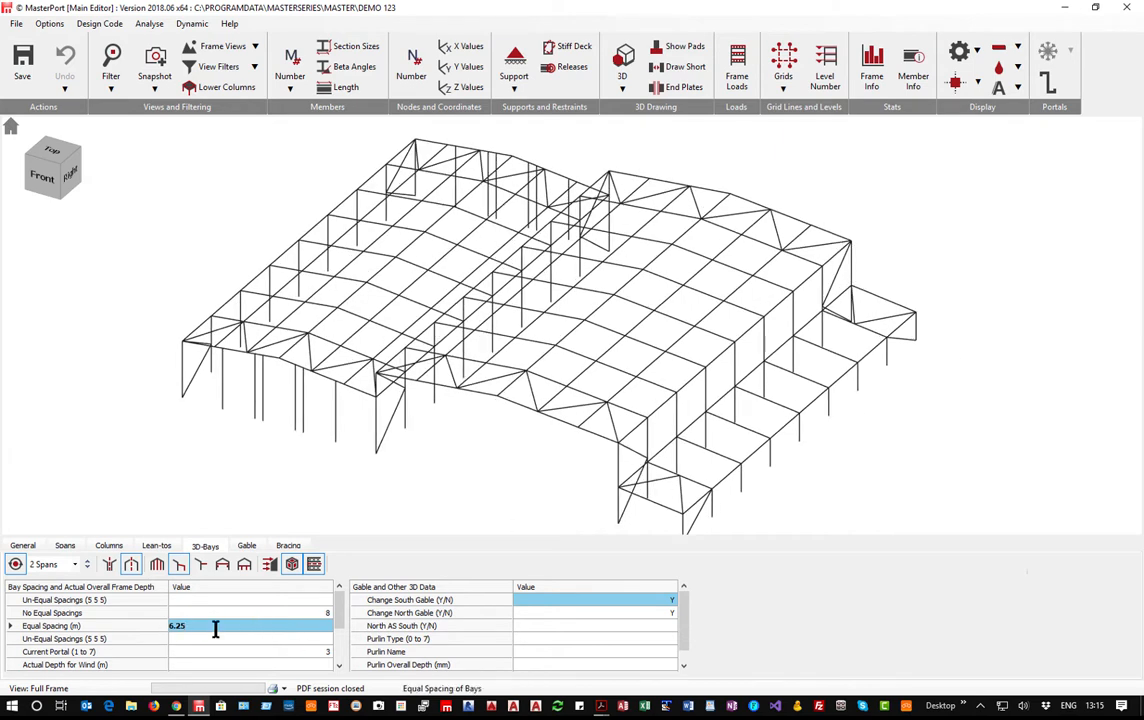
scroll(225, 615, down, 2)
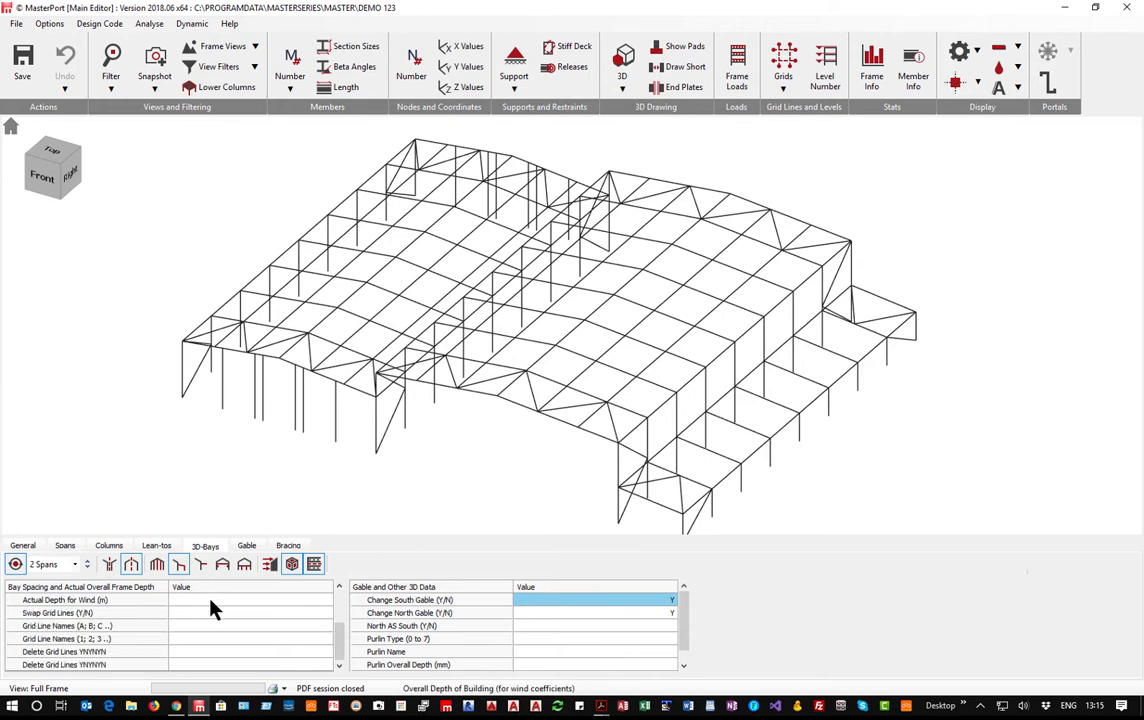
scroll(215, 612, up, 2)
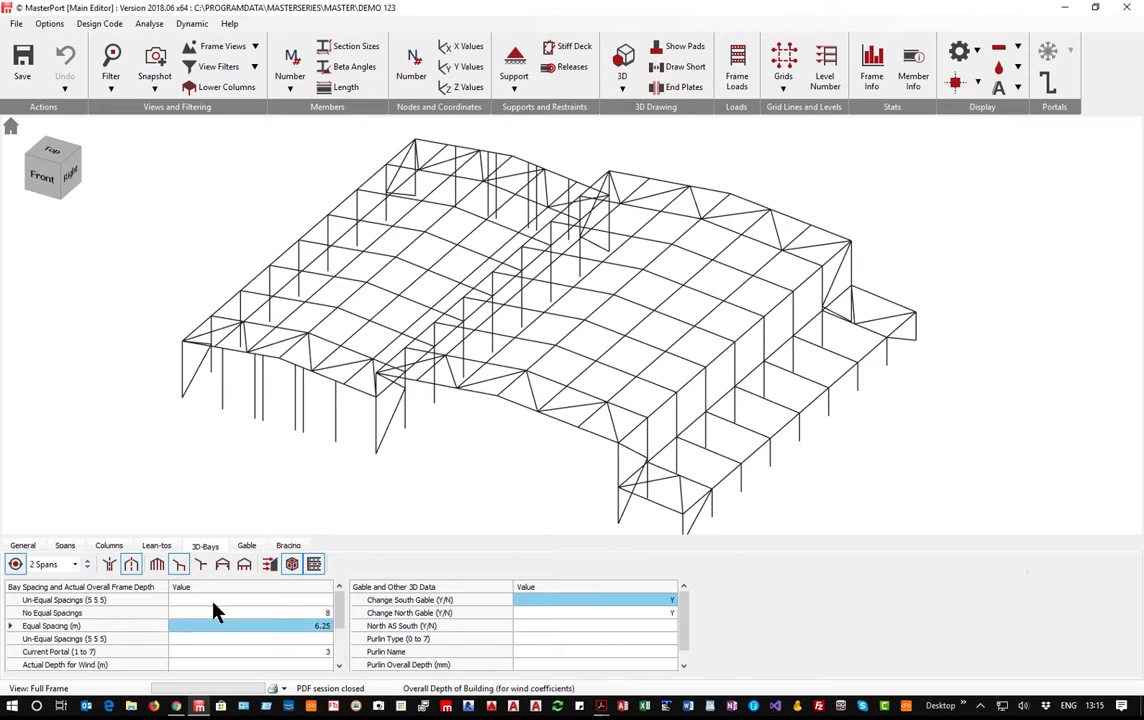
Try an unequal end bay spacing of 4 m and clear it again.
click(213, 600)
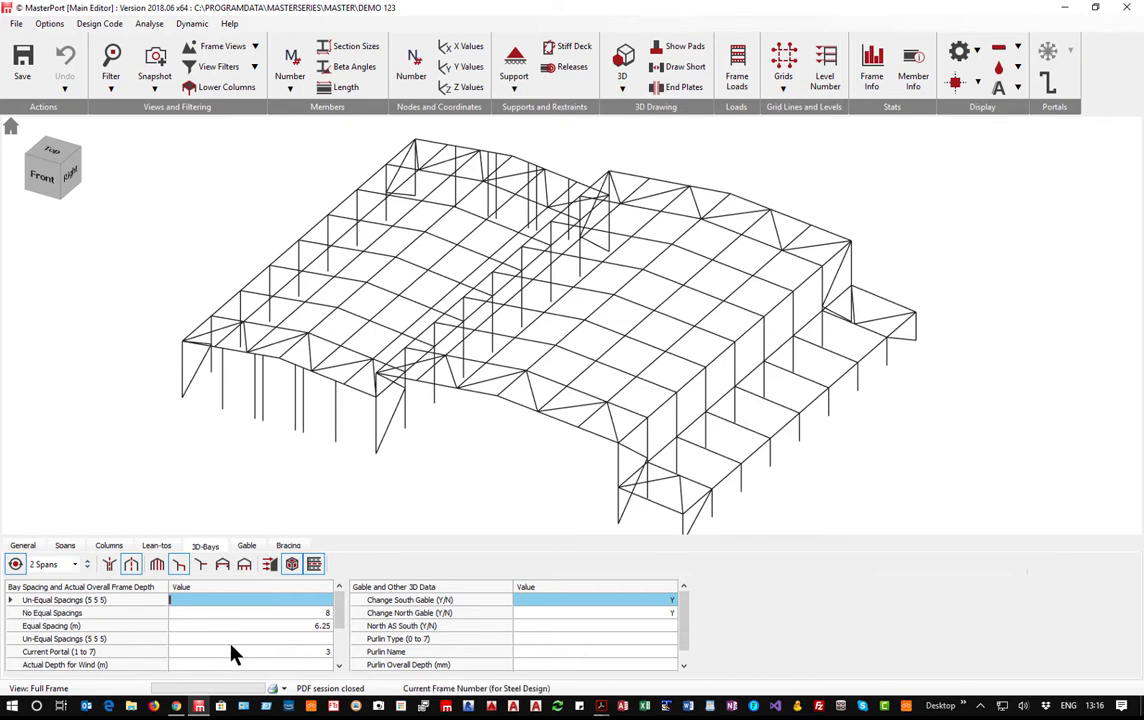
text(4)
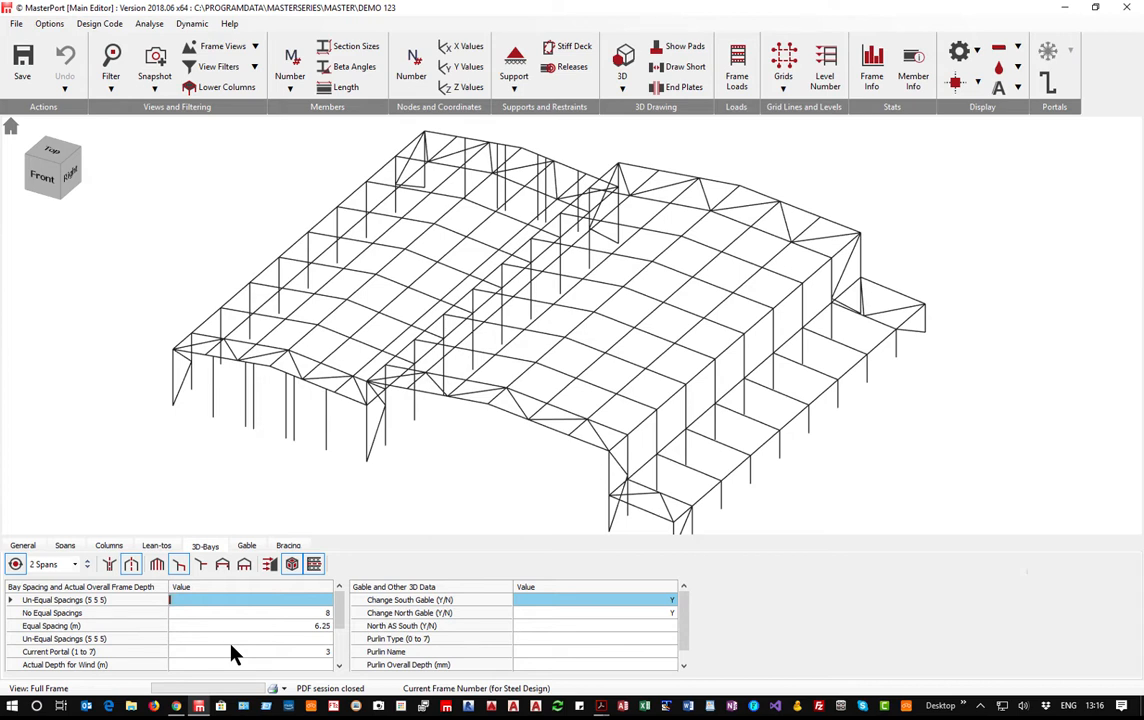
key(Return)
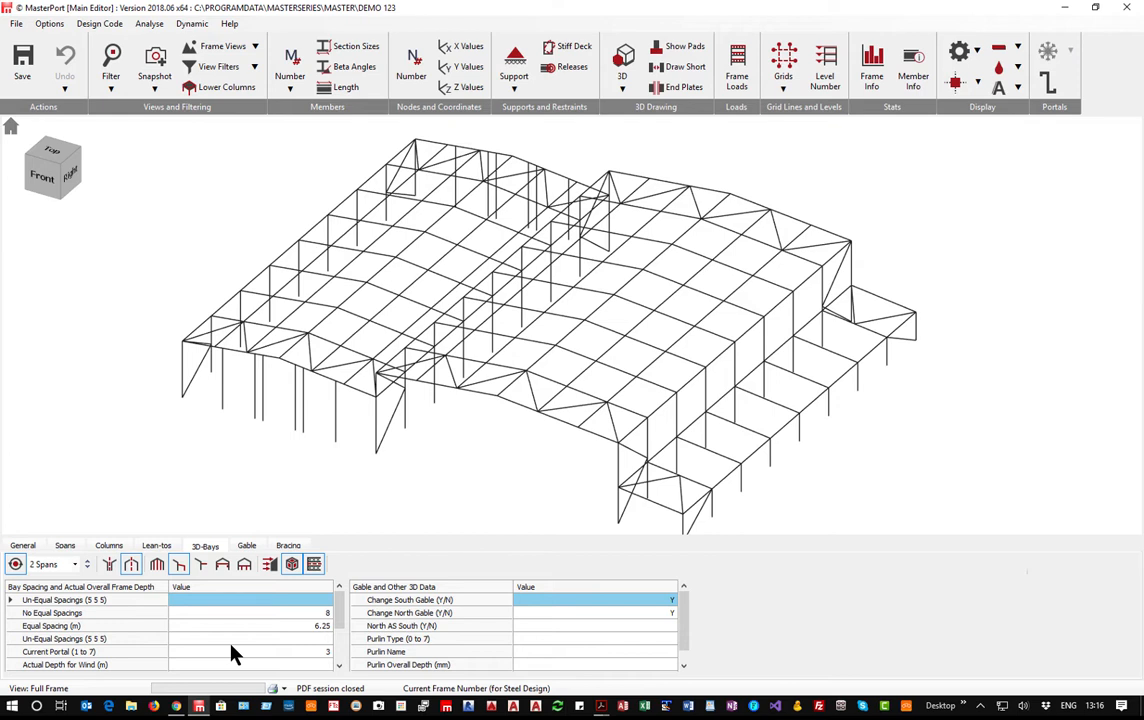
Set the current portal of the 3D frame to number 4.
click(312, 651)
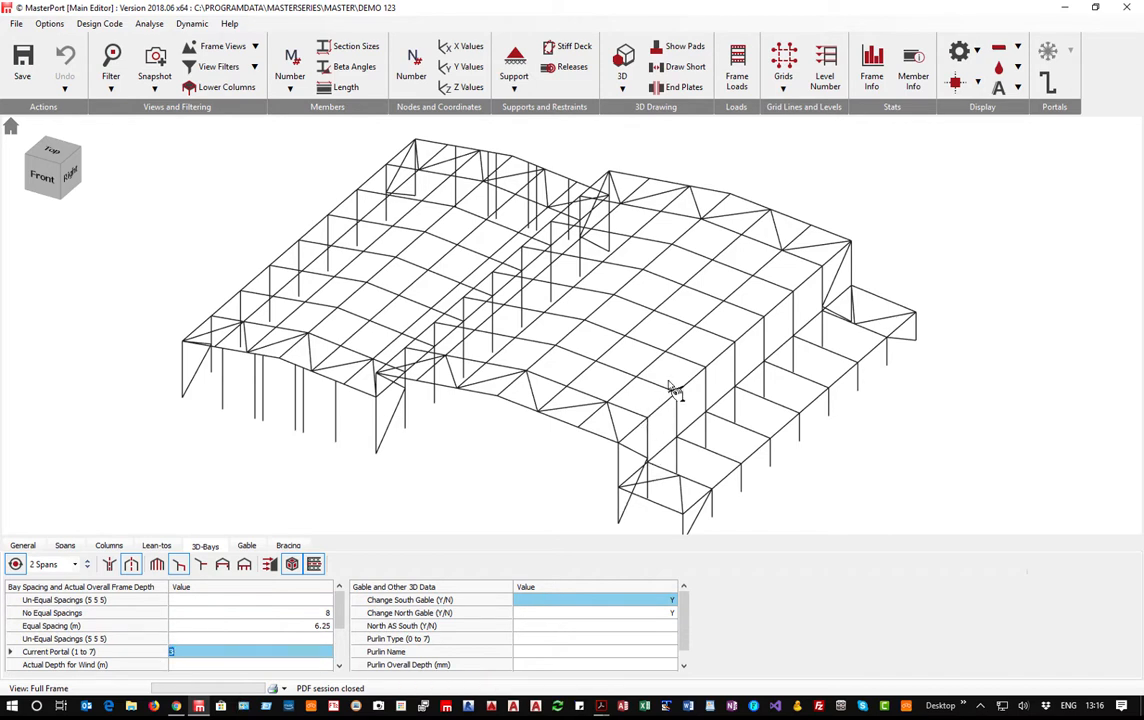
text(4)
scroll(365, 475, down, 1)
key(Return)
click(197, 651)
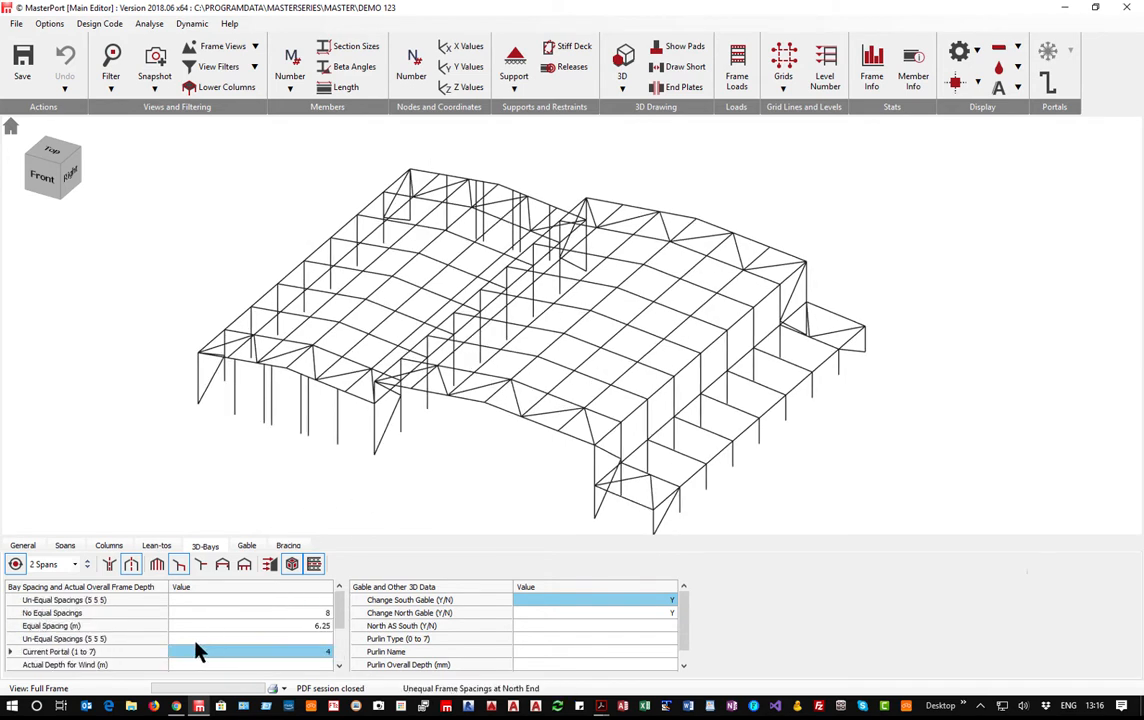
Examine the remaining bay settings for wind depth, grid line swapping, grid line names and grid line deletion.
click(339, 667)
click(339, 667)
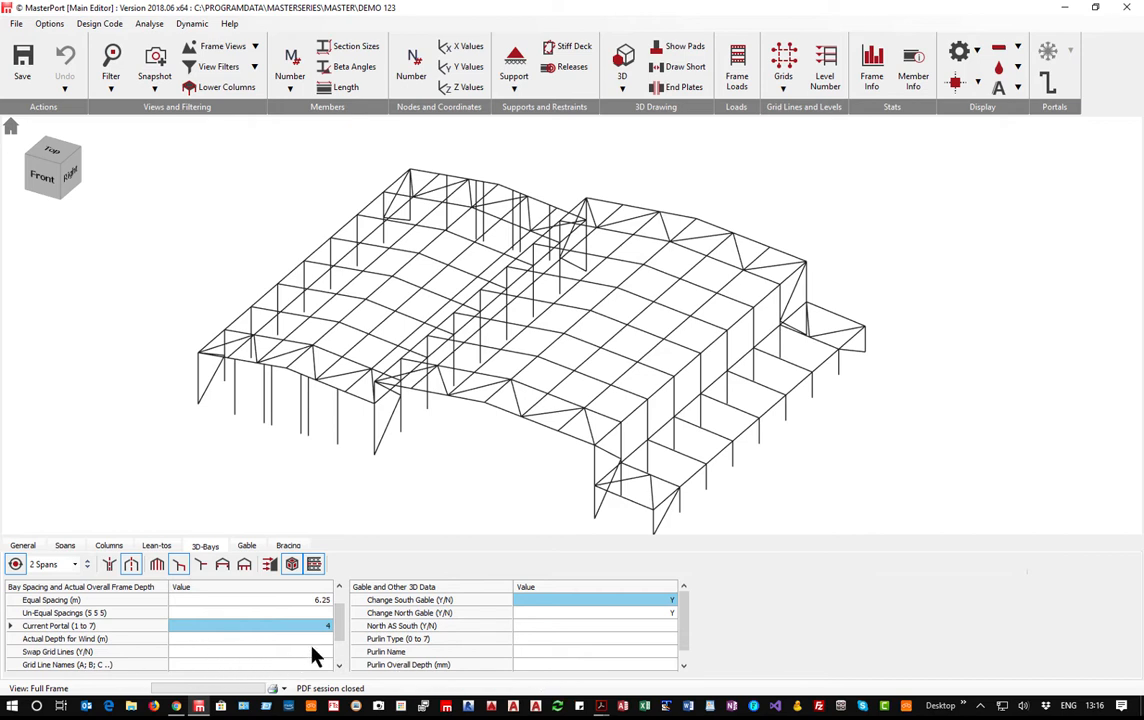
click(340, 666)
click(340, 666)
click(340, 666)
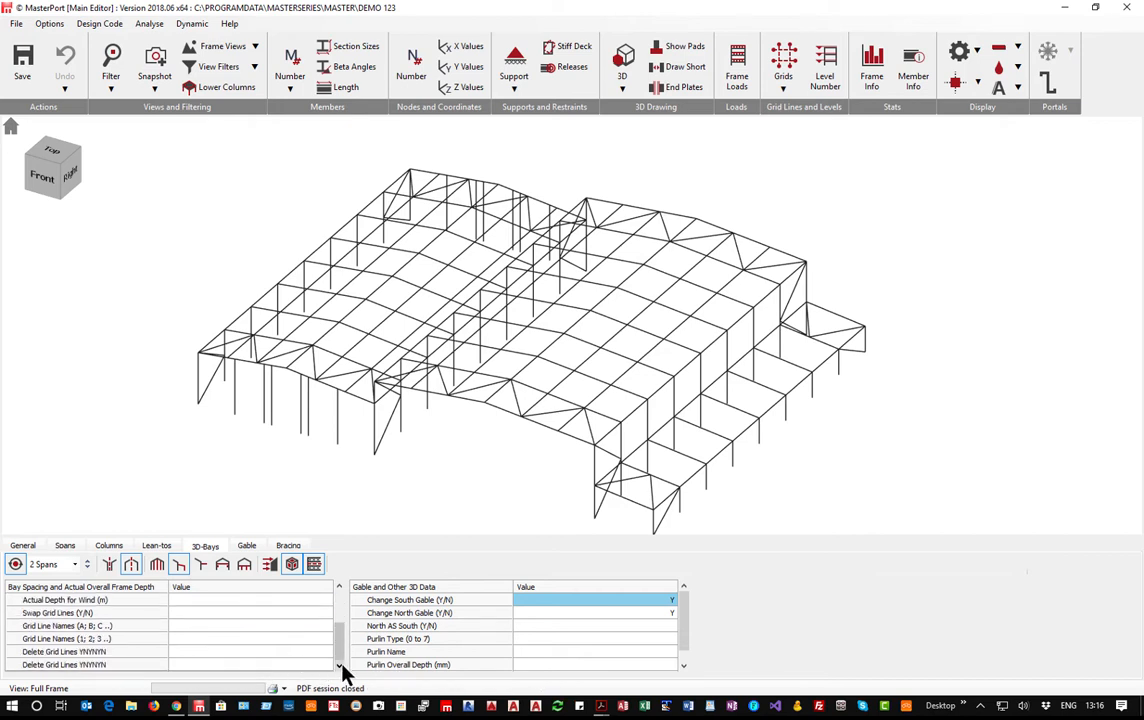
click(339, 587)
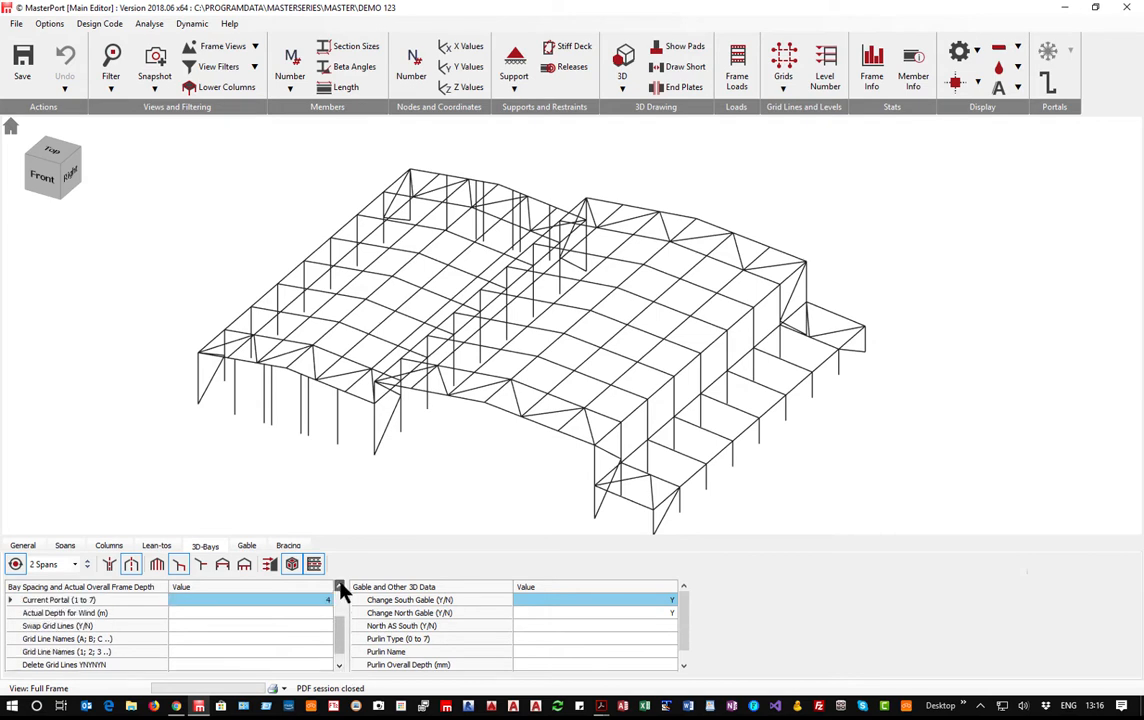
click(339, 587)
click(339, 587)
click(339, 587)
click(339, 587)
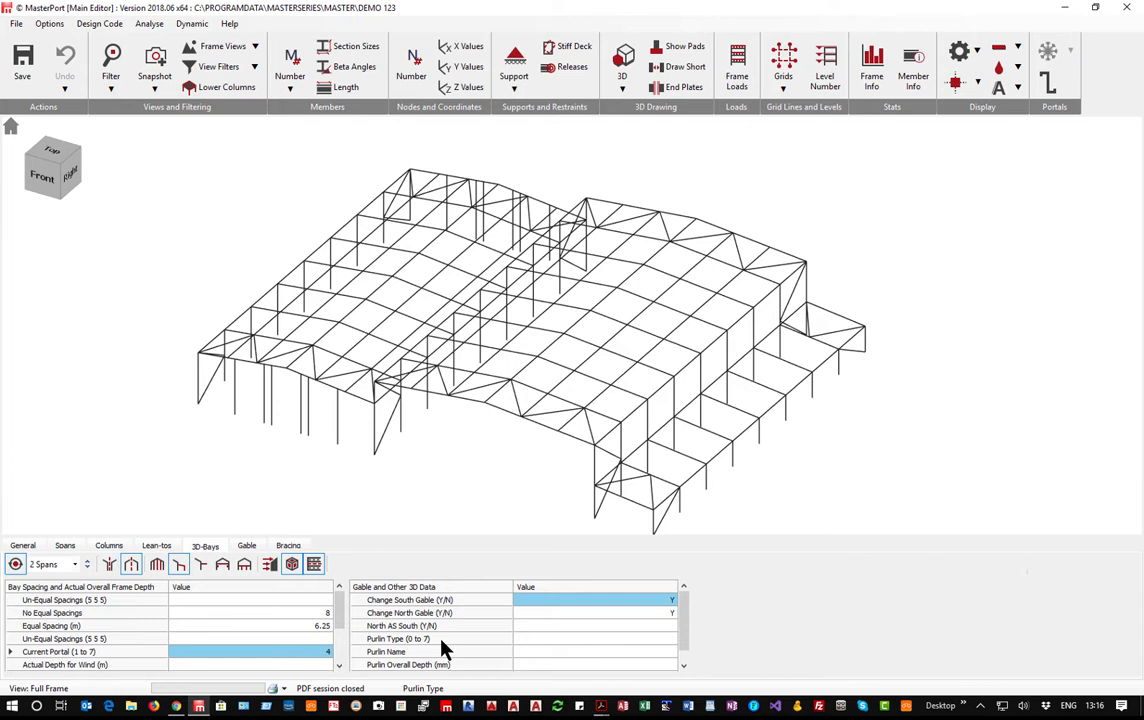
Open the gable column settings and switch in-bay symmetry off and back on to compare the gable columns.
click(247, 548)
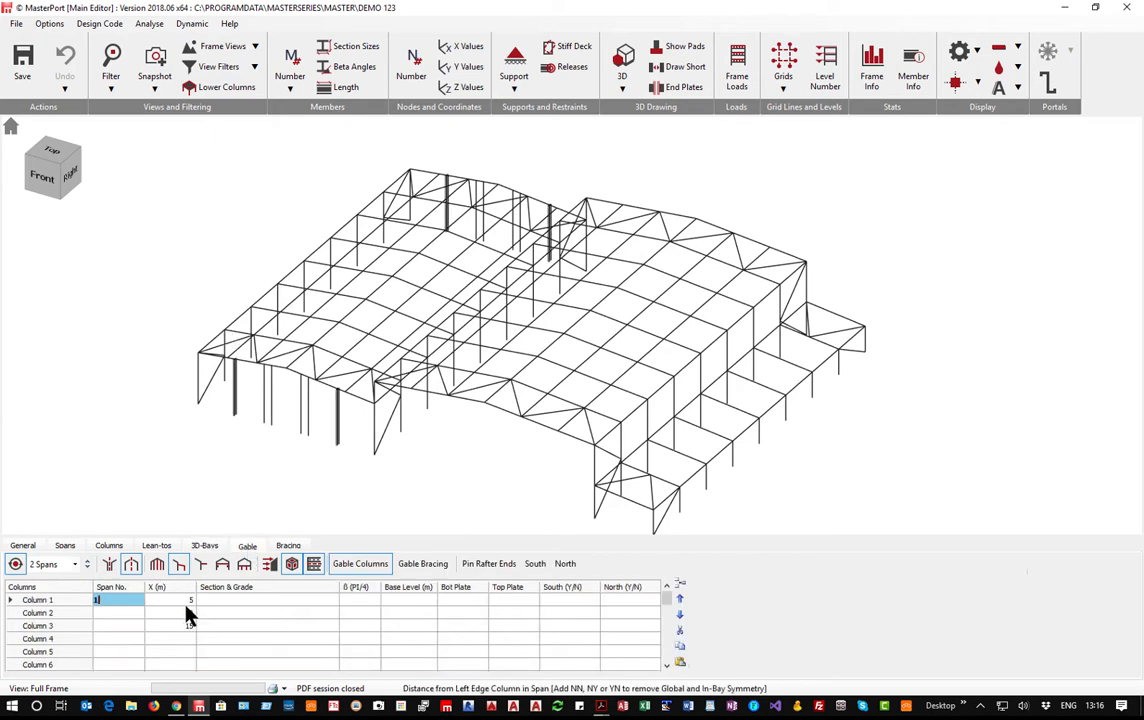
click(131, 572)
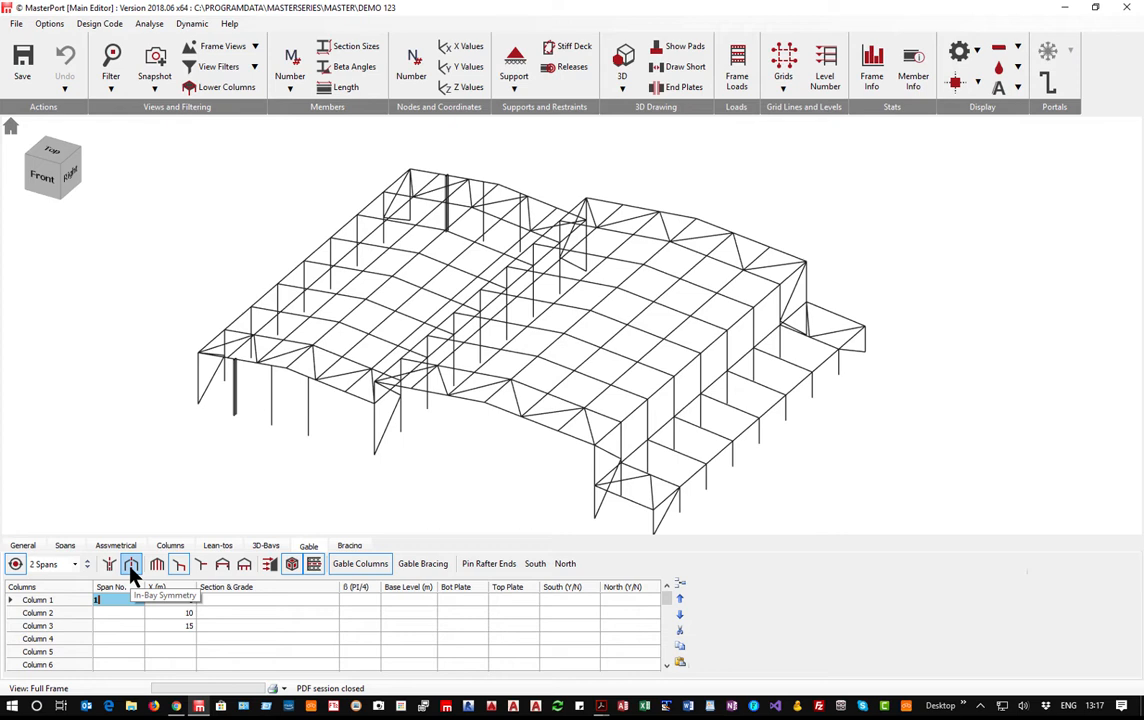
click(131, 566)
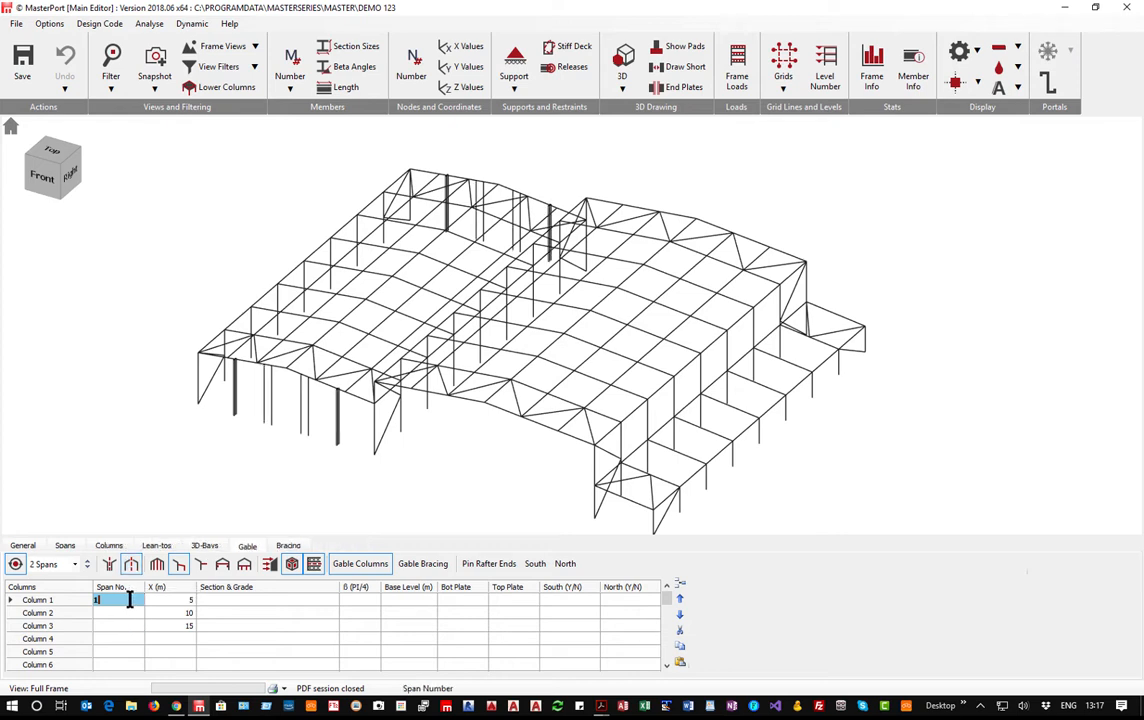
Place the span 1 gable columns at 6 m and 12 m, and clear the third column's offset.
click(168, 602)
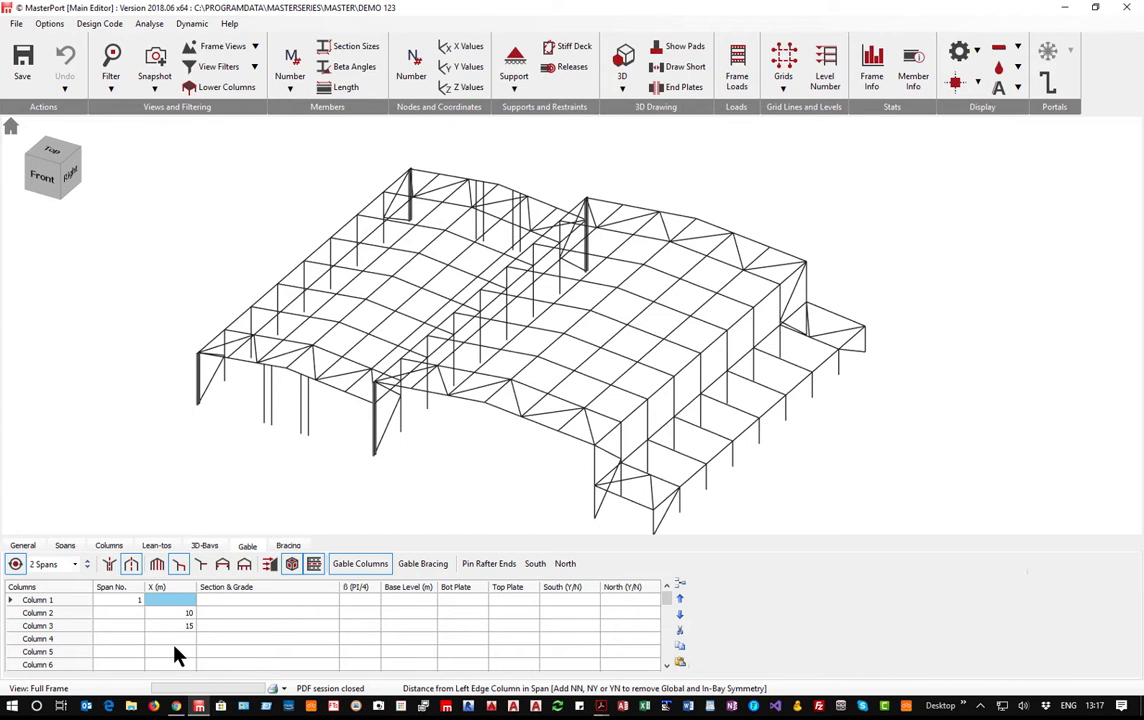
text(6)
key(Return)
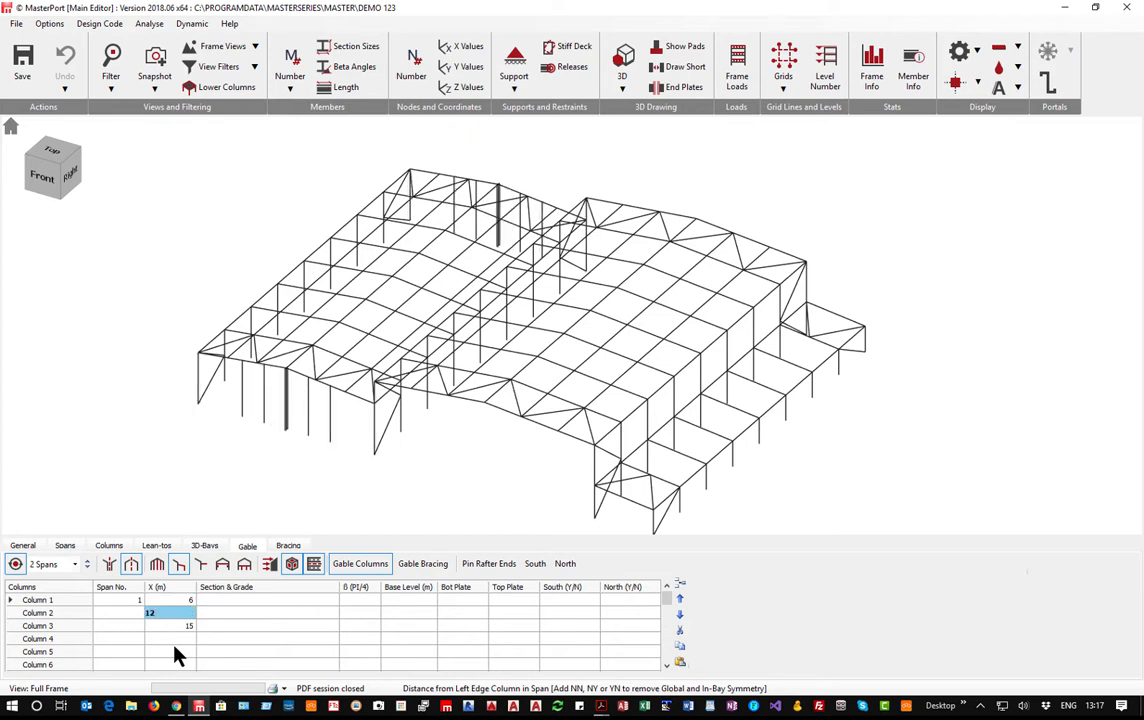
key(Return)
key(BackSpace)
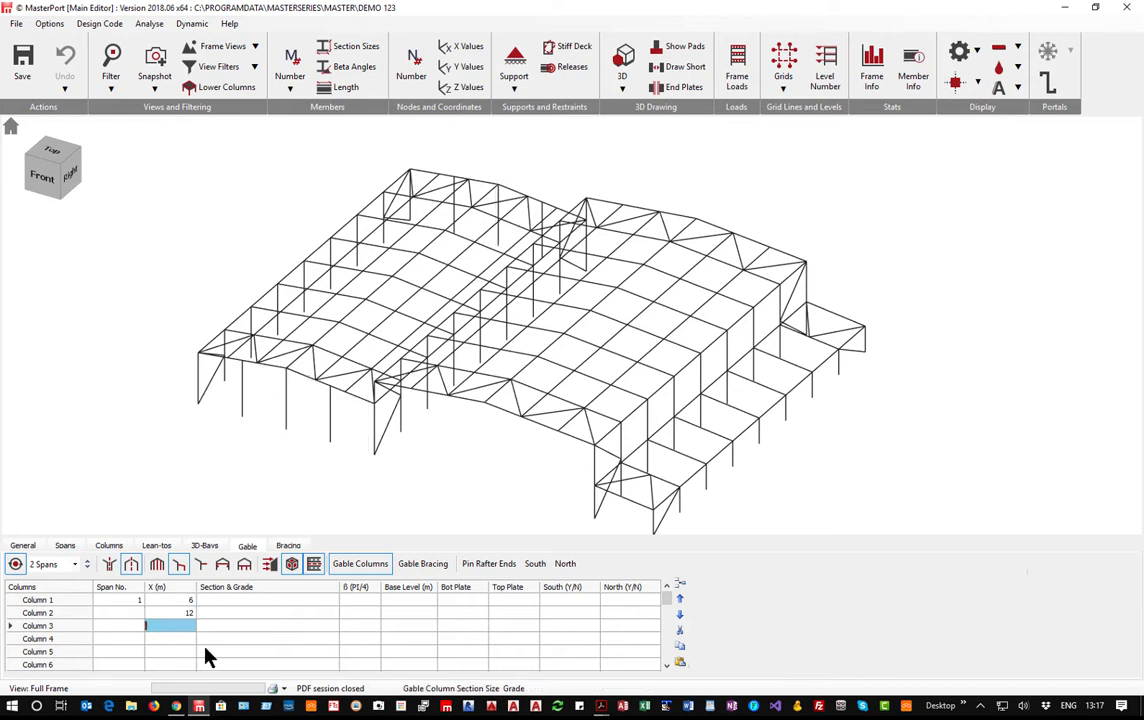
Add gable columns in span 2 at 7.5 m and 15 m from the span's left edge column.
click(120, 626)
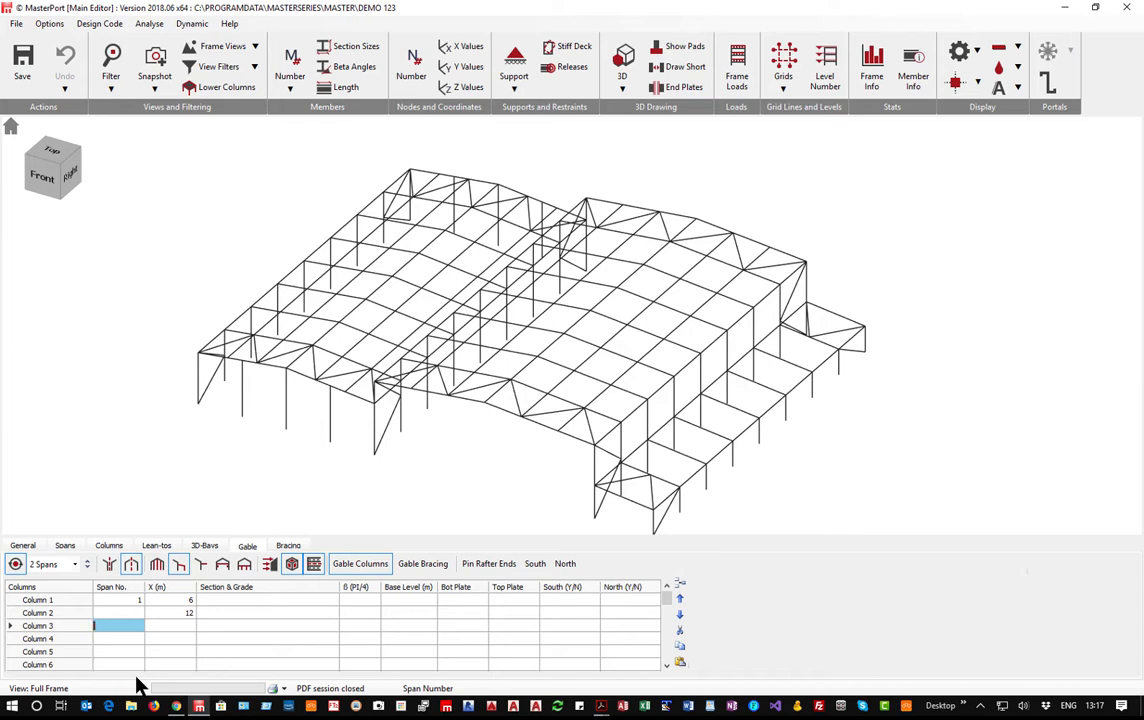
text(2)
click(179, 626)
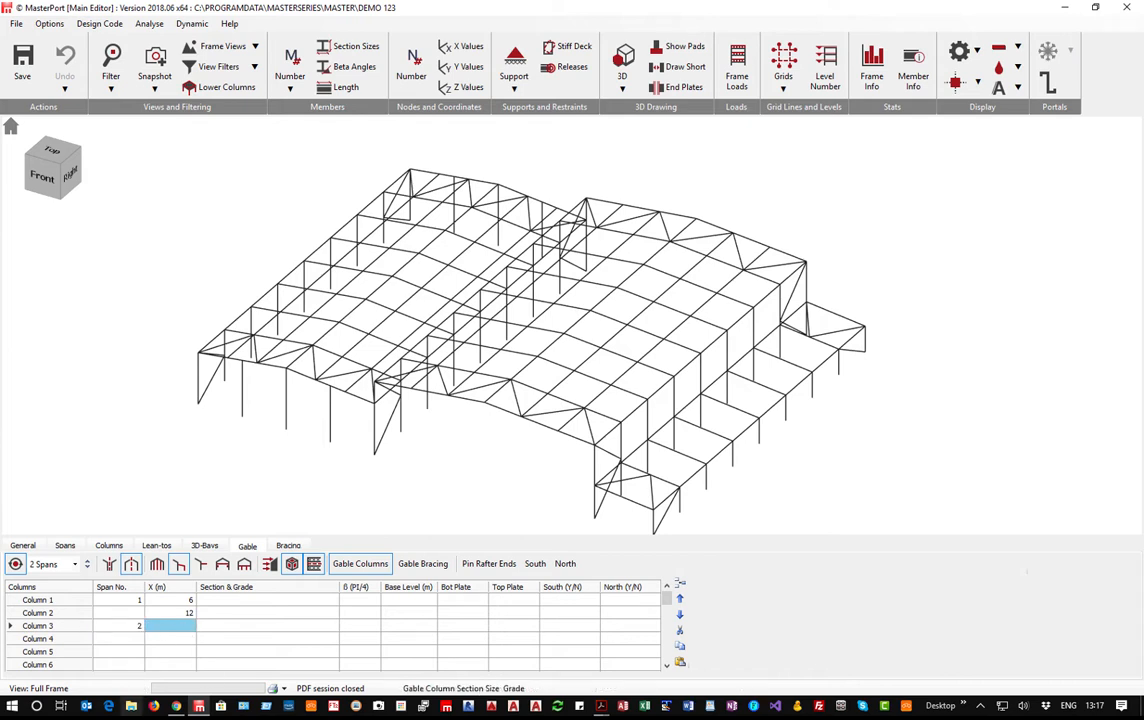
text(7.5)
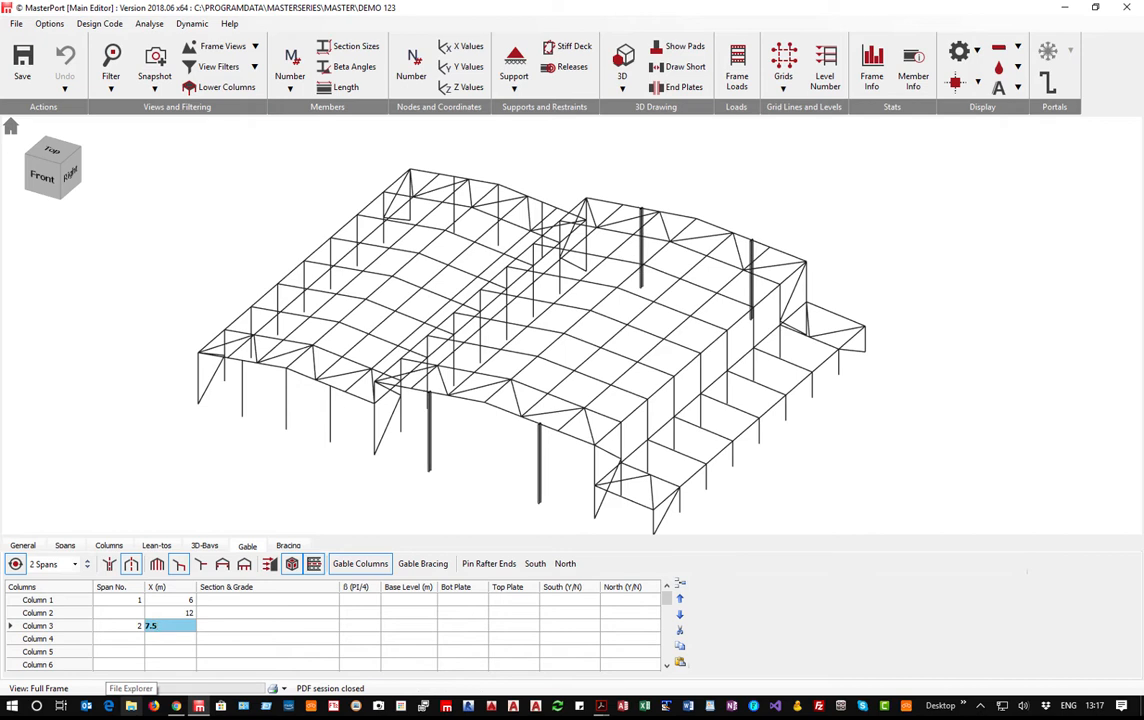
key(Return)
text(1)
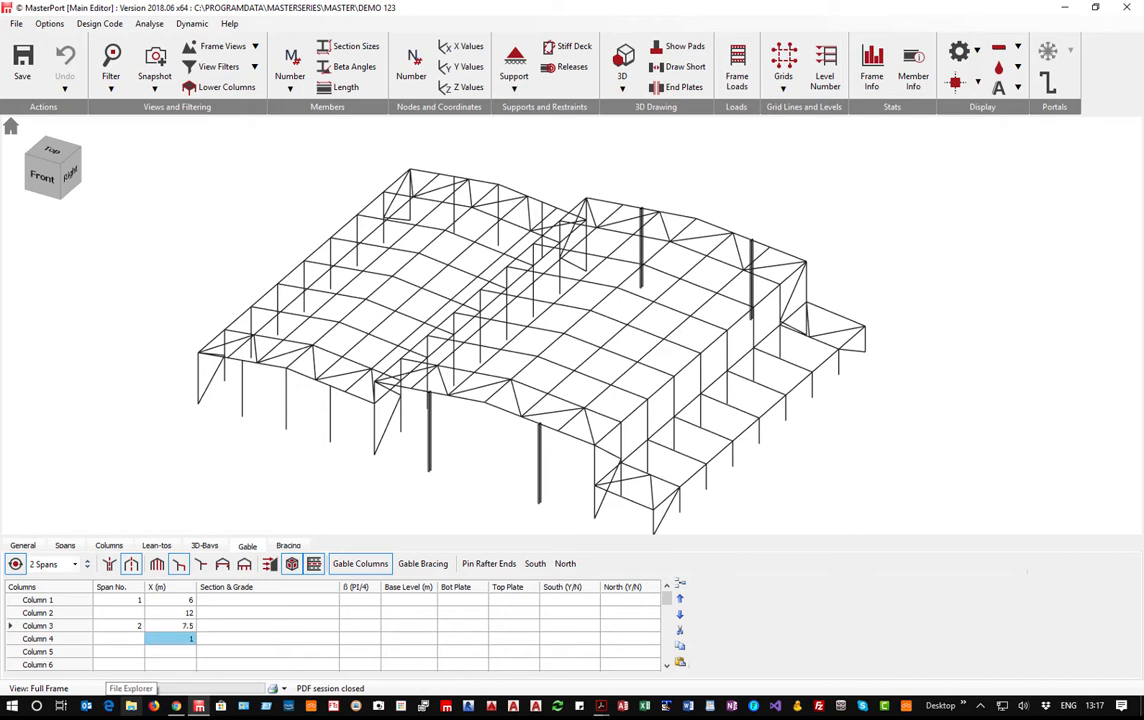
text(5)
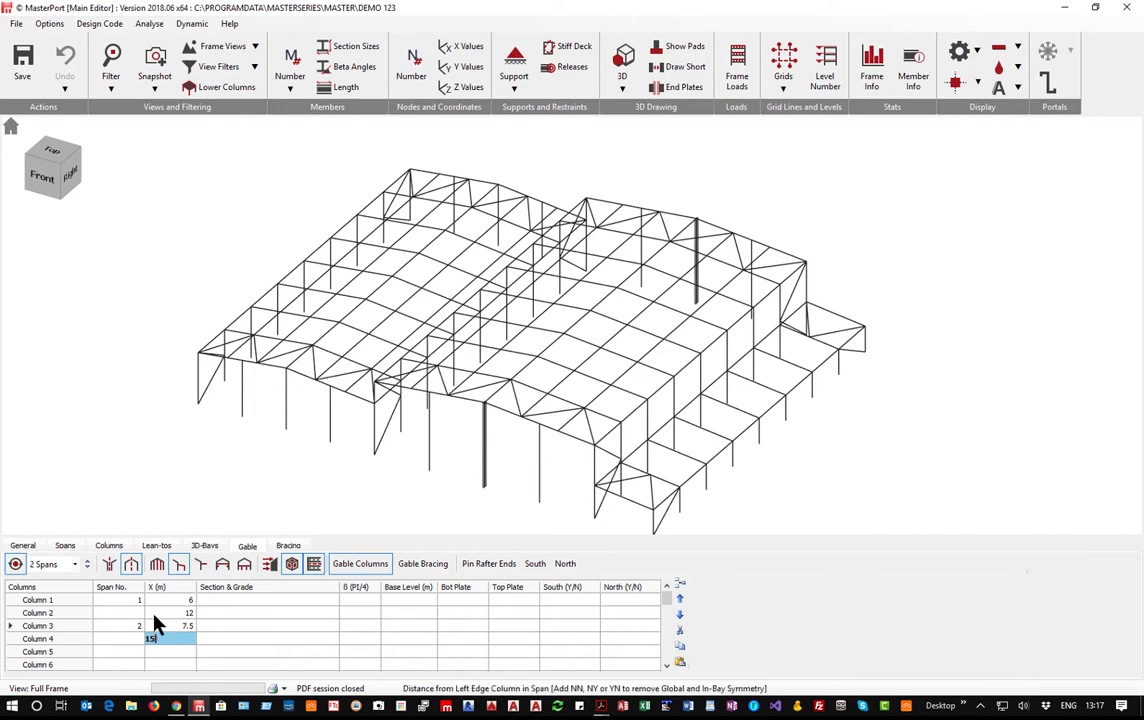
Assign the 254x146 UB 31 section in grade S 355 to gable column 1 at 6 m in span 1.
click(278, 602)
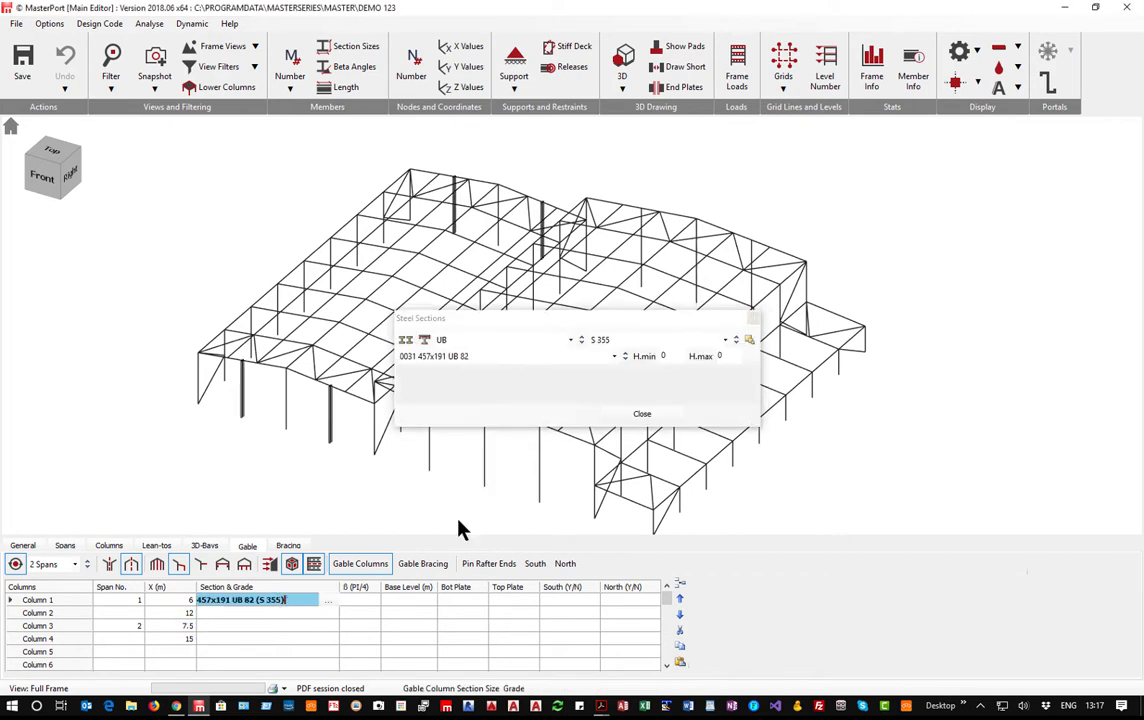
click(517, 360)
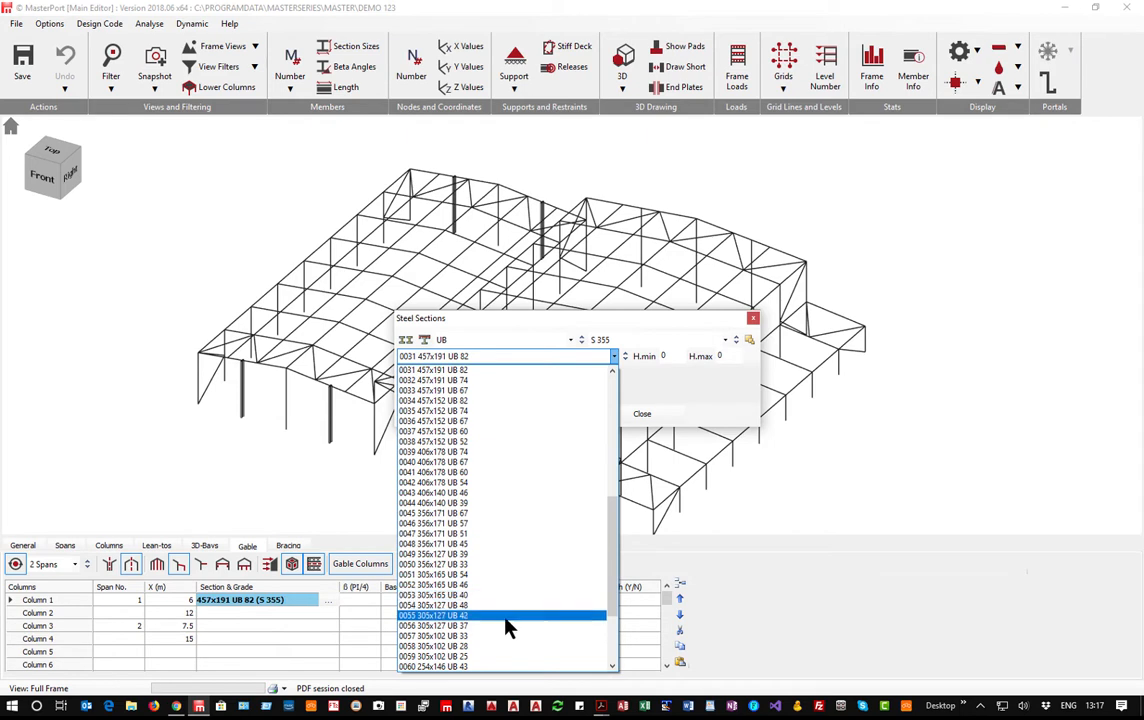
scroll(462, 656, down, 3)
scroll(460, 622, down, 2)
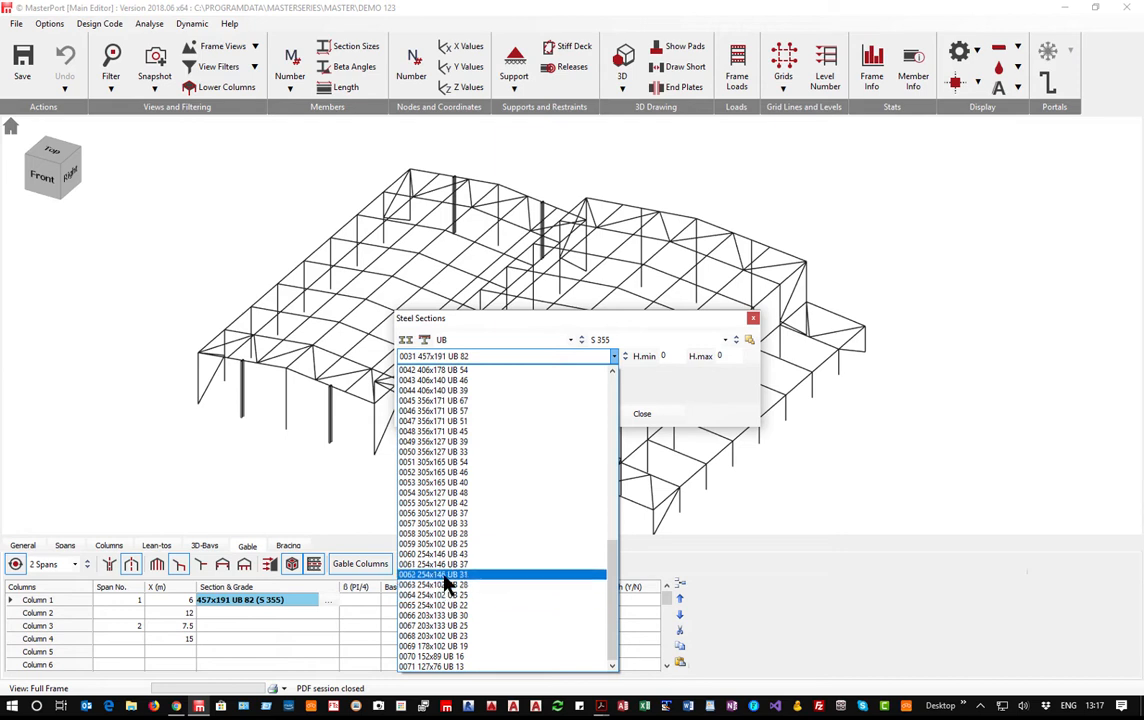
click(447, 582)
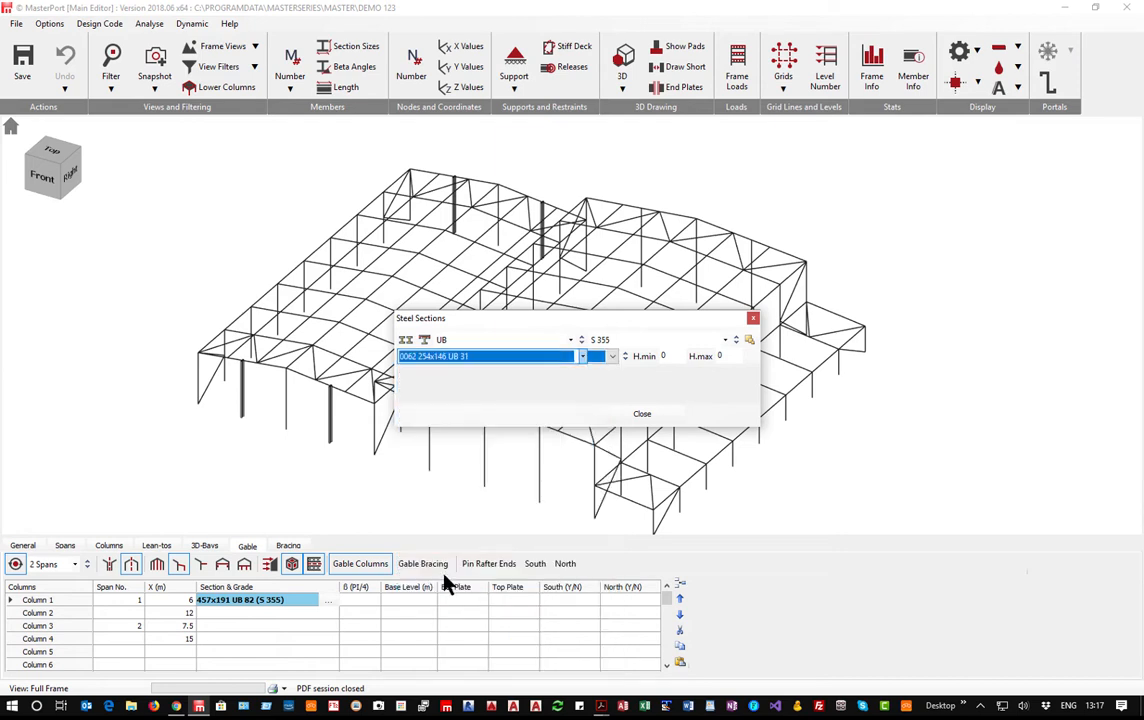
click(646, 413)
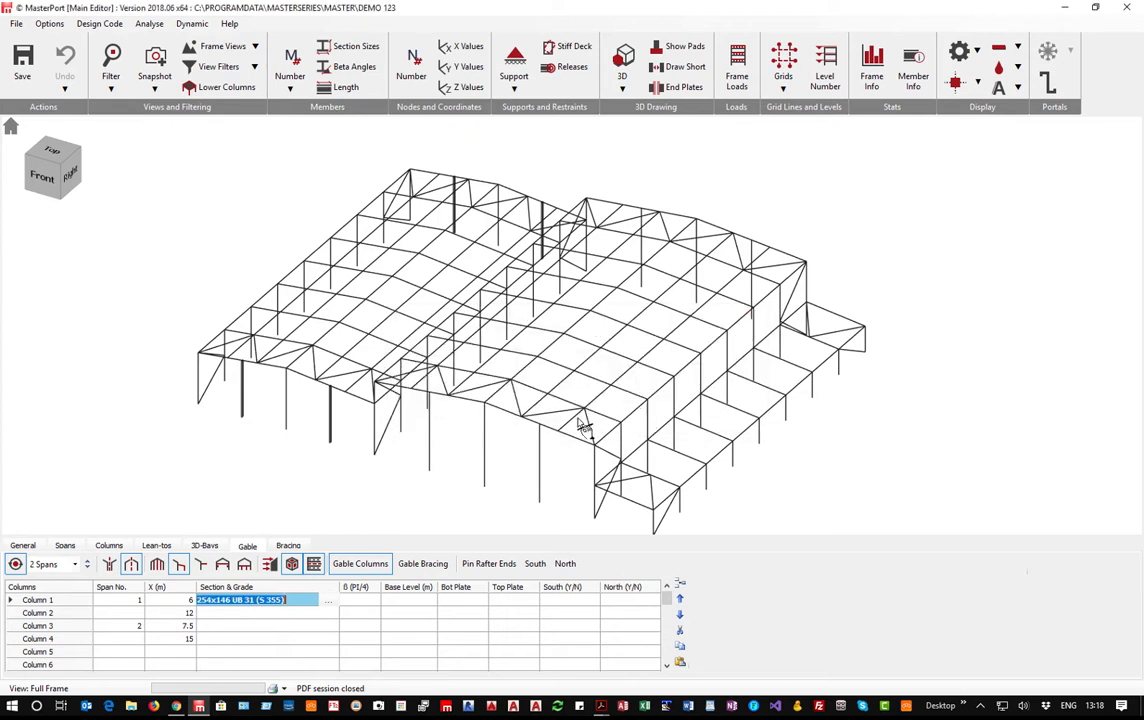
Select gable columns of span 2 and span 1 in the 3D view to look up their table entries.
click(517, 490)
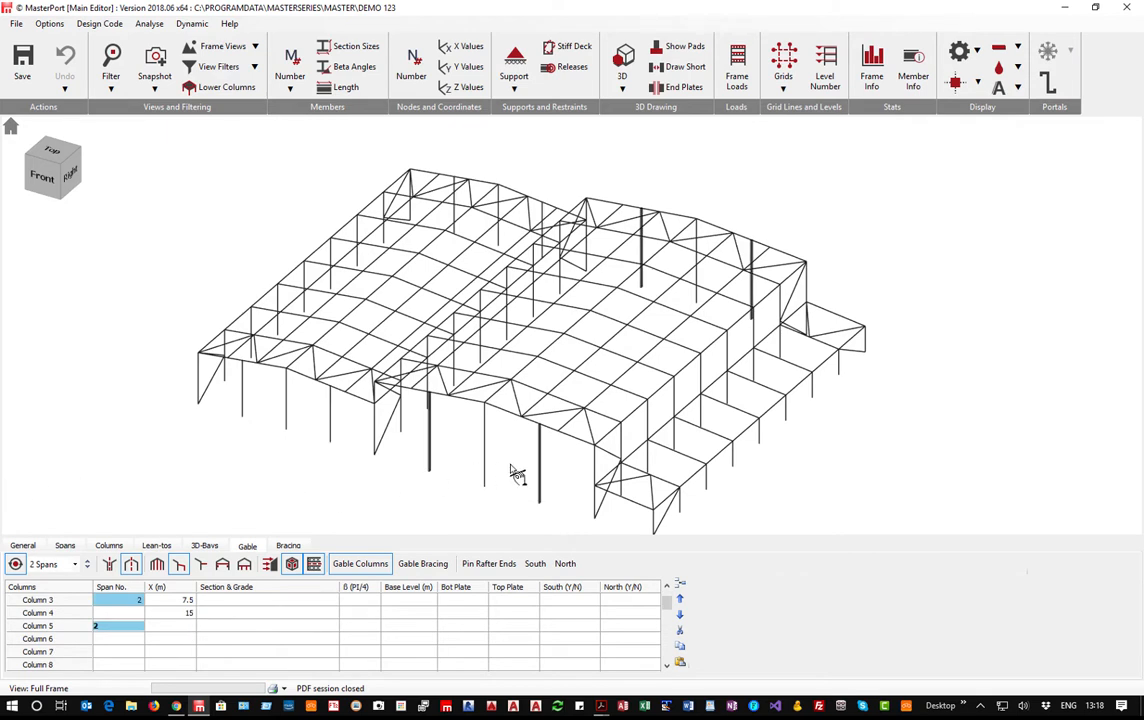
click(429, 420)
click(338, 425)
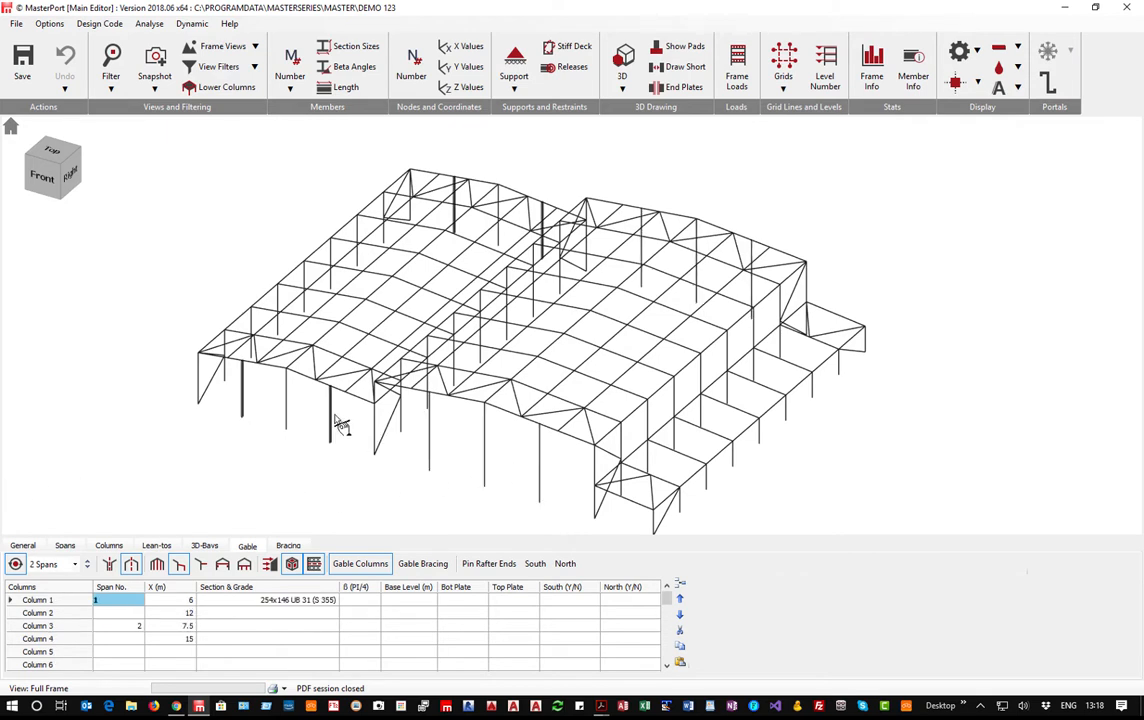
Select the outer and middle gable columns of span 1 in the 3D view to examine which columns each table row covers.
click(118, 625)
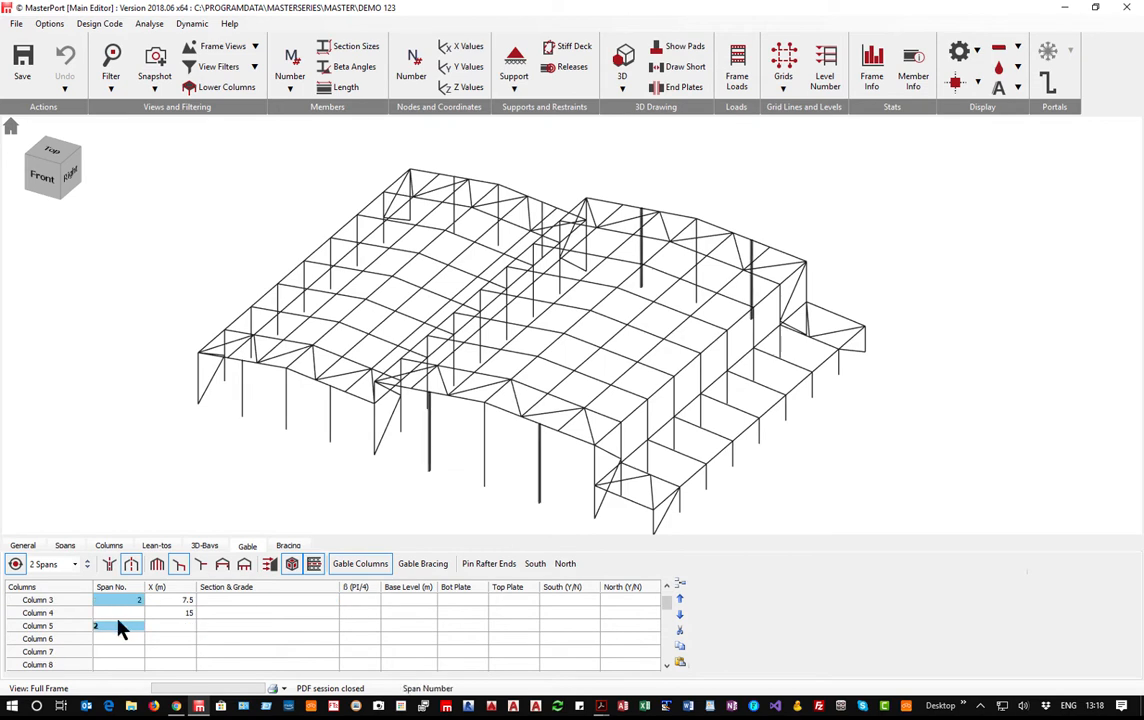
click(327, 428)
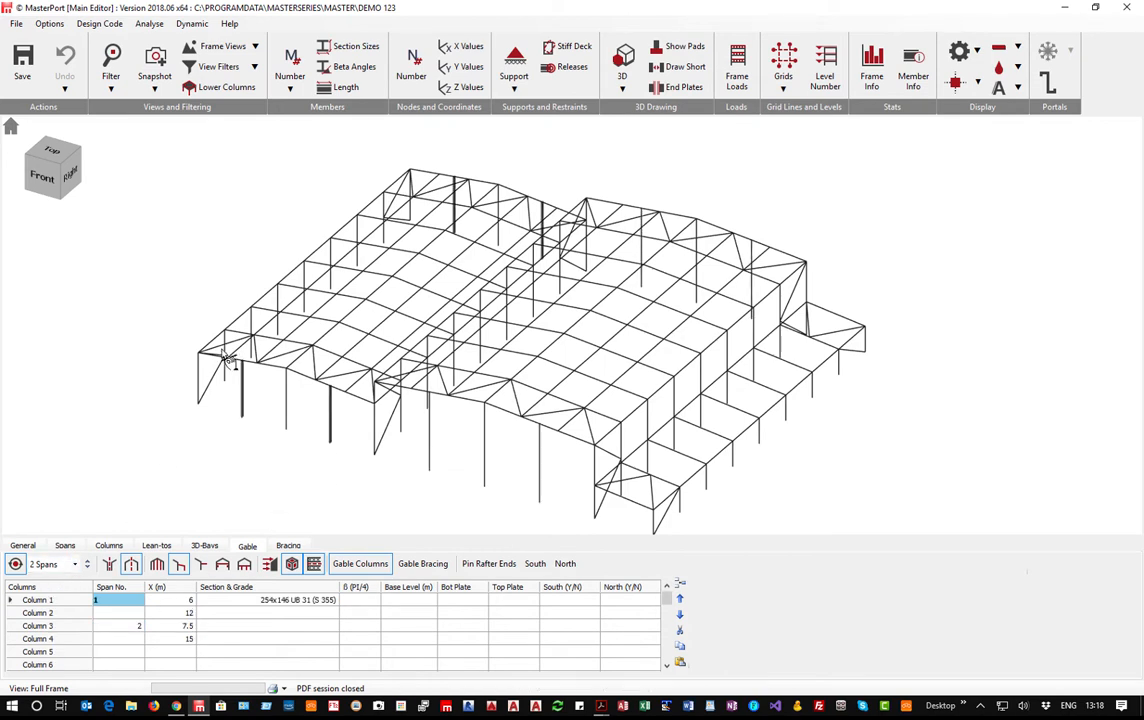
click(291, 414)
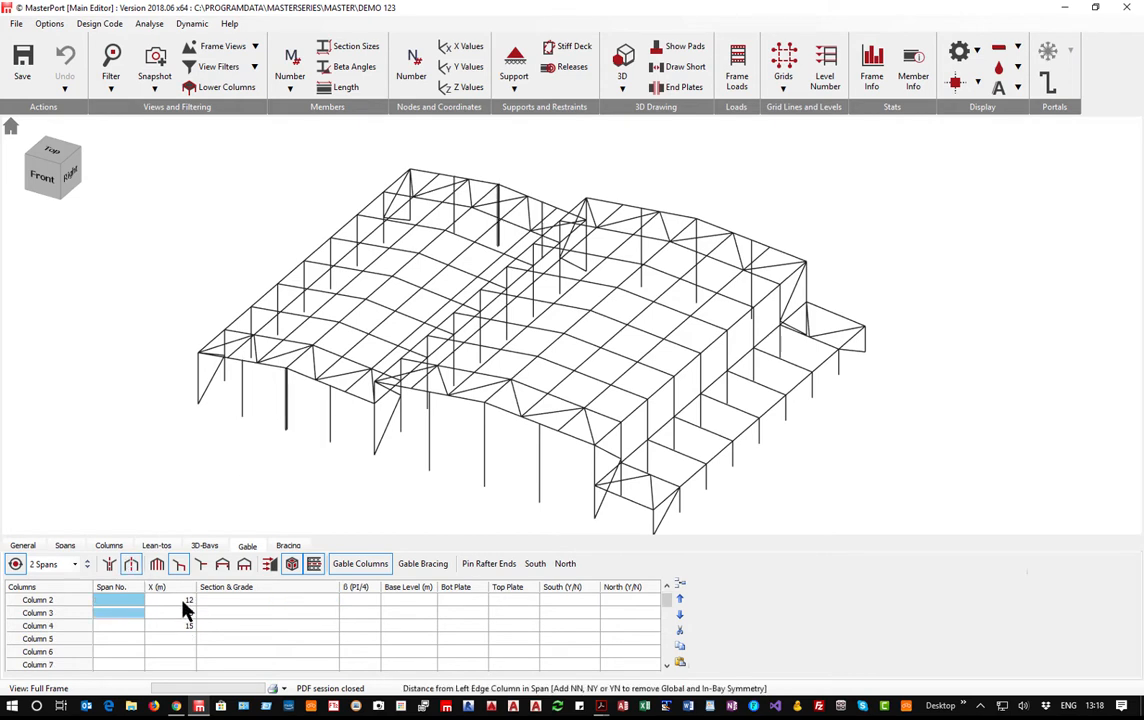
click(330, 420)
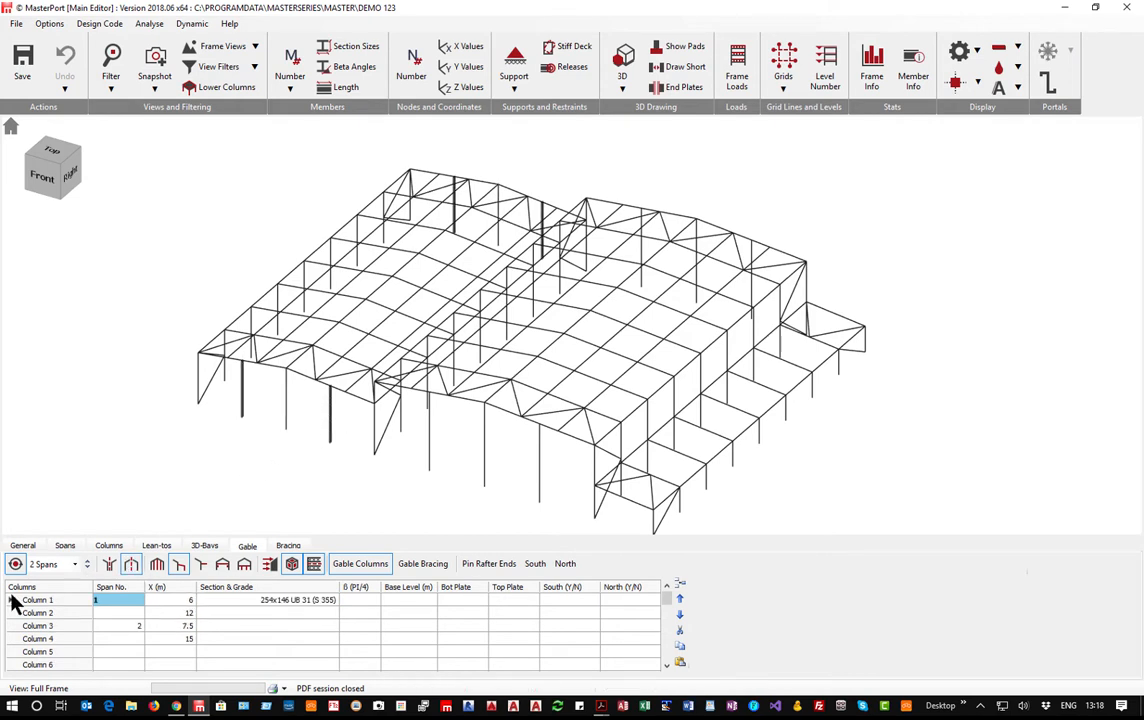
click(131, 564)
Select a roof brace to reach the bracing data and set the number of bracing legs for the main spans to 4.
click(233, 345)
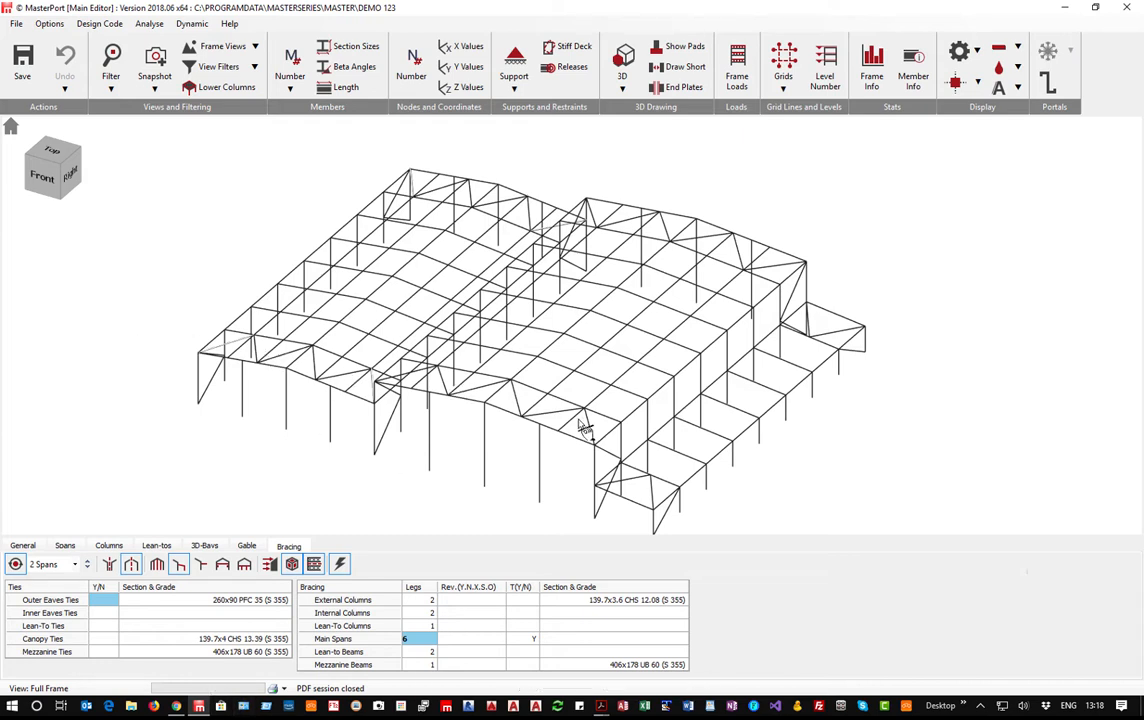
drag(410, 638, 398, 637)
text(4)
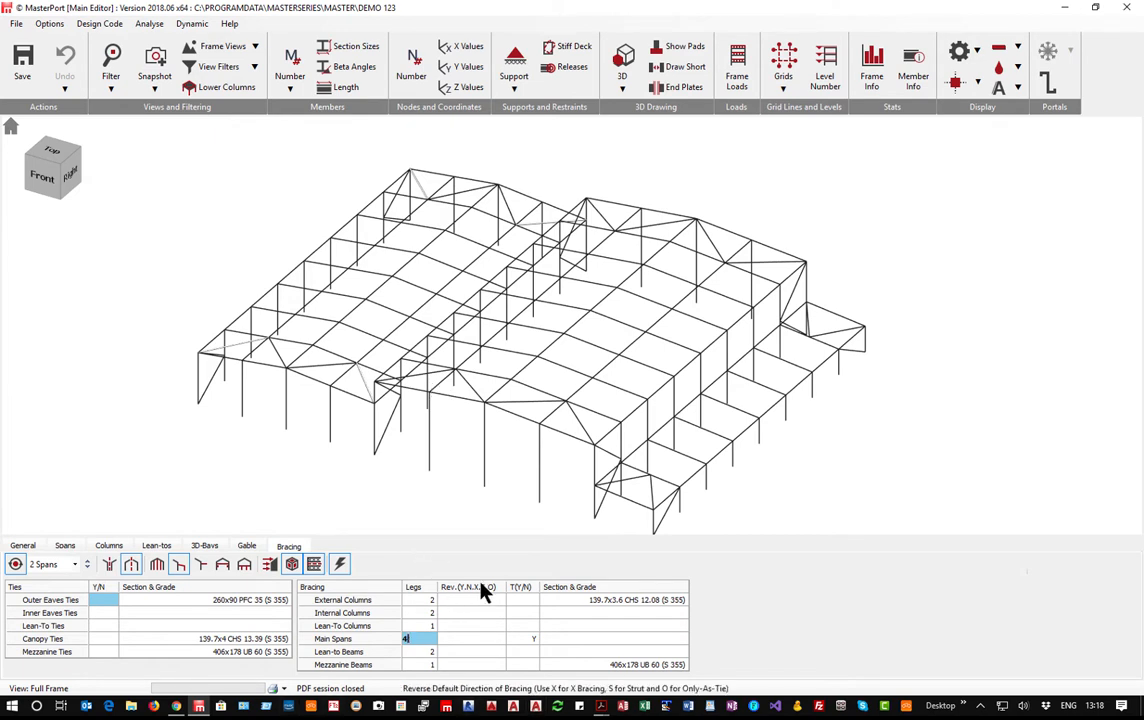
Try altering the transfer member option of the main spans' bracing, and restore it to Y.
click(517, 639)
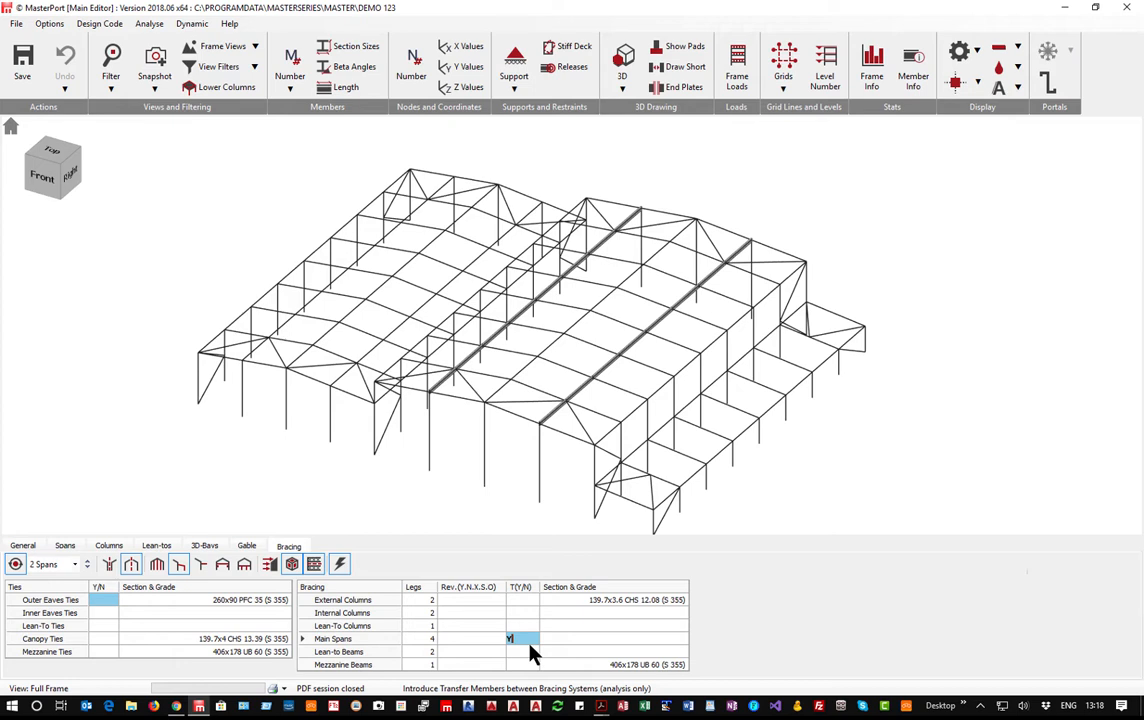
text(T)
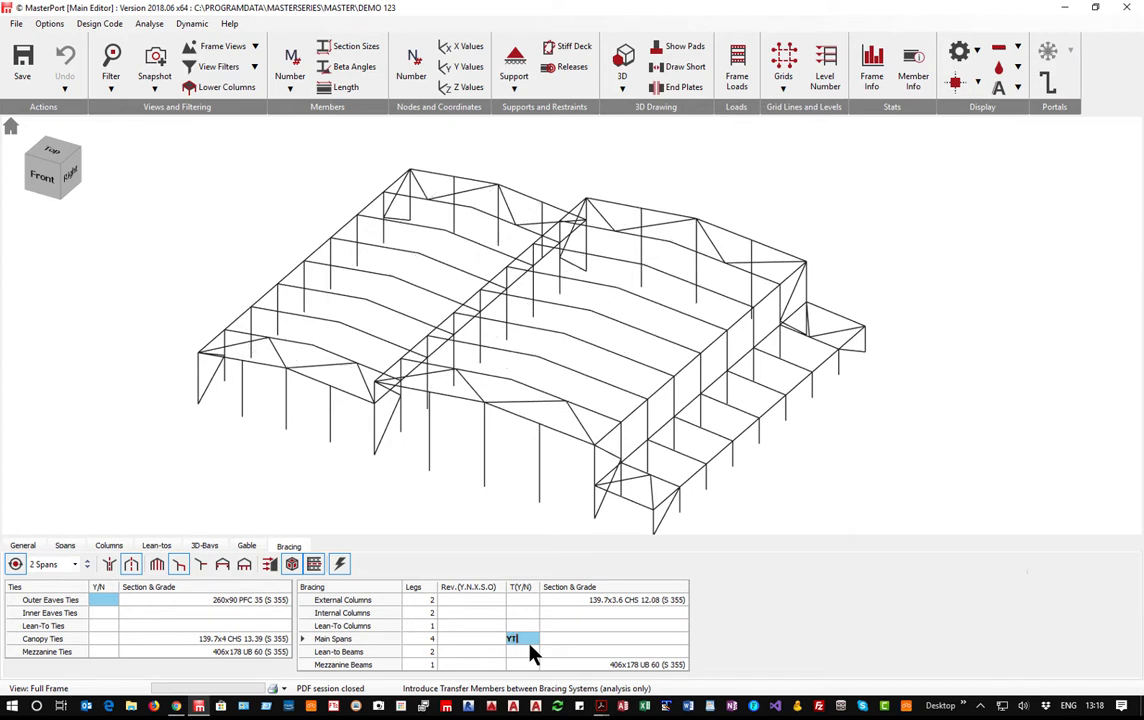
key(BackSpace)
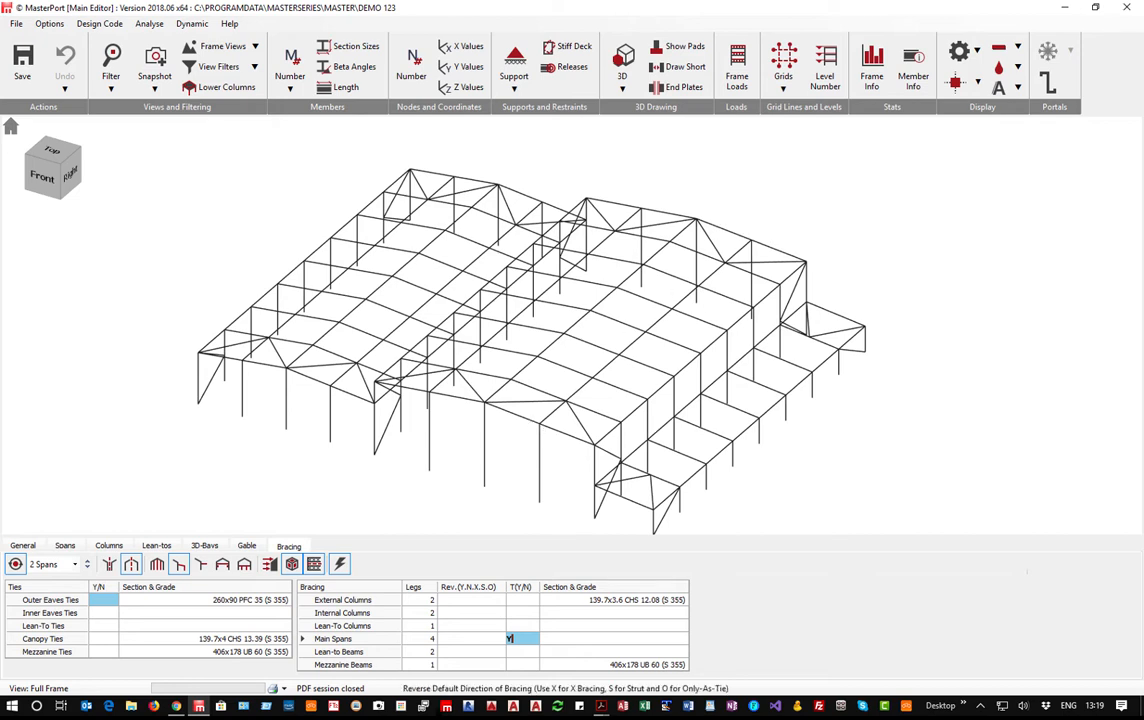
Try 1 bracing leg for the lean-to beams, and set it back to 2.
click(421, 651)
key(BackSpace)
text(1)
key(BackSpace)
text(2)
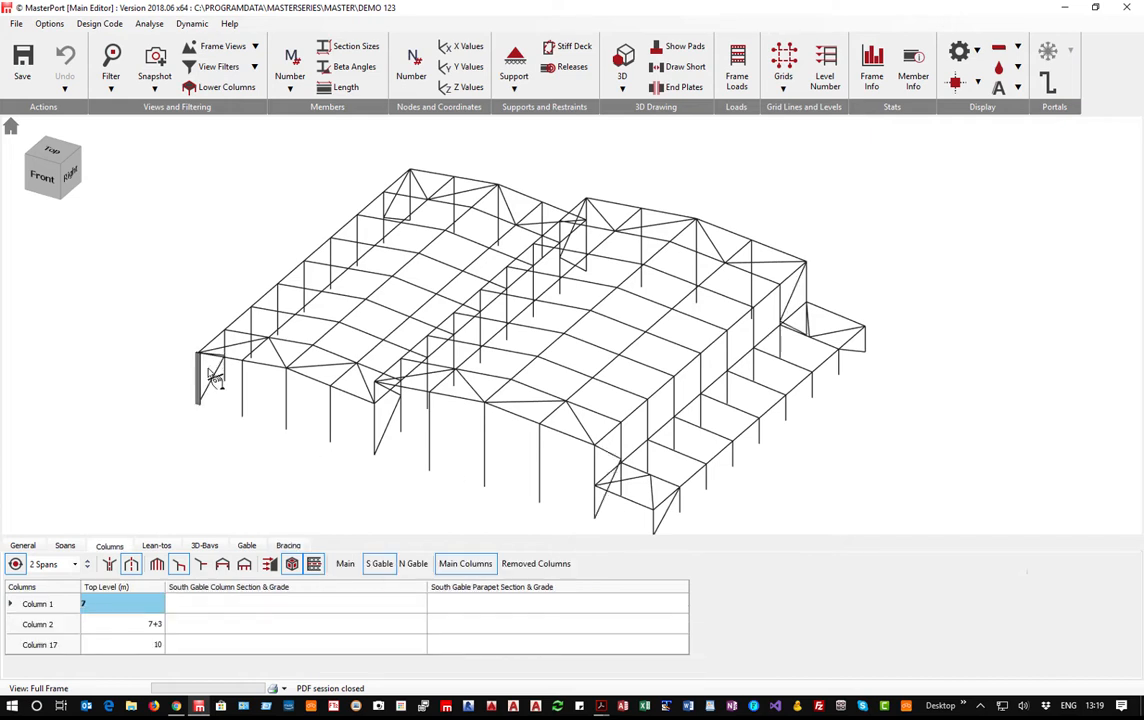
Show the detailed bracing members list briefly, and regenerate all bracing members from the simplified list.
mouse_move(209, 427)
middle_down()
mouse_move(447, 388)
mouse_move(477, 397)
mouse_move(153, 422)
mouse_move(158, 432)
mouse_move(198, 421)
middle_up()
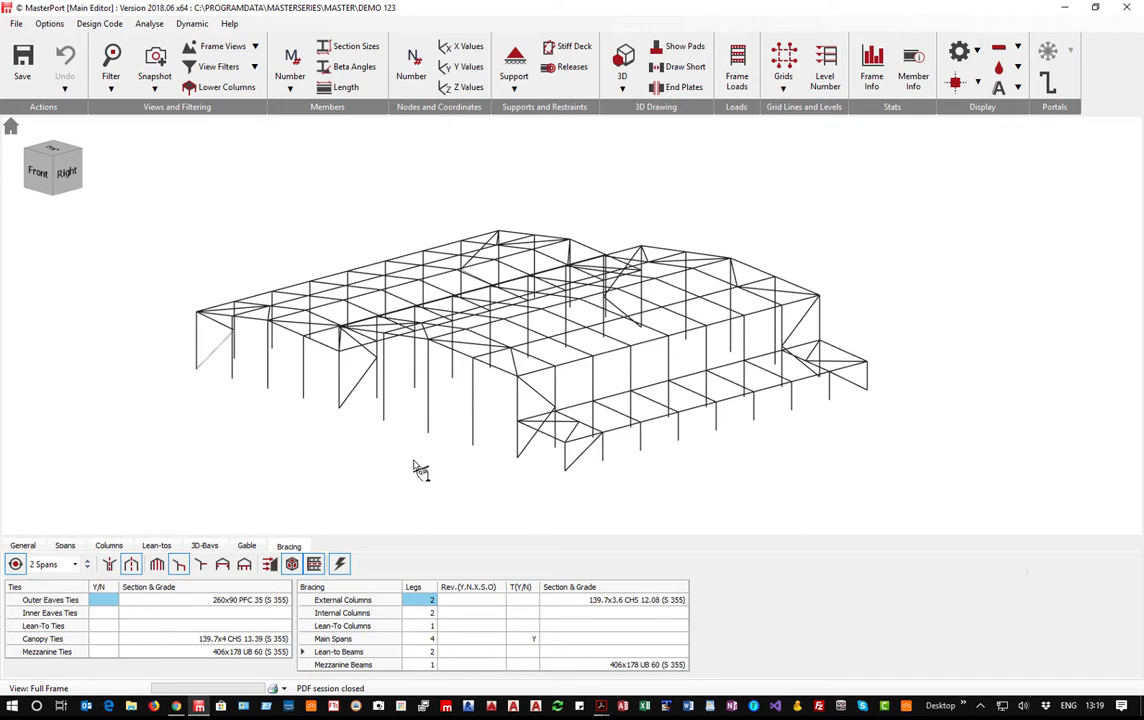
scroll(420, 470, down, 1)
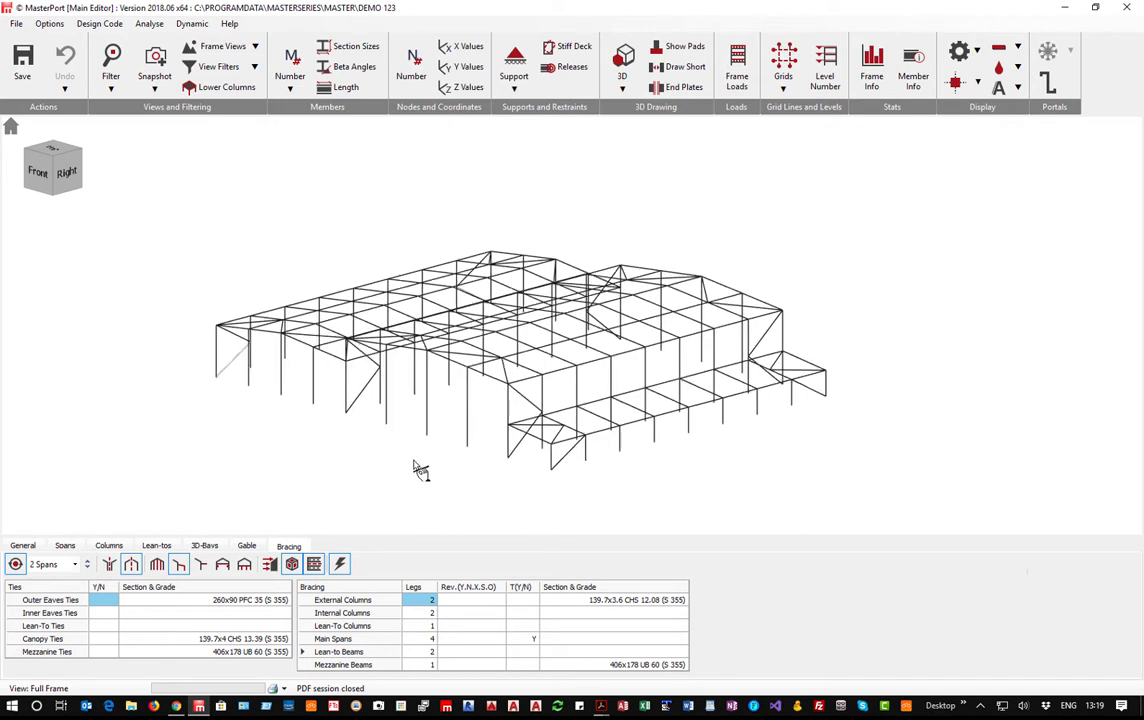
scroll(420, 470, up, 1)
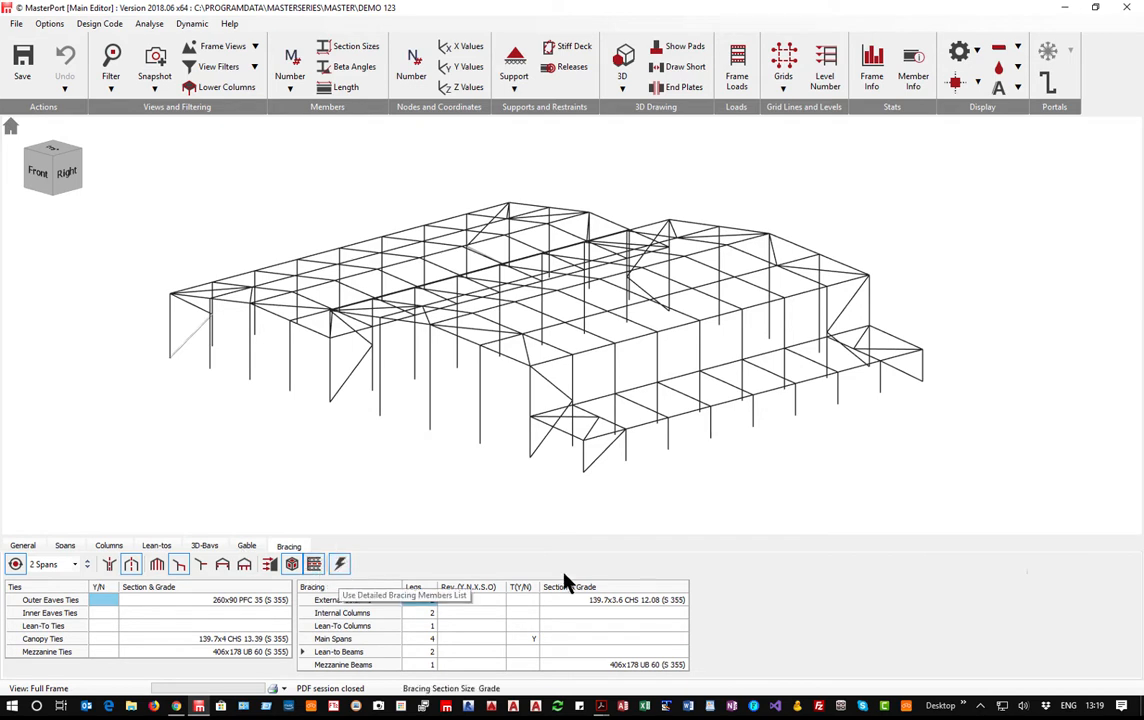
click(341, 566)
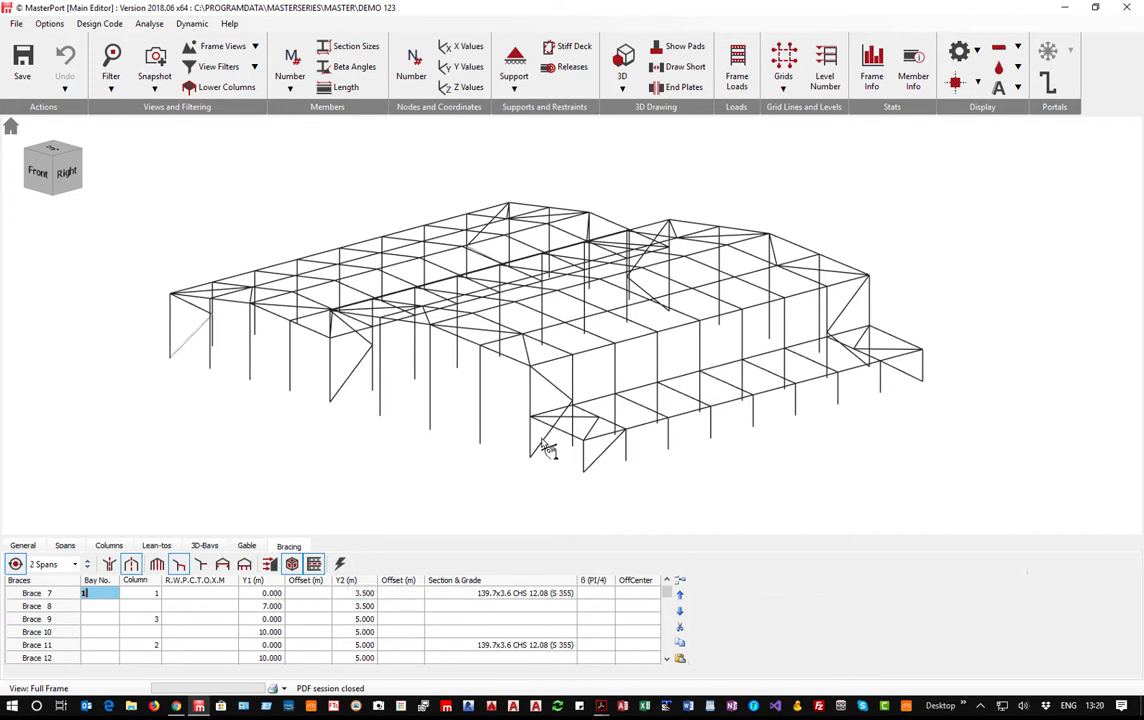
click(341, 566)
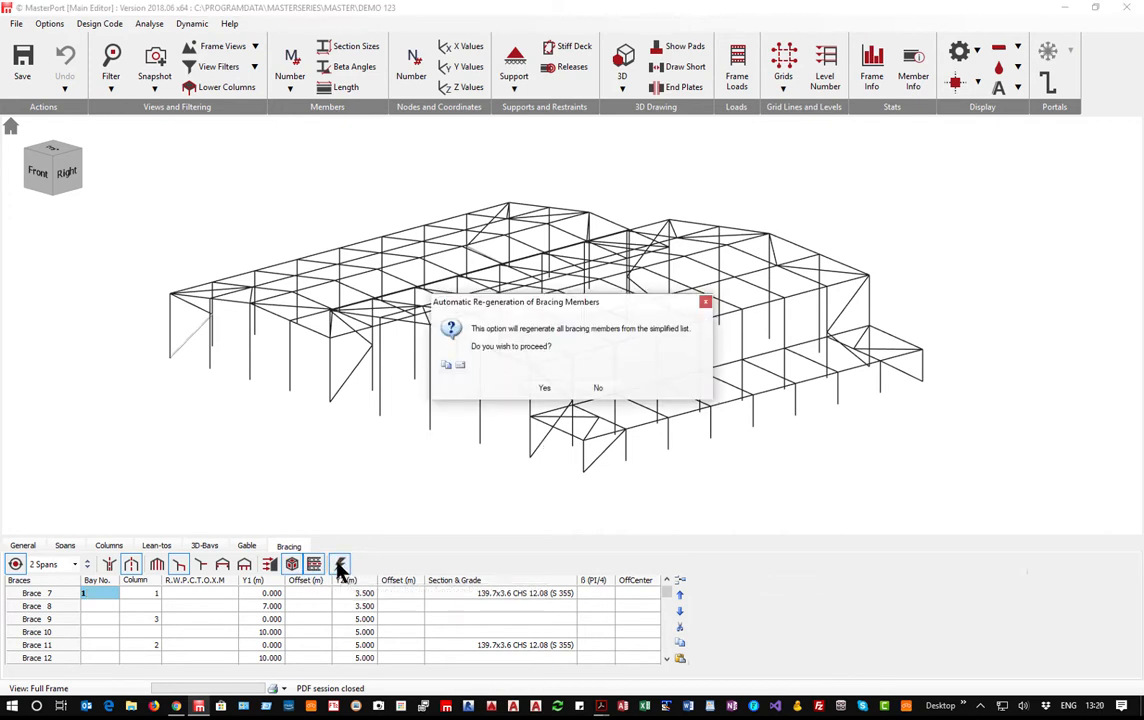
click(544, 389)
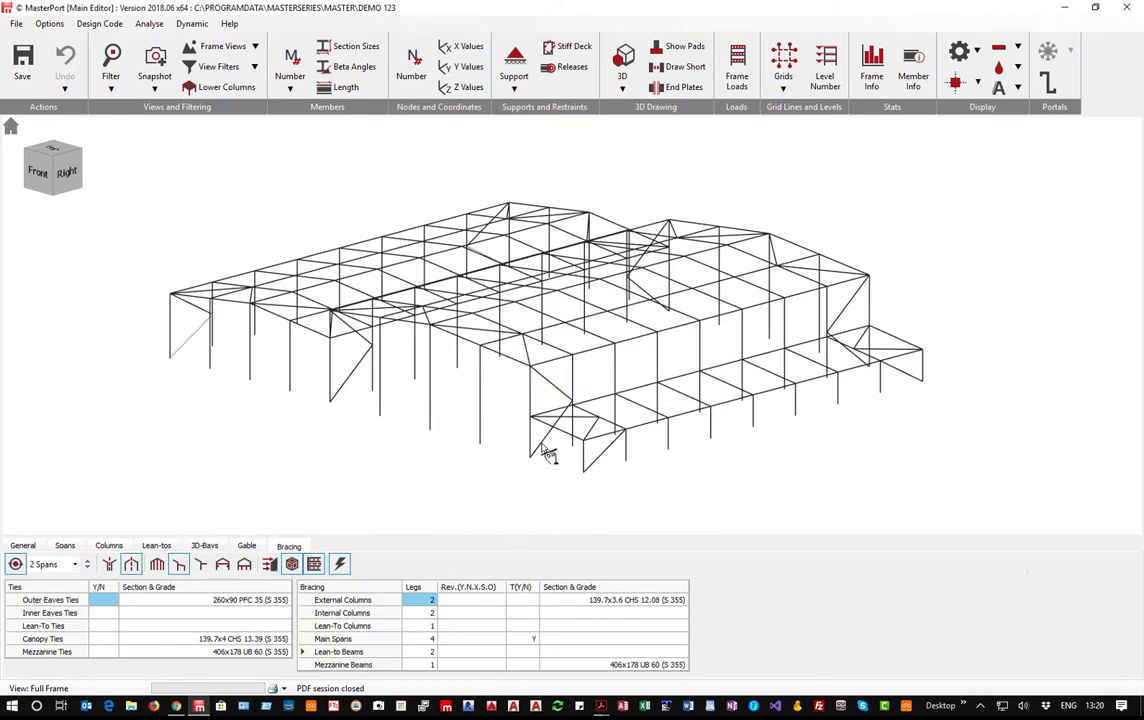
Set the number of bracing legs to 3 for both the external columns and the internal columns.
click(414, 601)
text(2)
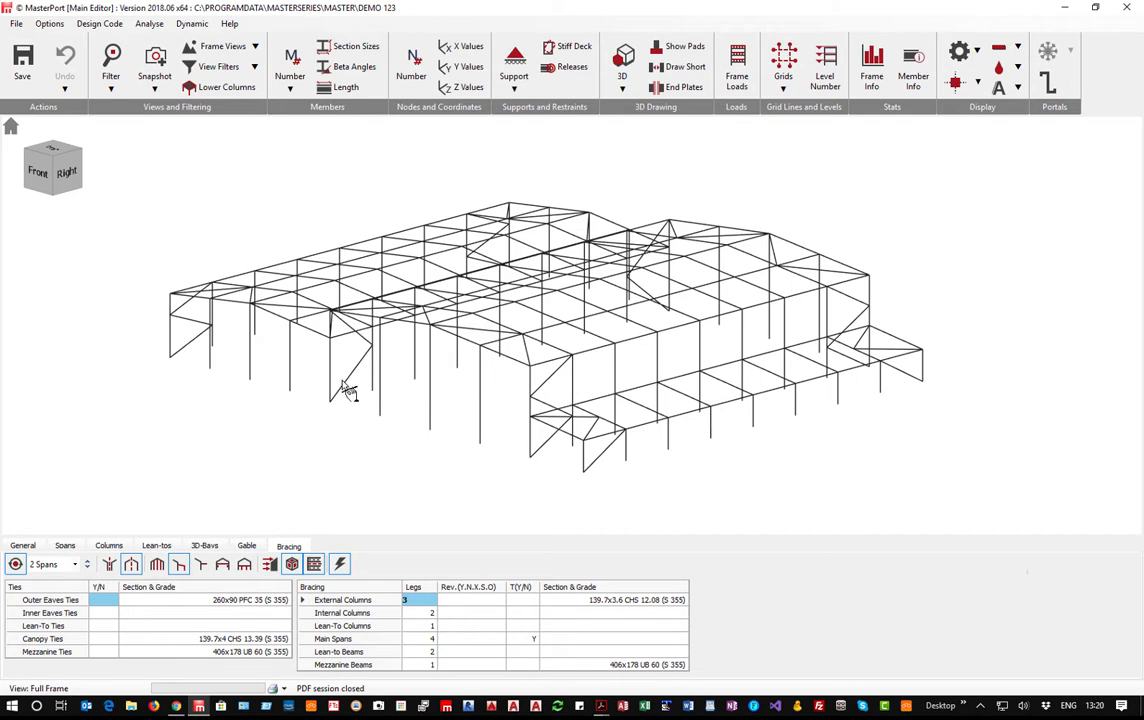
key(Down)
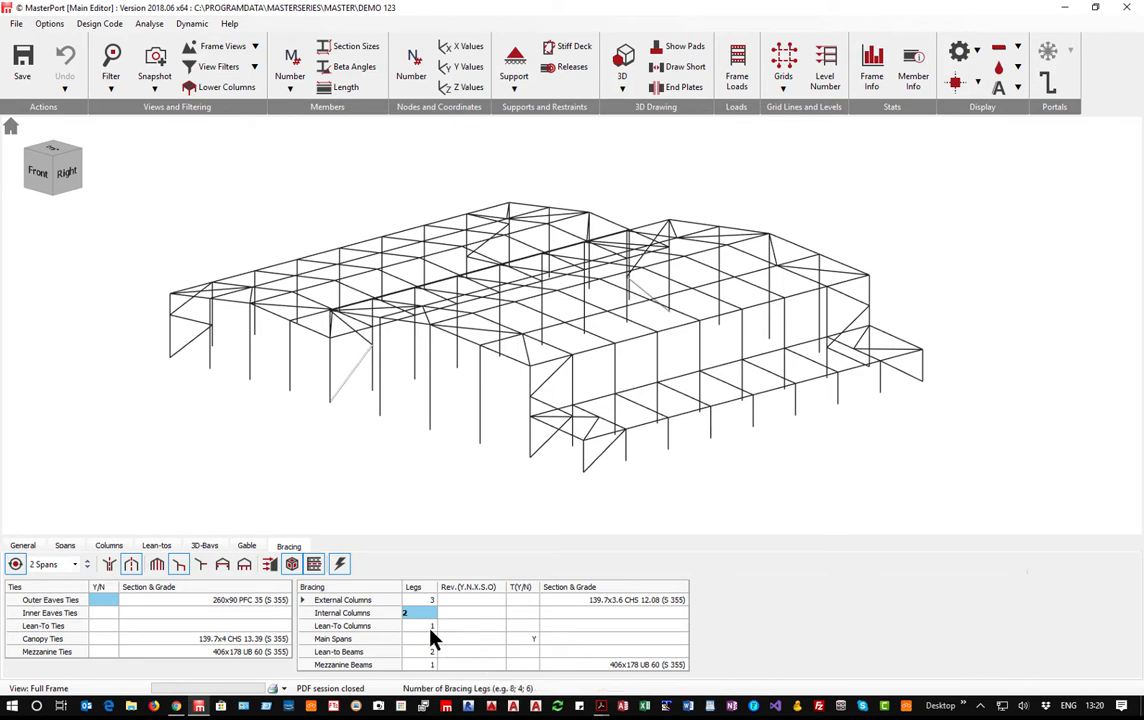
key(Delete)
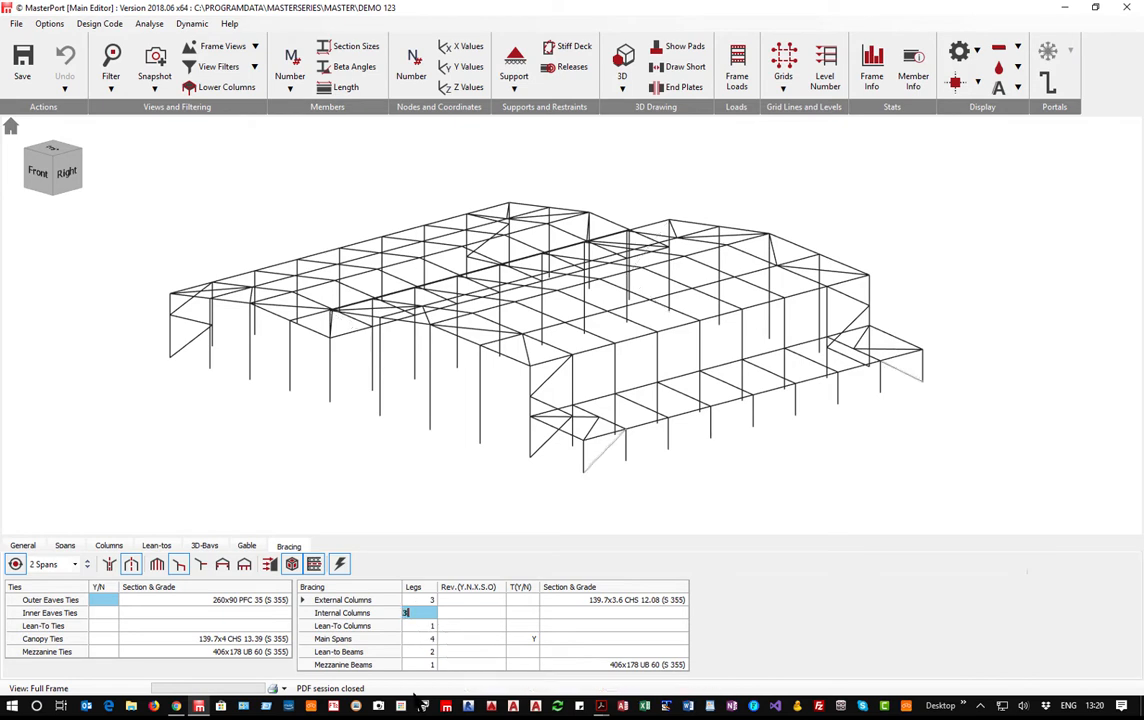
Switch to the detailed bracing list and set Y2 of brace 10 on column 3 to 4.5 m, checking the node heights.
click(338, 563)
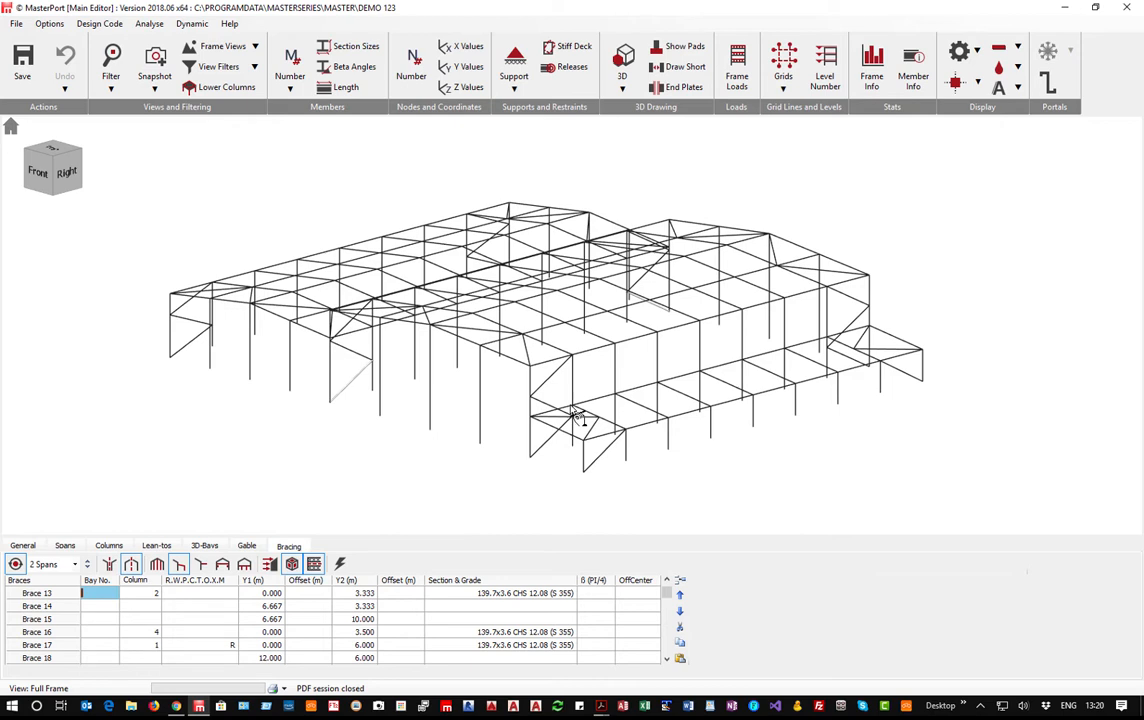
click(555, 446)
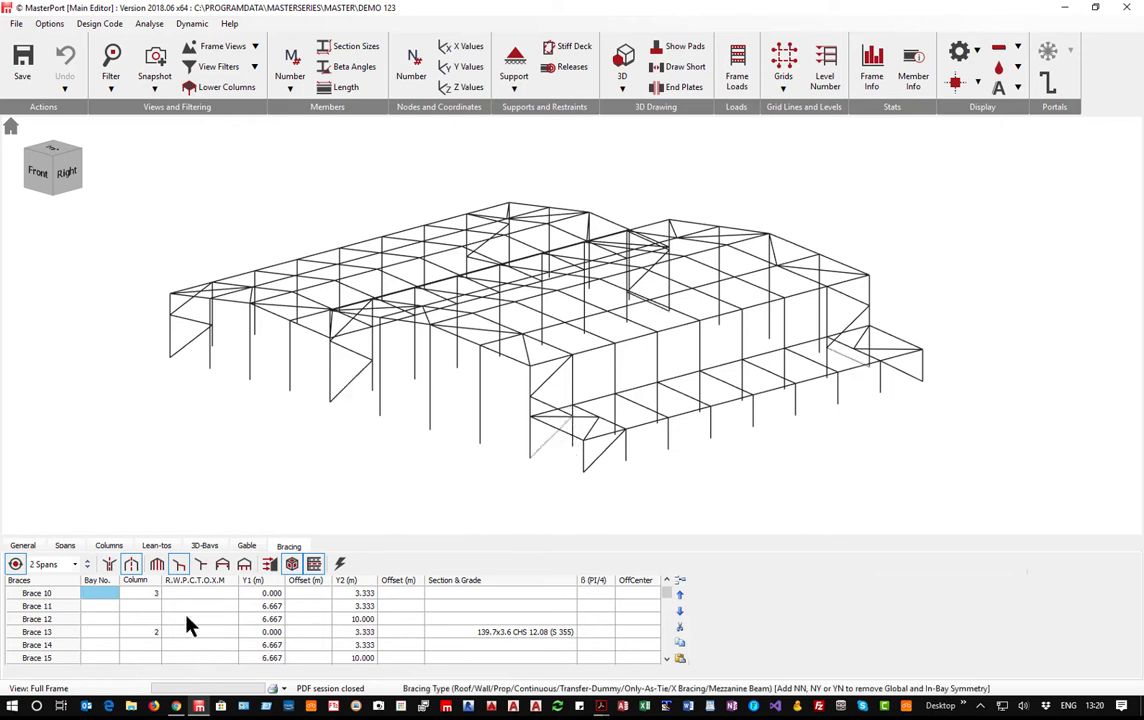
click(352, 594)
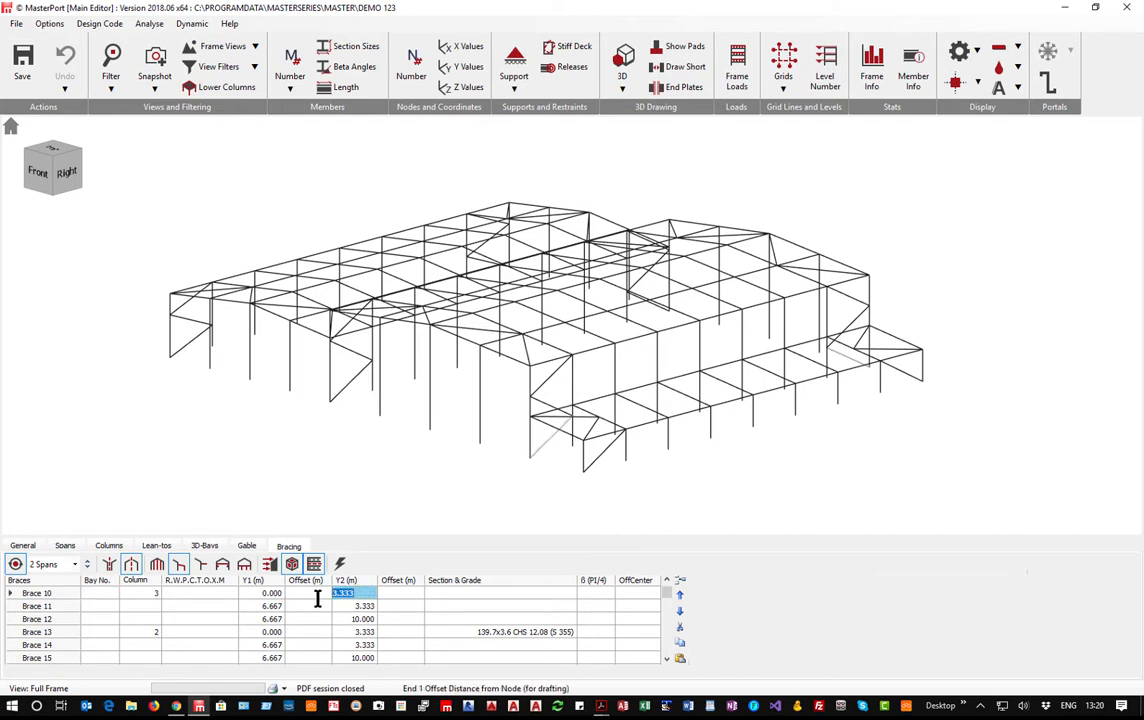
text(4.5)
scroll(595, 418, up, 5)
scroll(594, 417, up, 3)
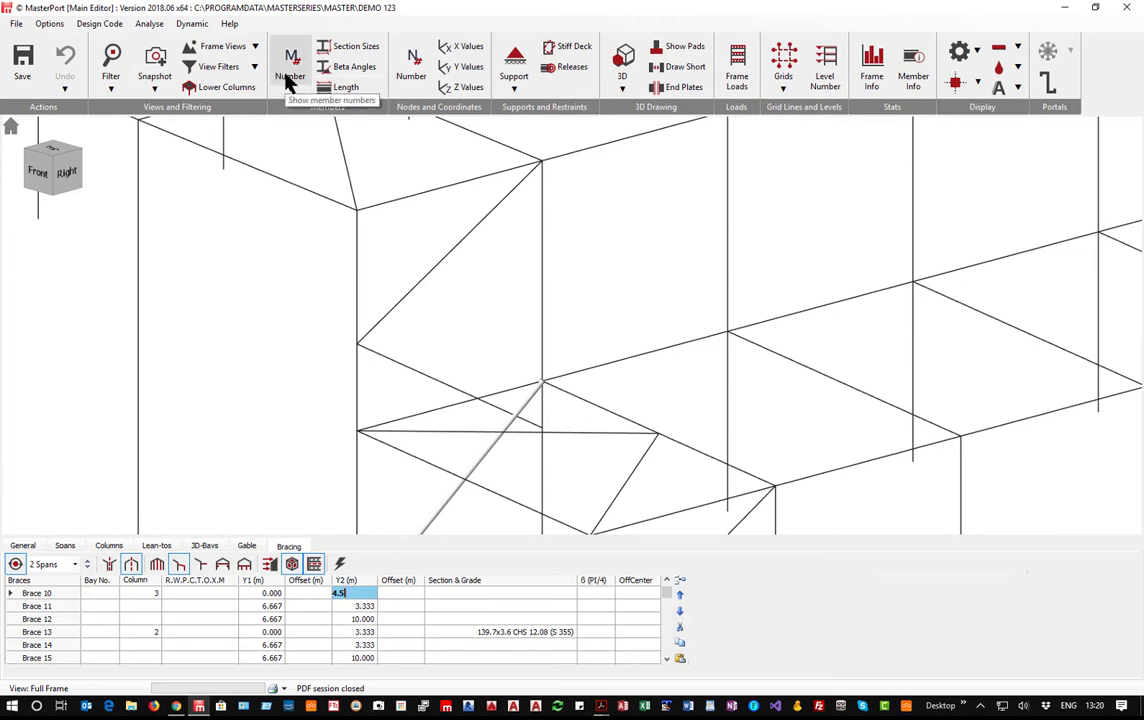
click(470, 70)
click(472, 73)
scroll(313, 257, down, 7)
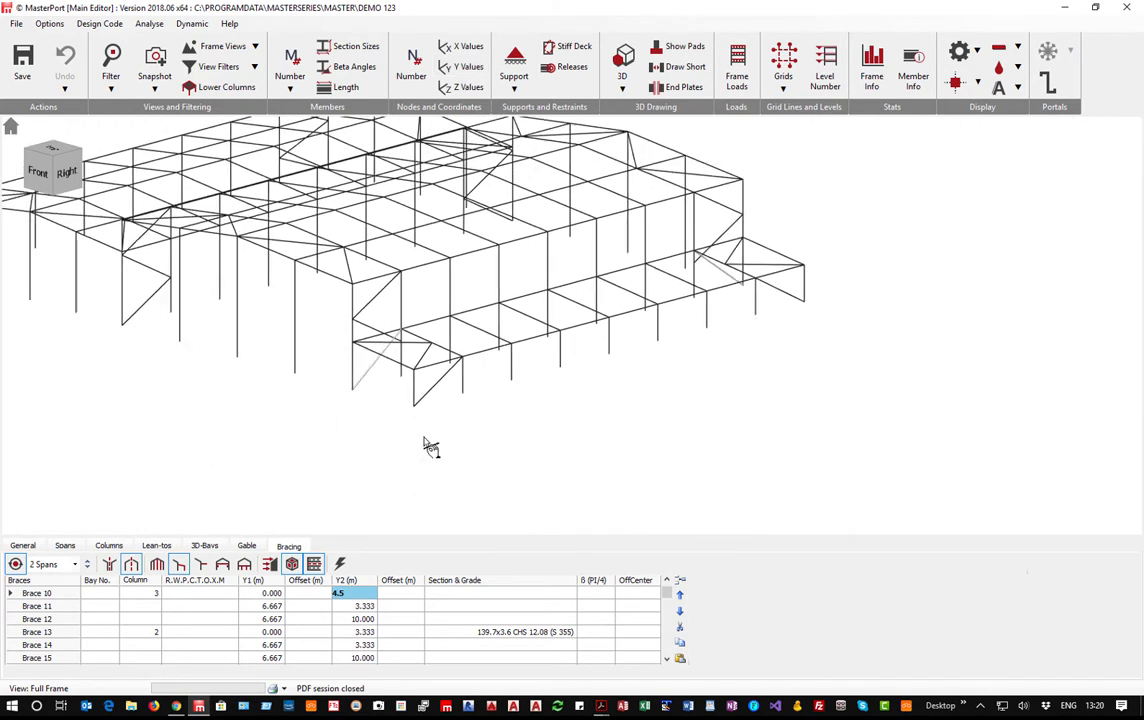
Set Y2 of brace 11 to 4.5 m so it meets brace 10 at the lean-to level.
click(352, 606)
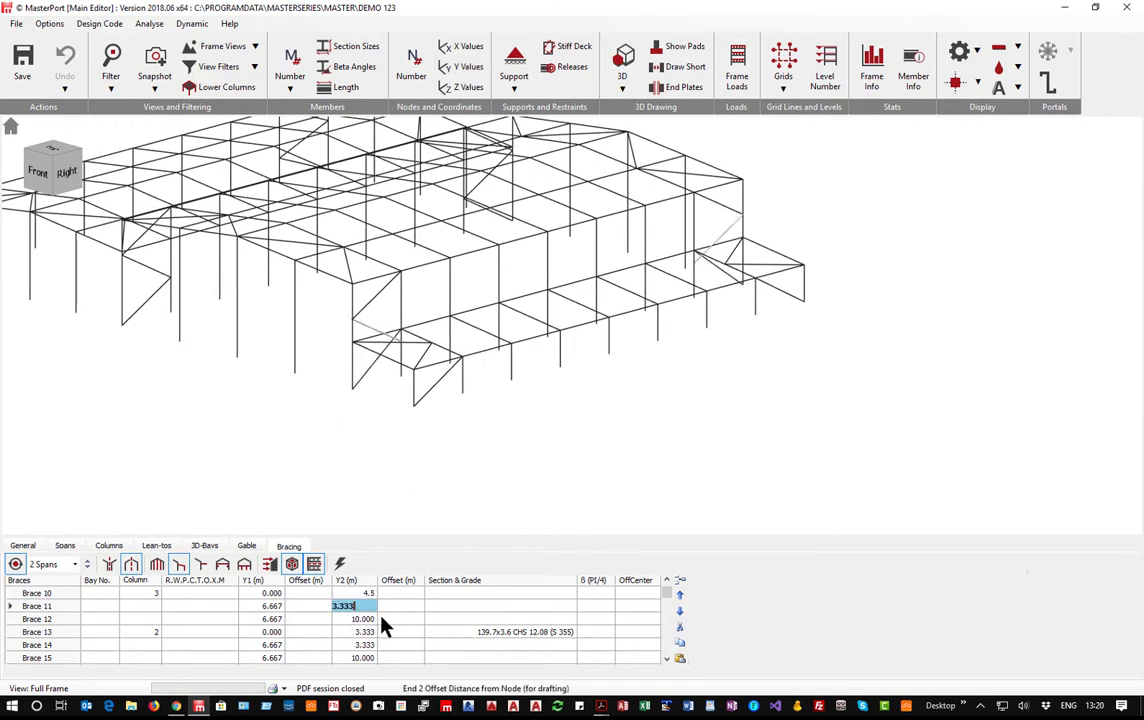
key(BackSpace)
text(4.5)
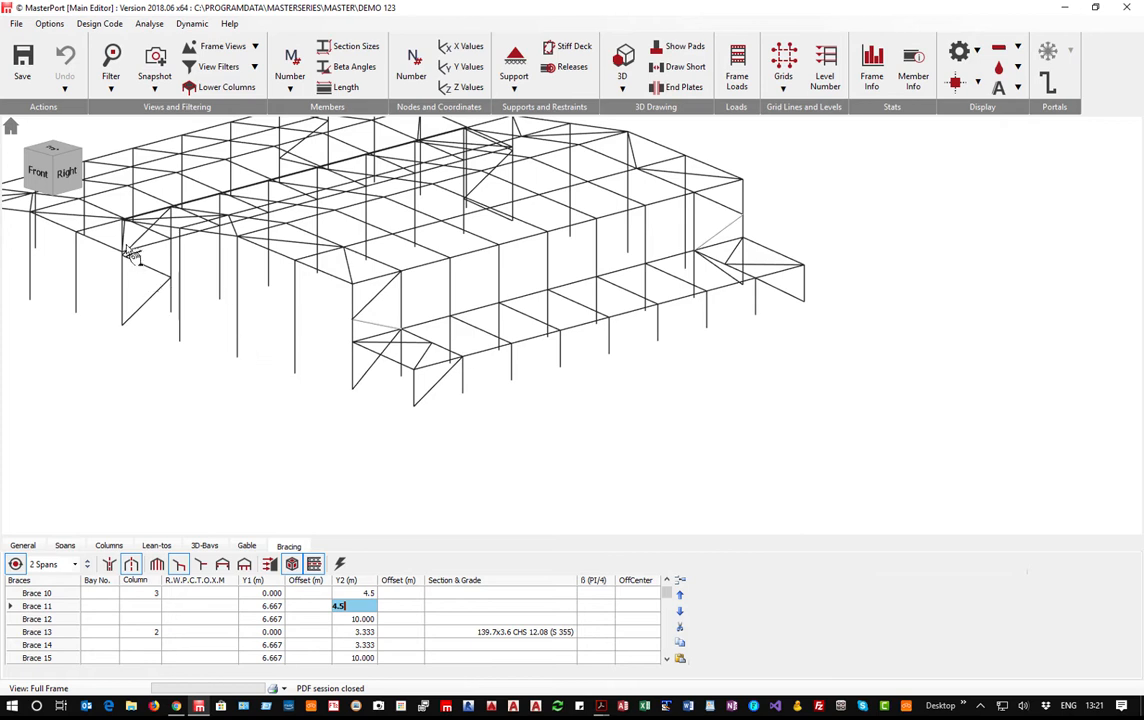
Check the node heights at the upper bracing of internal column 2, and set Y1 of braces 14 and 15 to 7 m.
middle_drag(155, 318, 408, 308)
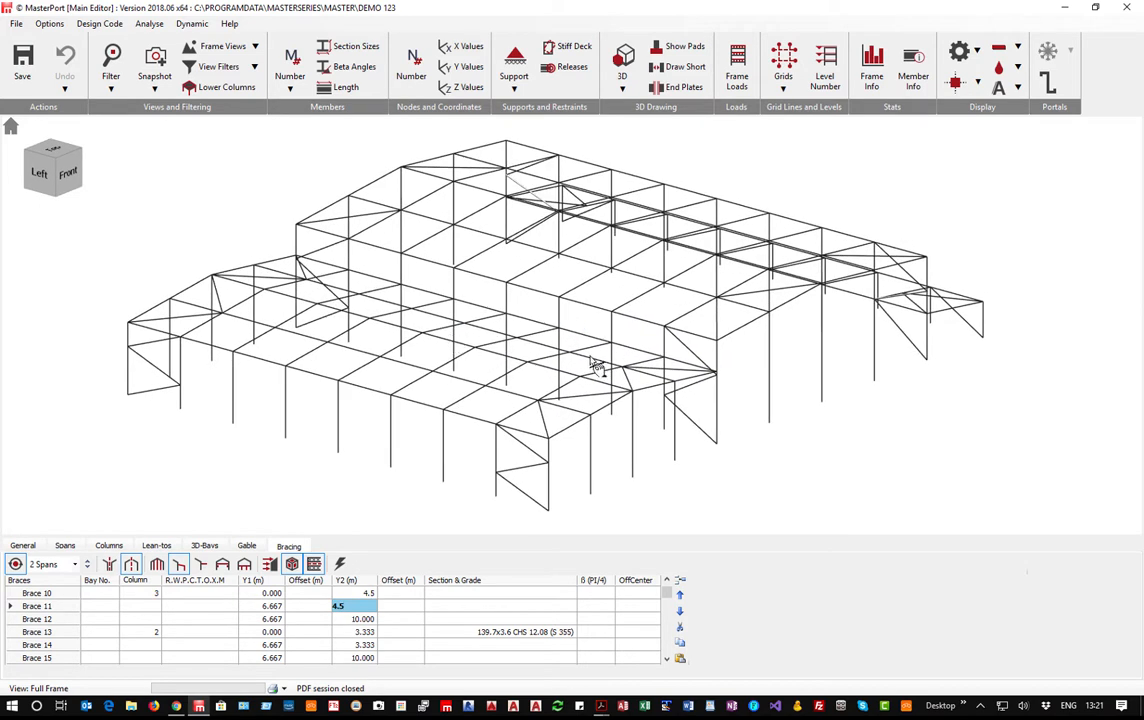
click(705, 381)
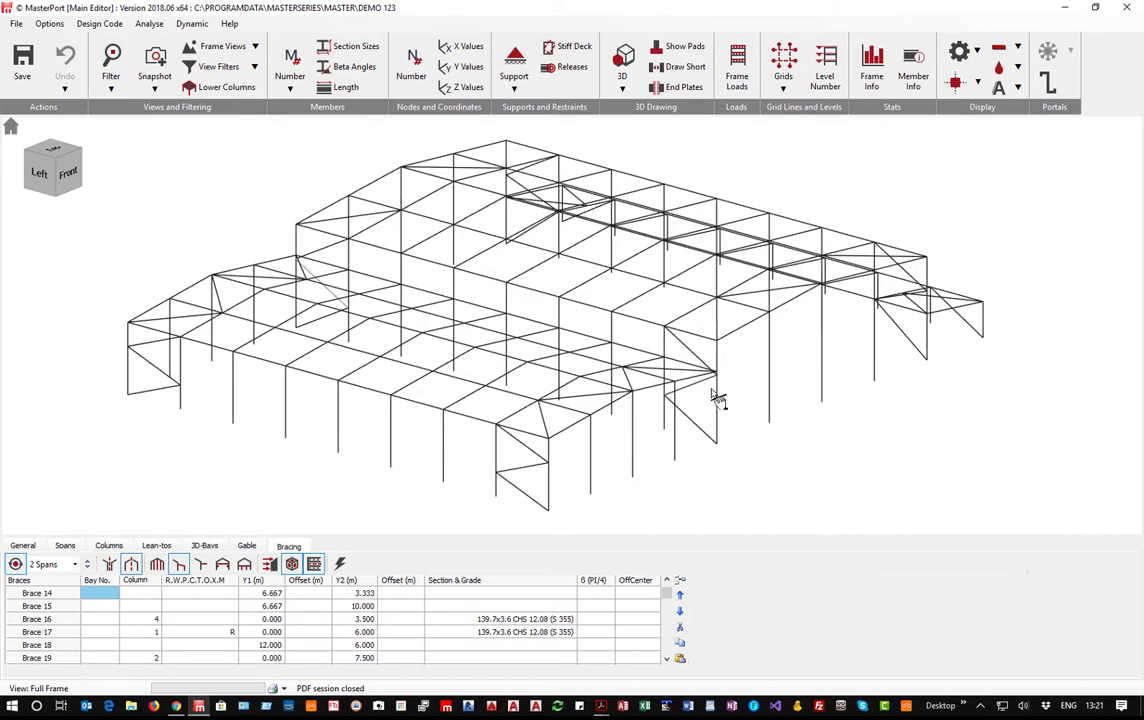
scroll(712, 397, up, 5)
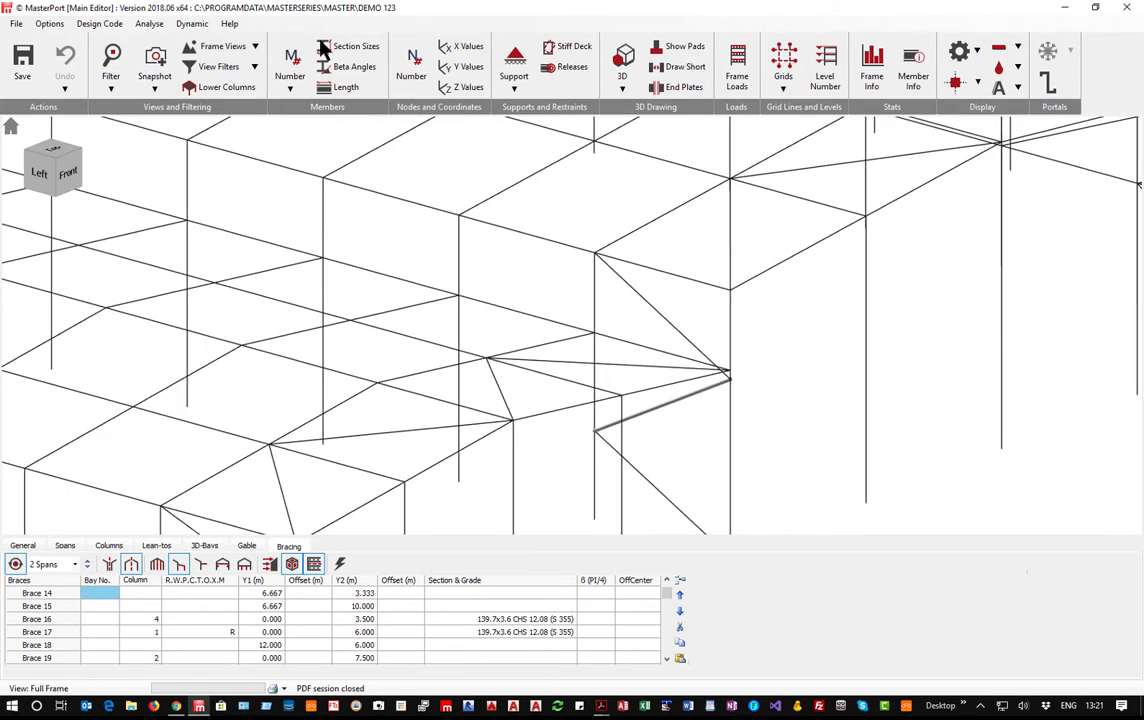
click(466, 68)
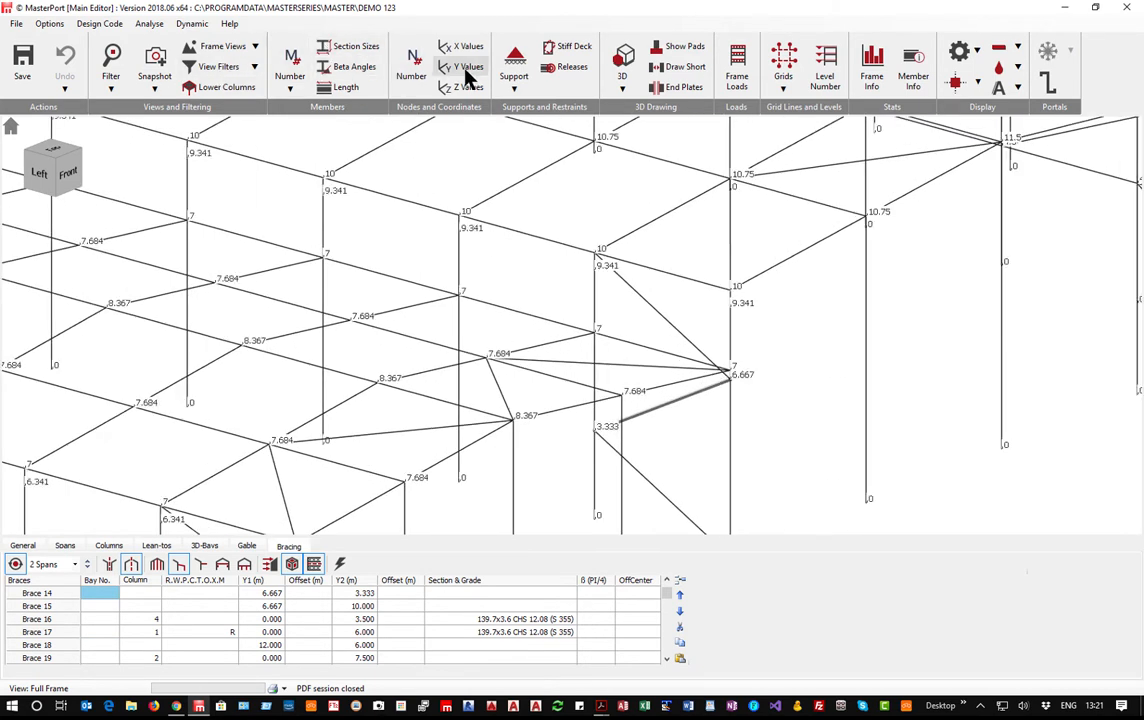
click(464, 70)
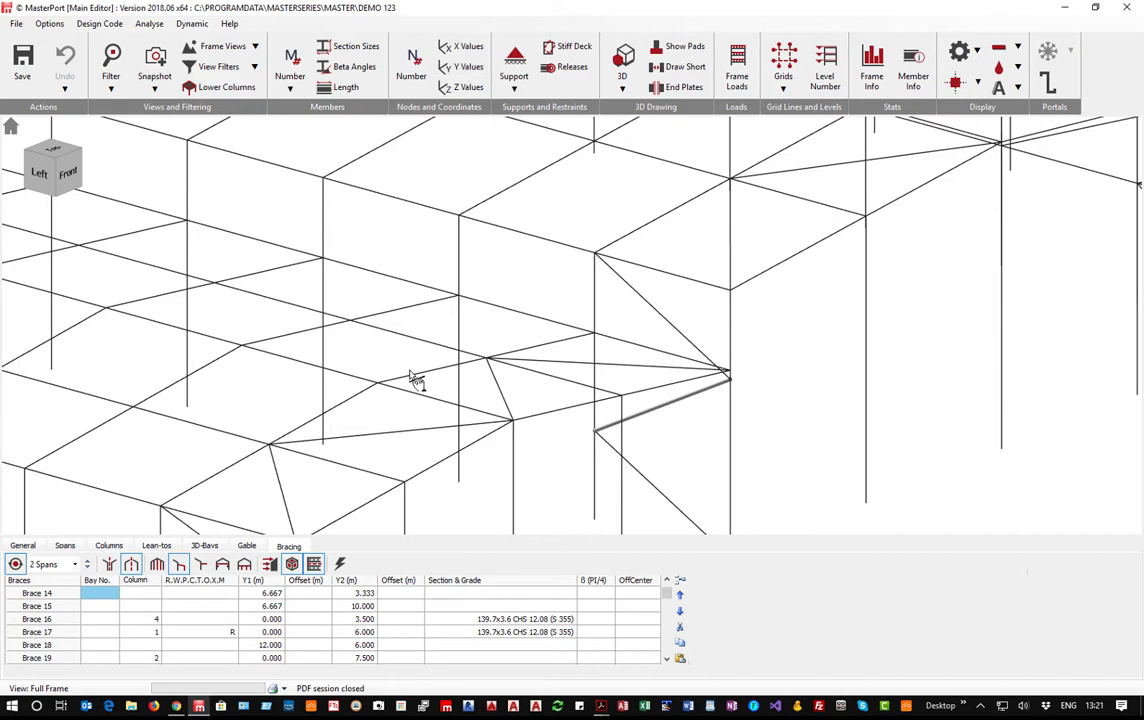
click(267, 597)
text(7)
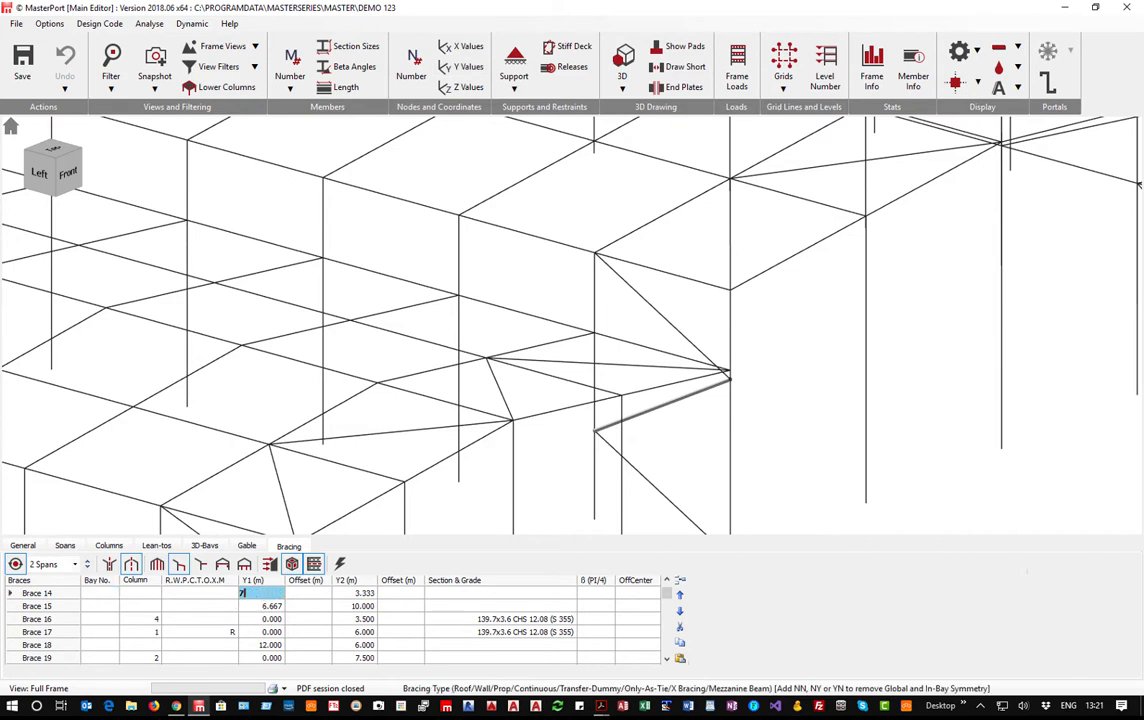
key(Return)
text(7)
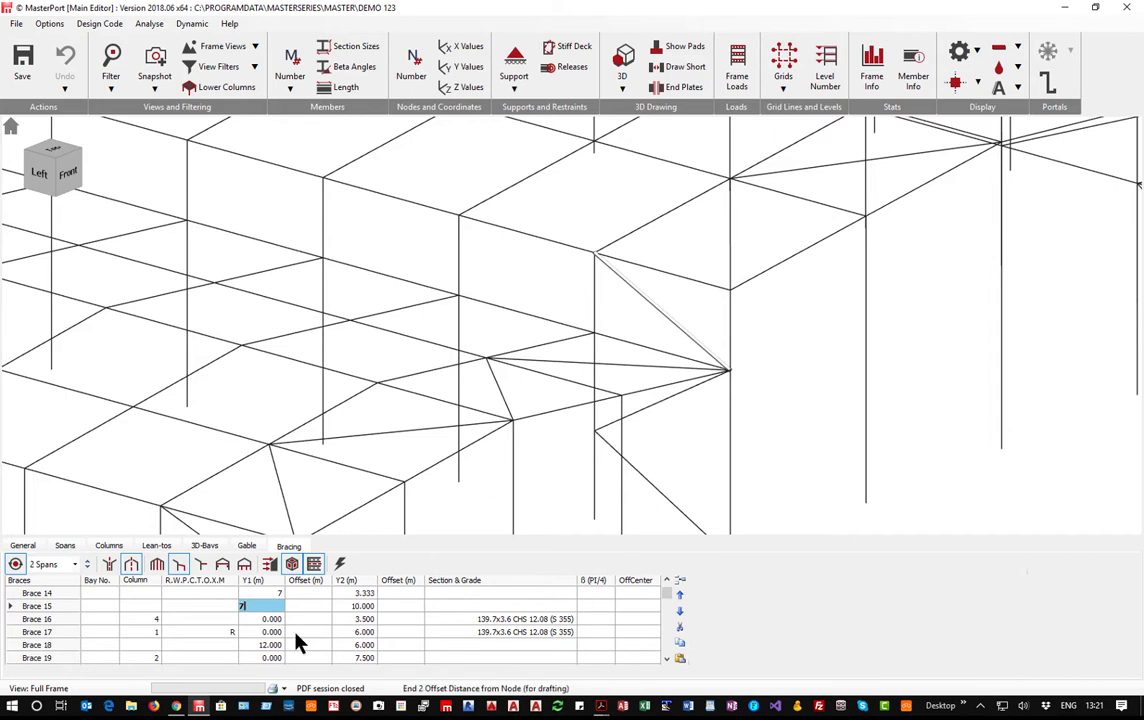
Set Y2 of braces 13 and 14 to 3.5 m, and return to the overall 3D view of the frame.
click(350, 594)
scroll(340, 597, up, 2)
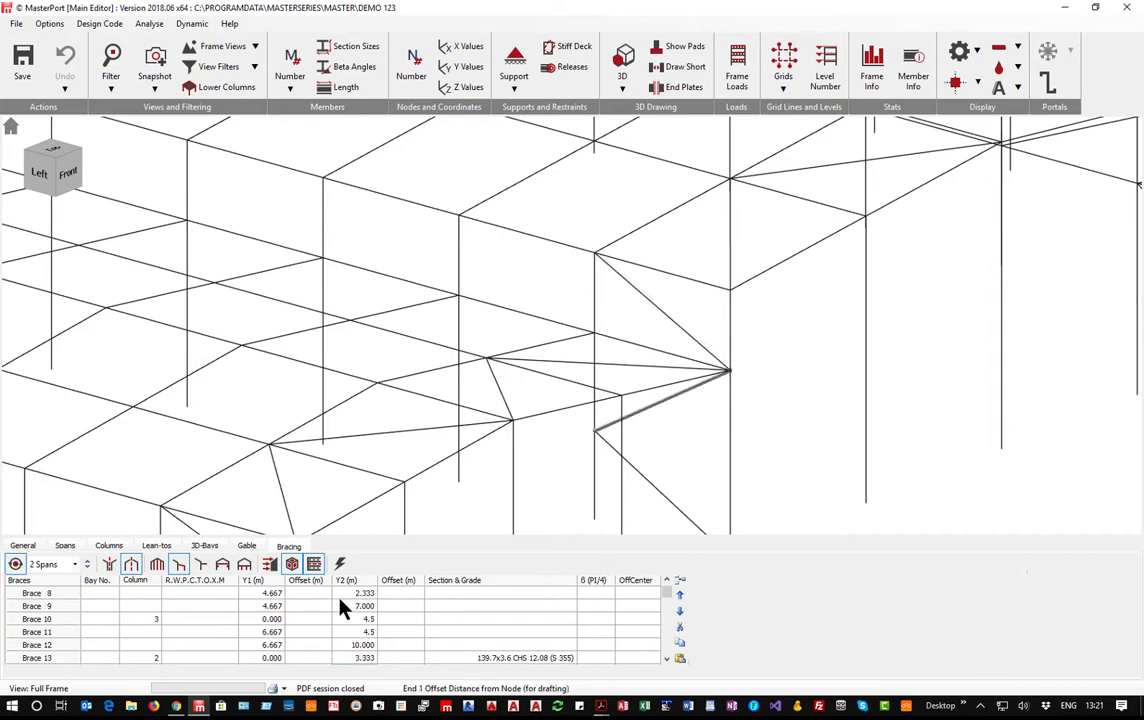
click(355, 658)
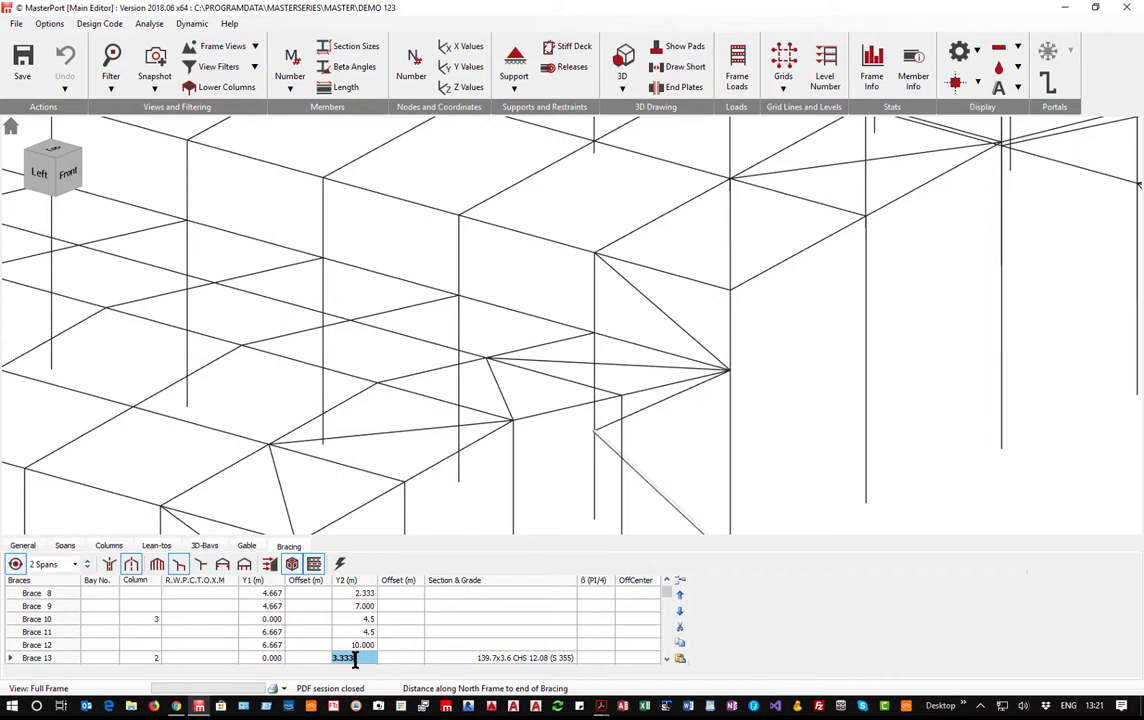
click(666, 659)
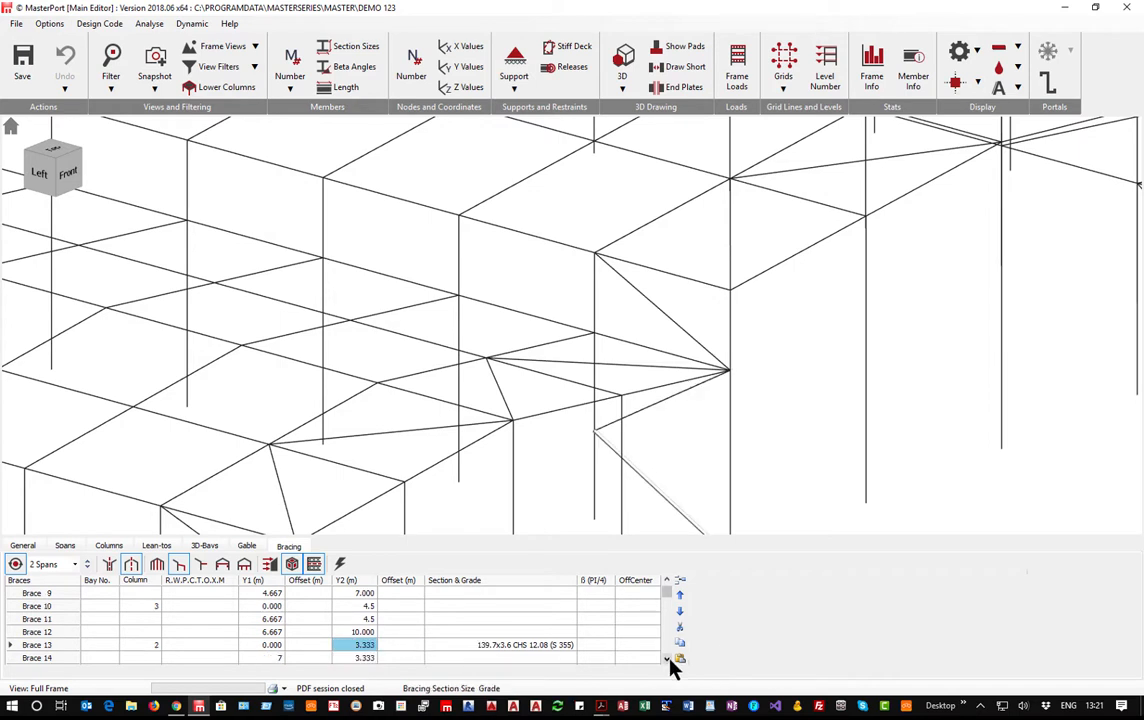
click(666, 659)
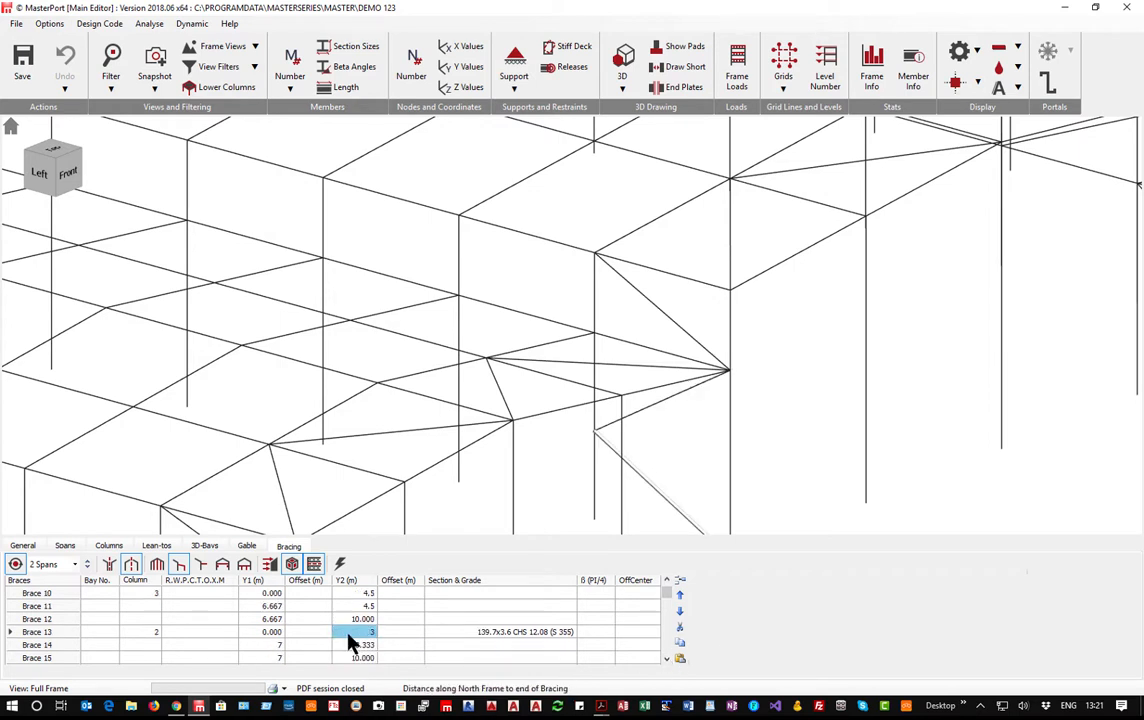
text(3.5)
key(Return)
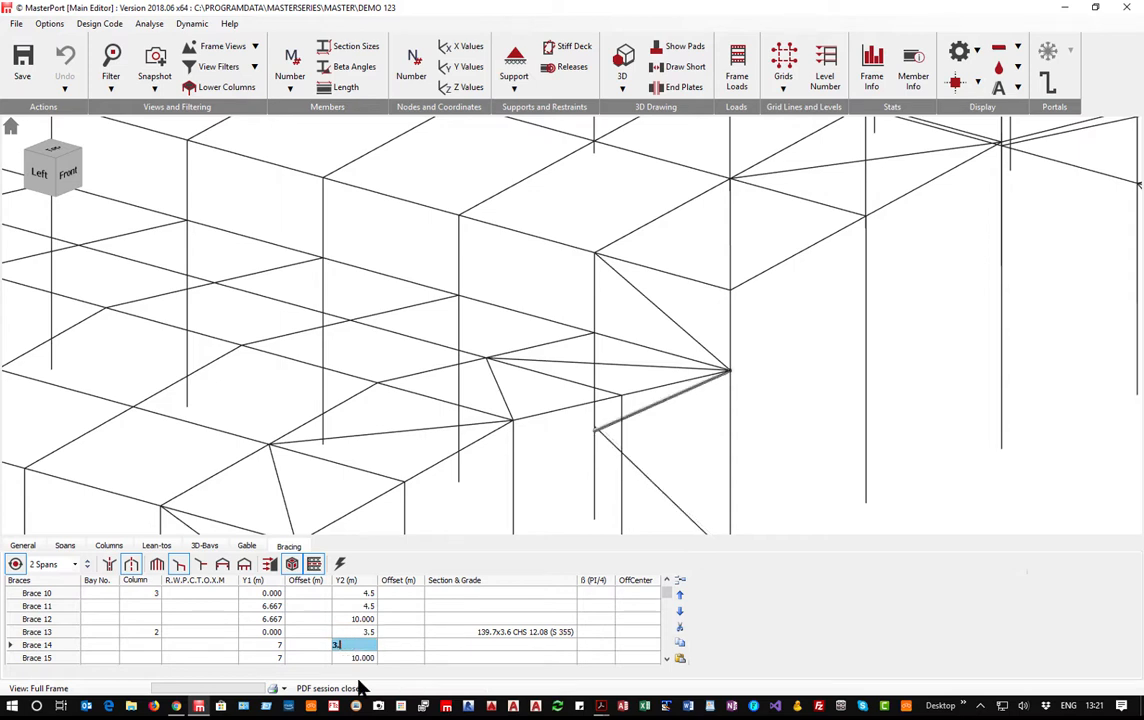
text(3.5)
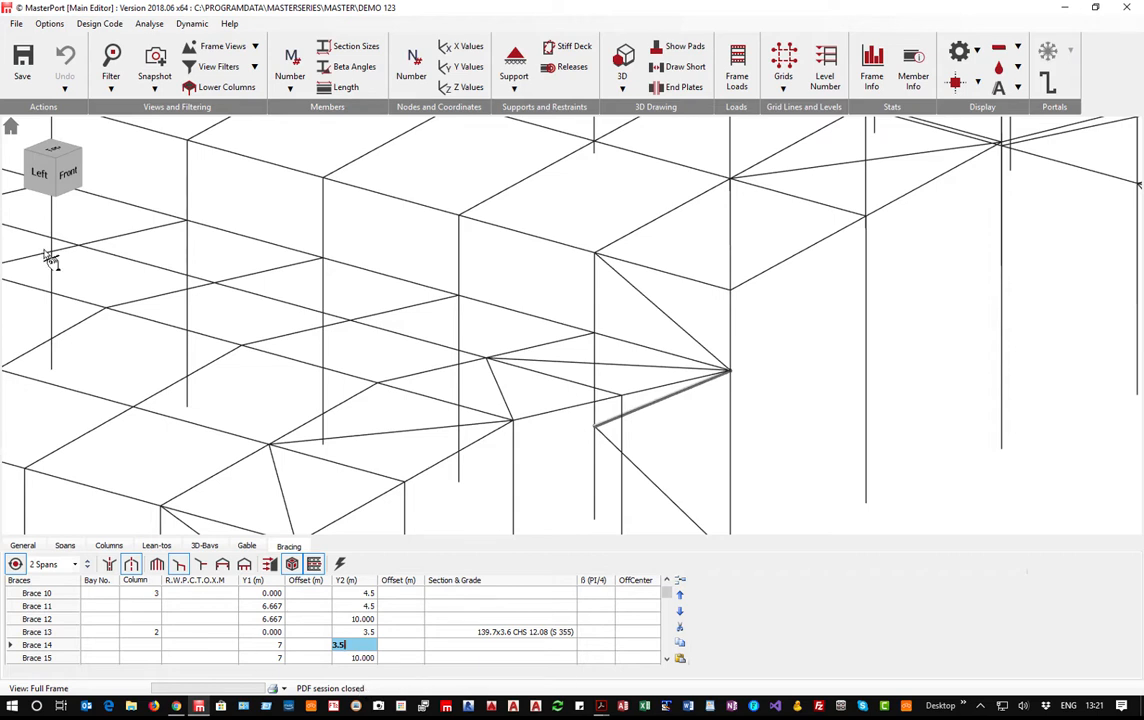
scroll(85, 165, up, 1)
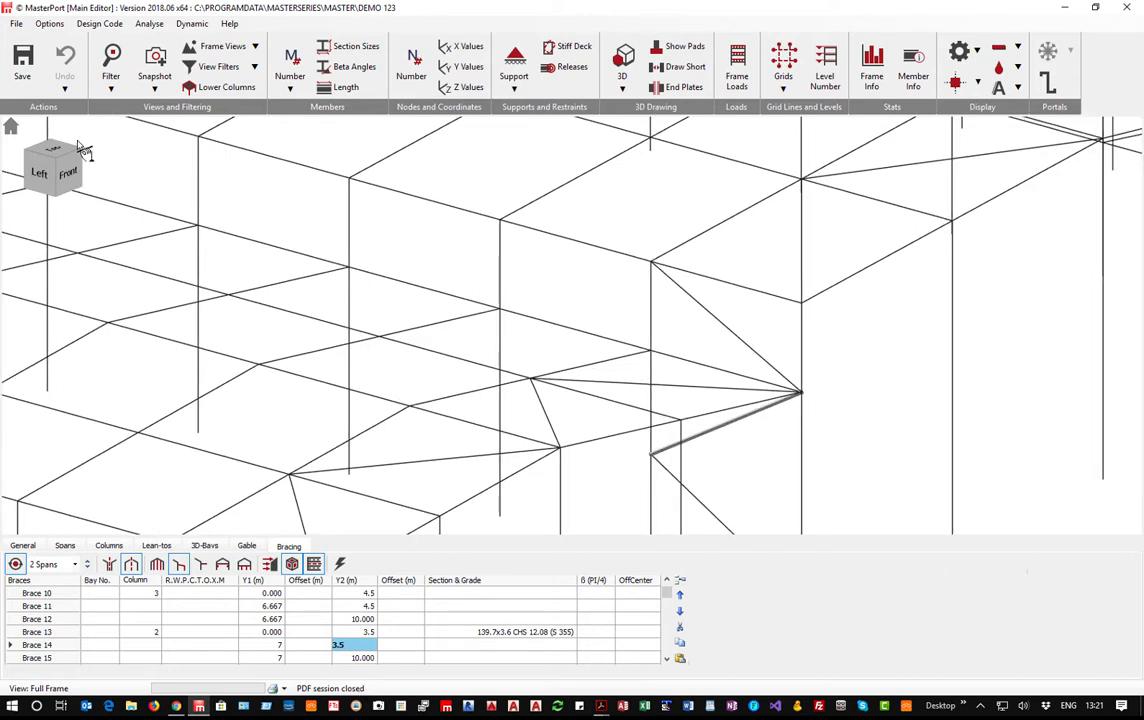
click(10, 126)
scroll(549, 470, up, 3)
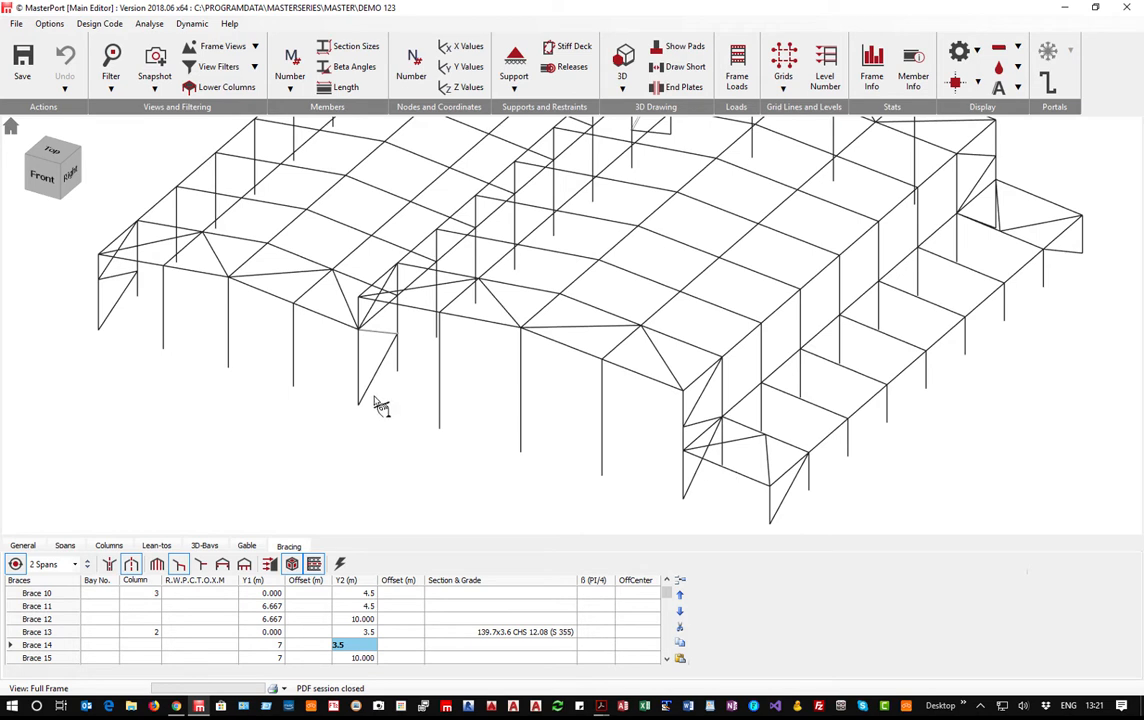
Apply wind loads on the portal frame, and review the snow zone number and site altitude data.
click(268, 566)
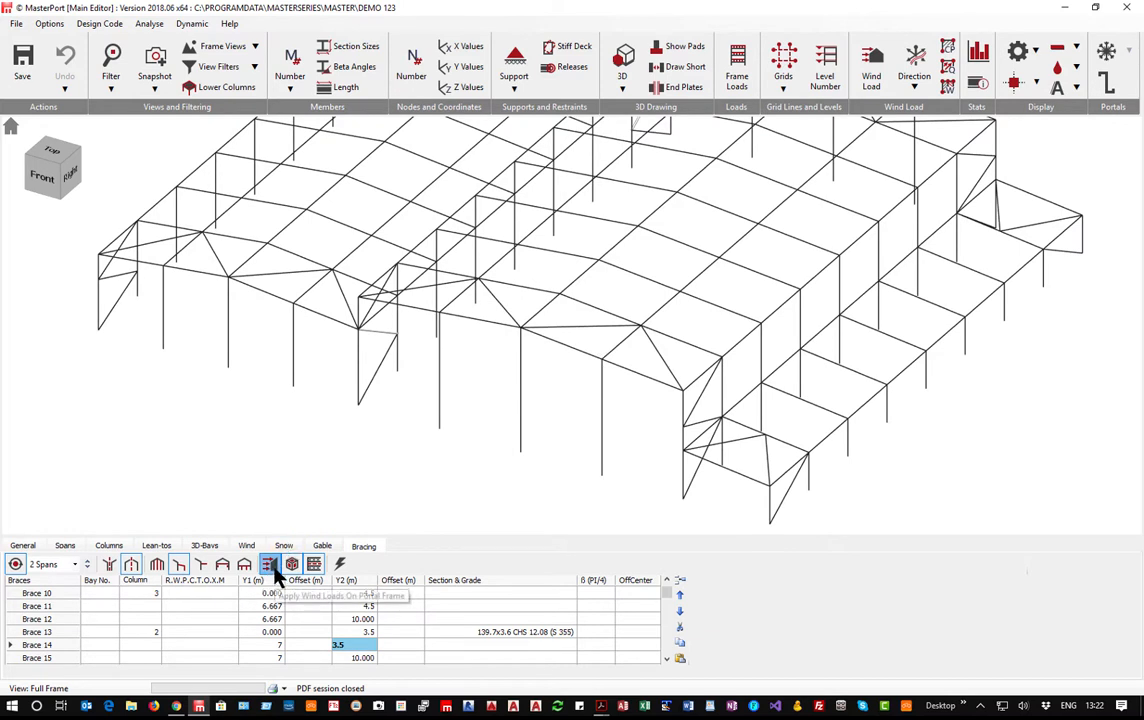
click(284, 547)
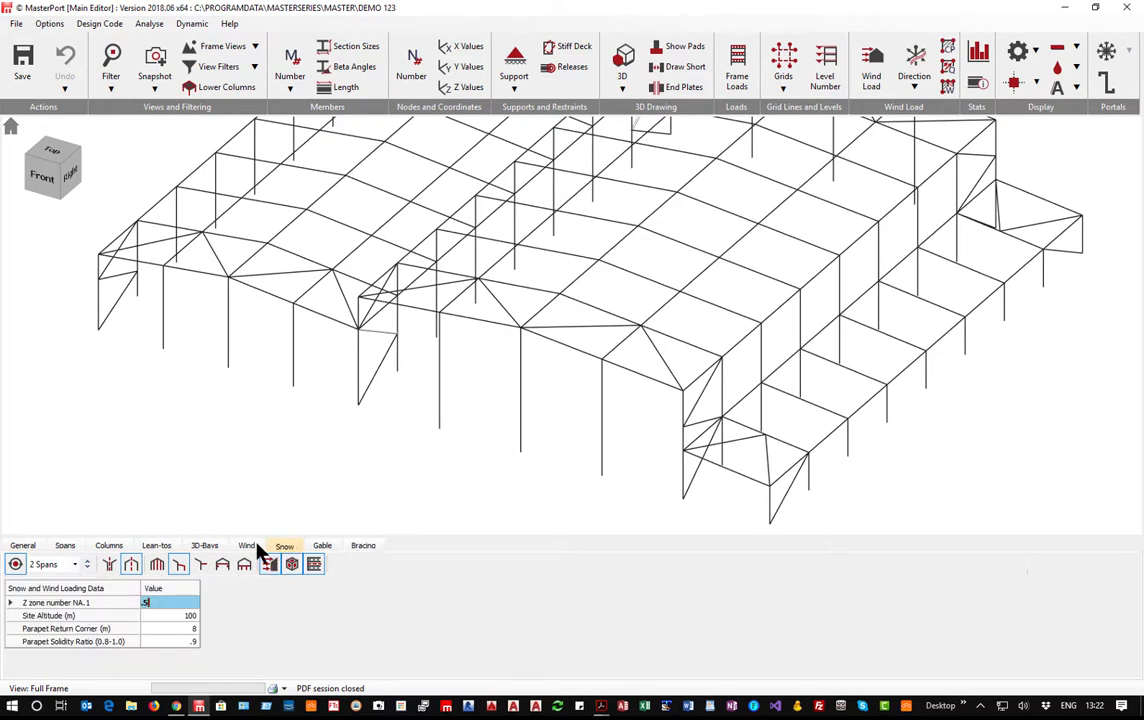
click(180, 601)
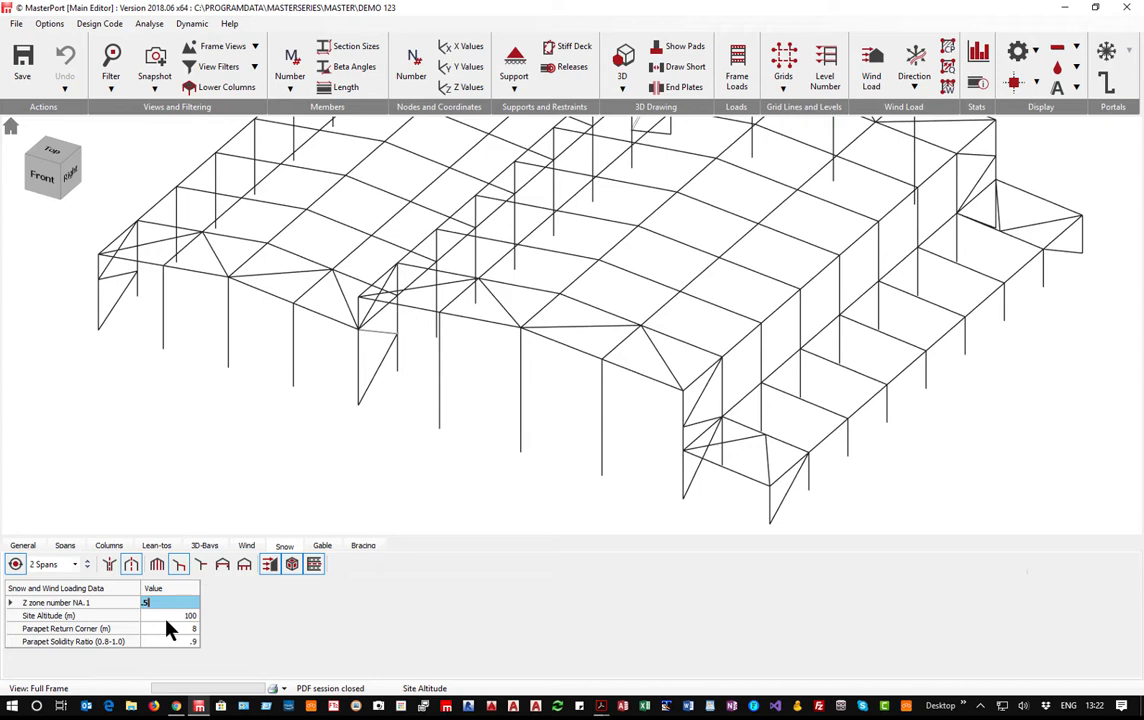
Set the internal wind pressure to Automatic, enable the MasterKey Wind q values and open the MasterKey site data for editing.
click(245, 548)
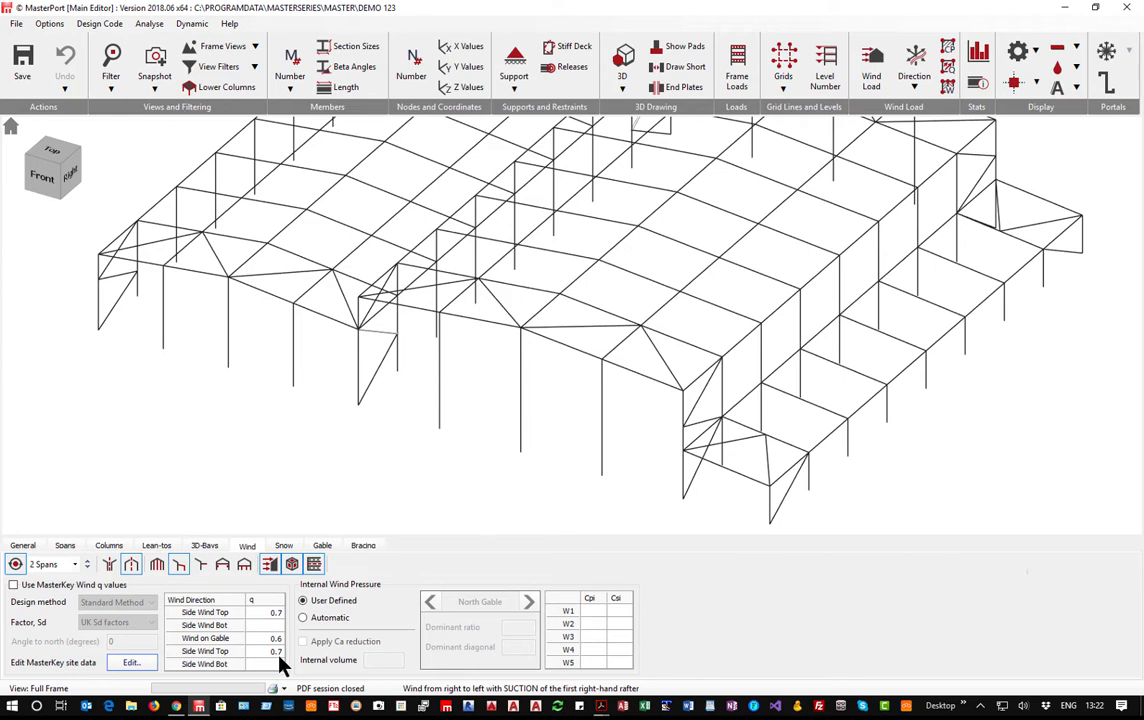
click(340, 619)
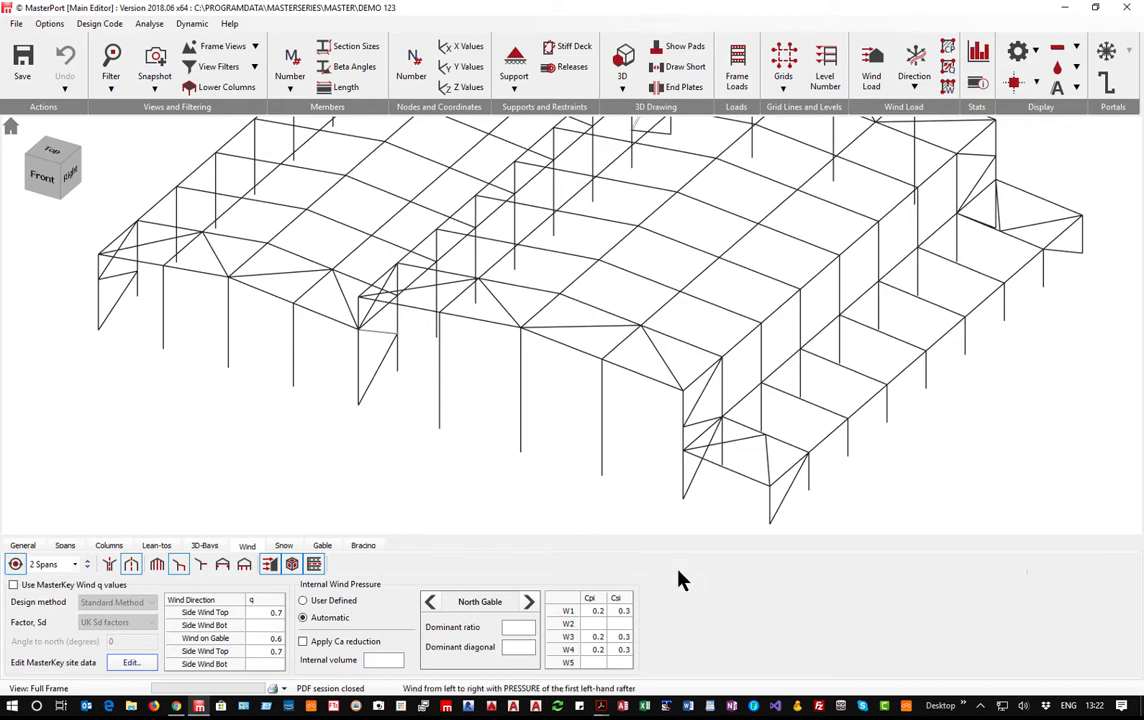
click(13, 585)
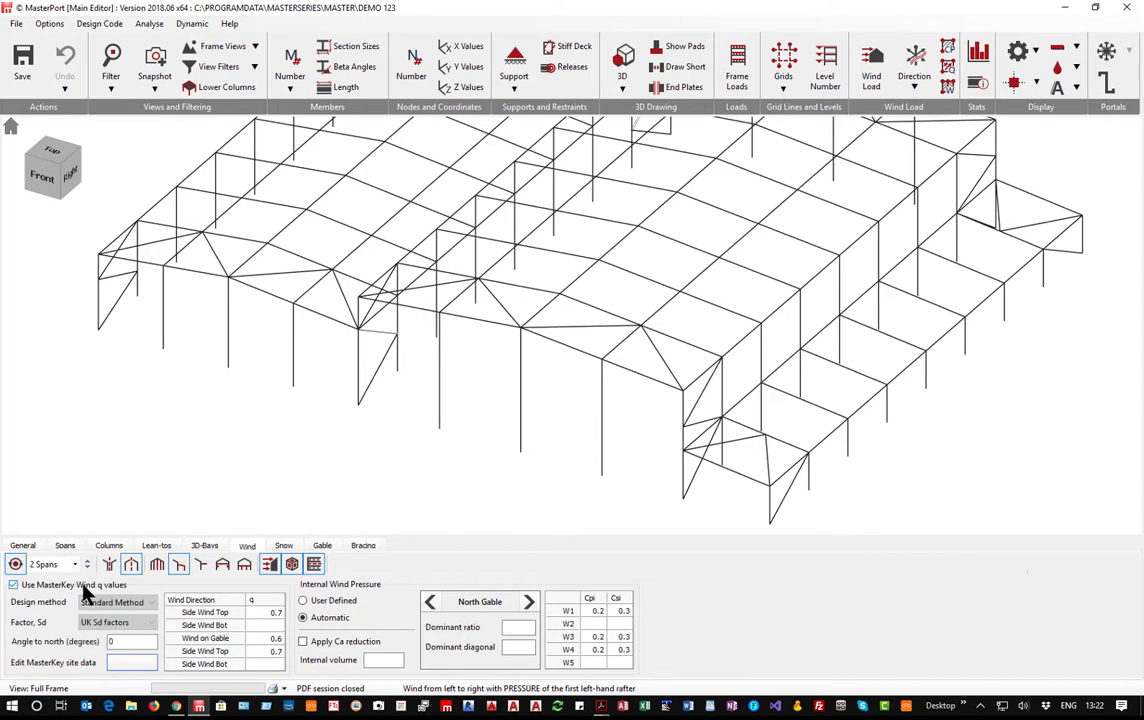
click(134, 664)
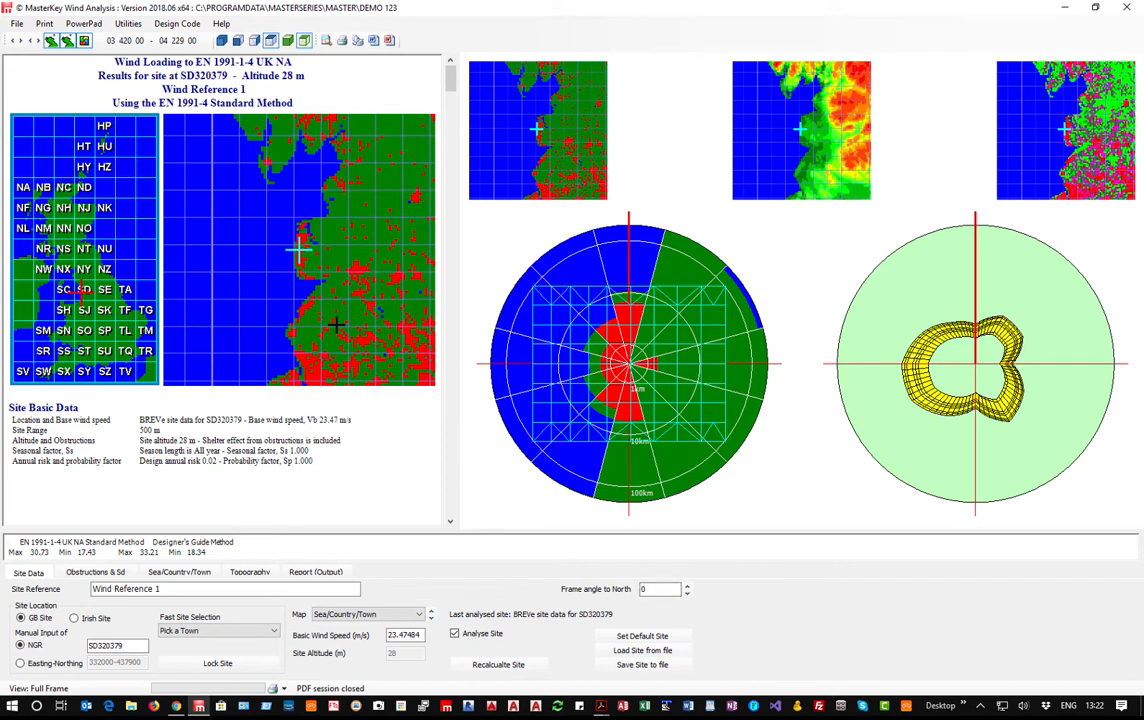
Try different site locations on the wind map, including grid squares SK and SP and a spot at SP100760.
click(329, 329)
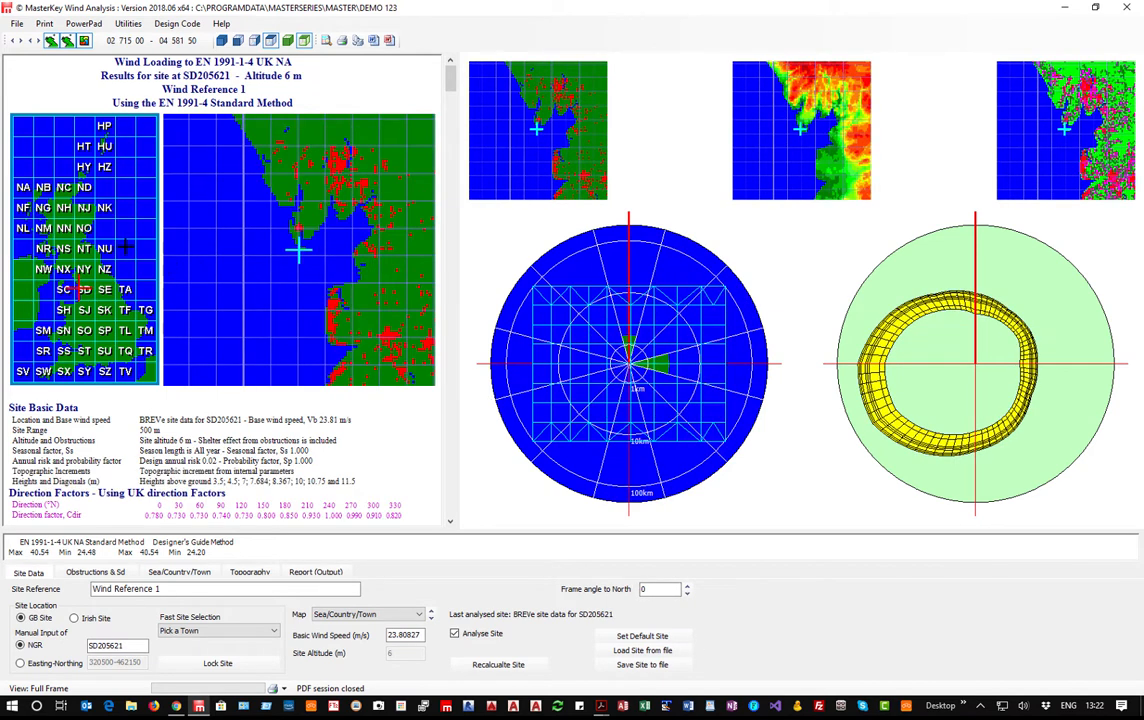
click(127, 248)
click(104, 310)
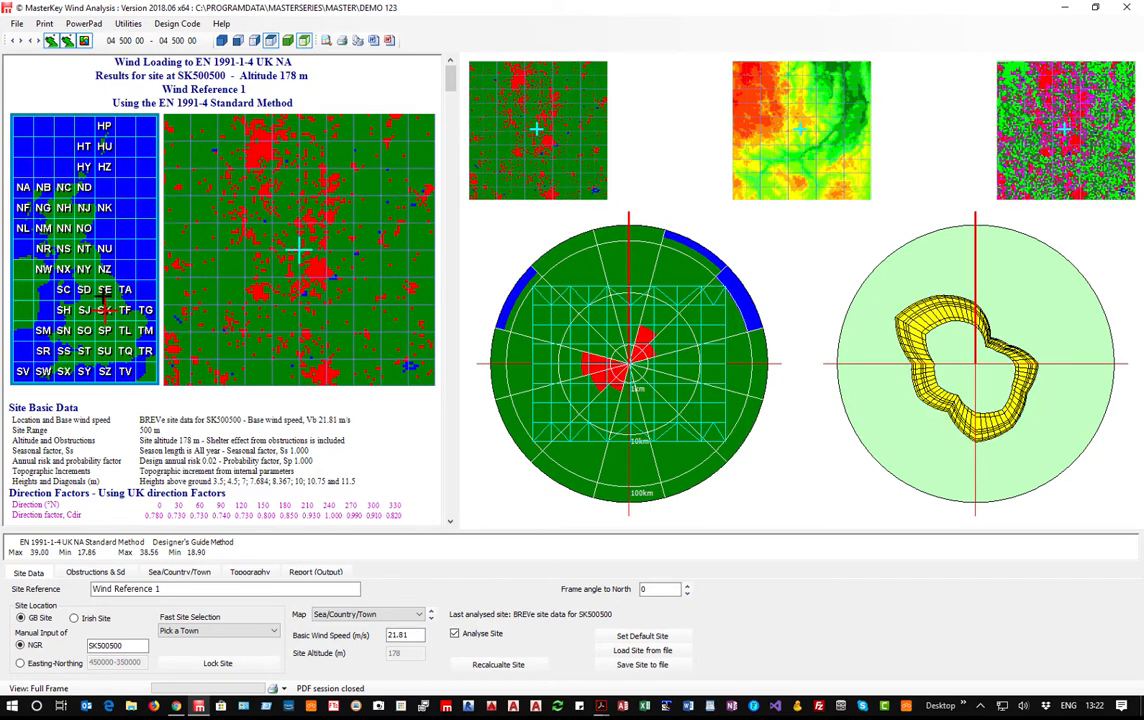
click(104, 330)
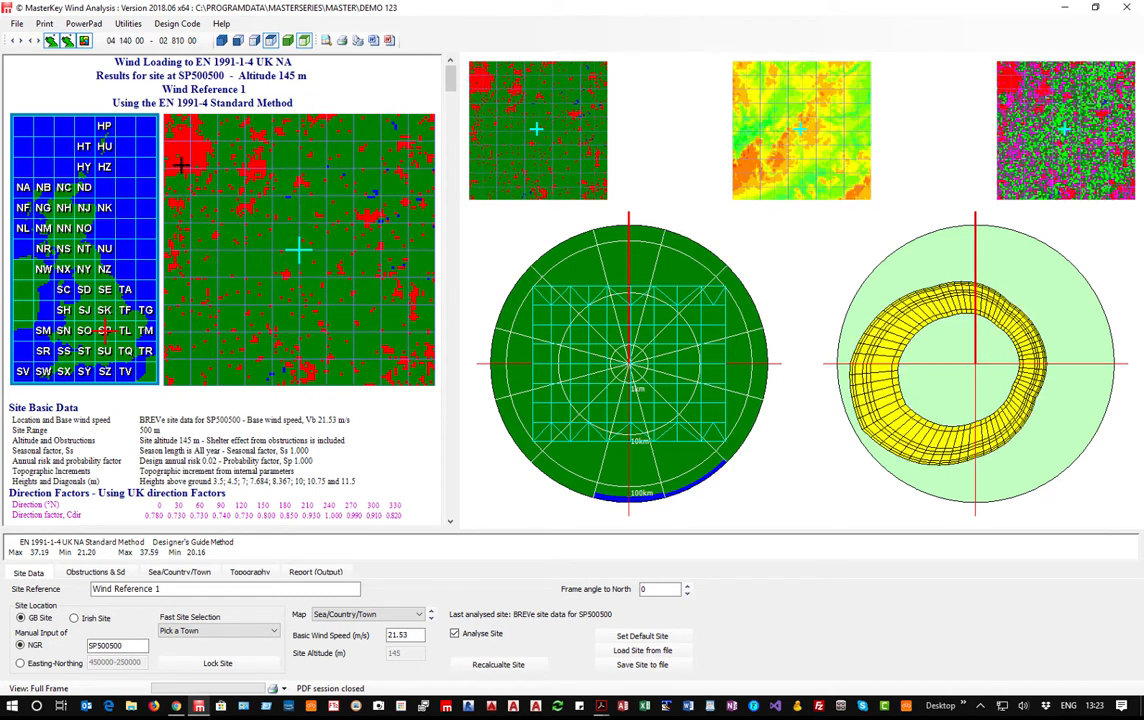
click(190, 195)
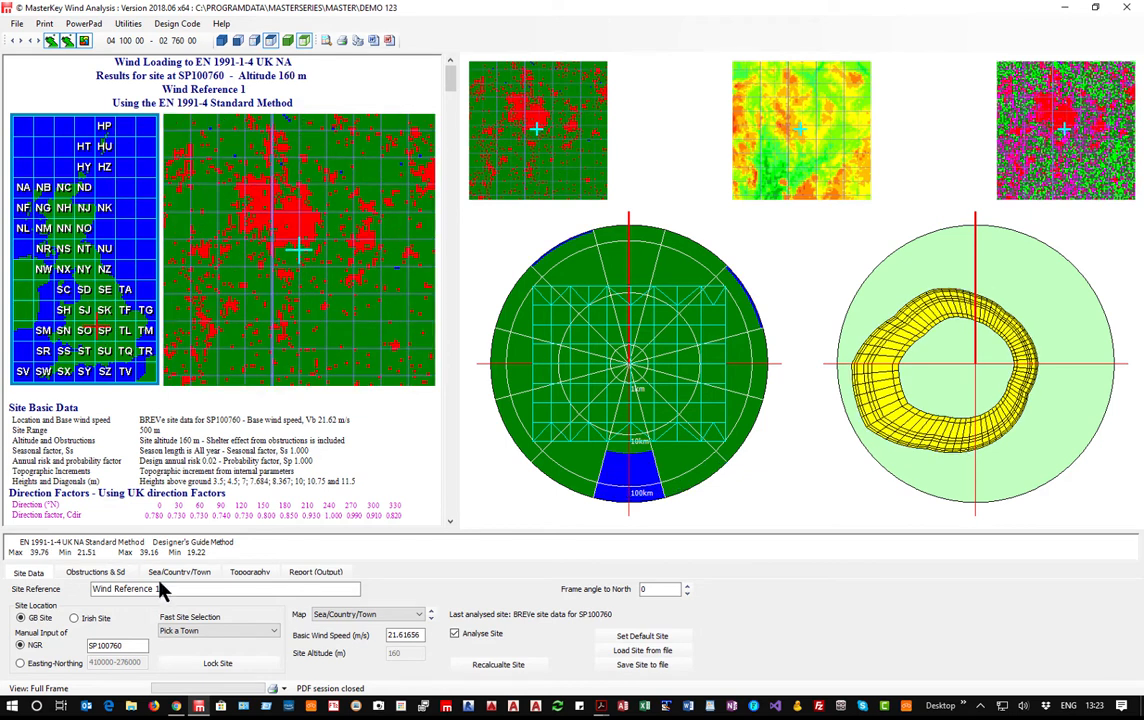
Try the Birmingham town preset as the site, and shift the location just south of the city to SP067749.
click(219, 632)
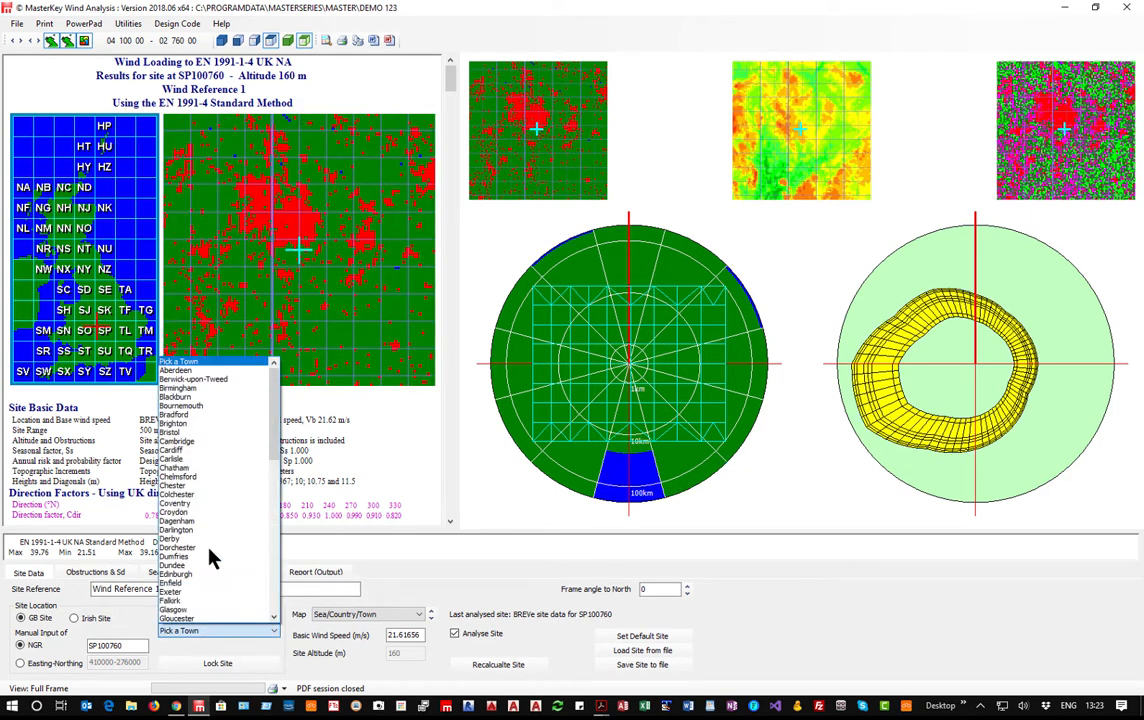
click(195, 389)
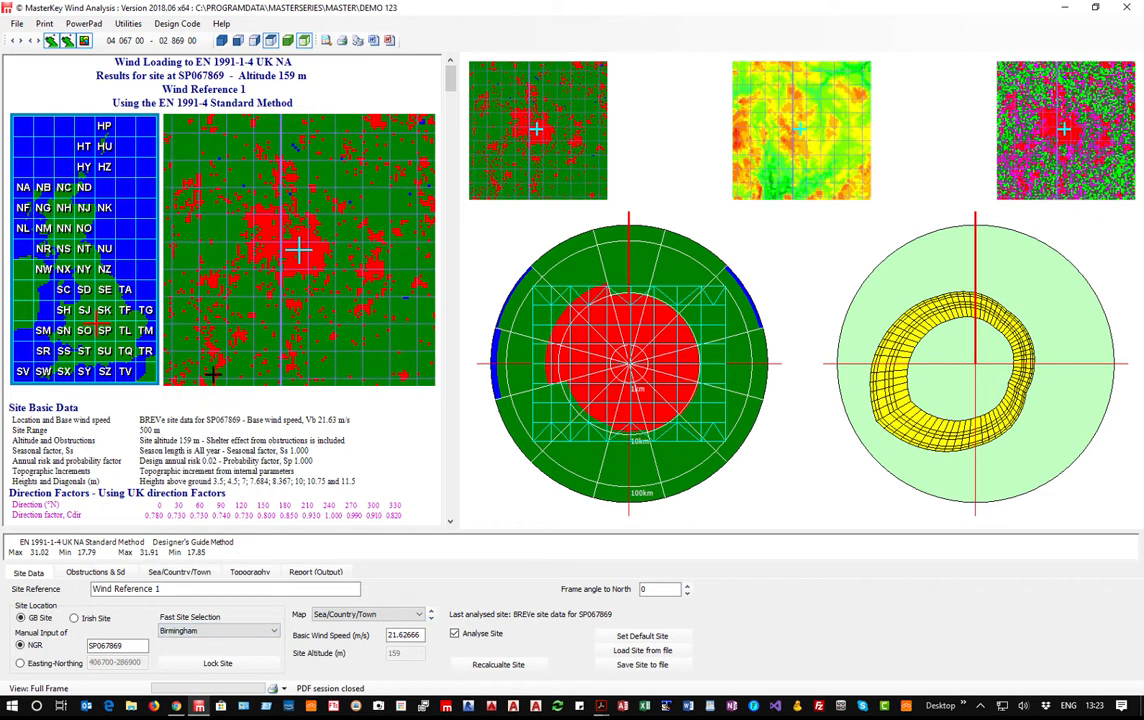
click(297, 282)
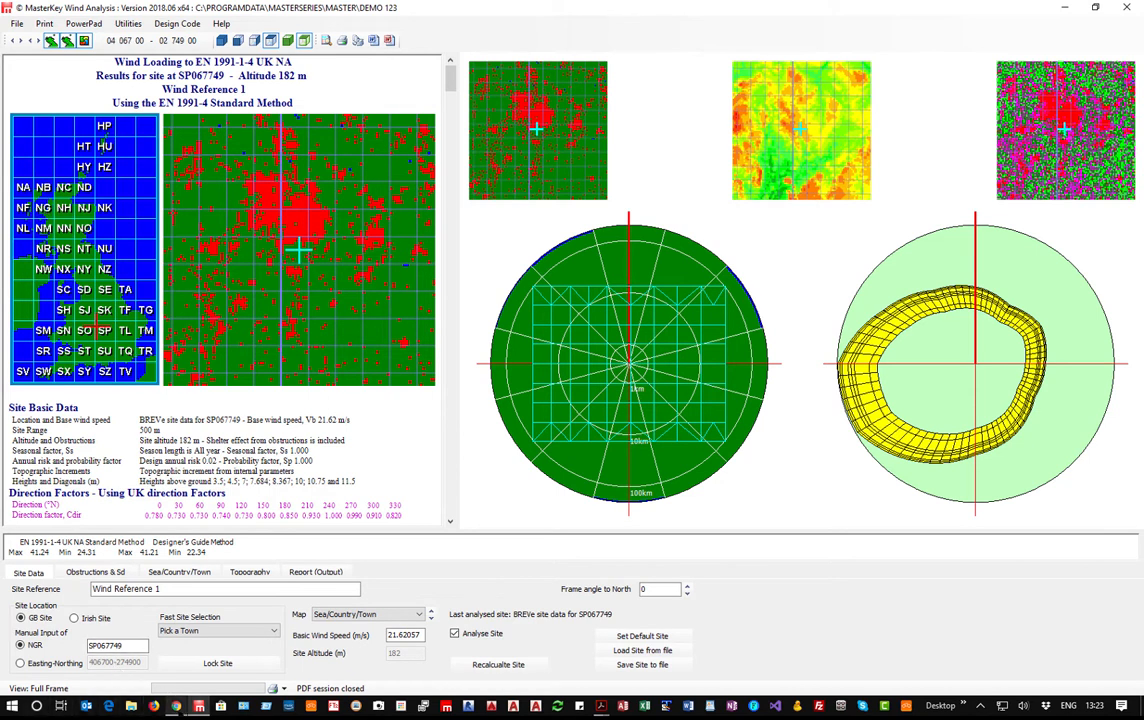
Switch to Grid Reference Finder in Chrome, place a point beside Bromsgrove Golf Centre and copy its six-figure grid reference SO973707.
click(176, 706)
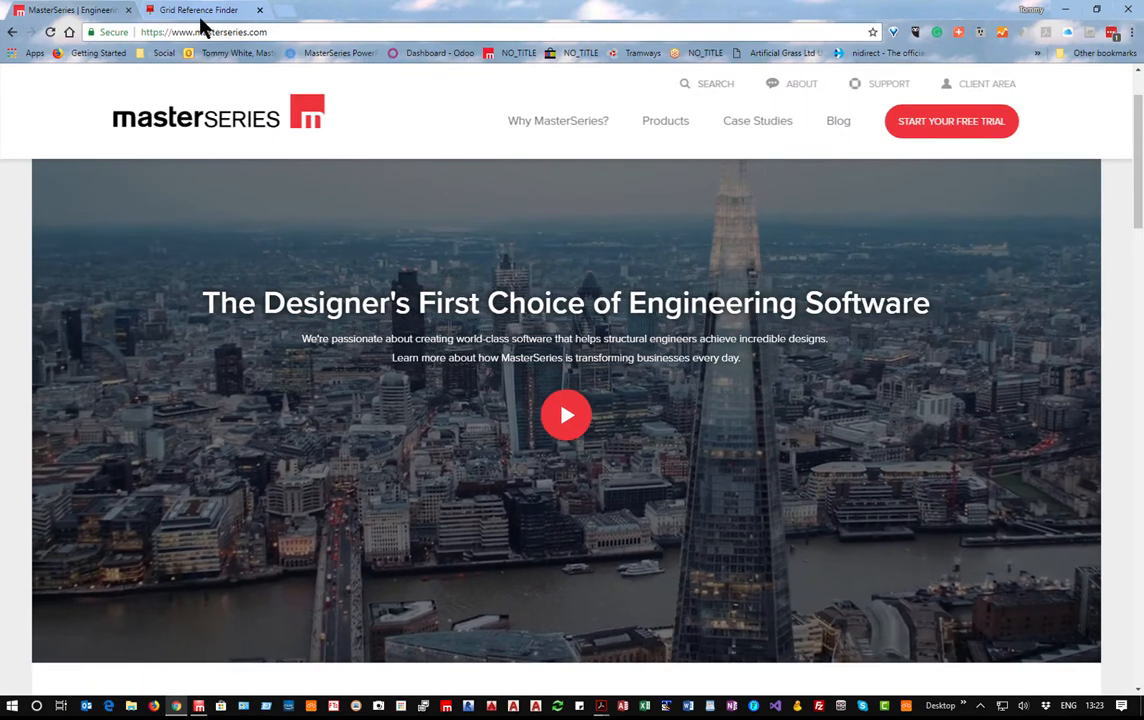
click(199, 11)
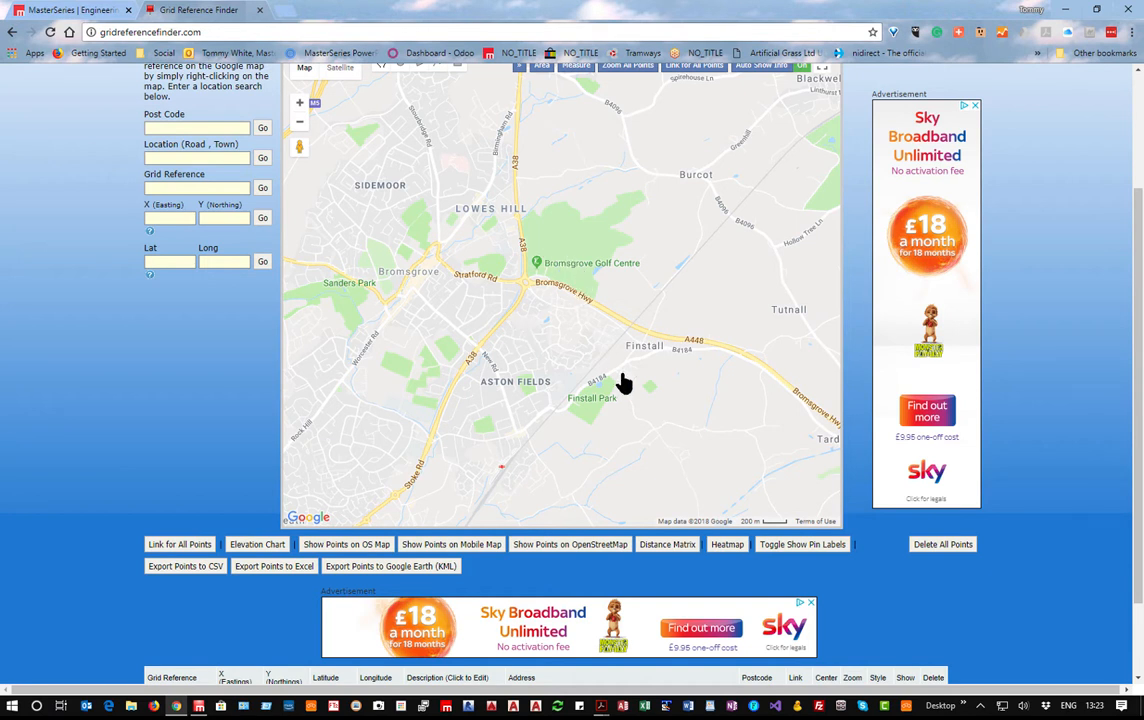
scroll(567, 268, up, 3)
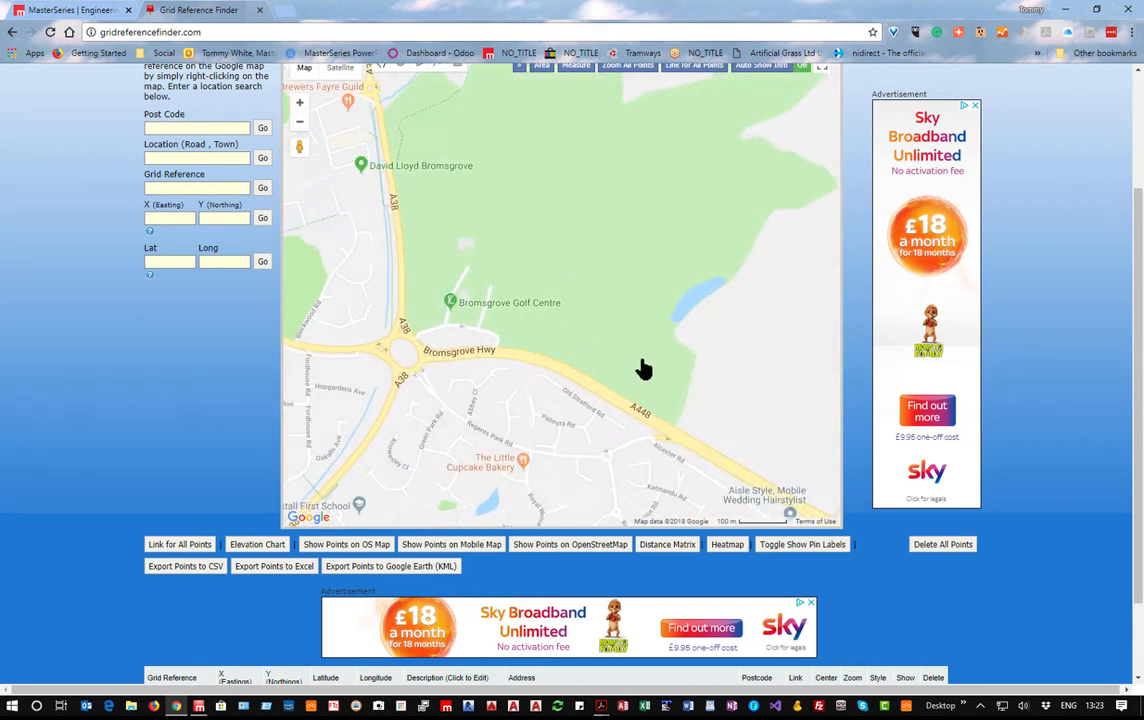
scroll(636, 362, down, 2)
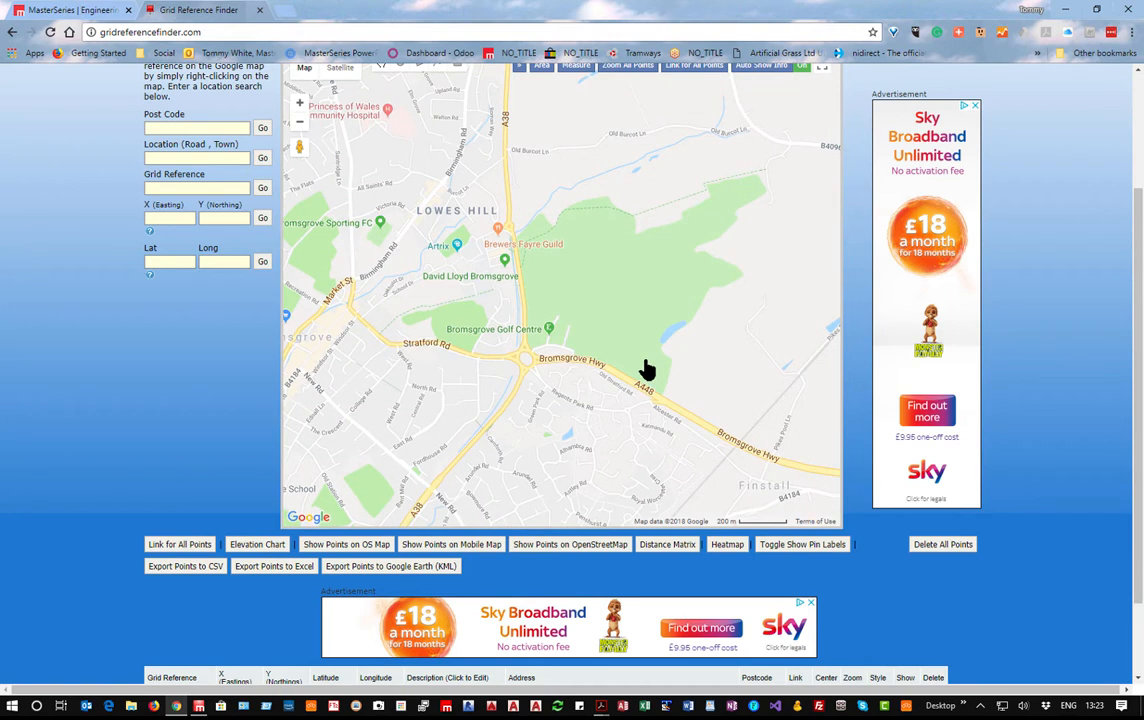
click(641, 376)
click(640, 356)
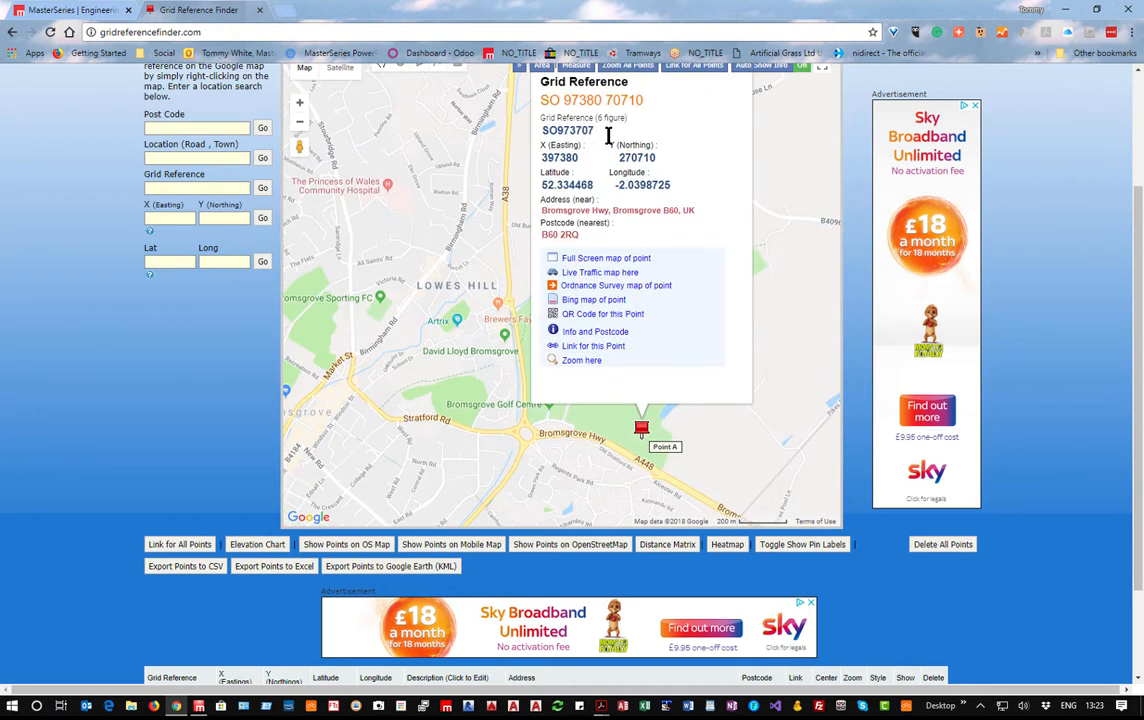
drag(590, 130, 503, 136)
key(ctrl+c)
Switch back to MasterKey Wind Analysis, set the site's NGR to the copied reference SO973707 and lock the site.
click(199, 706)
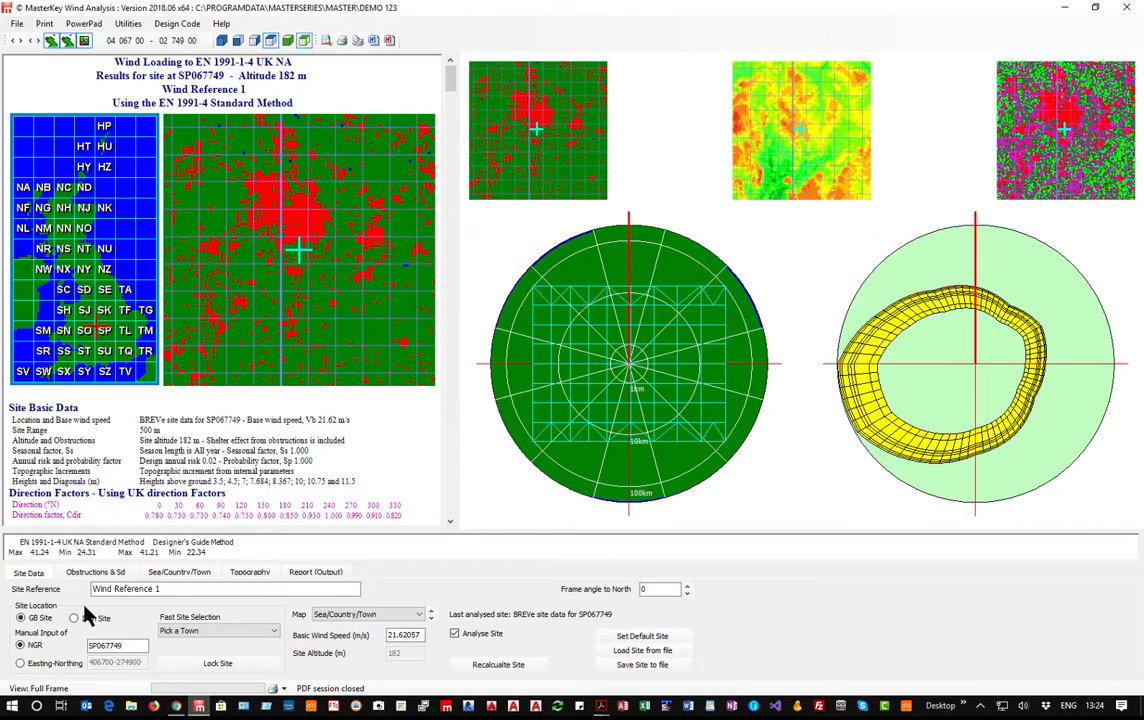
double_click(126, 645)
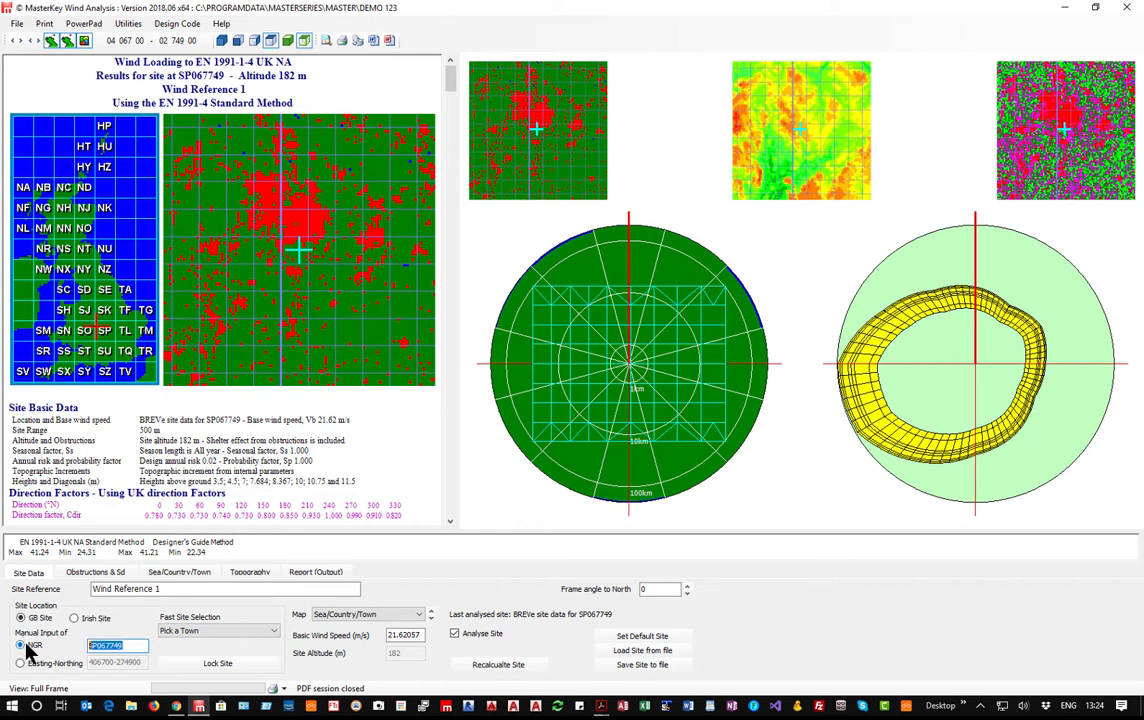
key(ctrl+v)
key(Tab)
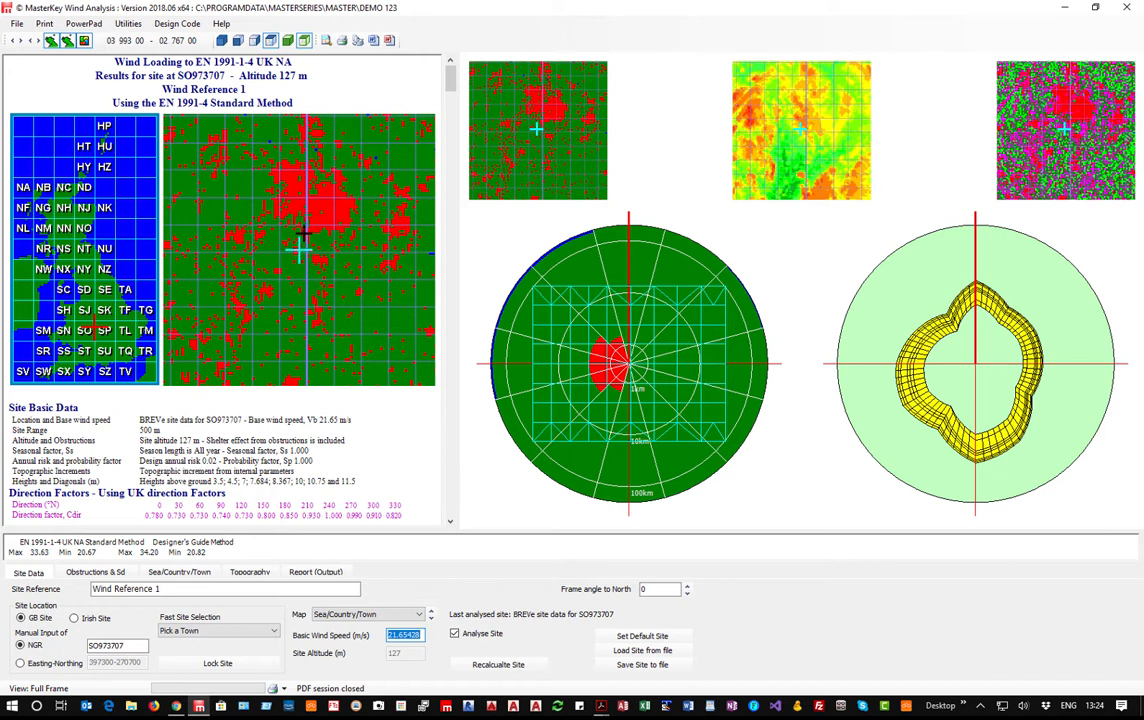
click(216, 665)
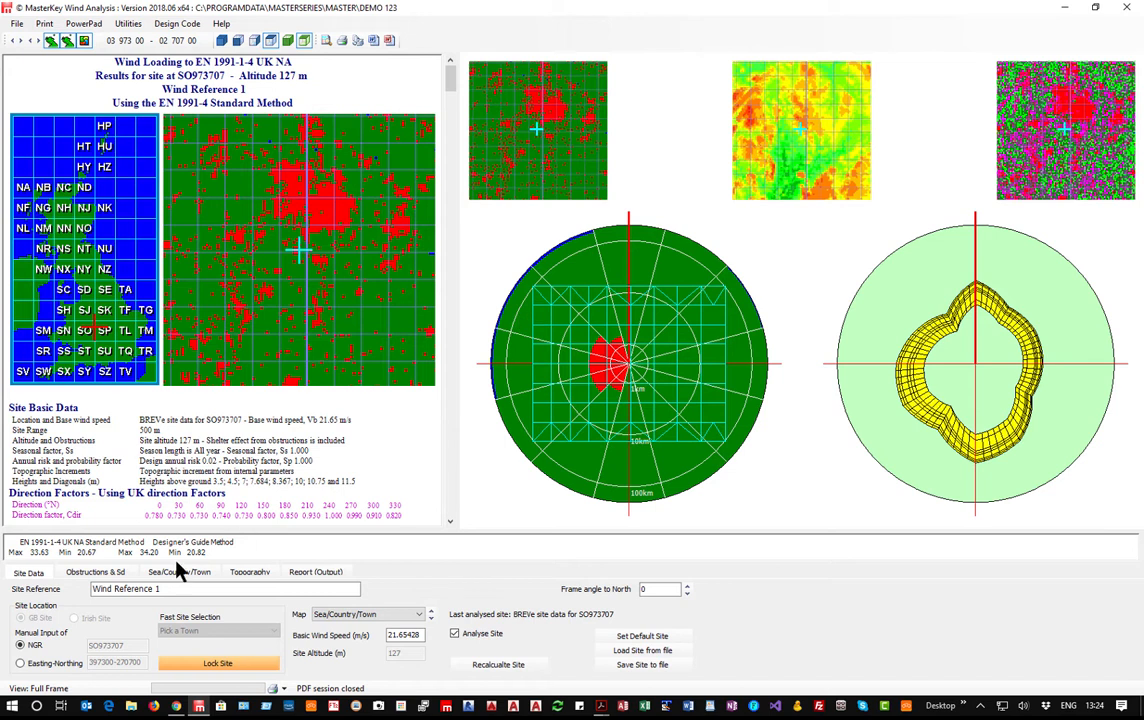
Set the frame angle to North to 60 and exit MasterKey Wind Design back to the portal frame.
click(654, 588)
text(6)
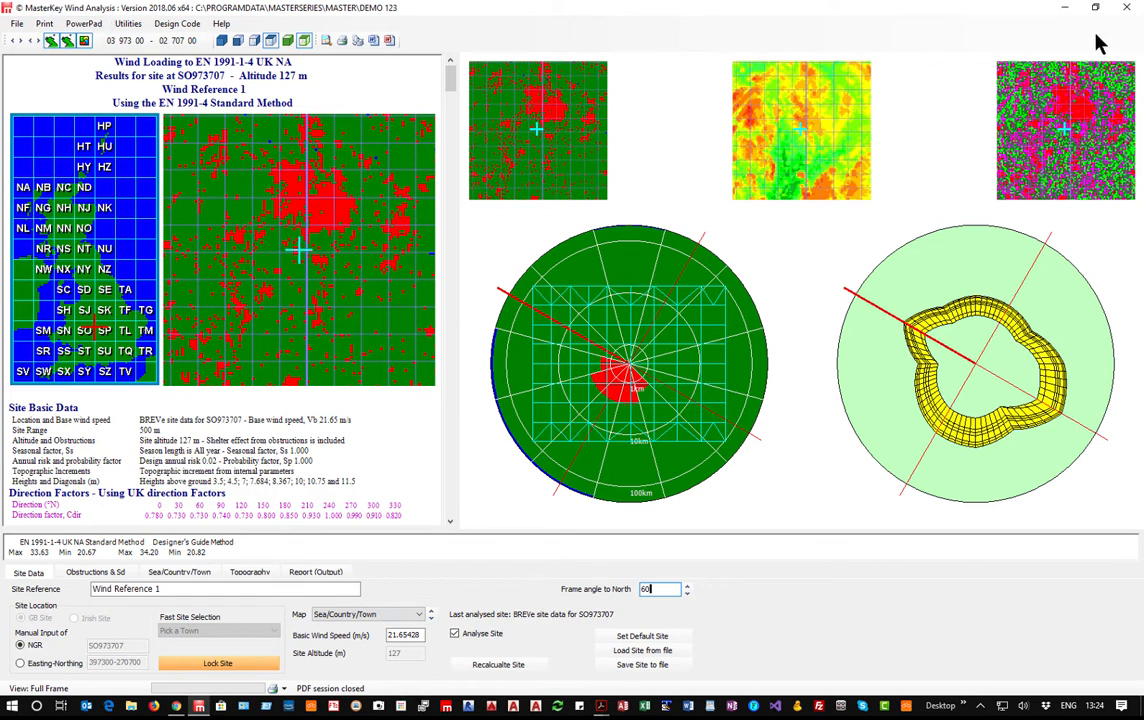
click(16, 23)
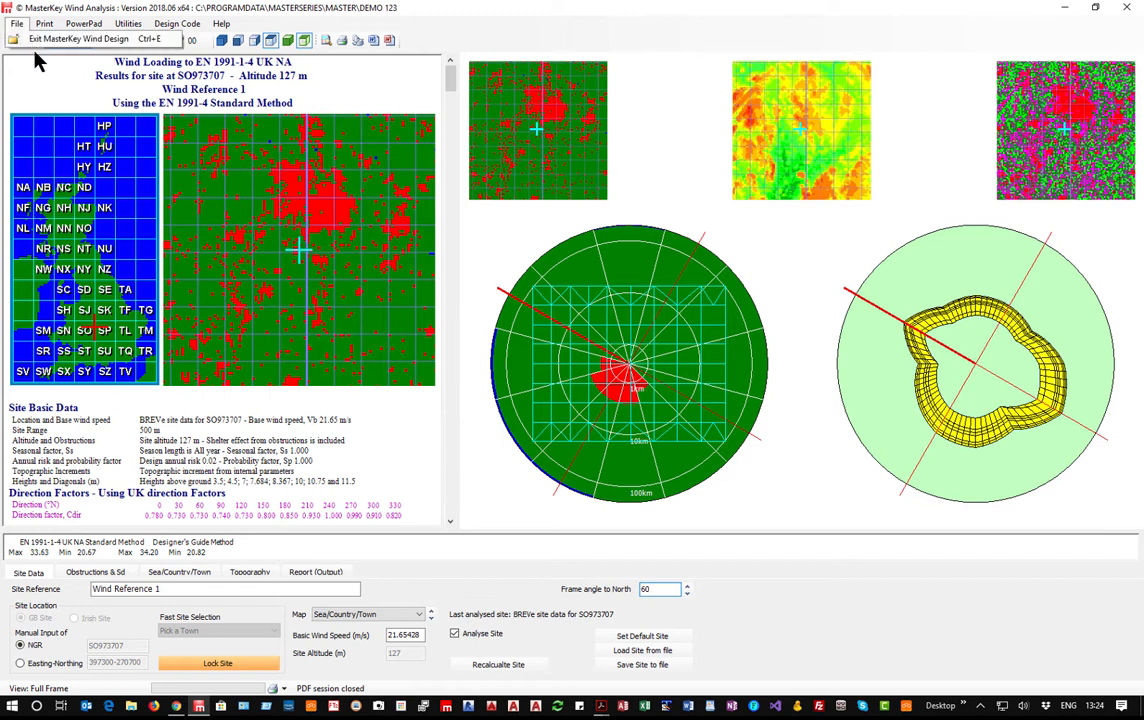
click(60, 39)
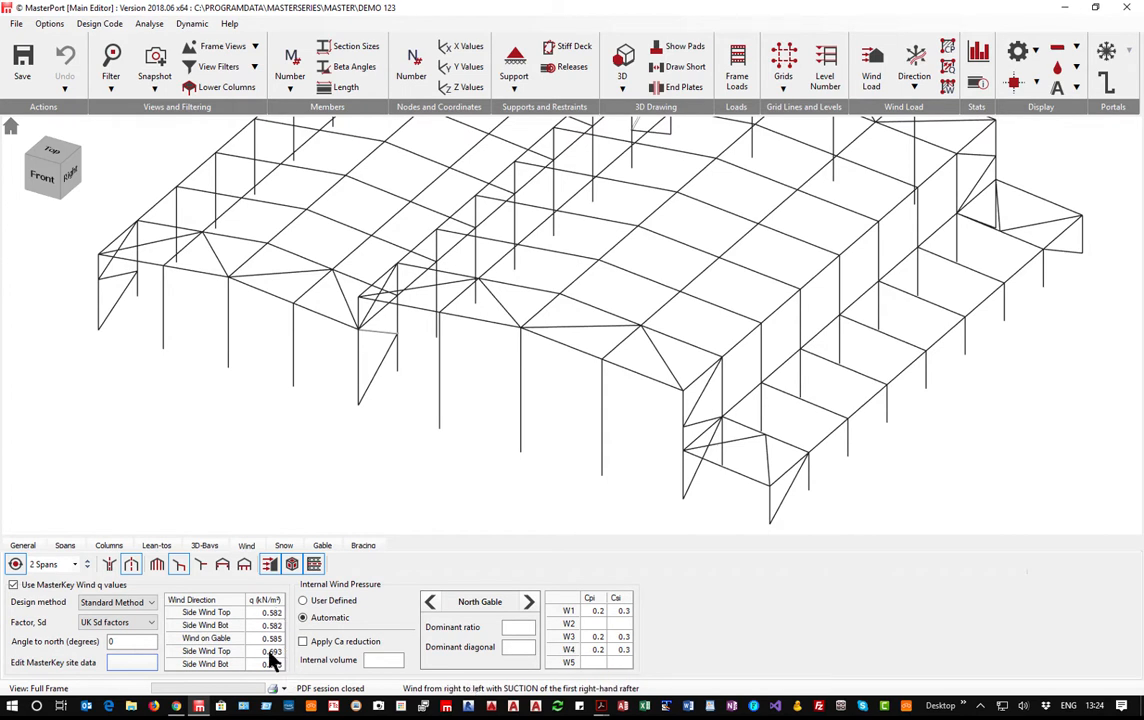
Check the site altitude in MasterKey Wind Analysis against the snow data, and exit back to the portal frame.
click(285, 548)
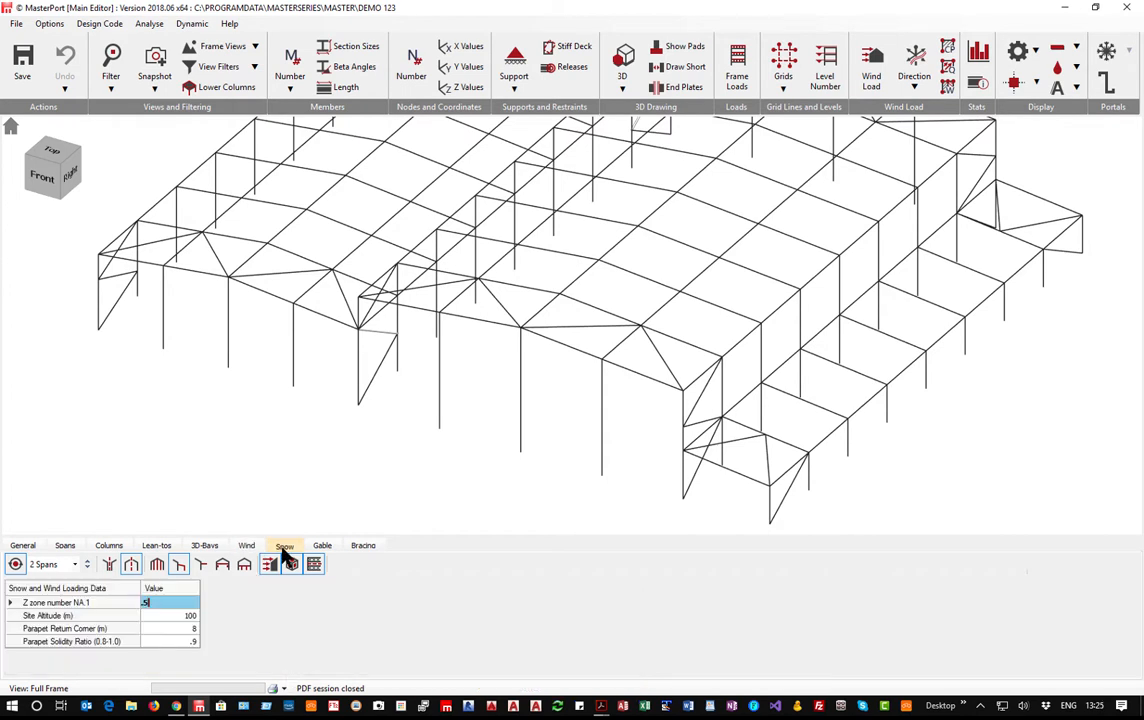
click(246, 547)
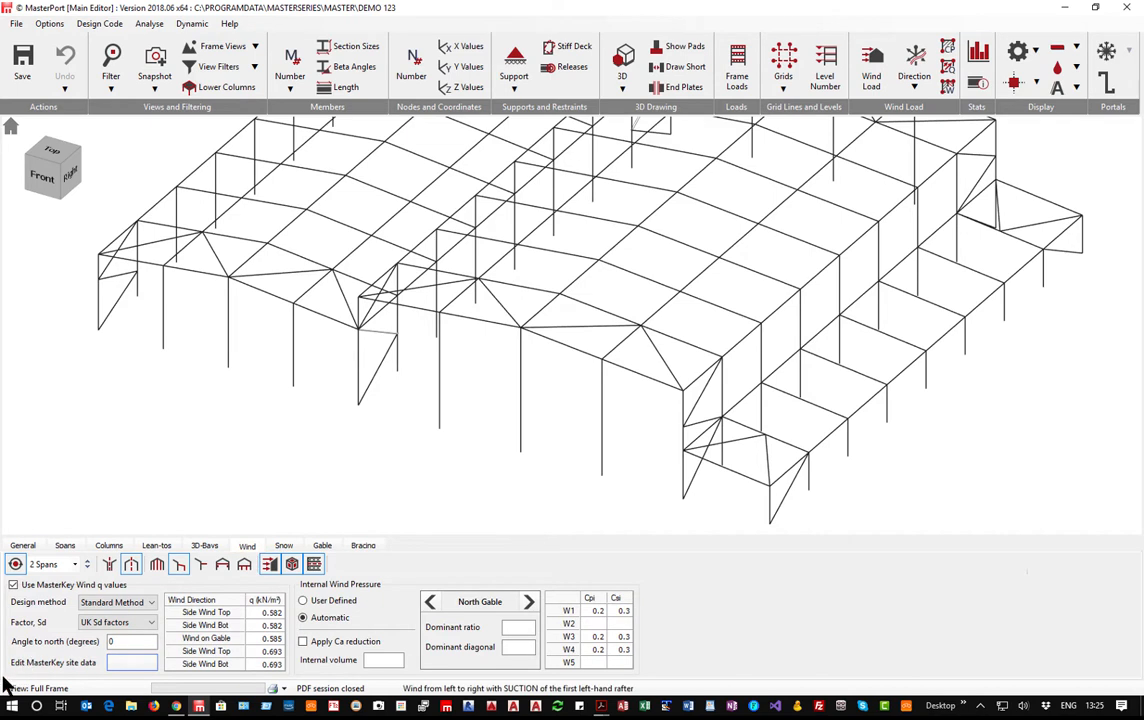
click(116, 663)
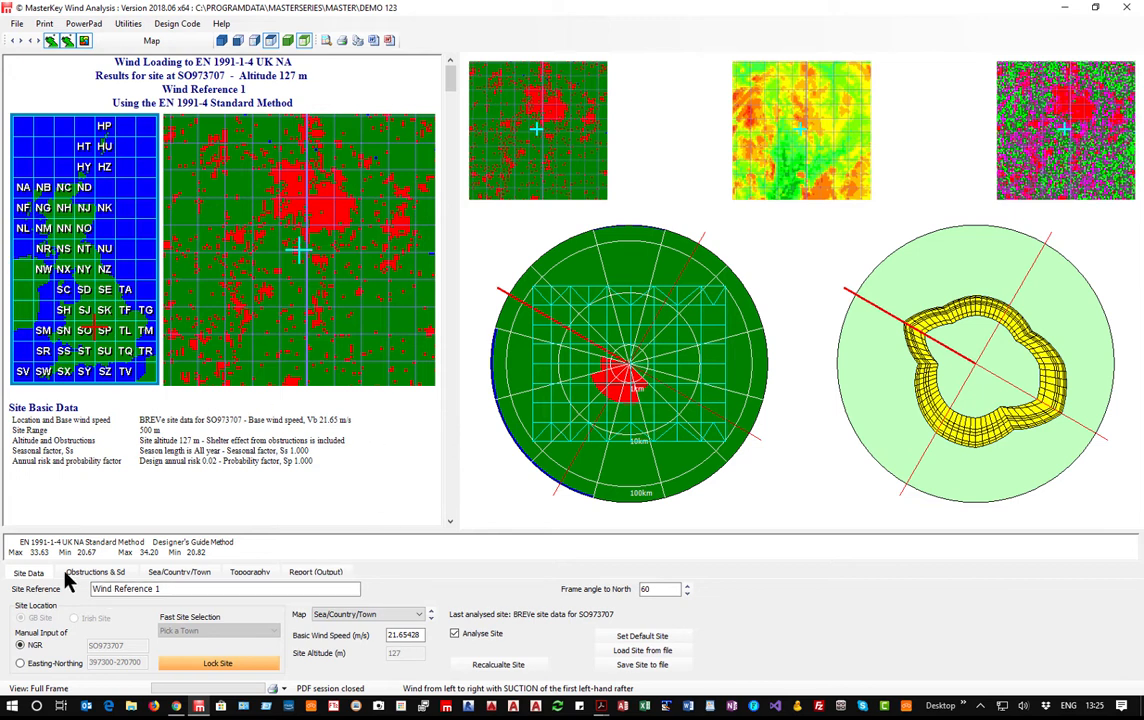
click(18, 30)
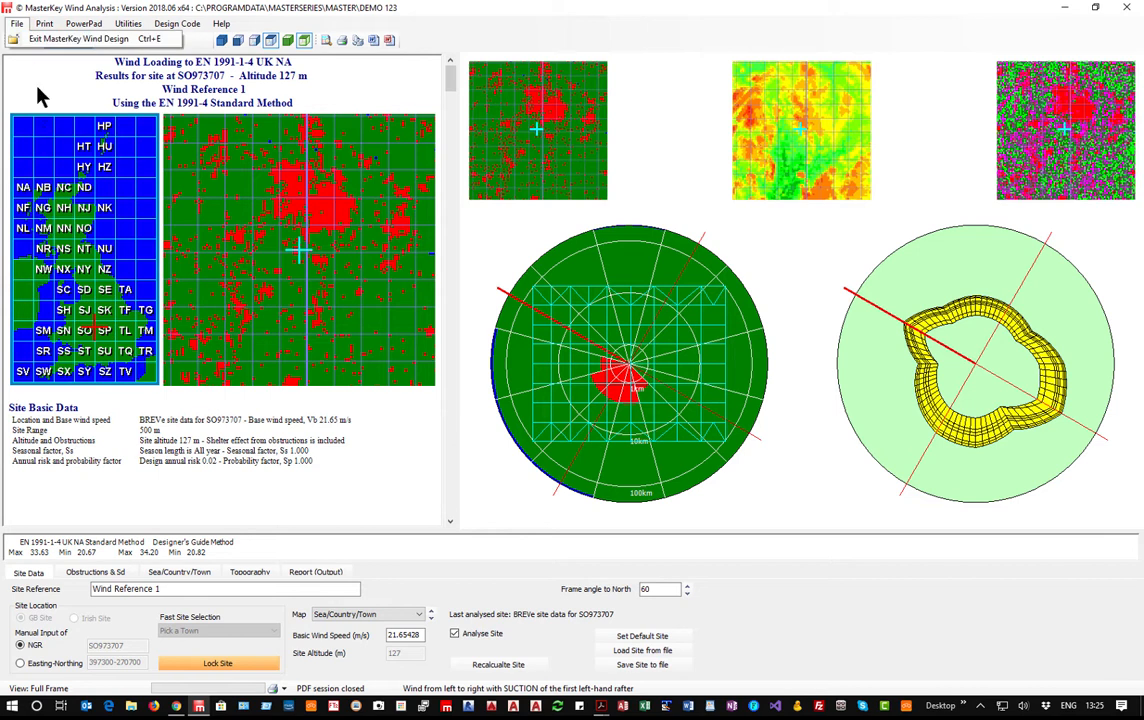
click(50, 42)
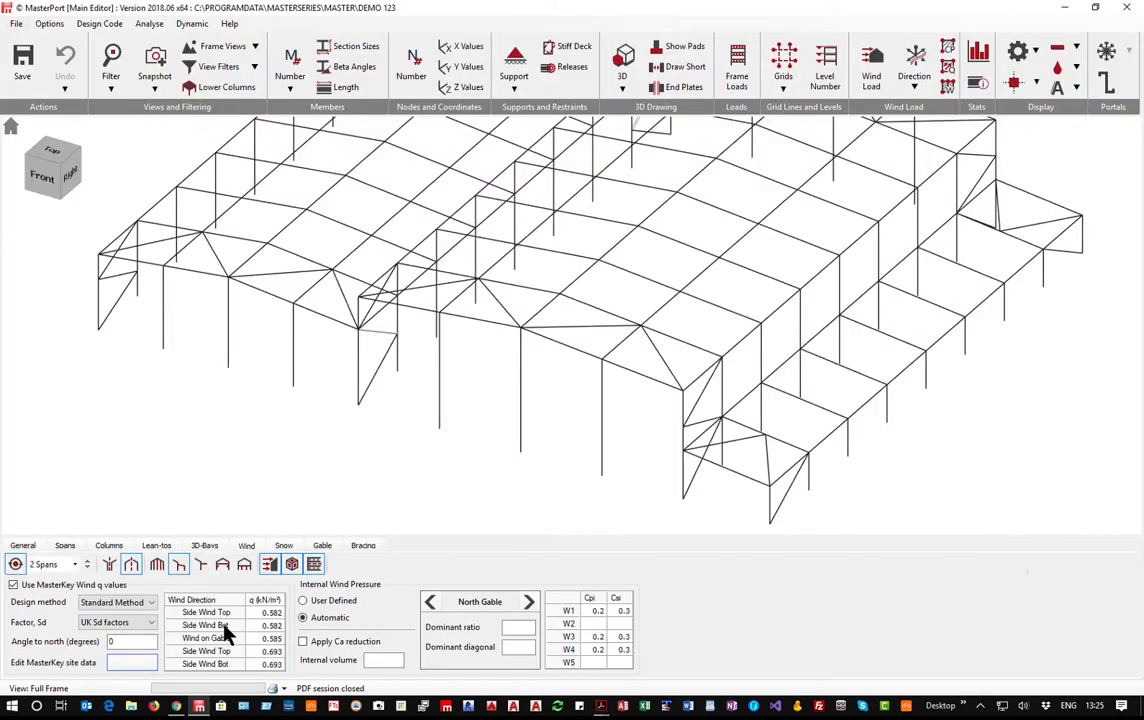
Set the Site Altitude in the snow loading data to 127 m.
click(284, 546)
click(173, 616)
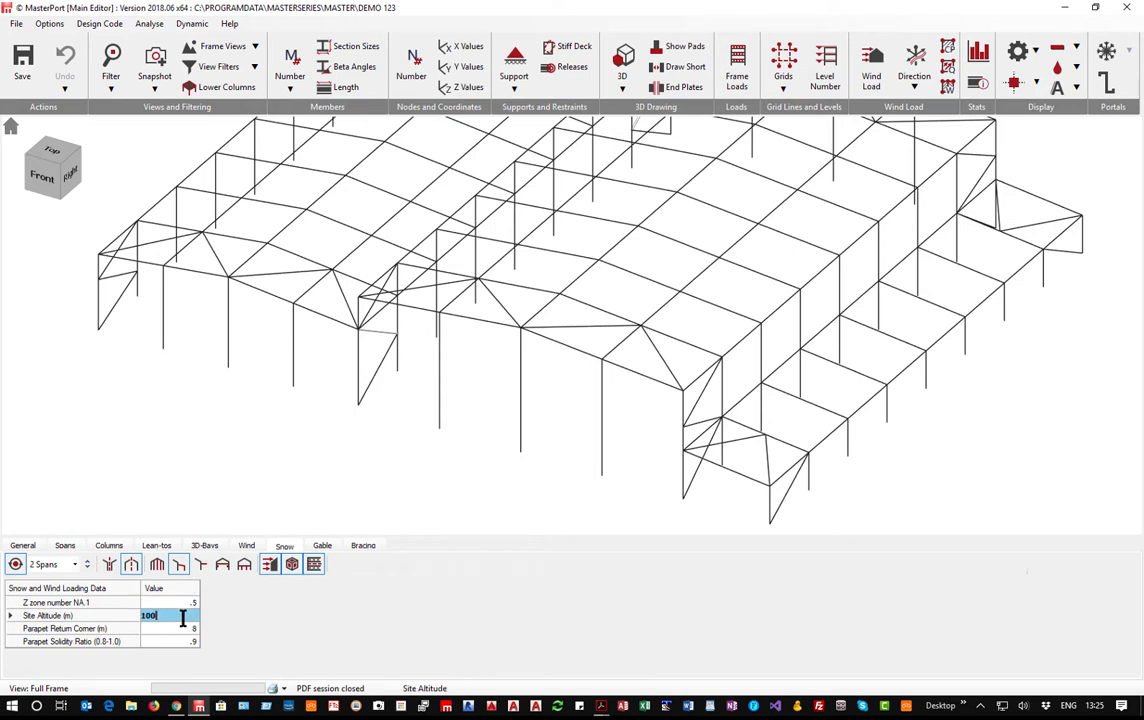
text(127)
key(Return)
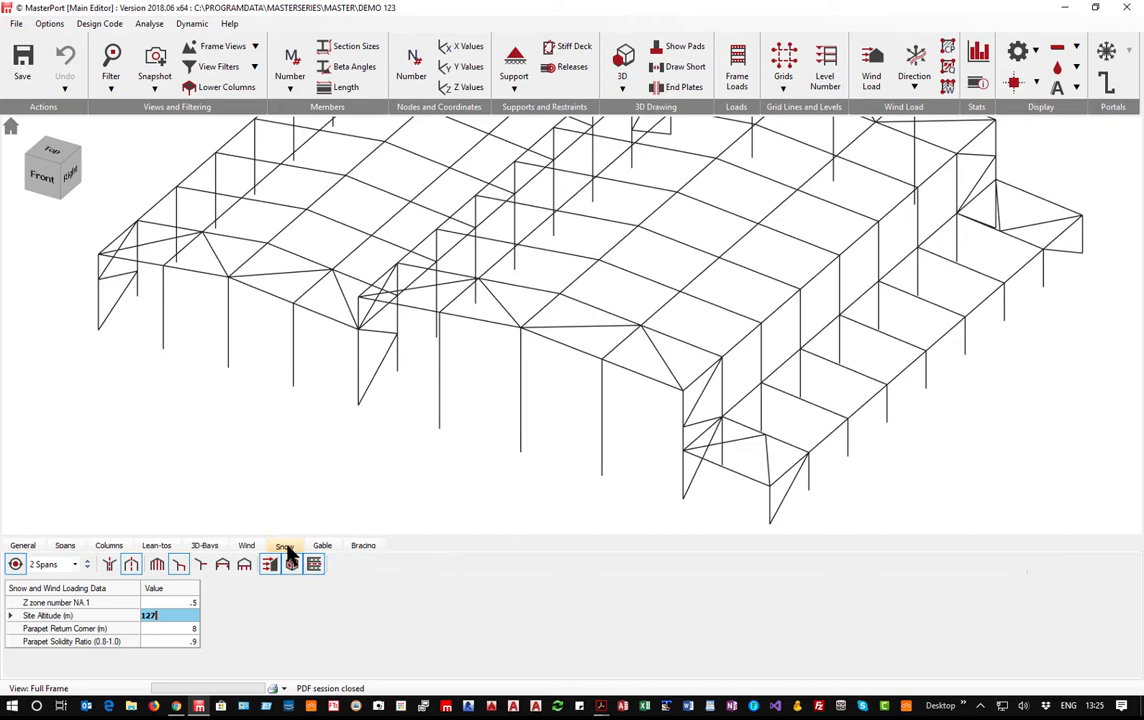
Open the bracing data and examine the whole frame as a 3D rendering with its members coloured.
click(334, 547)
click(362, 547)
scroll(412, 425, down, 4)
scroll(333, 345, up, 1)
scroll(475, 320, up, 3)
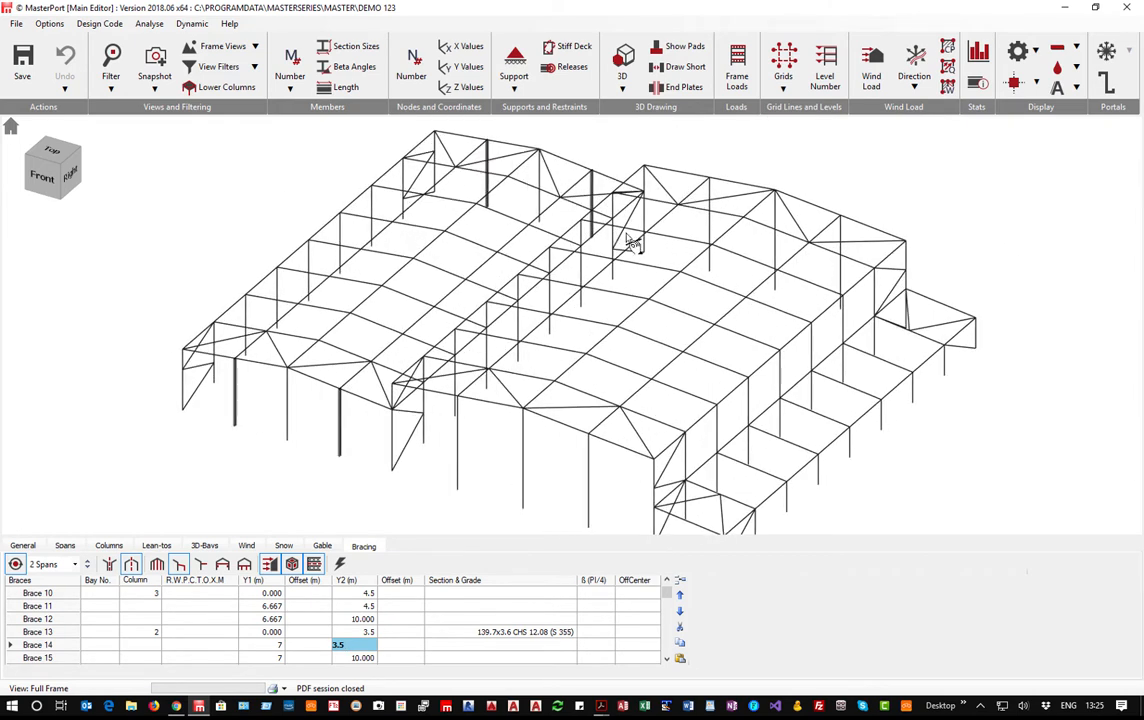
click(624, 60)
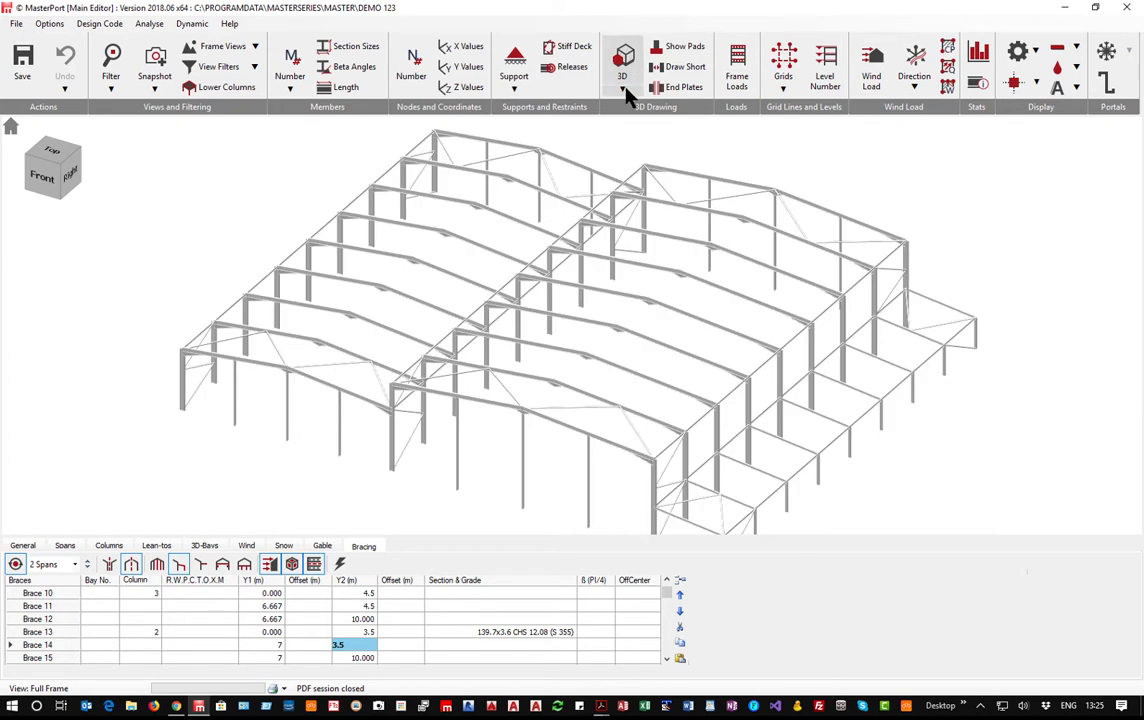
click(626, 91)
click(674, 152)
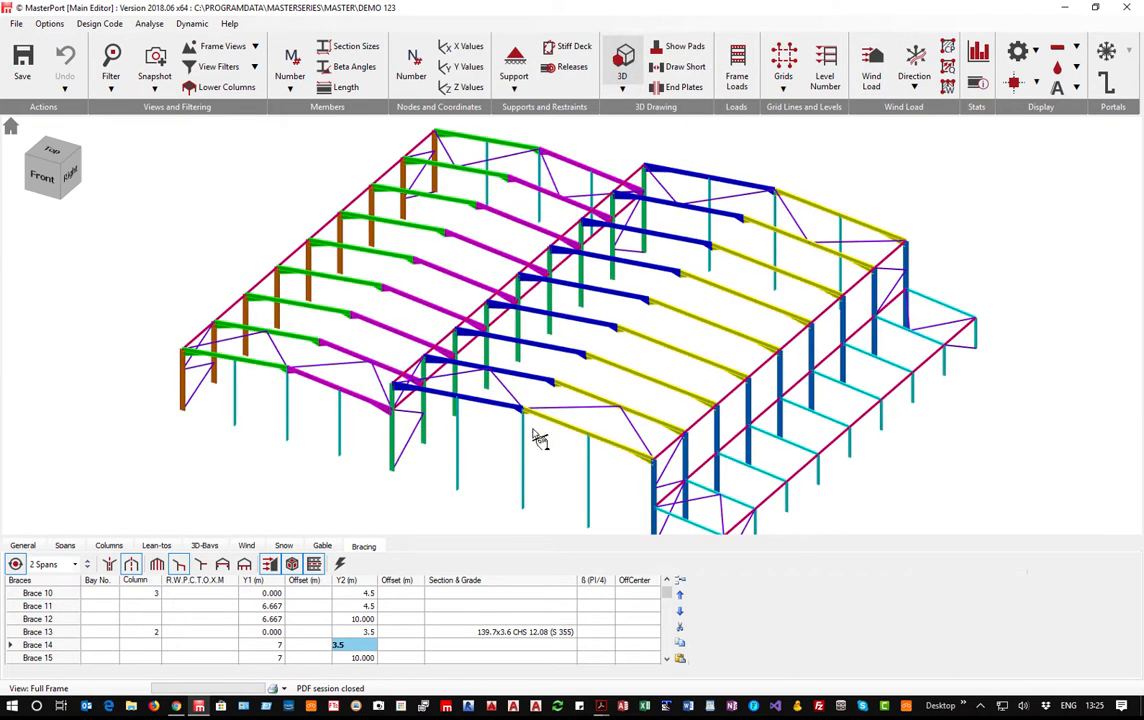
middle_drag(536, 417, 487, 418)
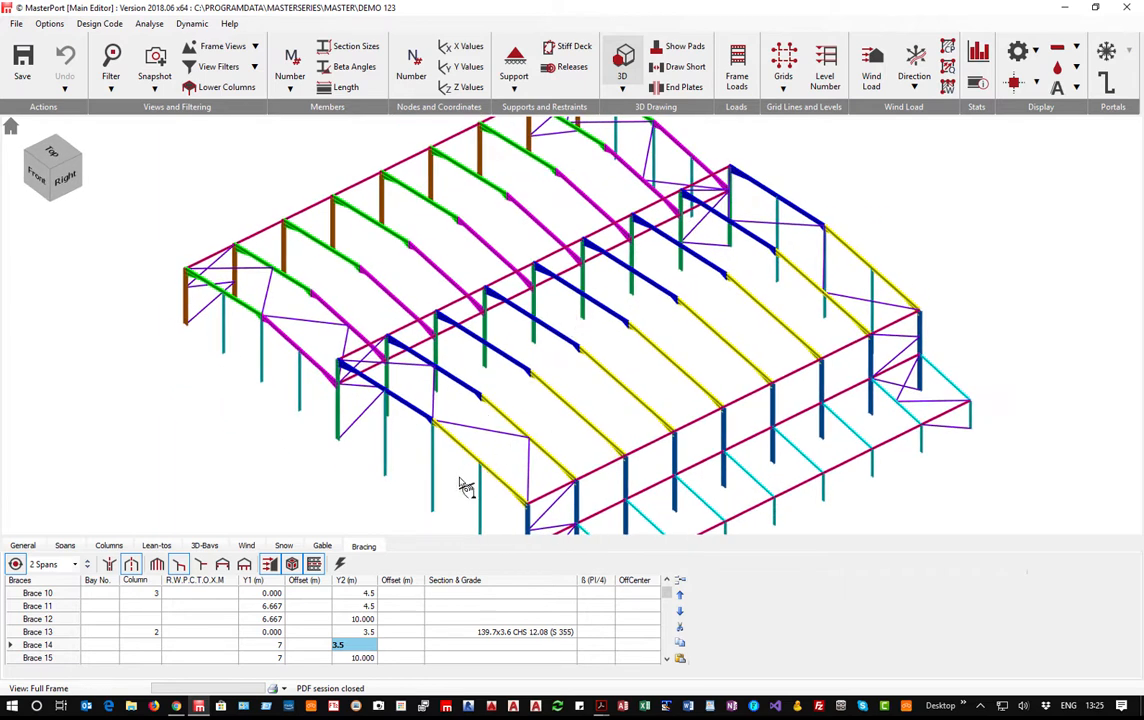
middle_drag(444, 475, 447, 449)
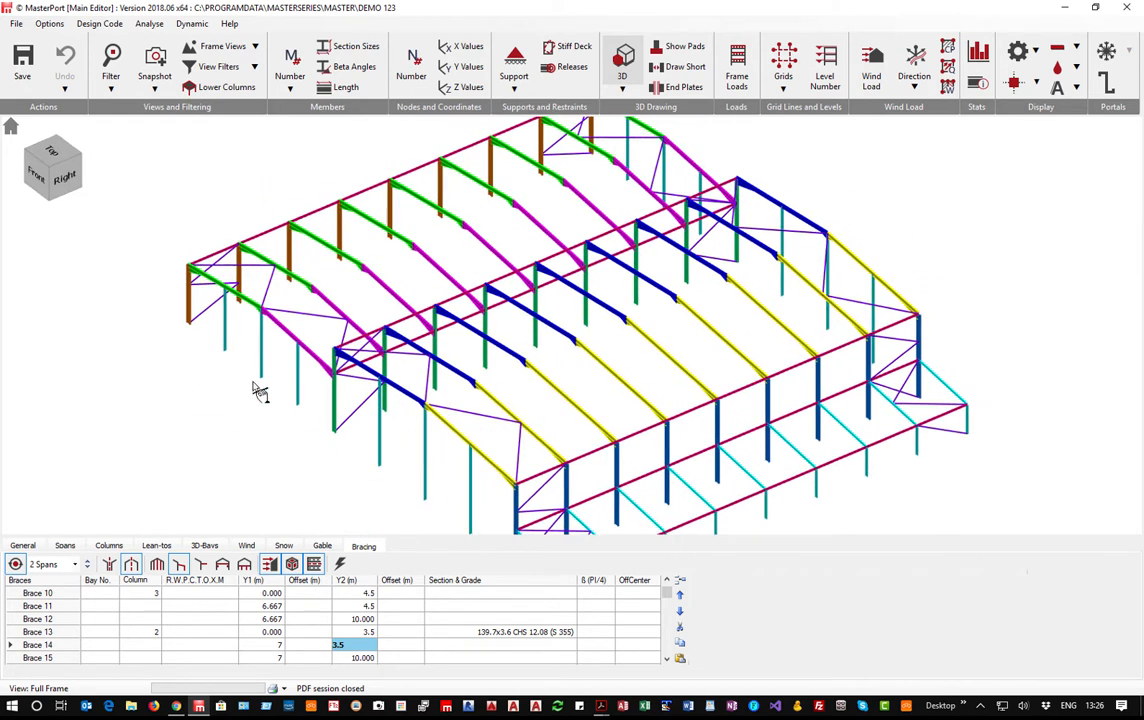
Insert a new Brace 18 row among the span 1 roof braces, with X1 and X2 both set to 6 m.
click(518, 455)
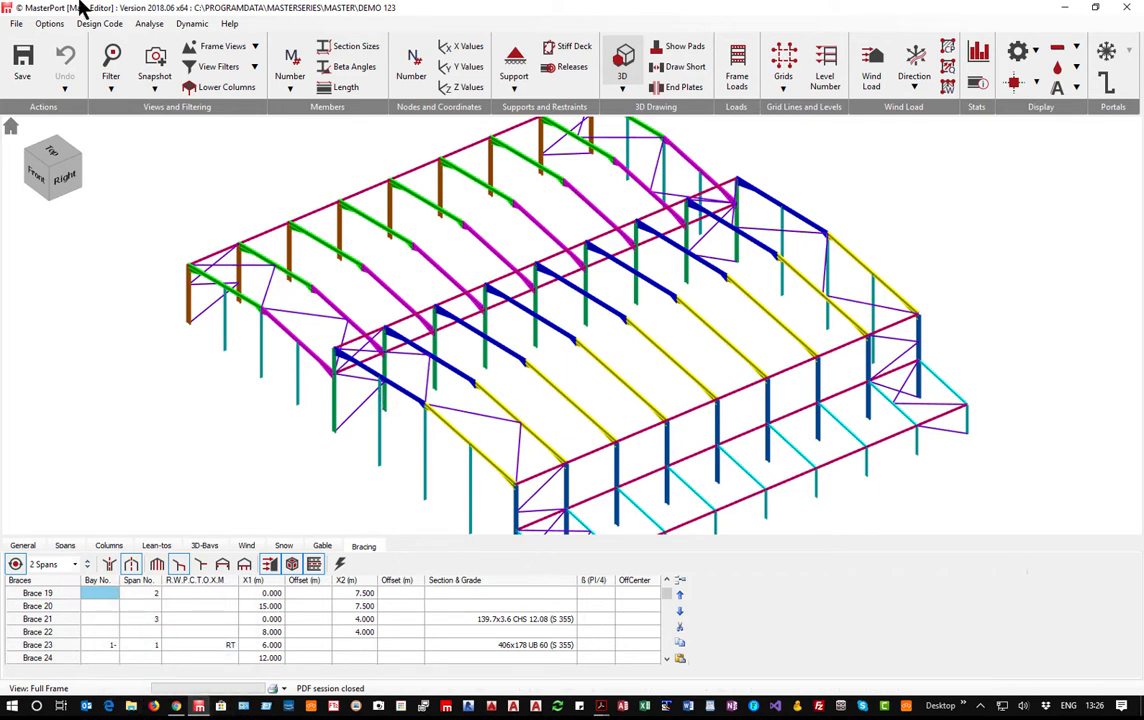
click(260, 274)
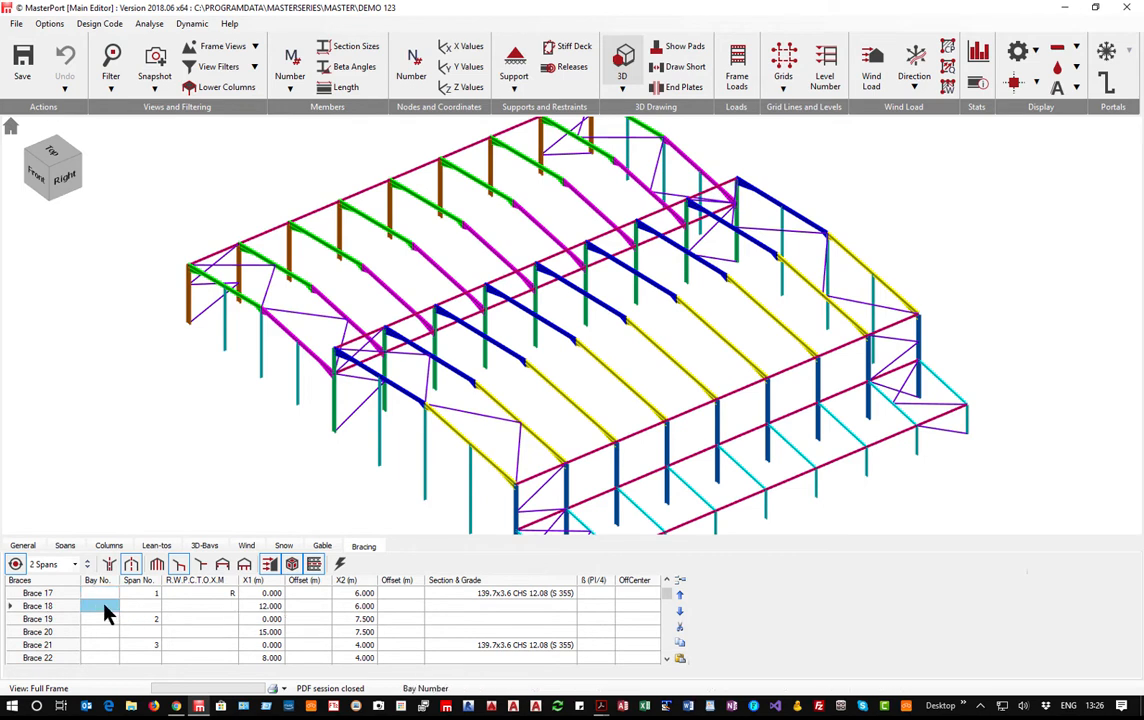
click(680, 609)
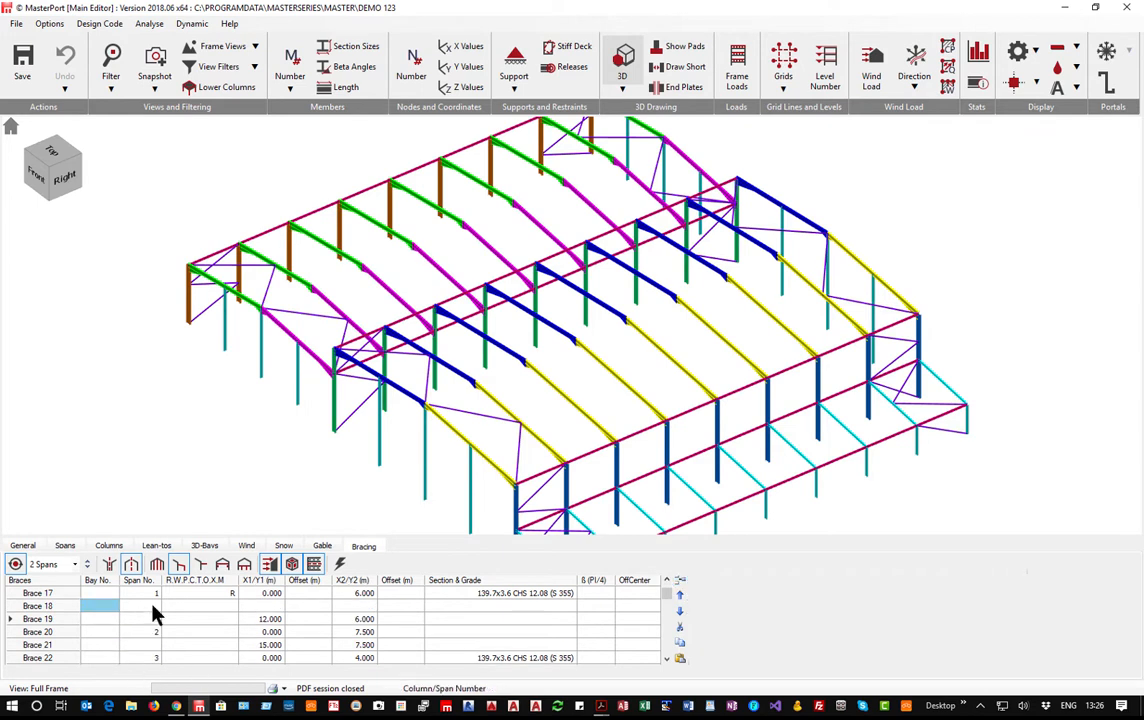
key(Tab)
key(Tab)
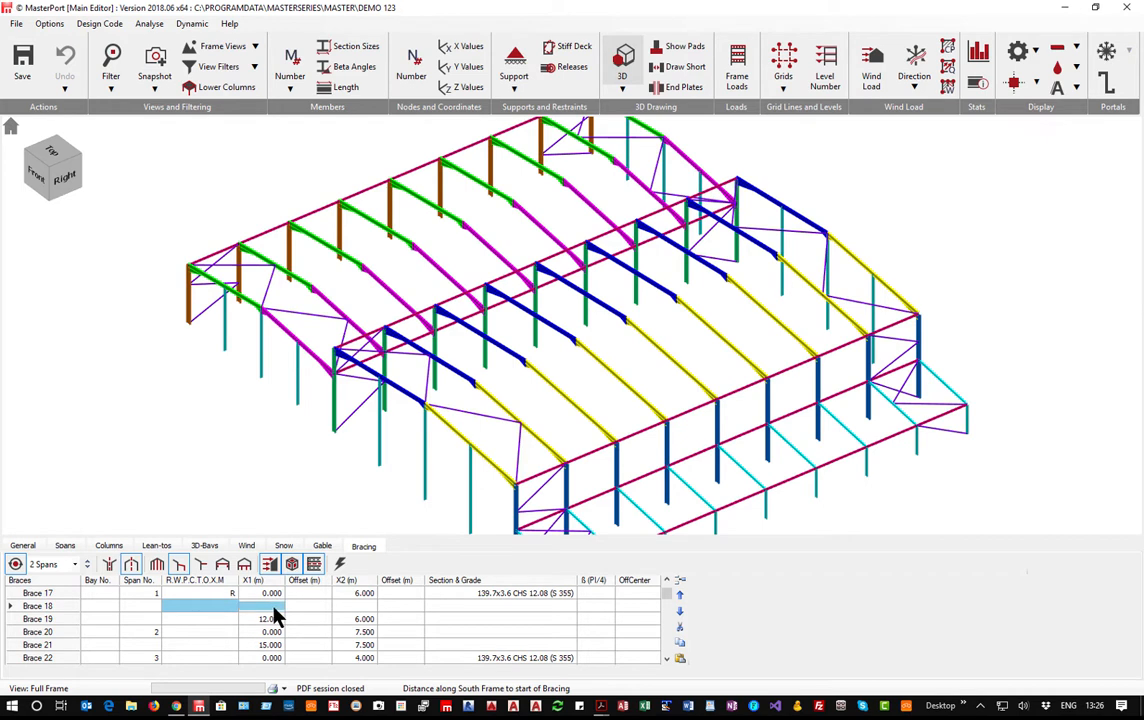
mouse_move(176, 706)
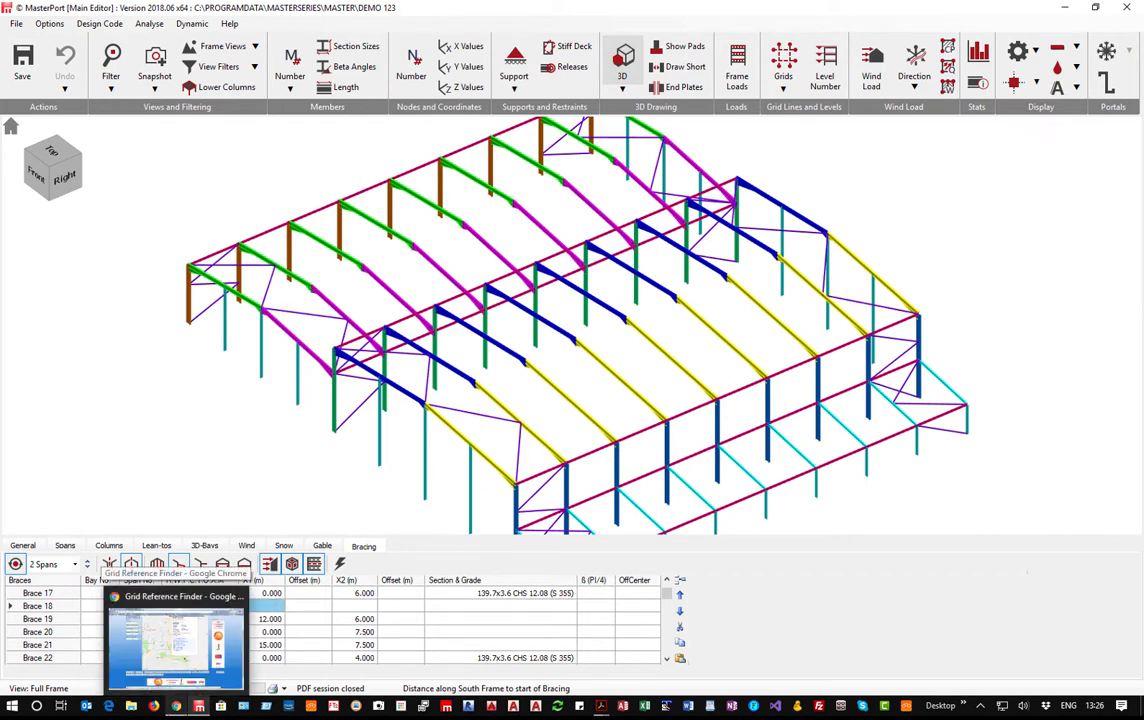
text(6)
key(Tab)
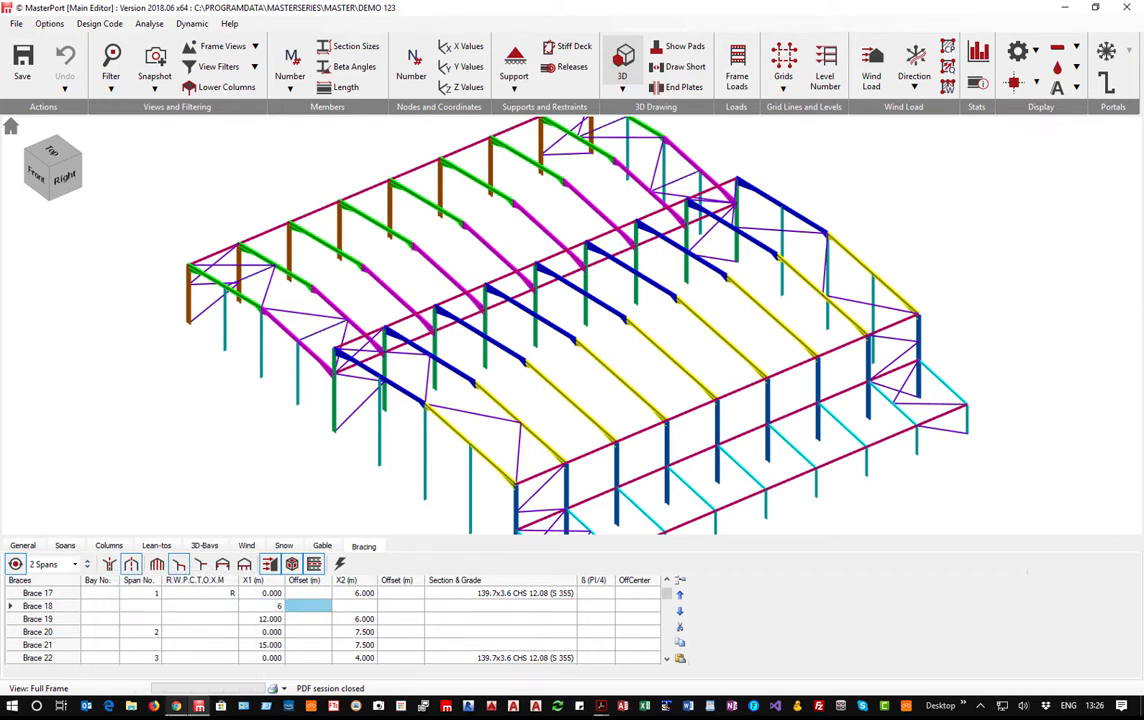
click(357, 608)
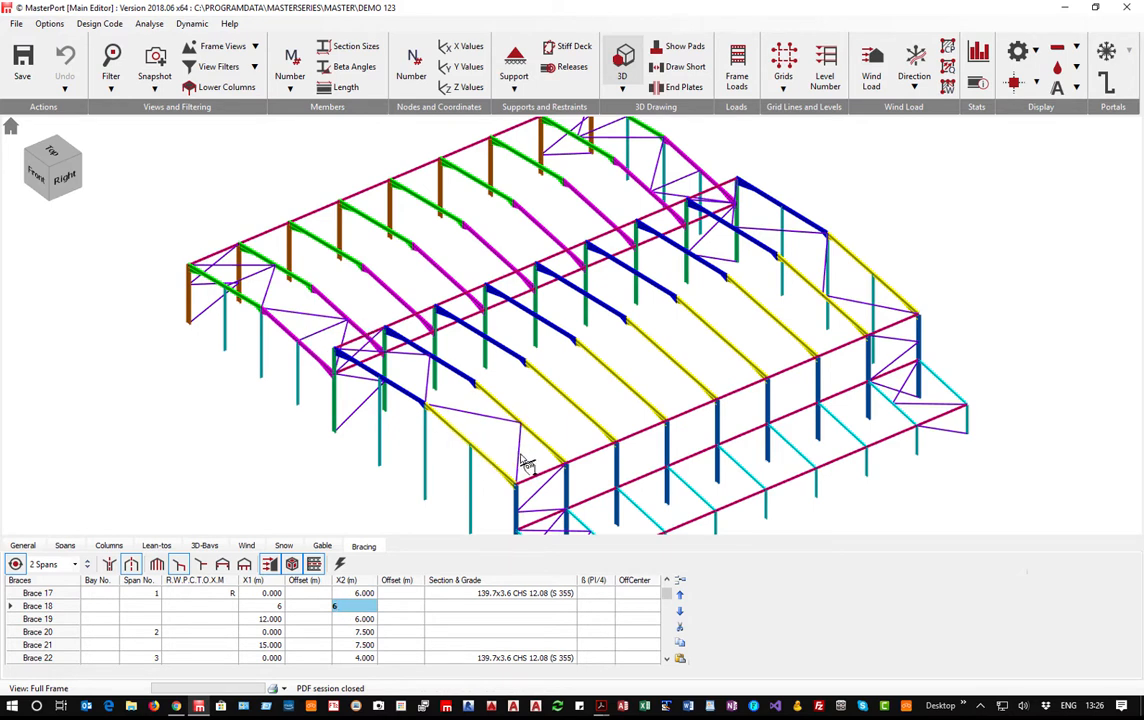
Insert a new Brace 21 row among the span 2 roof braces, with X1 and X2 both set to 7.5 m.
scroll(521, 460, down, 1)
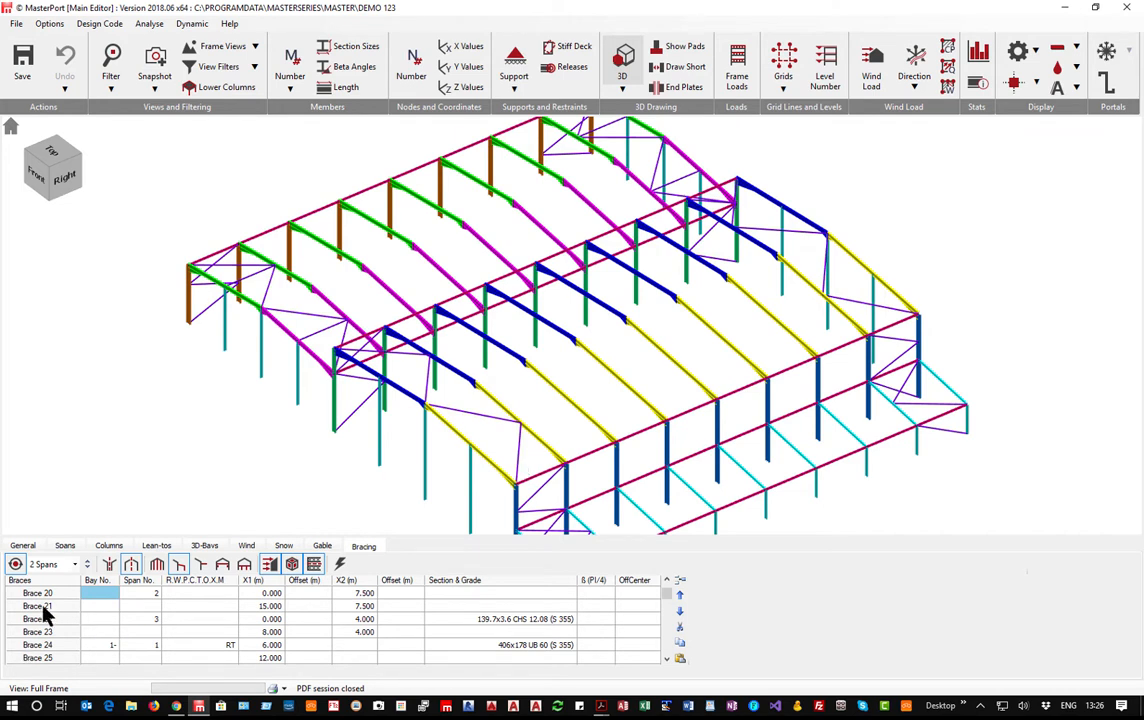
key(Right)
key(Right)
key(Right)
key(Right)
key(Right)
text(6)
click(88, 605)
click(680, 582)
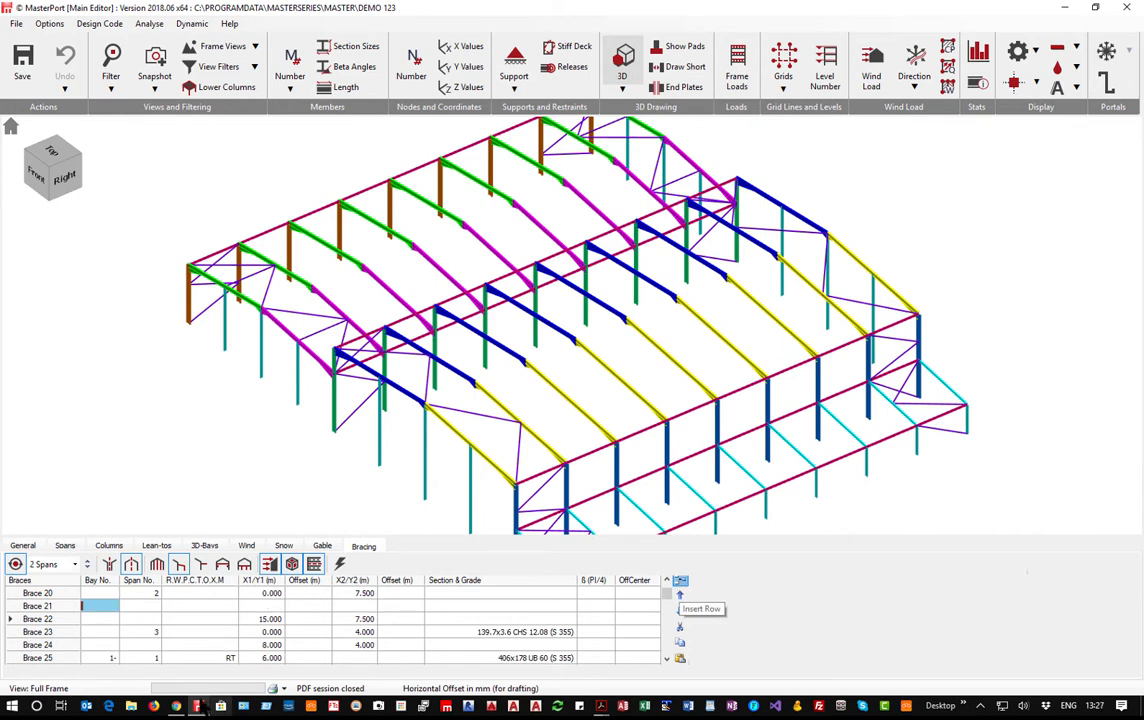
click(266, 607)
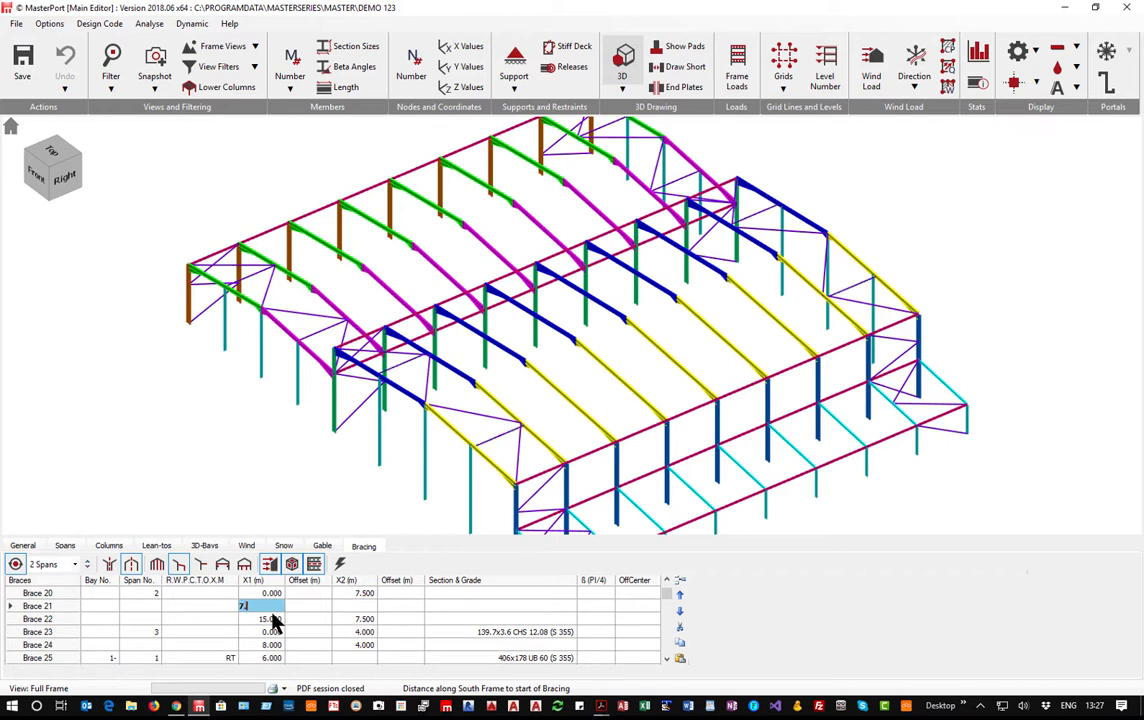
text(7.5)
click(350, 606)
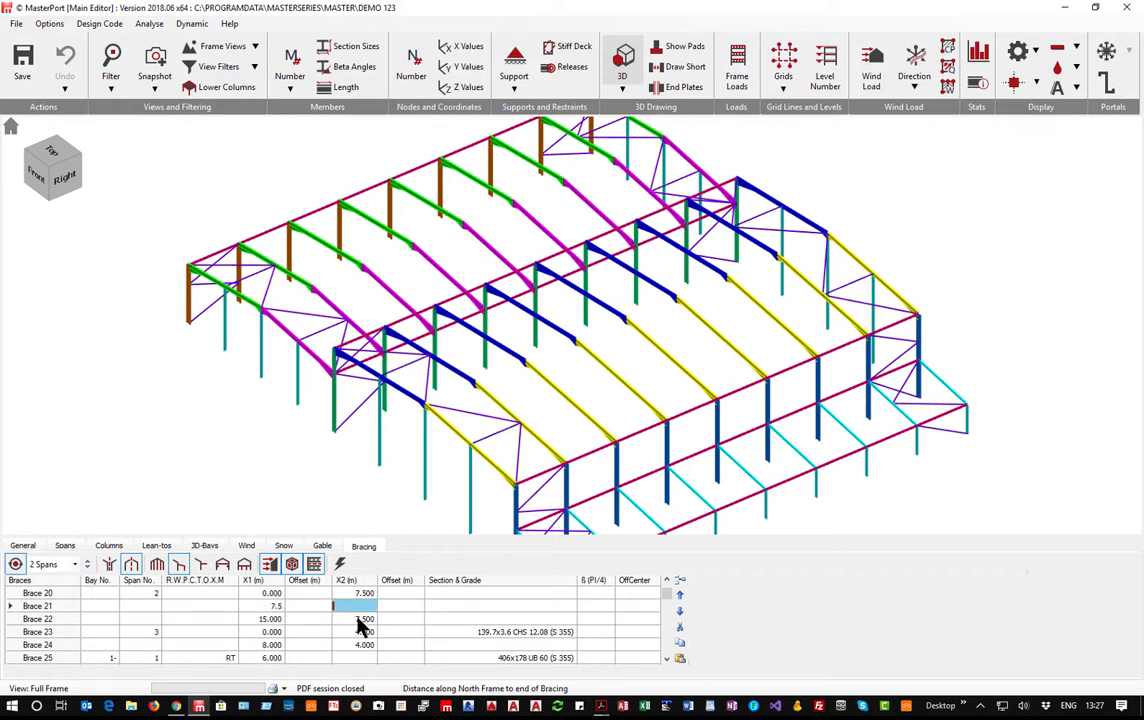
text(7.5)
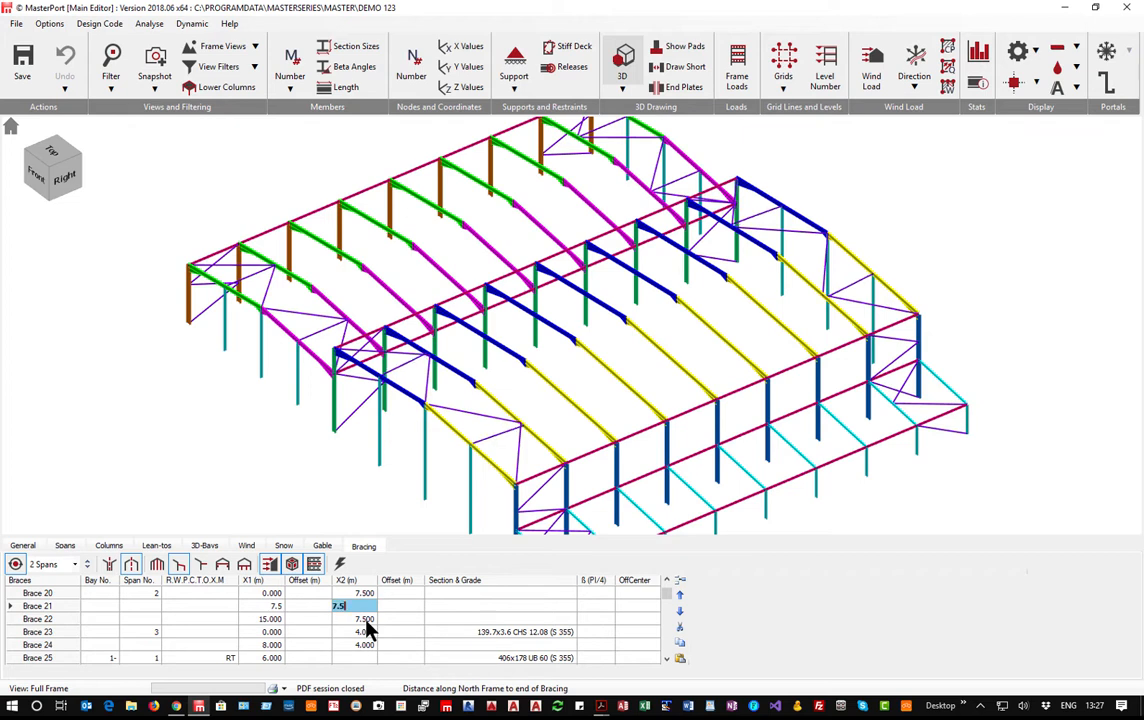
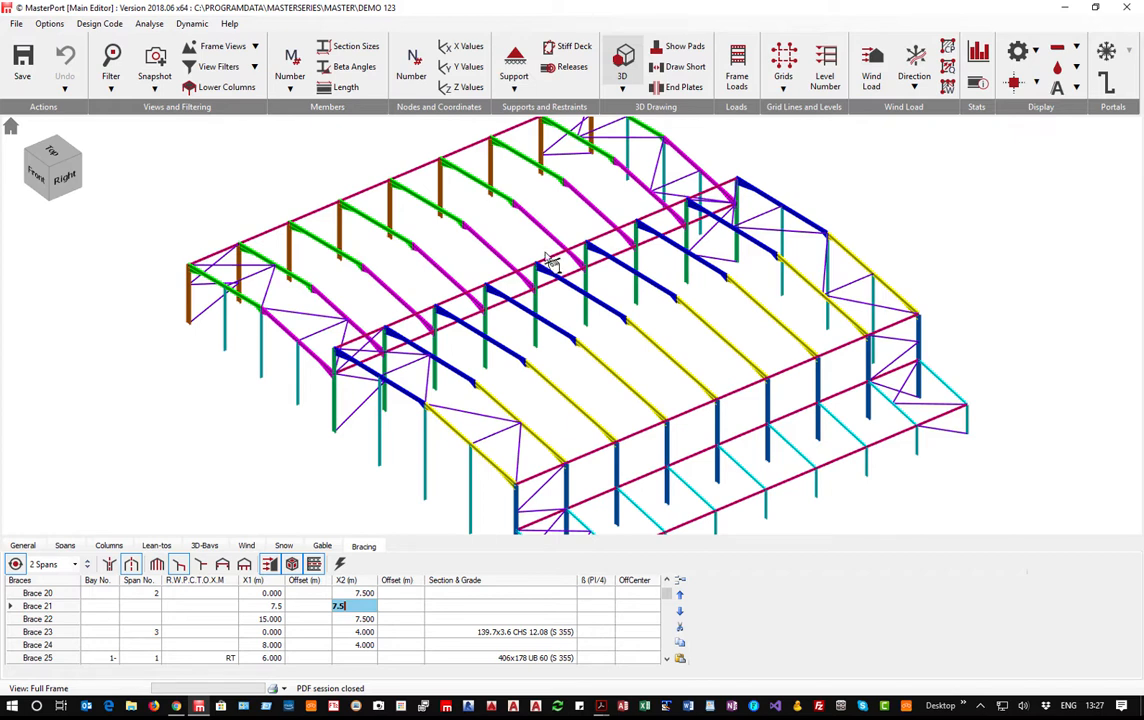
Examine the rendered bracing and tie members around the internal valley column at the front gable.
middle_drag(600, 418, 688, 401)
scroll(677, 409, up, 6)
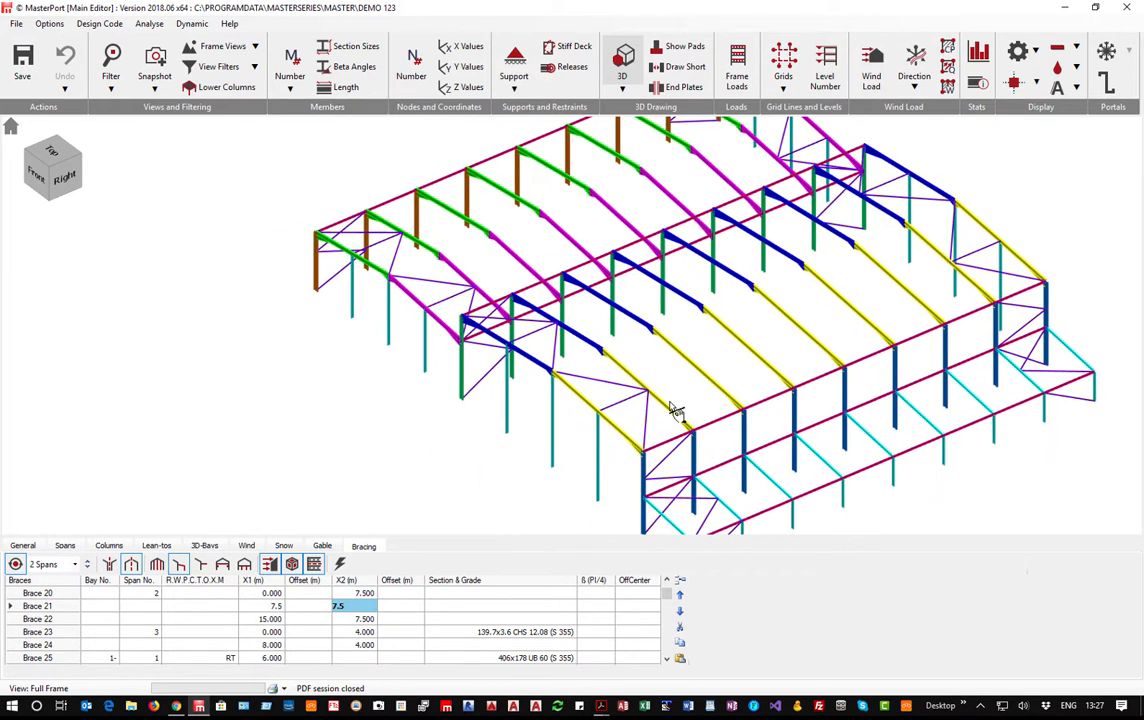
scroll(348, 192, up, 2)
scroll(348, 192, up, 5)
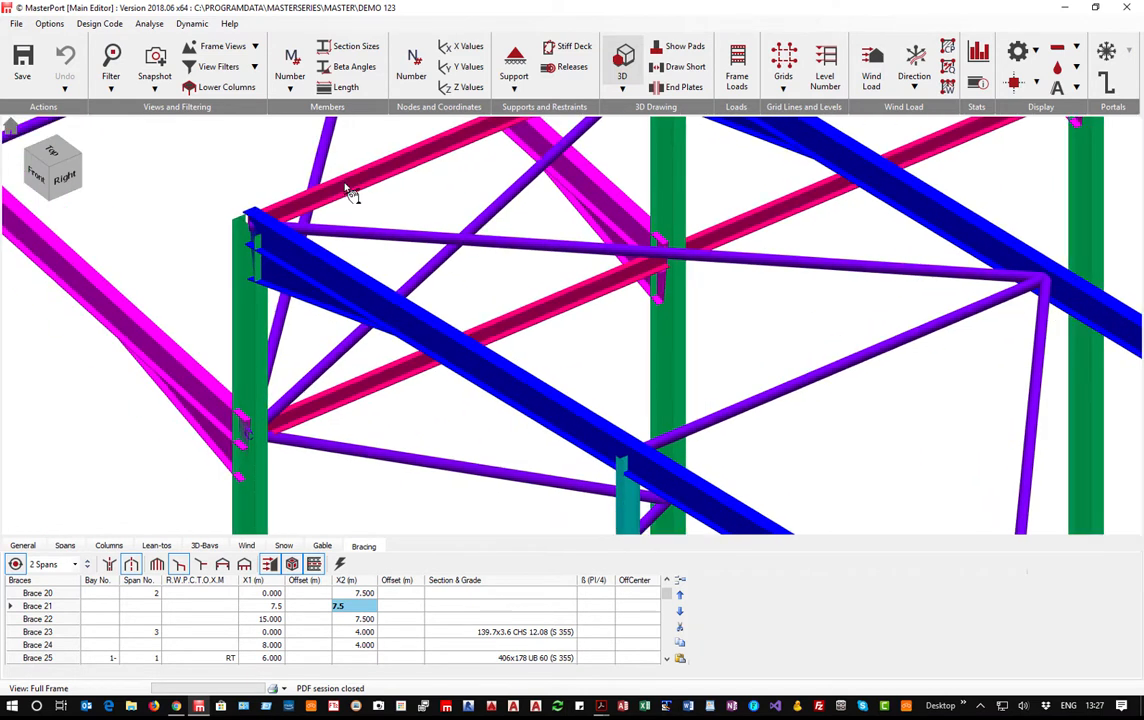
scroll(357, 397, down, 1)
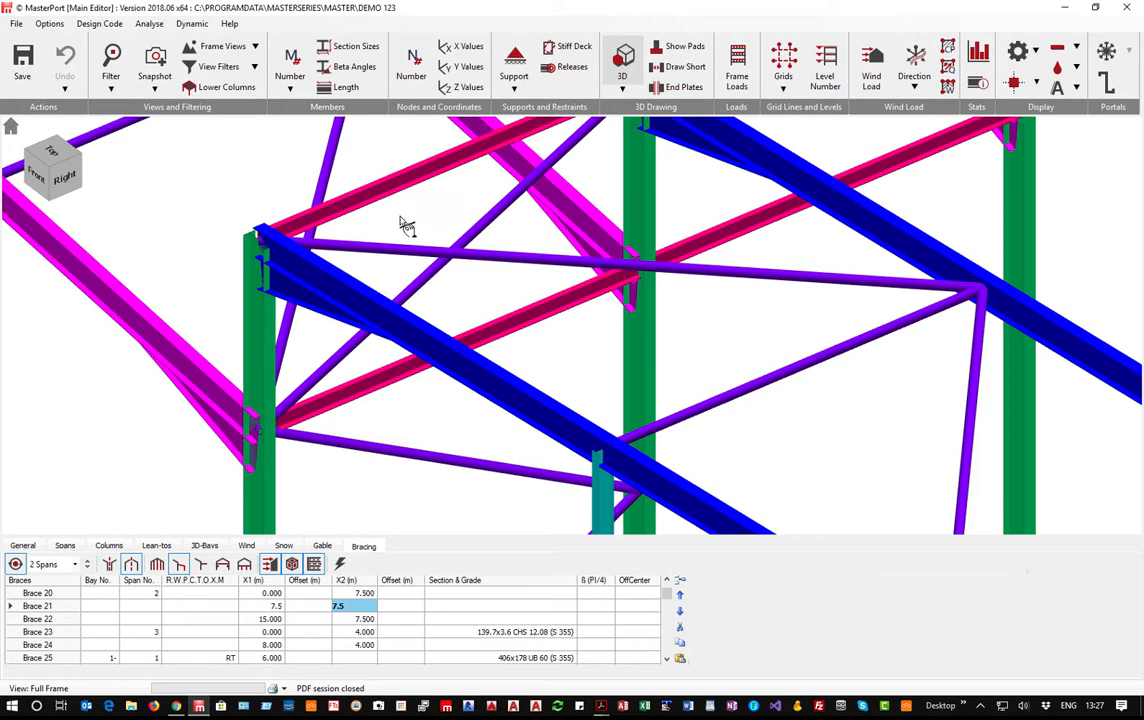
scroll(365, 215, down, 5)
scroll(445, 320, down, 4)
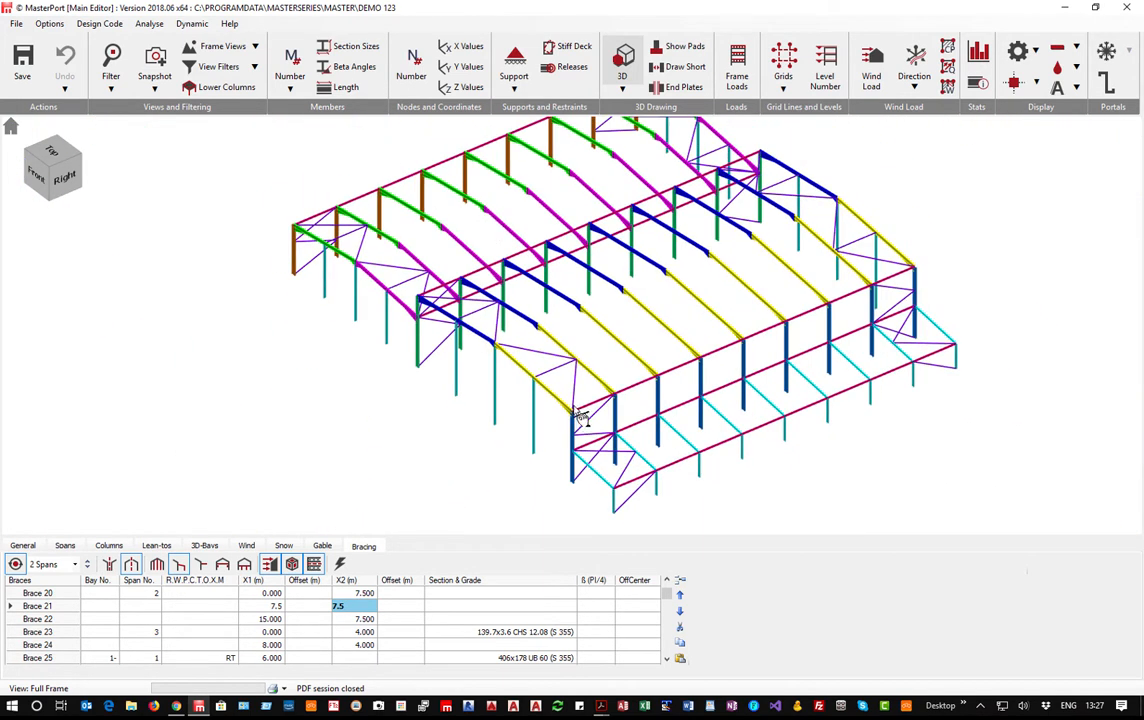
Switch off the 3D rendering and member colouring, and display the wind load zones on the frame.
click(622, 66)
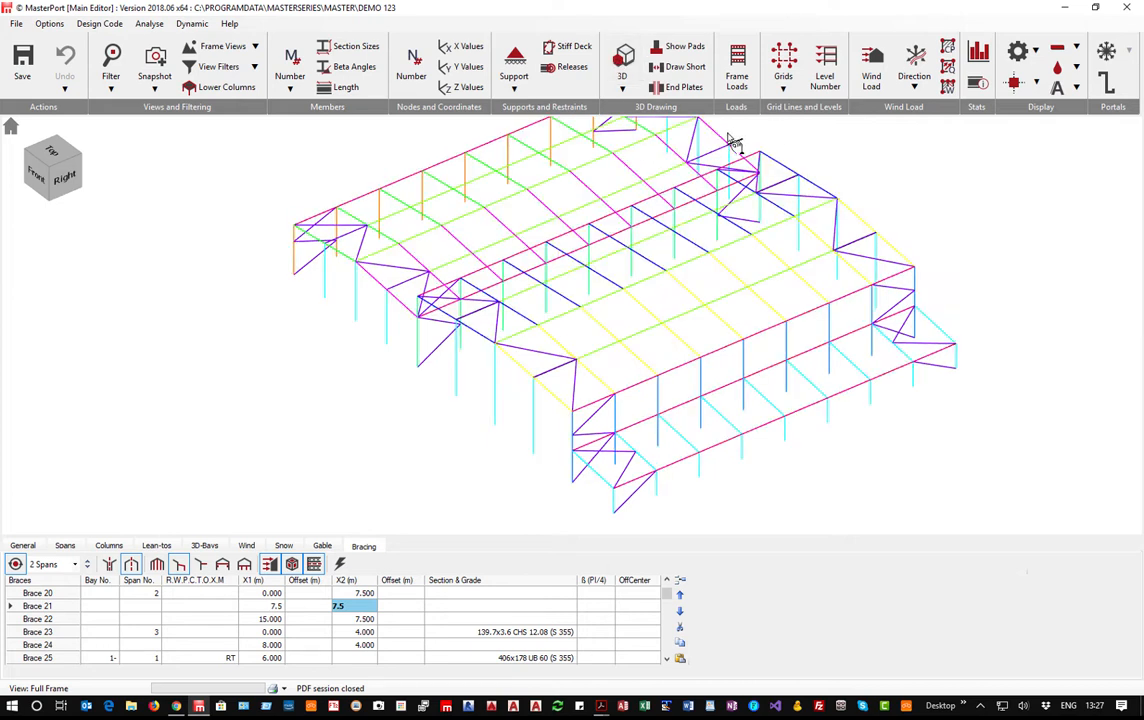
click(875, 65)
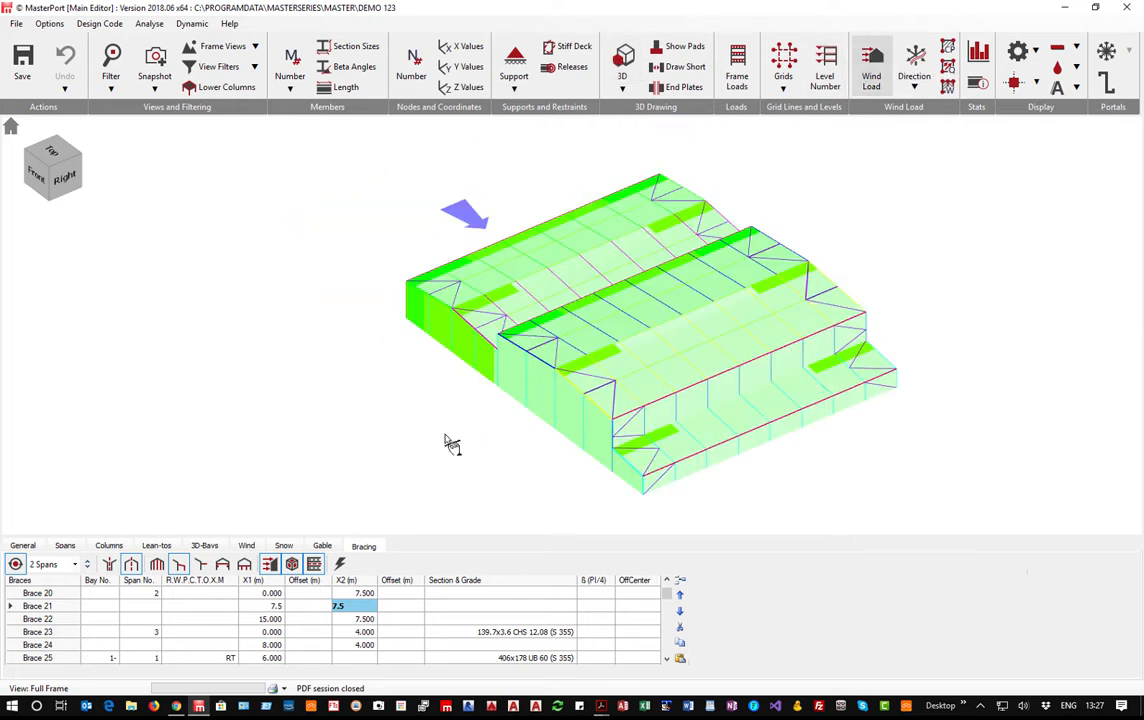
drag(449, 442, 534, 414)
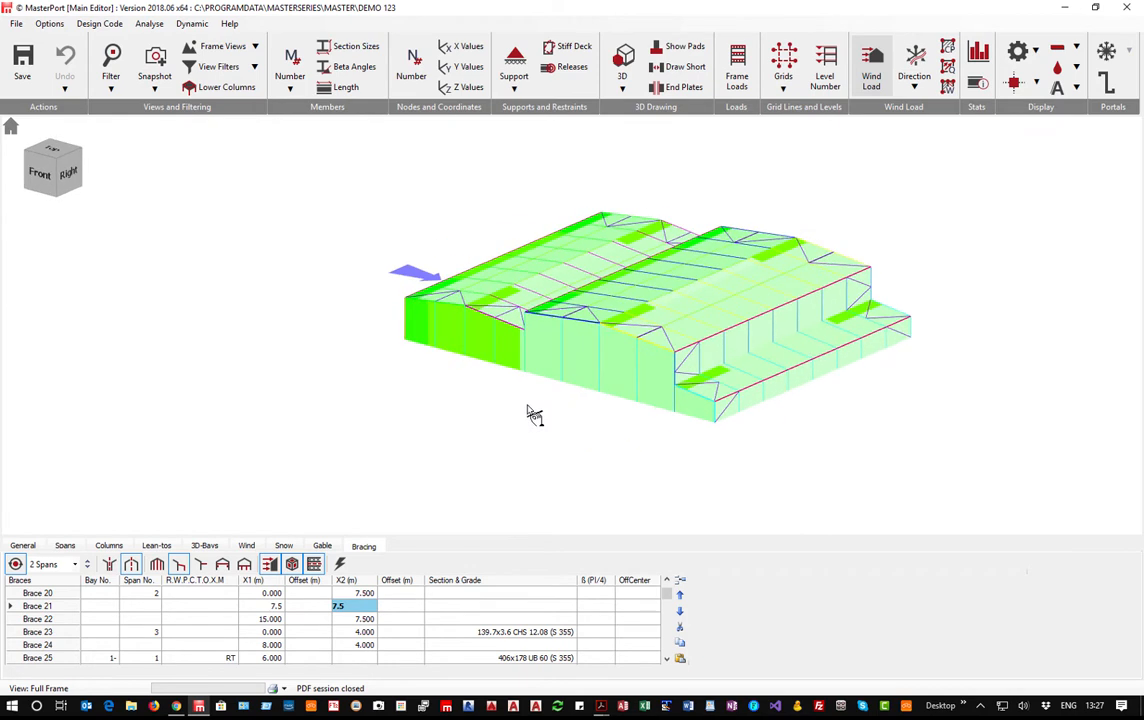
click(622, 88)
click(658, 156)
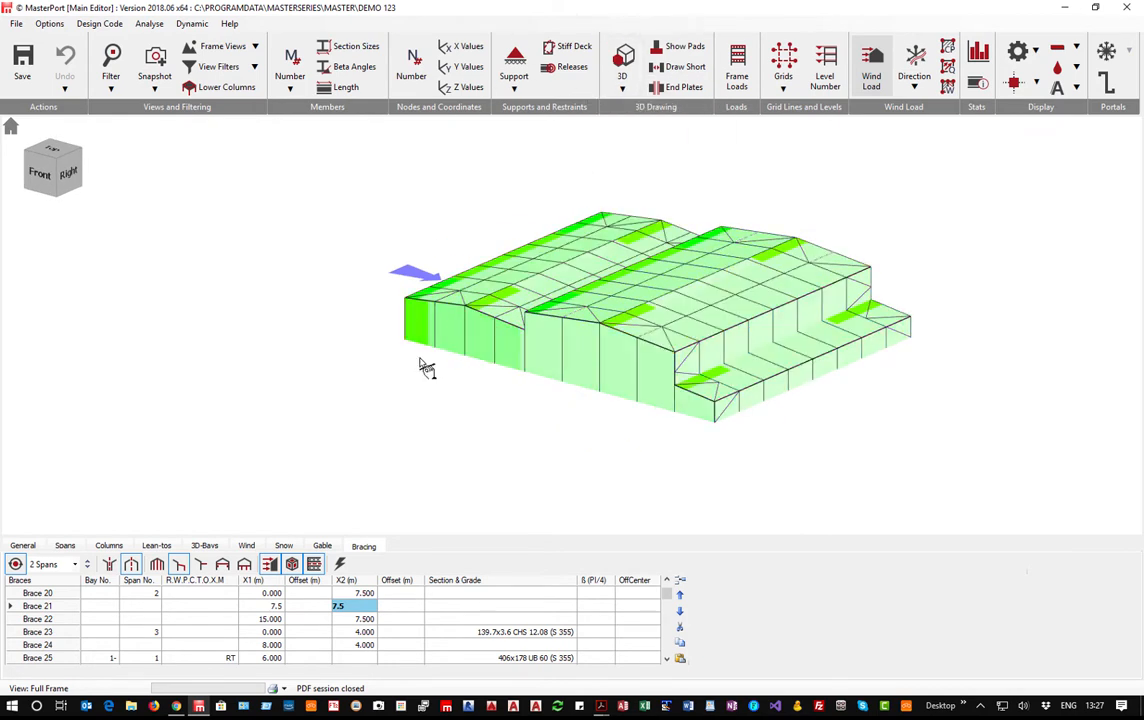
View the building from the windward left side and show the pressure coefficients on the wind zones.
drag(439, 401, 689, 386)
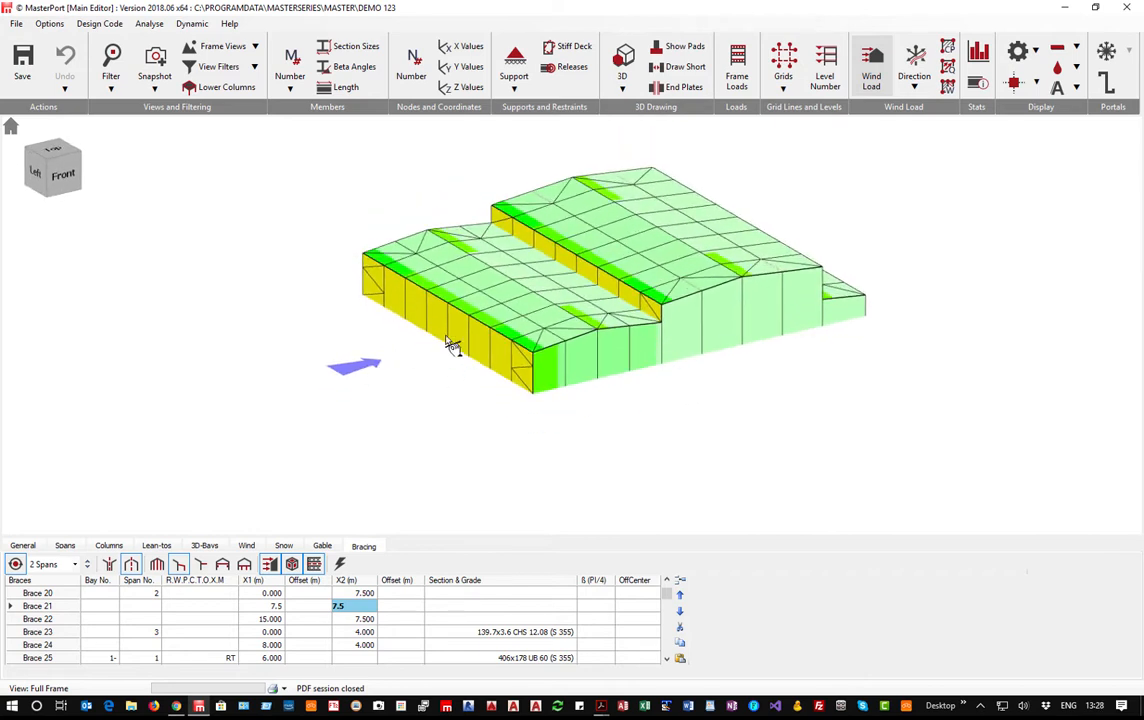
click(947, 50)
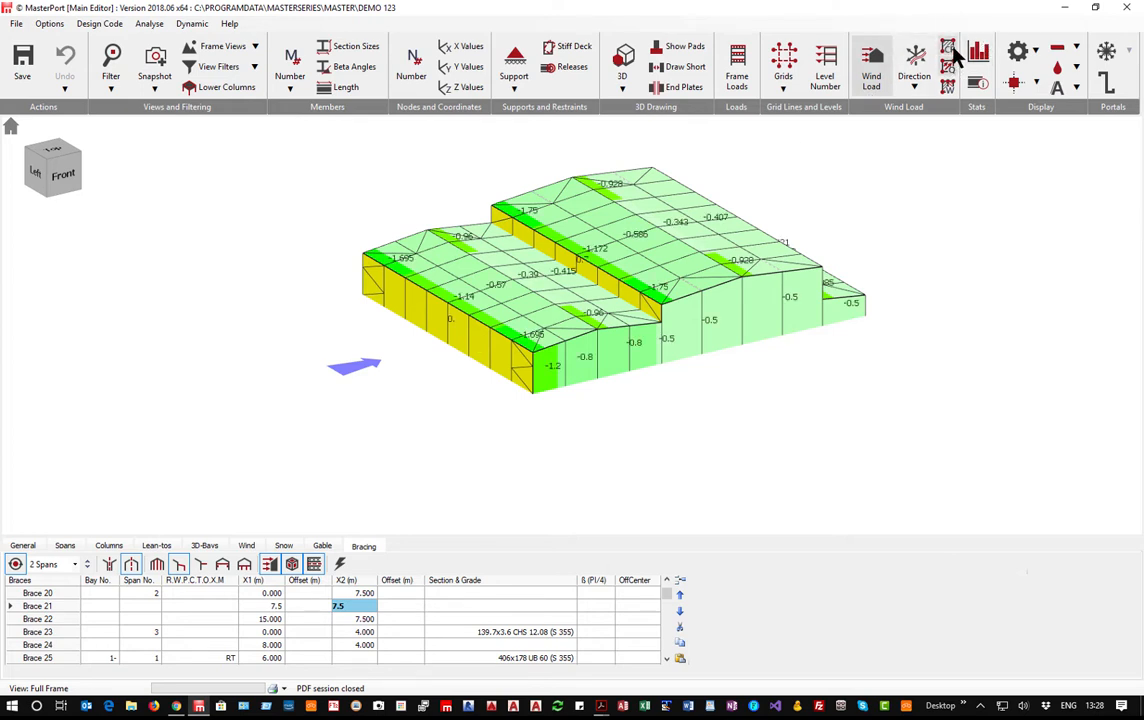
Switch the wind zone labels from pressure coefficients to wind pressures and examine the values on the windward side wall.
click(948, 52)
click(947, 68)
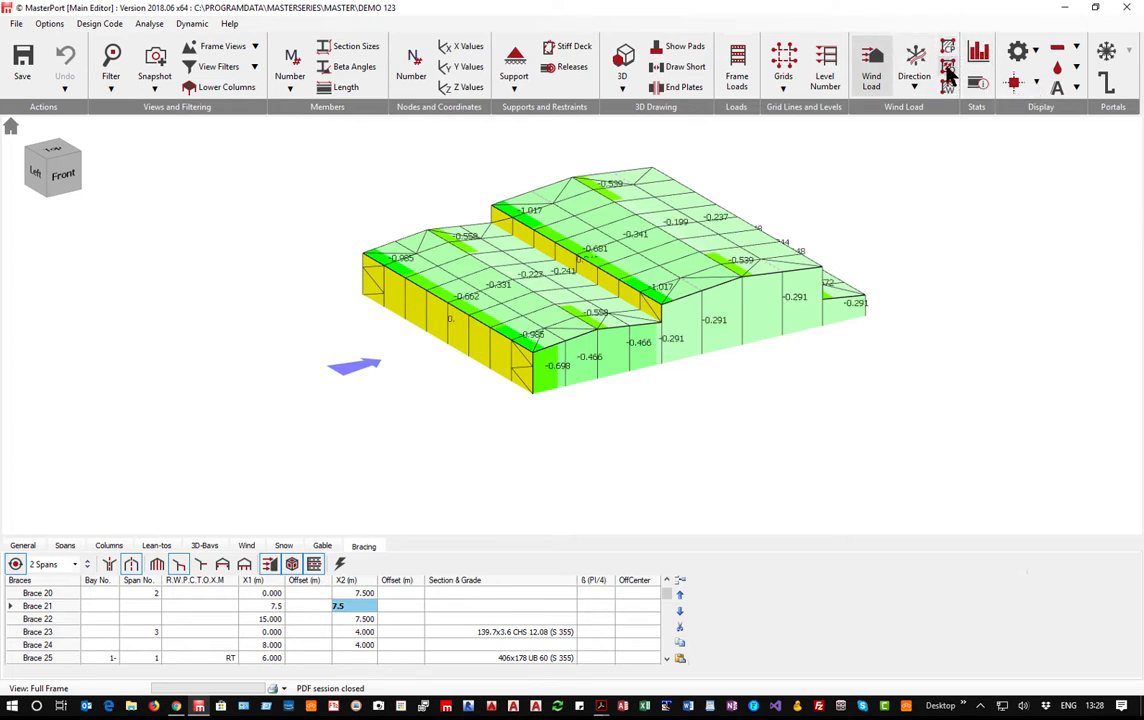
scroll(452, 330, up, 5)
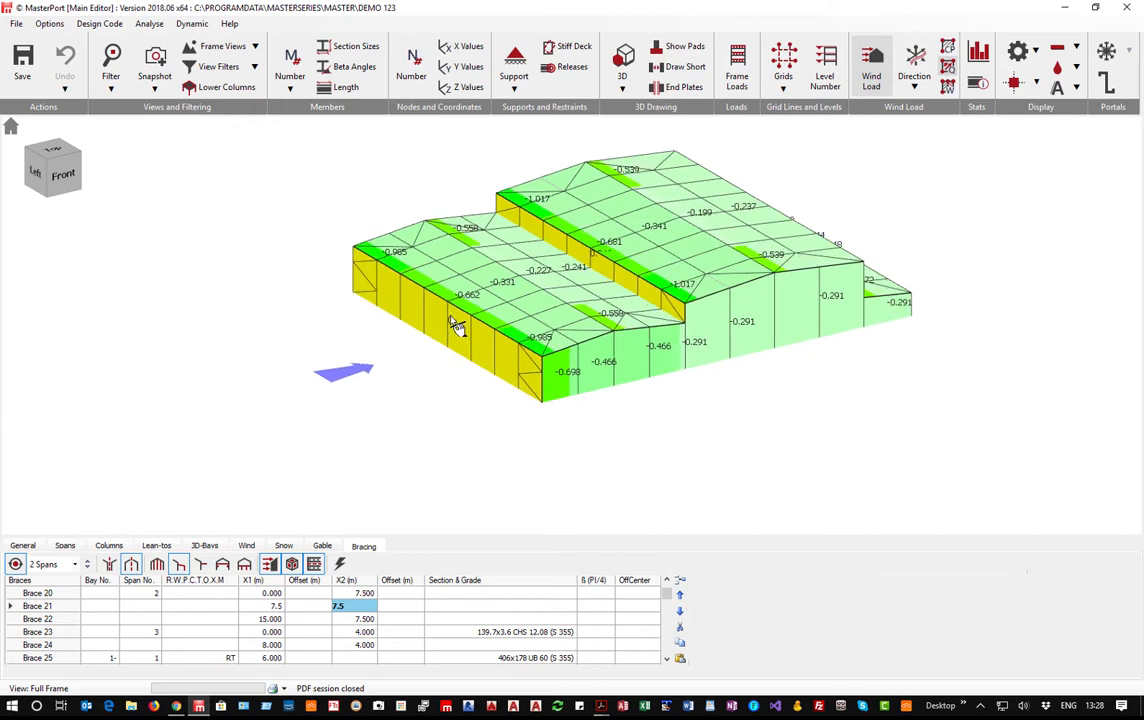
scroll(449, 341, up, 3)
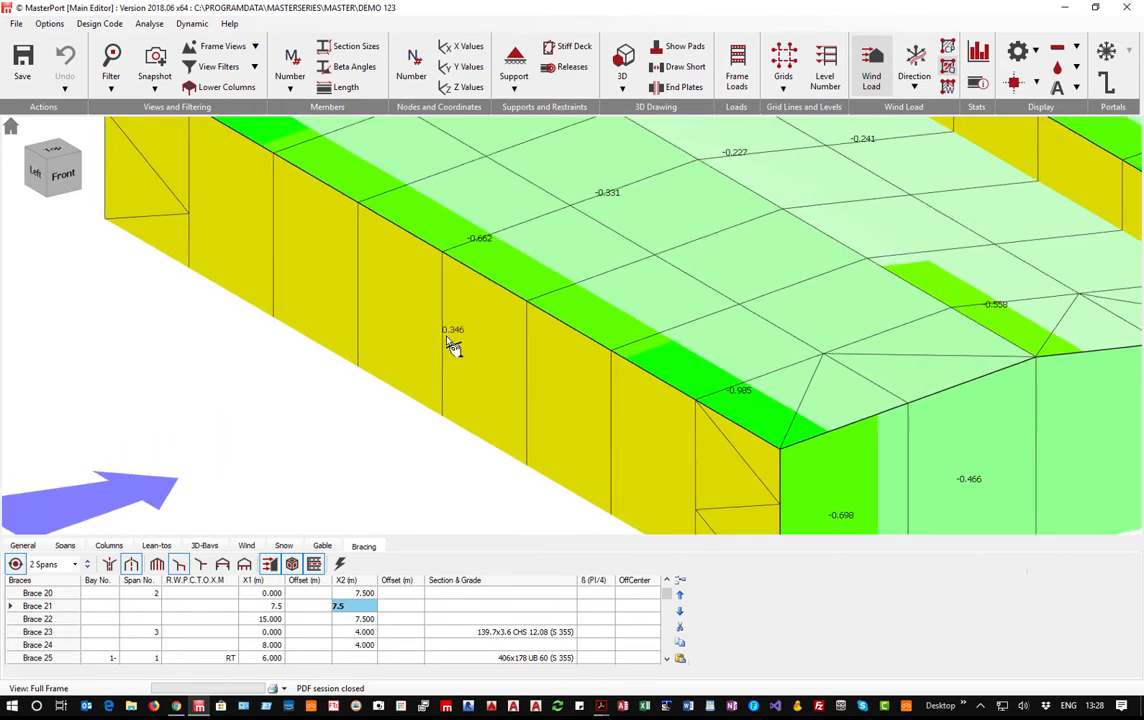
scroll(455, 340, down, 5)
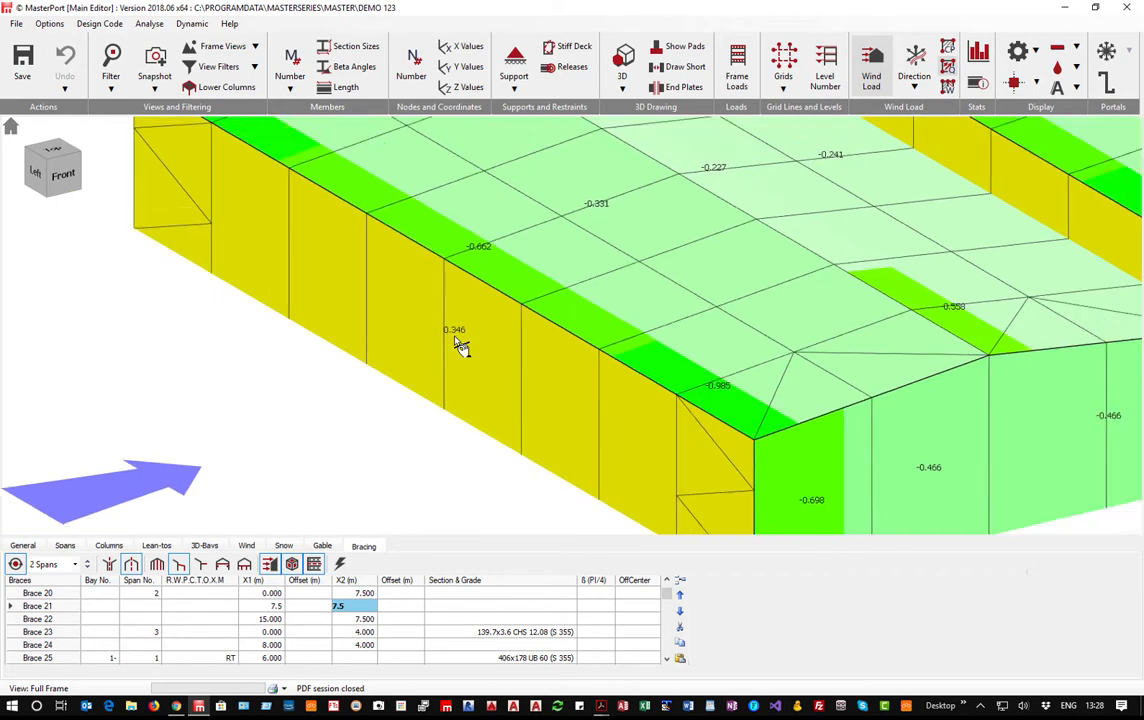
scroll(470, 312, down, 1)
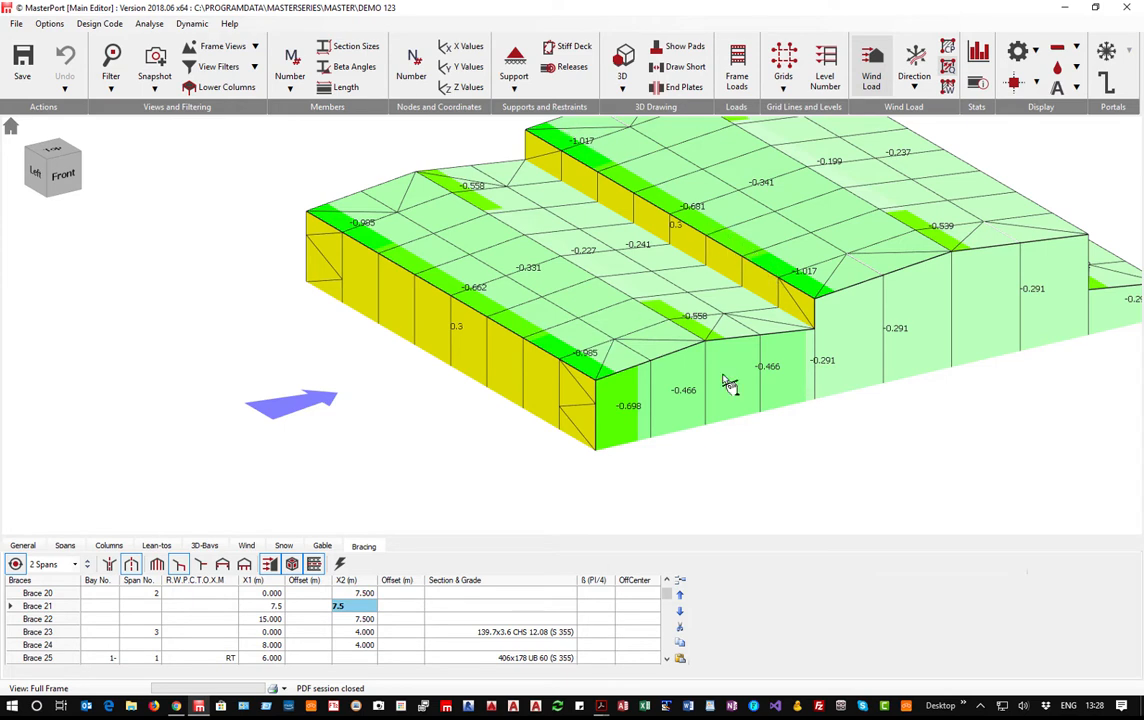
Display the zone pressures for wind case W2, and open the wind case list again.
click(916, 90)
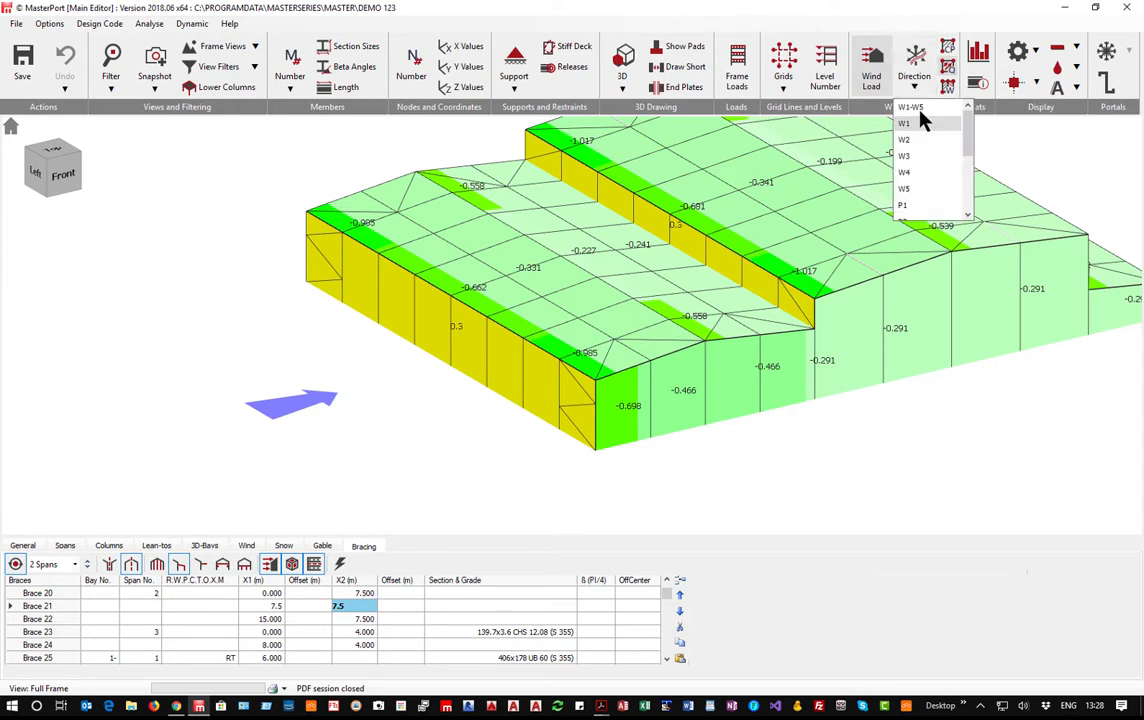
click(914, 147)
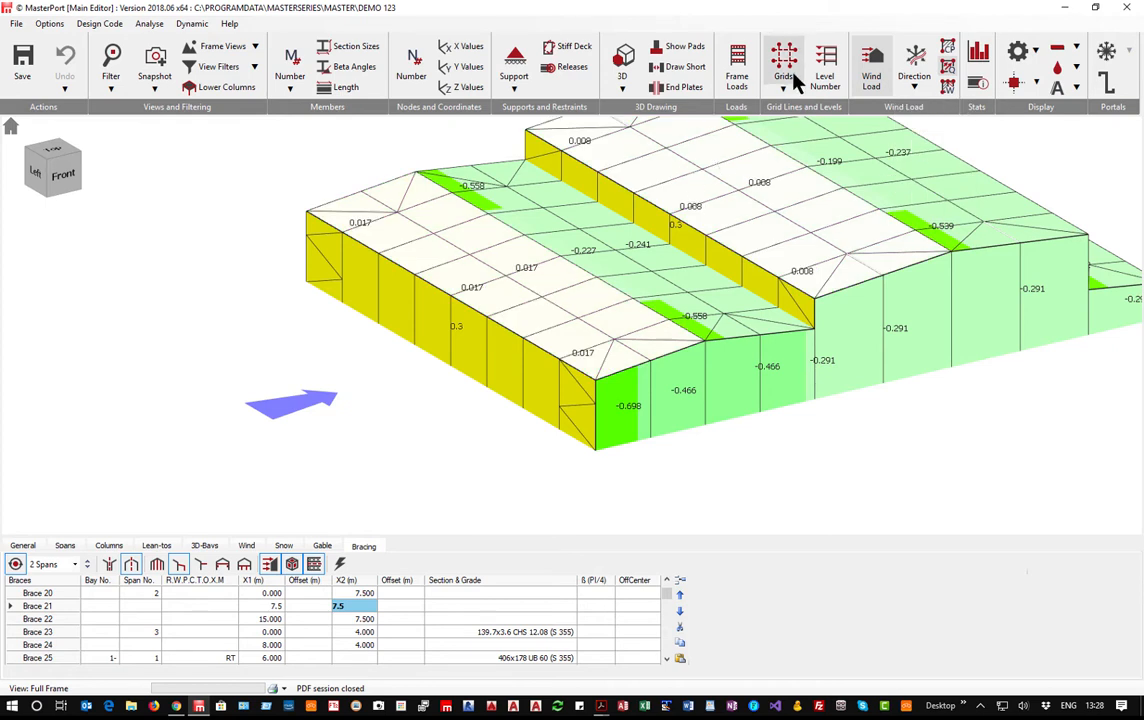
click(916, 88)
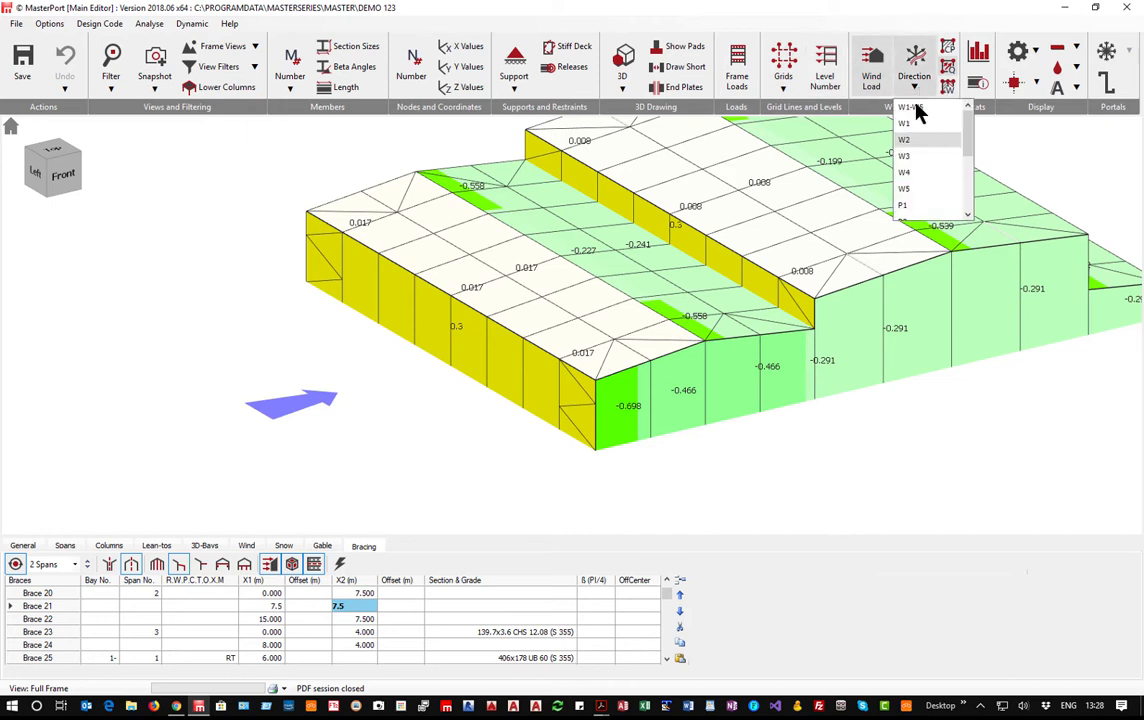
Display the wind pressures on the building for wind directions W3, W4 and W5 in turn.
click(914, 158)
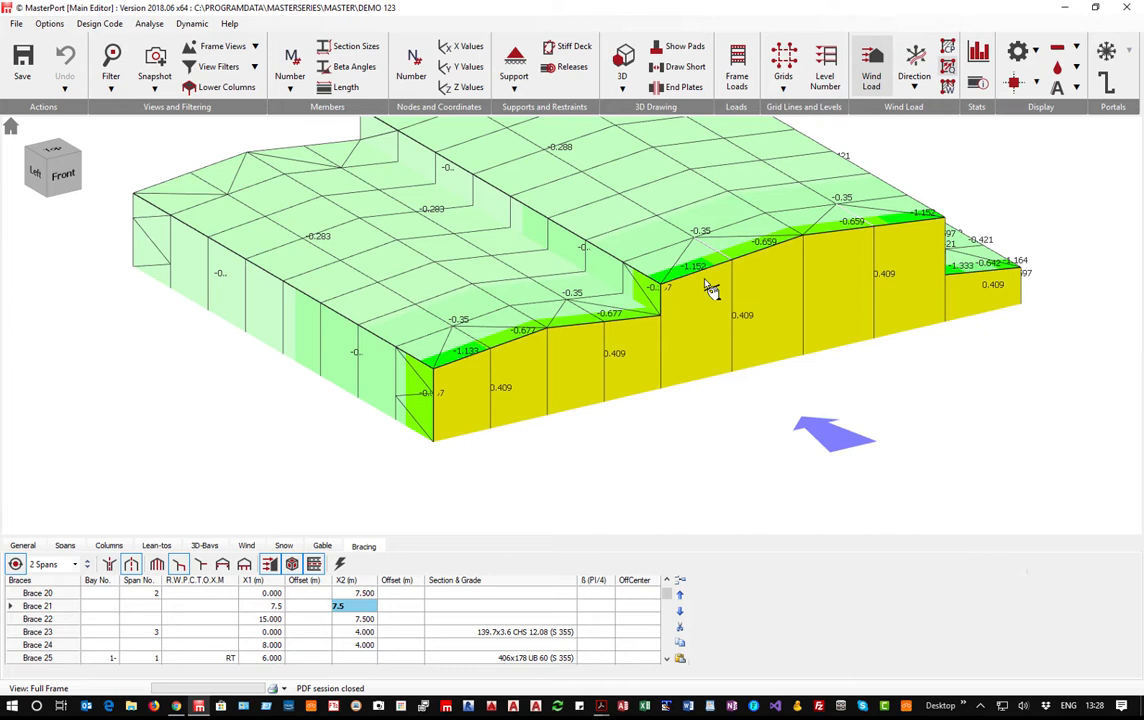
click(923, 88)
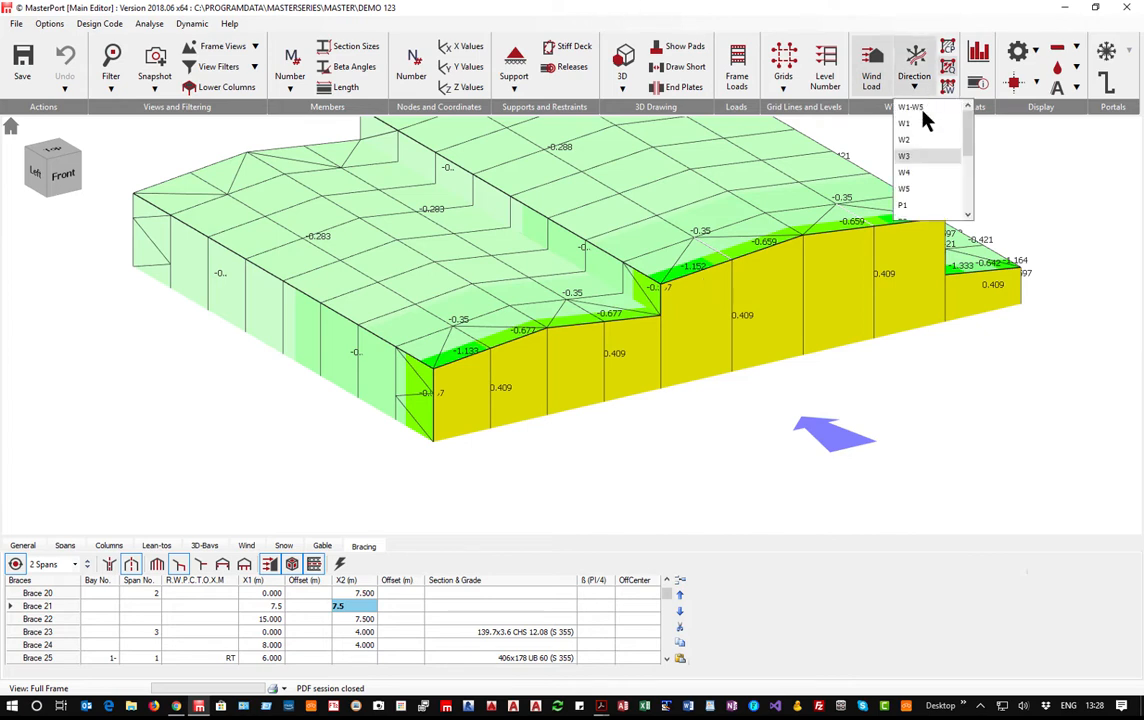
click(919, 172)
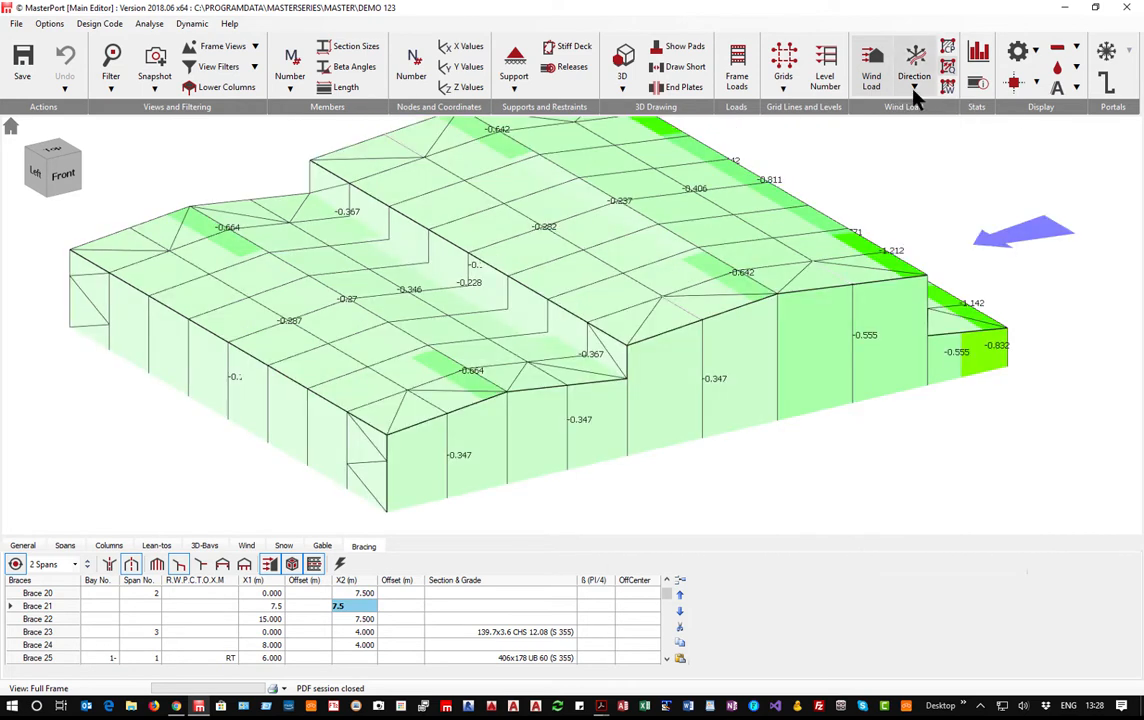
click(914, 87)
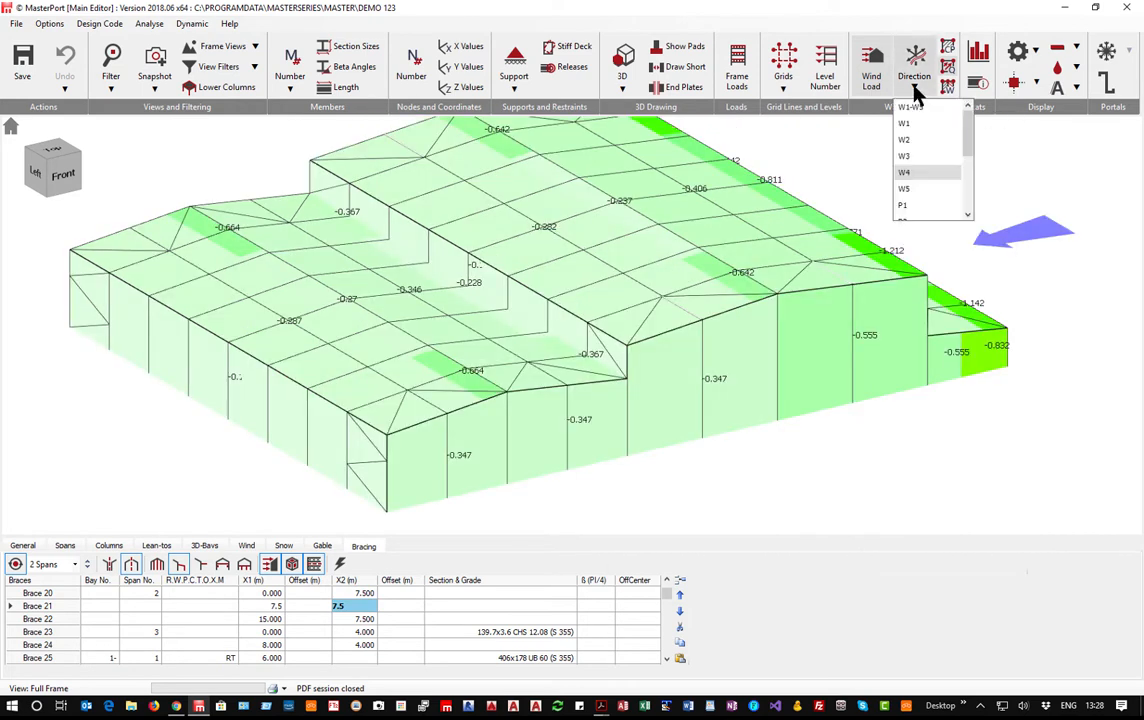
click(917, 190)
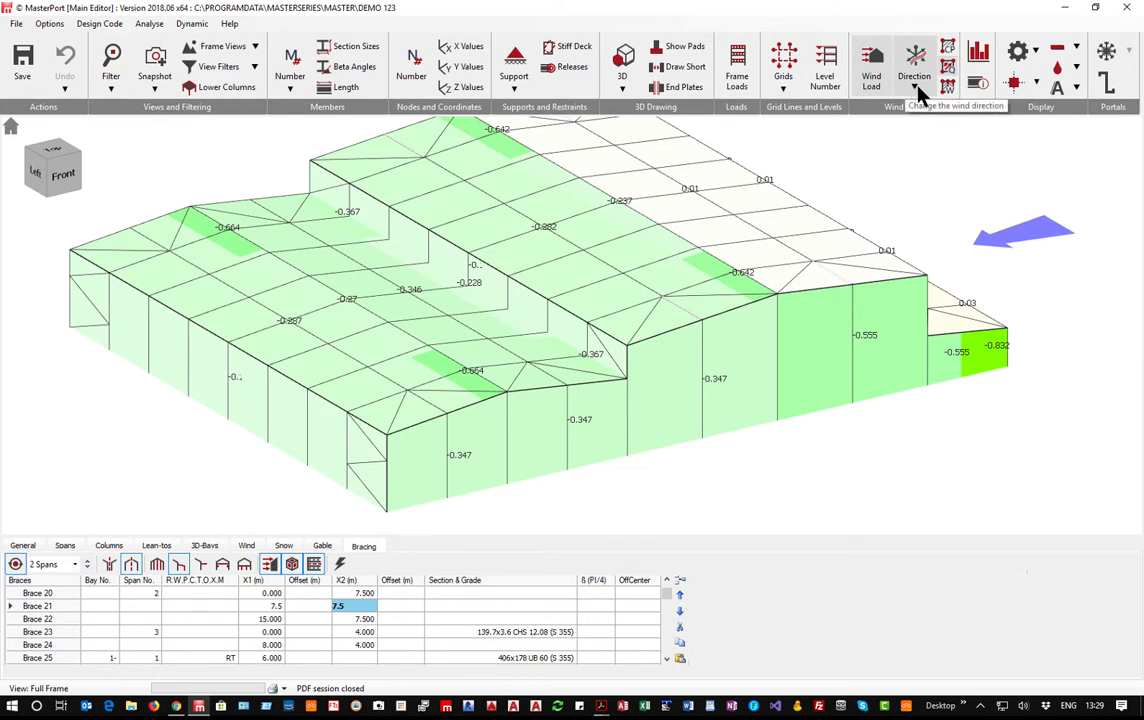
Display the wind pressures for cases P1 and S1 in turn, and switch off the wind load display.
click(917, 92)
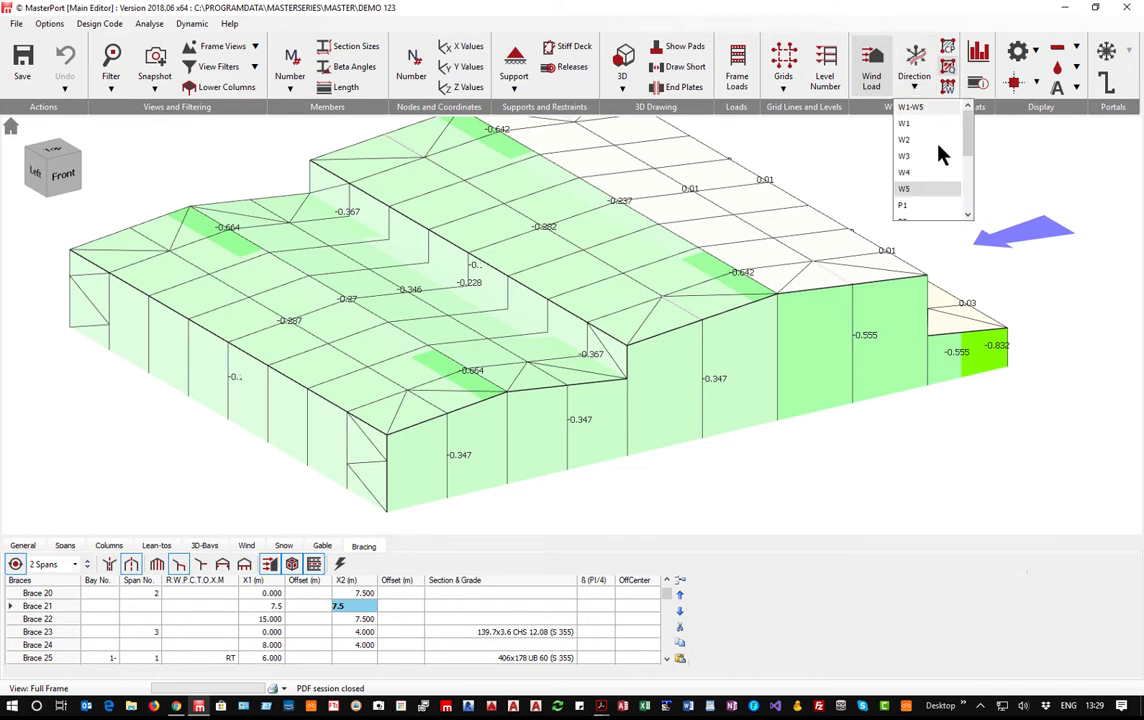
click(911, 212)
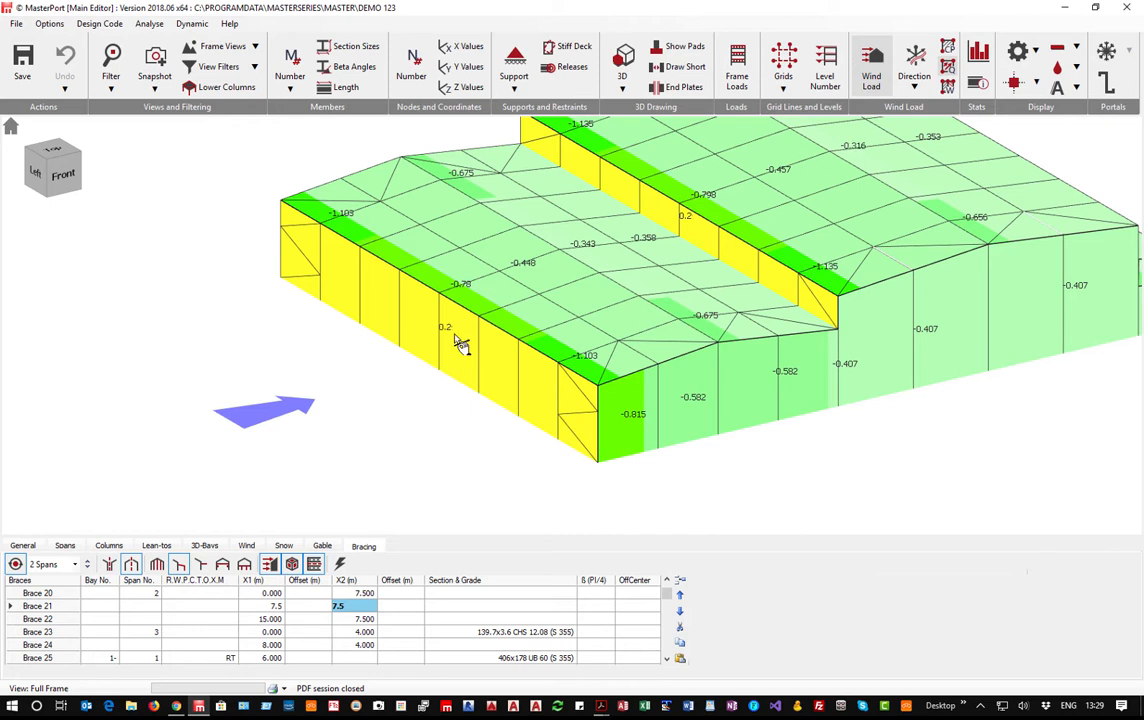
click(914, 88)
scroll(930, 175, down, 3)
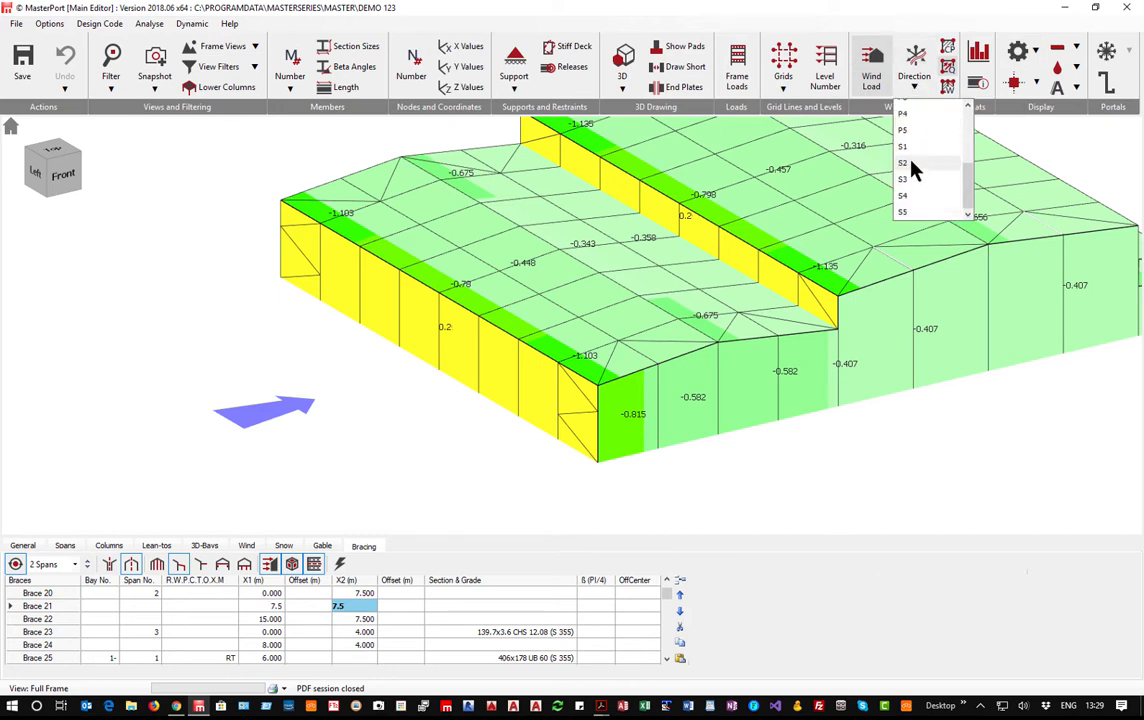
click(915, 148)
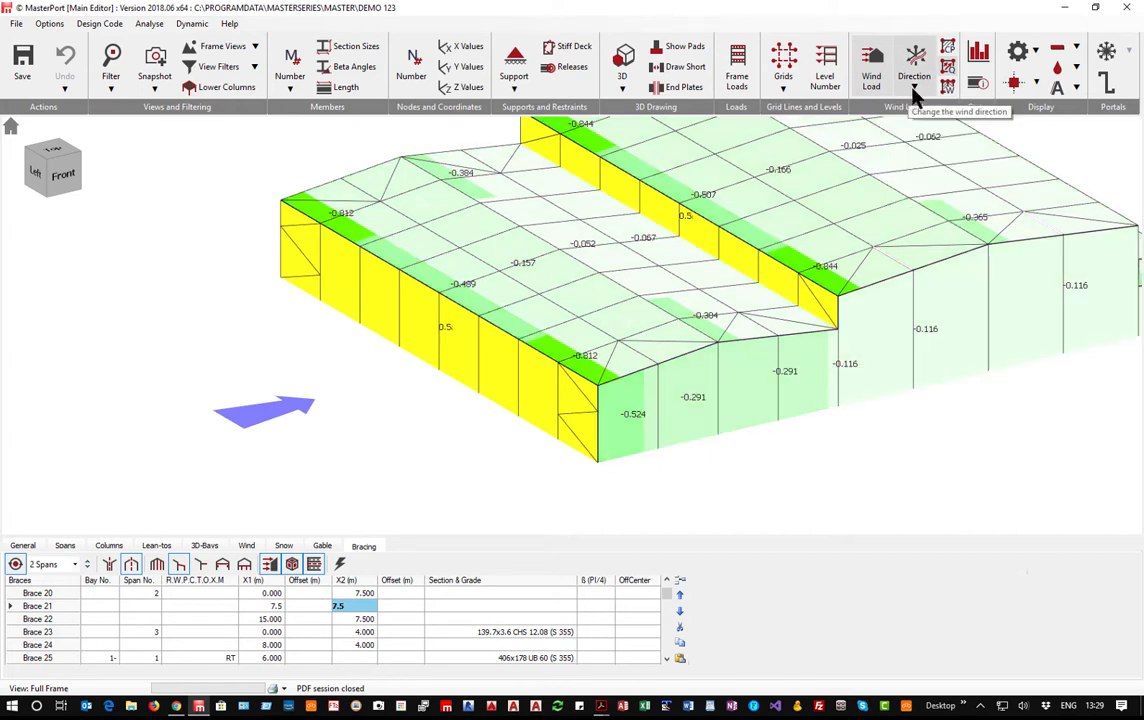
click(873, 65)
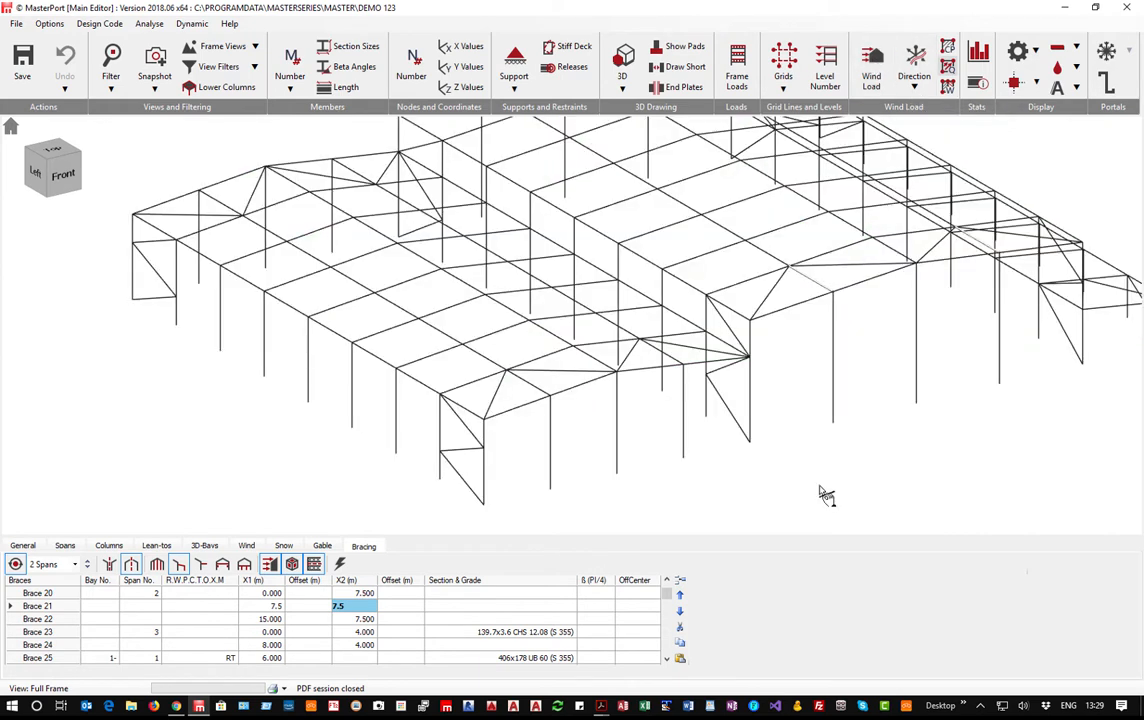
Turn on the snow load display for the building and switch it to snow case L2.
scroll(825, 494, down, 4)
scroll(828, 488, up, 3)
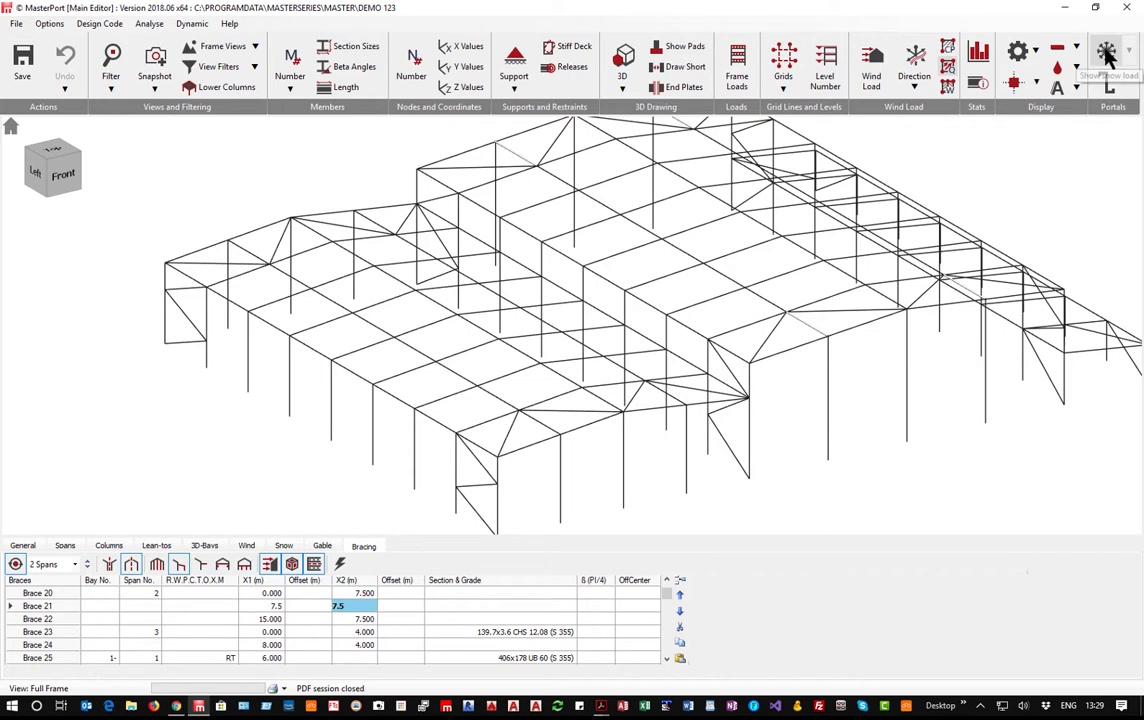
click(1107, 57)
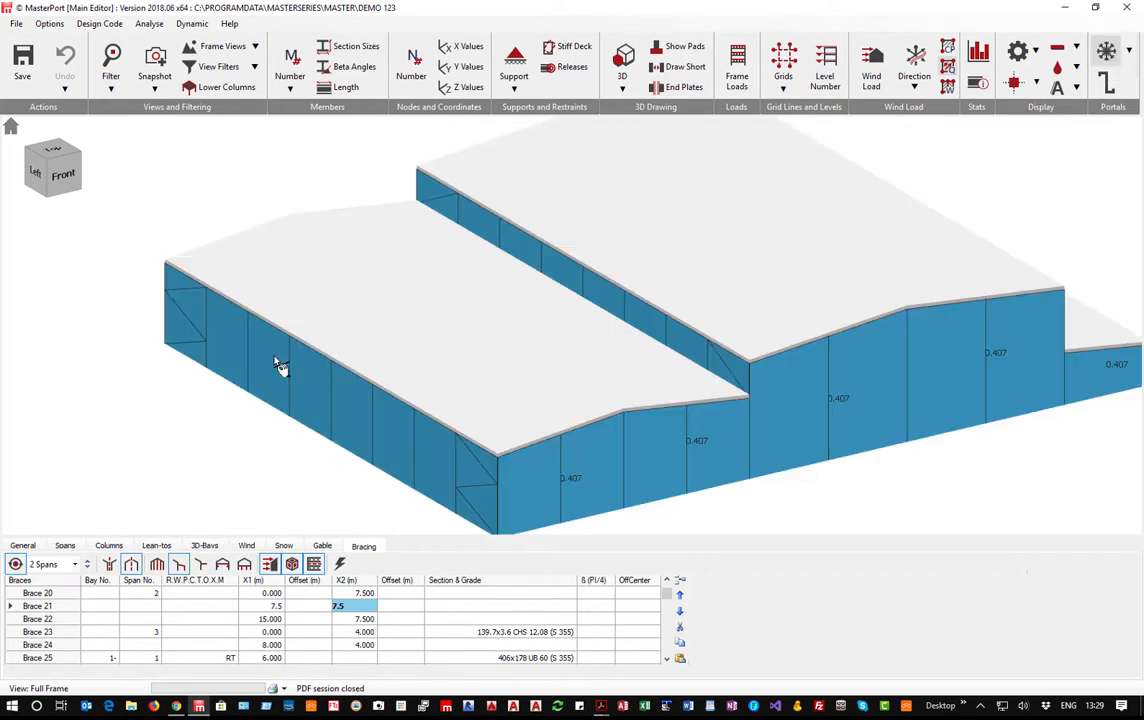
middle_drag(663, 457, 619, 451)
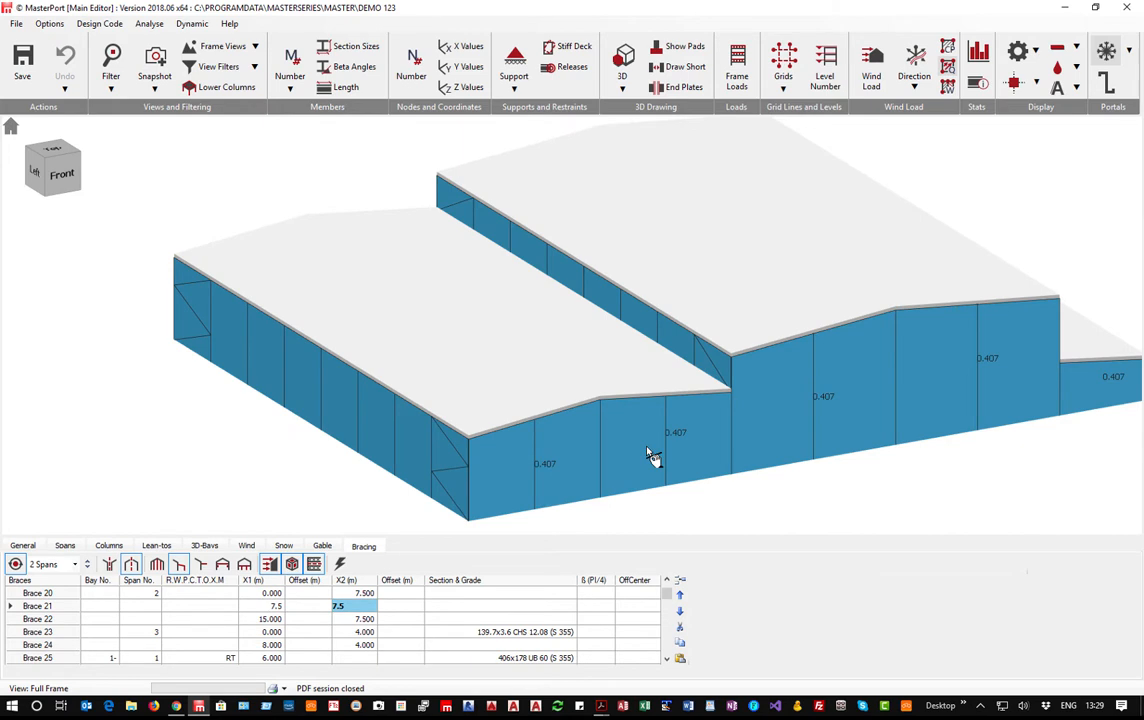
click(1130, 52)
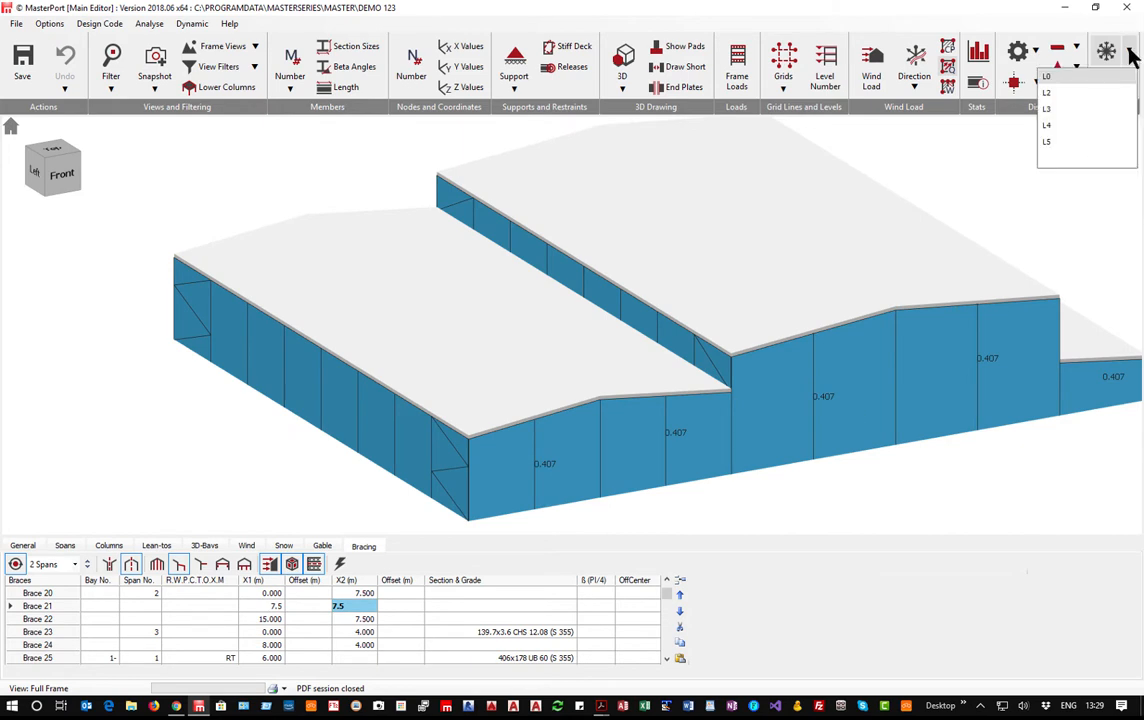
click(1066, 94)
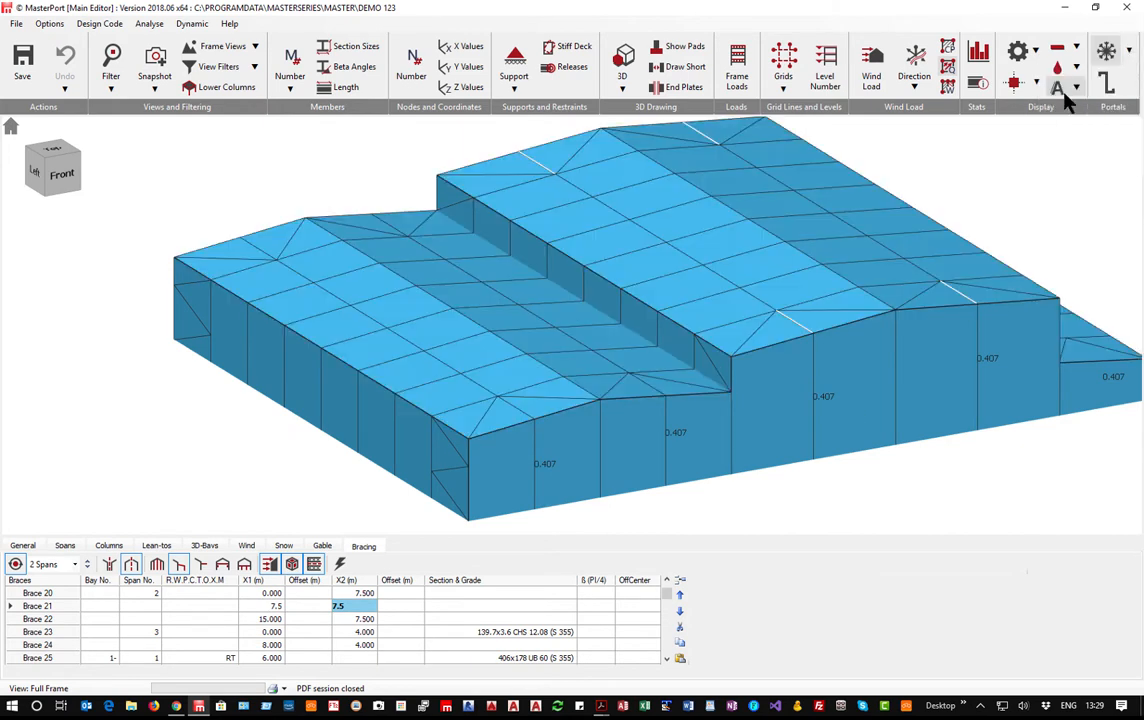
Display snow cases L3, L4 and L5 on the roofs in turn, and switch off the snow load display.
click(1130, 52)
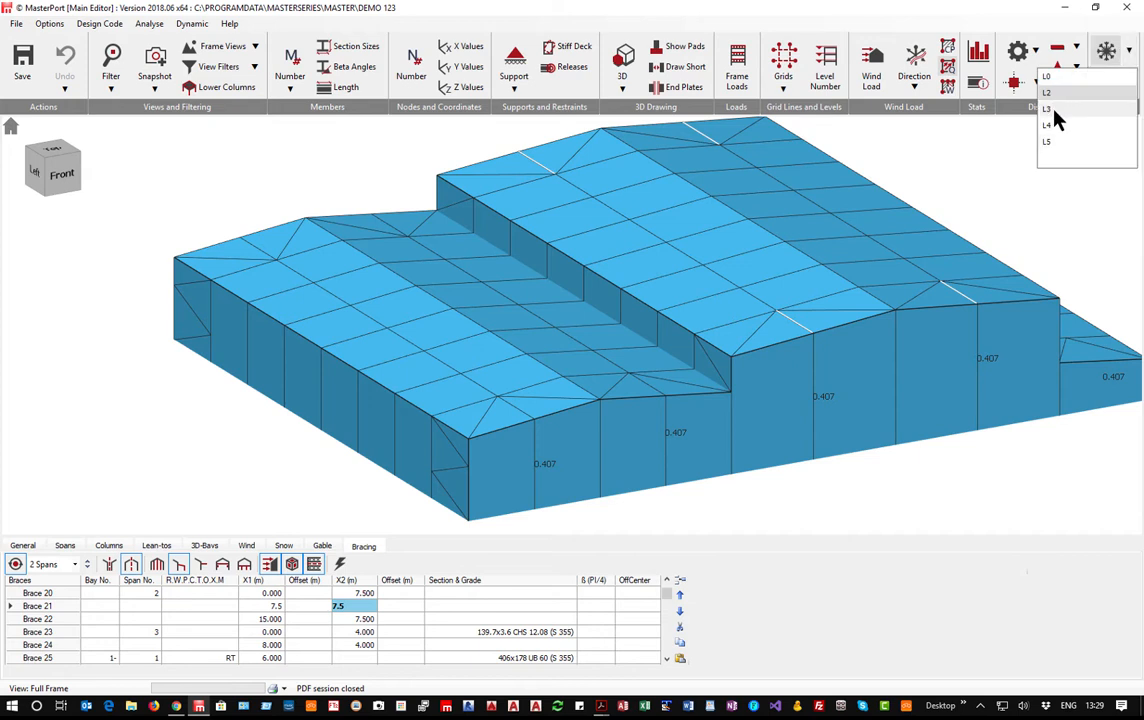
click(1059, 113)
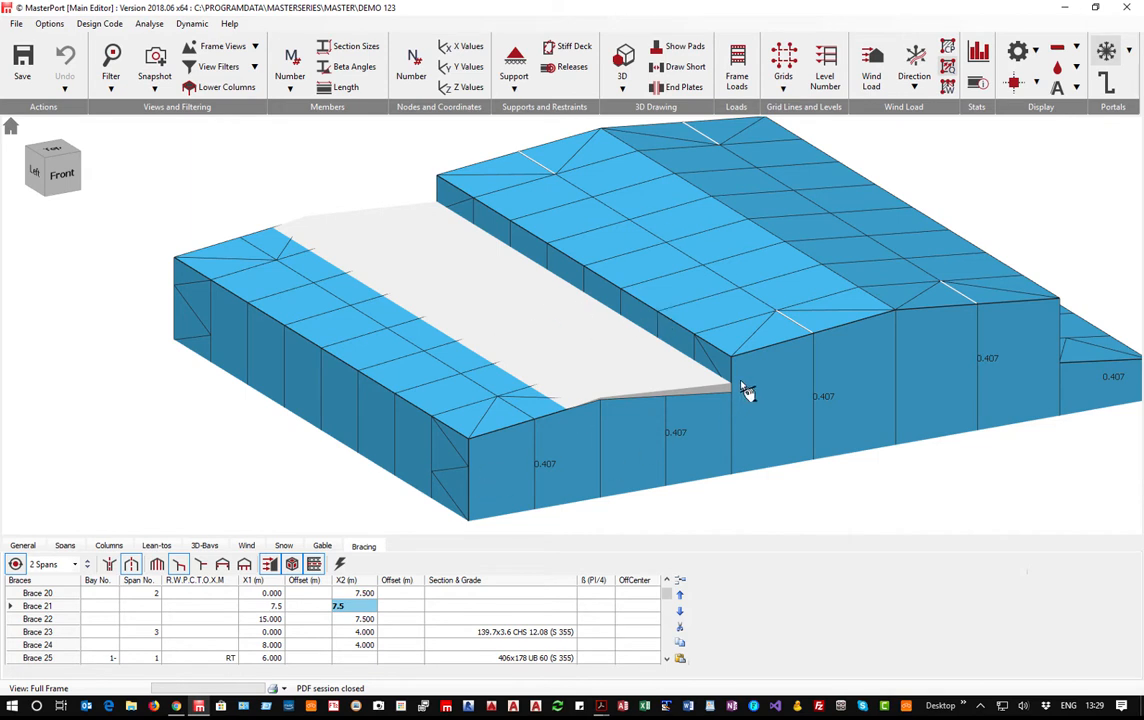
click(1130, 54)
click(1085, 129)
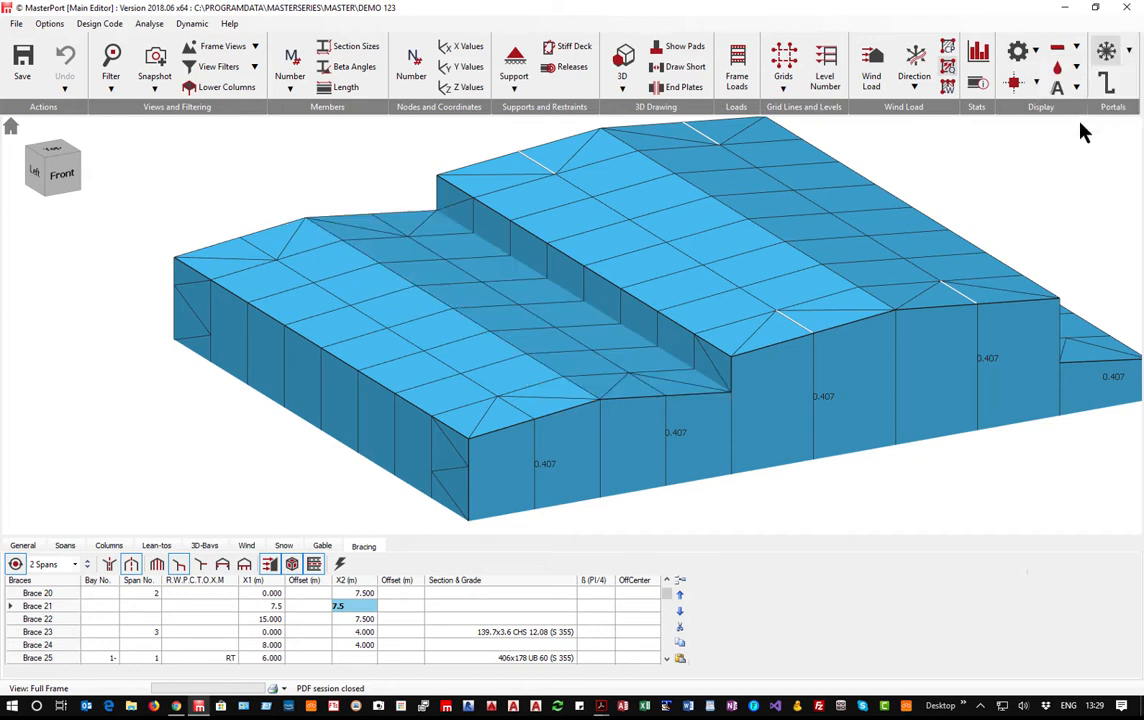
click(1129, 50)
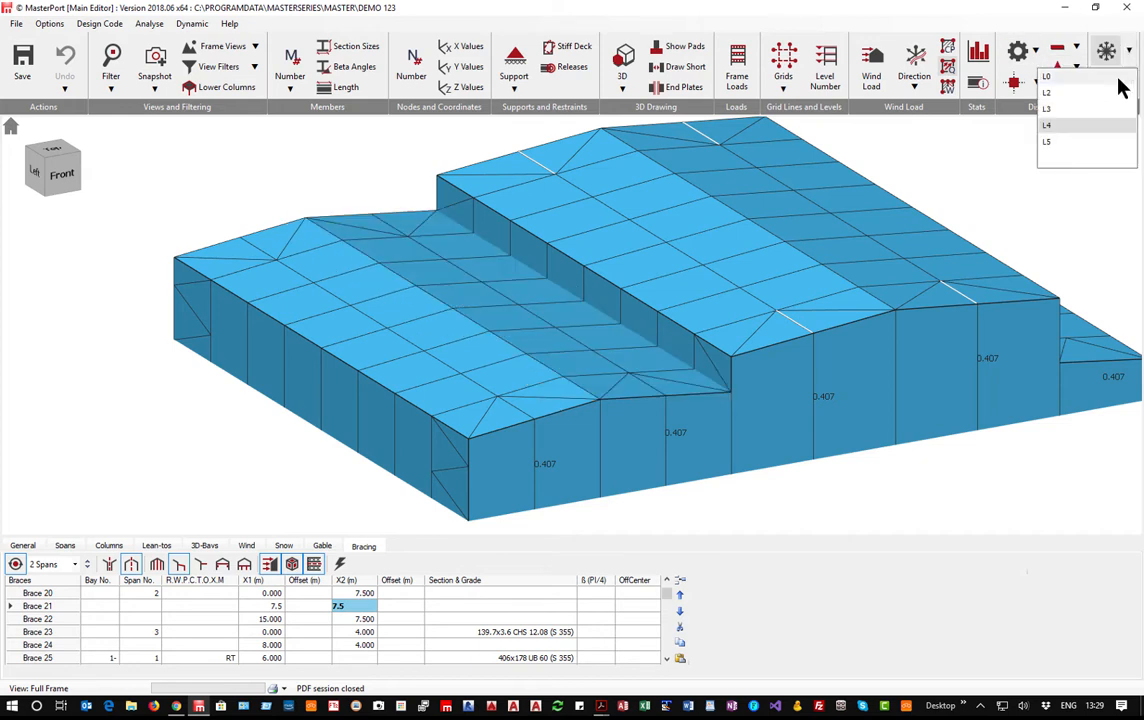
click(1081, 143)
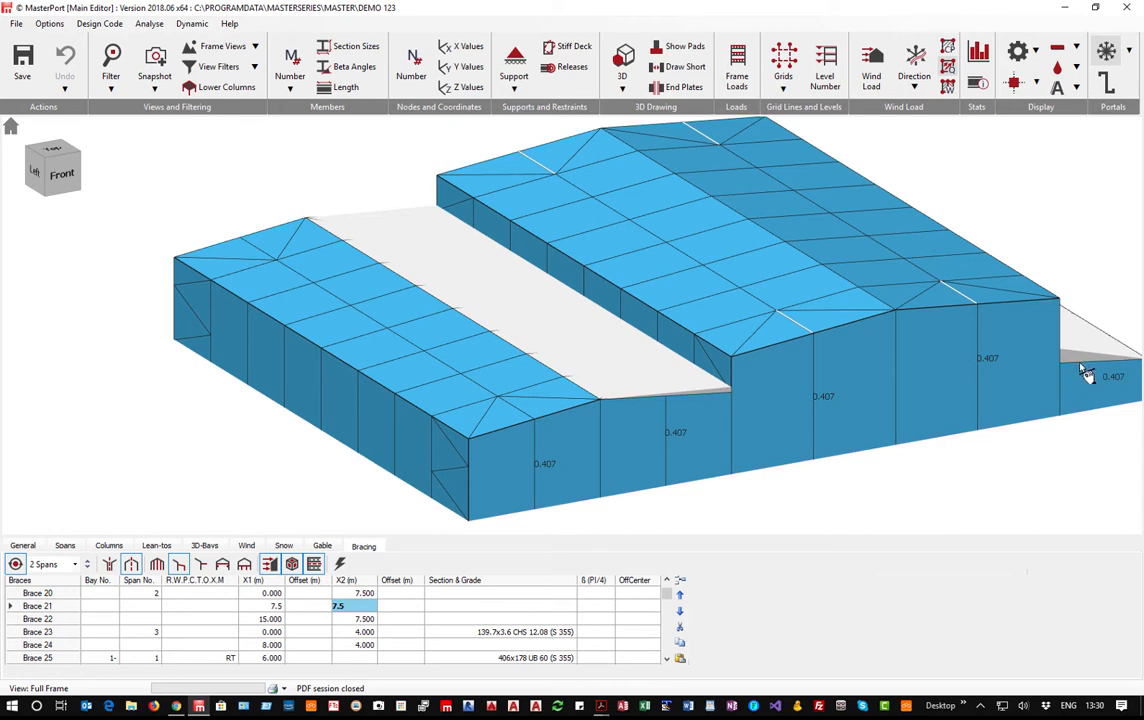
middle_drag(829, 388, 651, 388)
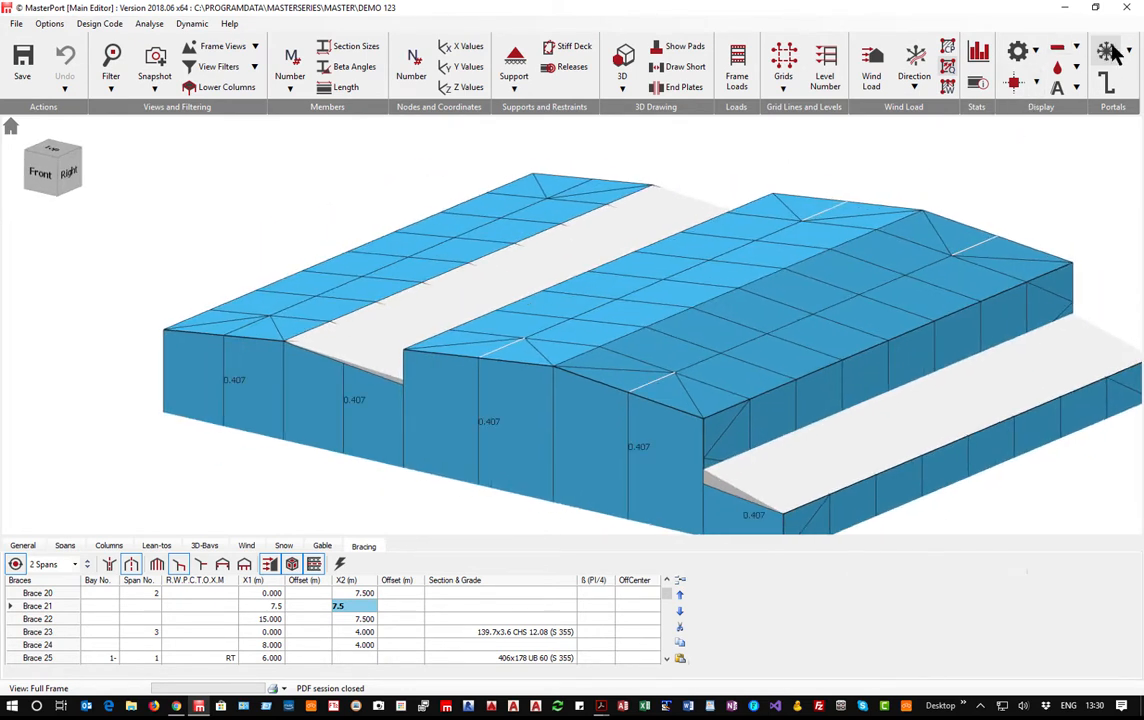
click(1112, 55)
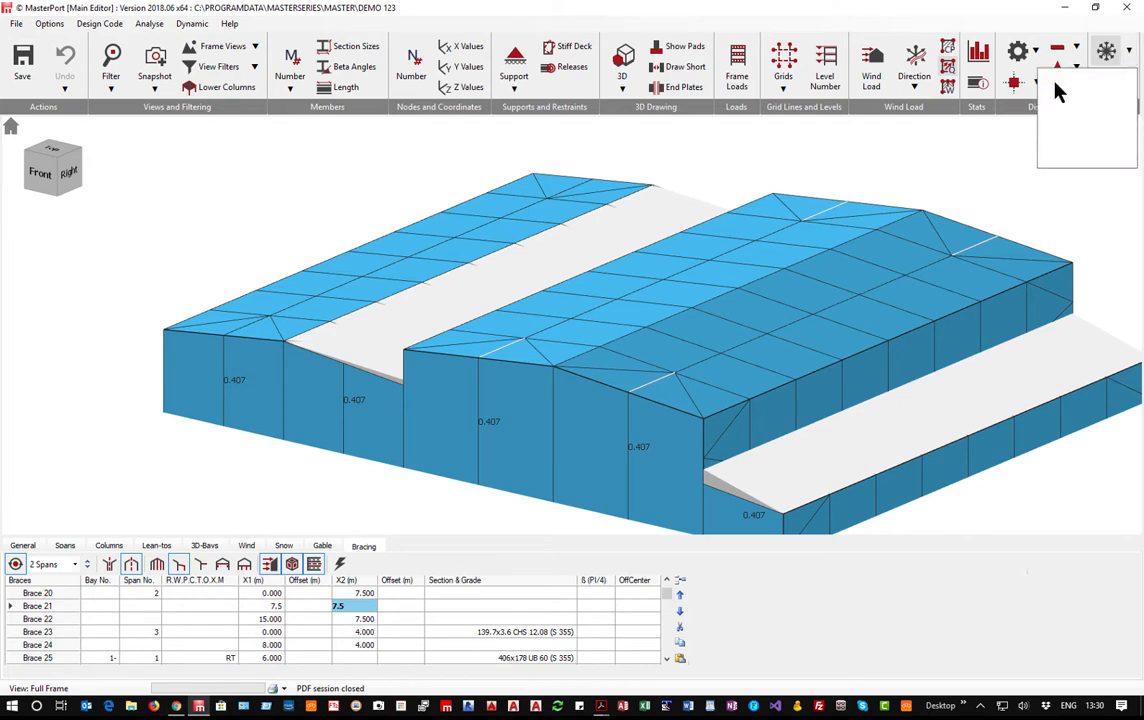
click(1069, 87)
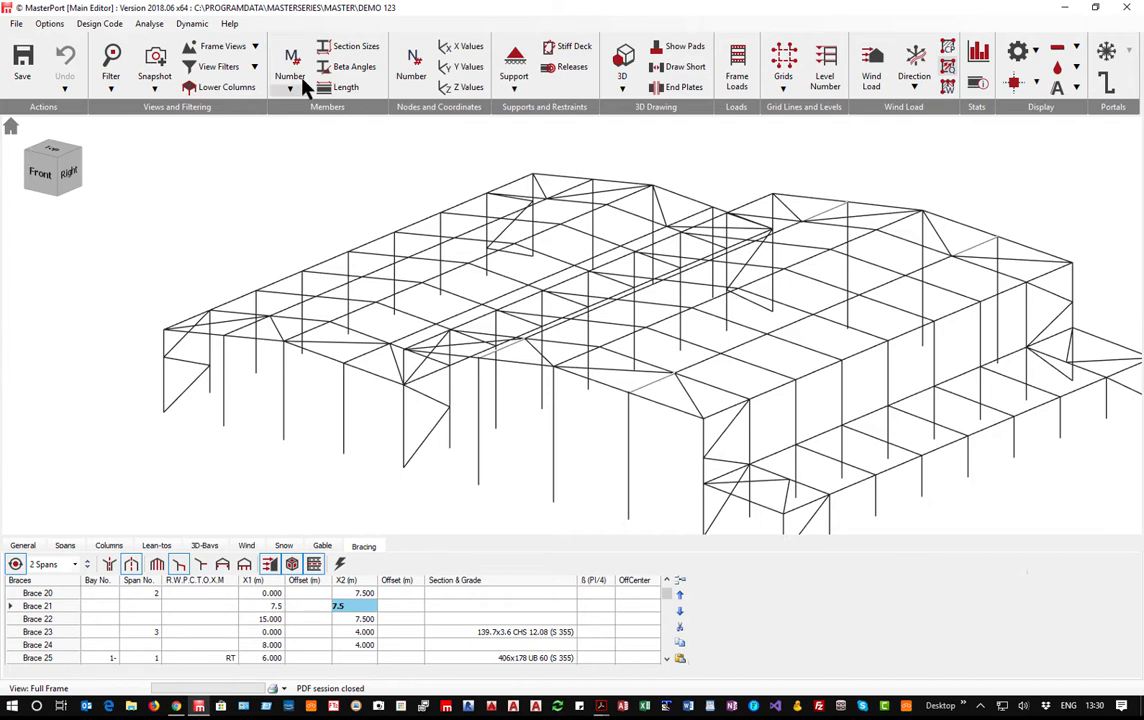
Analyse the frame with the Elastic Analysis option, so that no plastic hinges form.
click(148, 25)
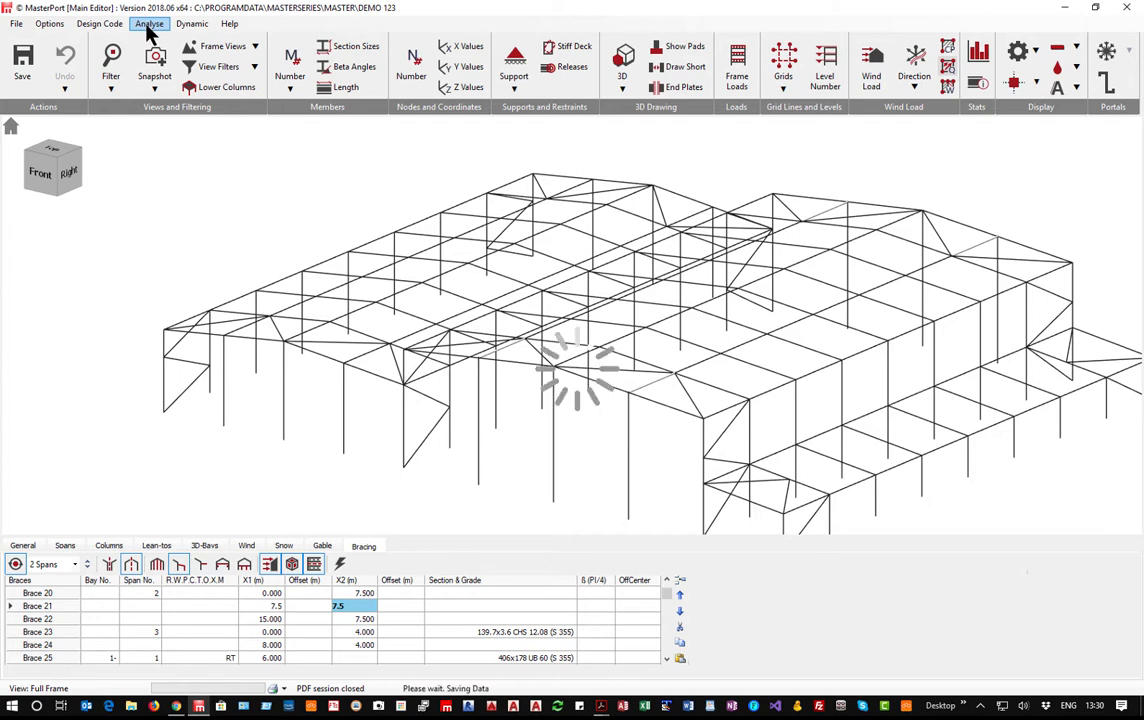
click(477, 360)
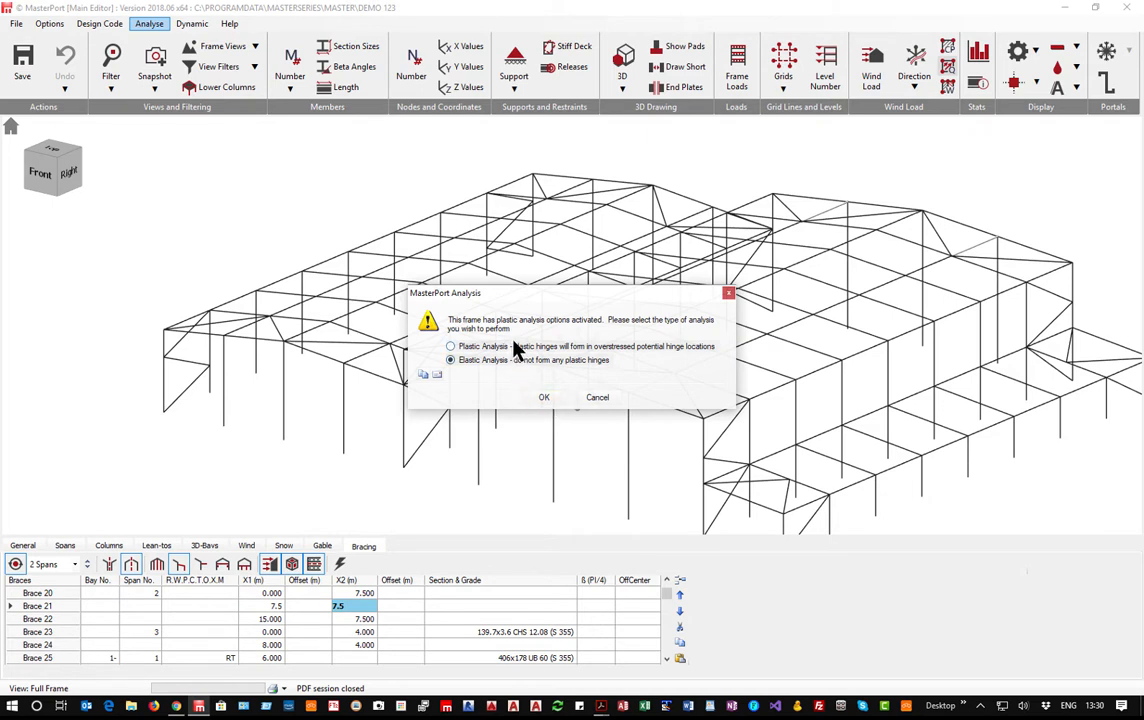
click(543, 399)
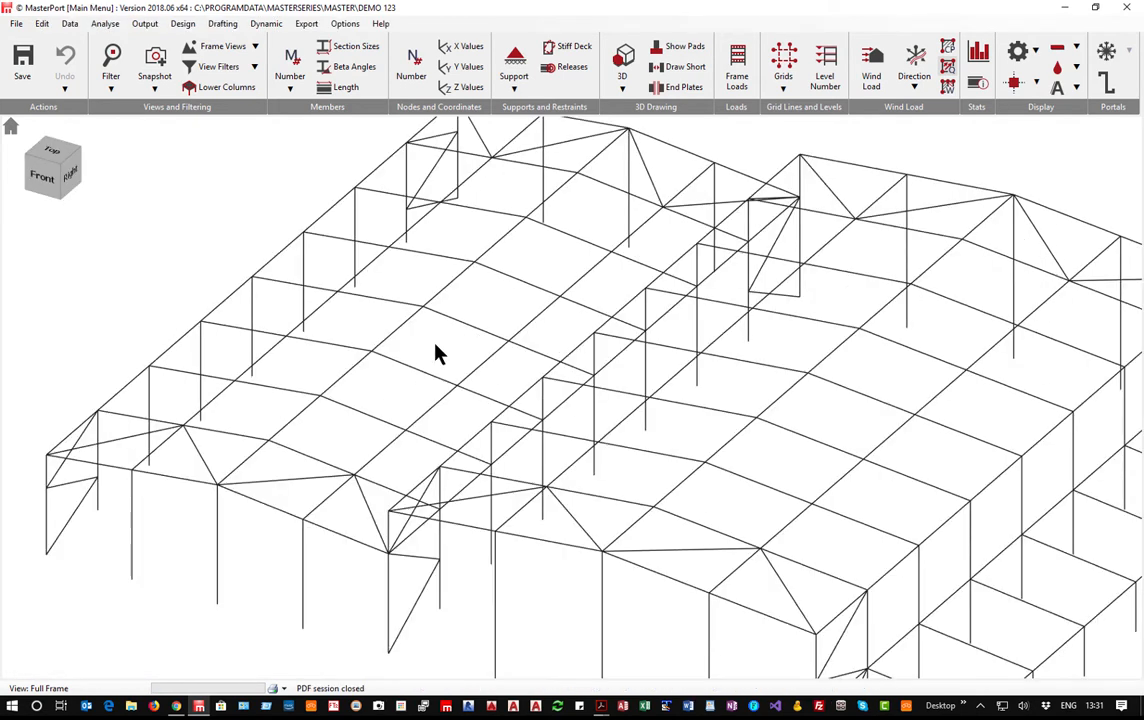
Open the graphical analysis output and display the frame's bending moment diagrams.
mouse_move(427, 338)
middle_down()
mouse_move(336, 298)
mouse_move(355, 308)
middle_up()
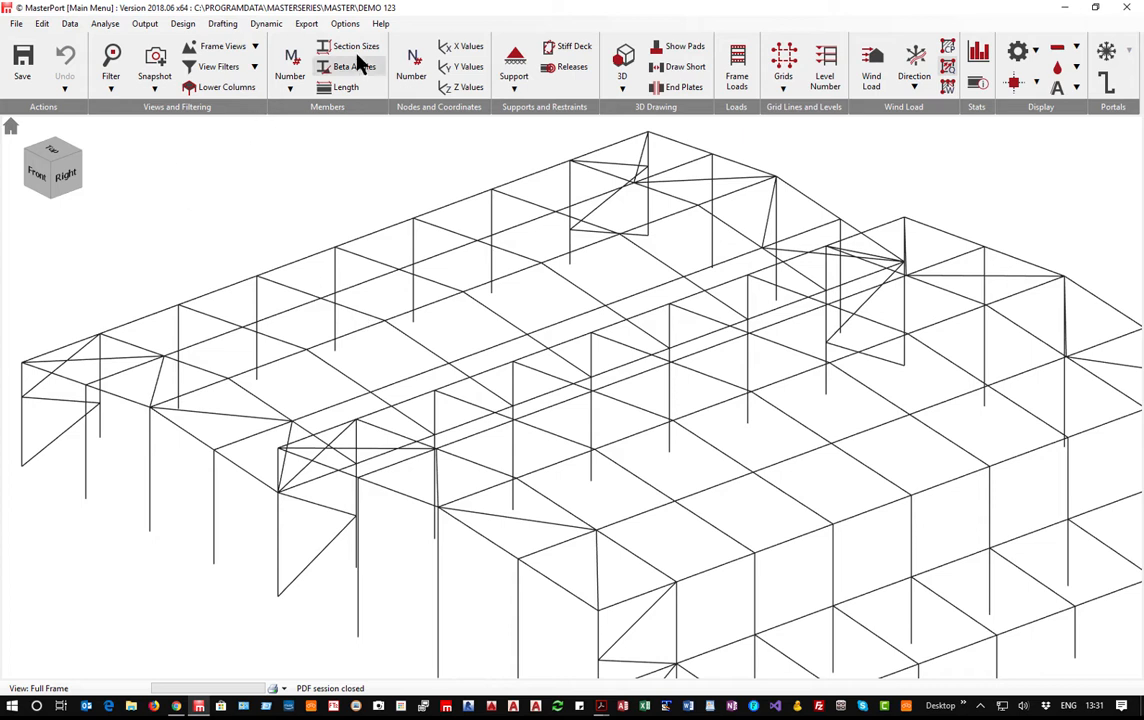
click(146, 24)
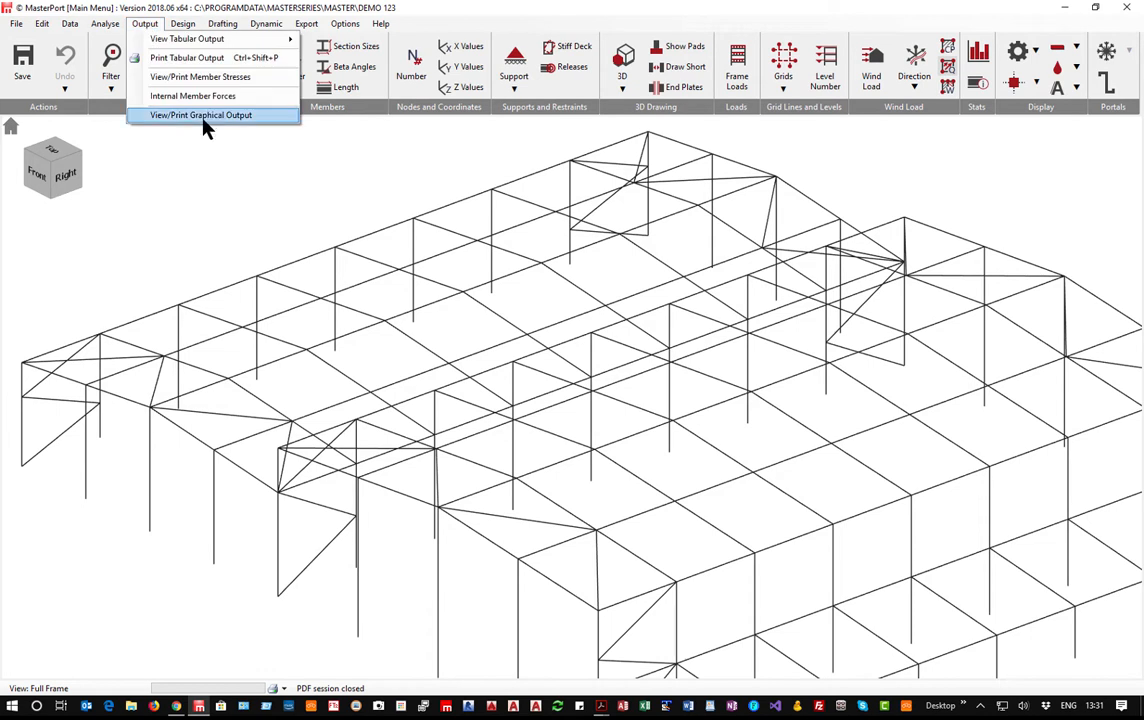
click(265, 111)
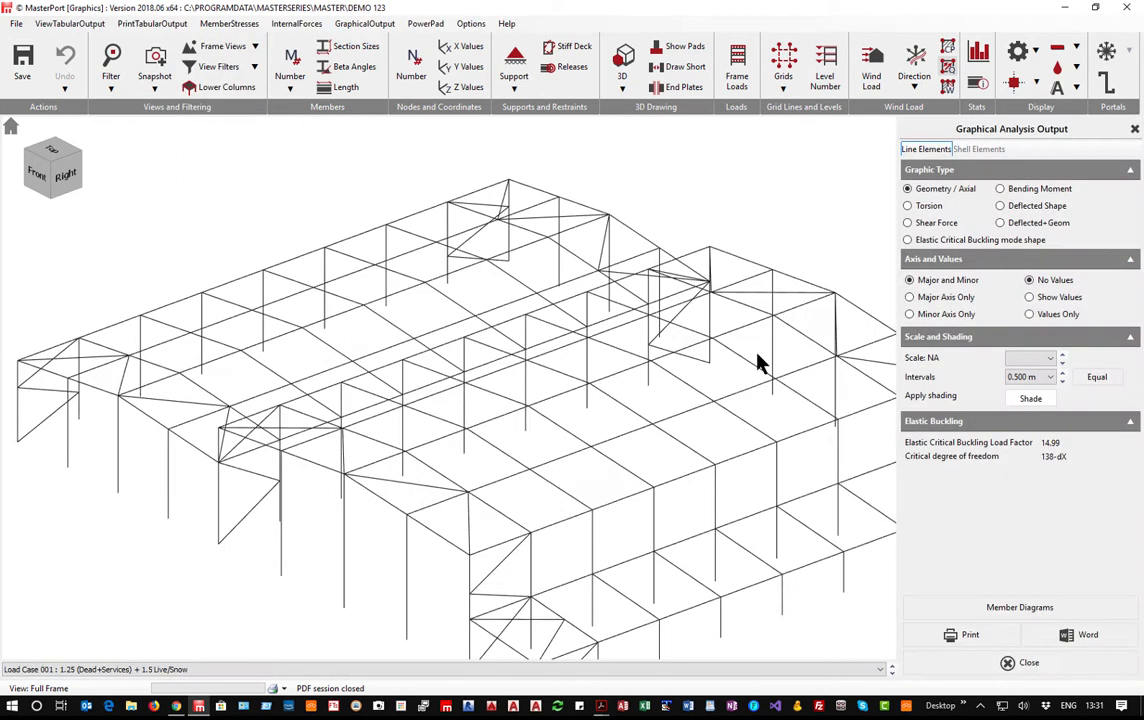
click(1014, 191)
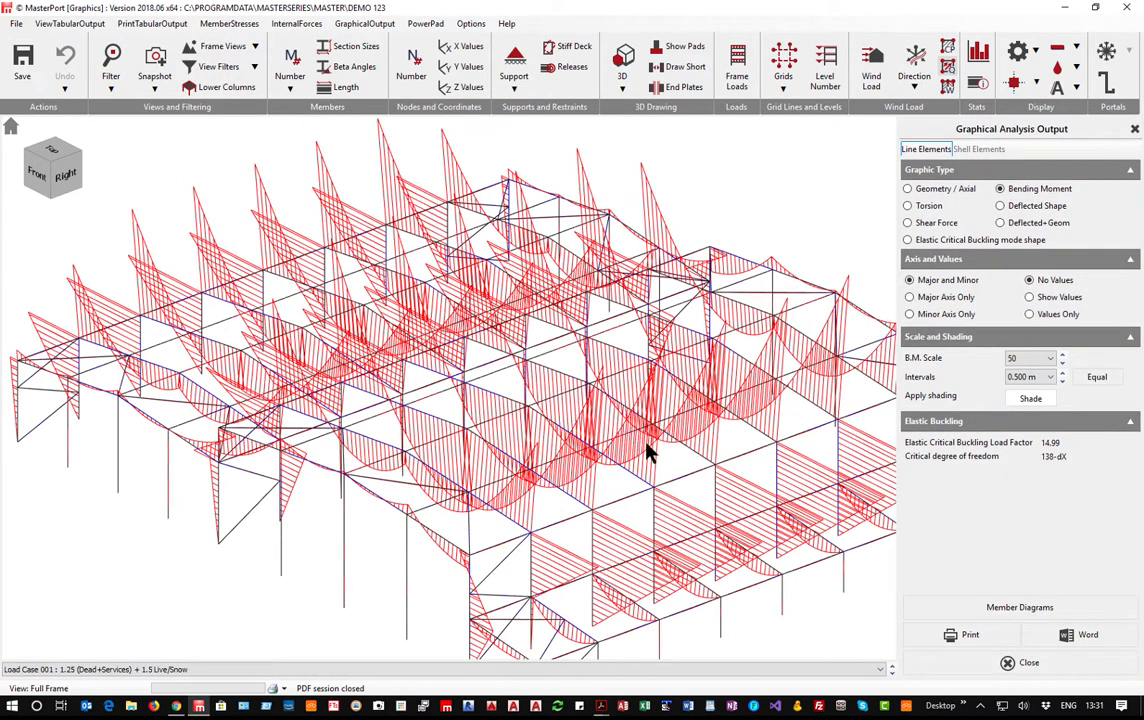
Examine the bending moment diagrams of Load Case 001 across the portal frames and gable, with their values shown.
middle_drag(648, 440, 400, 385)
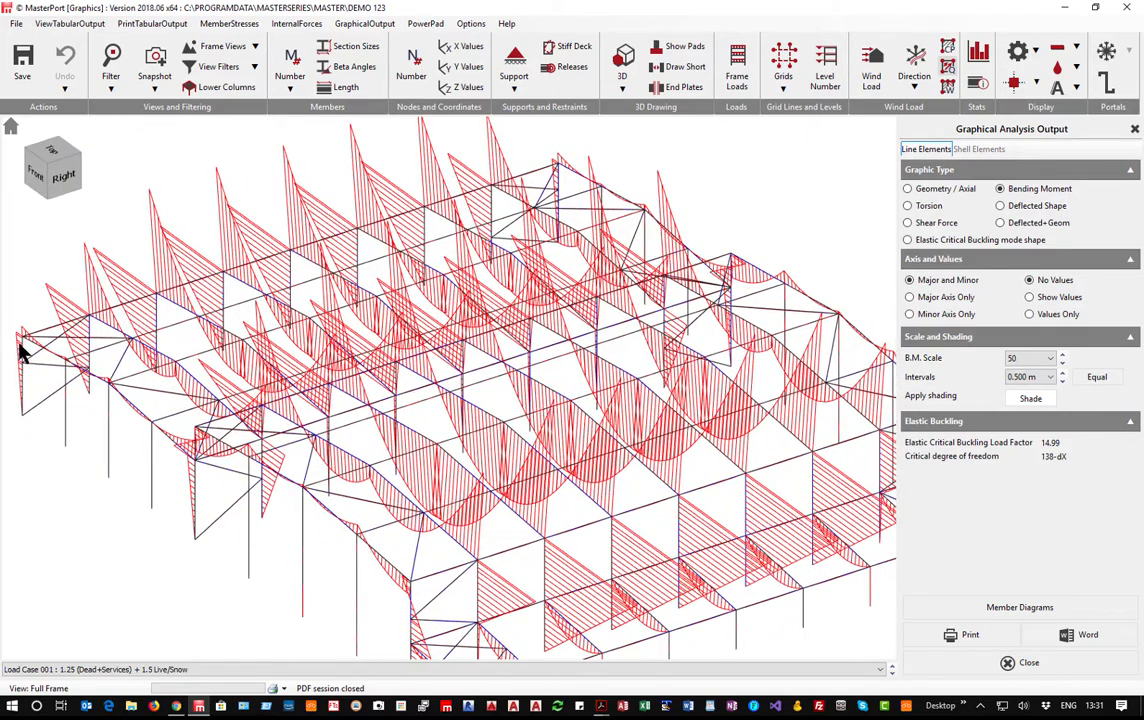
scroll(12, 365, up, 2)
scroll(204, 465, up, 1)
scroll(197, 462, down, 2)
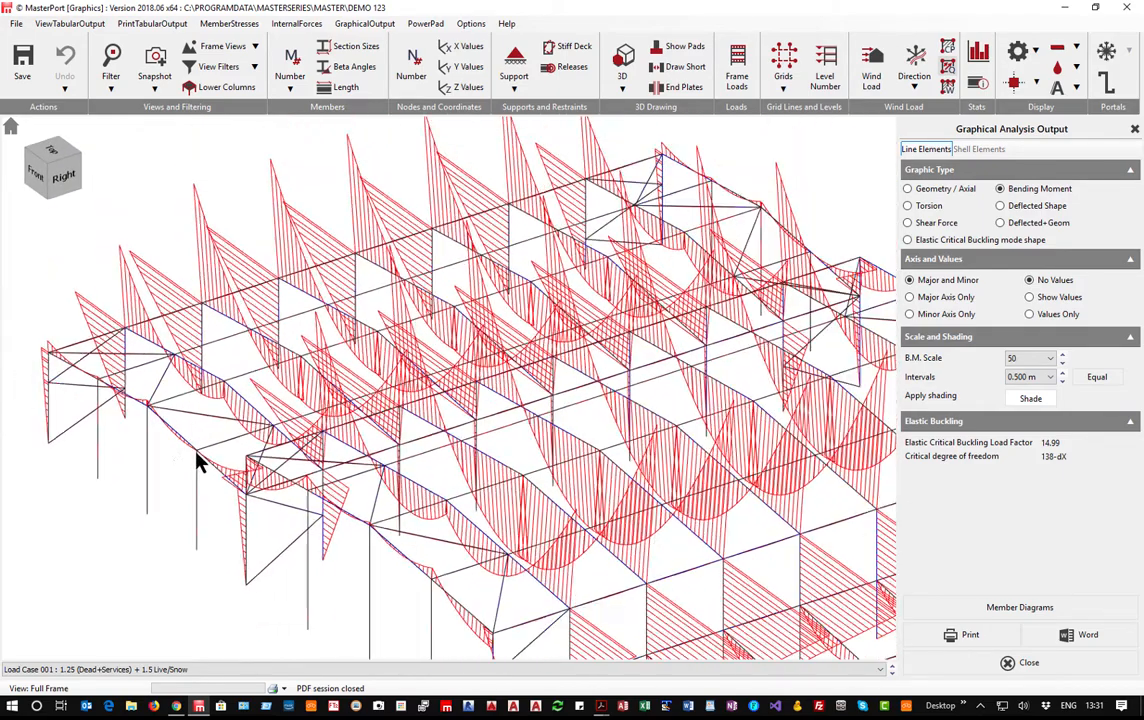
middle_drag(175, 470, 158, 442)
middle_drag(243, 408, 105, 483)
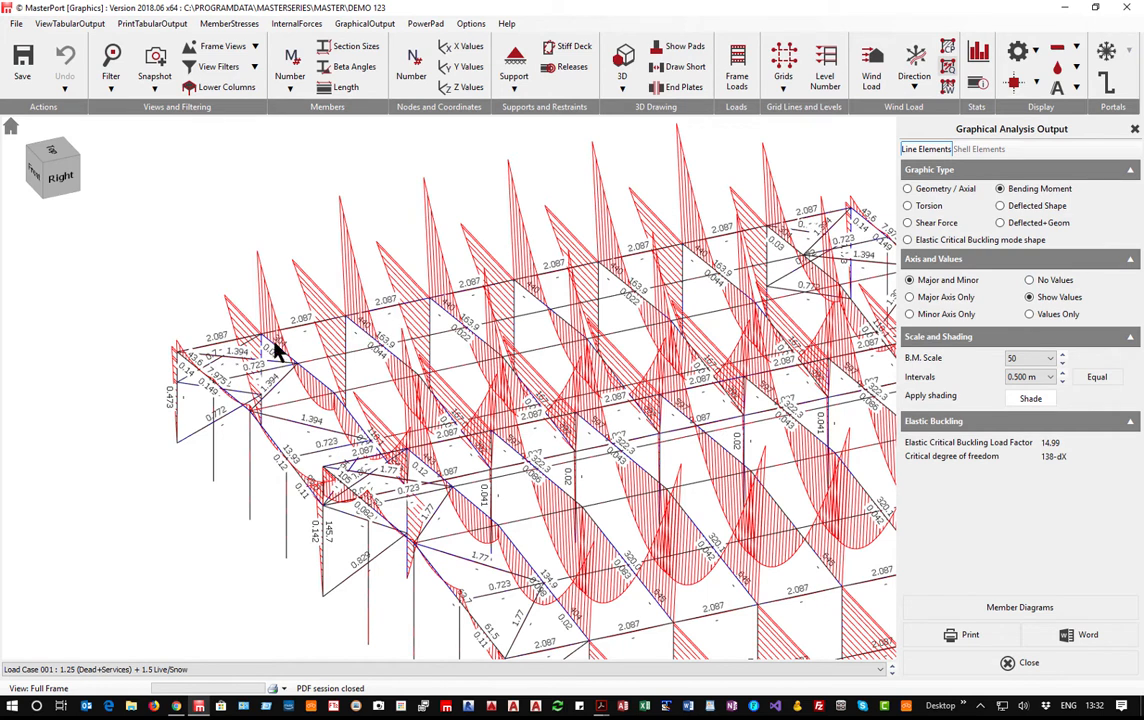
scroll(276, 348, up, 5)
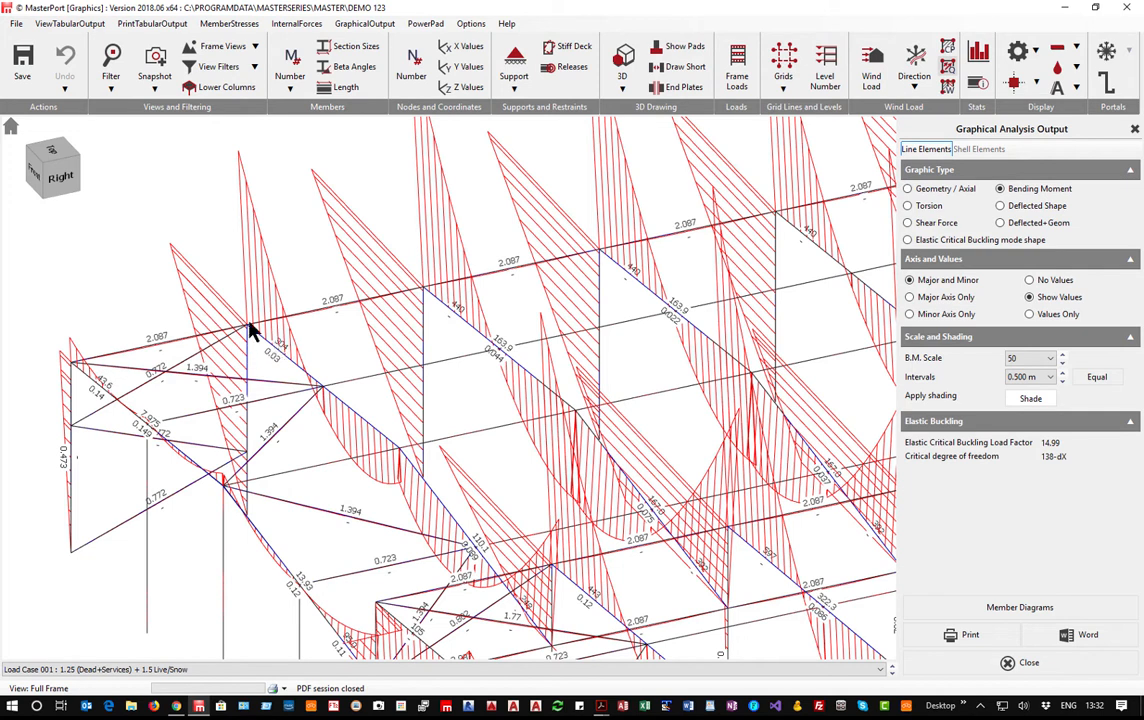
scroll(465, 350, down, 5)
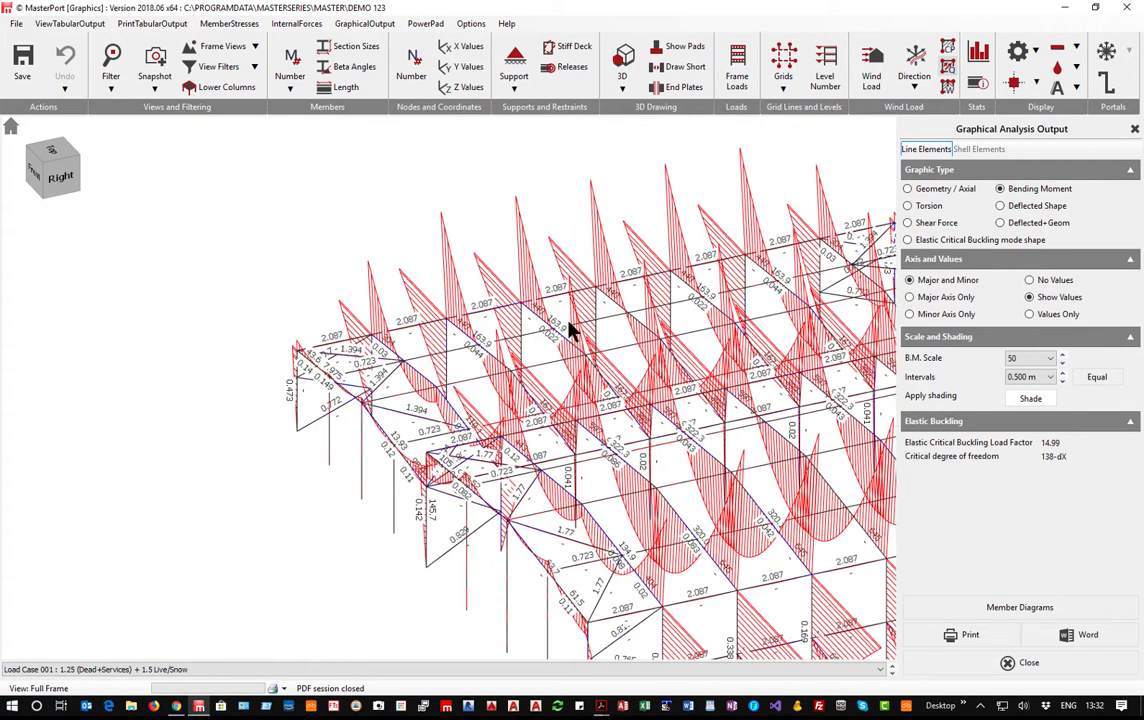
Display the deflected shape together with the frame geometry for Load Case 001, with the in-span deflection values switched off.
scroll(570, 333, up, 2)
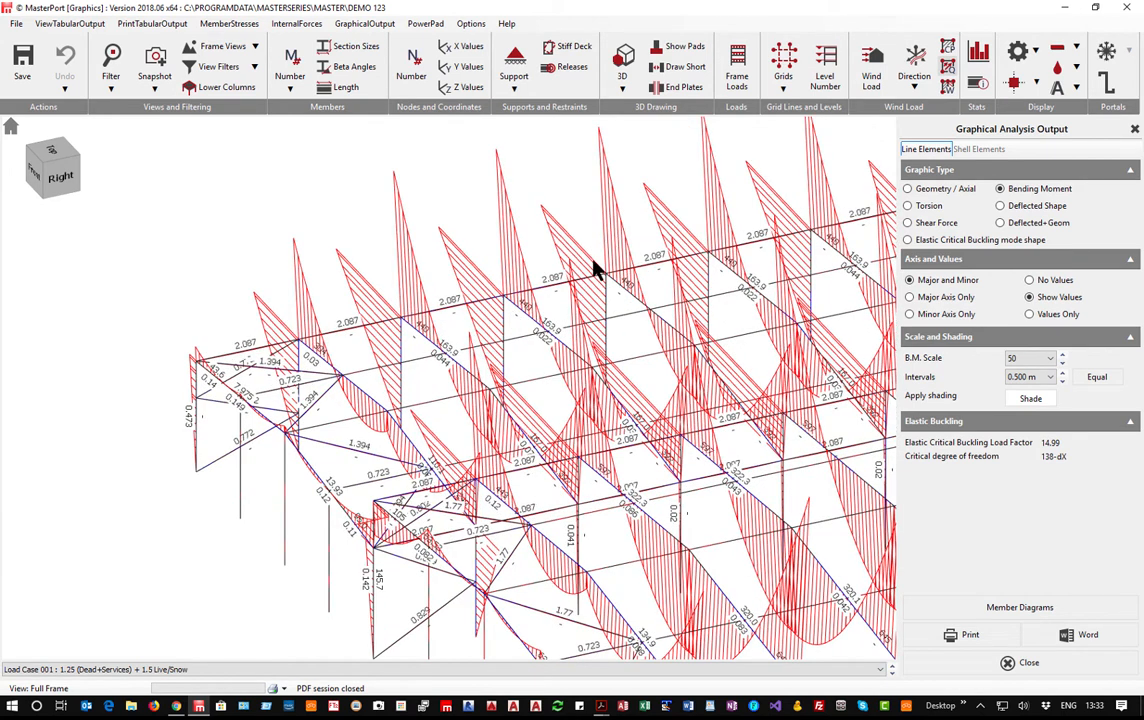
scroll(580, 236, down, 3)
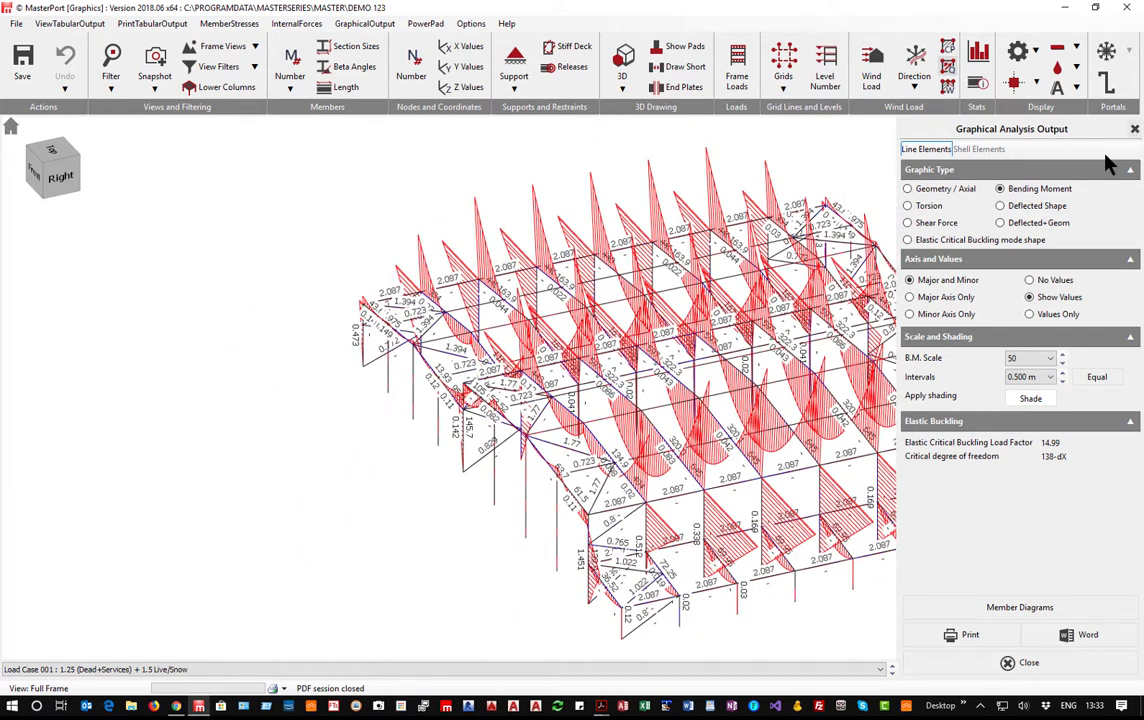
click(1000, 222)
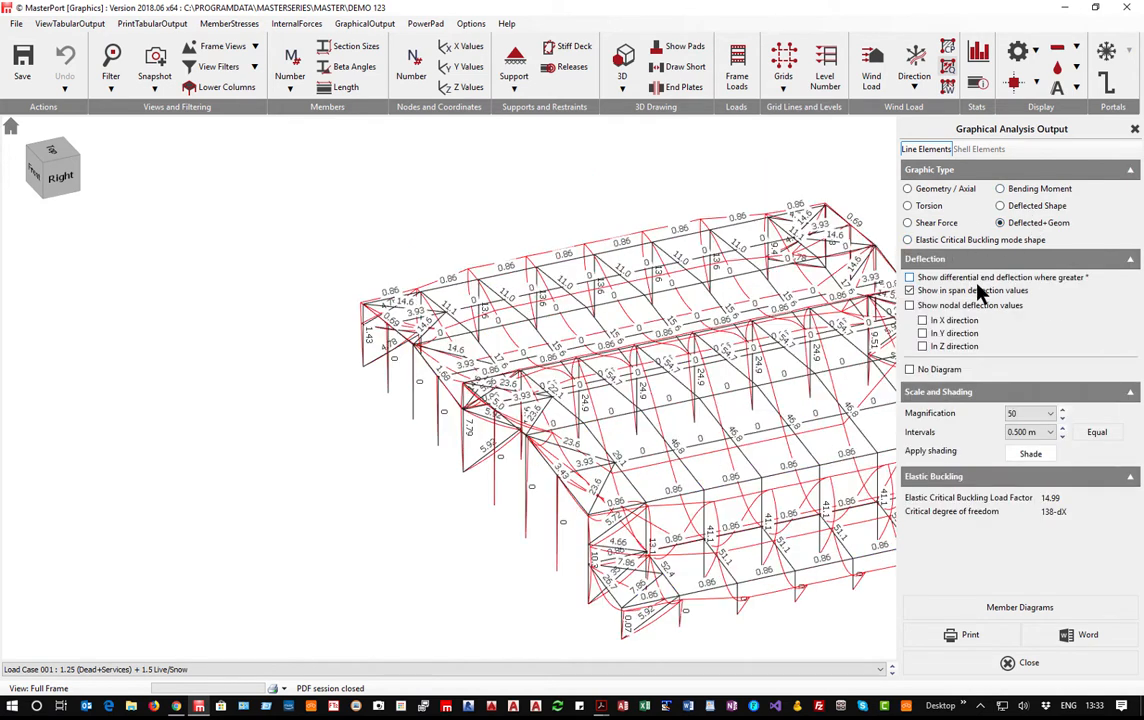
click(916, 291)
middle_drag(388, 350, 508, 360)
scroll(317, 414, down, 5)
scroll(432, 436, up, 5)
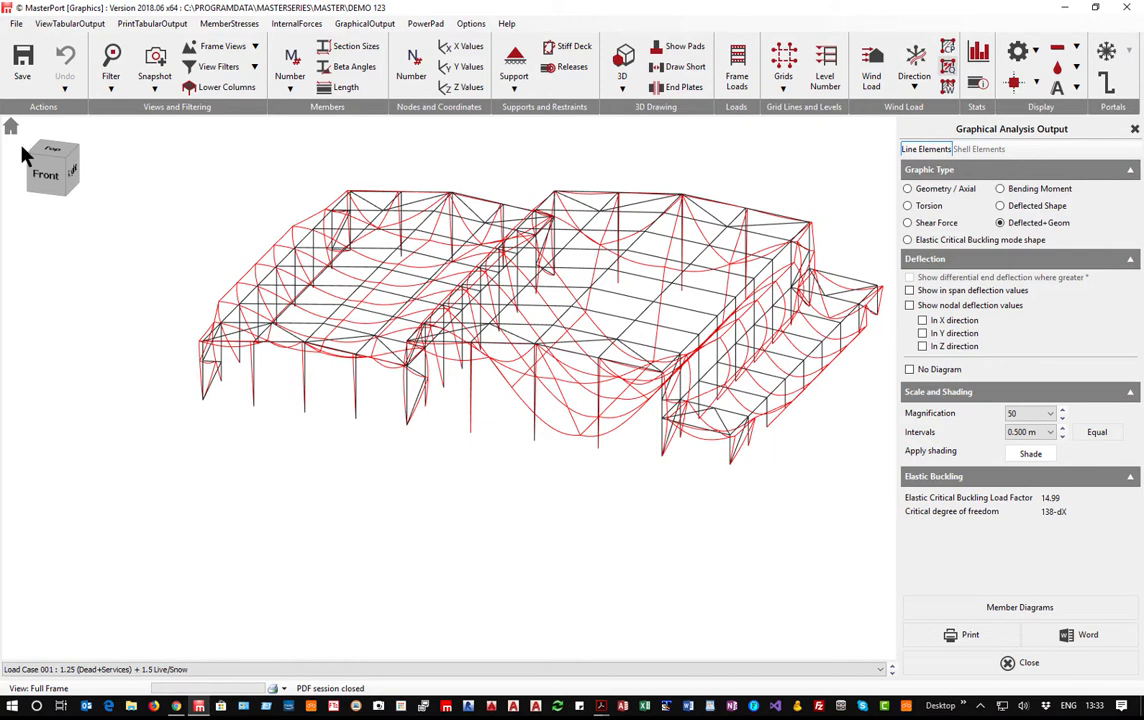
Inspect the deflected frame from the front and in plan, and show its nodal deflection values in the X direction.
click(48, 170)
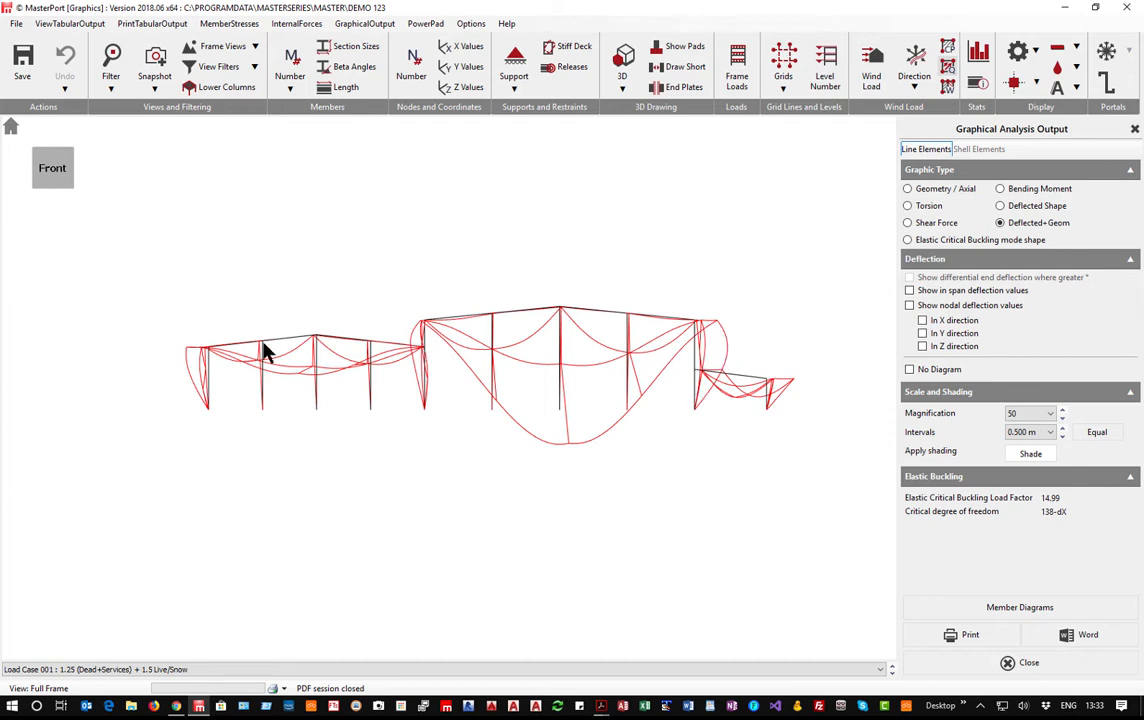
middle_drag(266, 346, 289, 401)
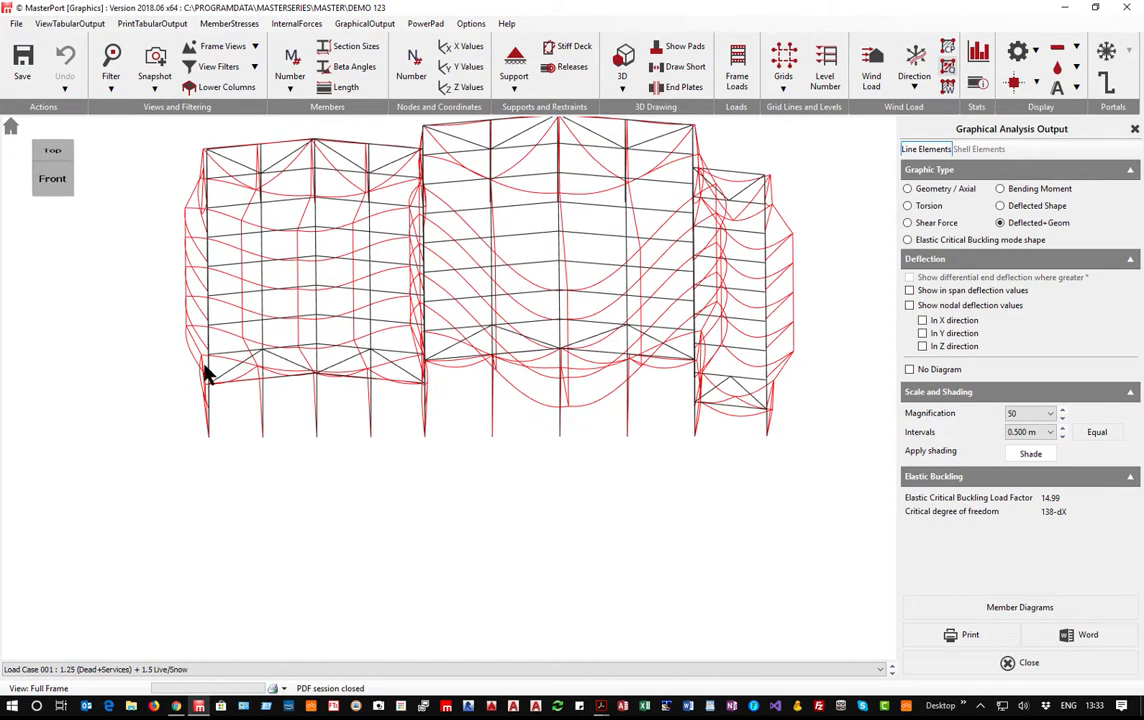
click(50, 149)
scroll(242, 112, up, 2)
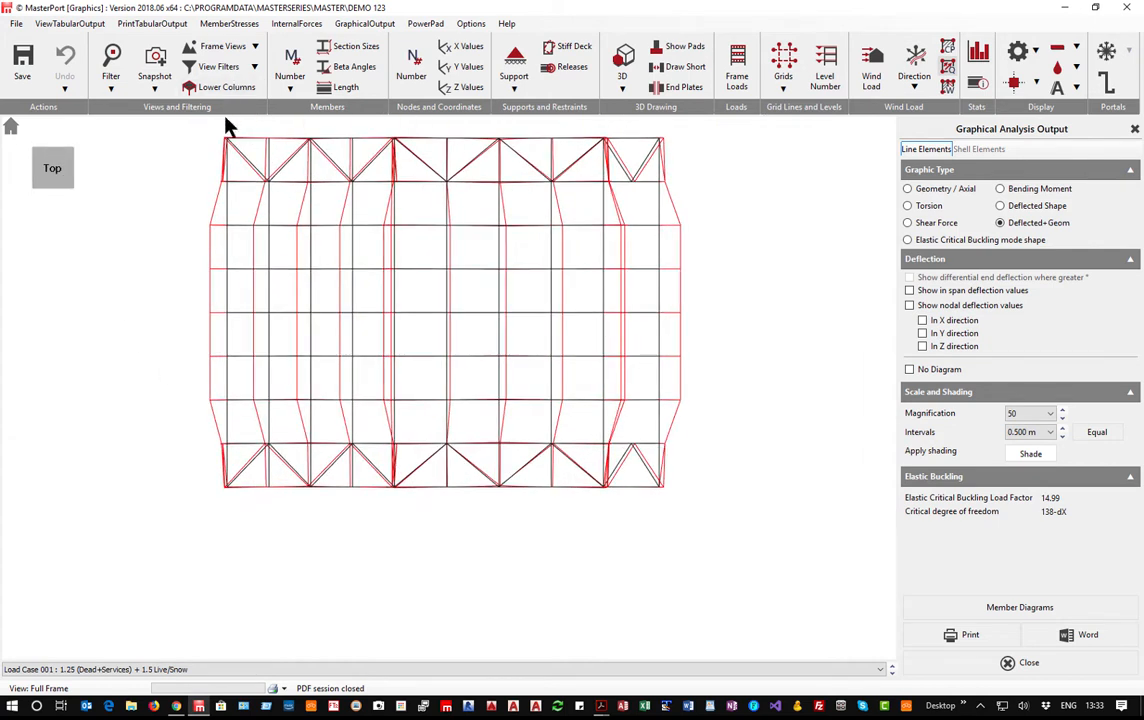
scroll(220, 122, up, 3)
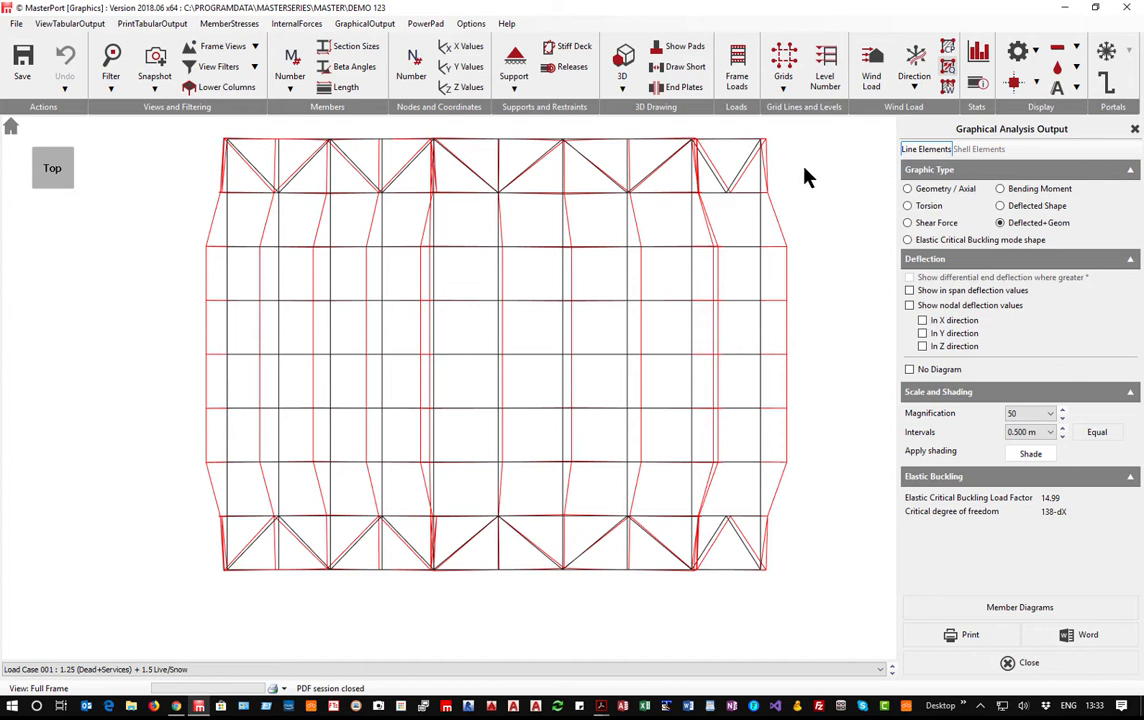
click(909, 306)
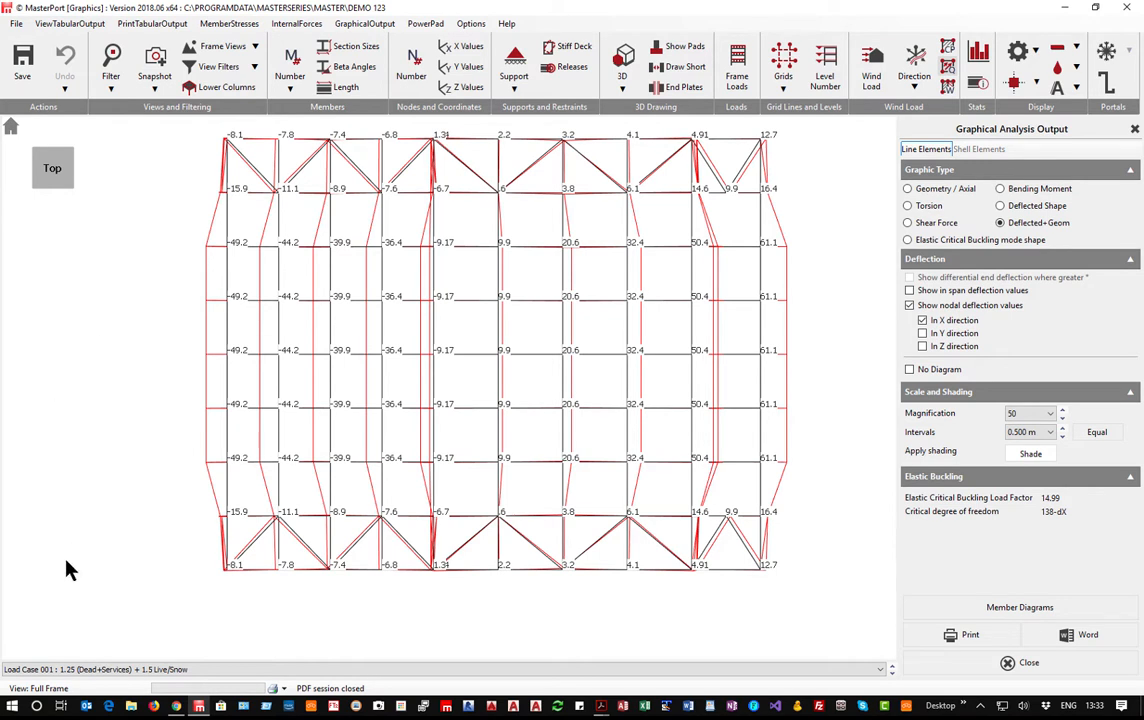
click(10, 127)
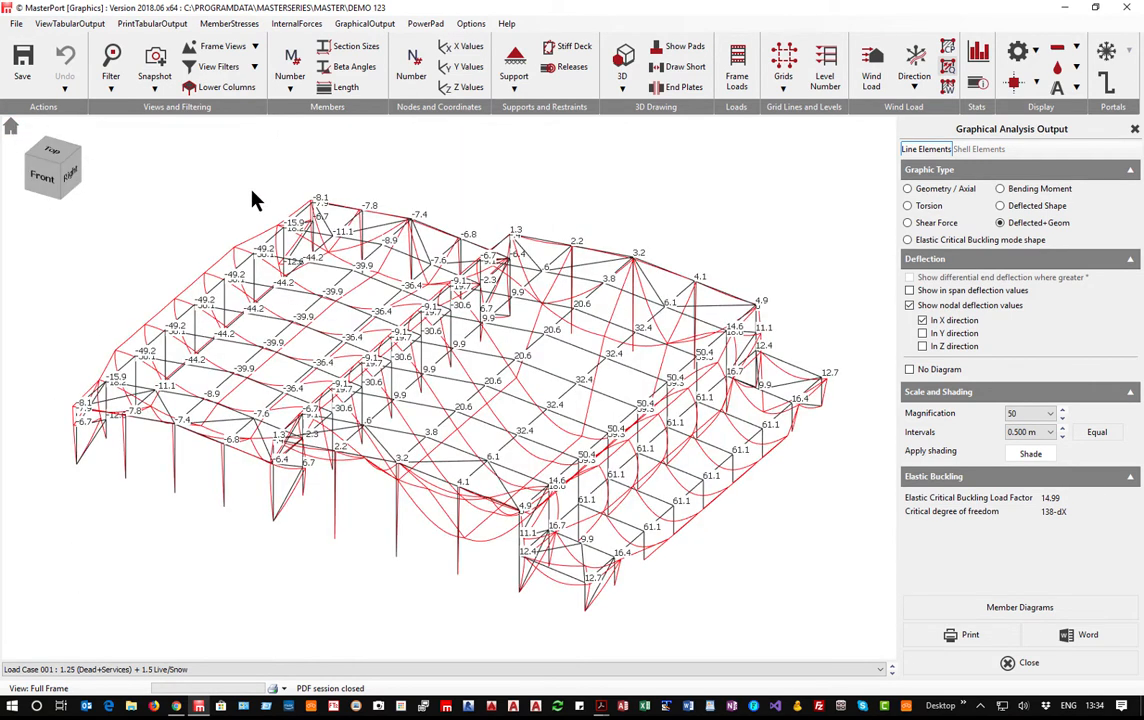
Close the graphical analysis output and open the Steel Design module for the frame.
click(1135, 129)
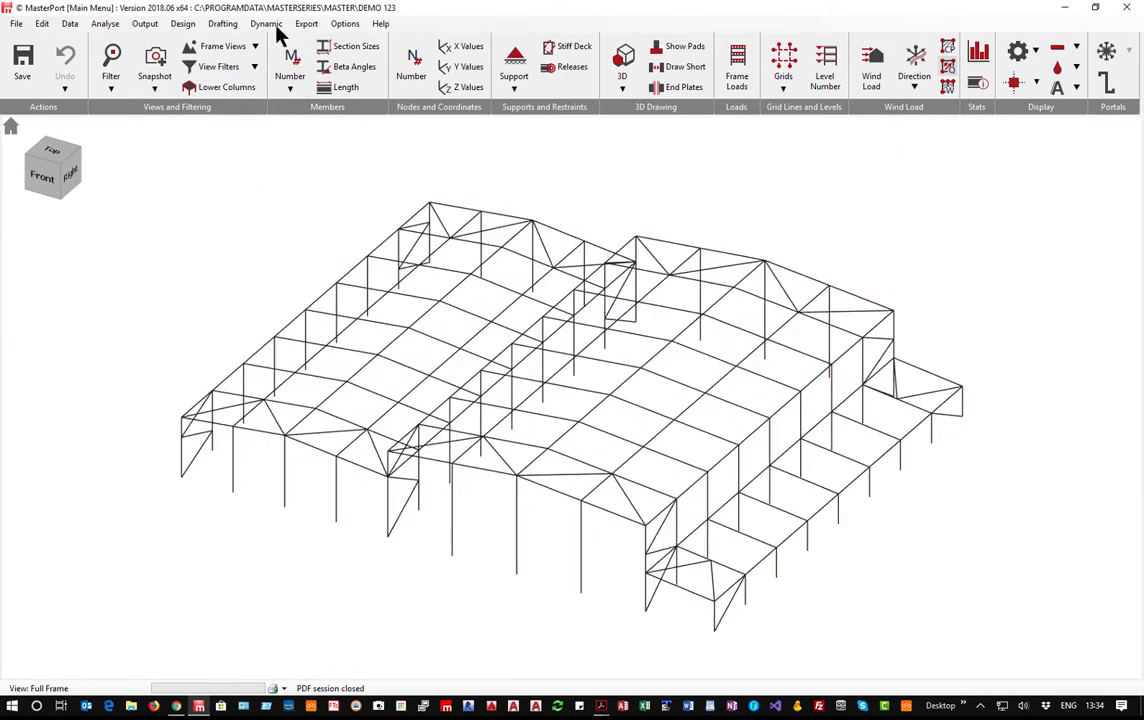
click(182, 23)
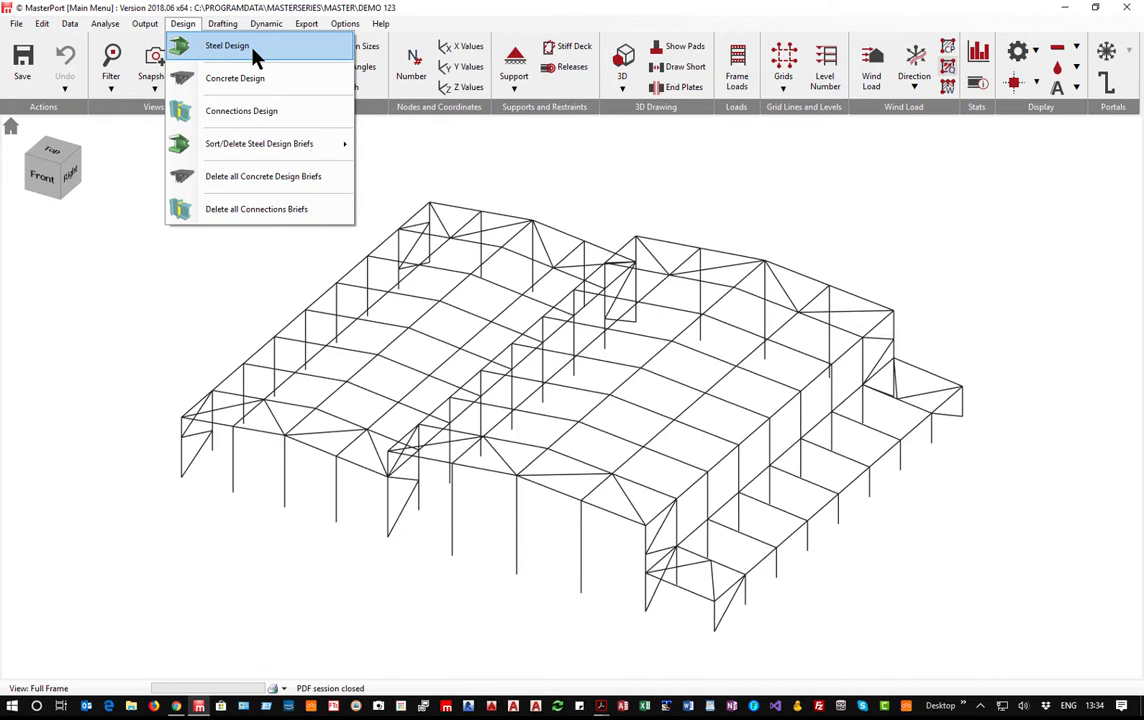
click(253, 52)
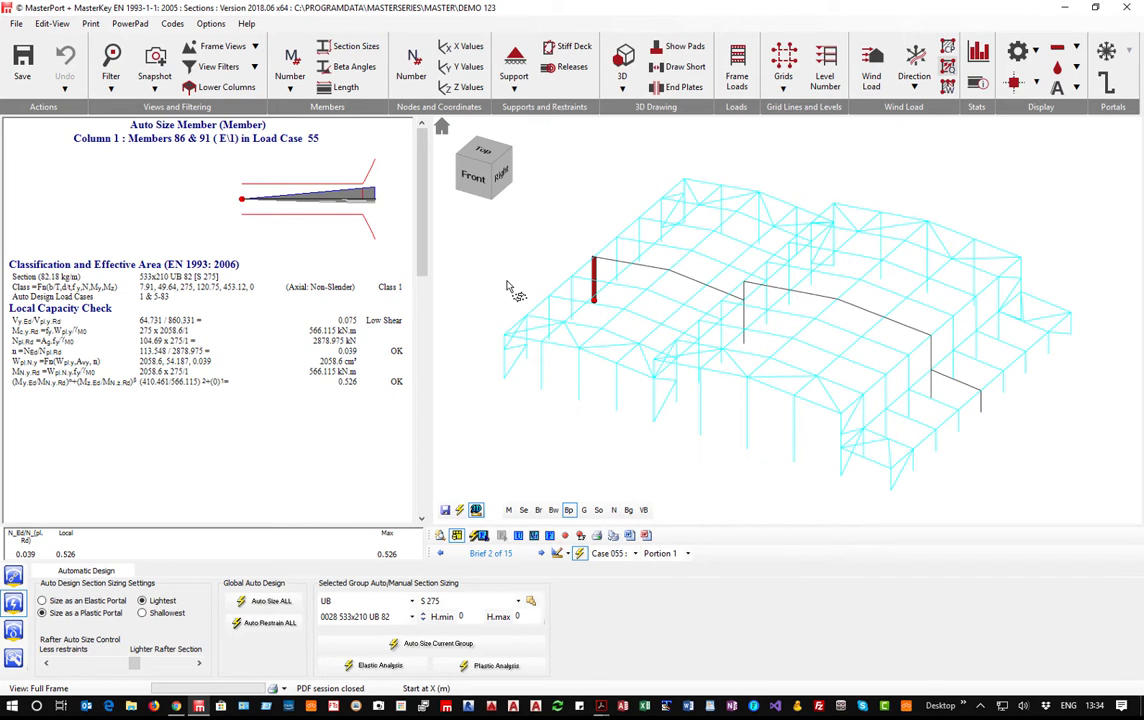
Review the design checks of the Bay 1 rafters, first Bay 2 rafter, Columns 2 and 3, and the lean-to beam.
click(642, 268)
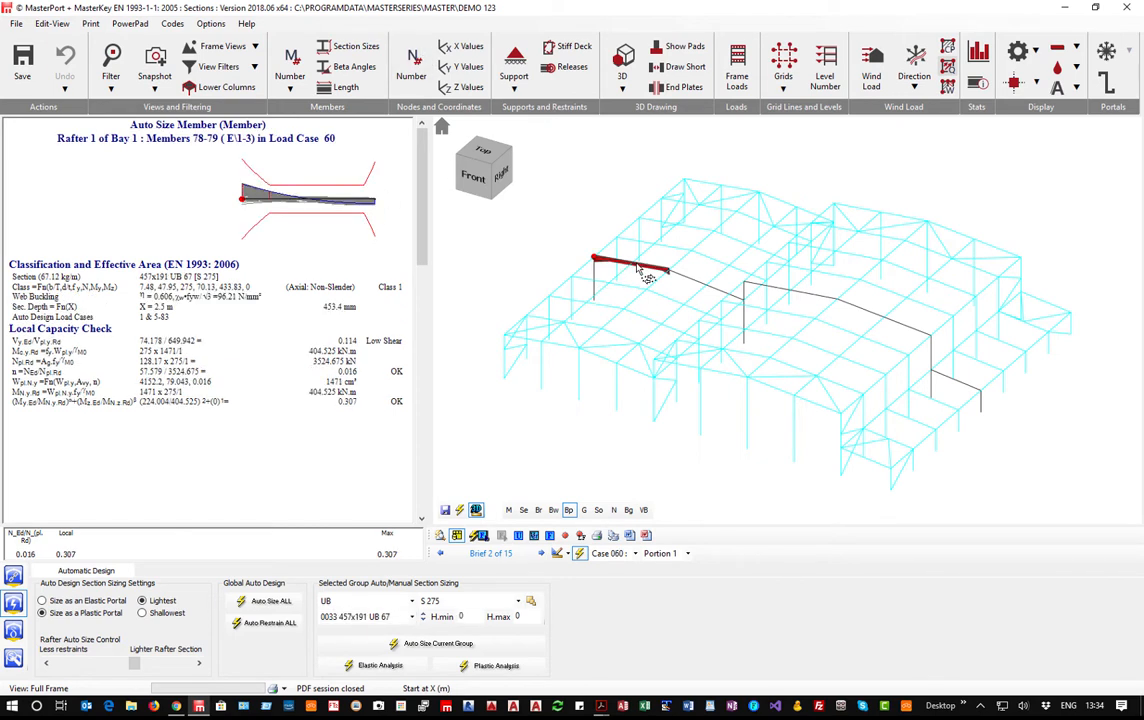
click(716, 293)
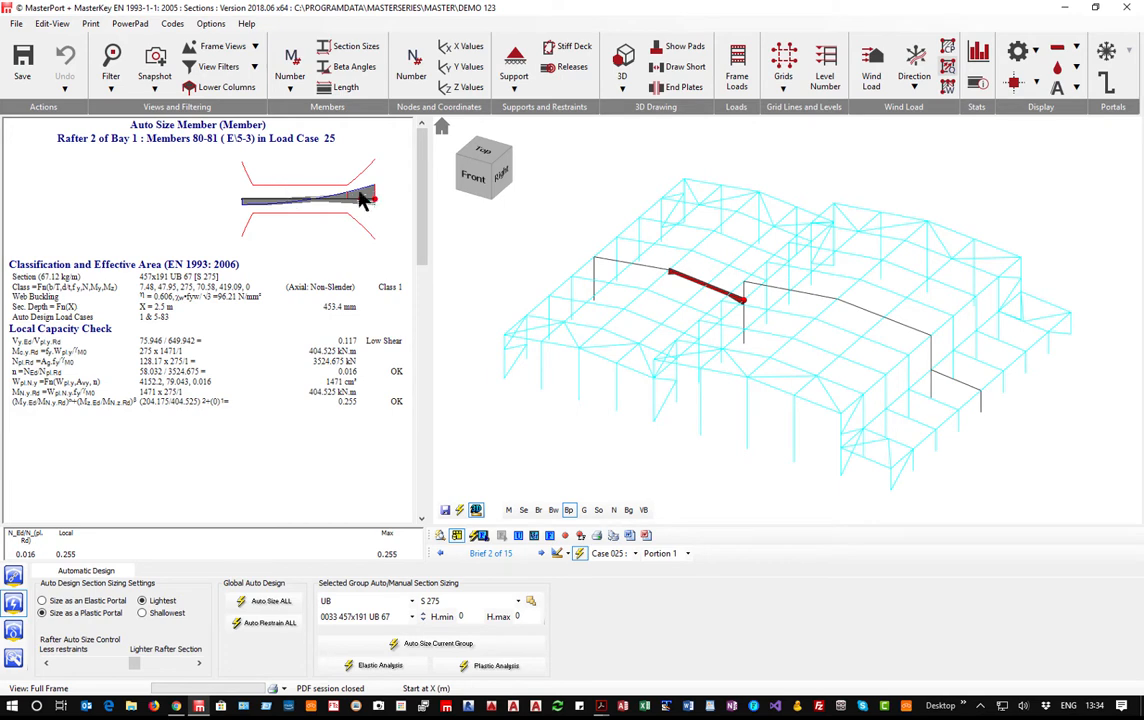
click(798, 300)
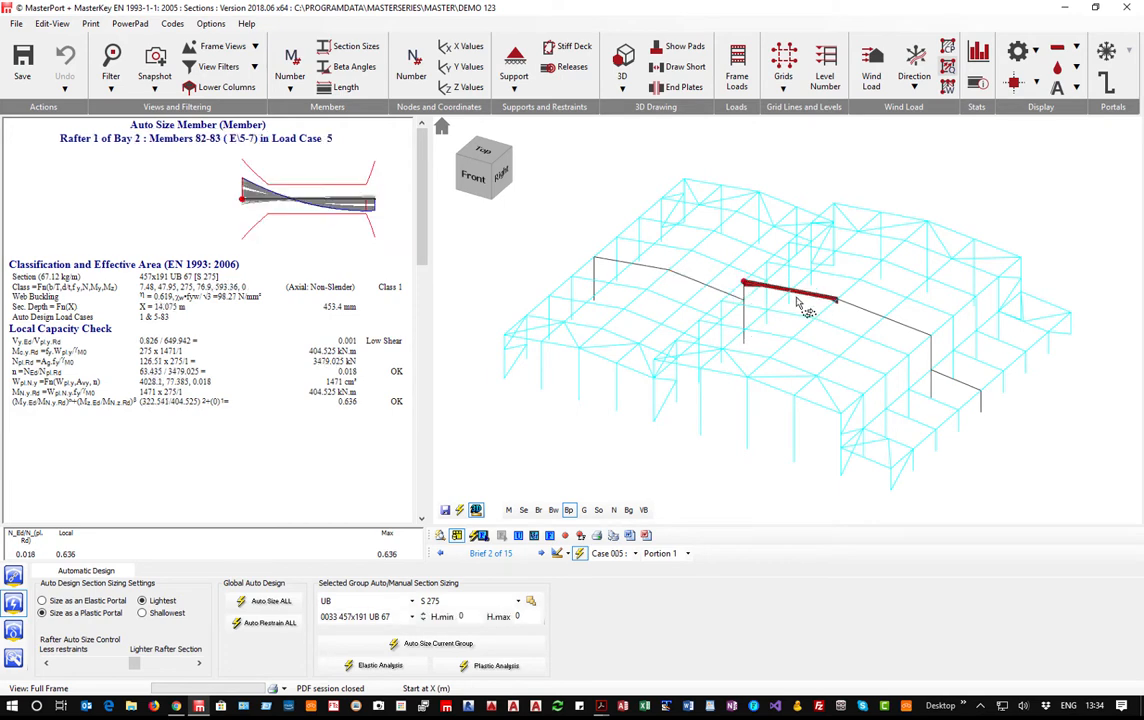
click(750, 332)
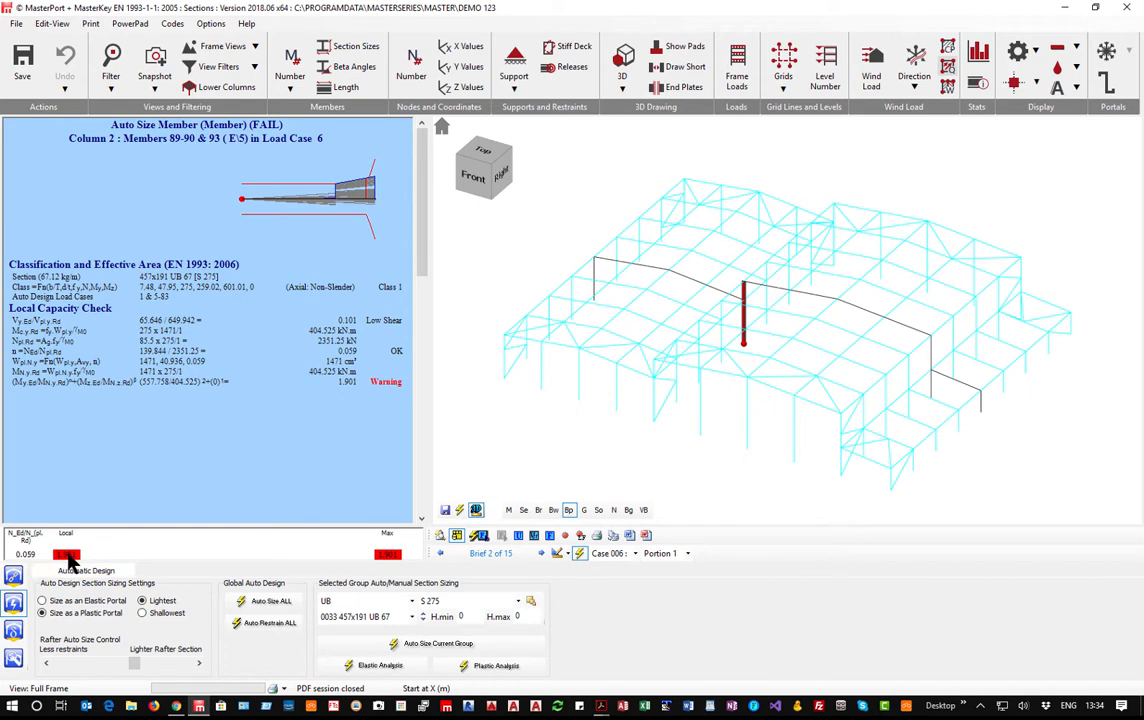
click(934, 364)
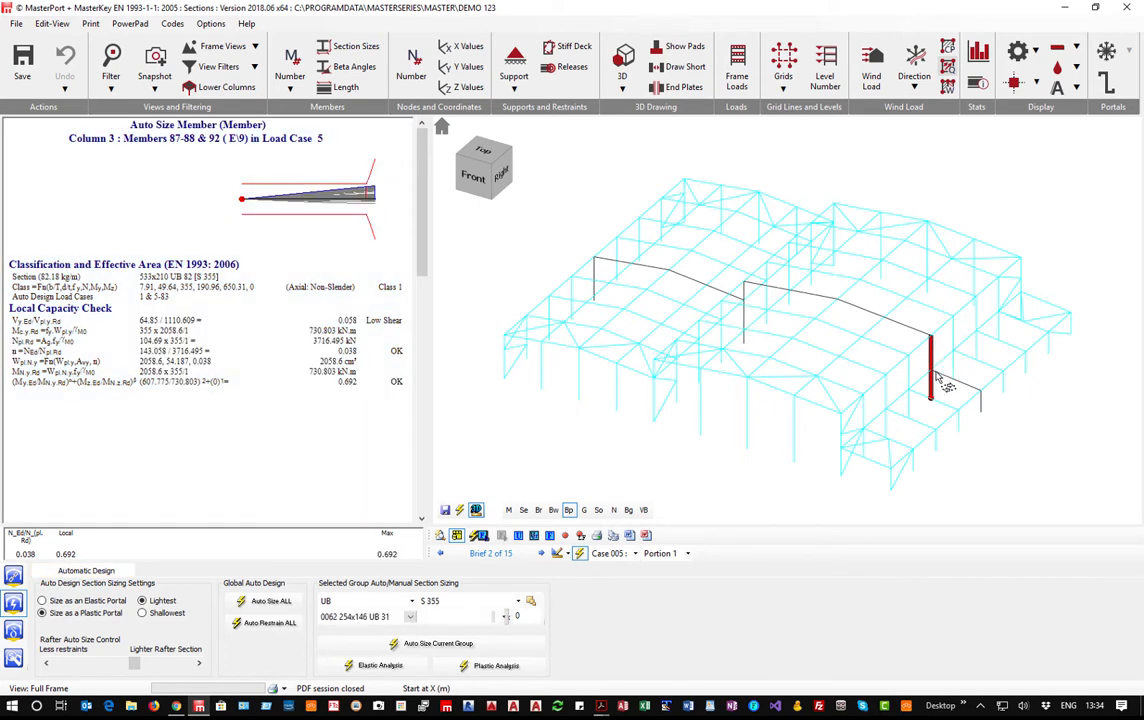
click(940, 378)
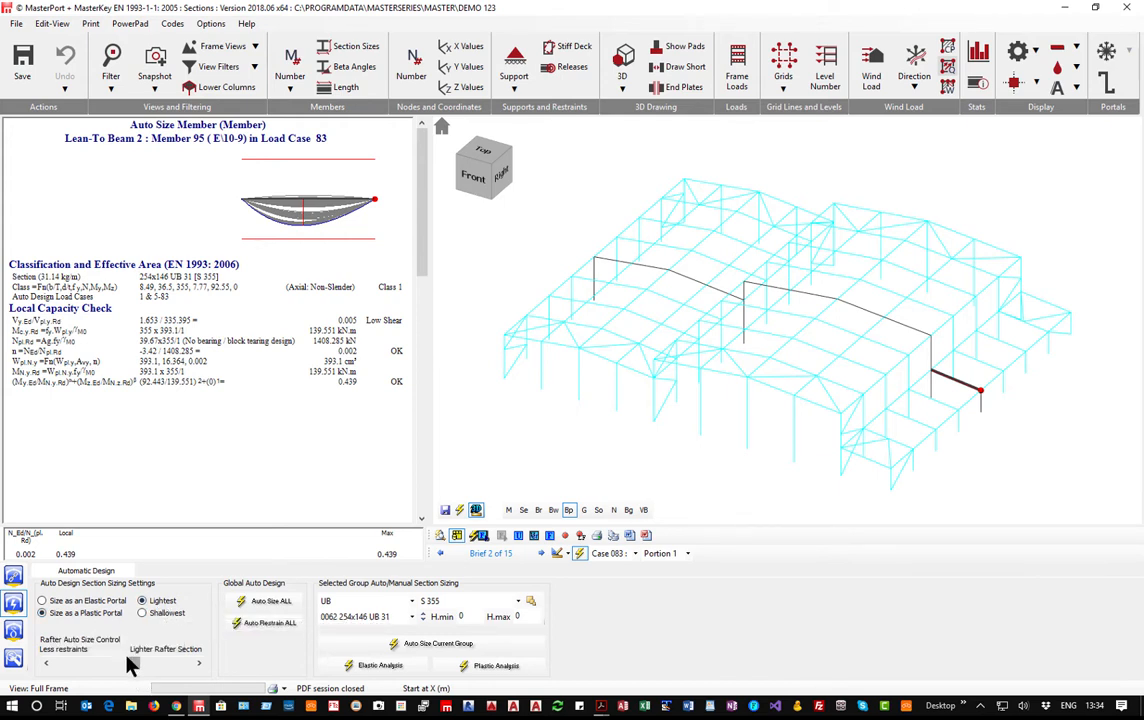
Auto size all member groups as a plastic portal with the lightest sections, and briefly draw the plastic hinges formed in load case 6.
click(266, 603)
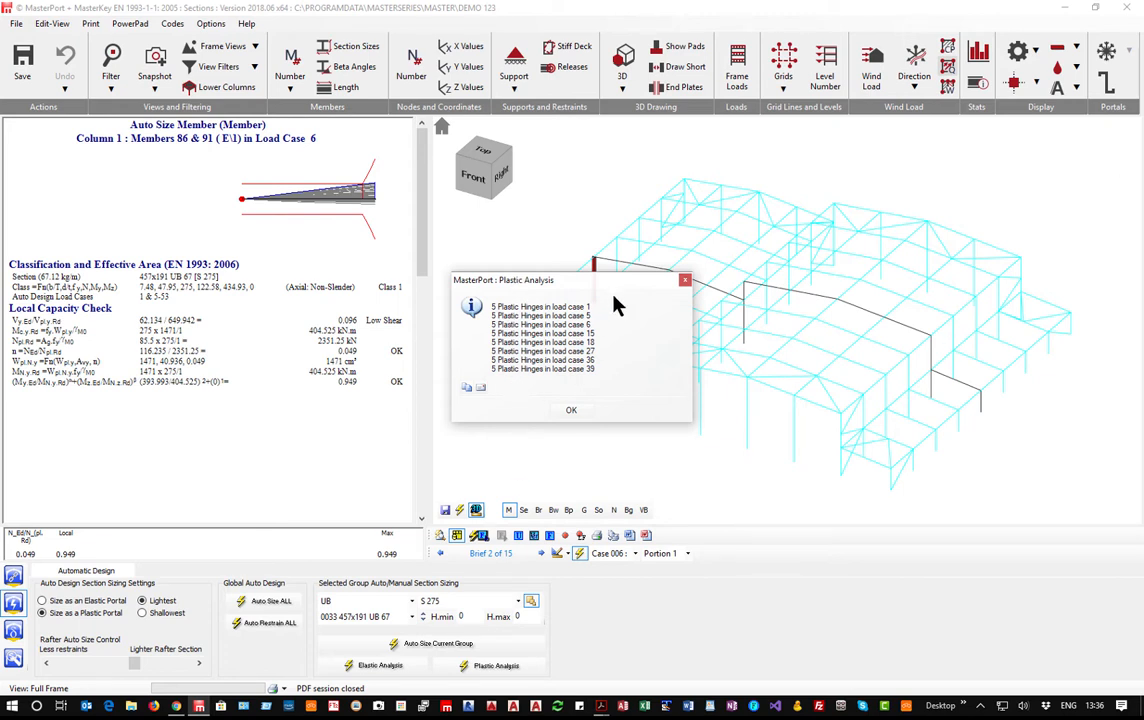
click(569, 412)
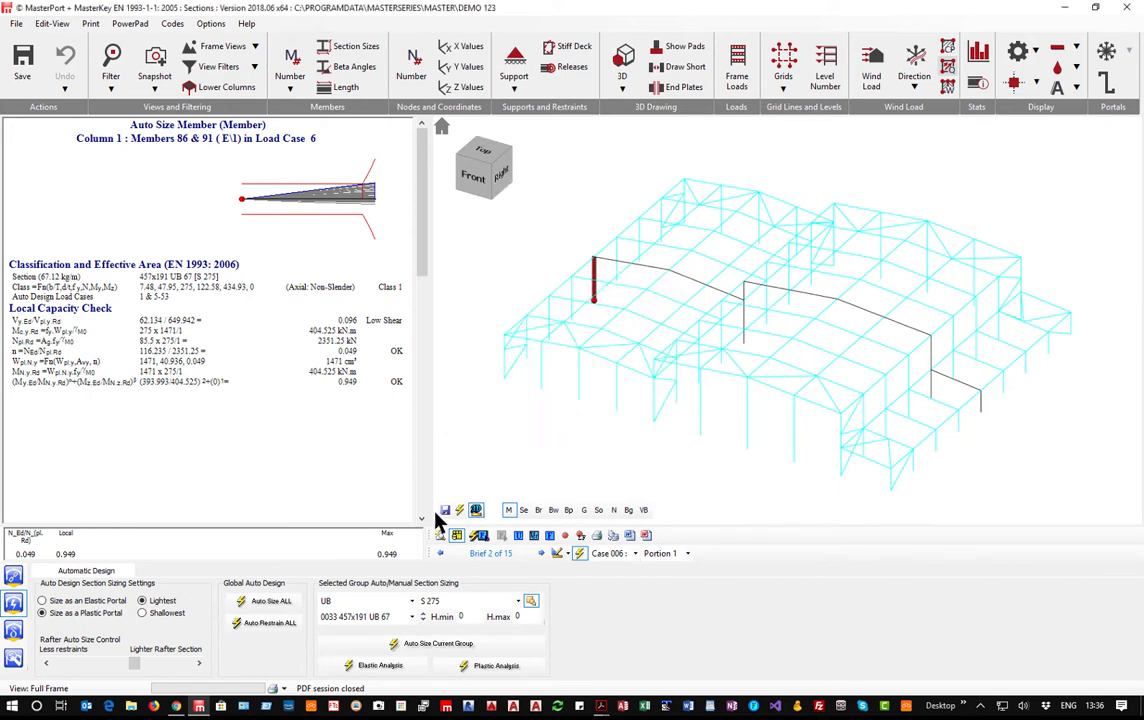
click(565, 536)
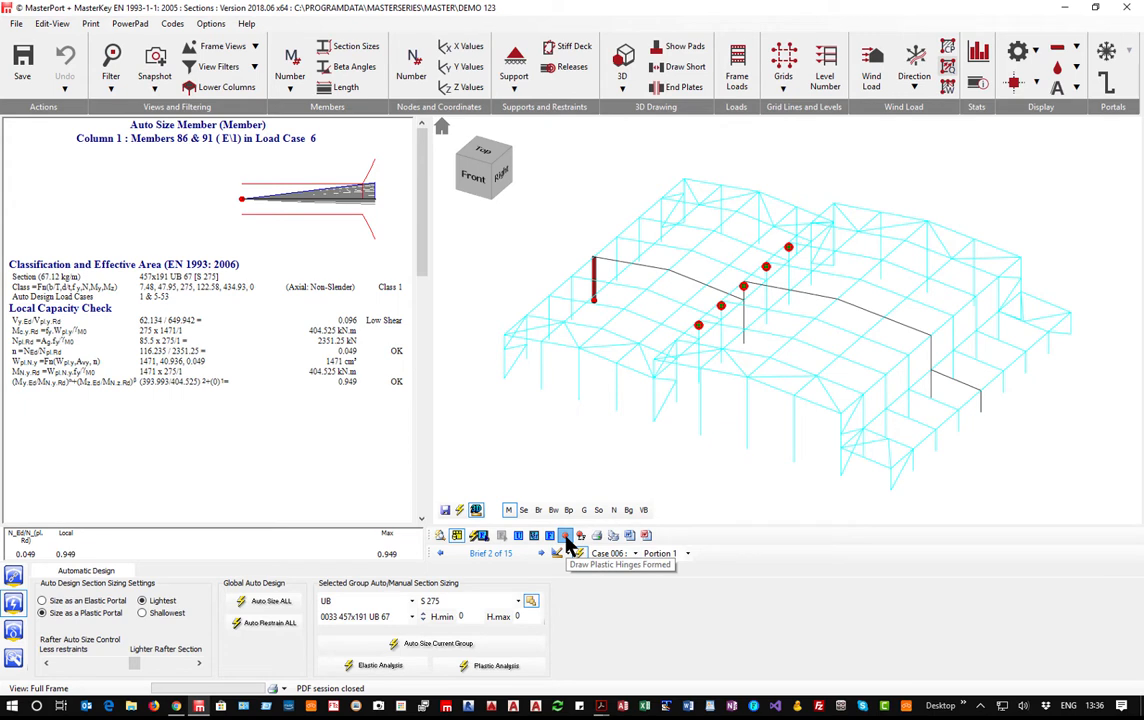
click(565, 537)
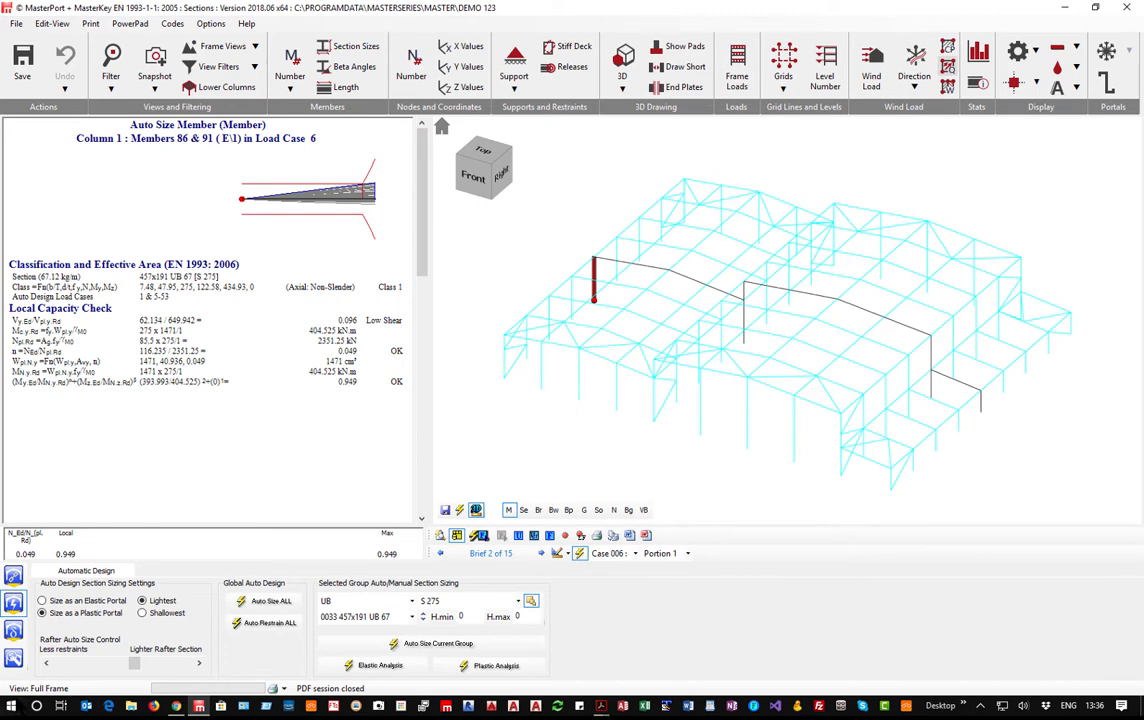
Review the elastic critical load factors of all load cases, the sway stability summary and the second-order analysis list.
click(13, 657)
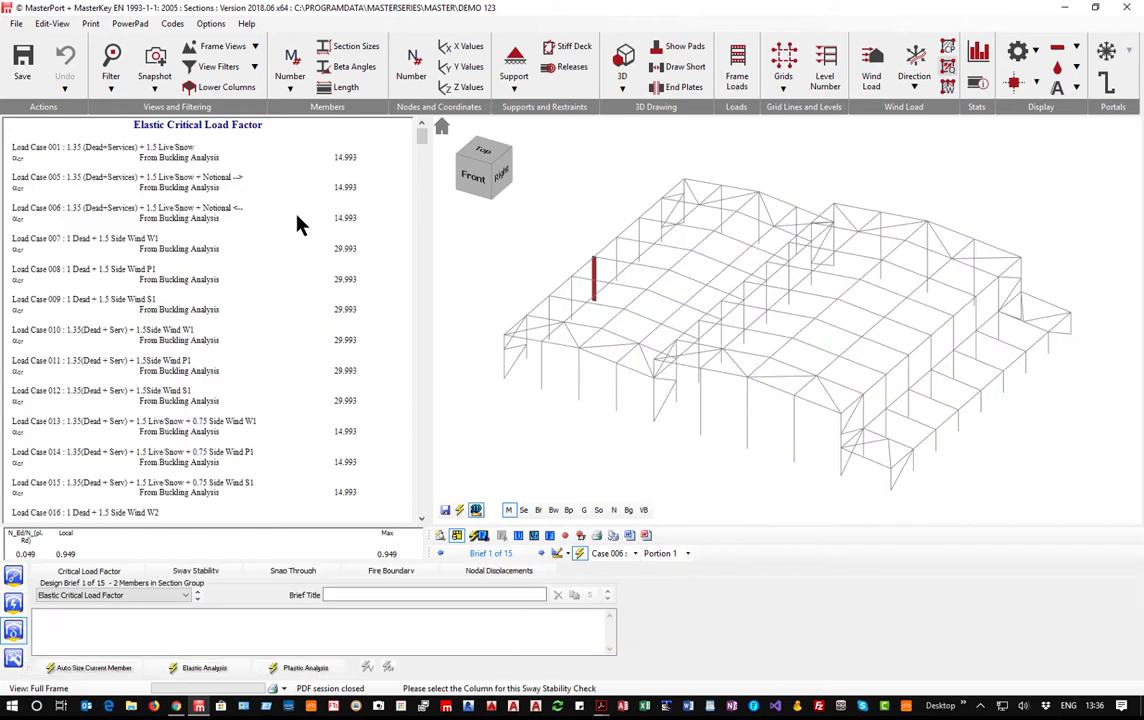
scroll(297, 219, down, 8)
scroll(297, 222, down, 12)
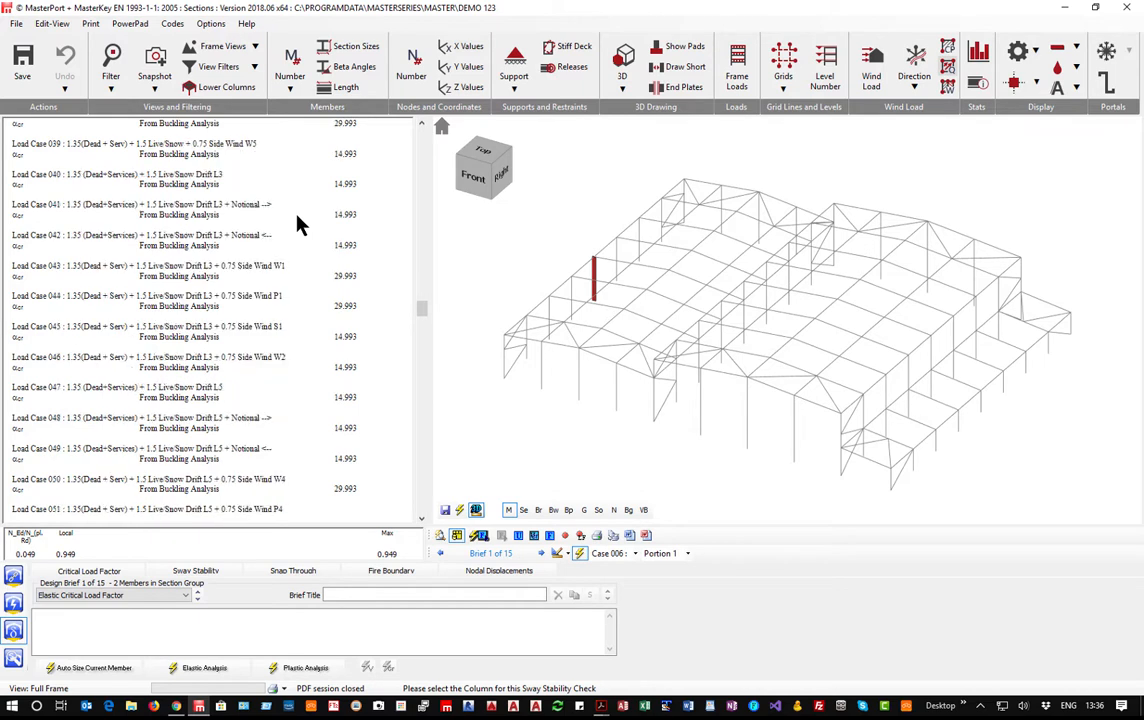
scroll(297, 222, down, 20)
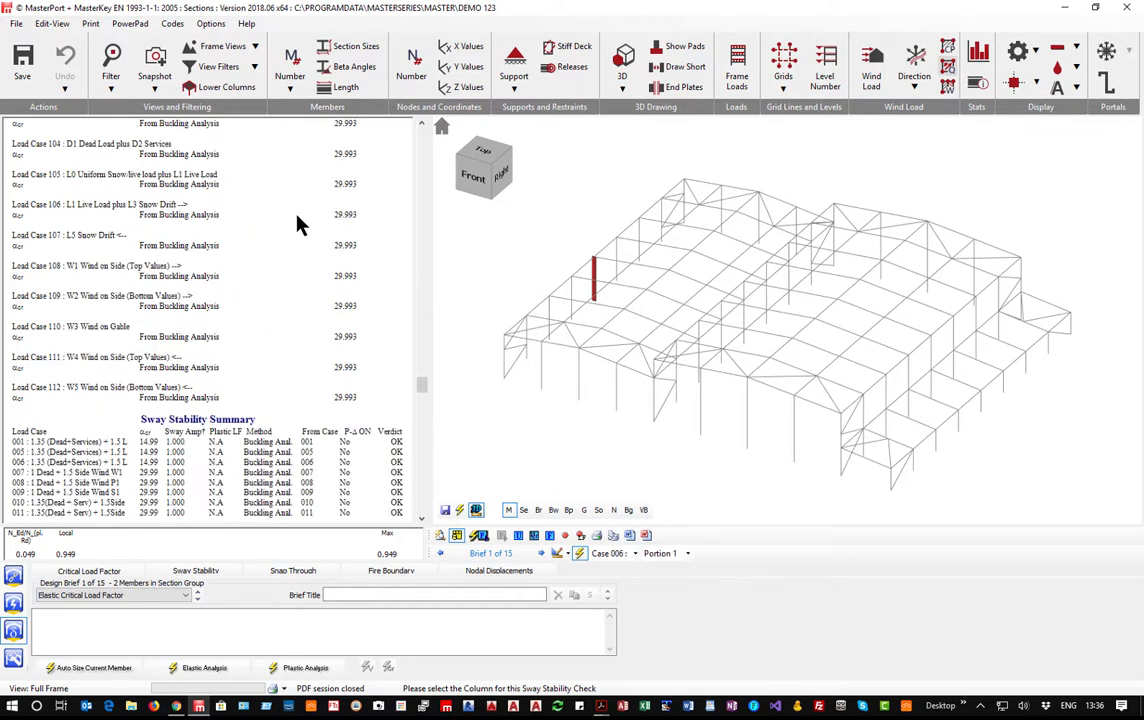
scroll(297, 224, down, 3)
scroll(340, 372, down, 3)
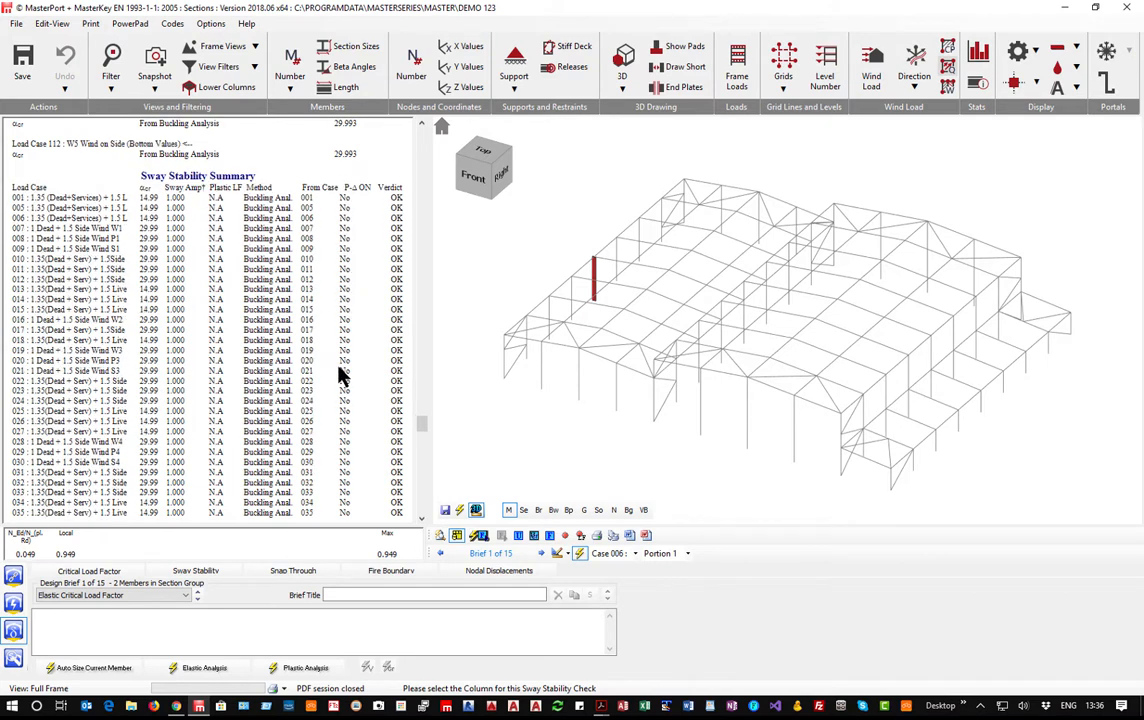
scroll(340, 372, down, 3)
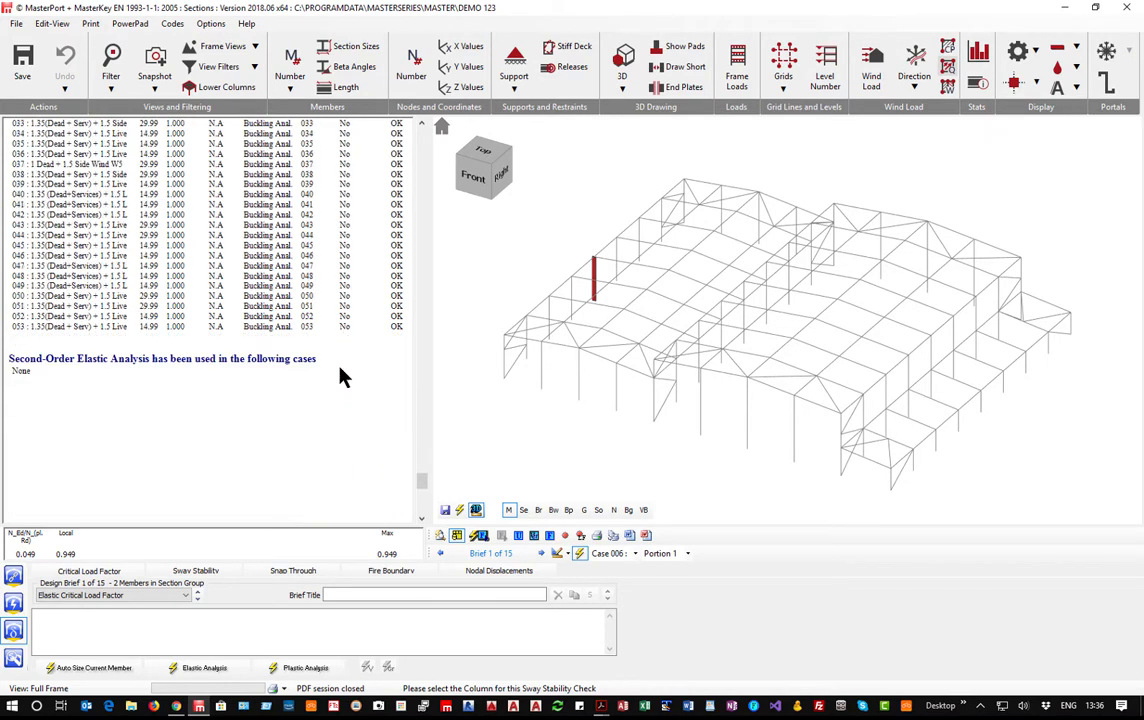
scroll(341, 374, up, 2)
scroll(340, 372, up, 15)
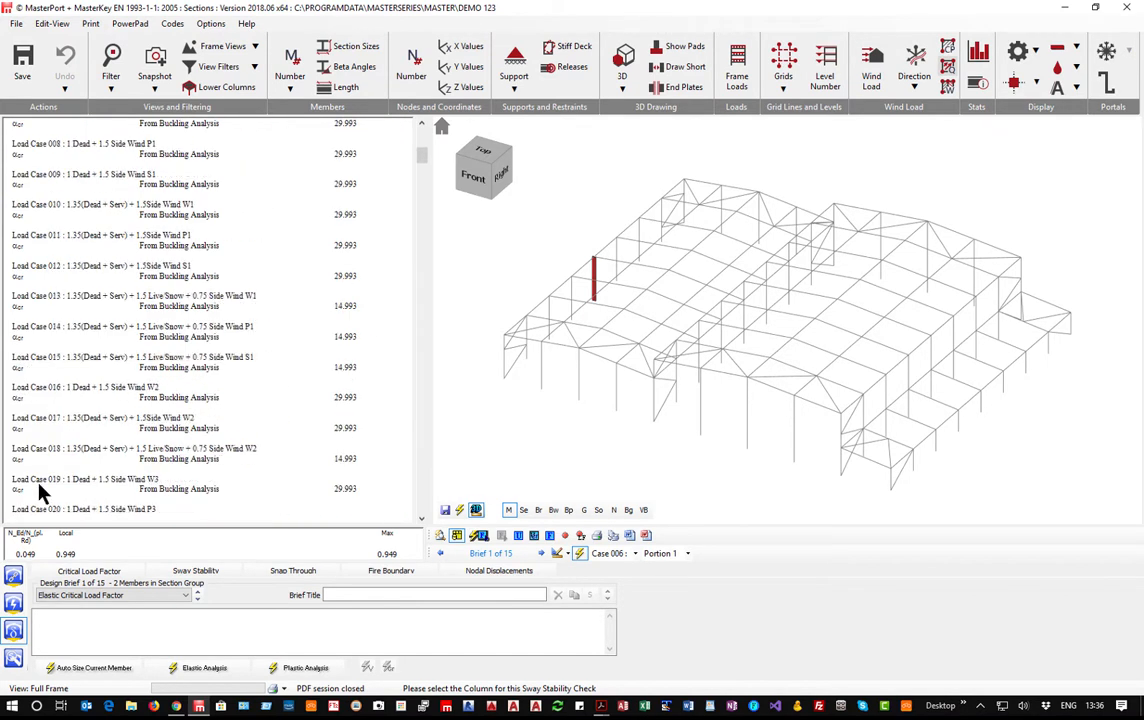
Auto restrain the Column 1 member group laterally, using an equal spacing of 1.400 m.
click(14, 660)
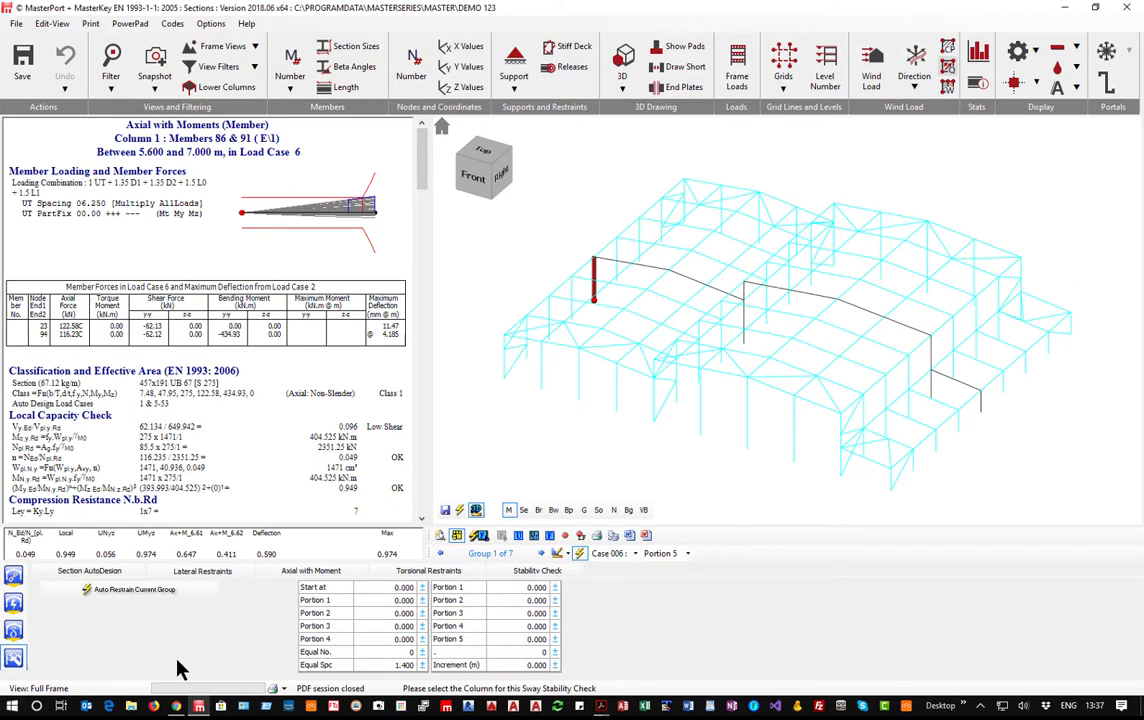
click(388, 665)
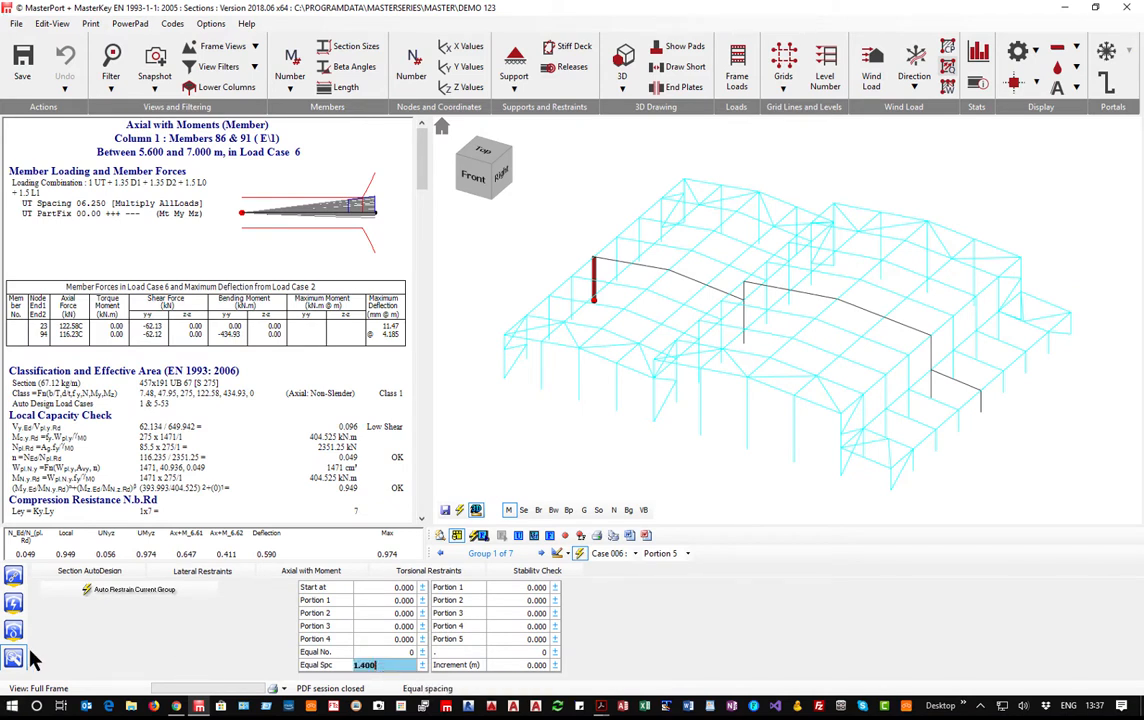
click(120, 592)
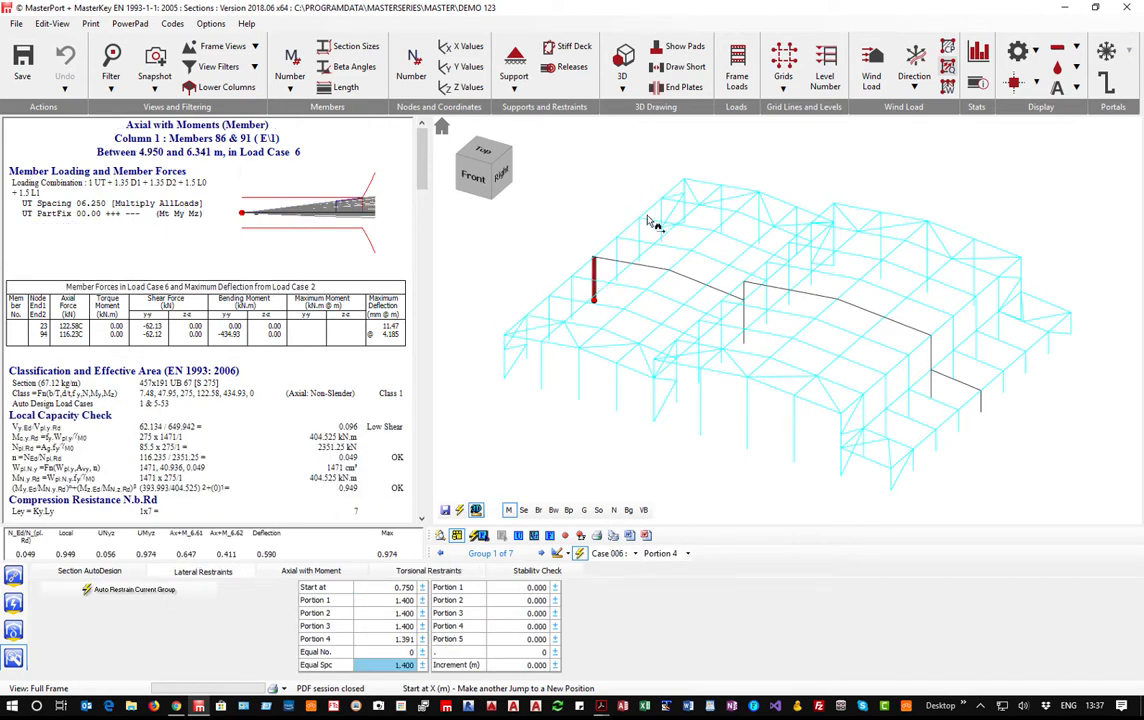
Check the axial with moments design results for the individual restrained portions along Column 1.
click(283, 215)
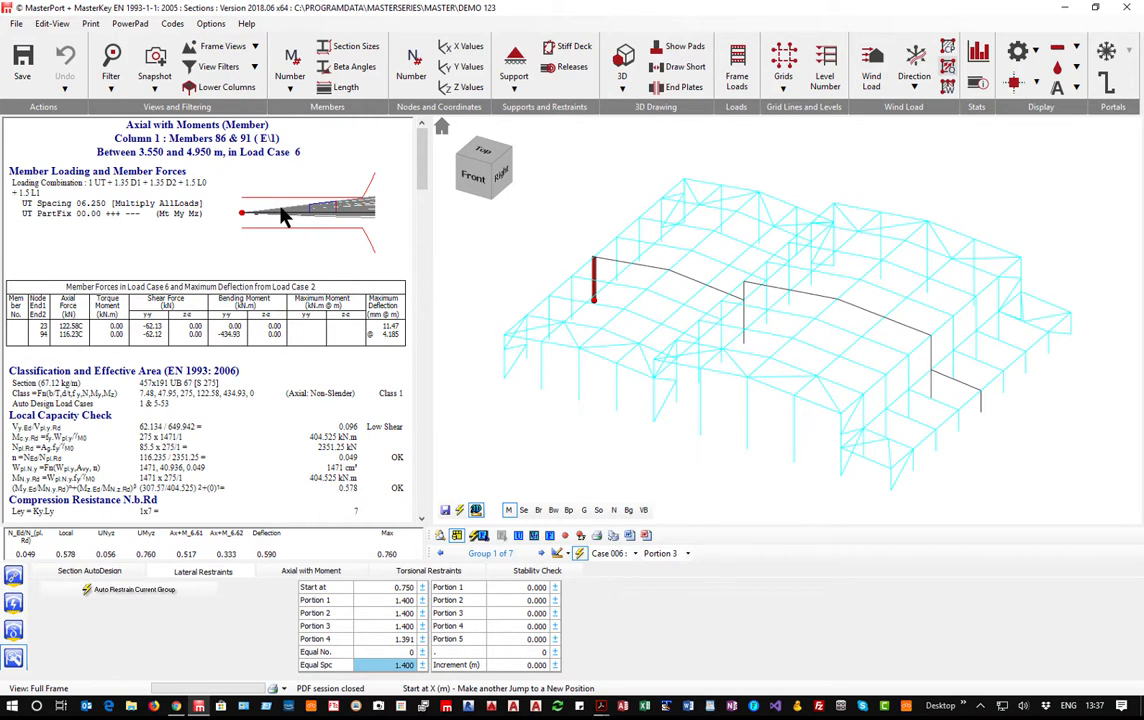
click(343, 222)
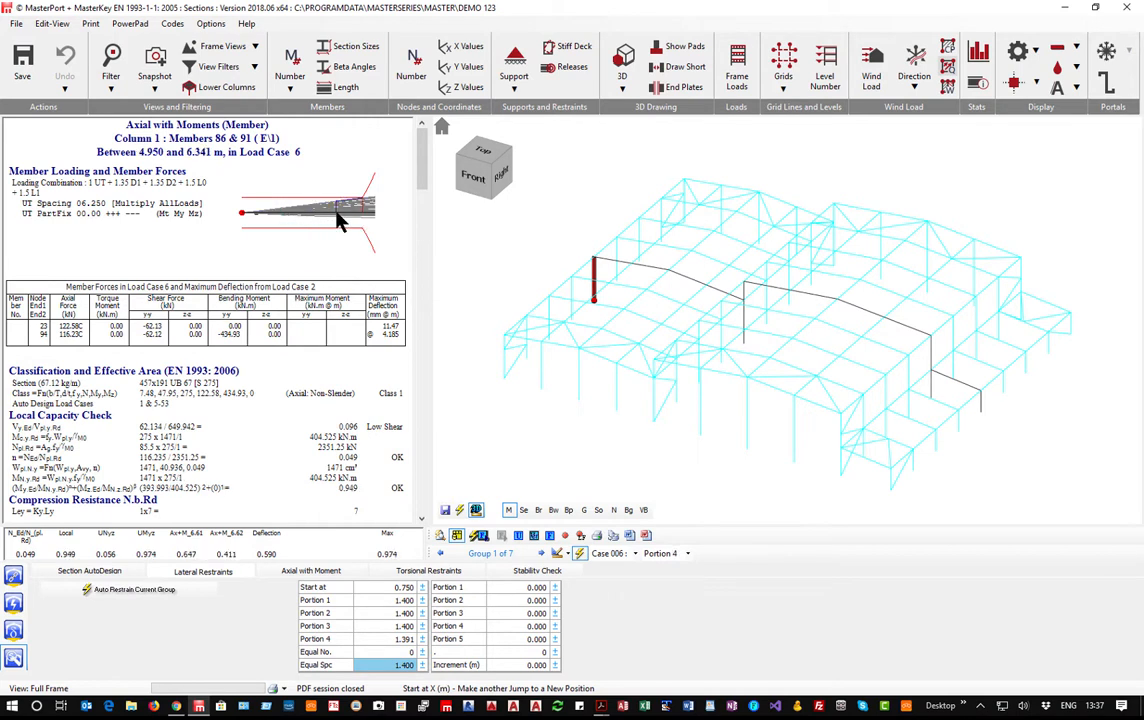
click(288, 218)
click(270, 218)
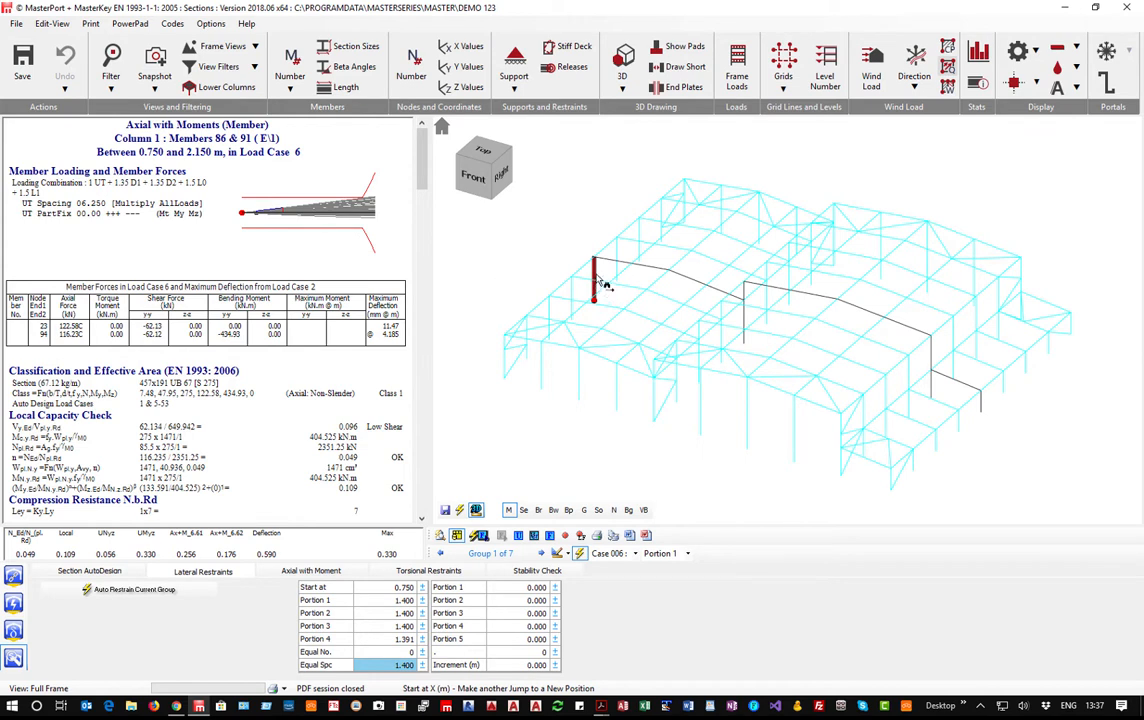
Test Column 1's torsional stability without the stay at the 4.95 m side rail, and restore that stay.
click(429, 571)
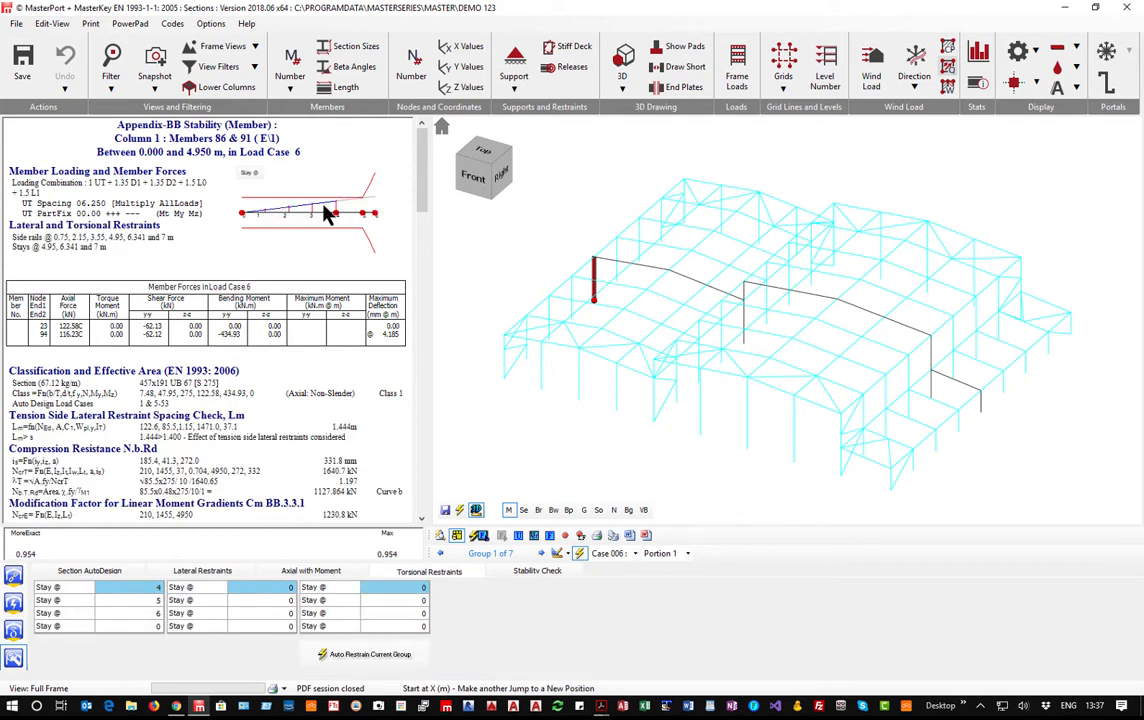
click(248, 174)
click(335, 216)
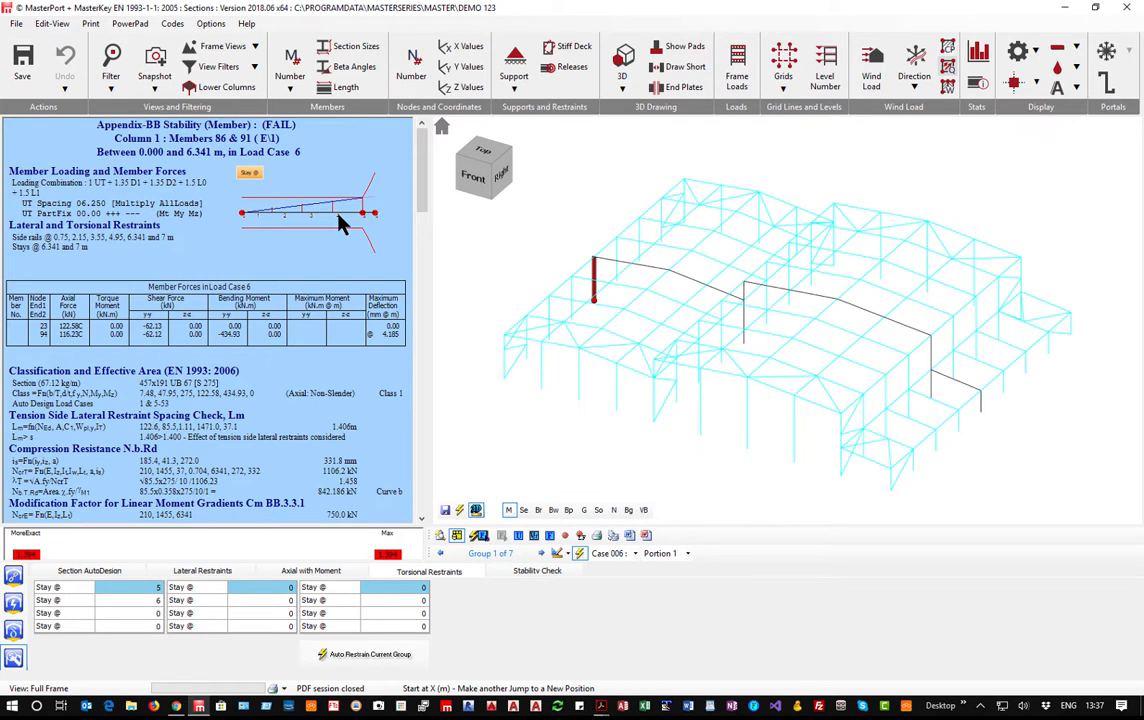
click(335, 215)
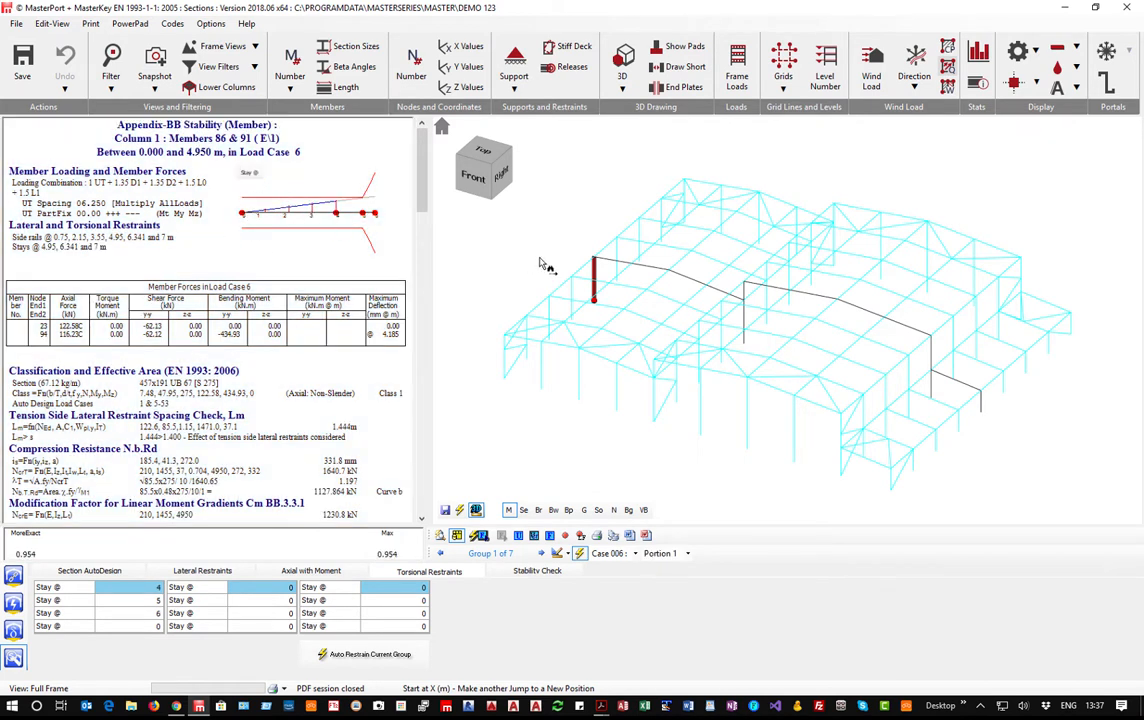
Auto restrain Rafter 1 of Bay 1 laterally, using an equal spacing of 1.800 m.
click(648, 267)
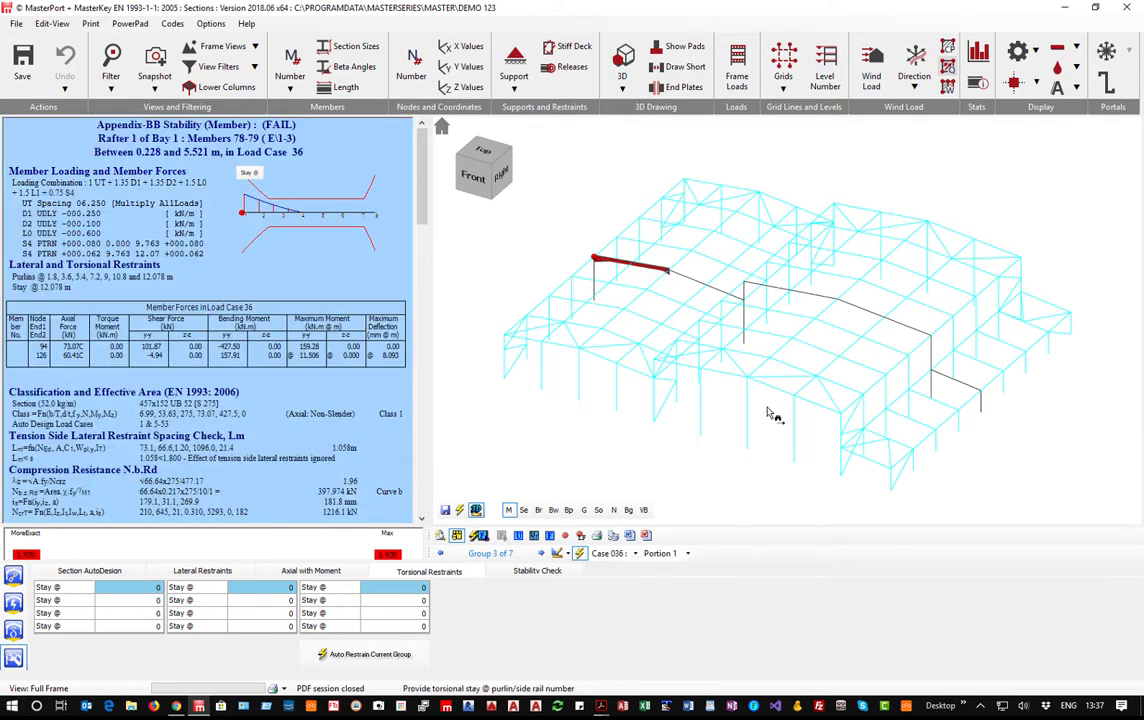
click(654, 267)
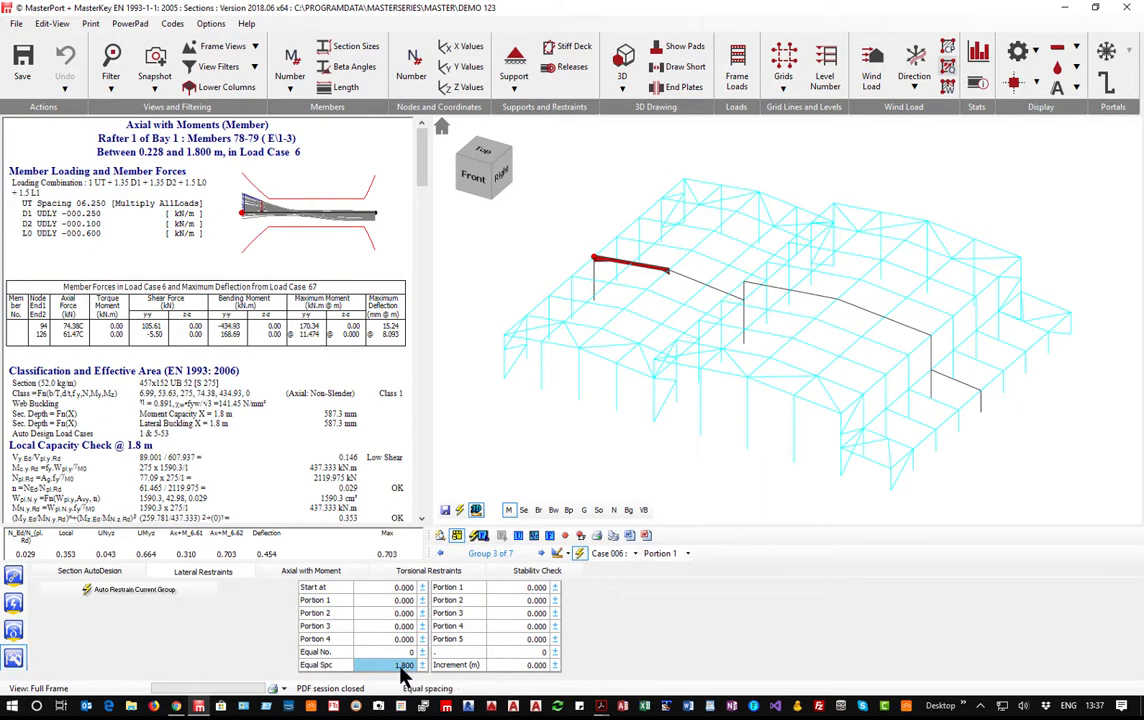
click(110, 594)
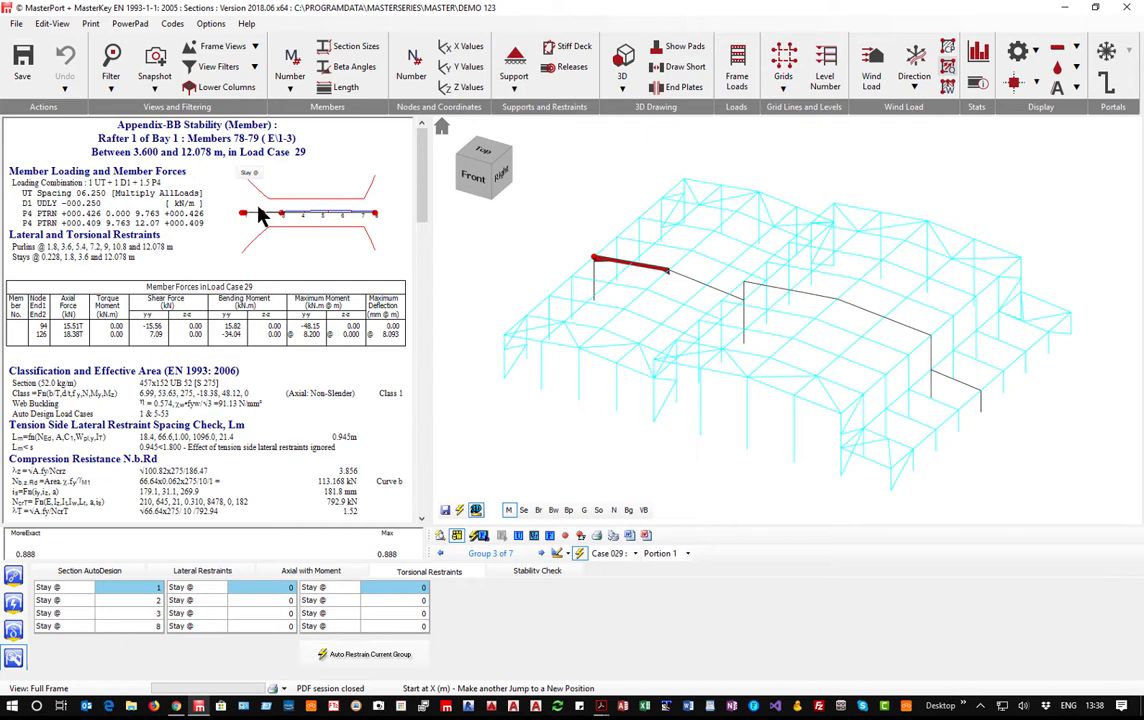
Test Rafter 1 of Bay 1 with the stays at 1.8 m and 3.6 m removed and restored, and check Rafter 2's stability.
click(259, 226)
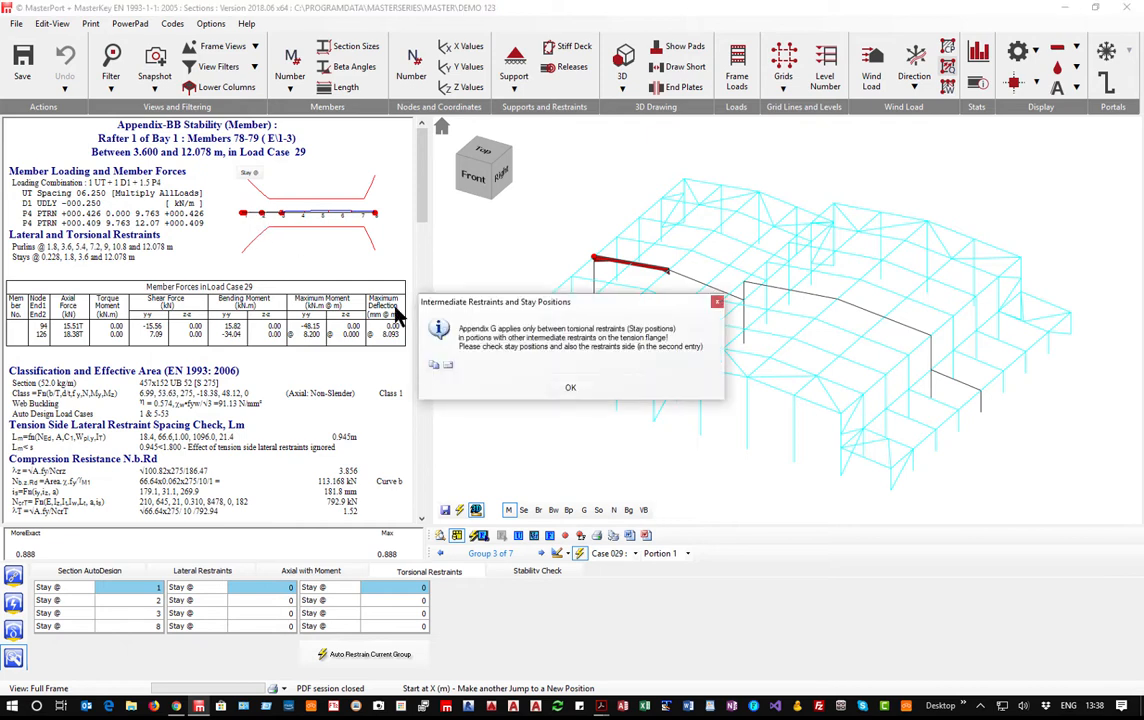
click(568, 391)
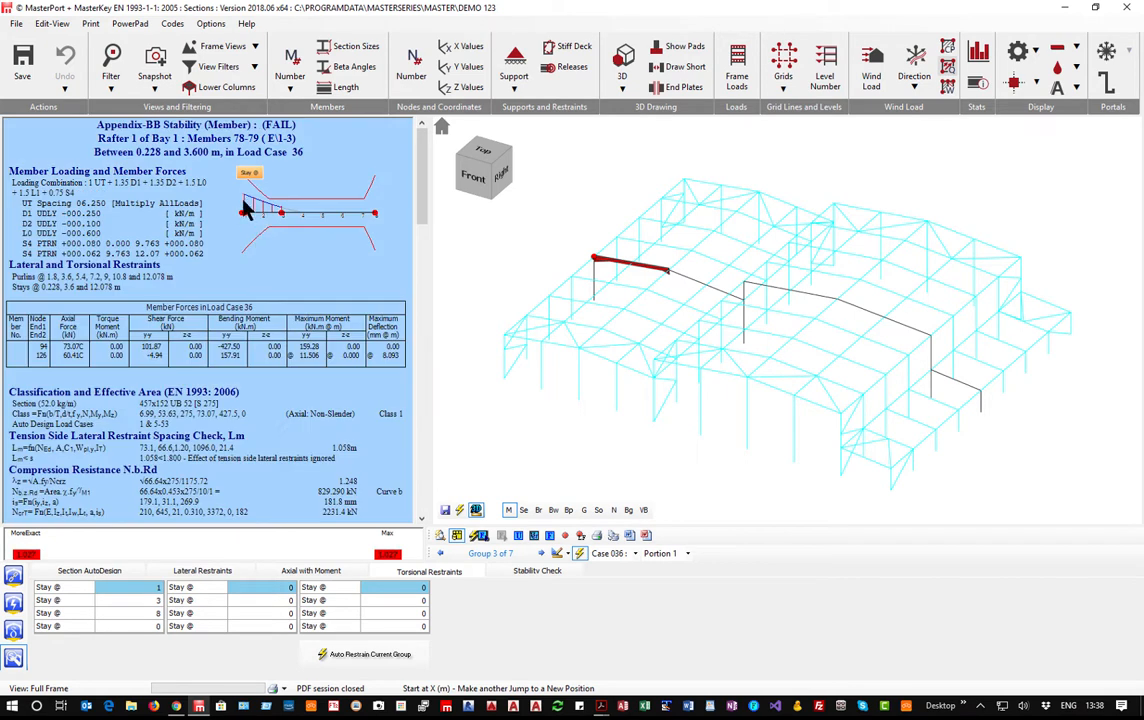
click(266, 222)
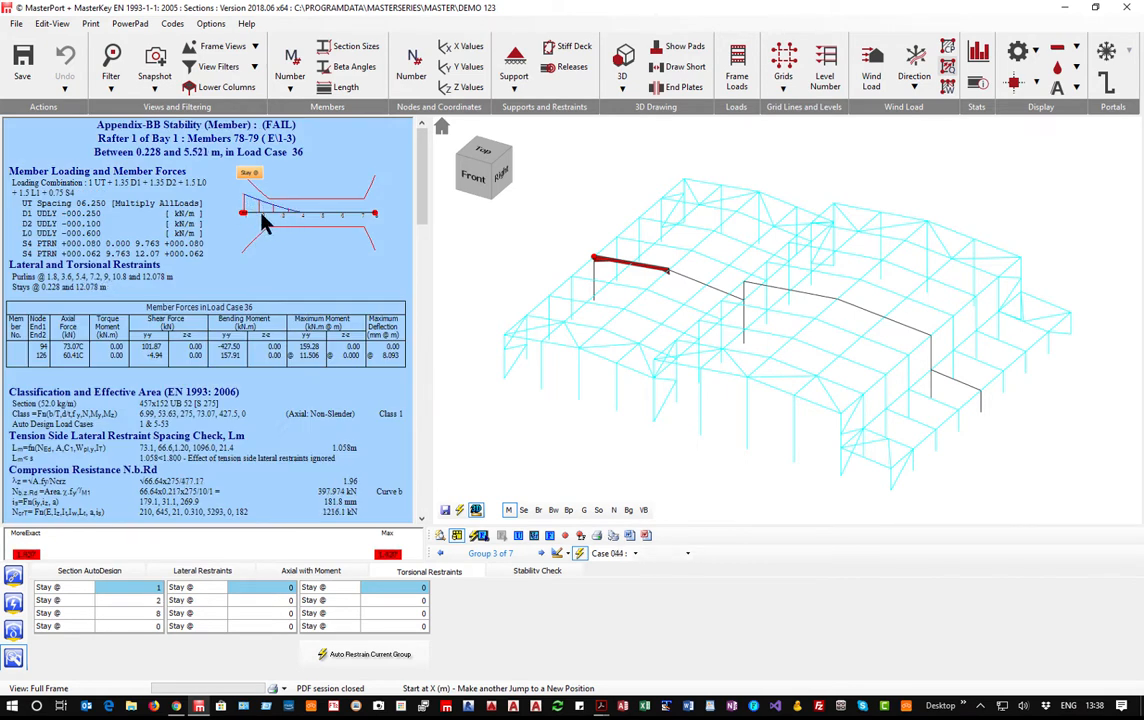
click(262, 215)
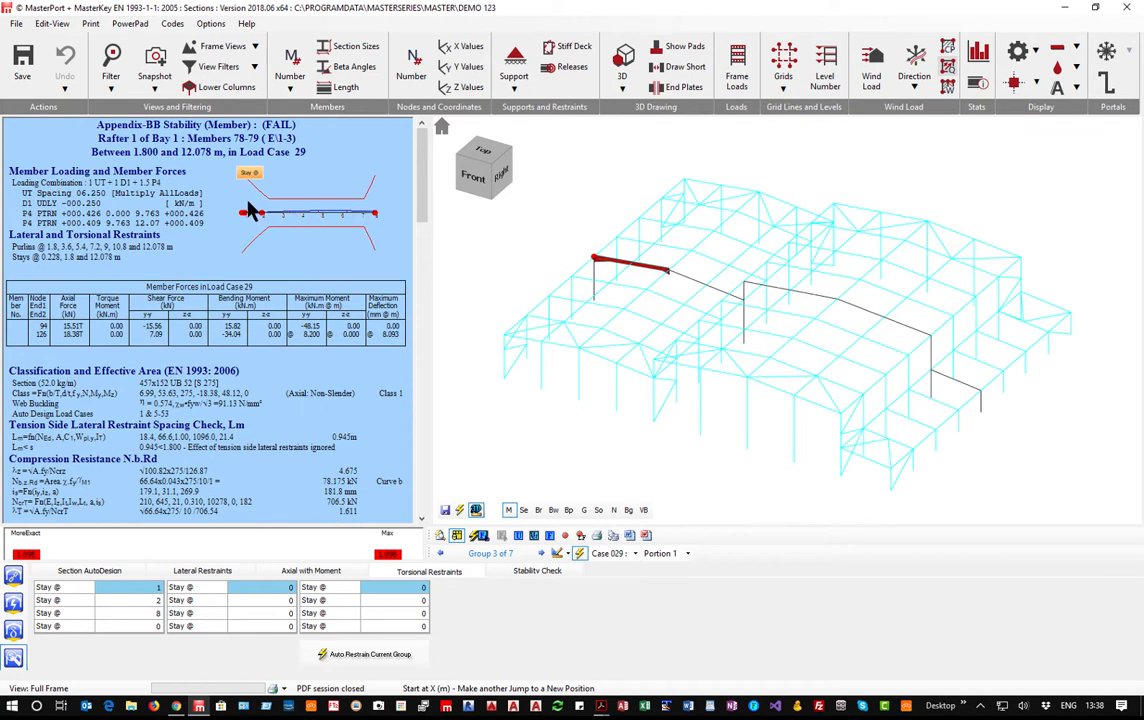
click(288, 223)
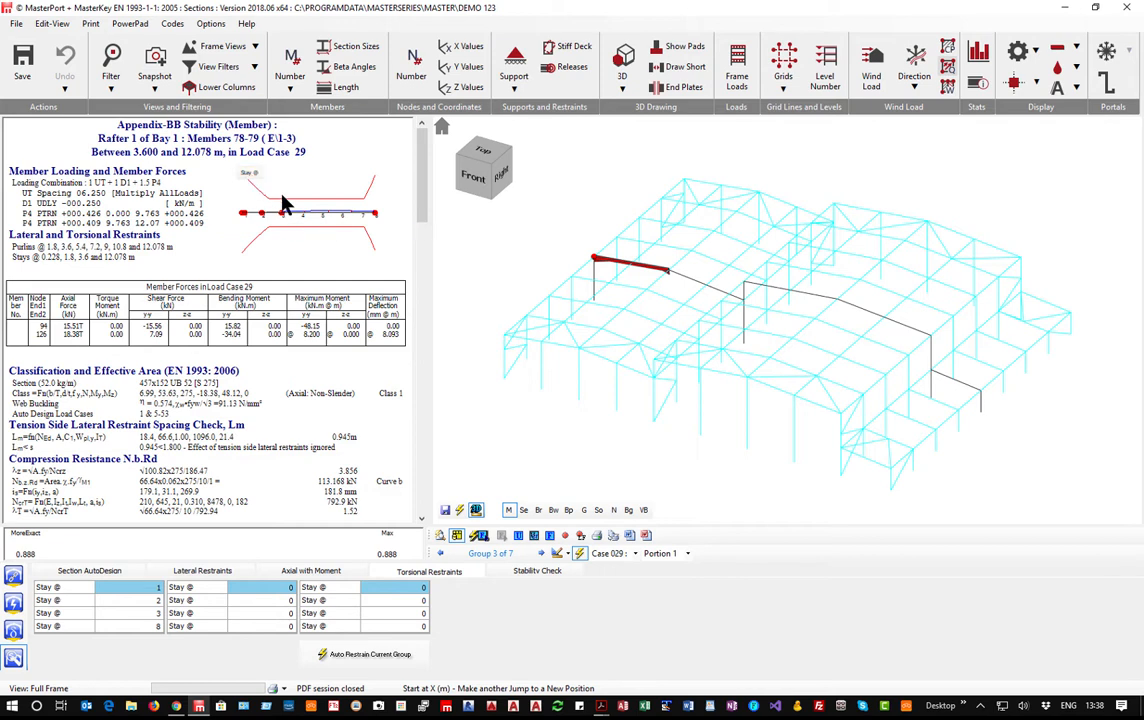
click(692, 284)
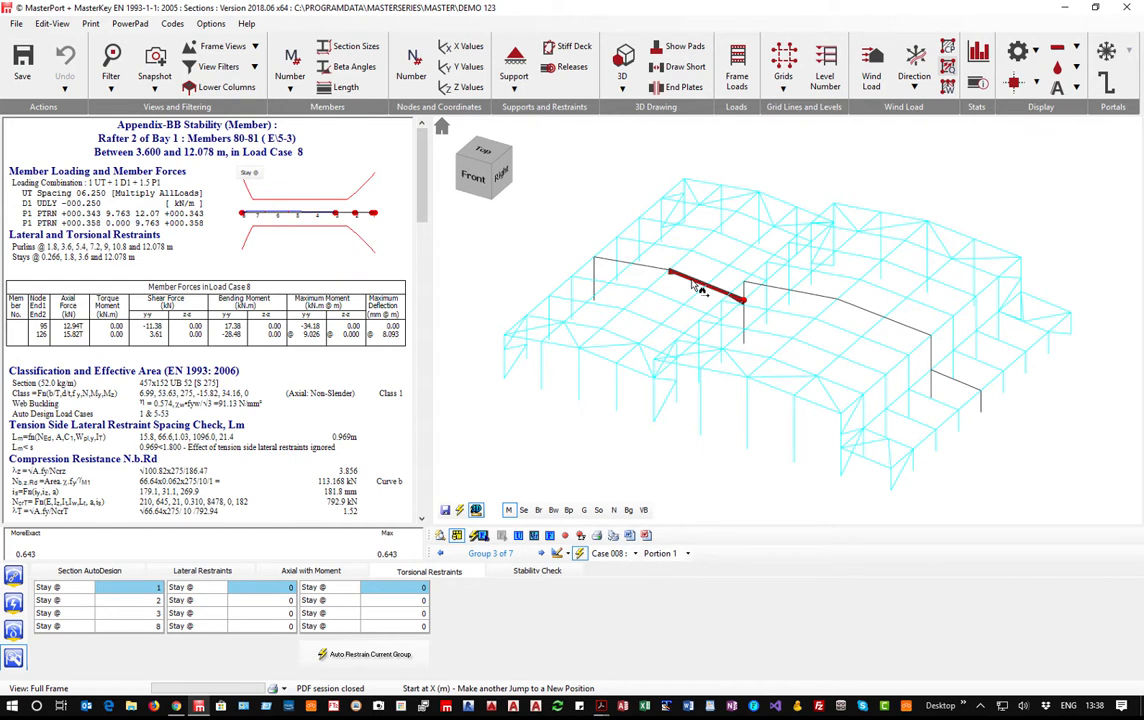
Auto restrain Column 2 laterally, using an equal spacing of 1.4 m.
click(746, 325)
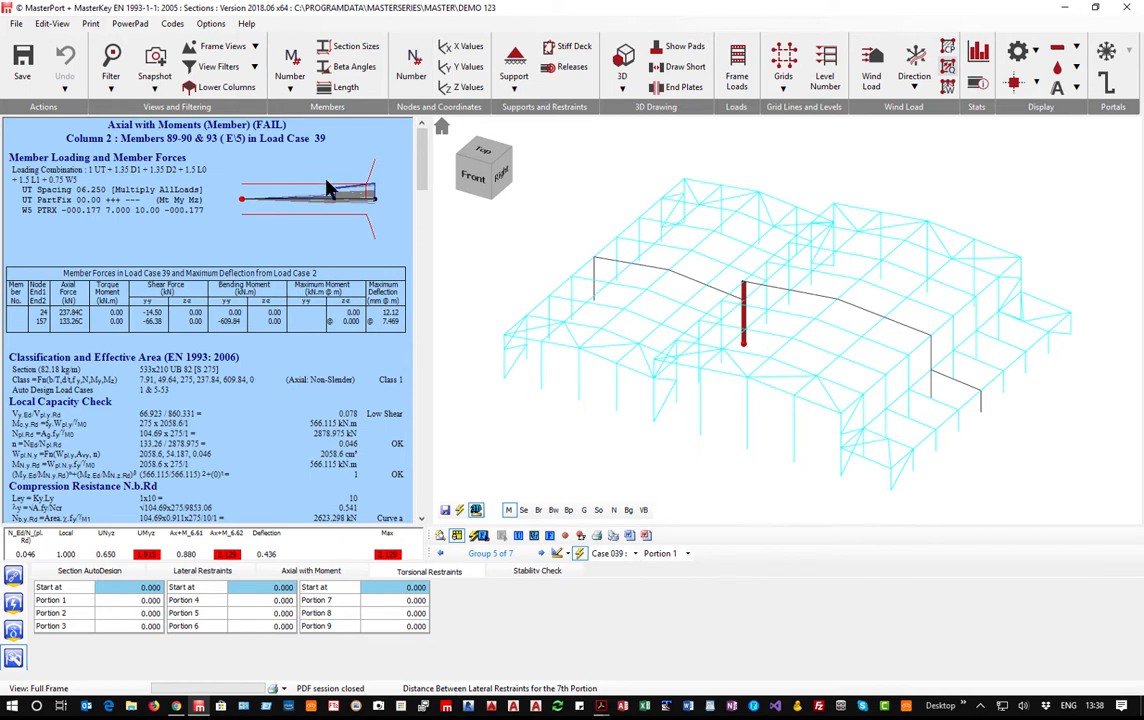
click(208, 574)
click(127, 592)
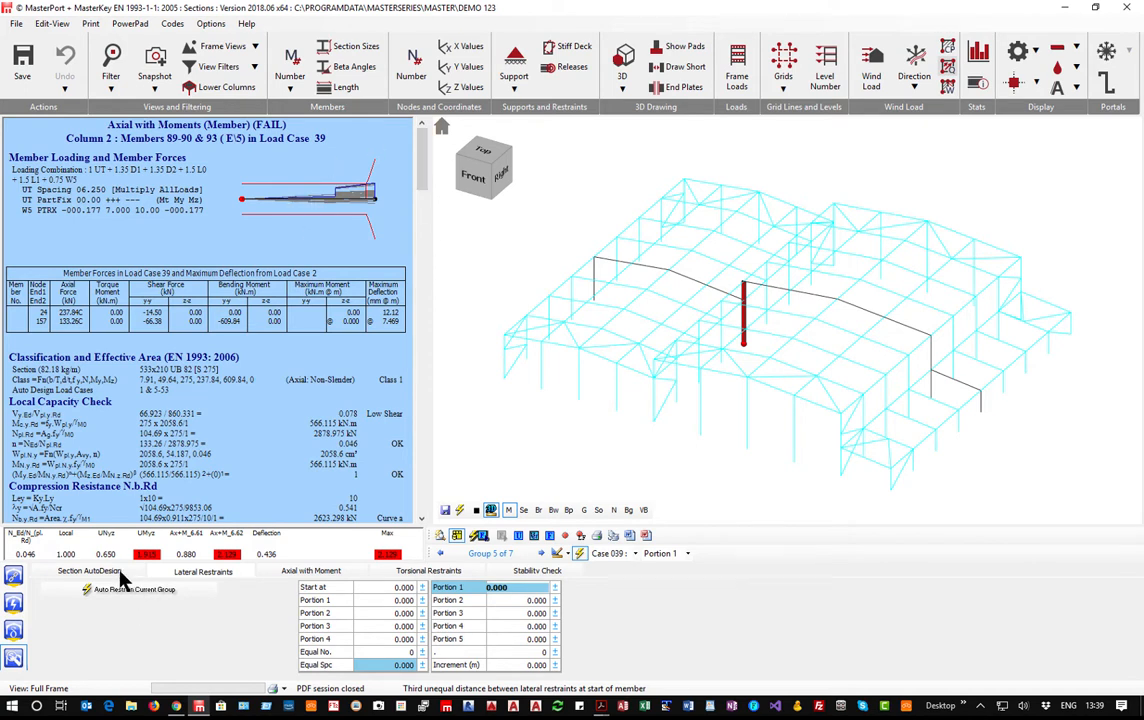
click(368, 665)
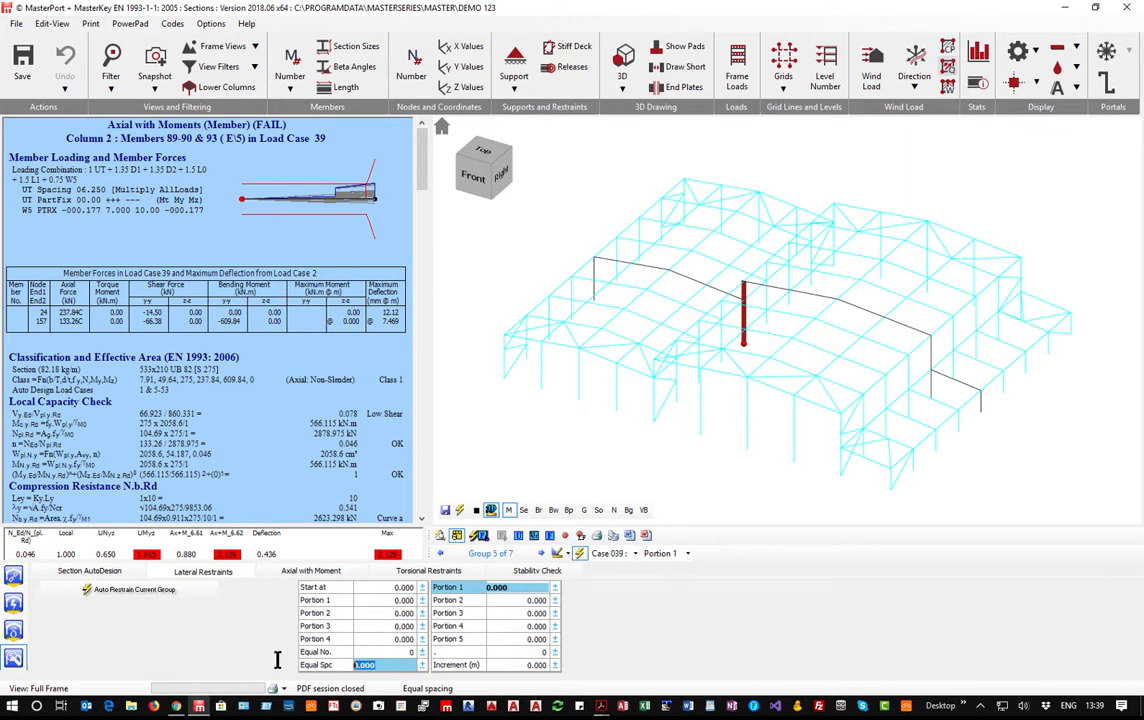
text(1.4)
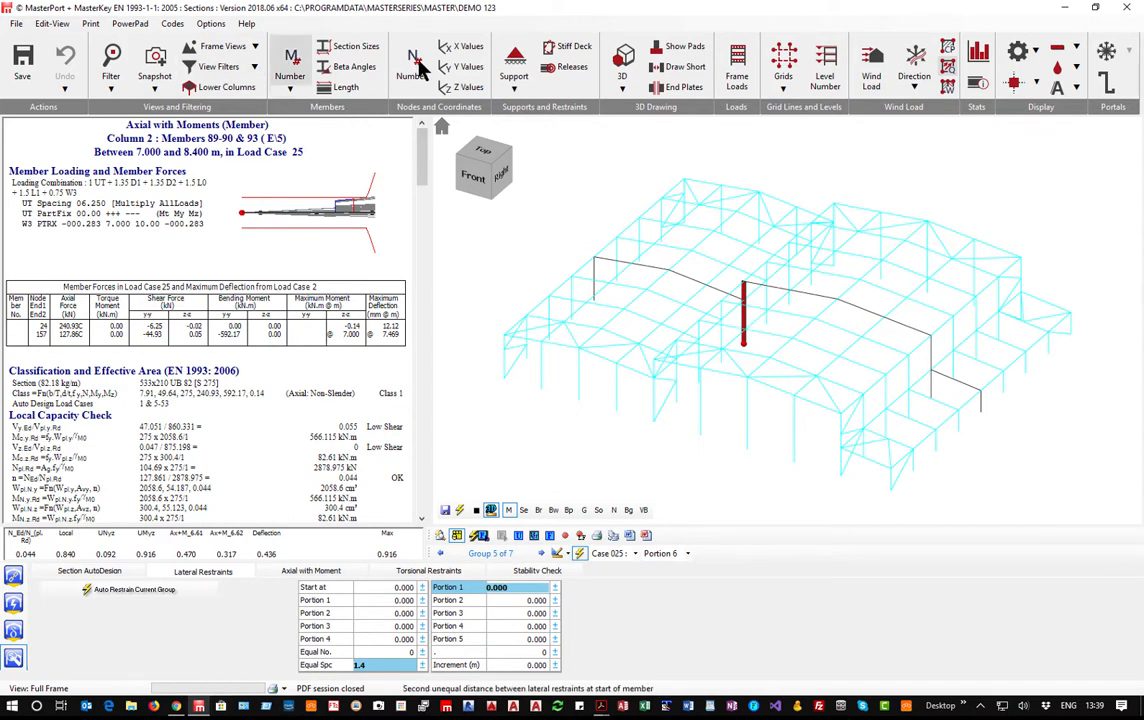
click(462, 66)
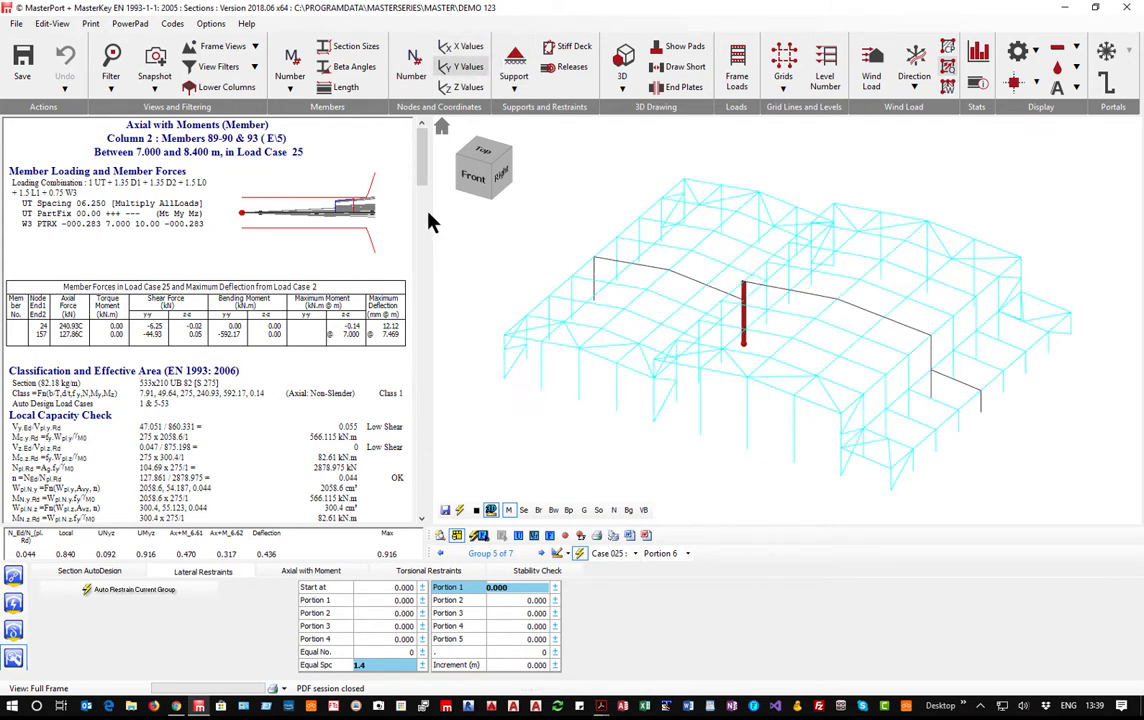
click(380, 588)
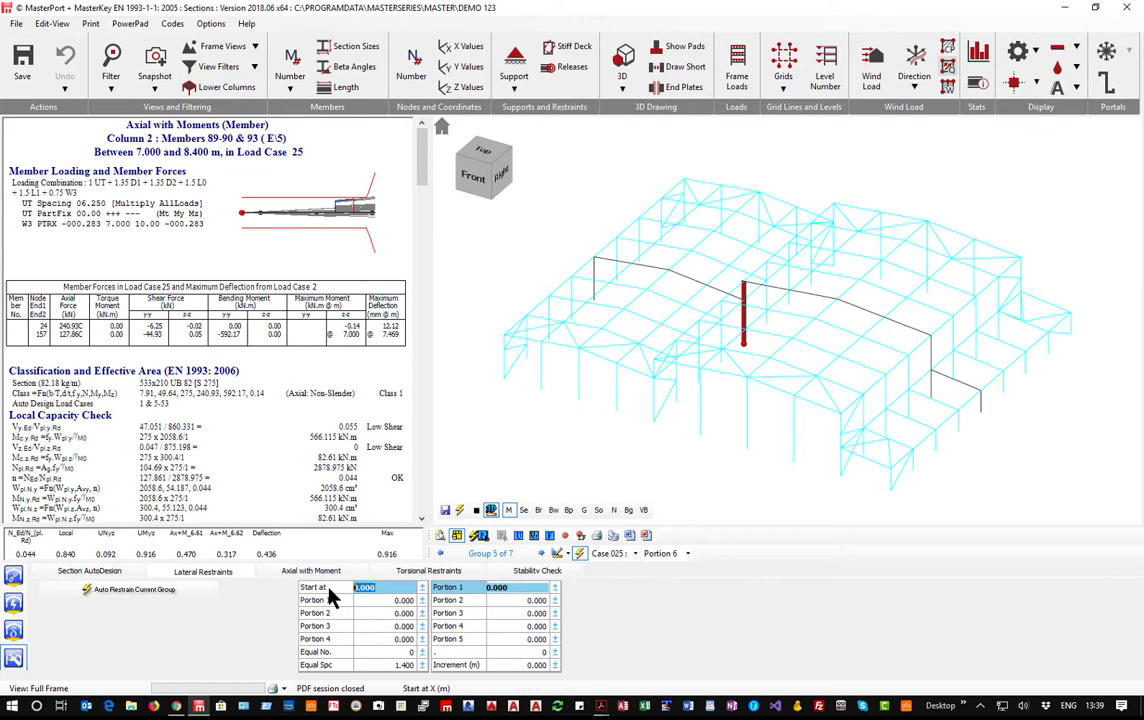
text(7)
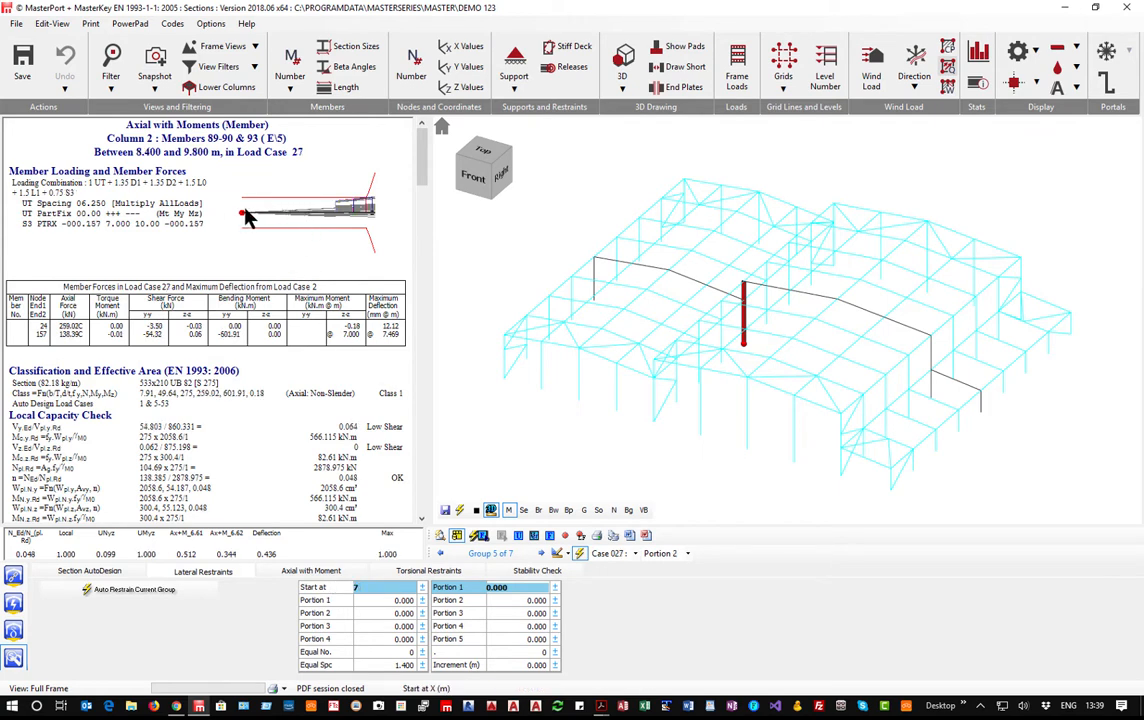
click(343, 213)
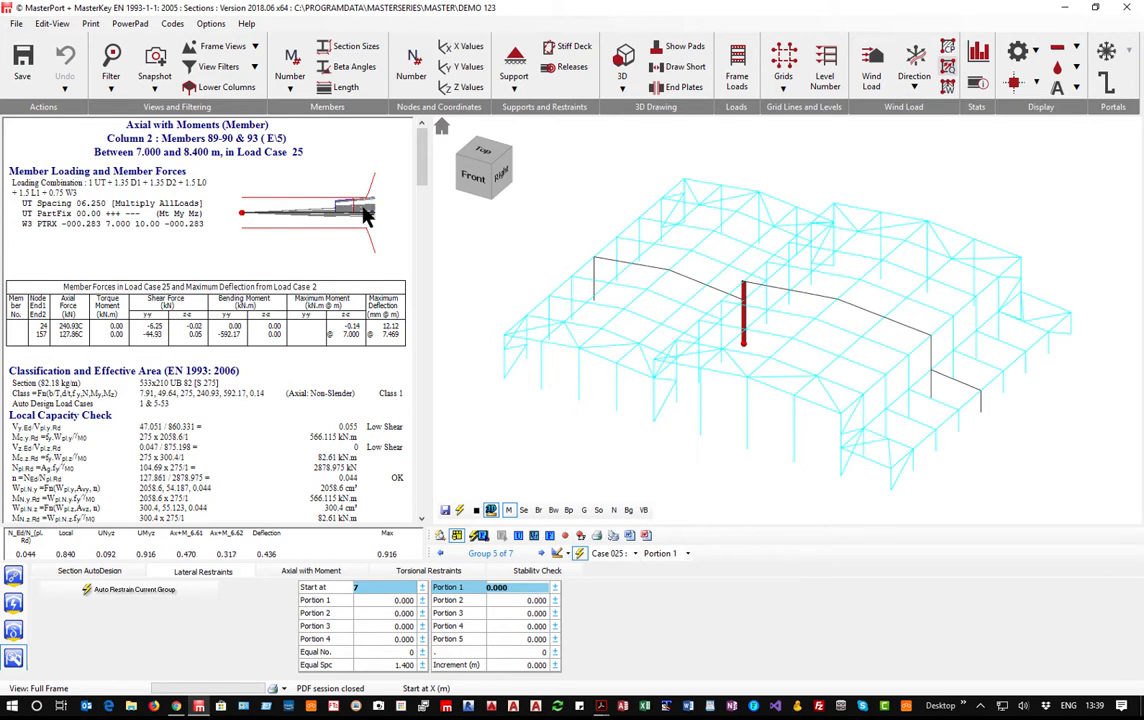
key(BackSpace)
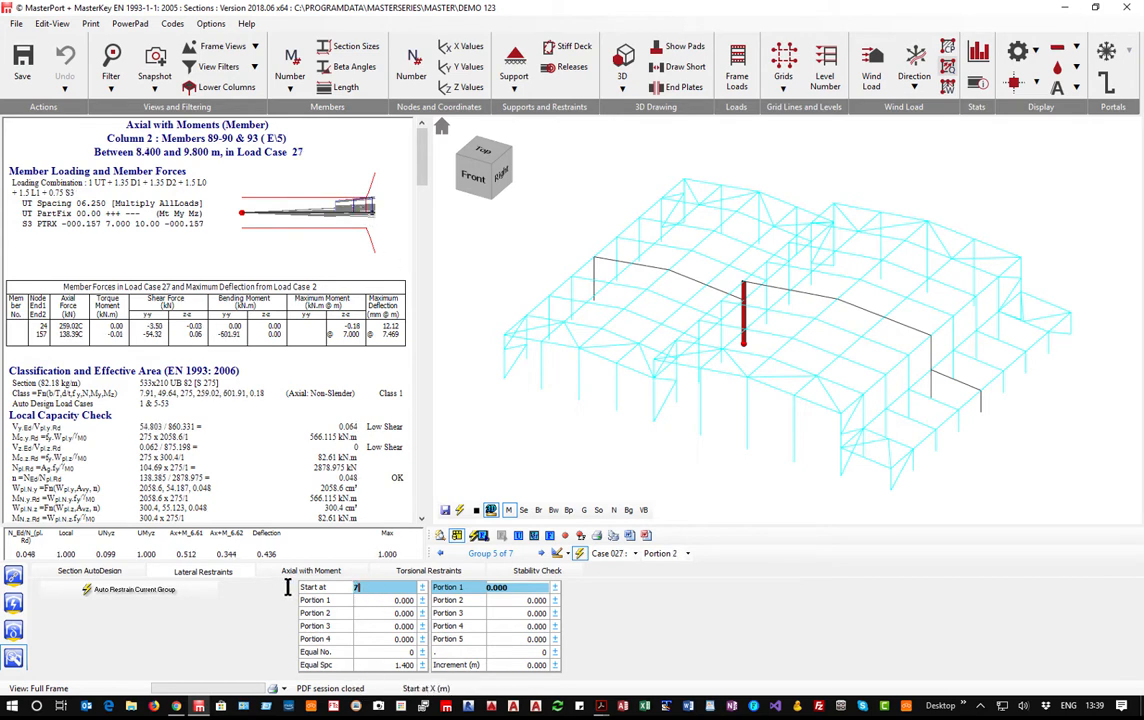
Set Column 2's first lateral restraint portion to 7 m and check the design results of the portions above it.
click(372, 600)
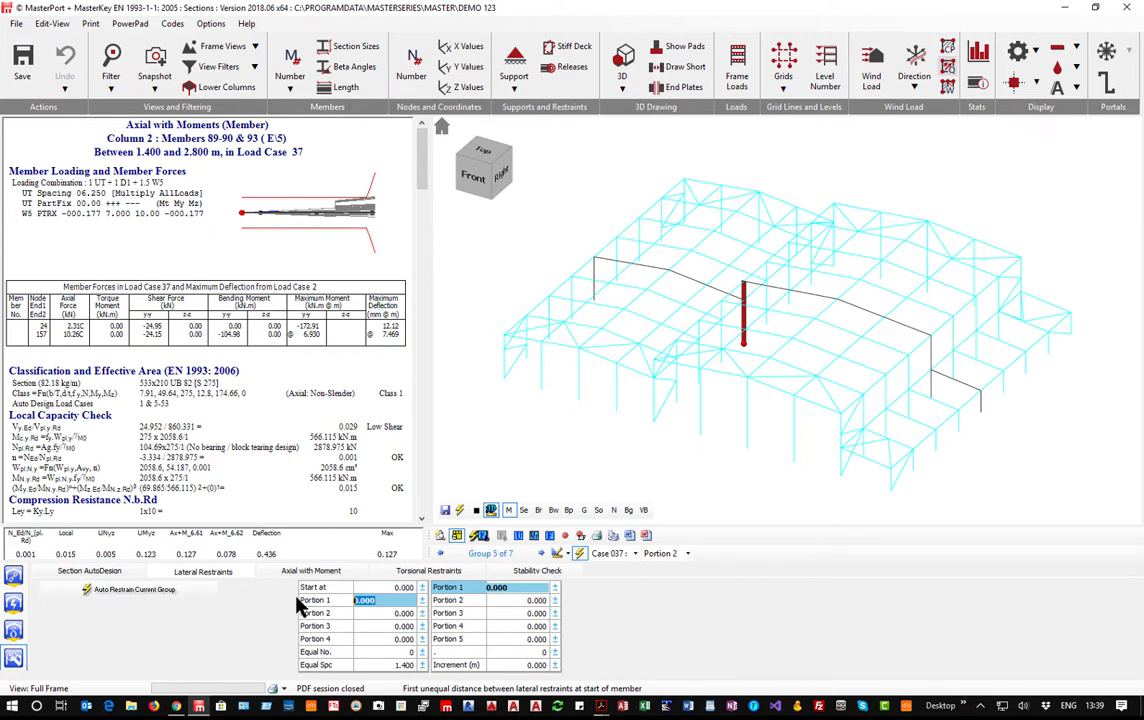
text(7)
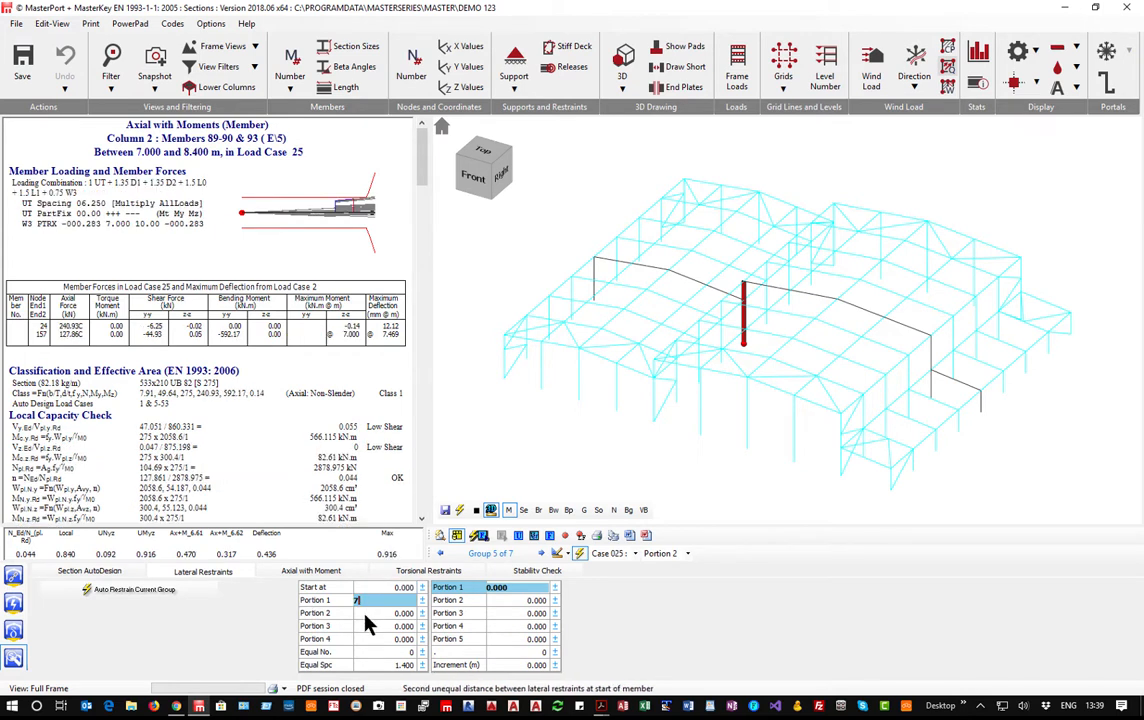
click(366, 614)
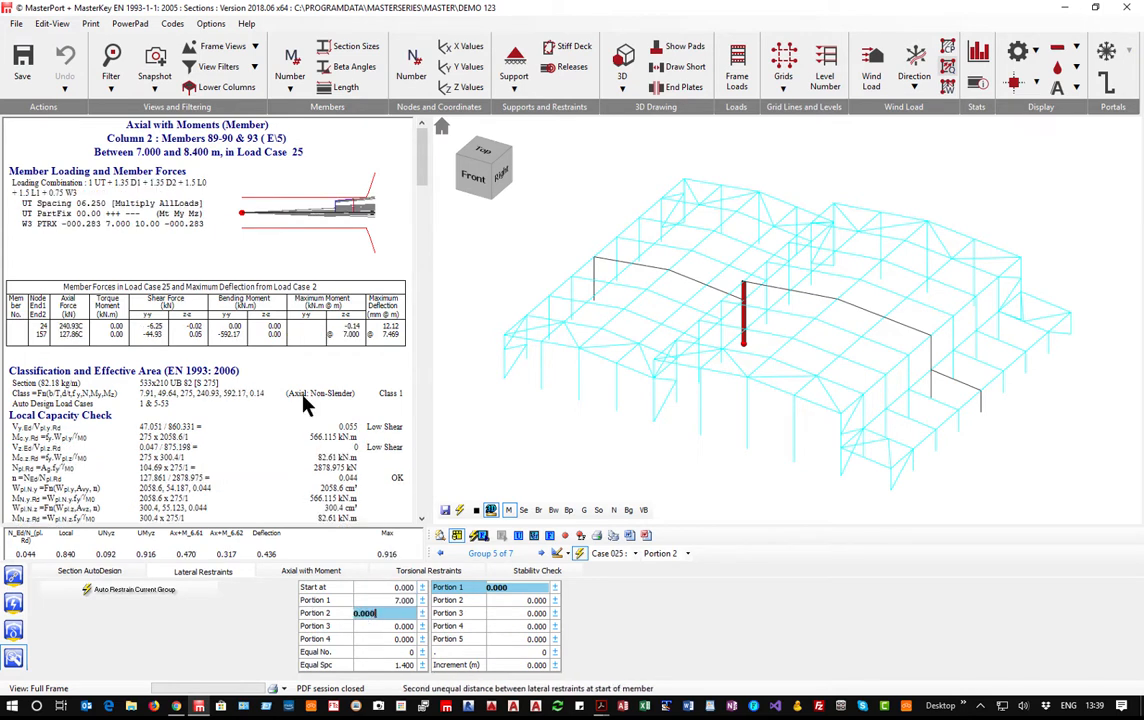
click(366, 213)
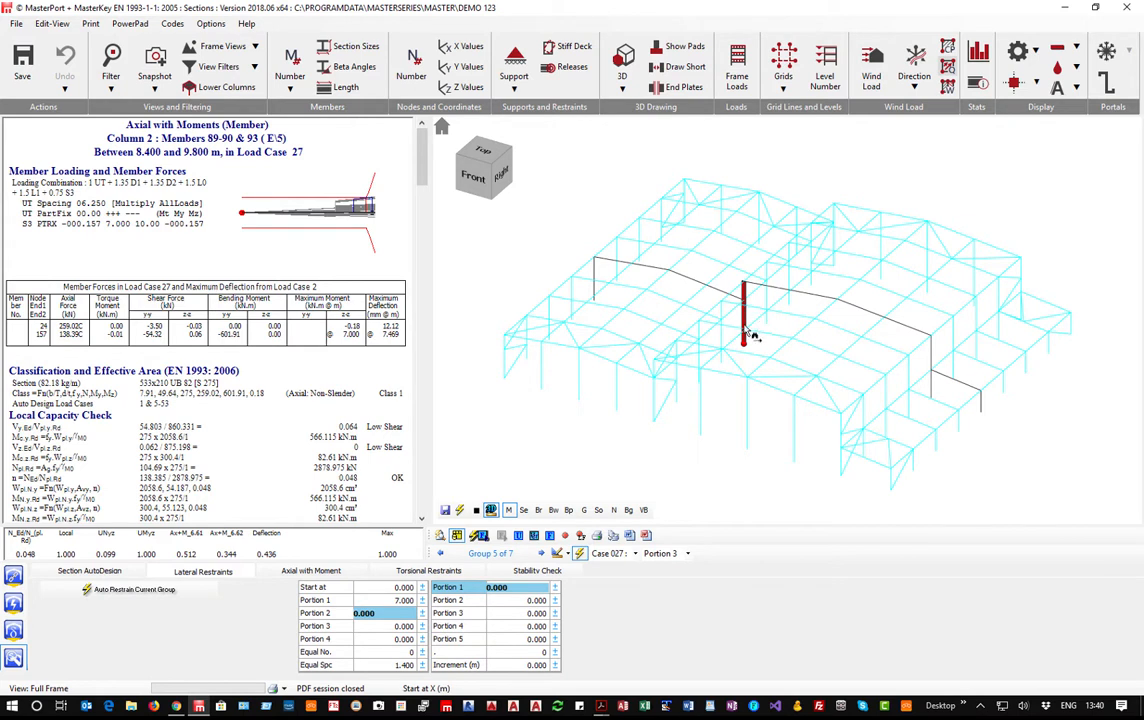
Provide torsional stays on Column 2 at the 7 m and 8.4 m side rails.
click(429, 571)
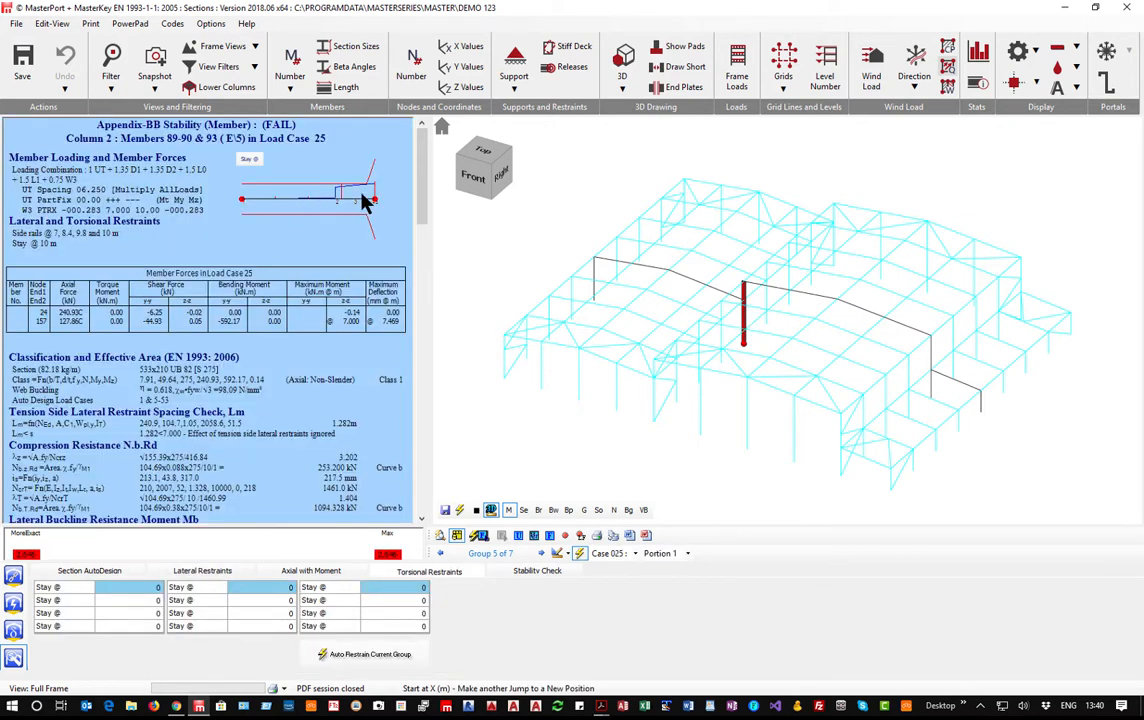
click(250, 159)
click(355, 198)
click(354, 201)
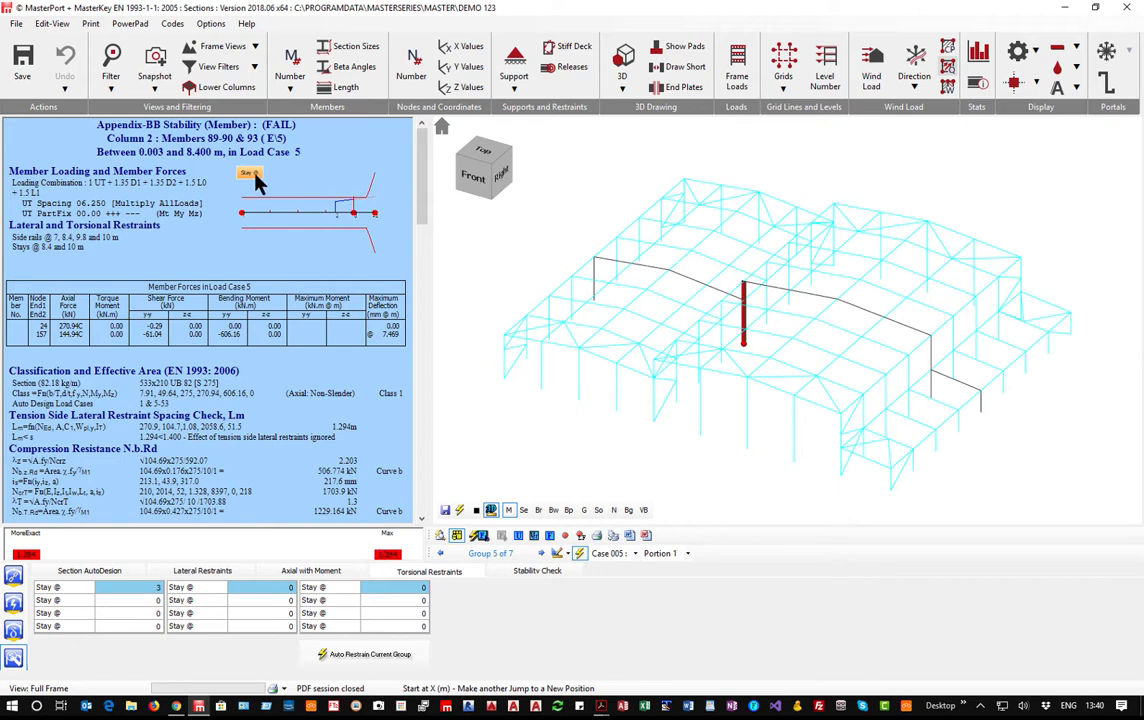
click(330, 235)
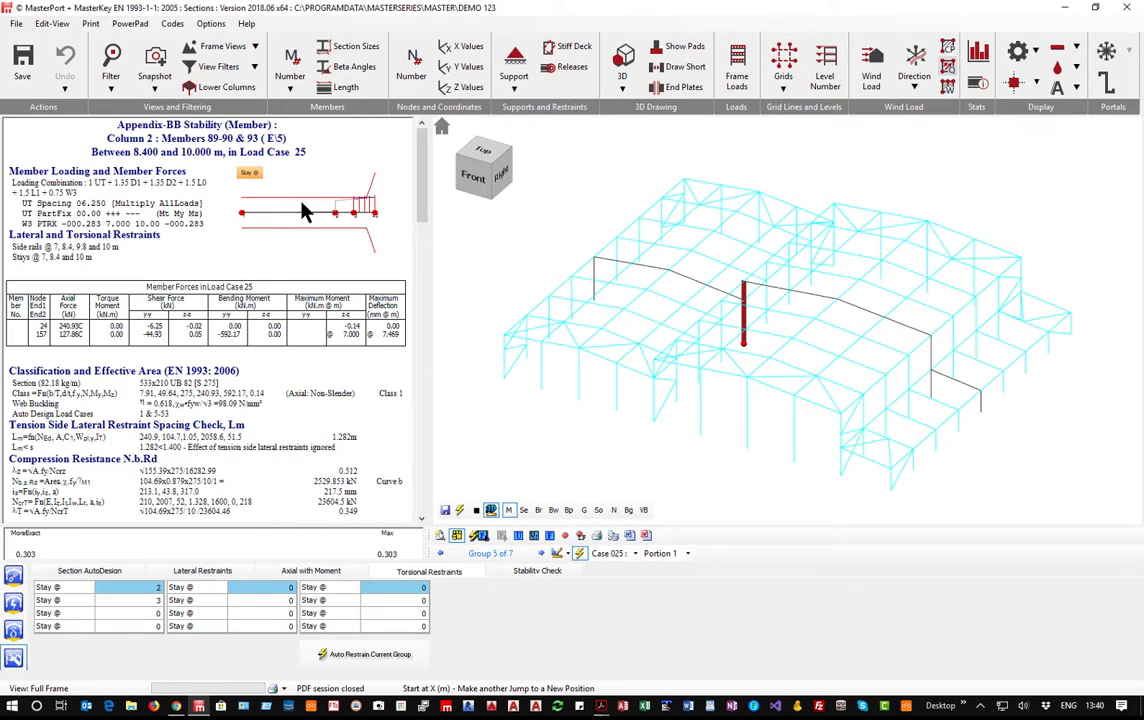
Auto restrain Rafter 1 of Bay 2 laterally, using an equal spacing of 1.800 m.
click(826, 300)
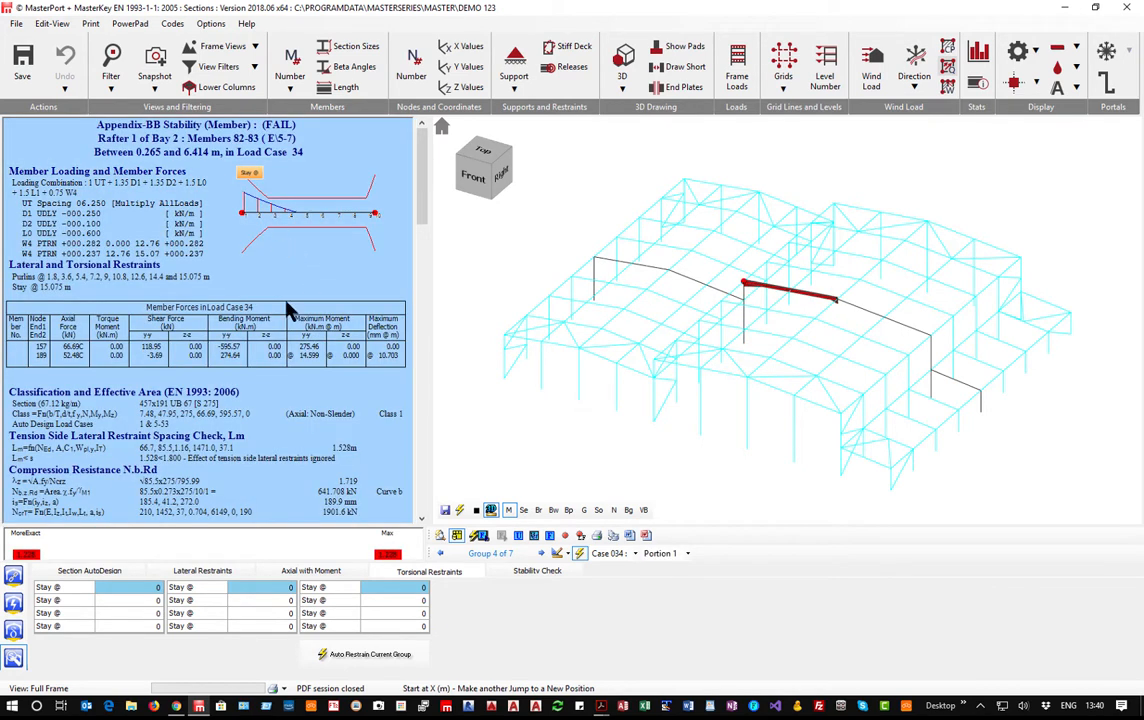
click(190, 572)
click(116, 590)
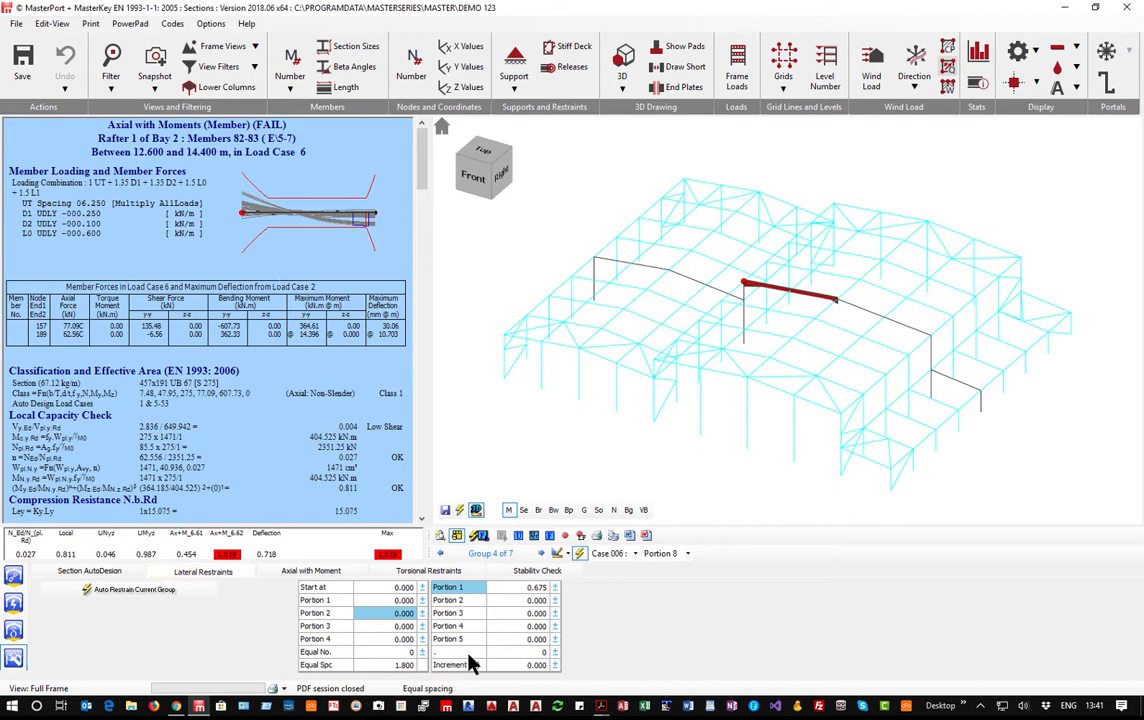
Set the second lateral restraint portion at the end of Rafter 1 of Bay 2 to 1.7 m.
click(510, 601)
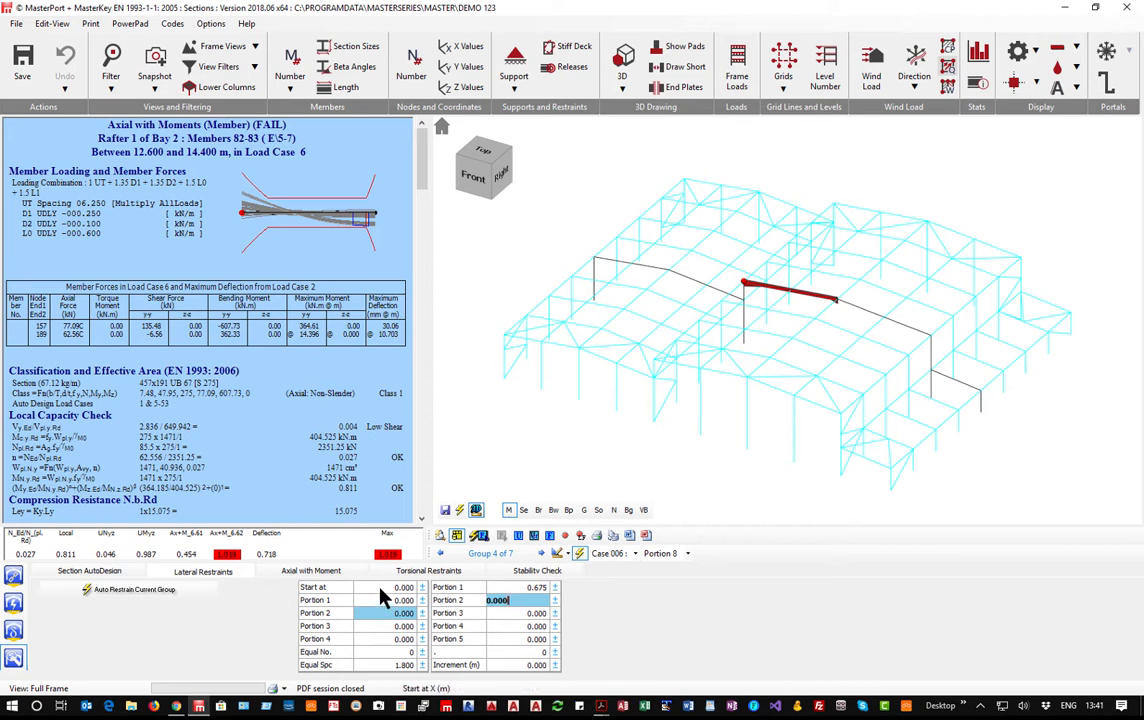
click(518, 600)
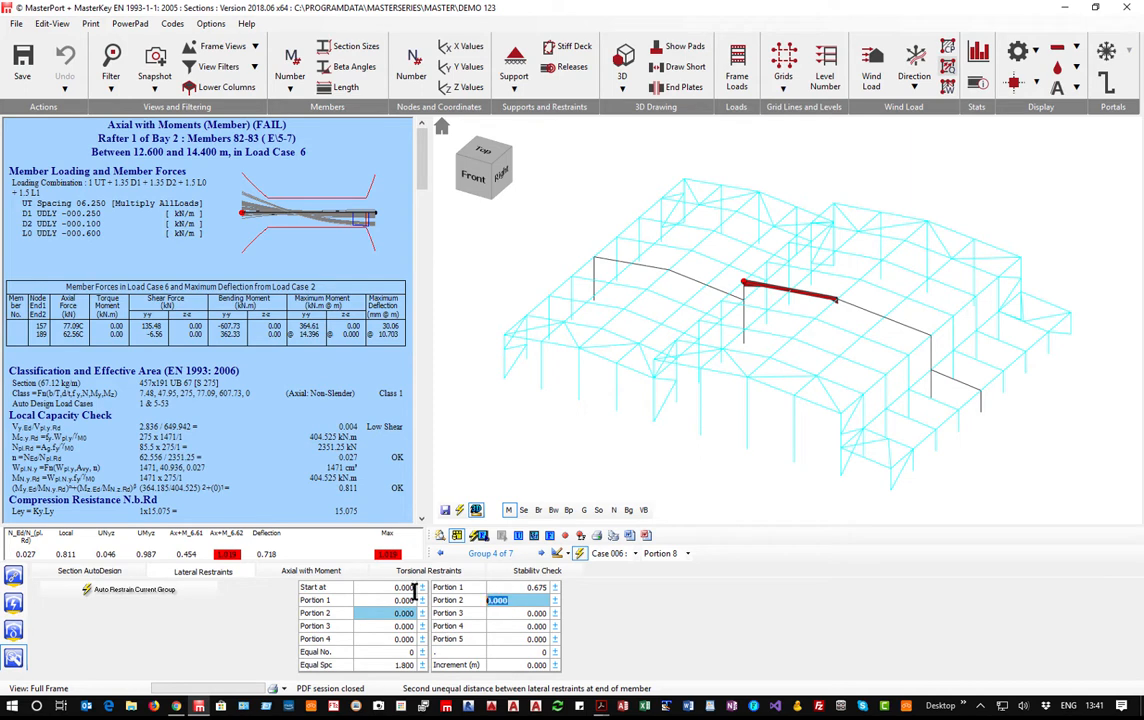
text(1)
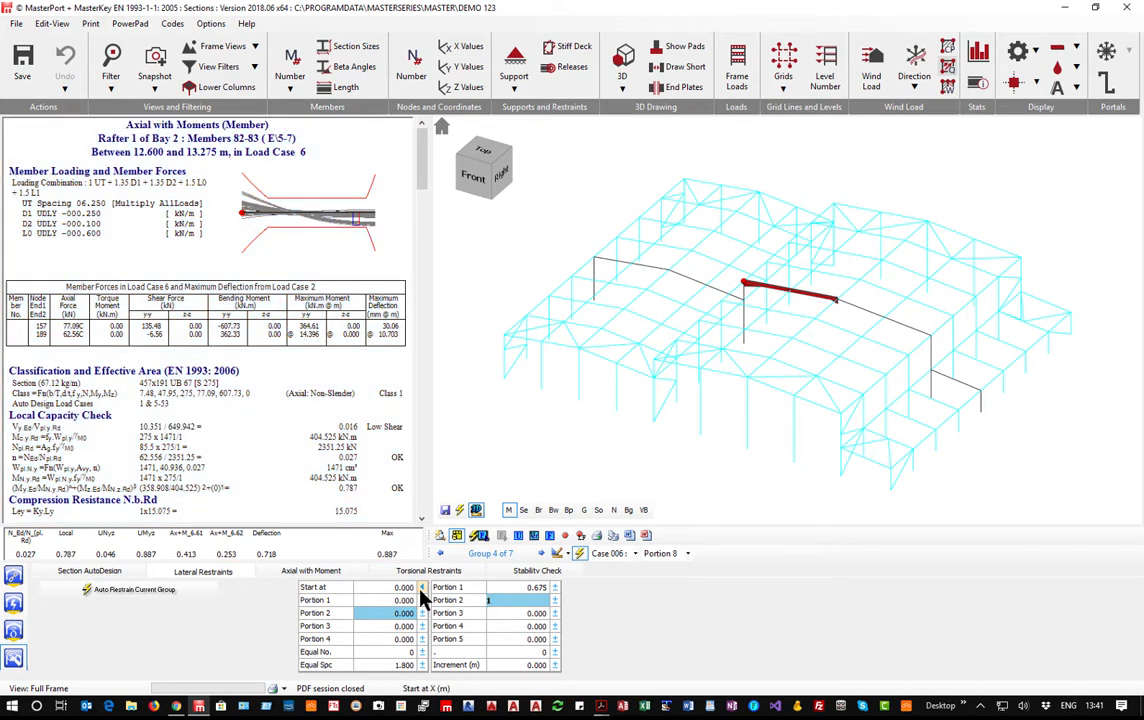
text(.8)
key(BackSpace)
text(7)
Provide torsional stays at purlins 3 and 10 on the Bay 2 rafters and check Rafter 2's stability.
click(429, 571)
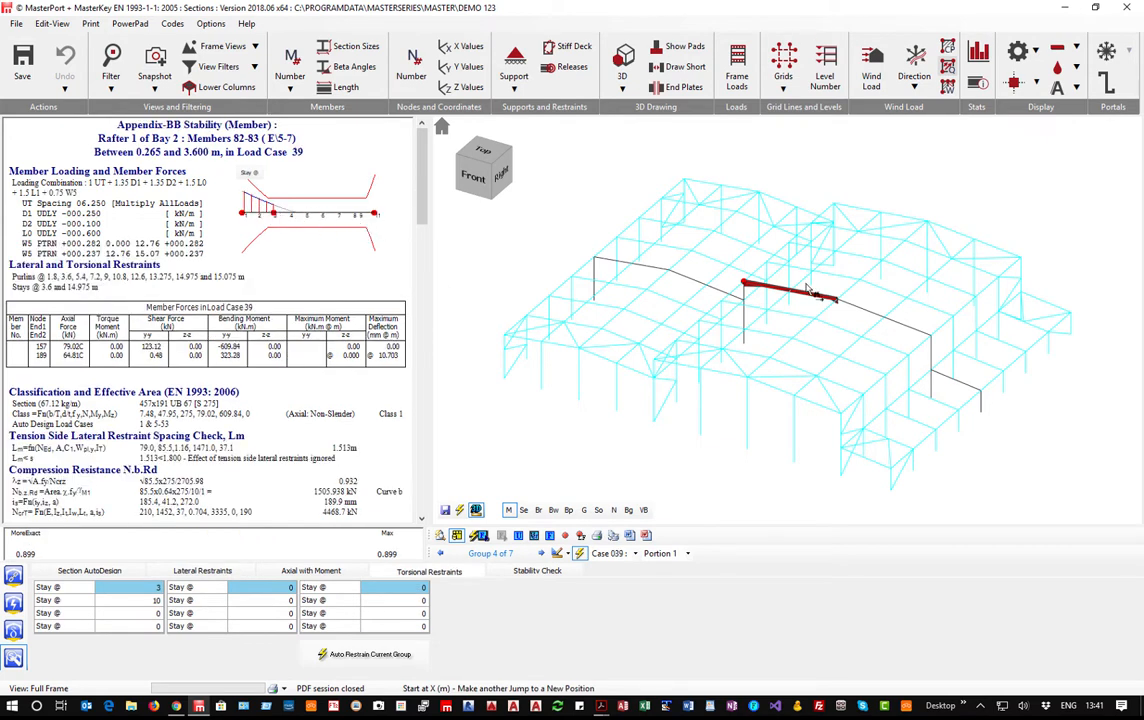
click(855, 309)
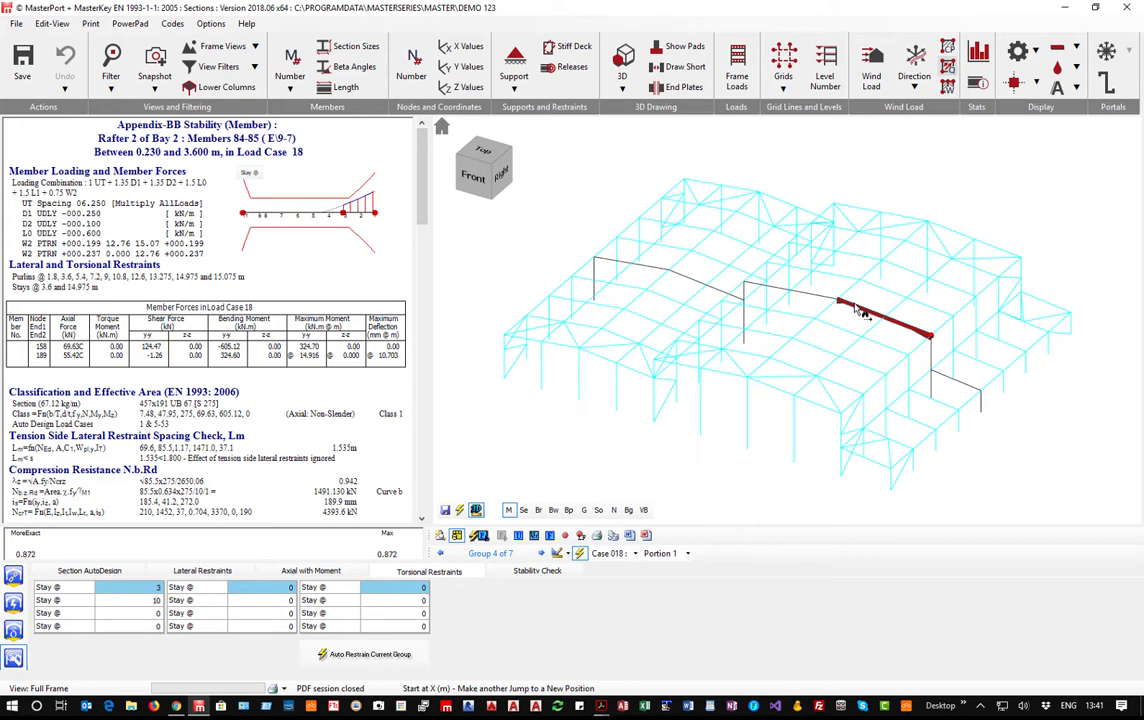
Auto restrain Column 3 laterally, starting at 0.950 m with 1.400 m equal spacing and end portions of 1.391 m and 0.659 m.
click(936, 368)
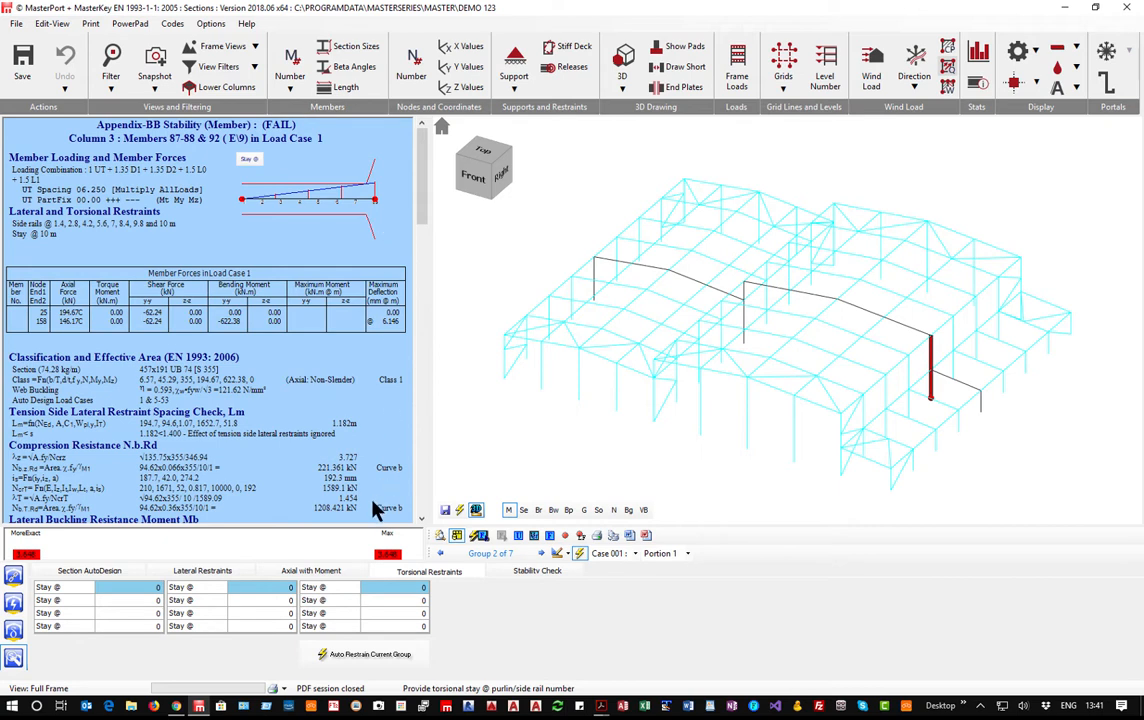
click(205, 571)
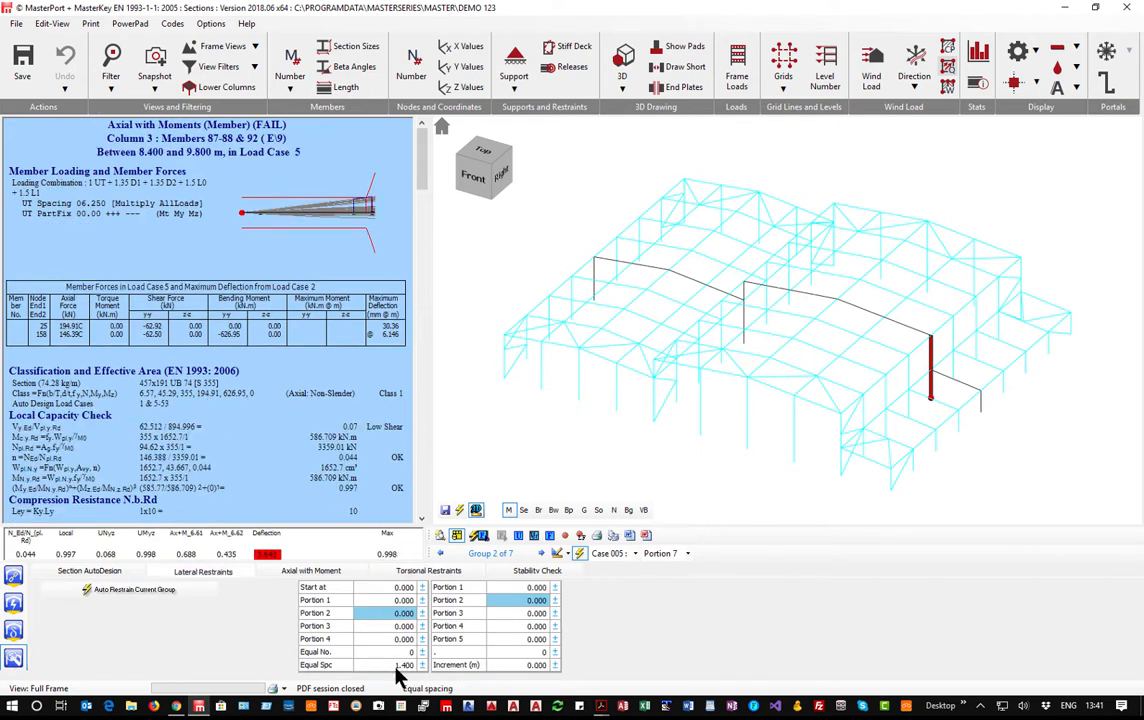
click(148, 592)
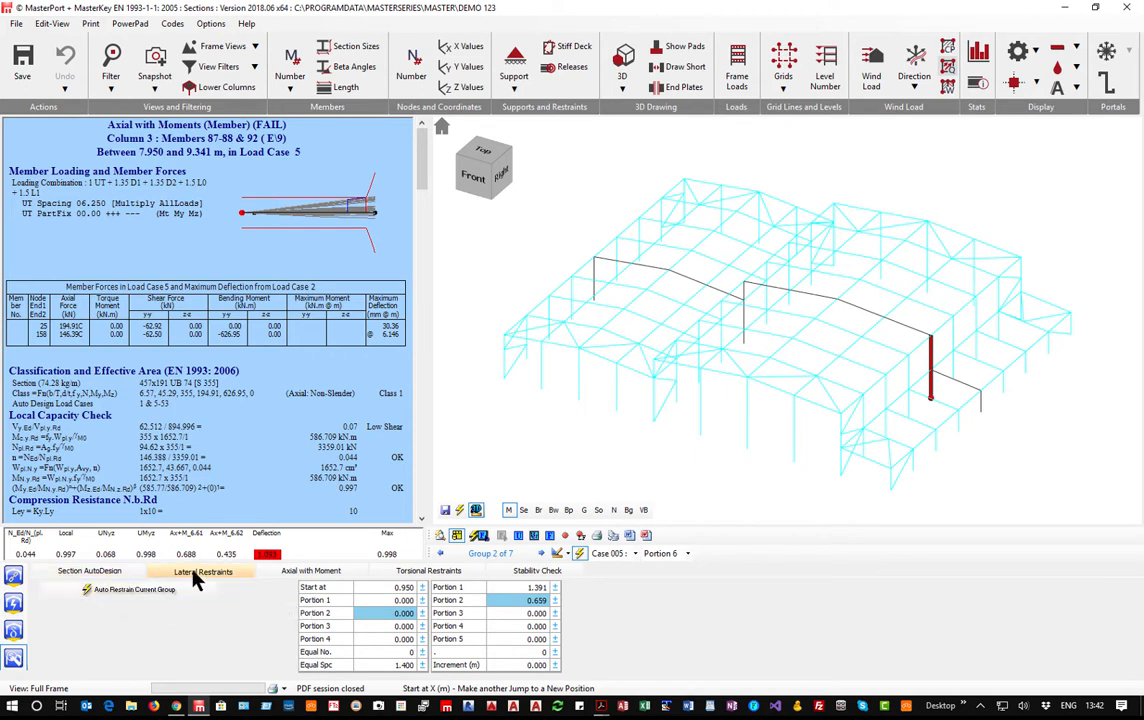
Review the steel design deflection limits table and set Column 3's deflection limit to limit set 1.
click(80, 572)
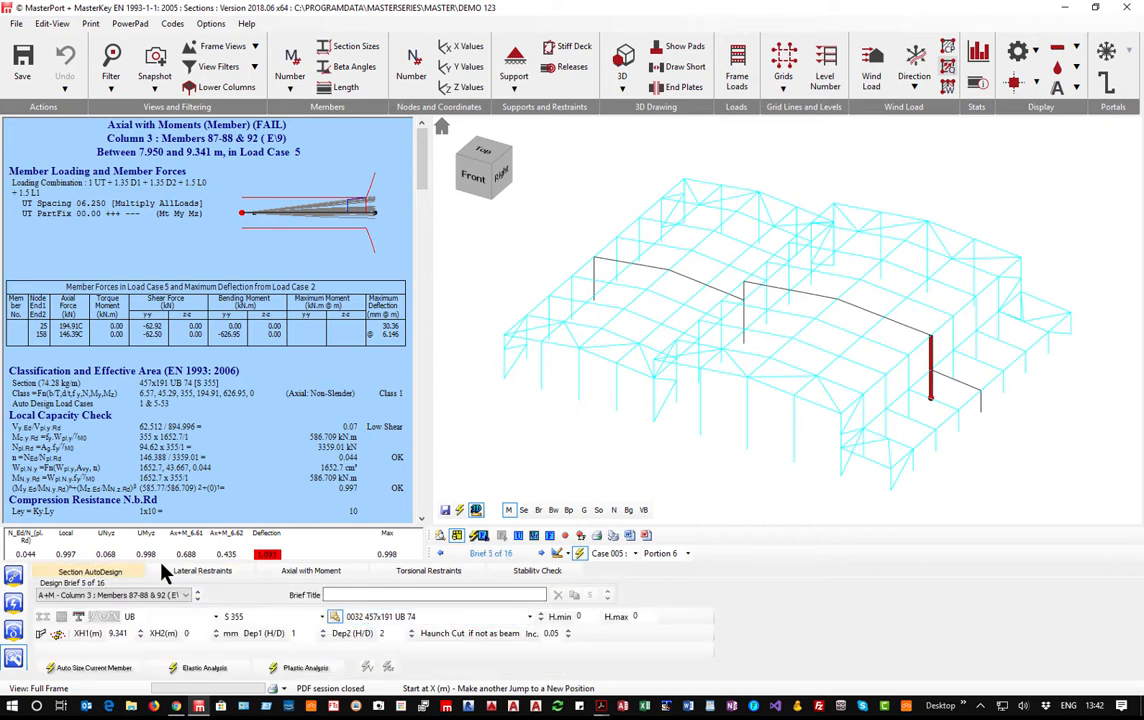
click(200, 572)
click(300, 575)
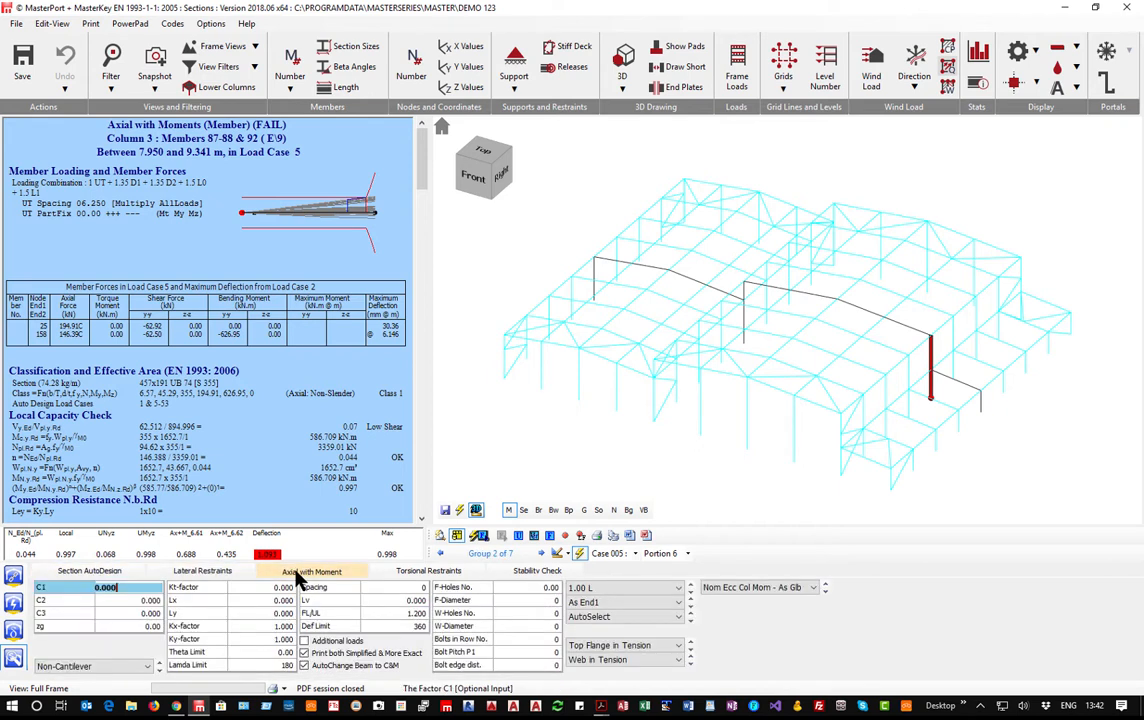
click(395, 626)
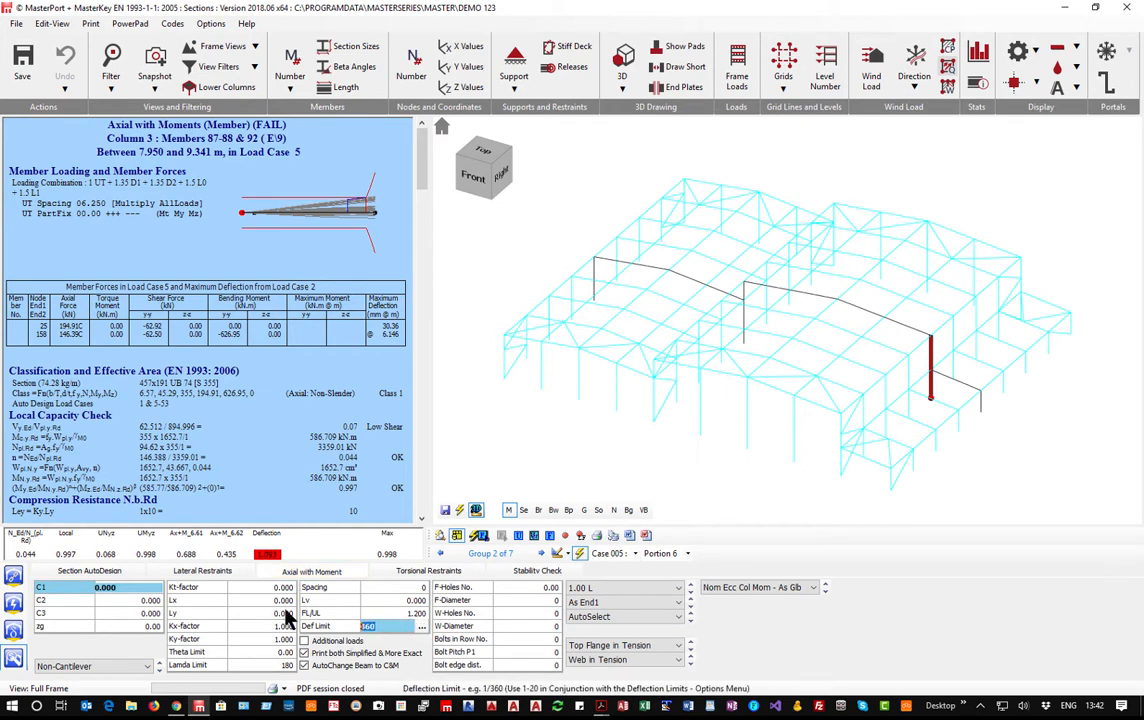
click(421, 626)
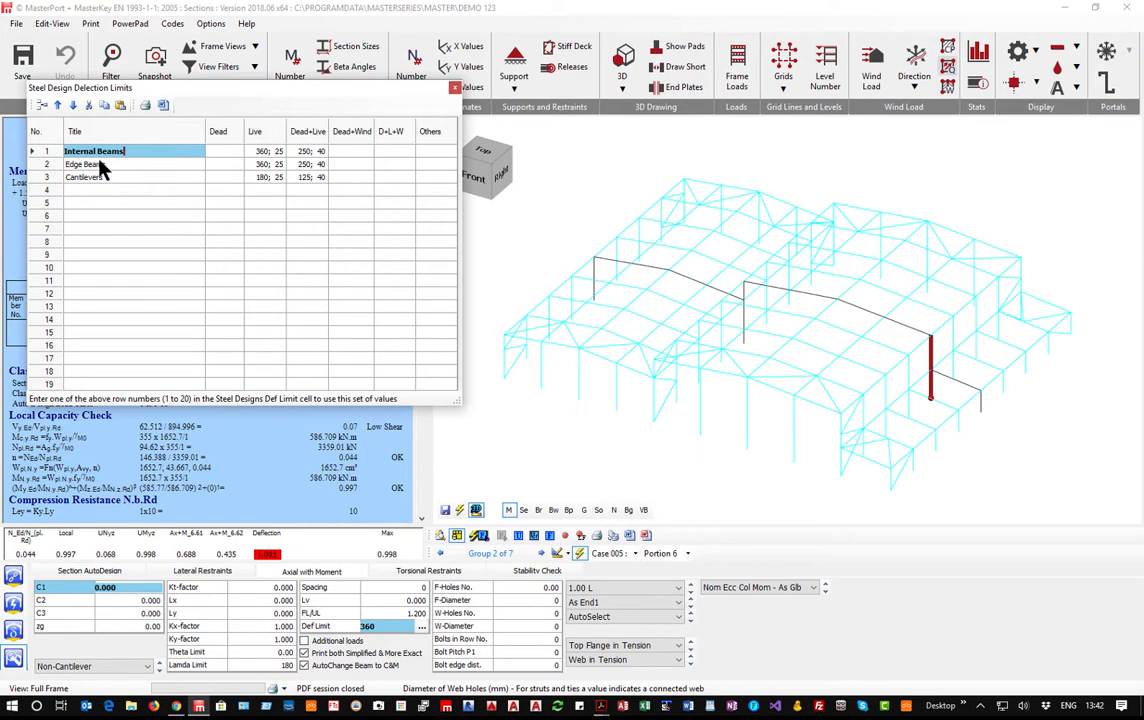
click(344, 151)
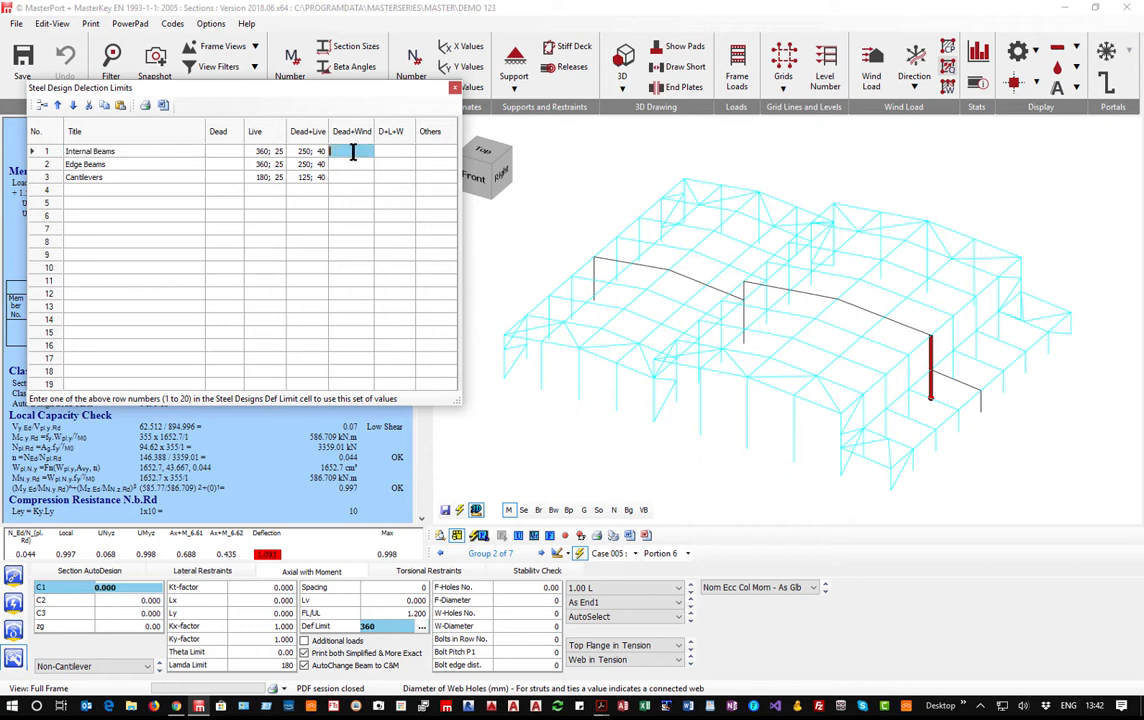
click(455, 88)
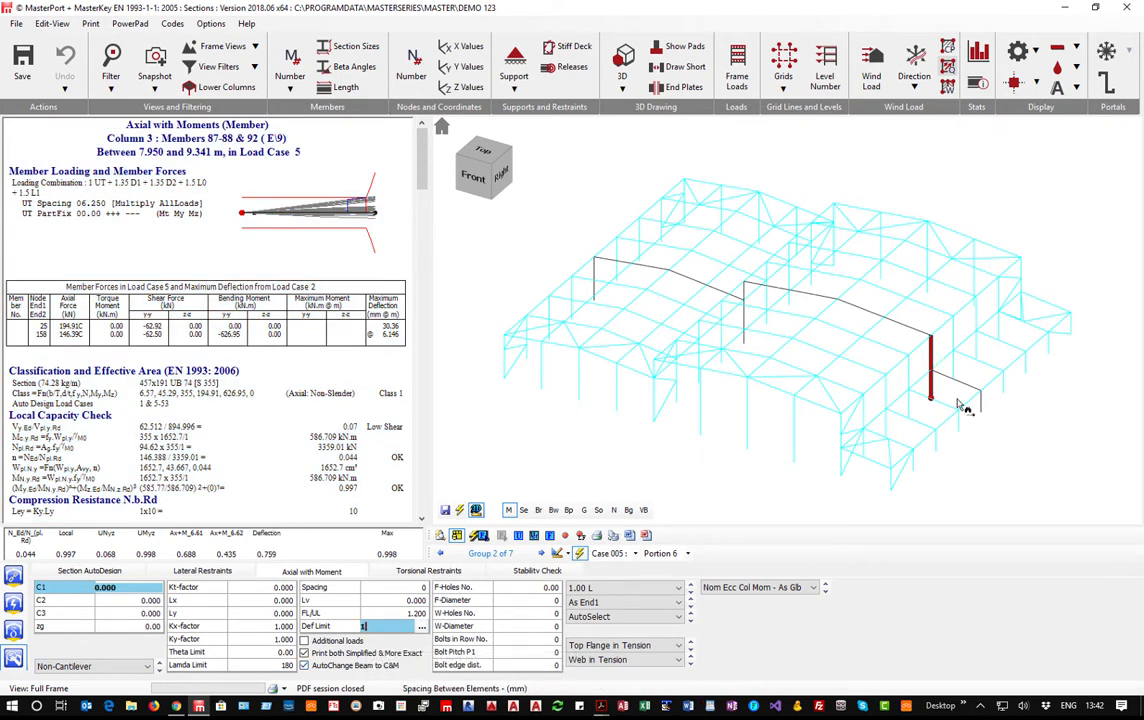
Inspect the portions of Lean-To Beam 2 for axial with moments and set its deflection limit to limit set 1.
click(955, 388)
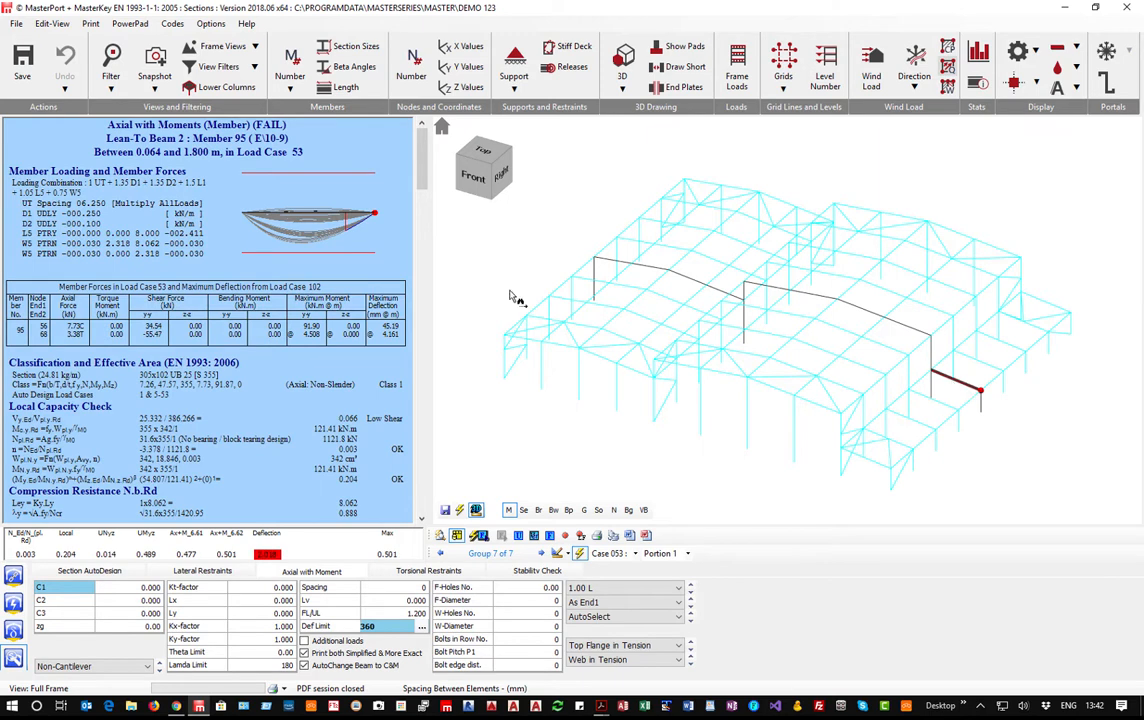
click(308, 222)
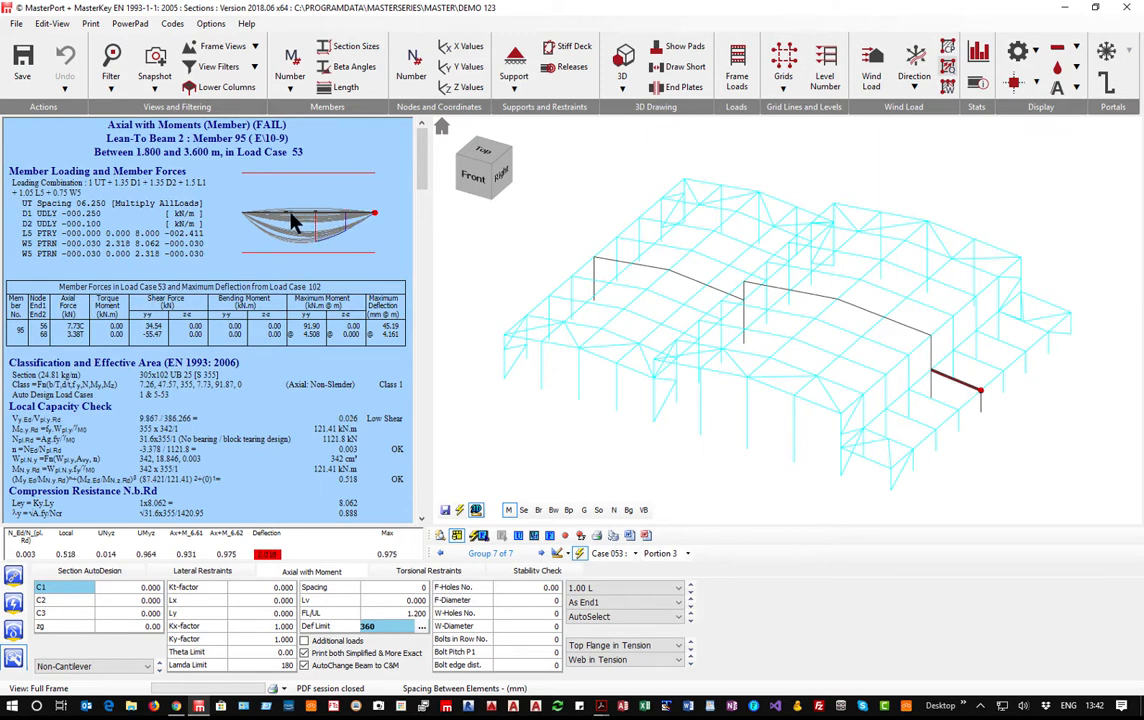
click(249, 222)
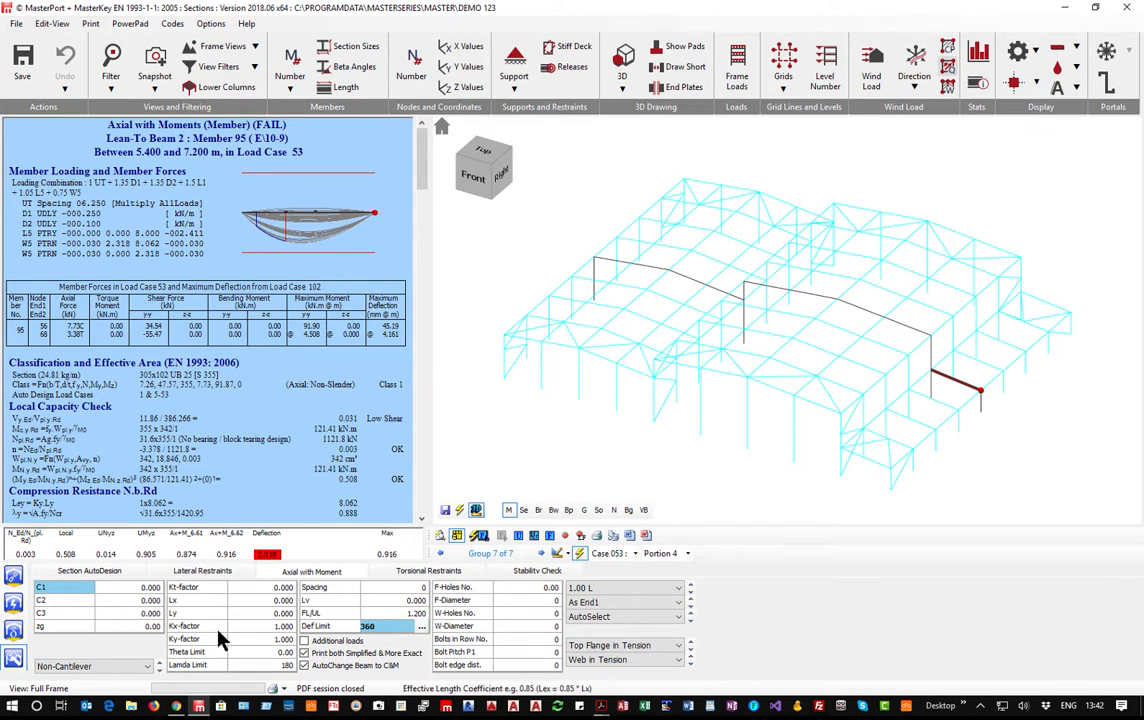
text(1)
click(367, 600)
click(377, 613)
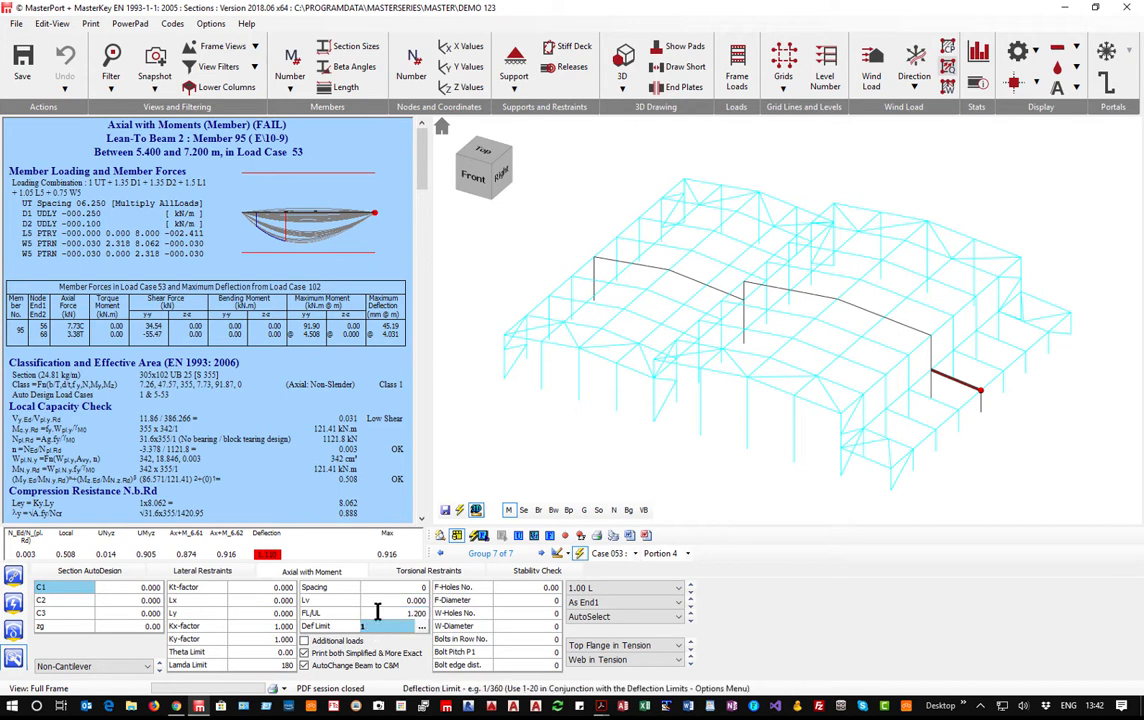
key(Tab)
Try successive UB sections for Lean-To Beam 2 and assign the 254x146 UB 37.
click(86, 575)
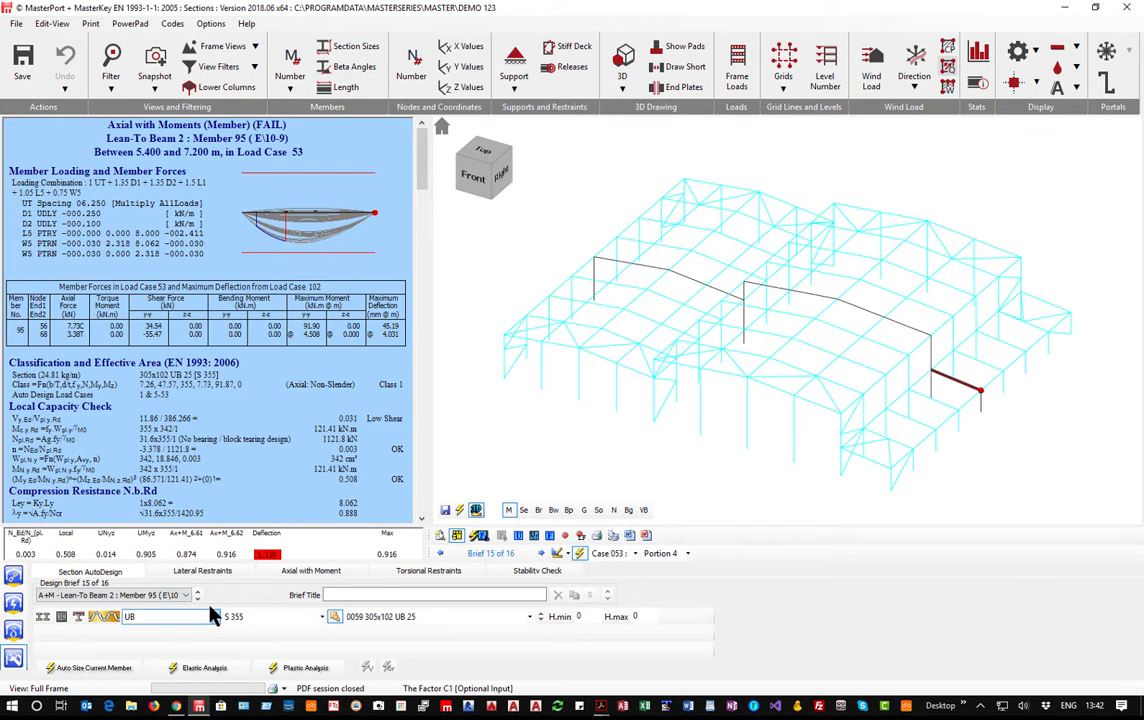
click(540, 617)
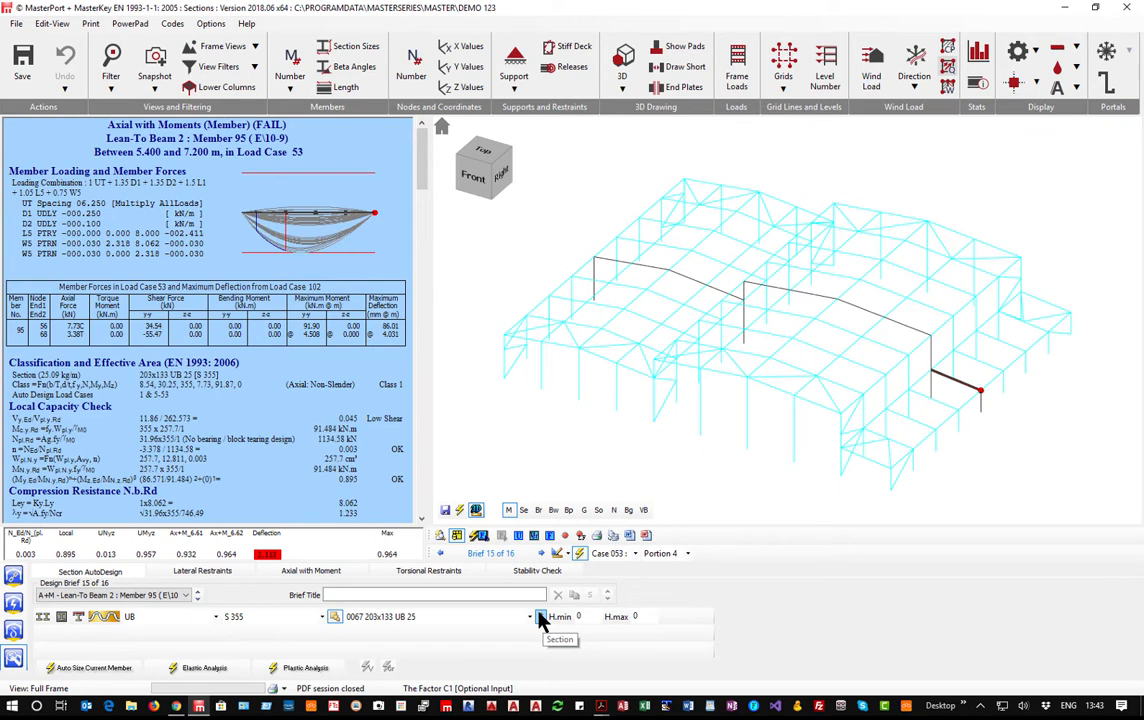
click(540, 617)
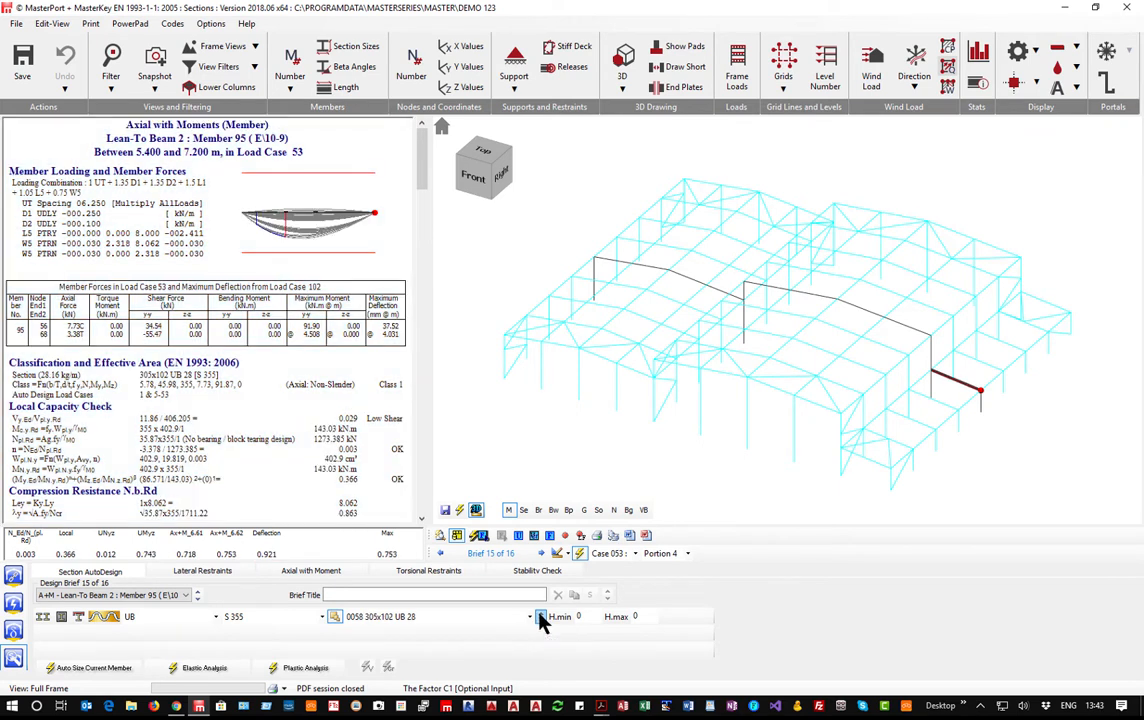
click(540, 617)
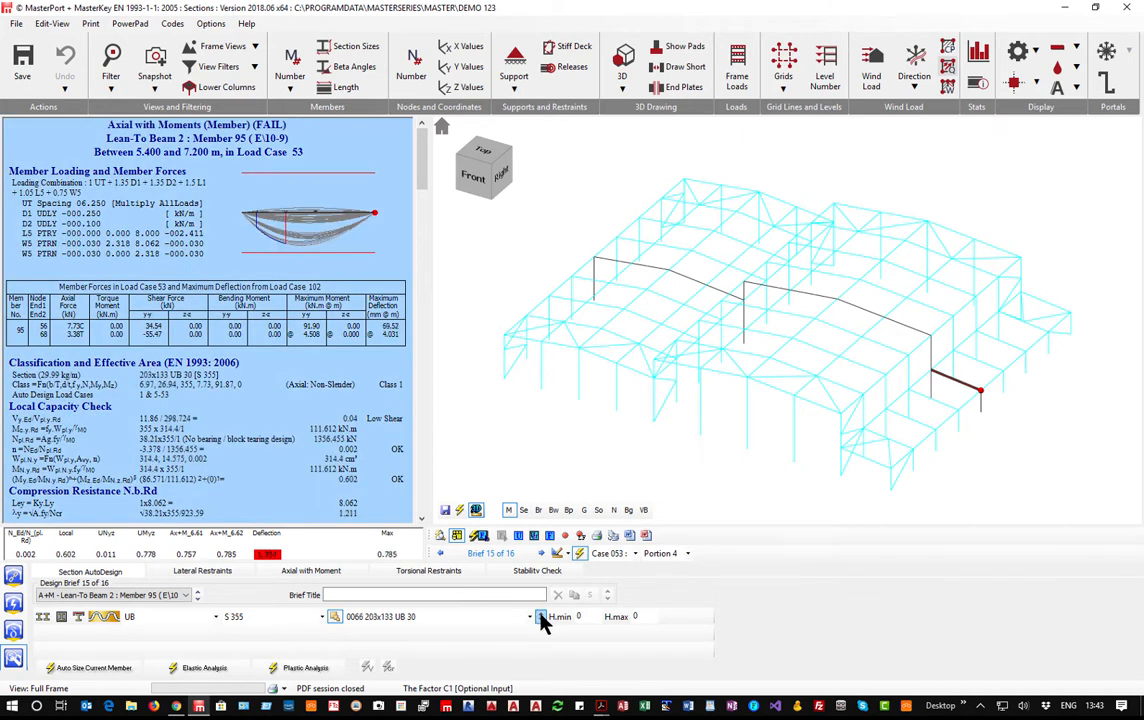
click(540, 617)
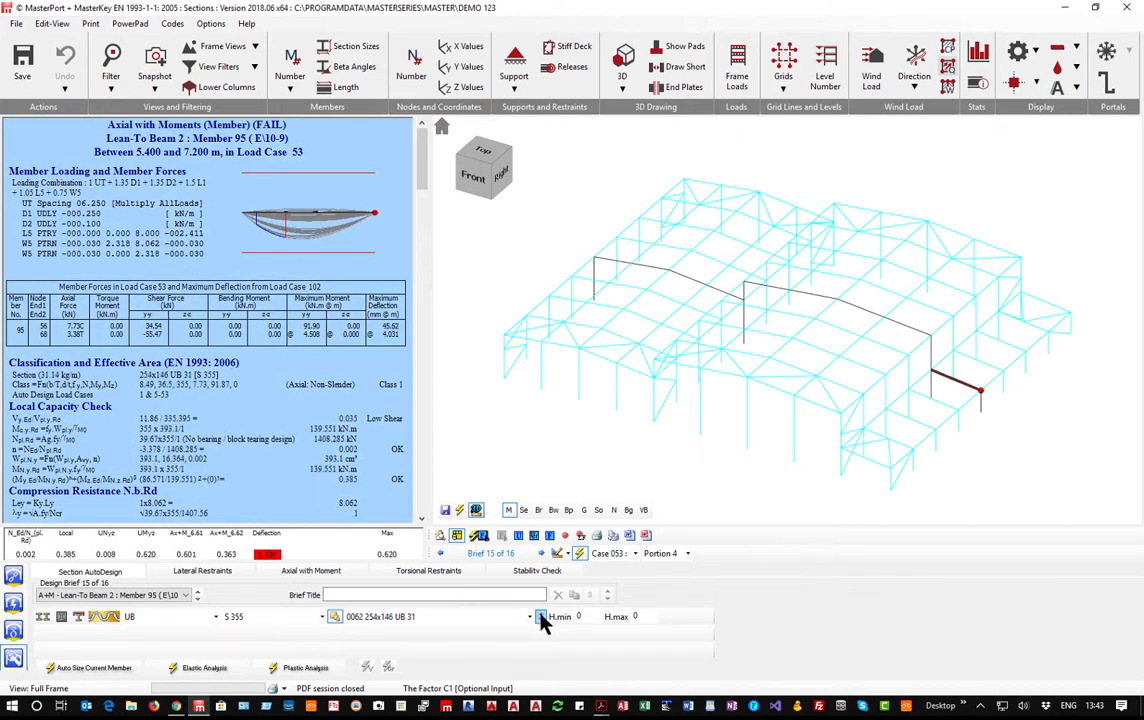
click(540, 617)
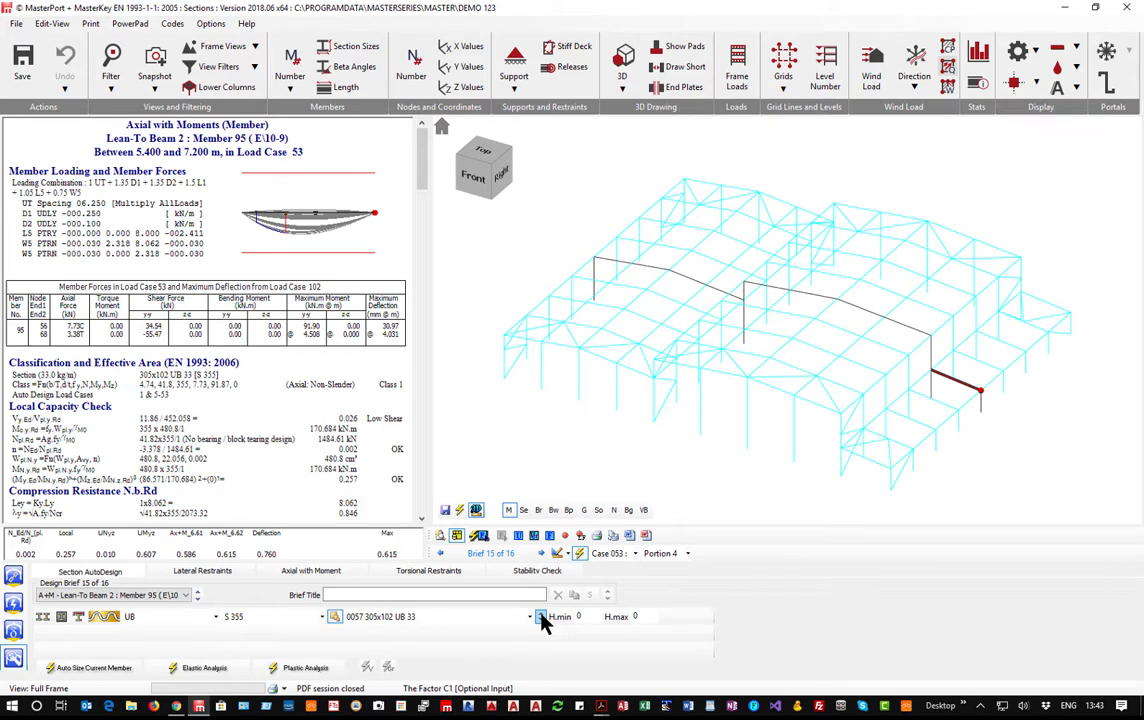
click(540, 617)
click(540, 617)
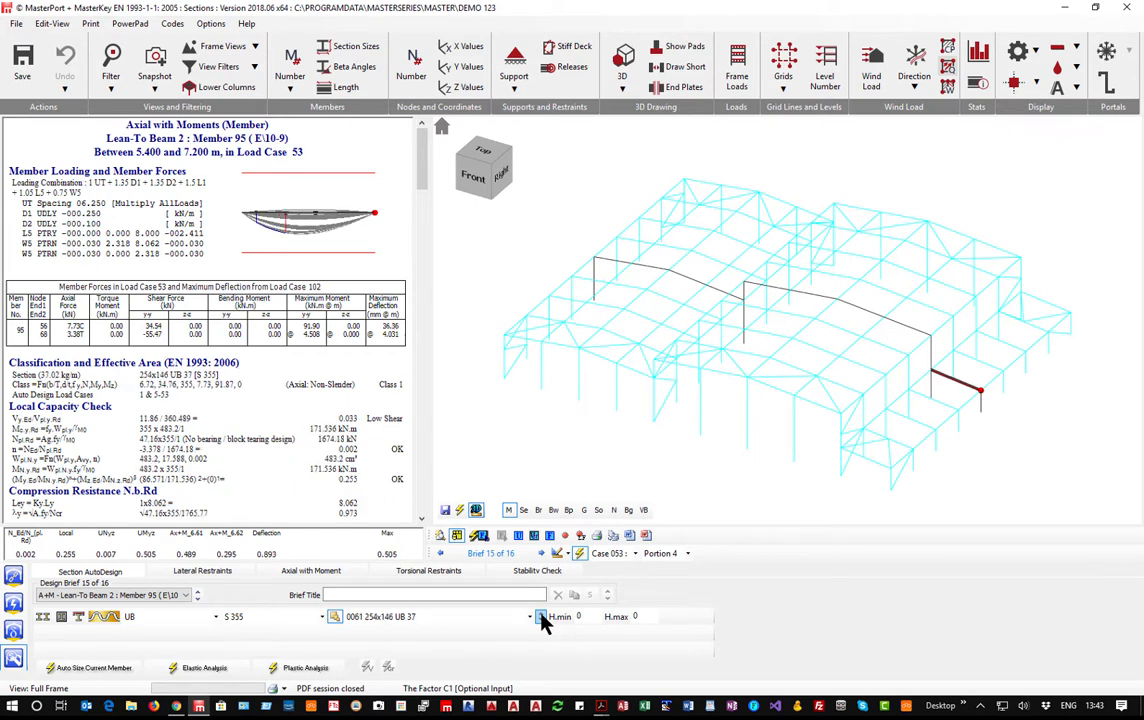
click(540, 617)
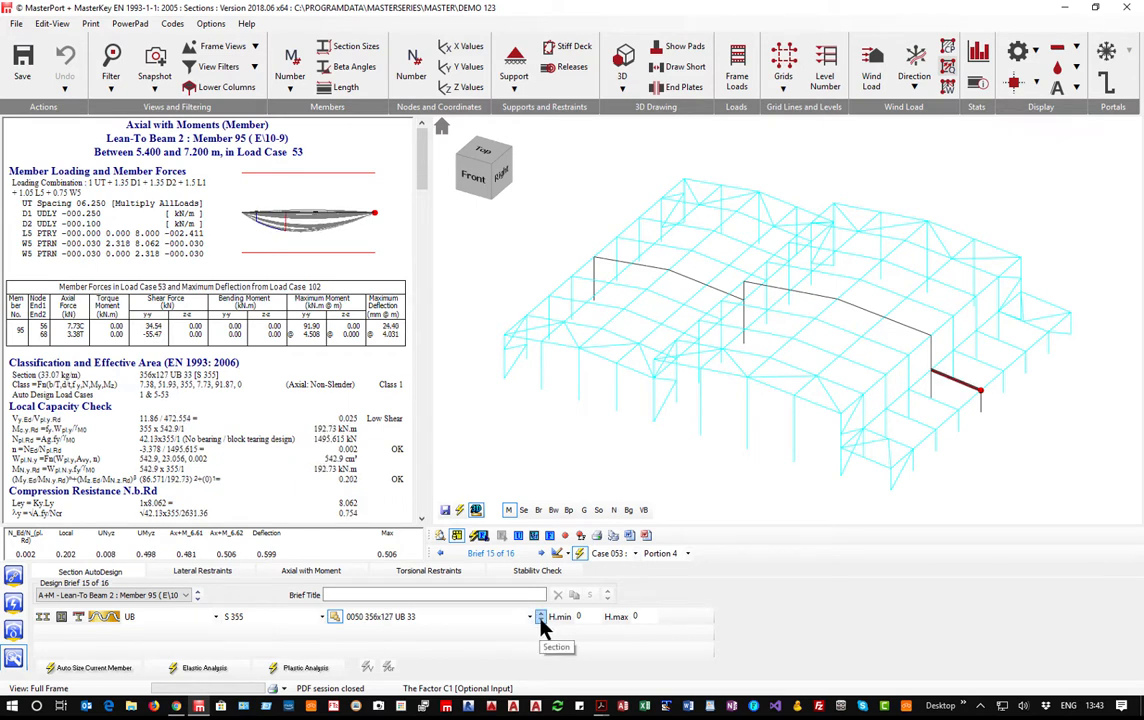
click(540, 617)
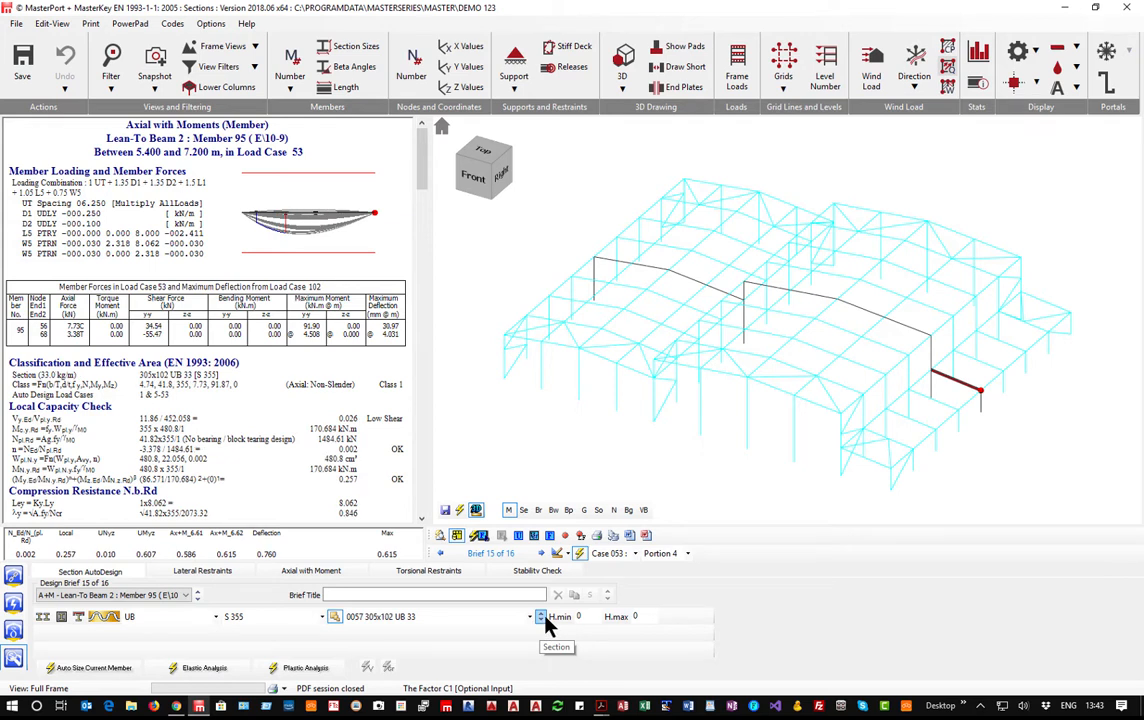
click(541, 620)
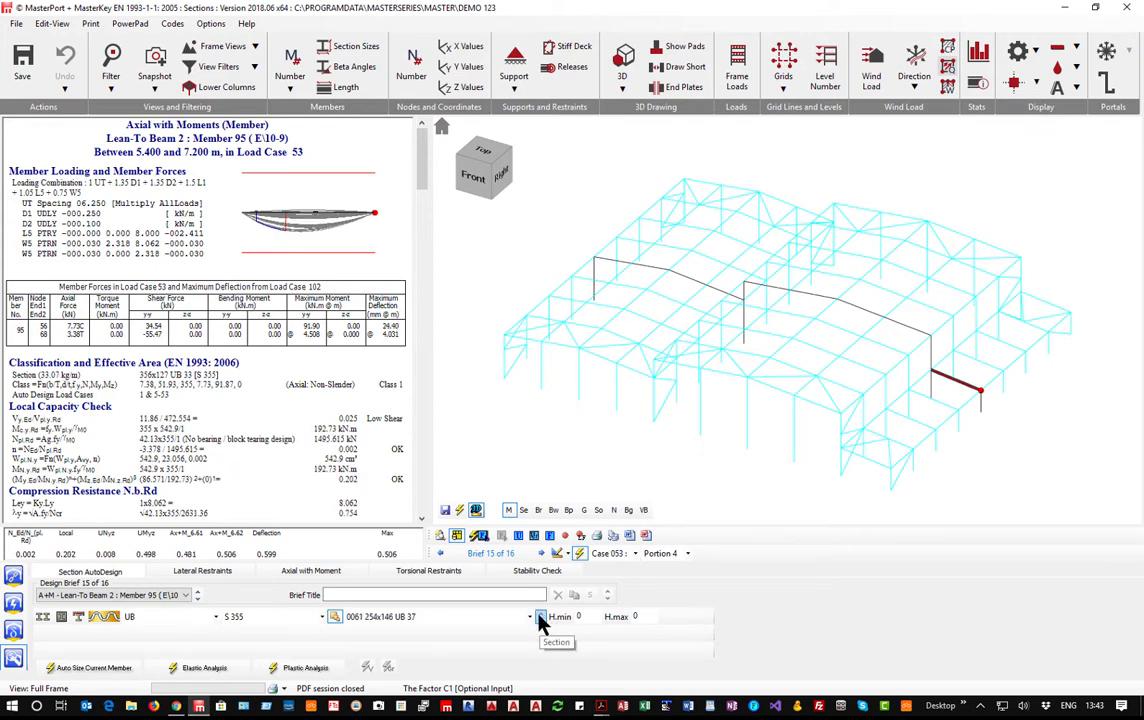
click(540, 619)
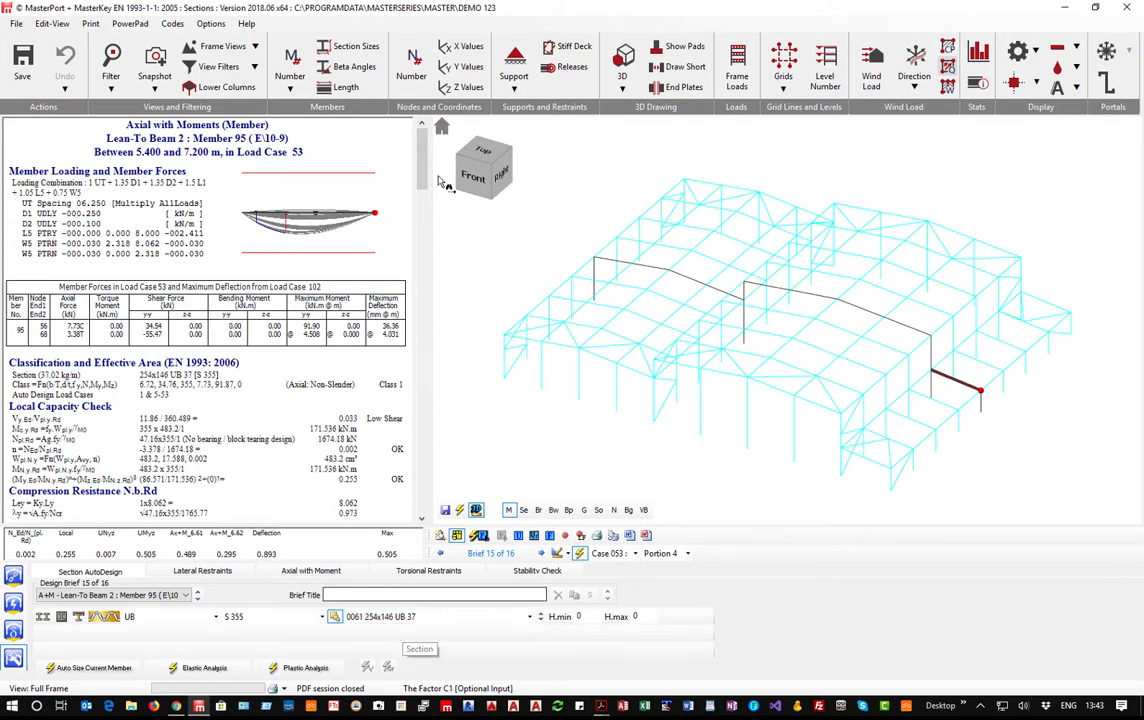
Check Lean-To Beam 2's axial with moments results in different portions, plus its member stability.
click(313, 225)
click(349, 234)
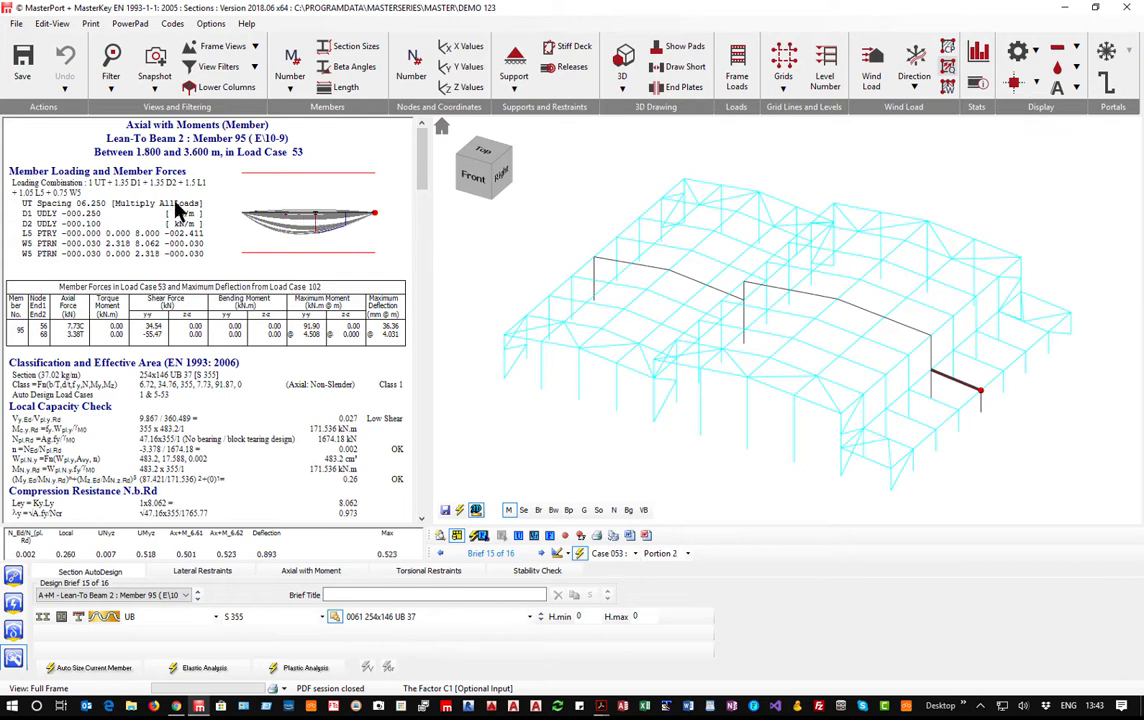
click(962, 392)
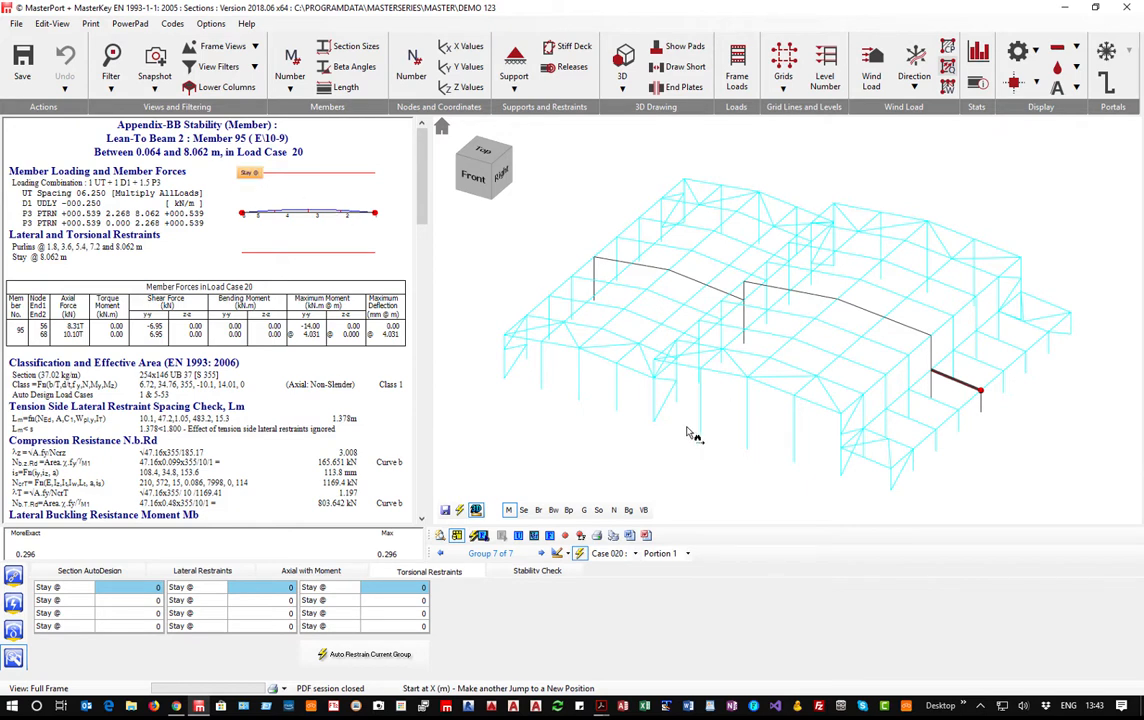
Check Lean-To Column 2's member stability and its axial with moments results between the side rails.
click(985, 408)
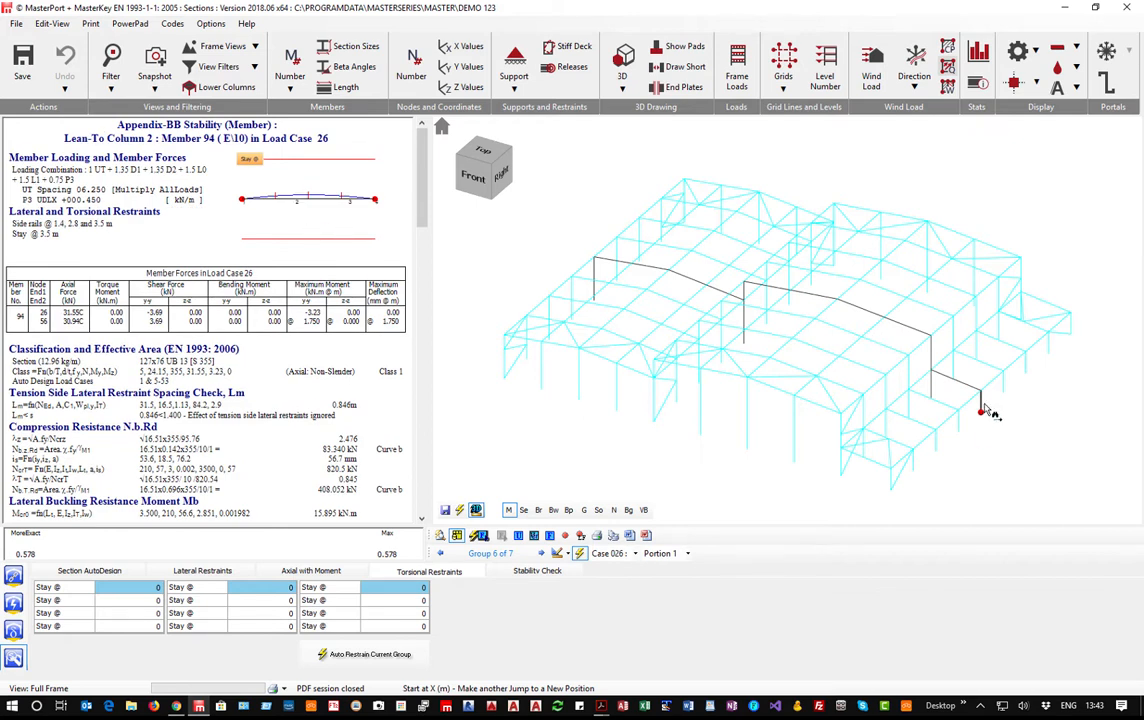
click(985, 407)
click(338, 227)
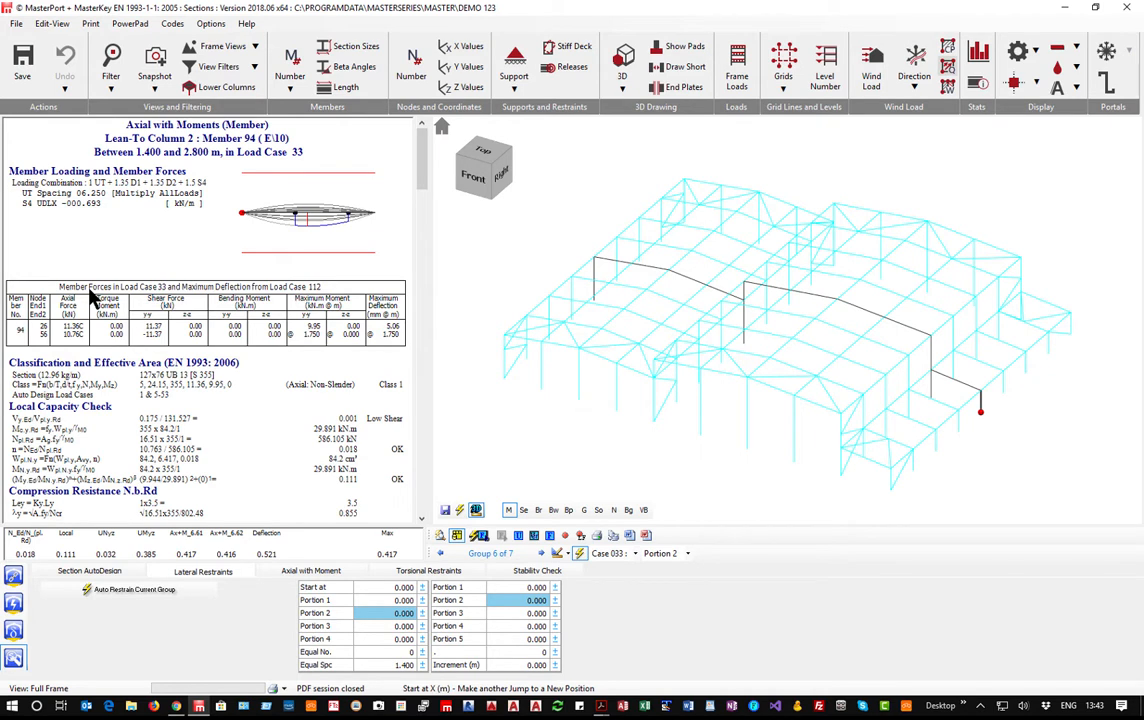
Set the CHS wall bracing on grid line 10 to grade S 355, auto size its section group, and check Member 251.
click(906, 478)
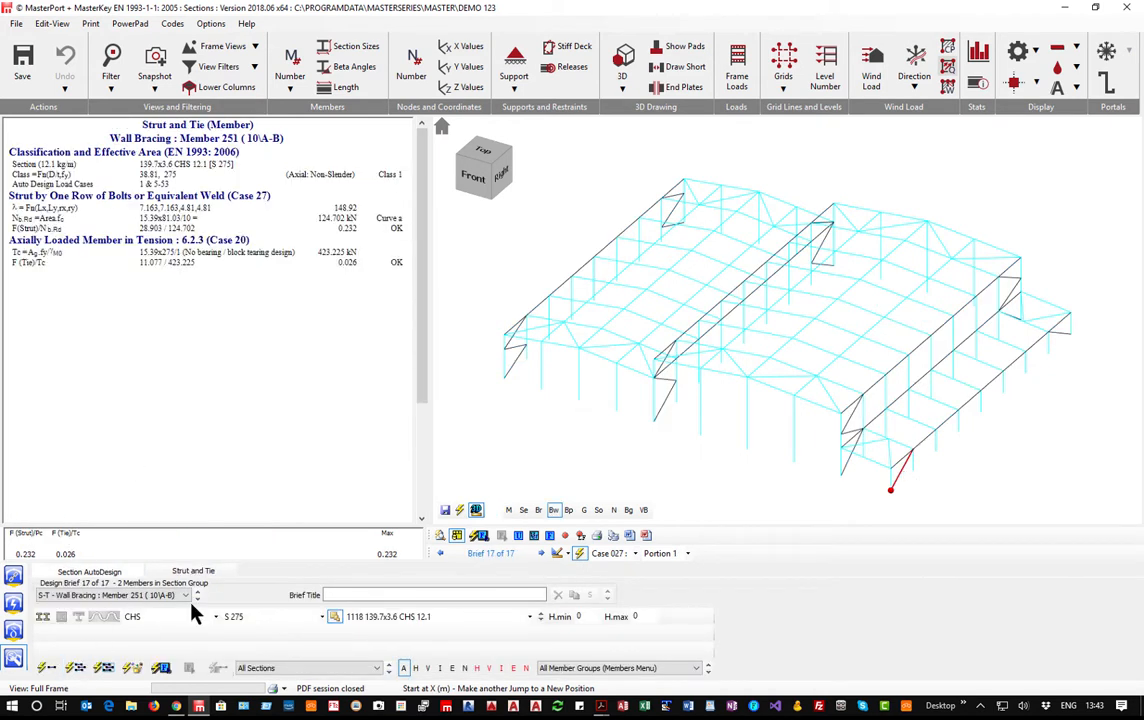
click(253, 617)
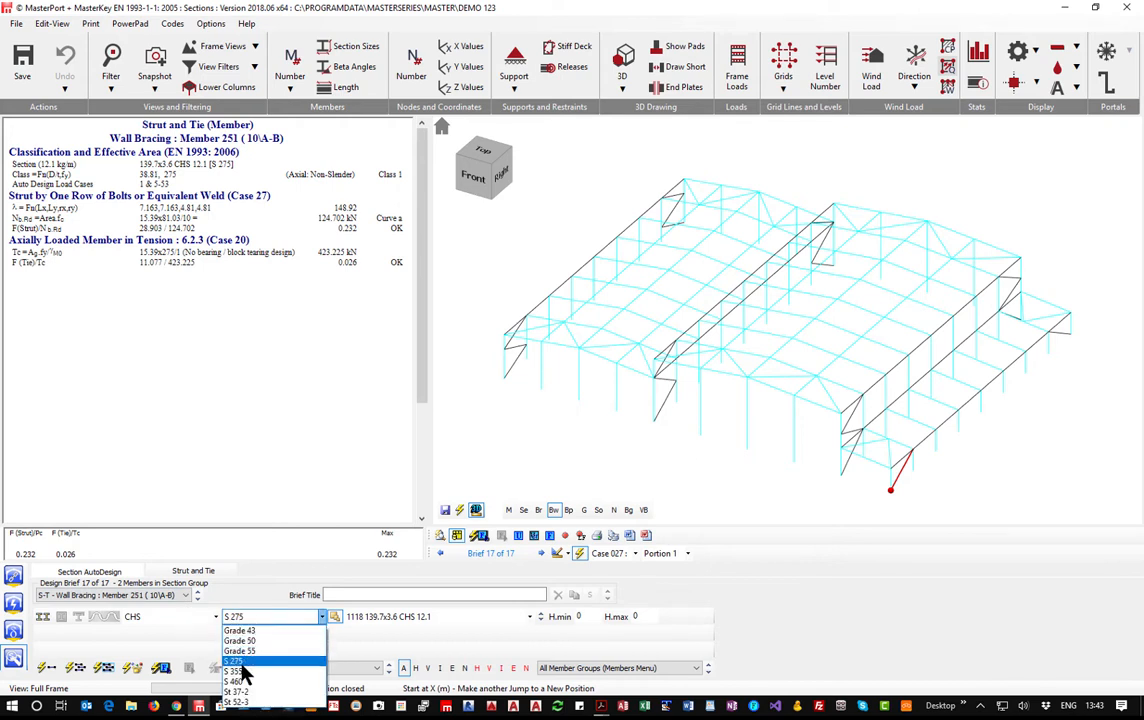
click(240, 671)
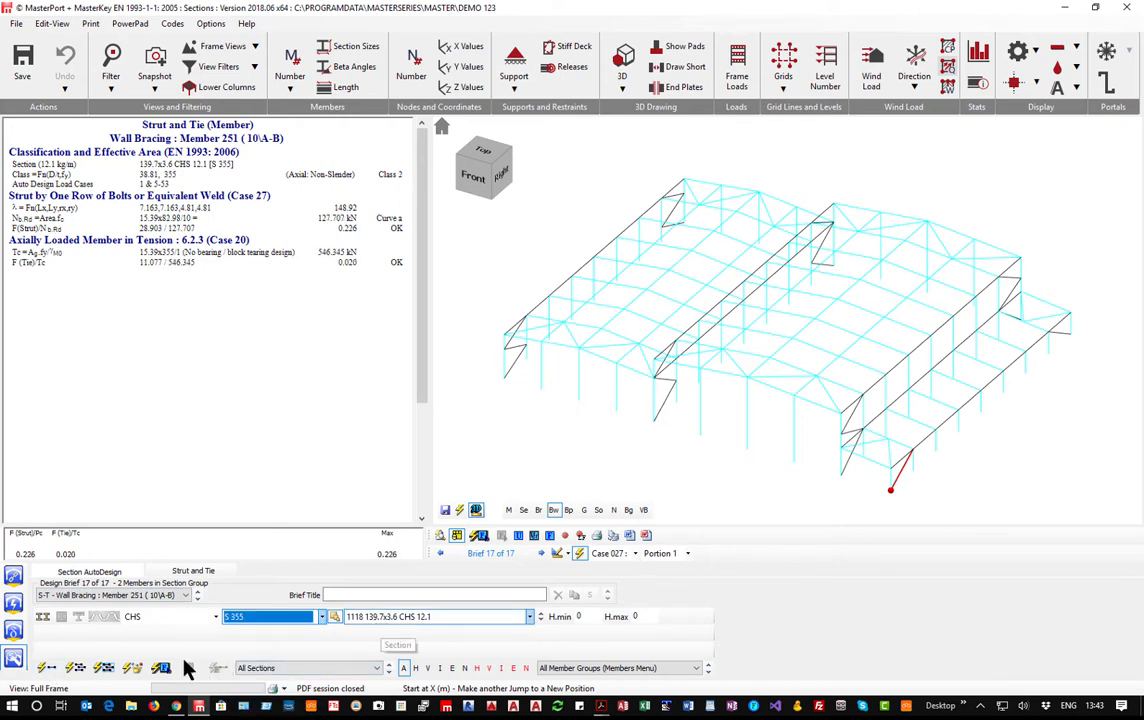
click(76, 669)
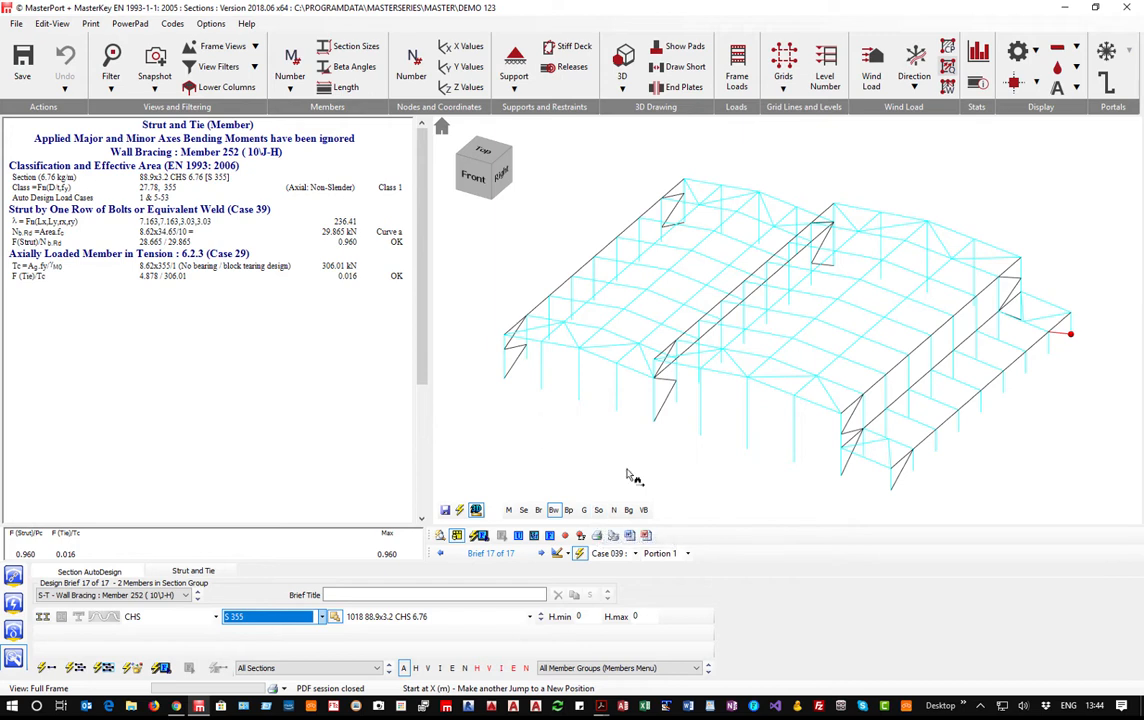
click(904, 478)
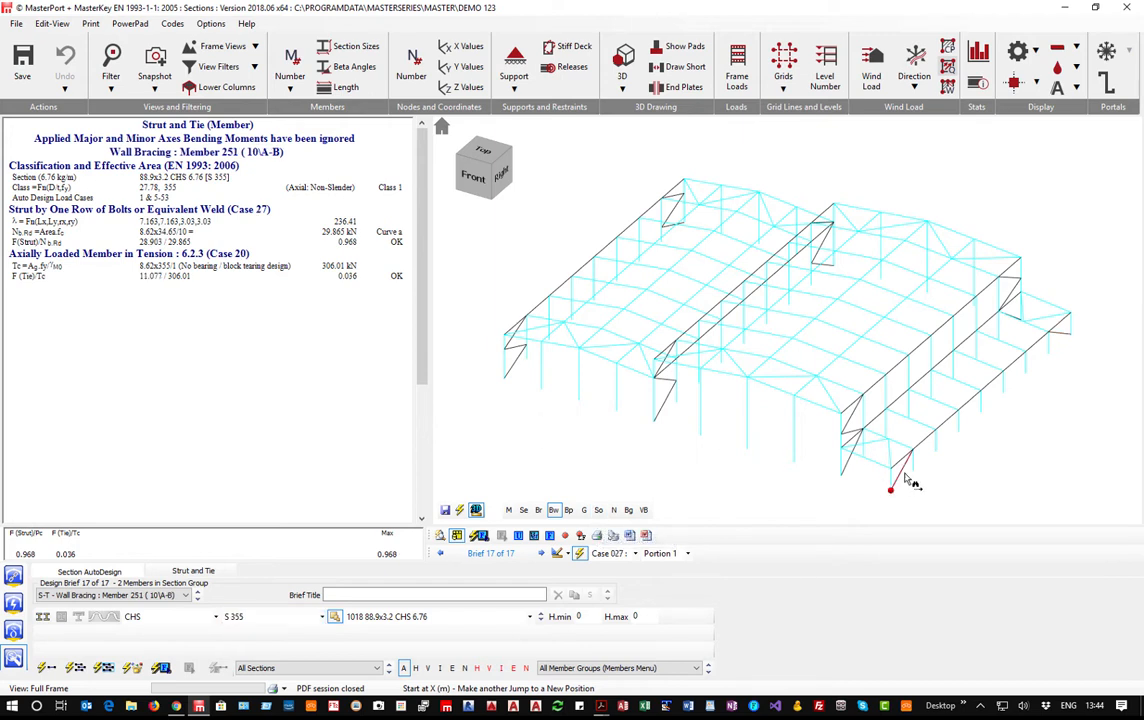
Check the strut and tie design of the horizontal PFC wall bracing members on grid lines 10 and 9.
click(901, 460)
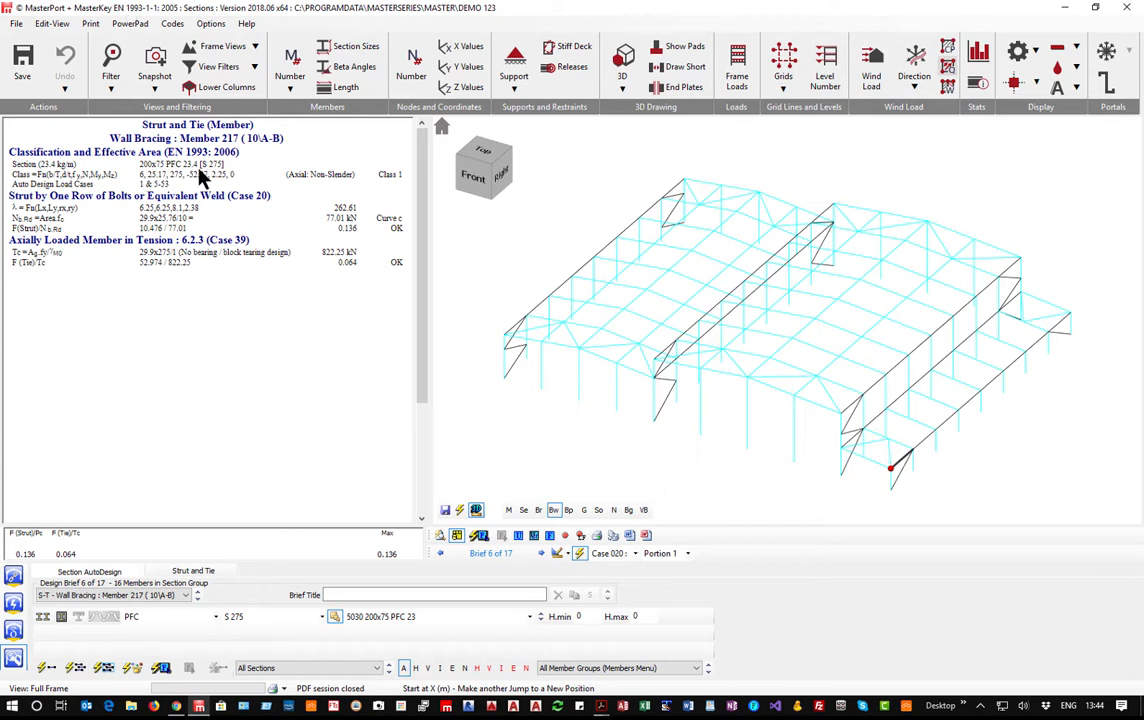
click(881, 422)
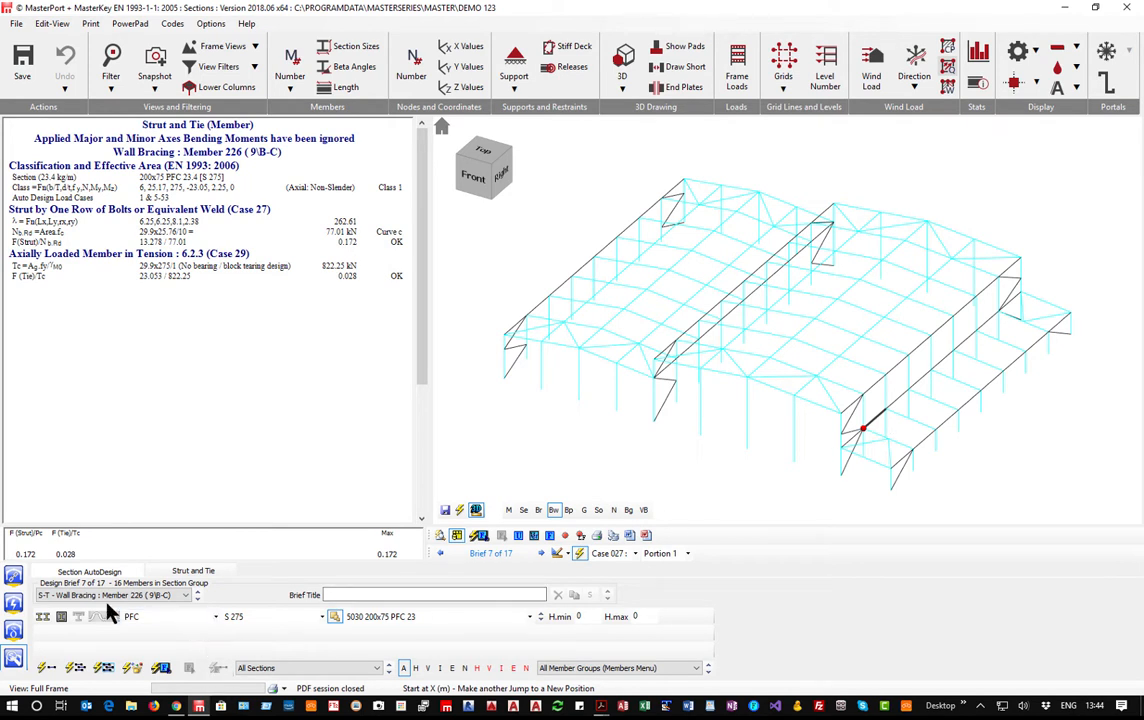
Change the horizontal wall bracing Member 226 to a CHS section, auto size the member, and choose 76.1x3 CHS 5.41.
click(153, 617)
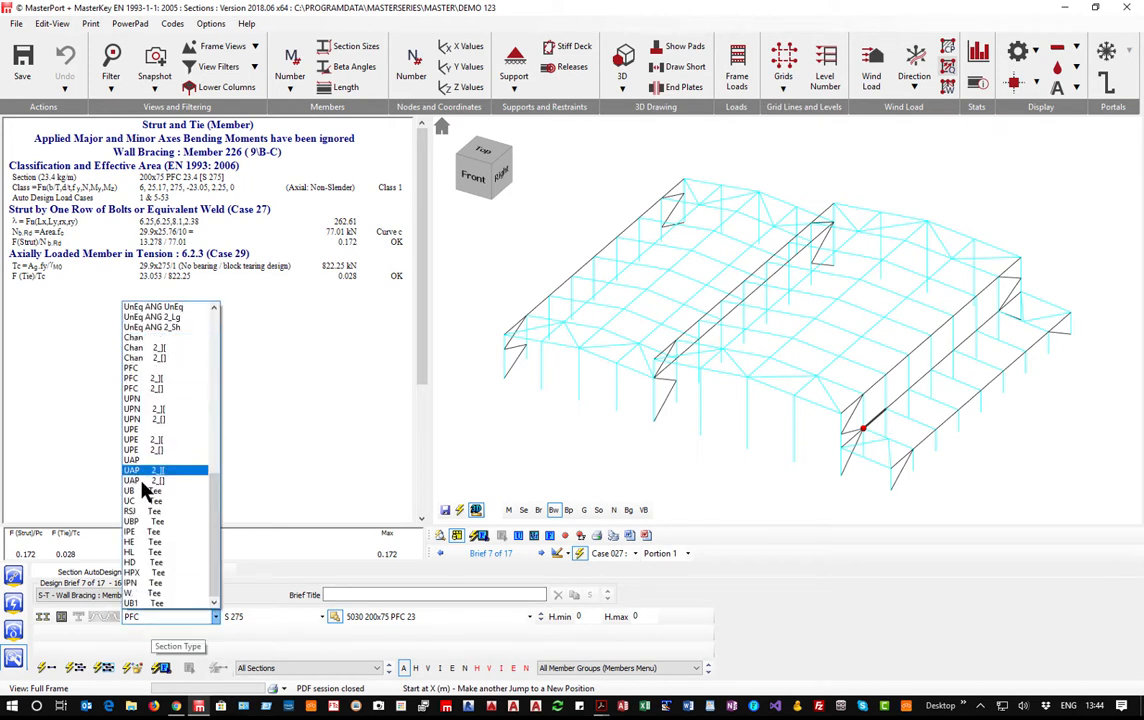
scroll(178, 425, up, 4)
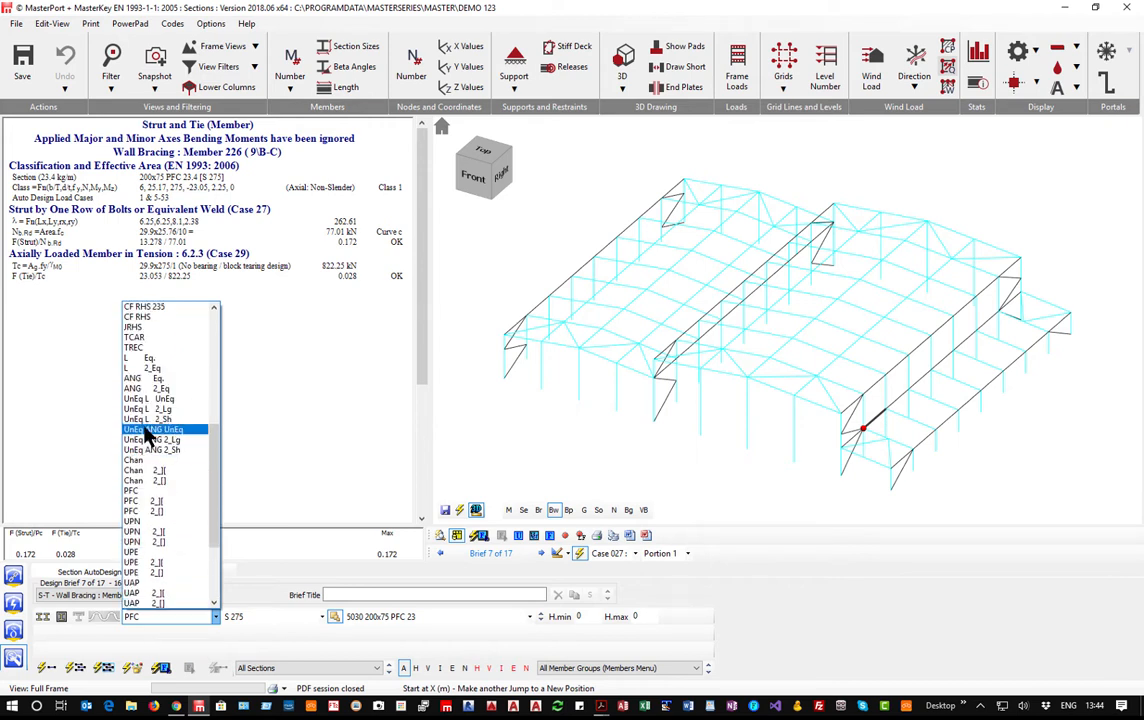
scroll(145, 432, up, 4)
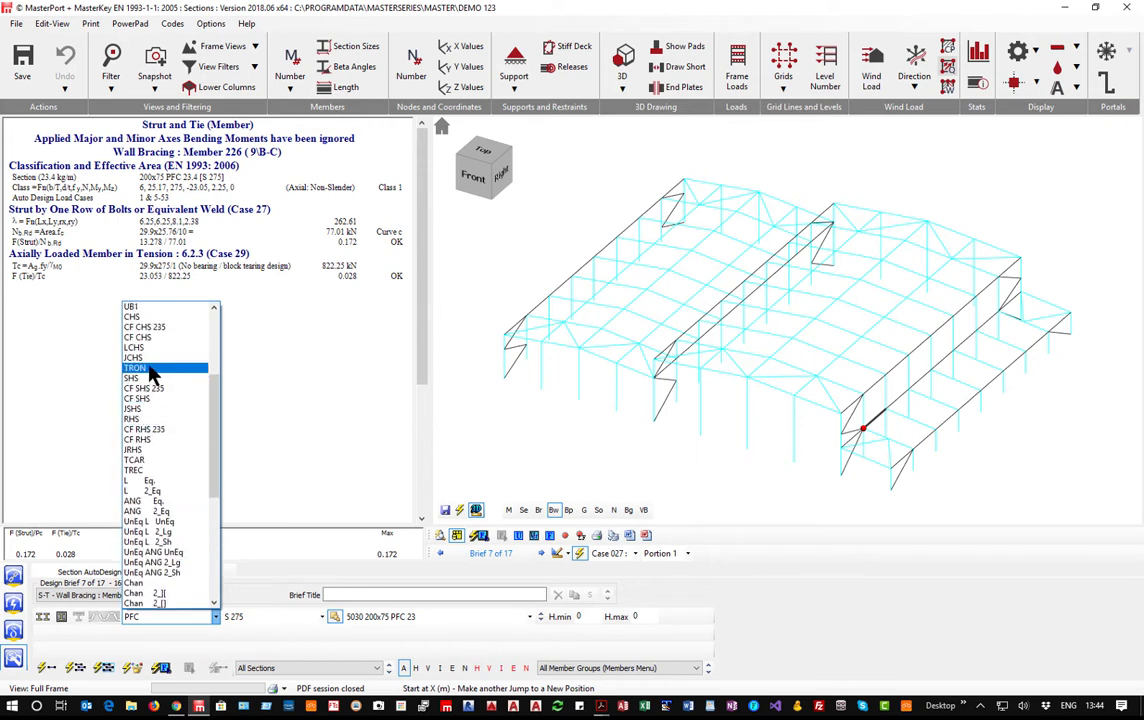
click(150, 318)
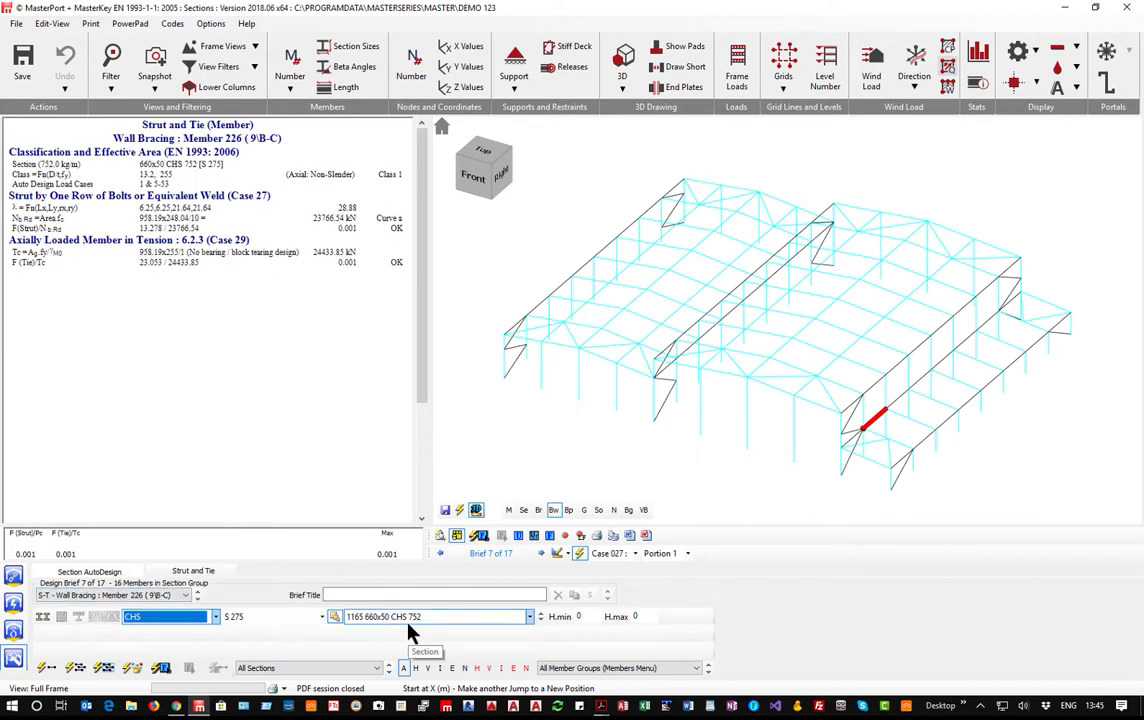
click(47, 668)
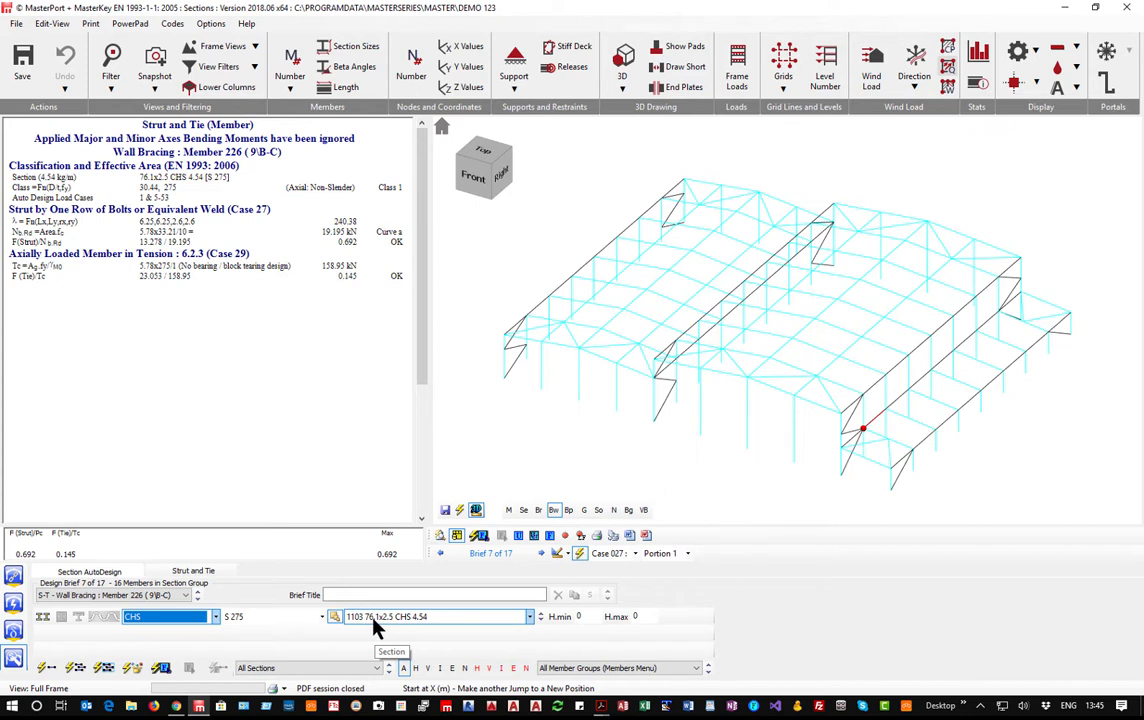
click(415, 618)
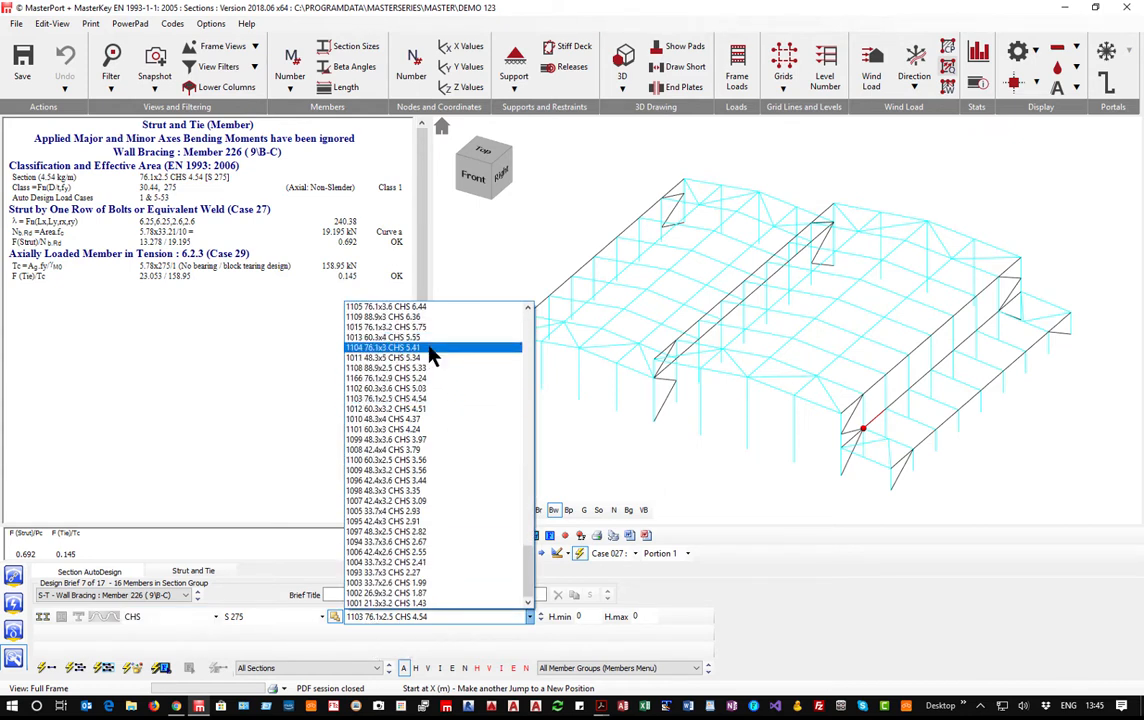
click(430, 348)
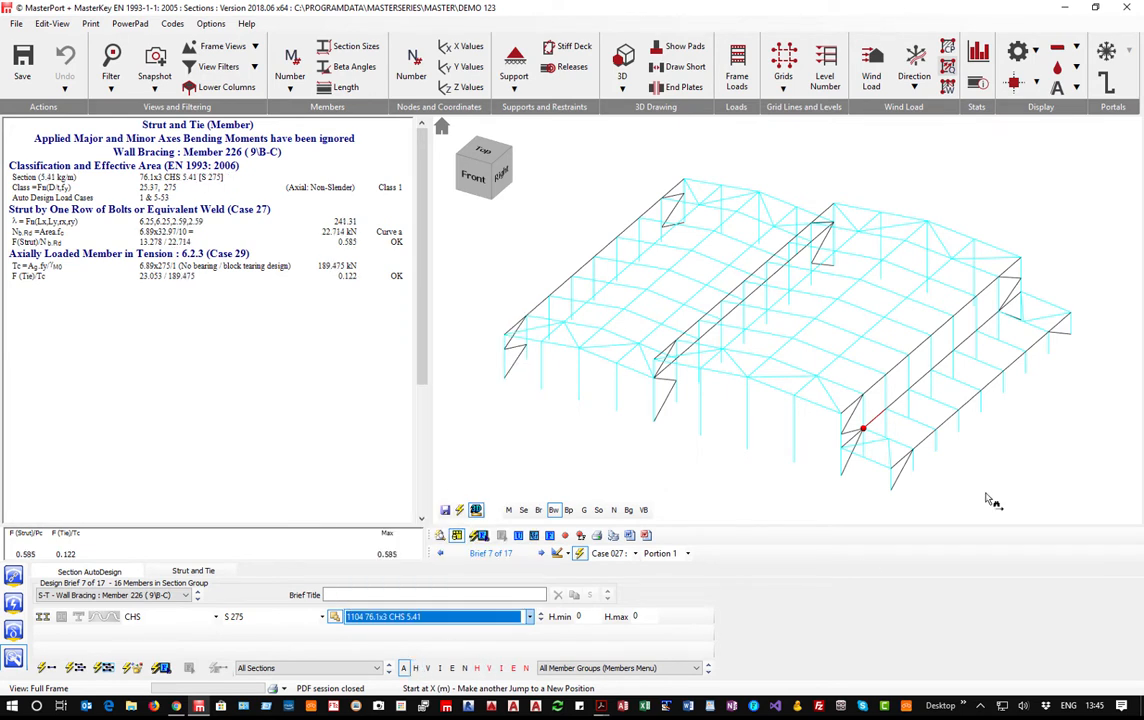
Auto size the section group of the lean-to roof bracing and check Member 279's strut and tie design.
click(889, 453)
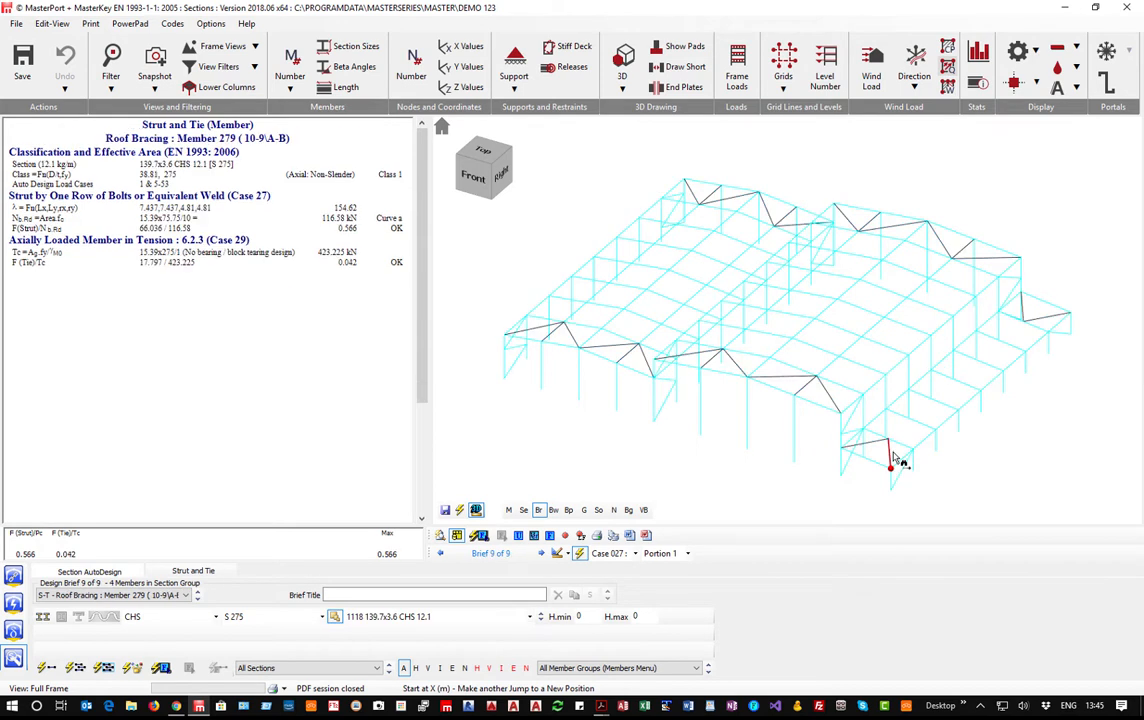
click(76, 668)
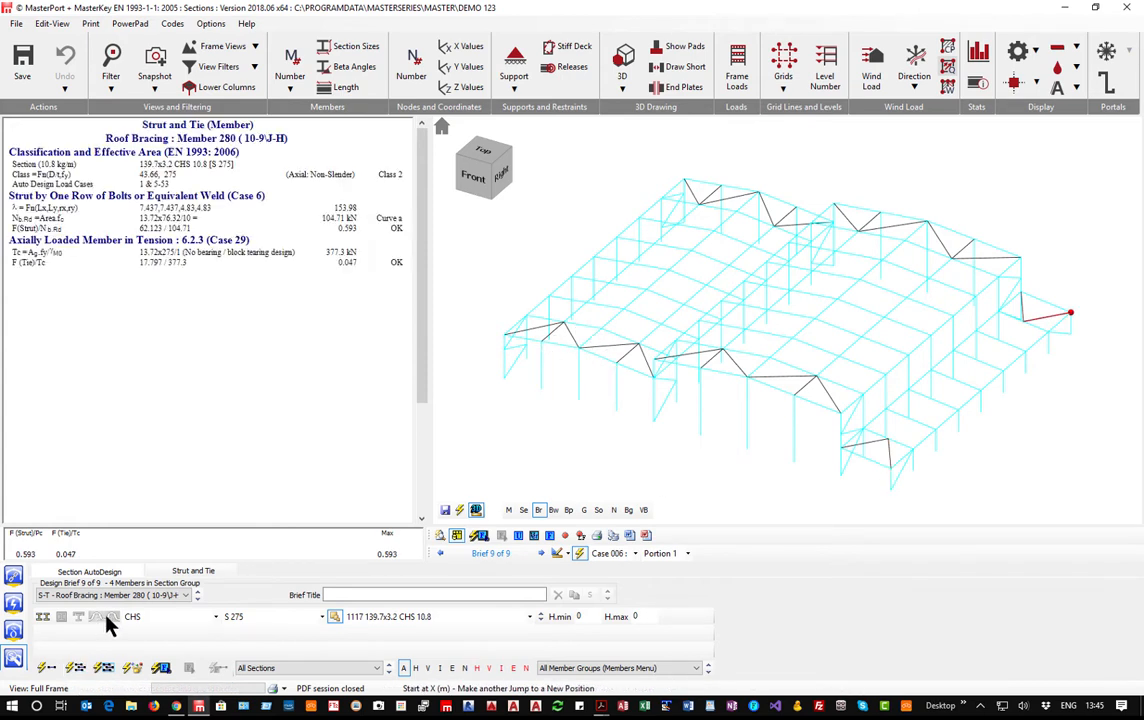
click(888, 456)
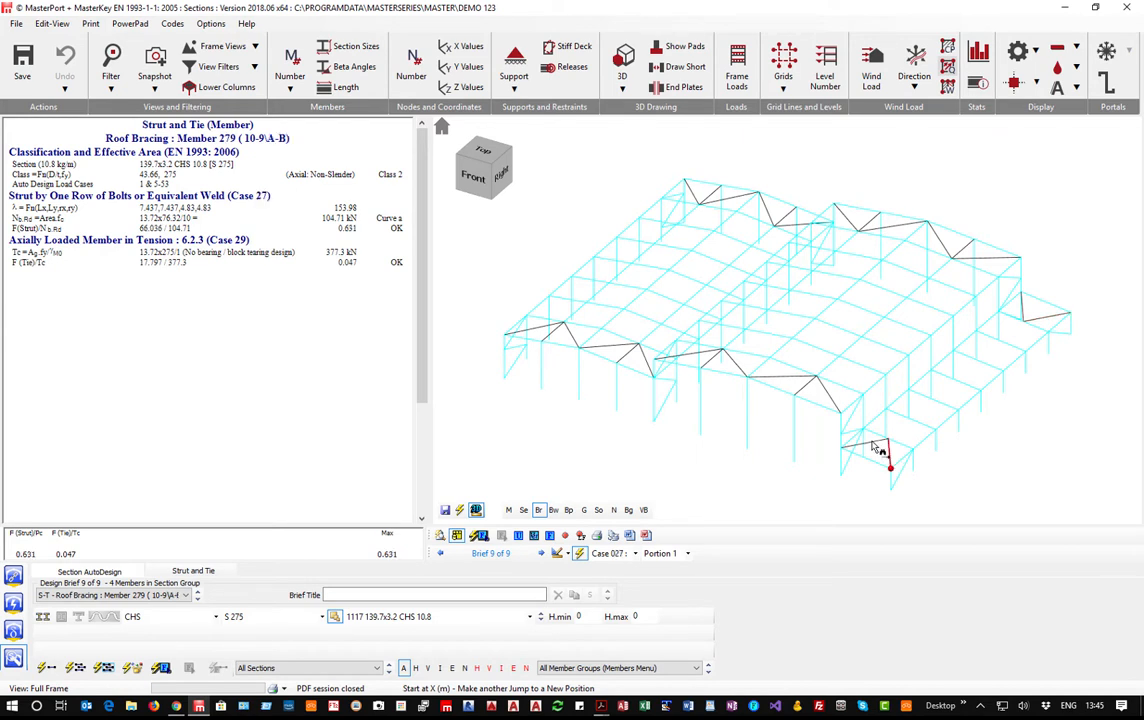
Check the strut and tie design of the main span roof bracing Members 266 and 270.
click(837, 404)
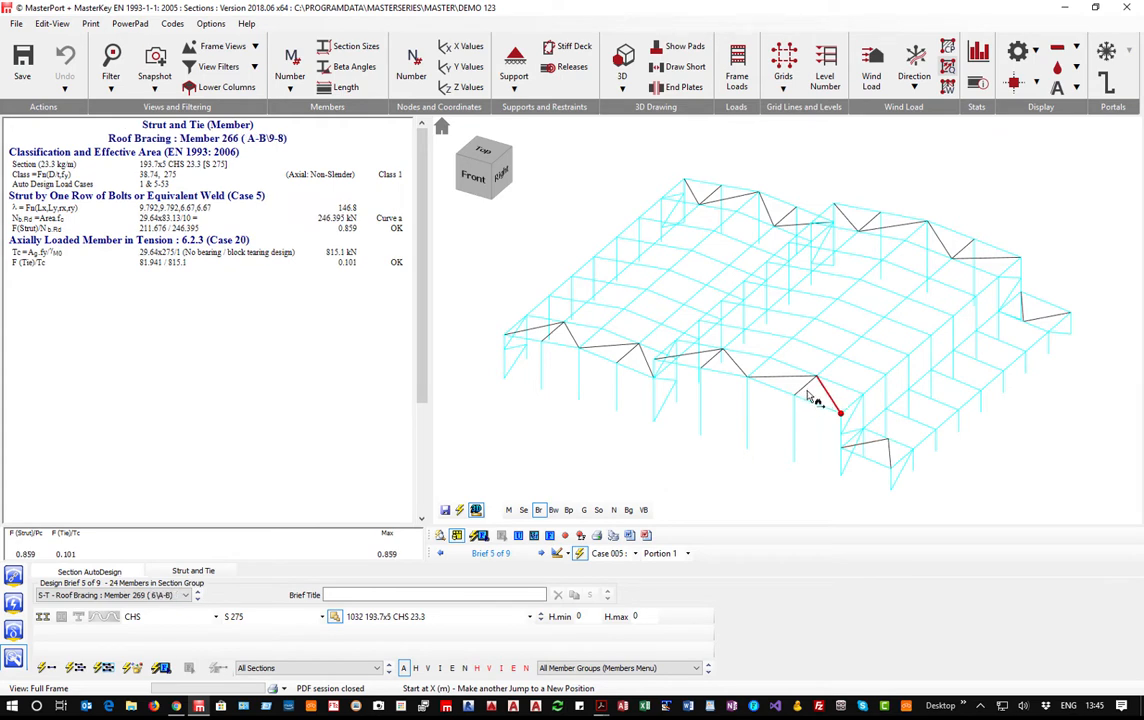
click(810, 394)
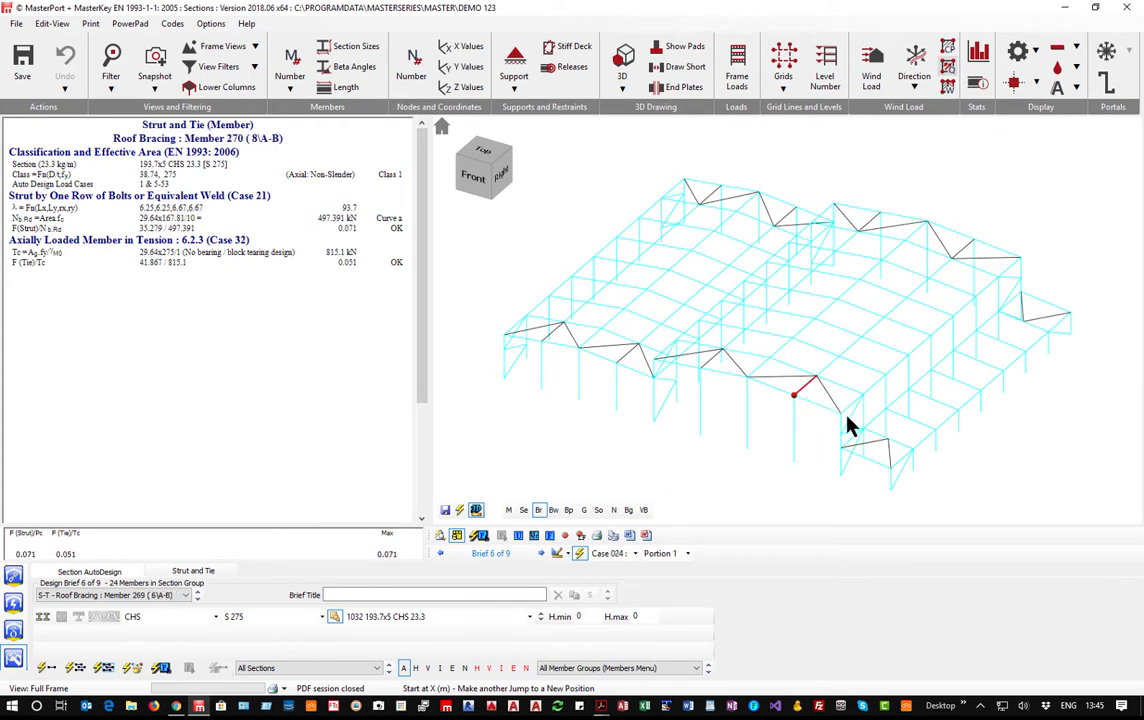
click(831, 401)
Set the lean-to and main span roof bracing groups to grade S 355, auto size them, and check Members 279 and 266.
click(892, 460)
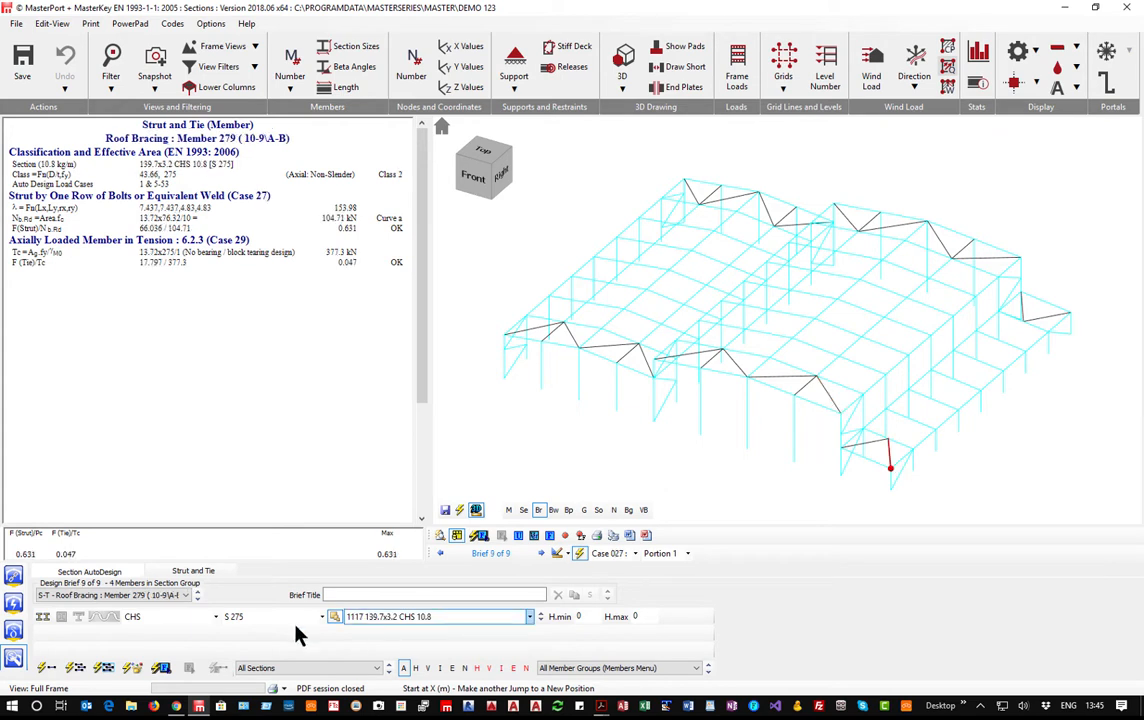
click(250, 617)
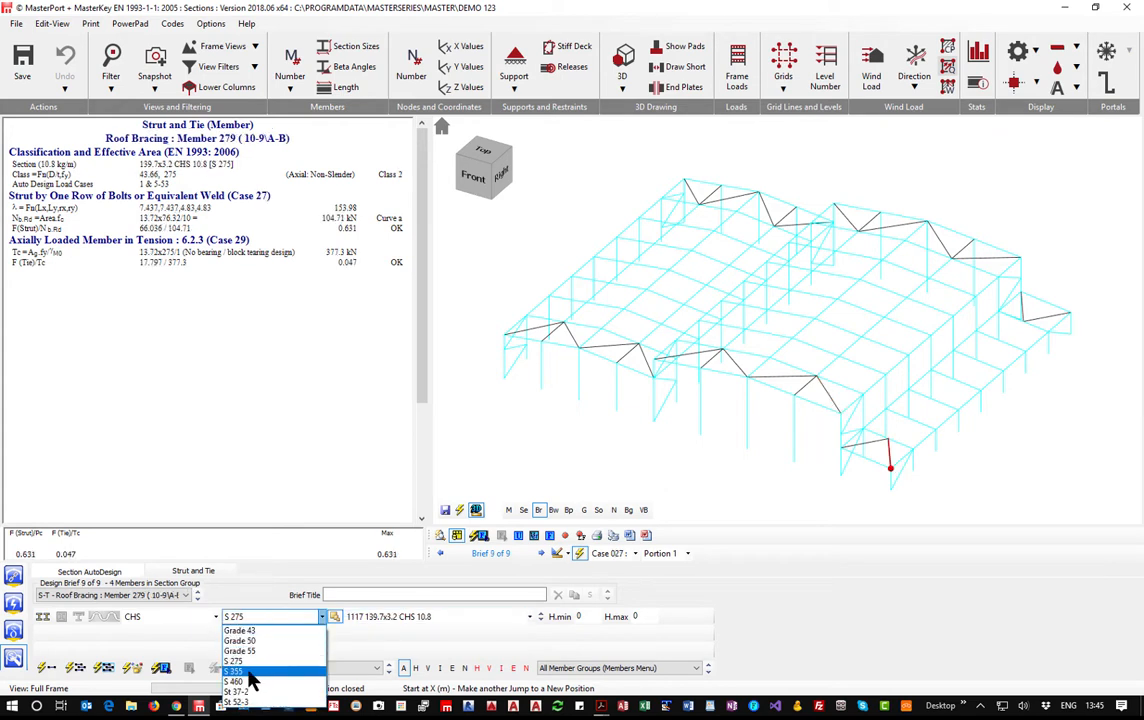
click(252, 671)
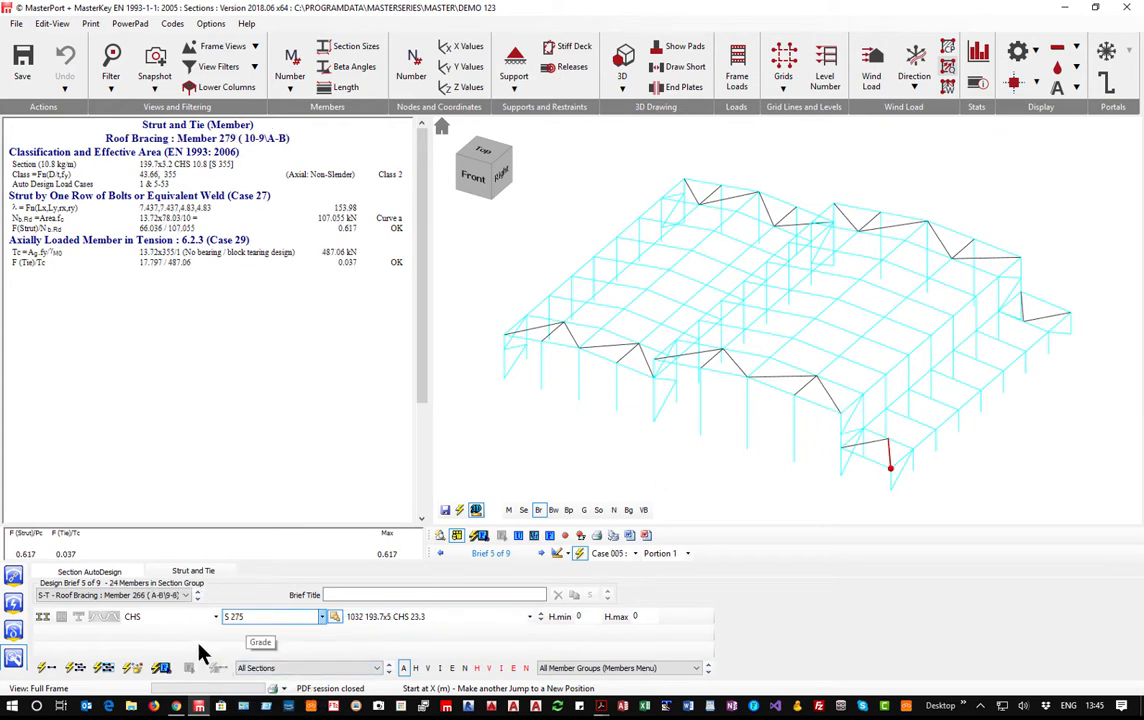
click(830, 402)
click(240, 617)
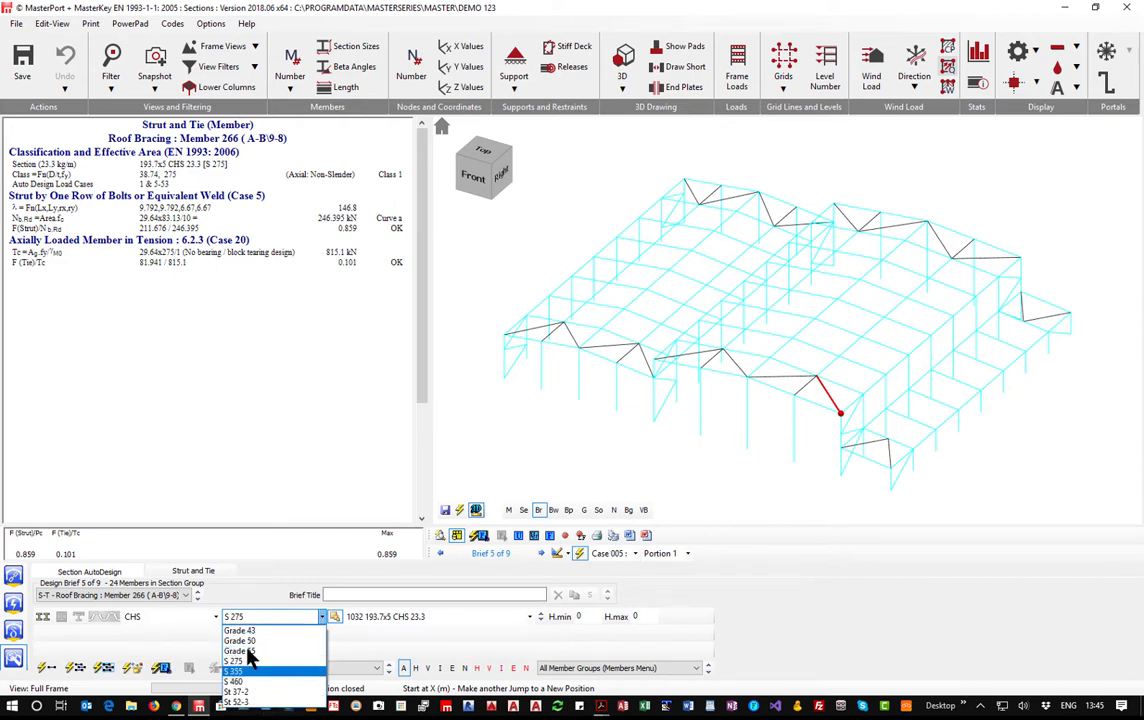
click(249, 672)
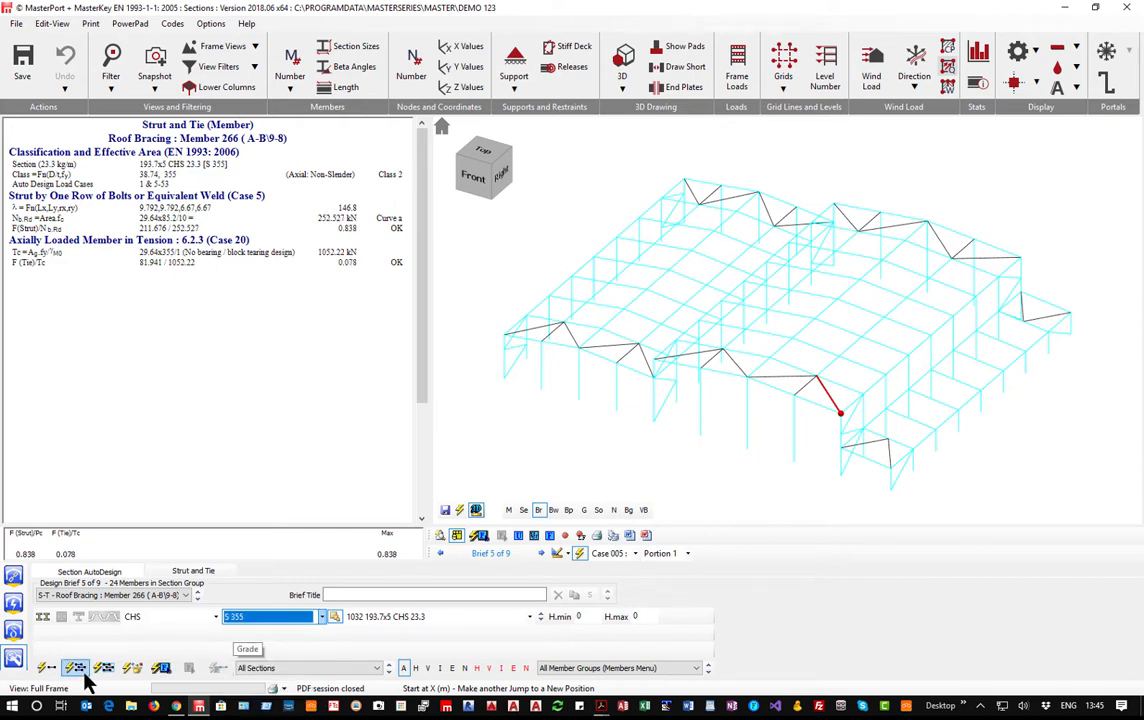
click(75, 667)
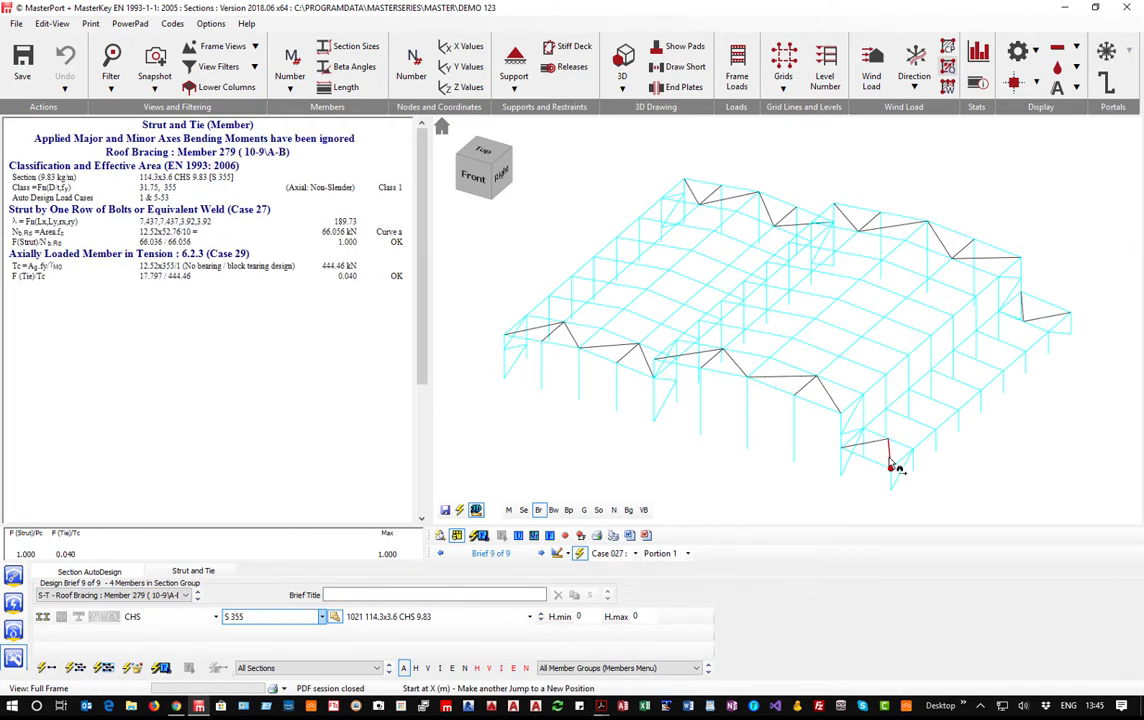
click(832, 401)
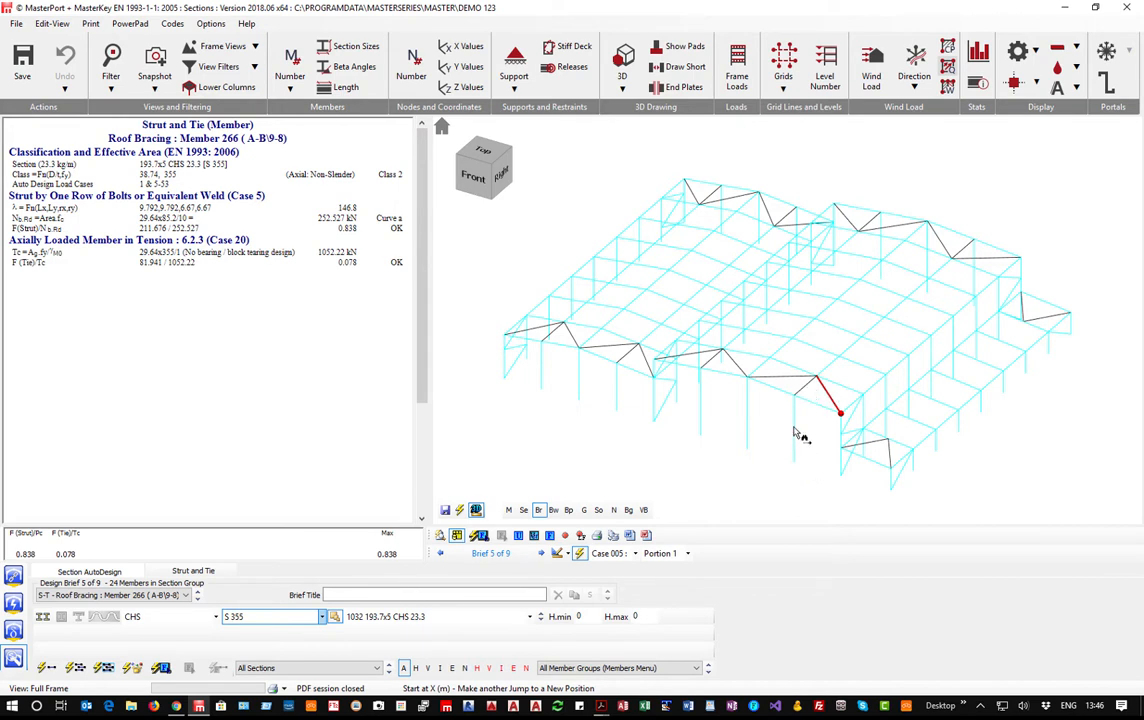
Set the deflection limit to 1 in the axial with moments design of gable column Member 183.
click(748, 427)
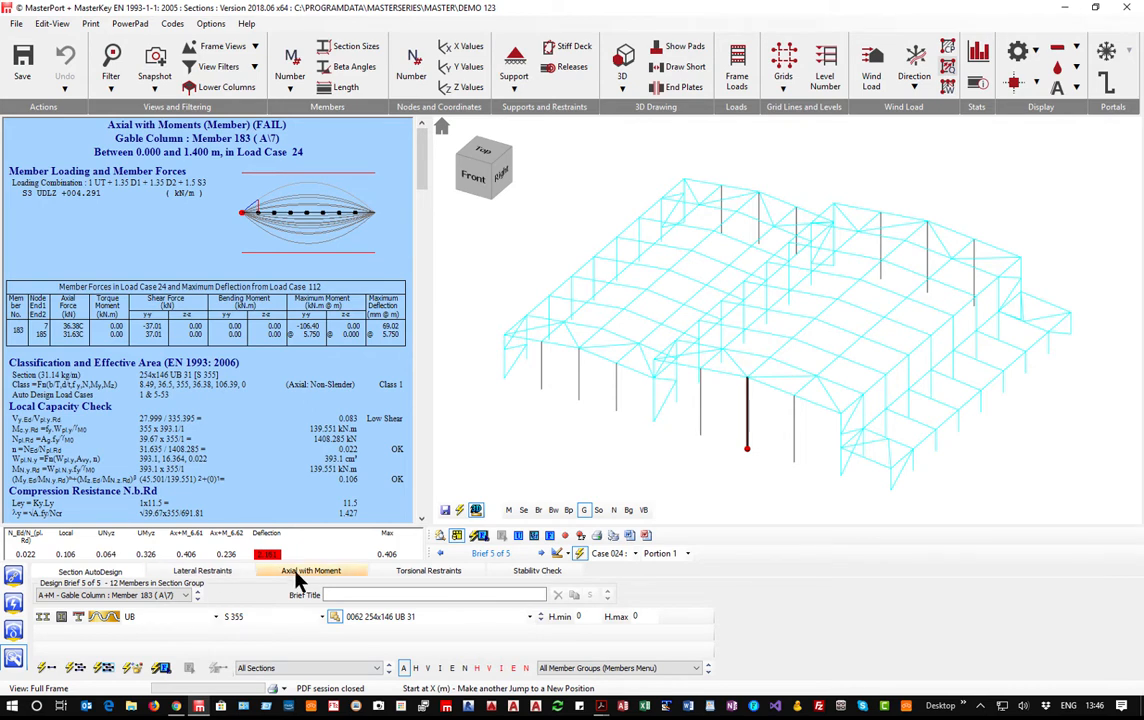
click(302, 572)
double_click(385, 625)
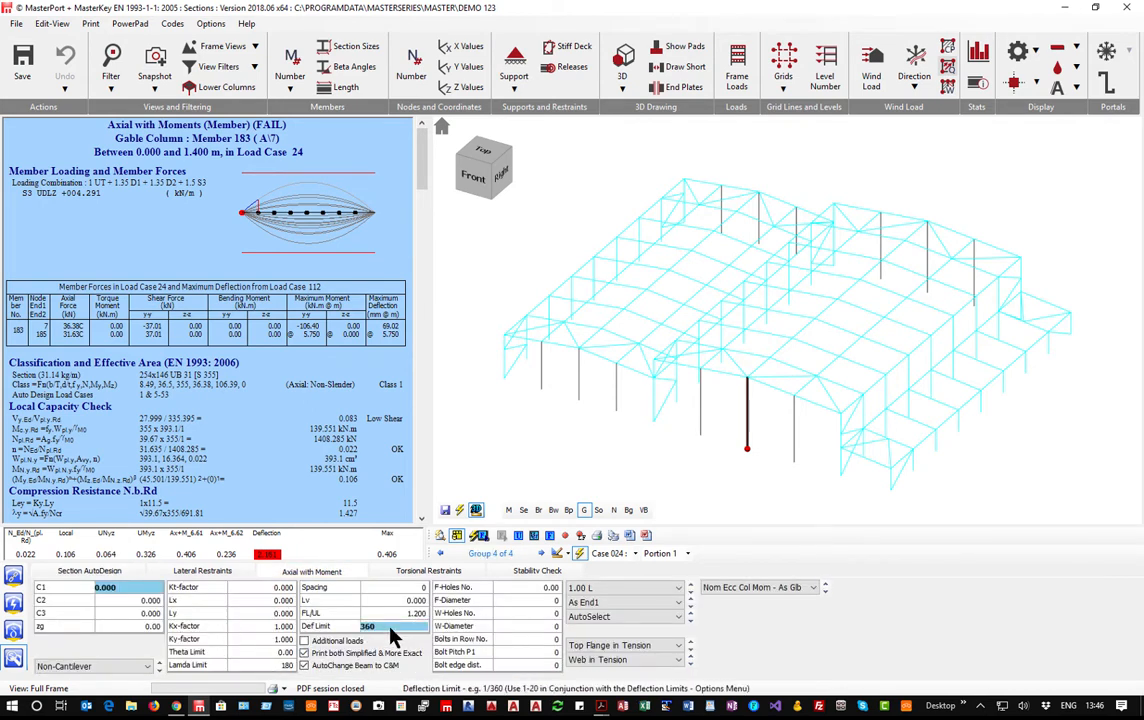
key(Delete)
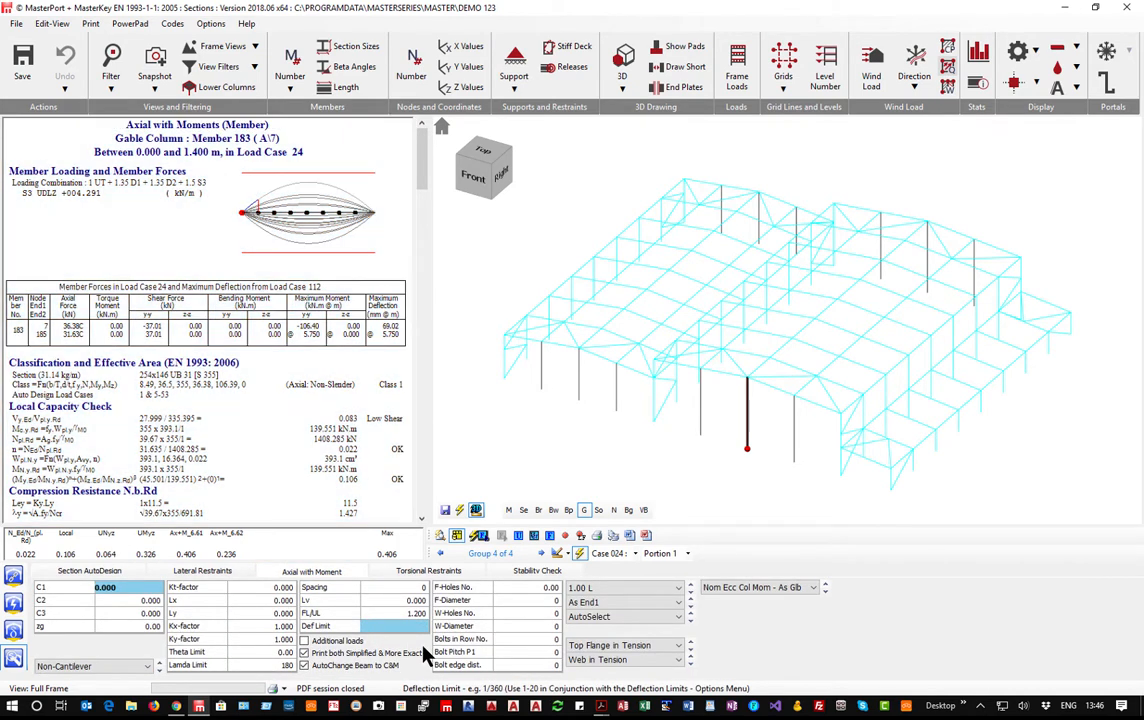
text(1)
Check gable column Member 183's axial with moments results between 4.200 and 5.600 m, down to the deflection check.
click(300, 222)
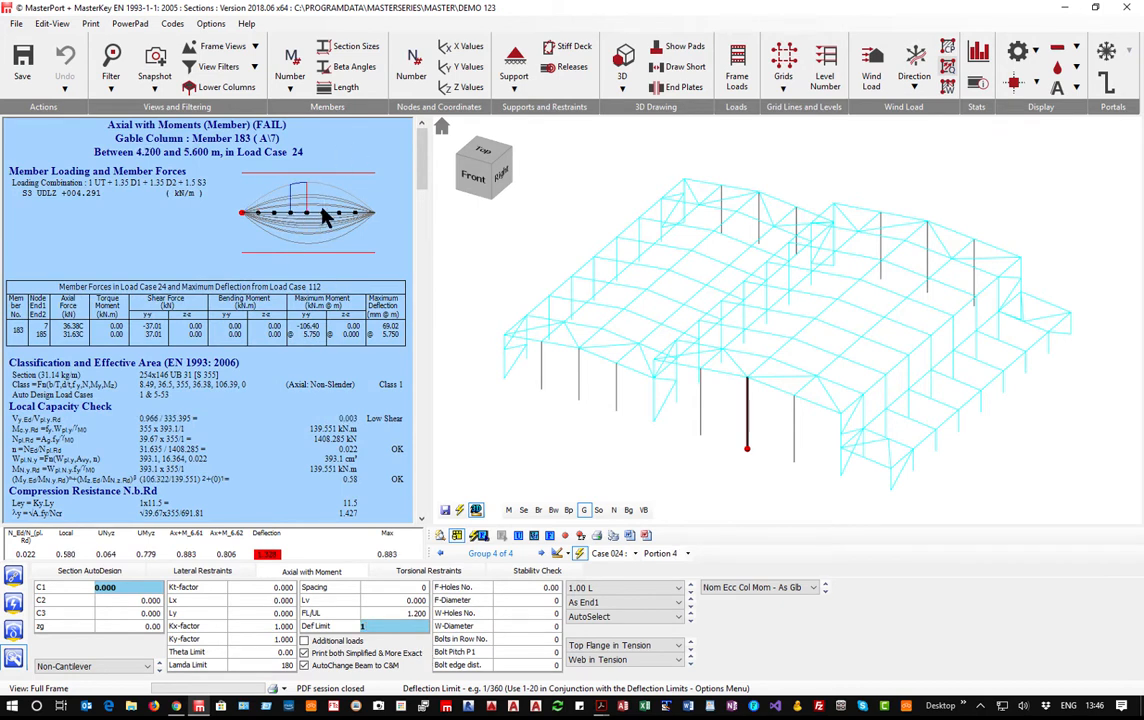
click(292, 213)
click(301, 214)
scroll(429, 508, down, 5)
scroll(429, 510, down, 2)
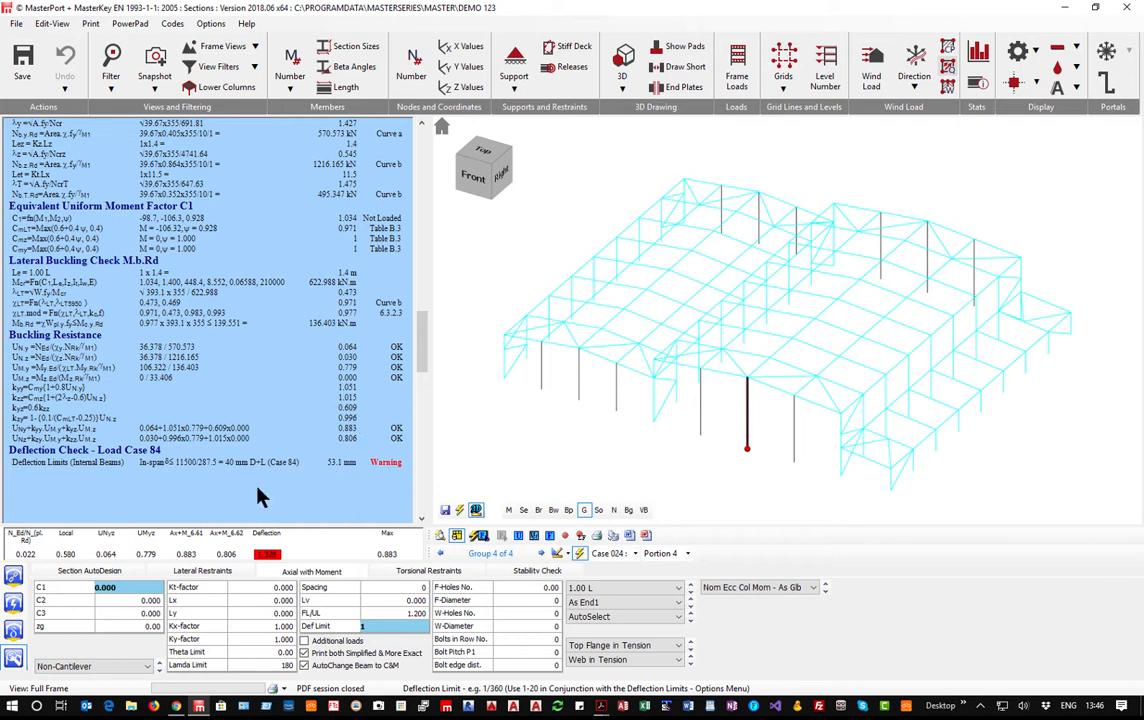
drag(424, 337, 437, 178)
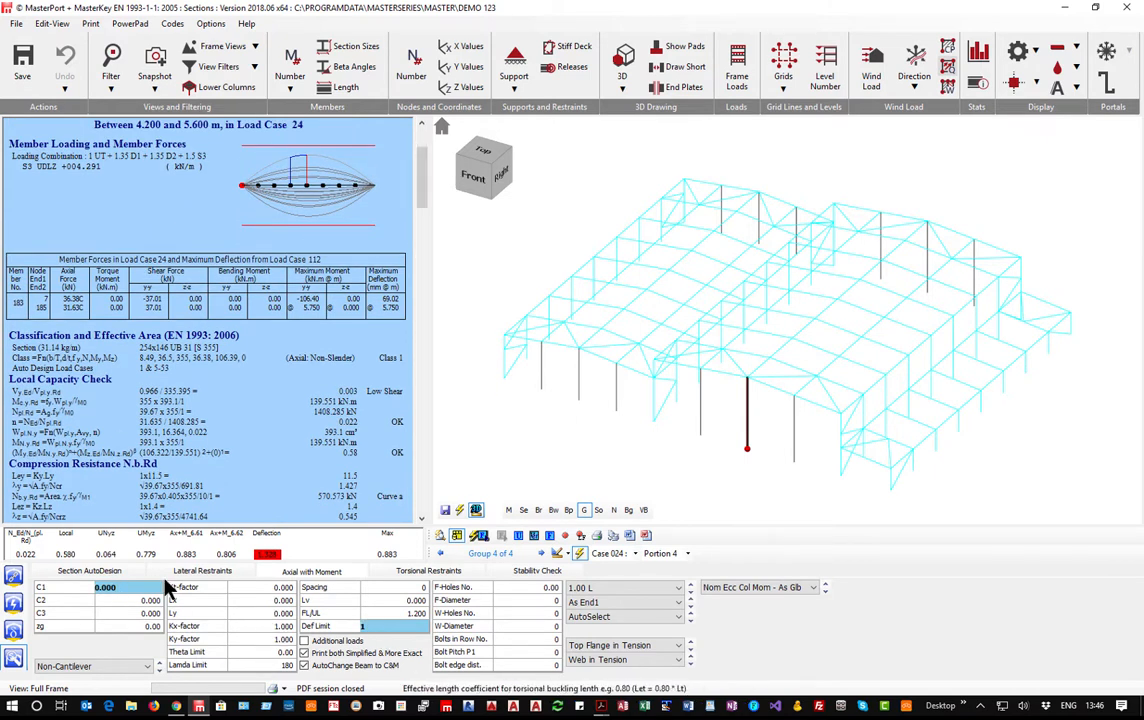
Try heavier UB sections for gable column Member 183 and settle on 406x140 UB 39.
click(205, 571)
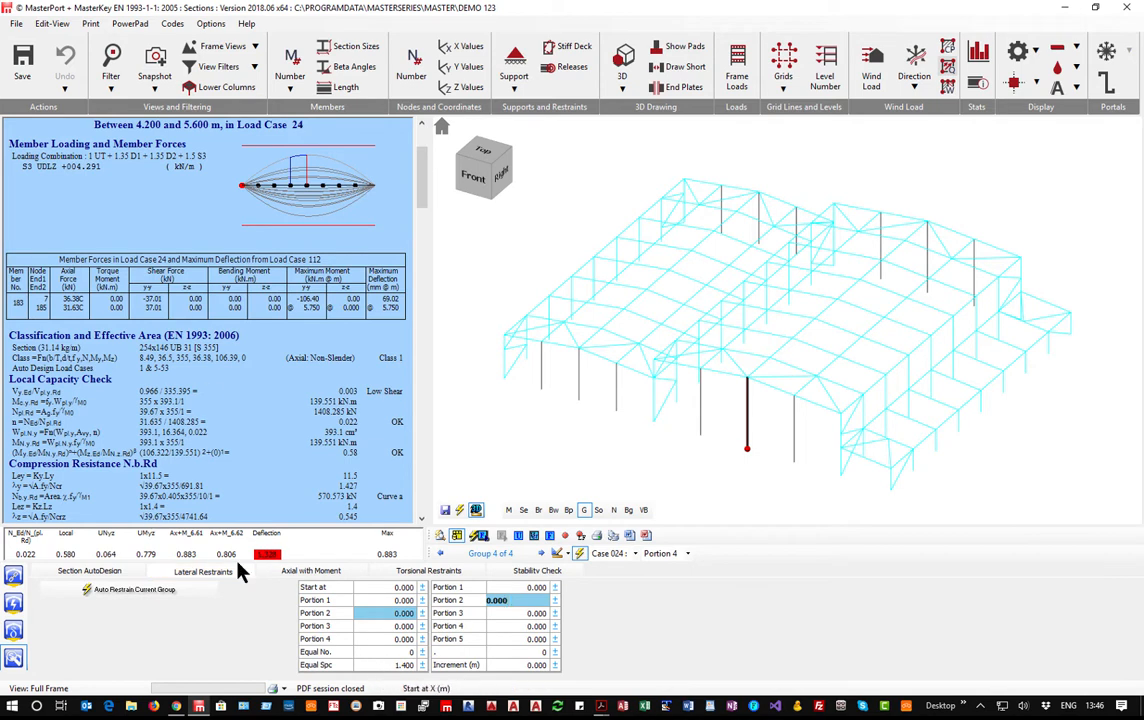
click(98, 572)
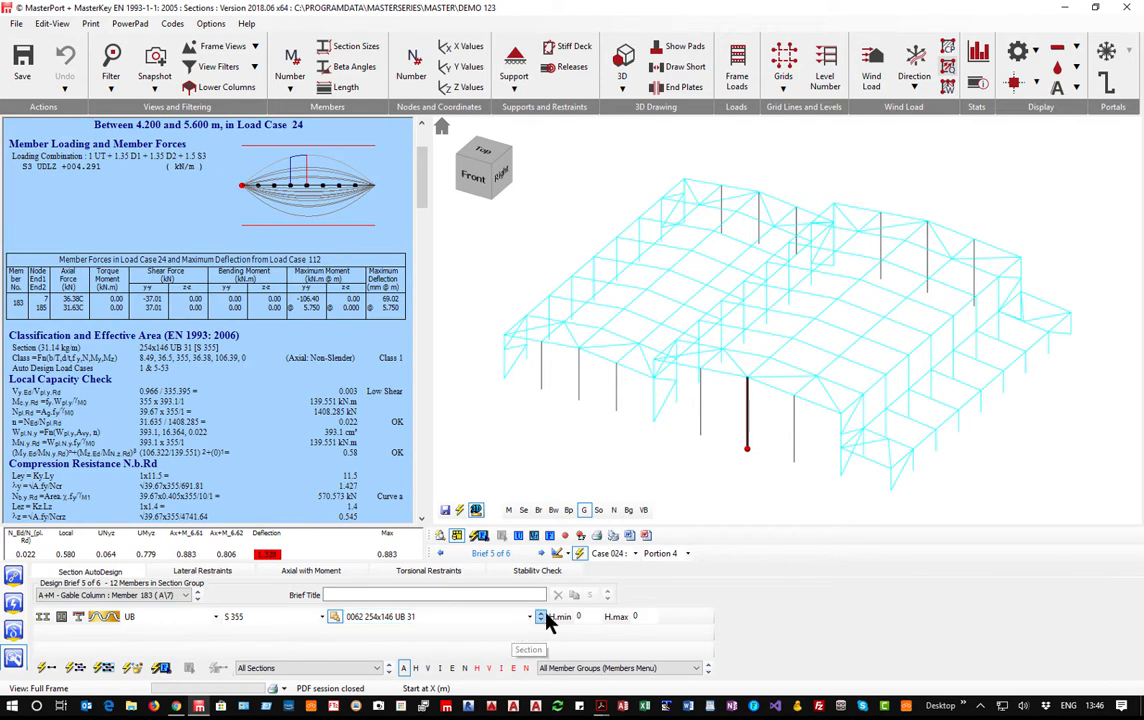
click(541, 617)
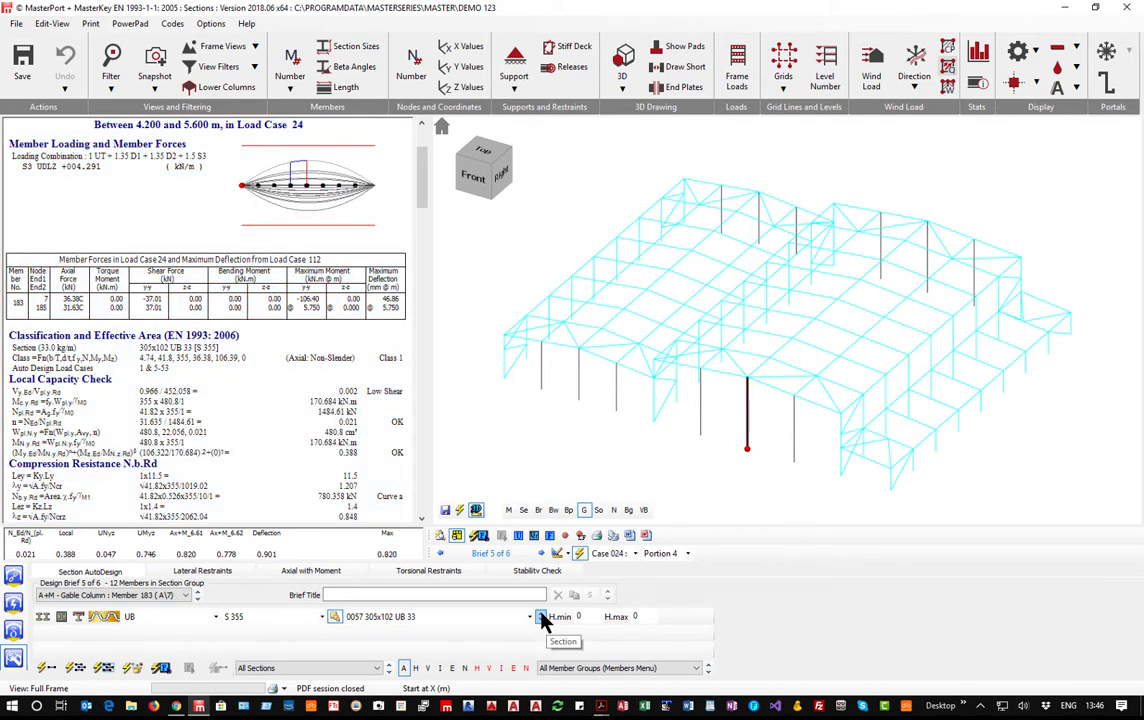
click(541, 618)
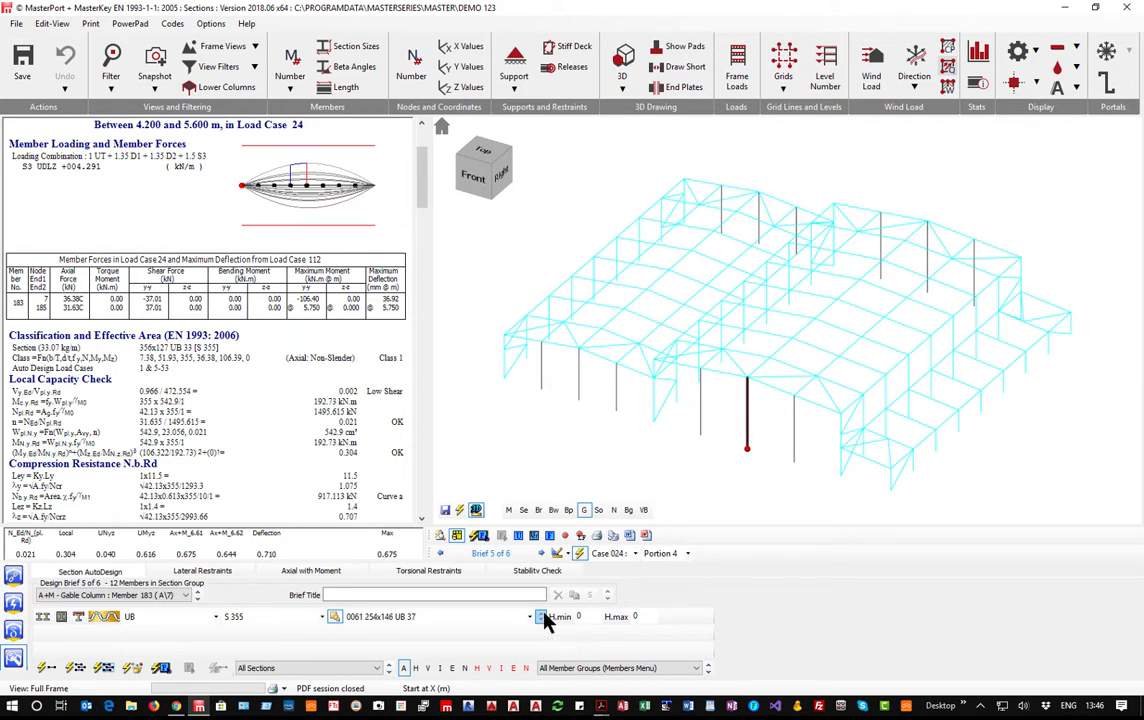
click(541, 618)
click(541, 617)
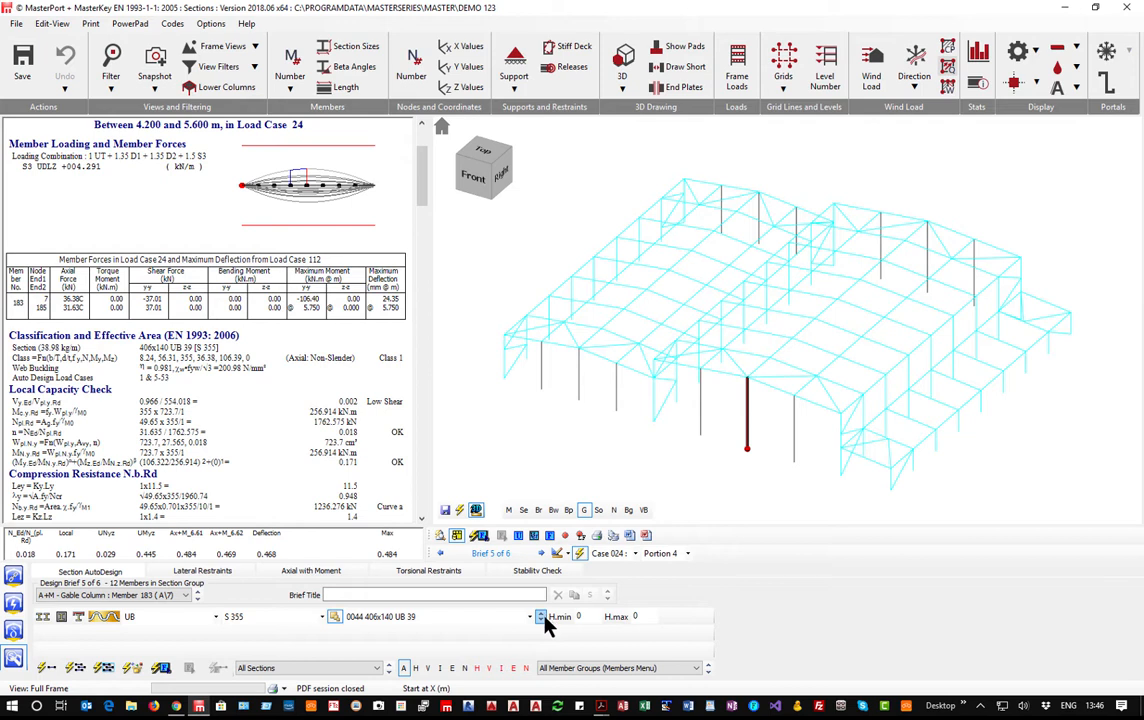
click(541, 618)
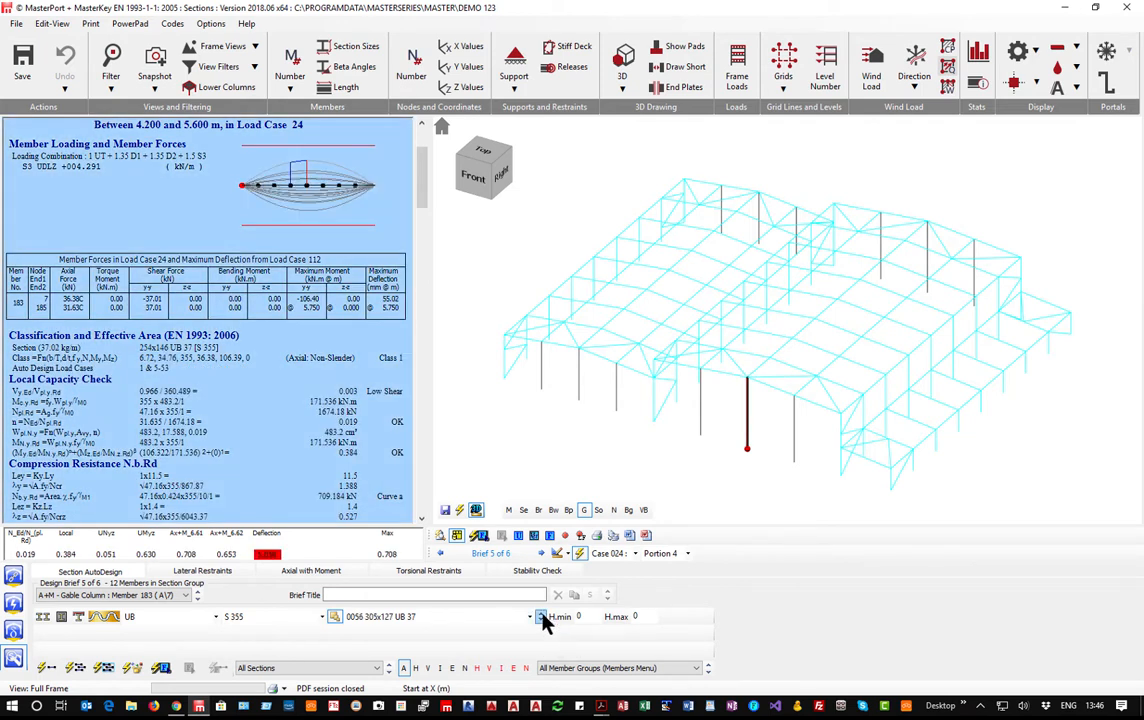
click(543, 620)
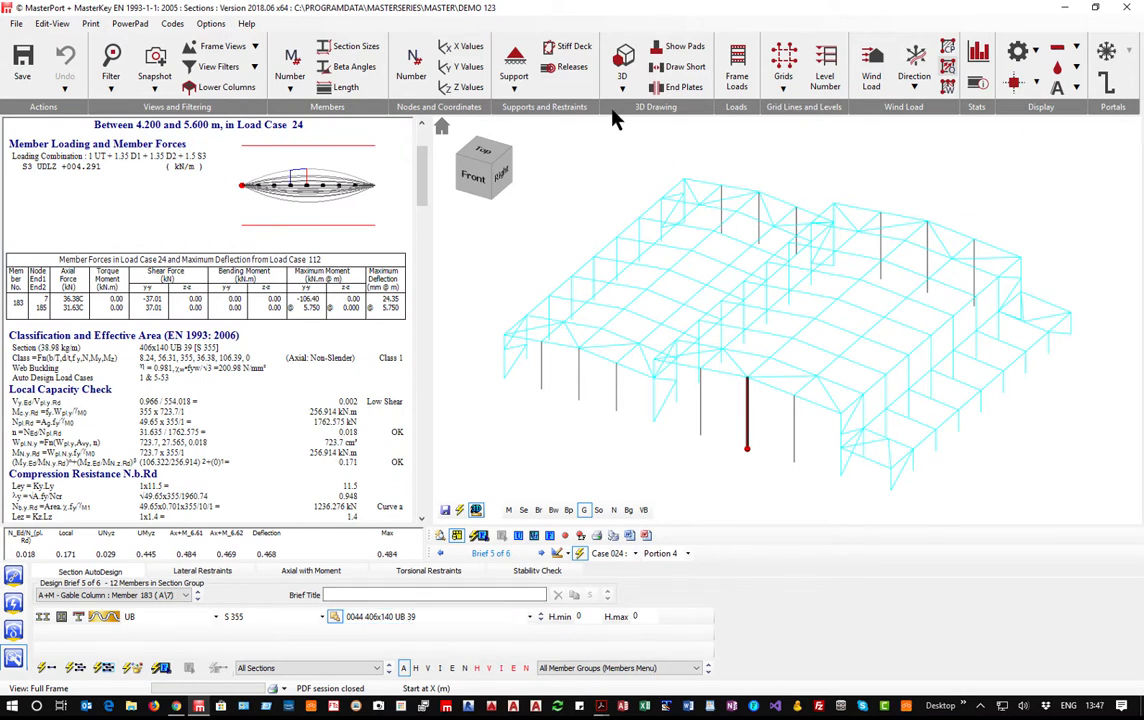
Try a torsional restraint stay at 5.6 m on gable column Member 183 and remove it.
click(440, 571)
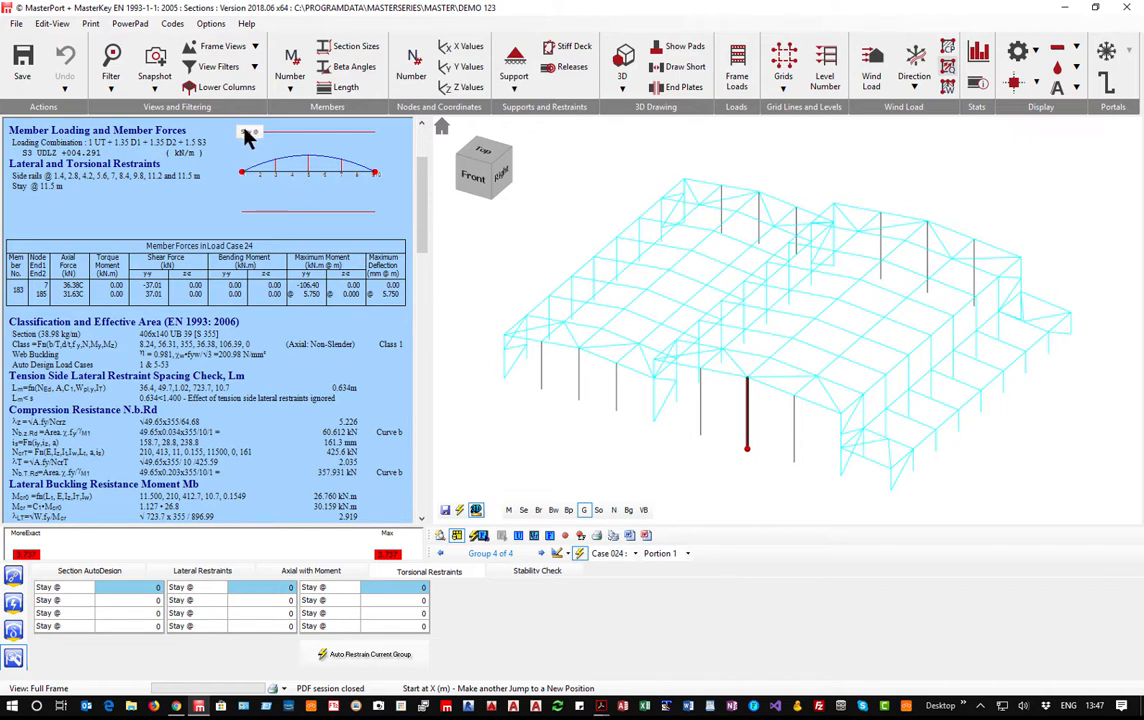
click(306, 240)
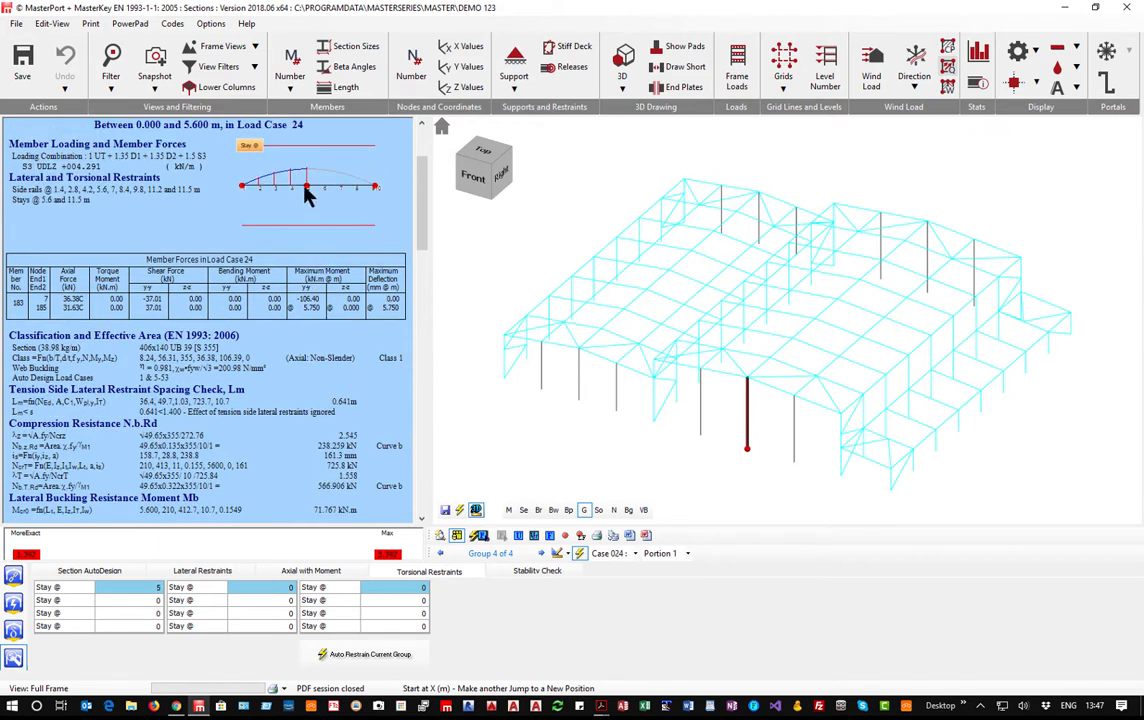
click(306, 193)
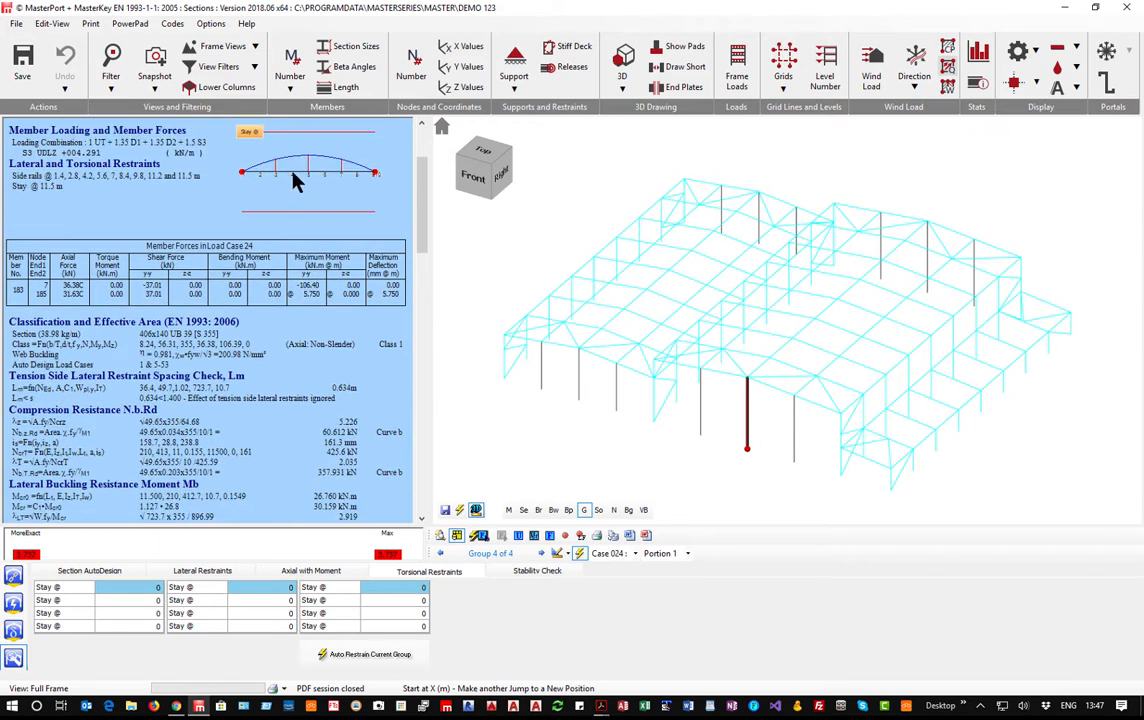
Add torsional restraint stays at 4.2 m and 7 m on gable column Member 183 and check the portions between them.
click(292, 174)
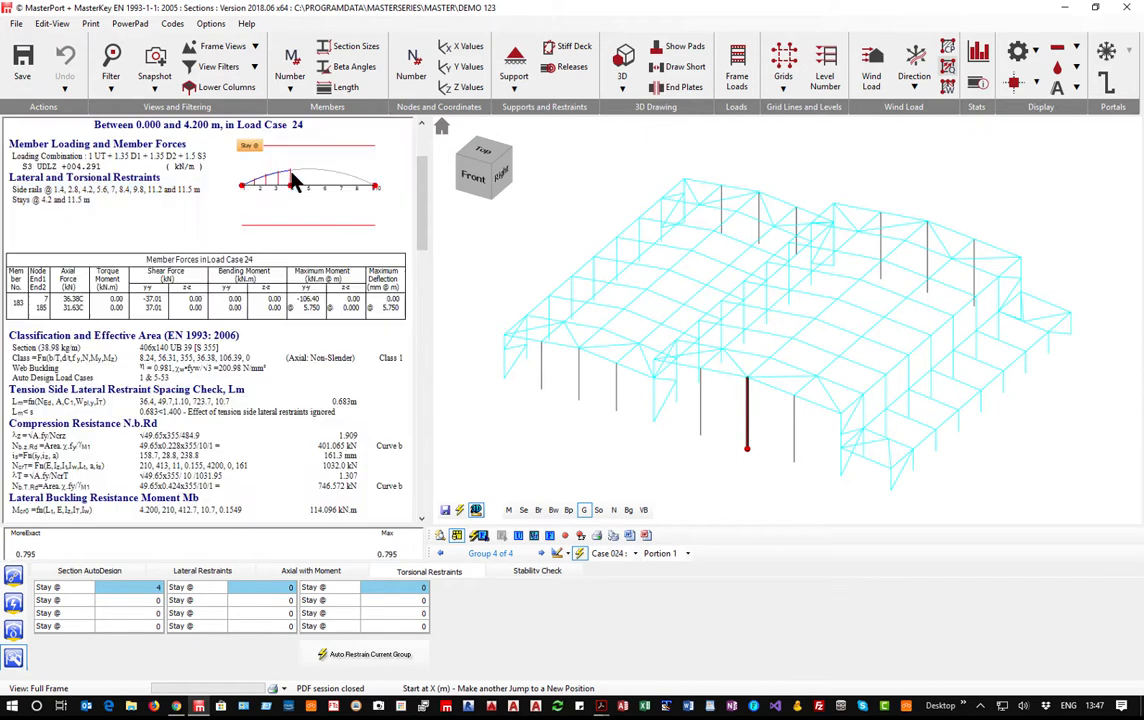
click(341, 189)
click(308, 182)
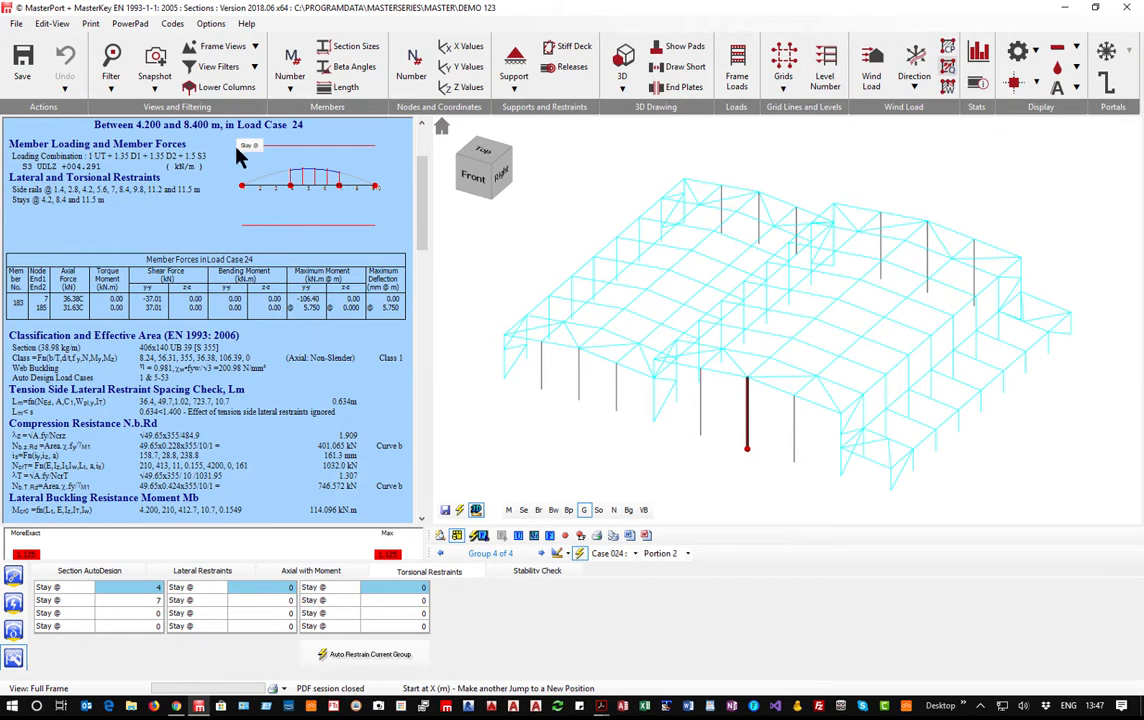
click(321, 185)
click(337, 186)
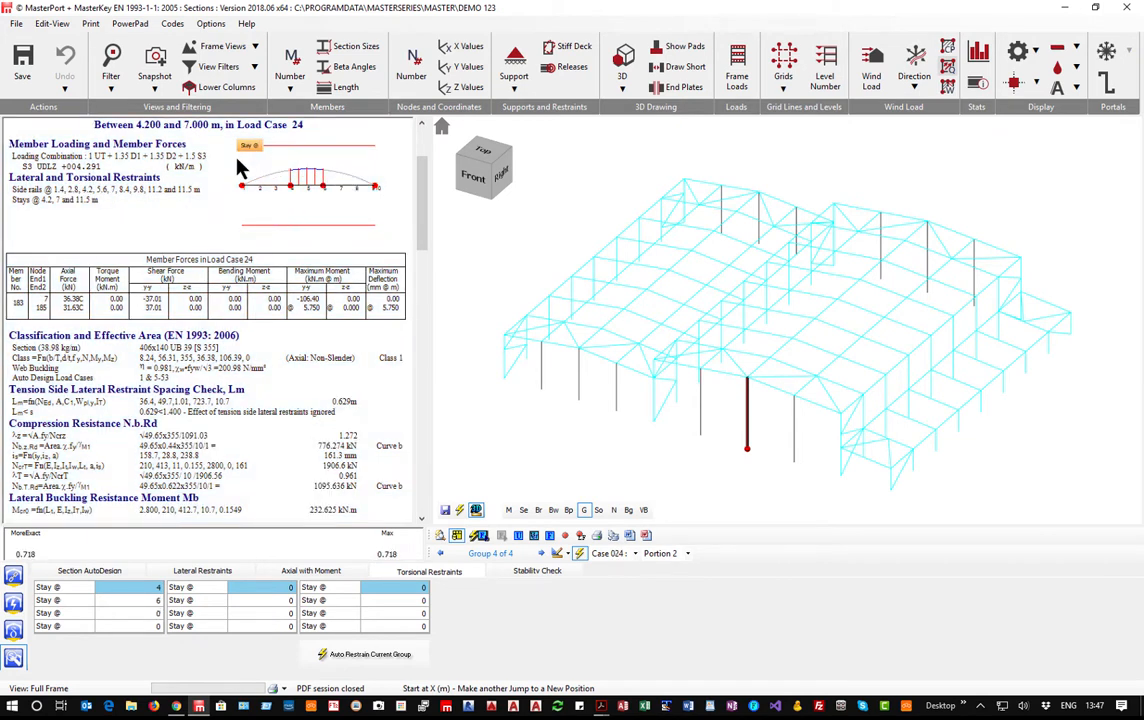
click(343, 184)
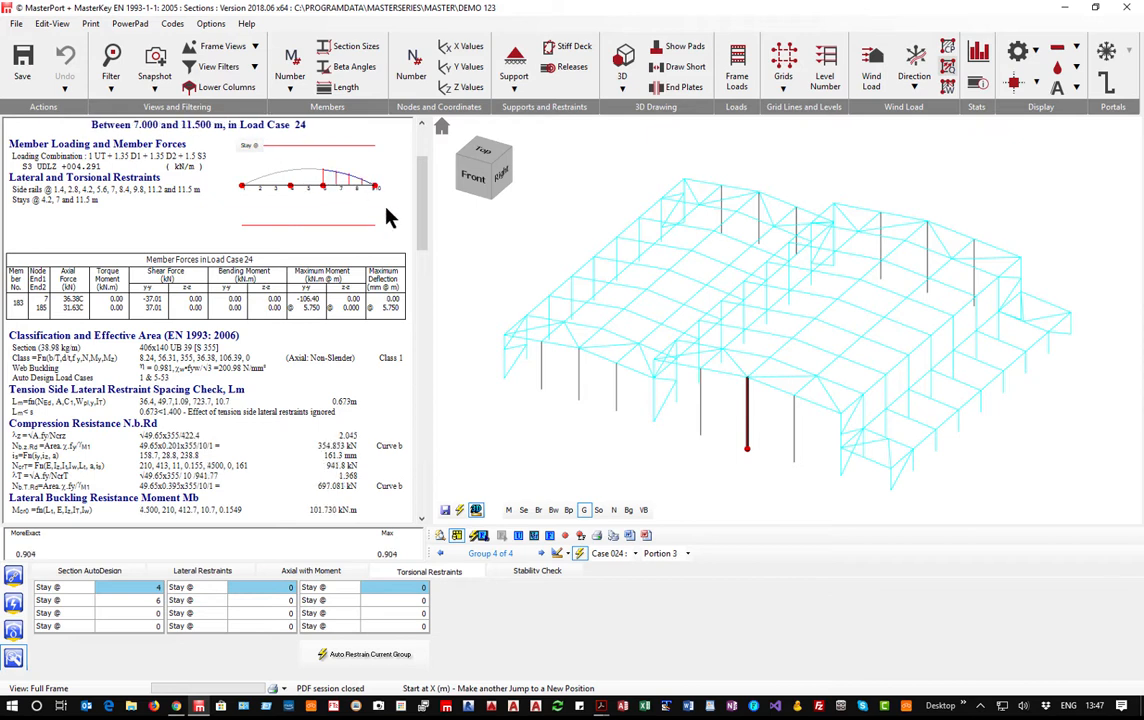
click(263, 182)
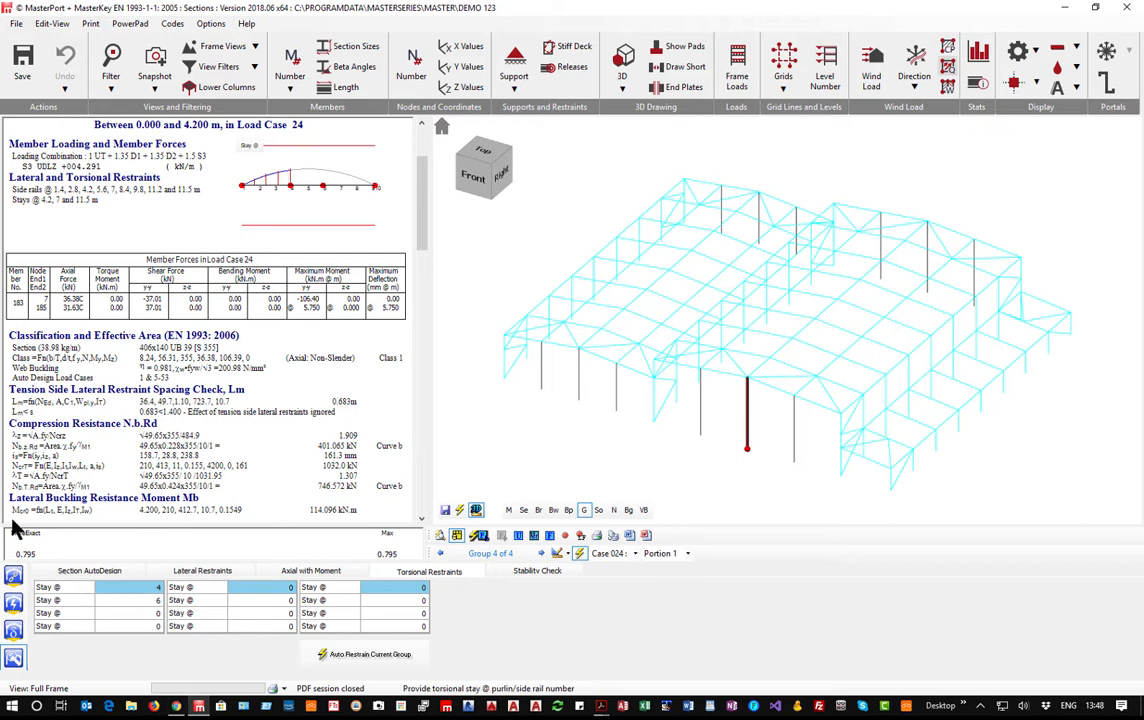
Run the plastic analysis on the internal portal frame of Brief 2.
click(12, 598)
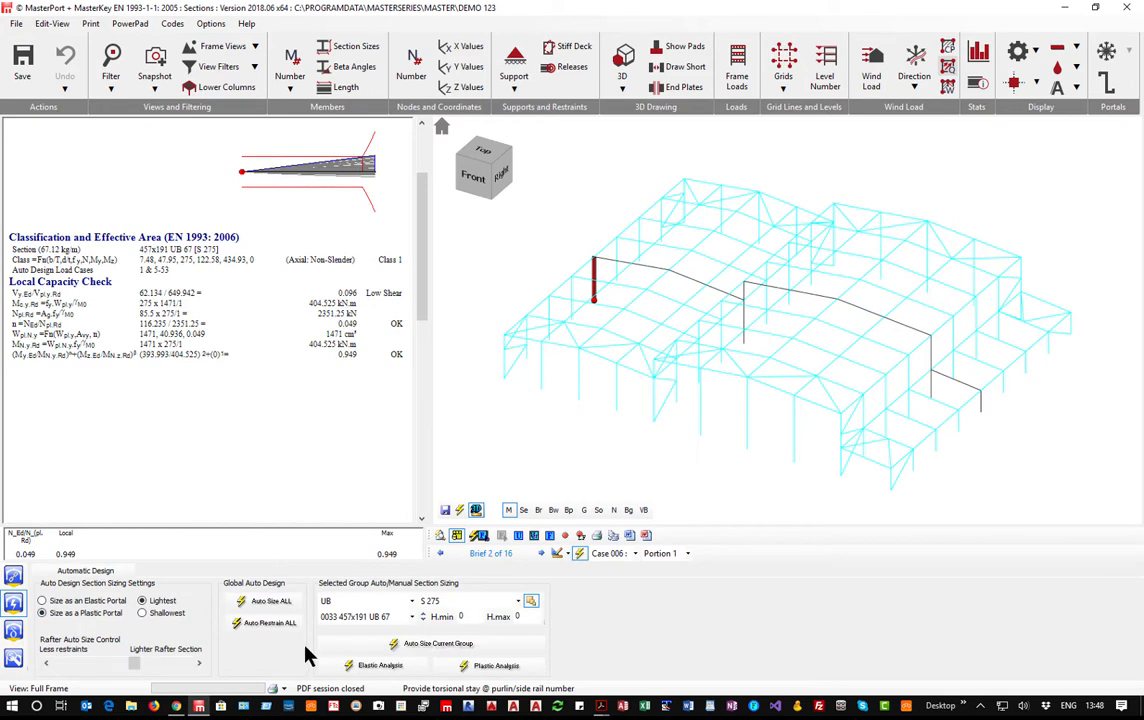
click(489, 667)
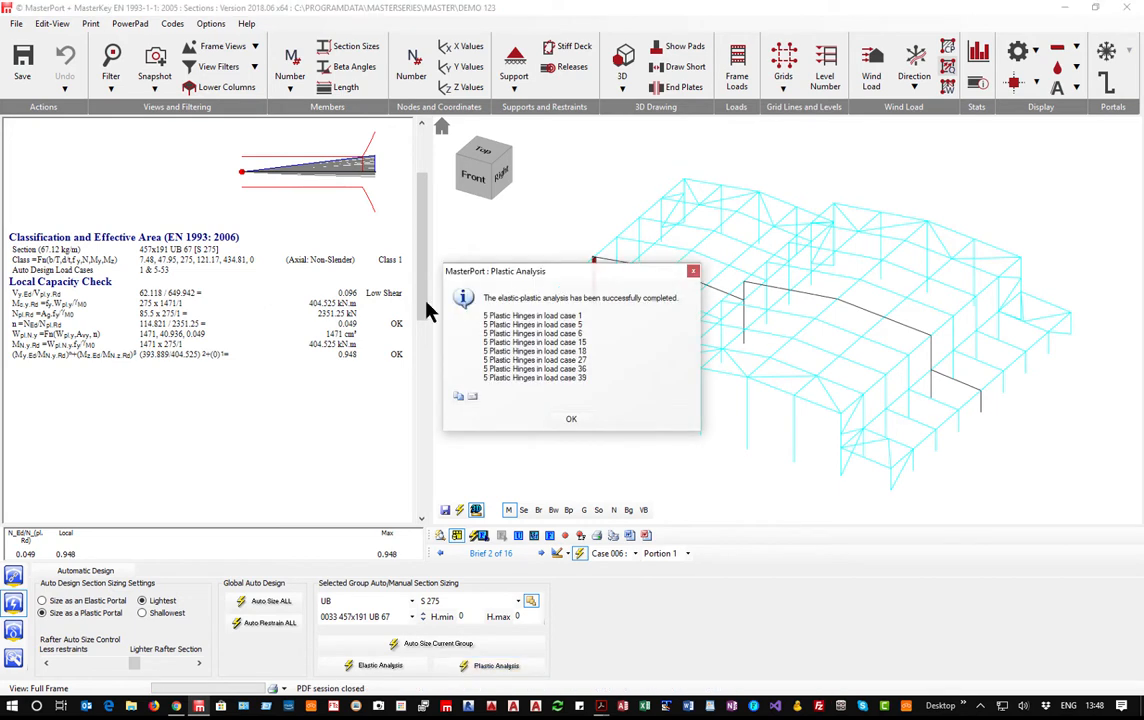
click(571, 419)
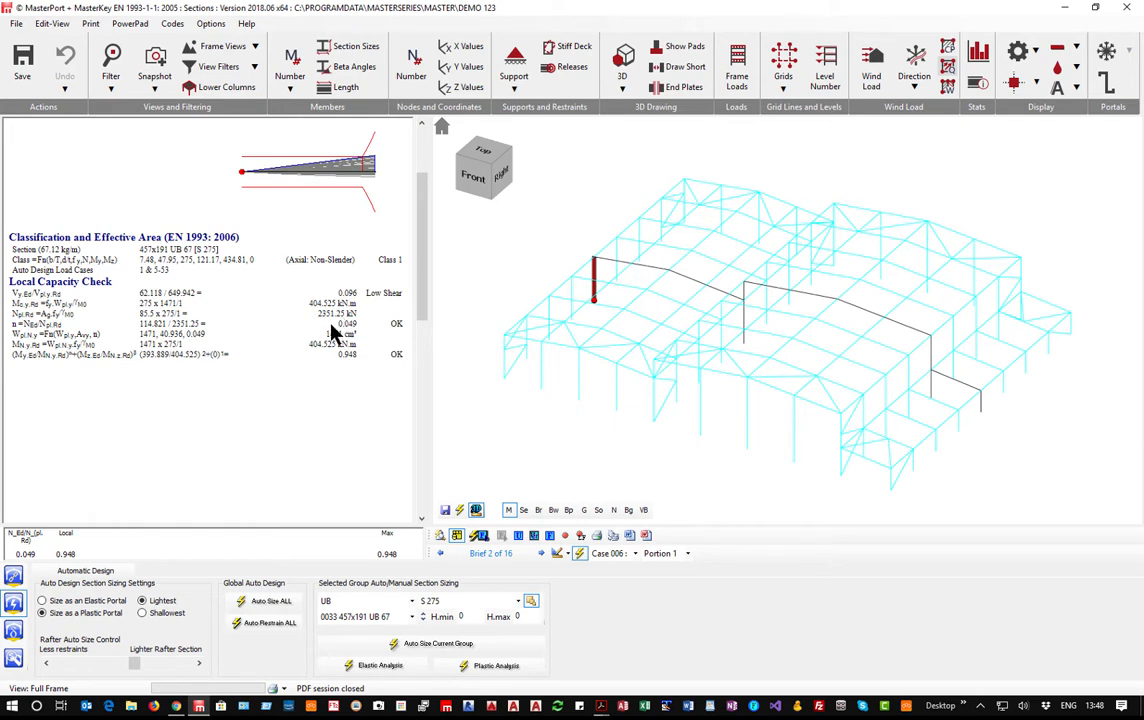
Leave the steel design and start the connections design for the frame.
click(1130, 9)
click(512, 384)
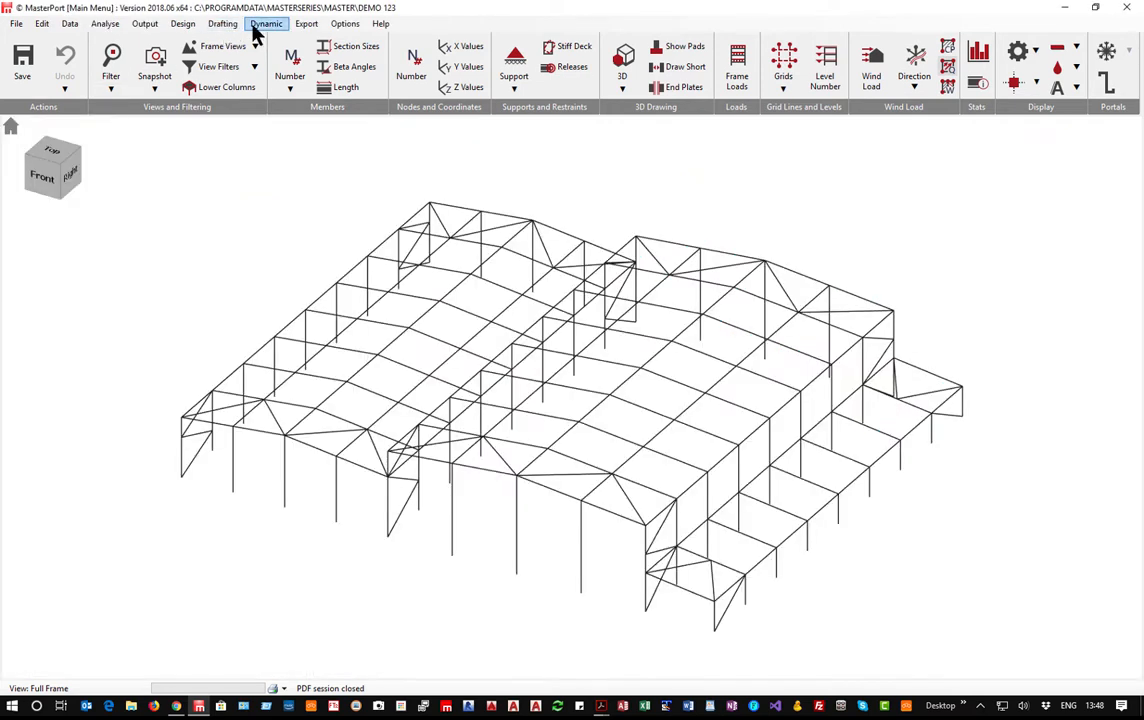
click(183, 24)
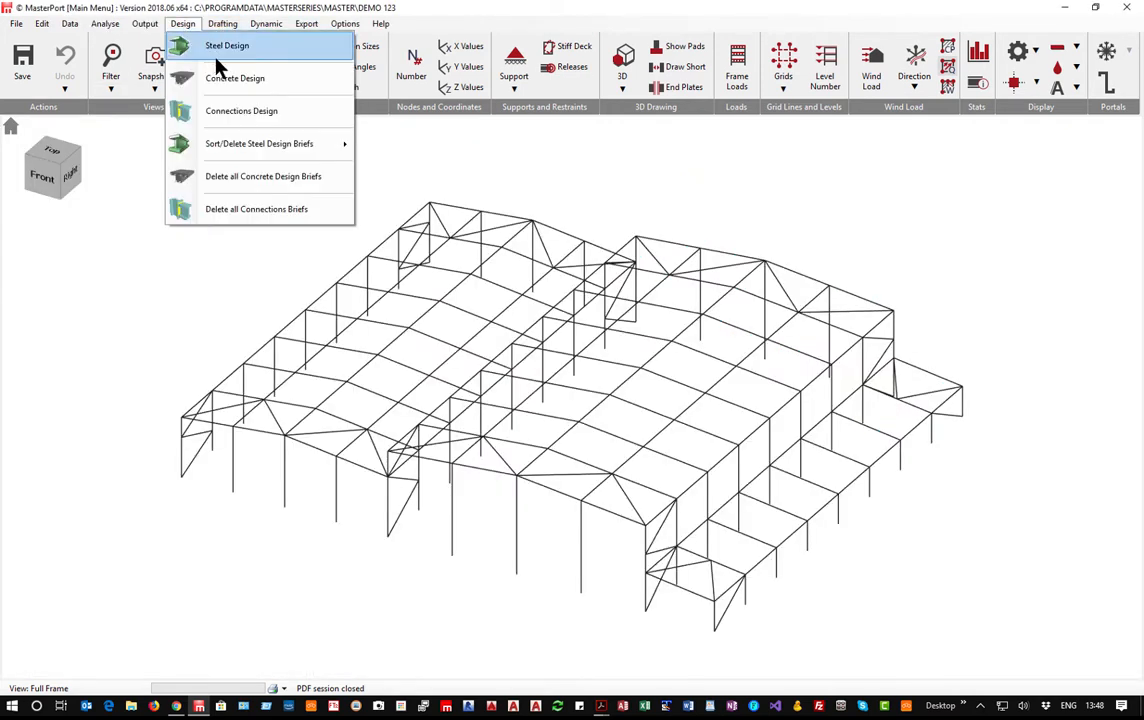
click(237, 113)
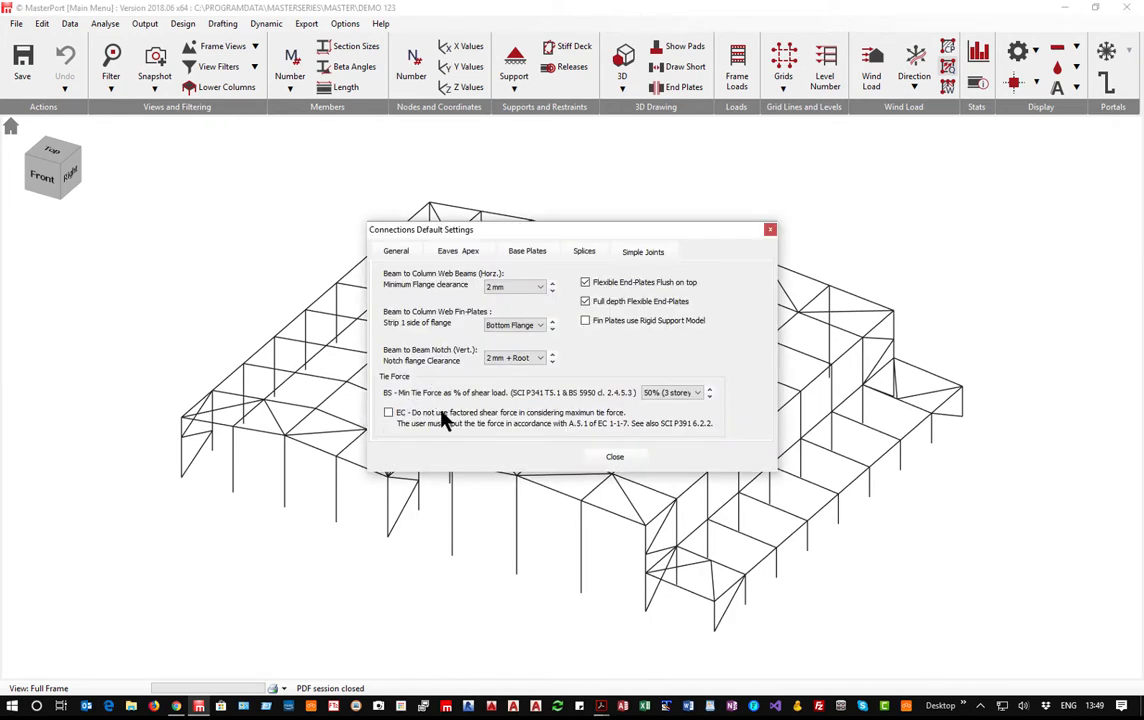
Review the General and Eaves Apex default settings for connections.
click(396, 253)
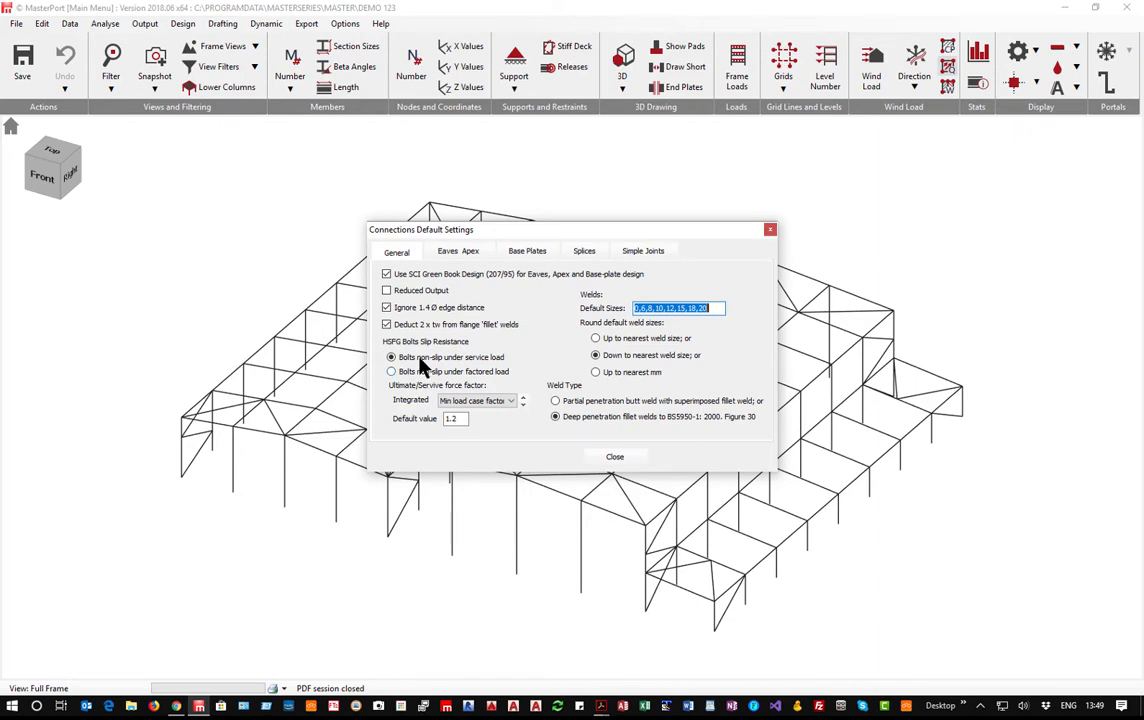
click(455, 253)
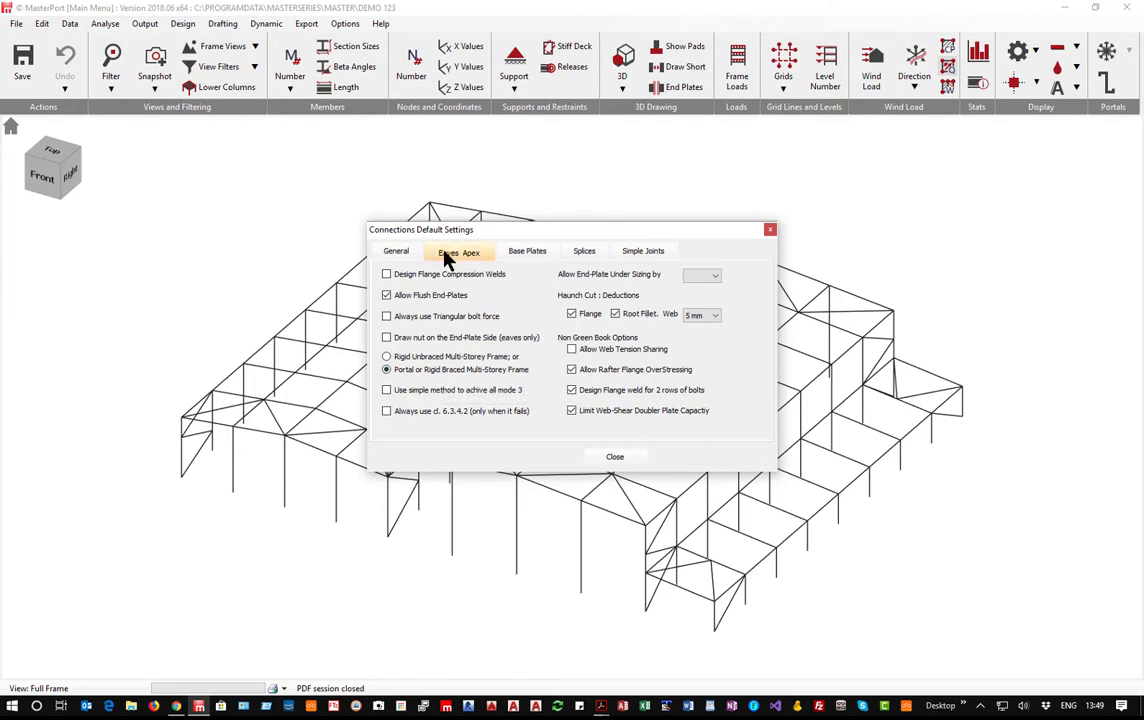
click(396, 252)
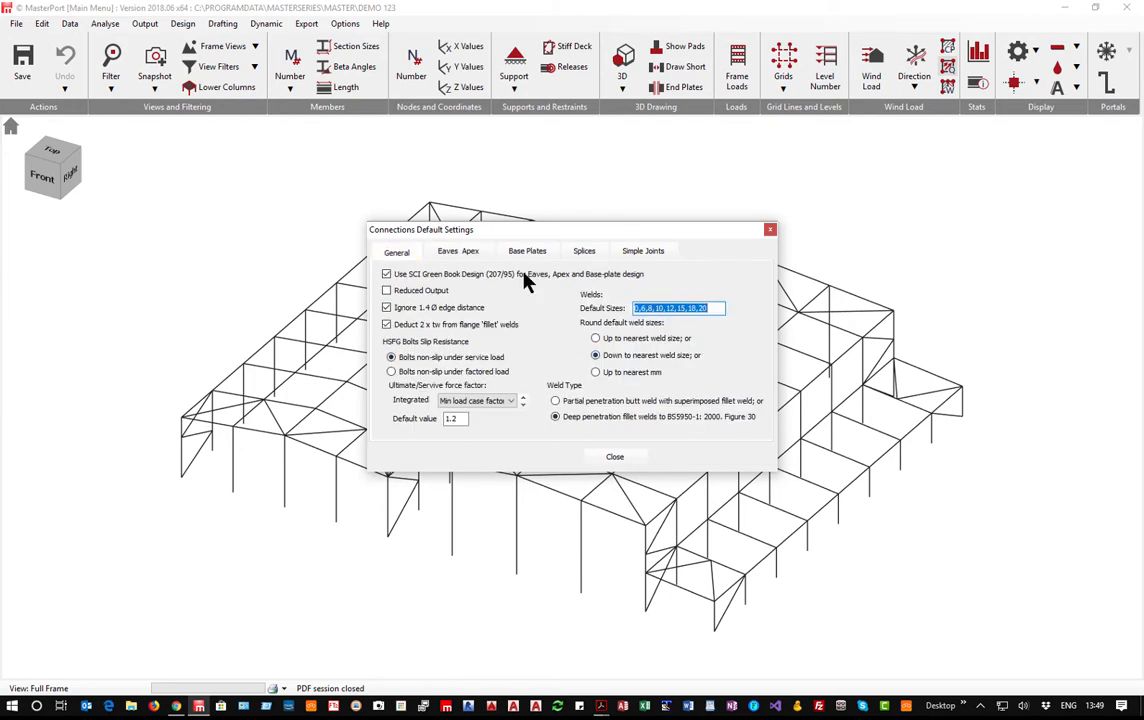
Accept the connection defaults and start a Beam to Column Flange (Eaves) moment connection linked to MasterPort.
click(615, 460)
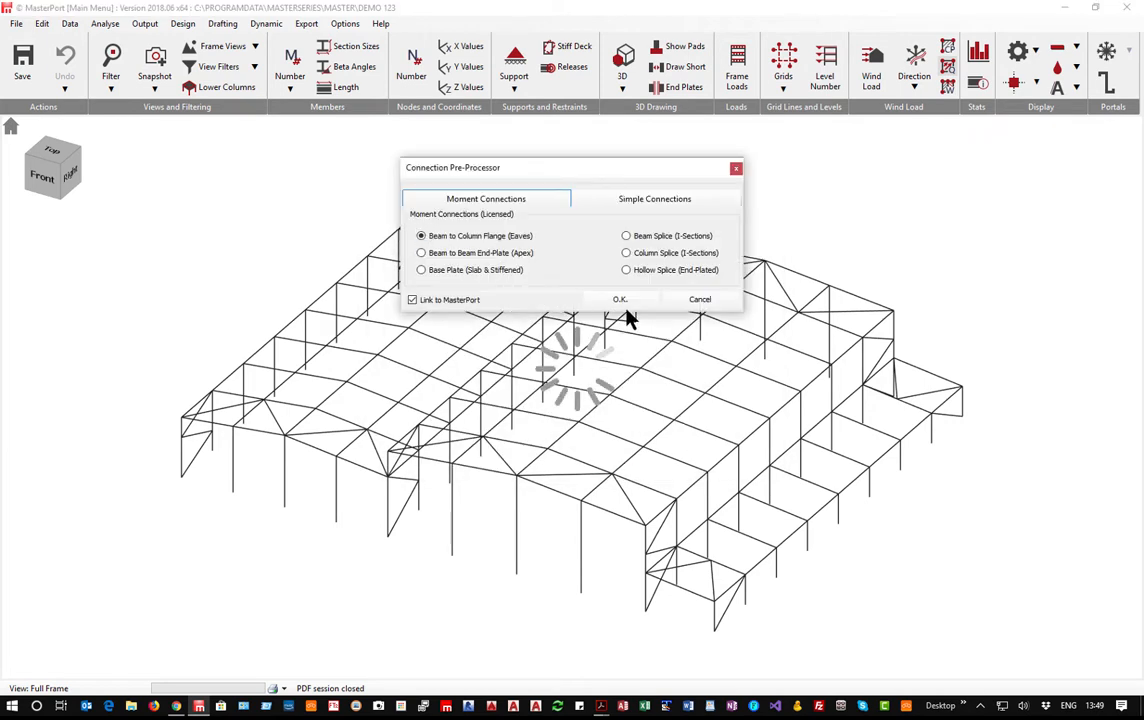
click(619, 301)
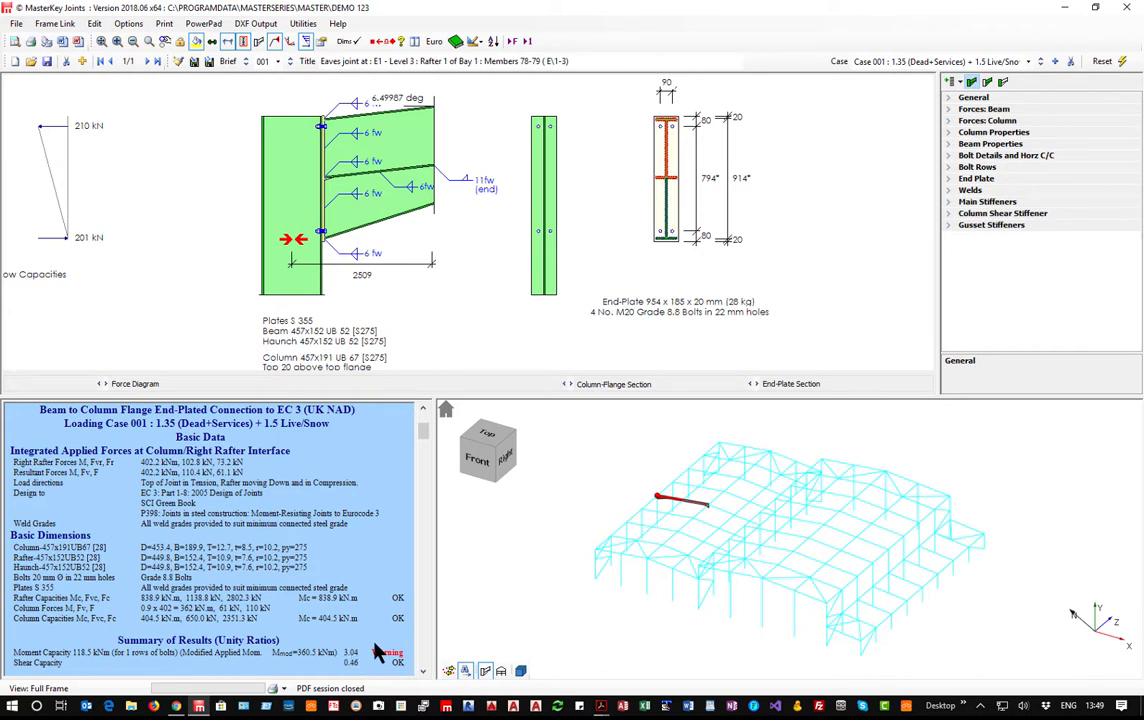
scroll(420, 652, down, 1)
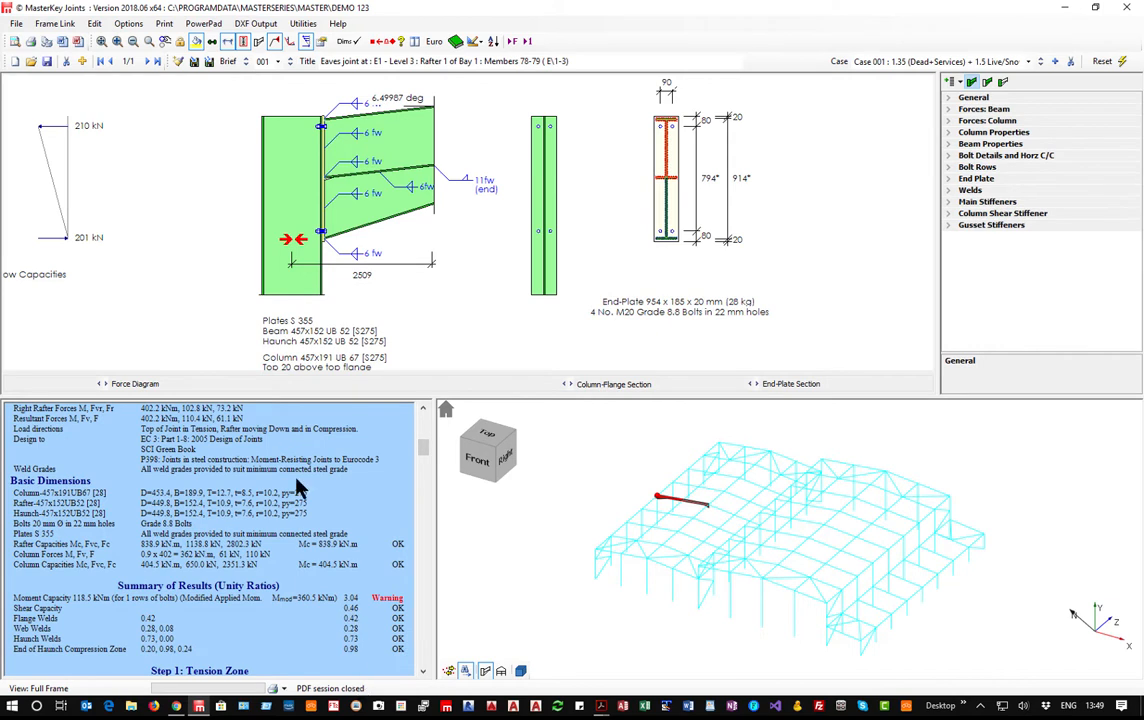
Add a 10 mm thick bottom main stiffener to the column web of the eaves joint.
click(950, 204)
click(948, 202)
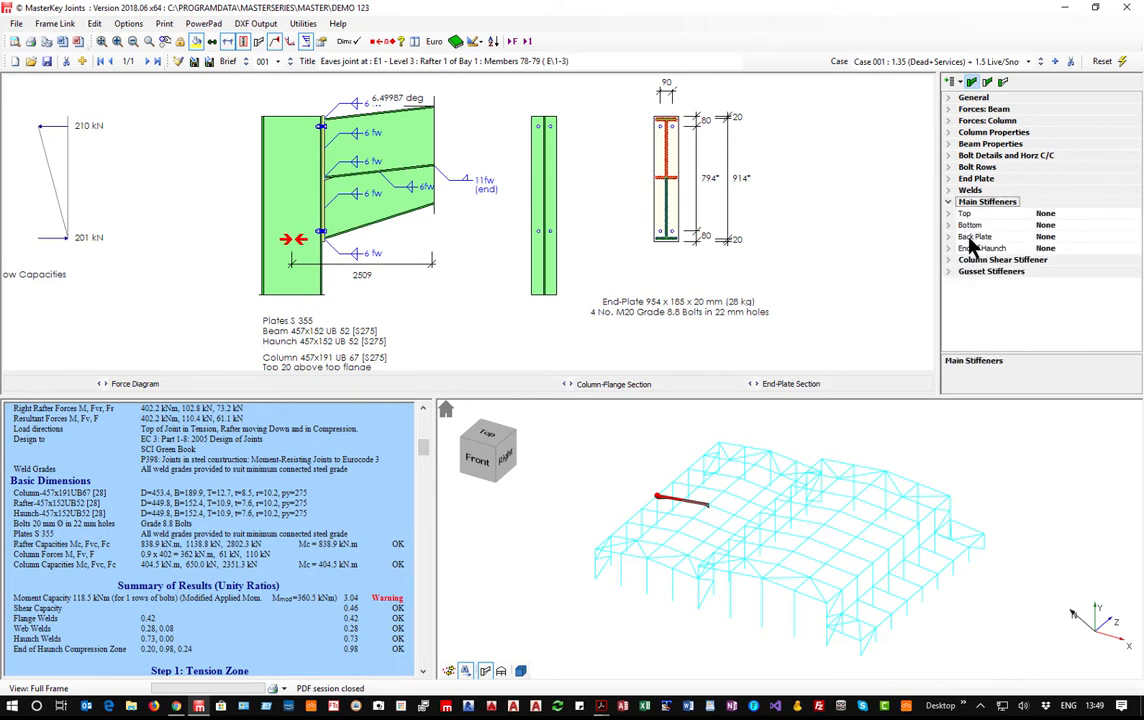
click(948, 225)
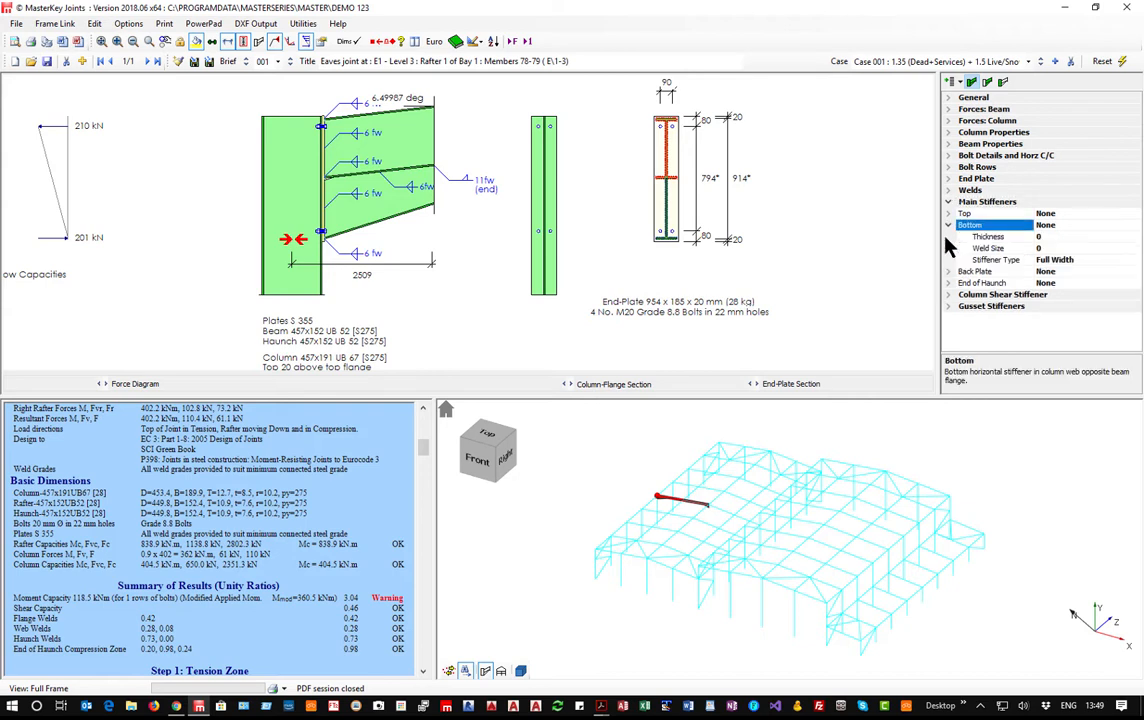
text(10)
key(Return)
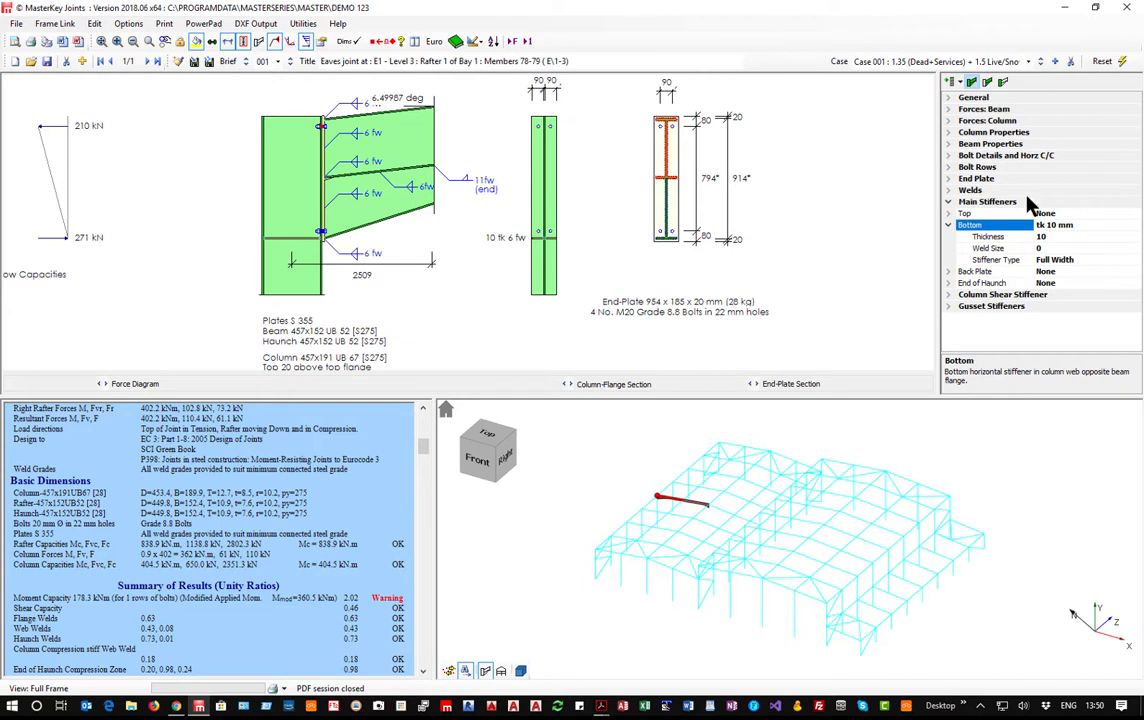
Add two more upper bolt rows to the eaves joint, making three rows at 80 mm centres.
click(951, 168)
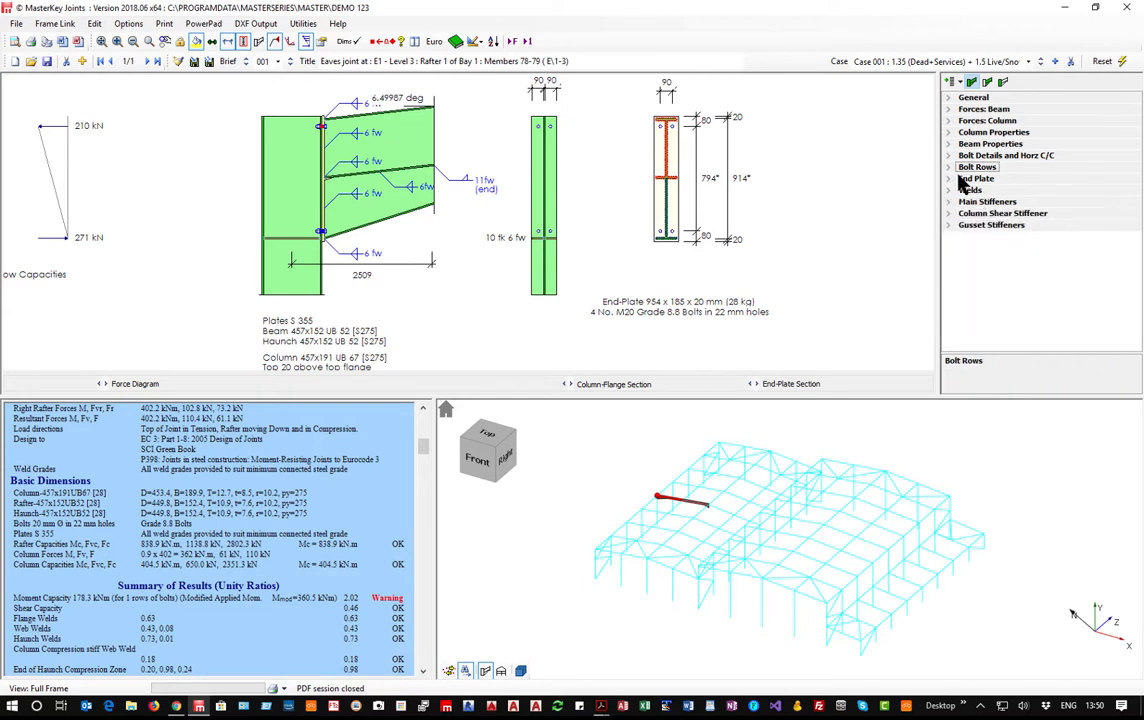
click(948, 168)
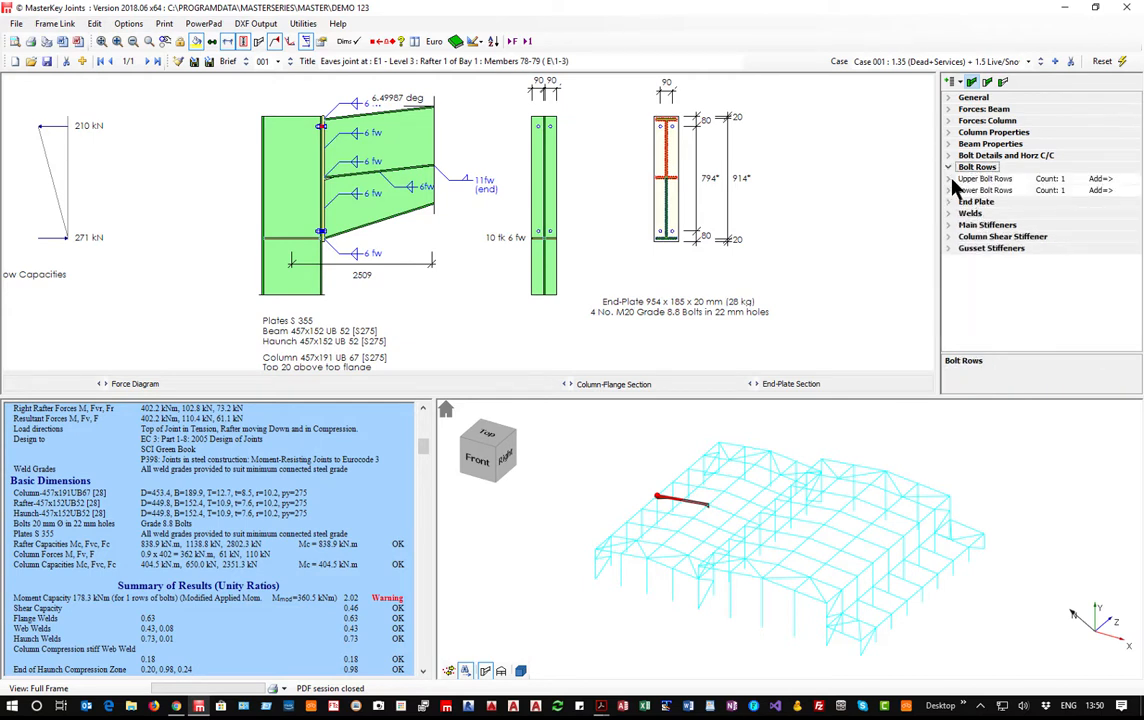
click(949, 179)
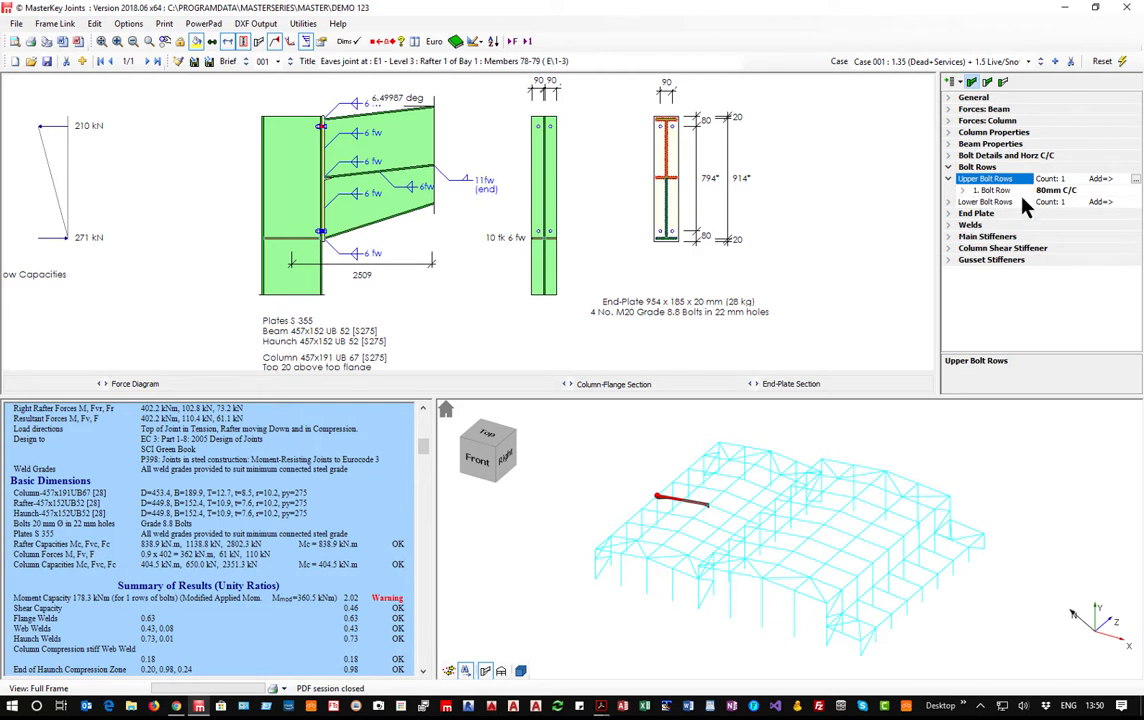
click(1136, 179)
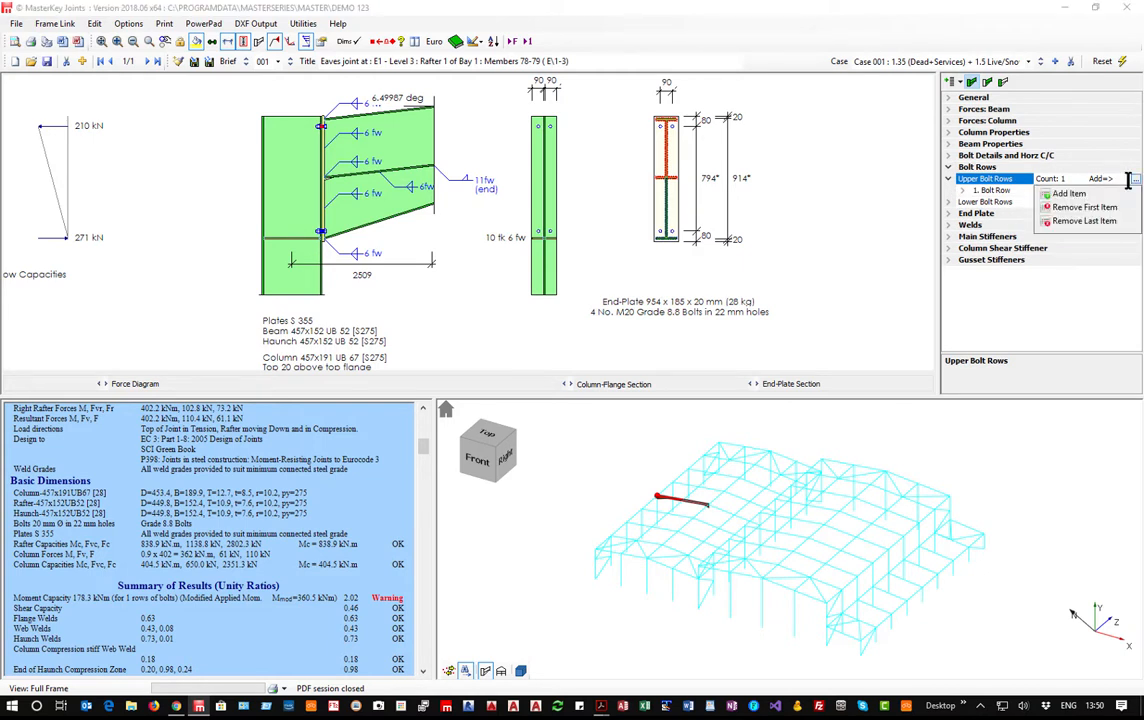
click(1103, 195)
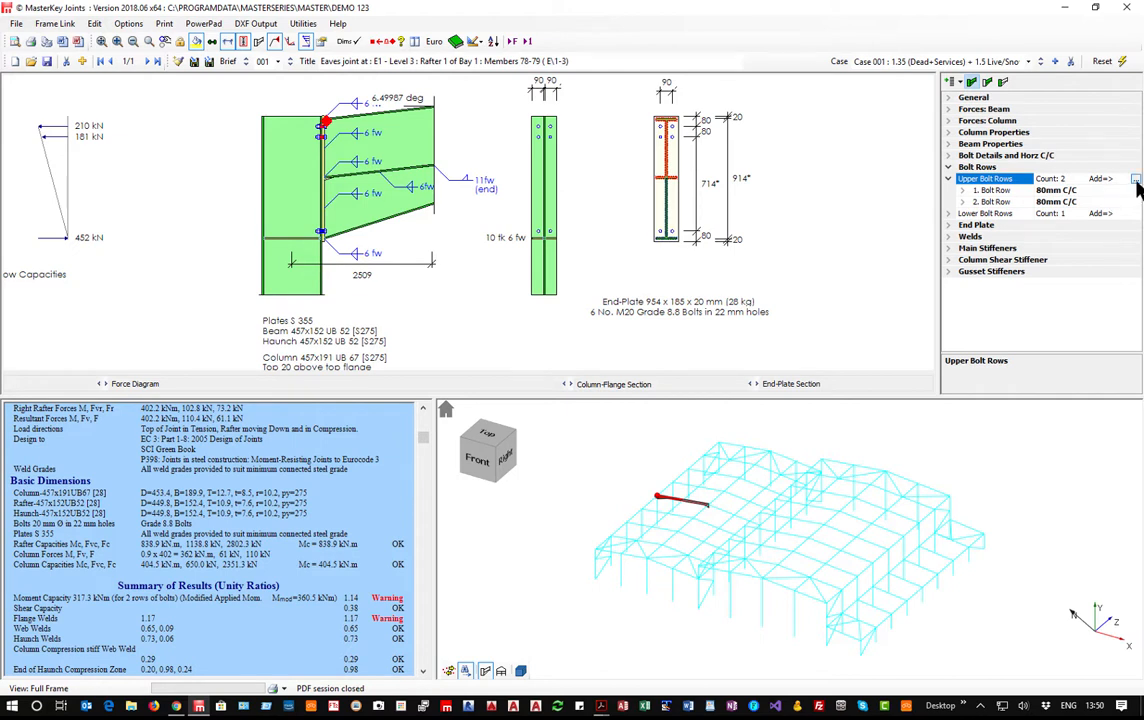
click(1136, 181)
click(1097, 194)
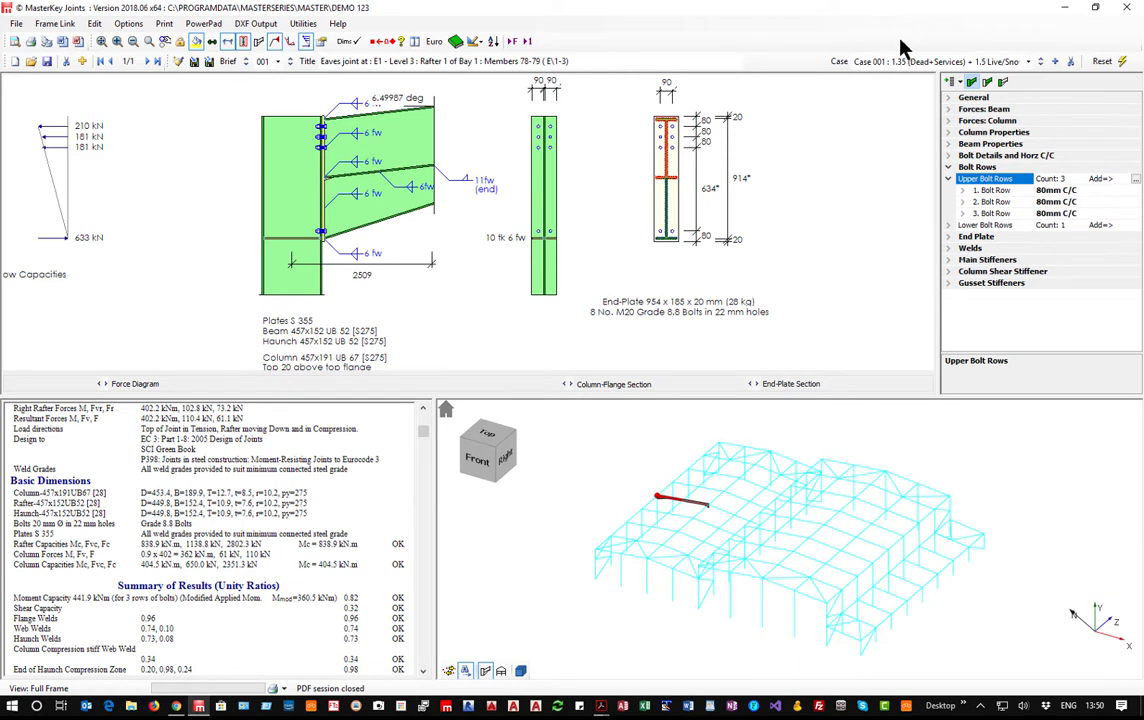
Check the eaves joint results through load cases 006 and 008, and jump to load case 015.
drag(421, 432, 420, 397)
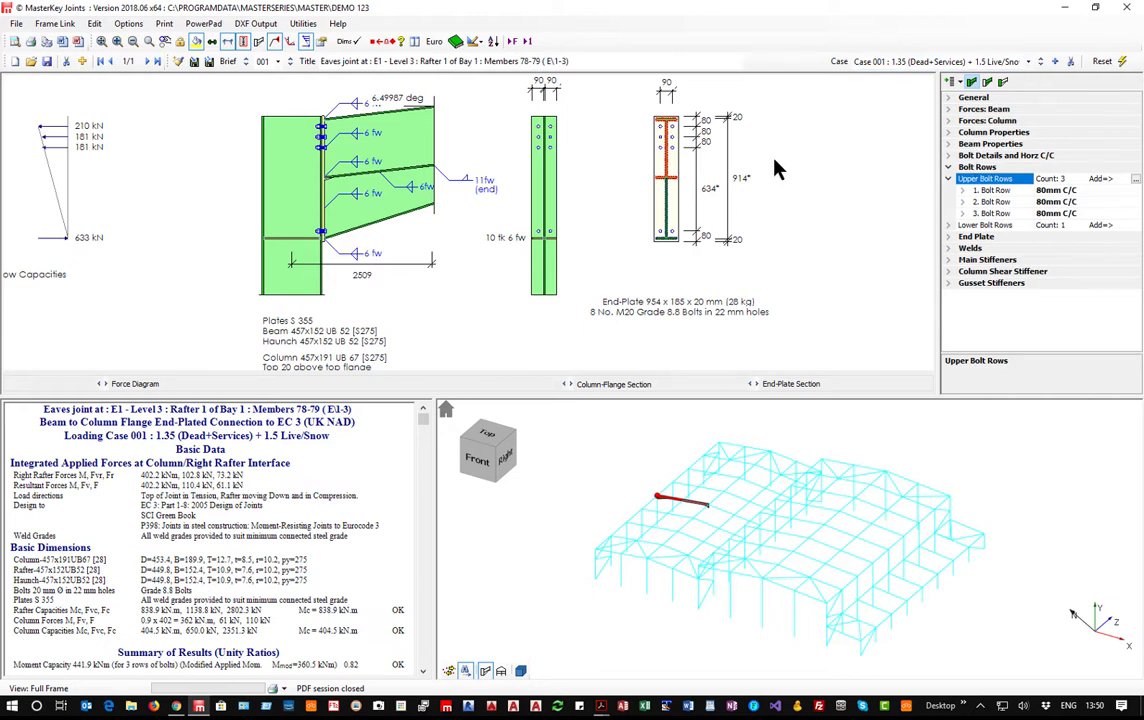
click(1040, 62)
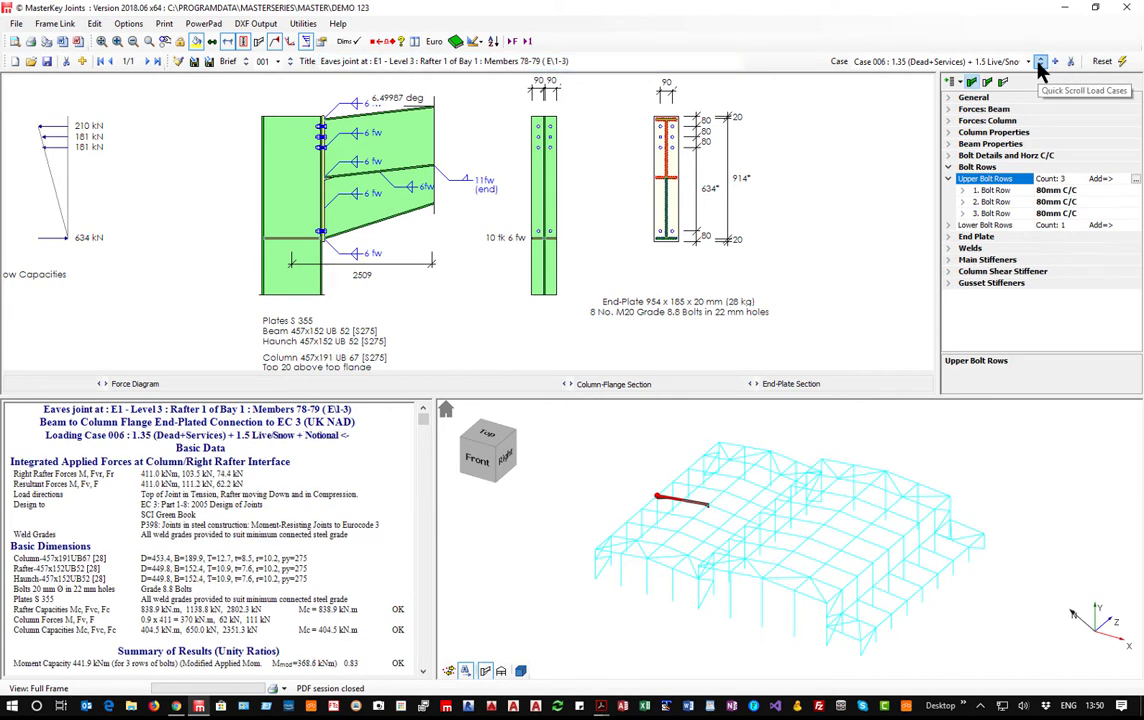
click(1040, 62)
click(1040, 62)
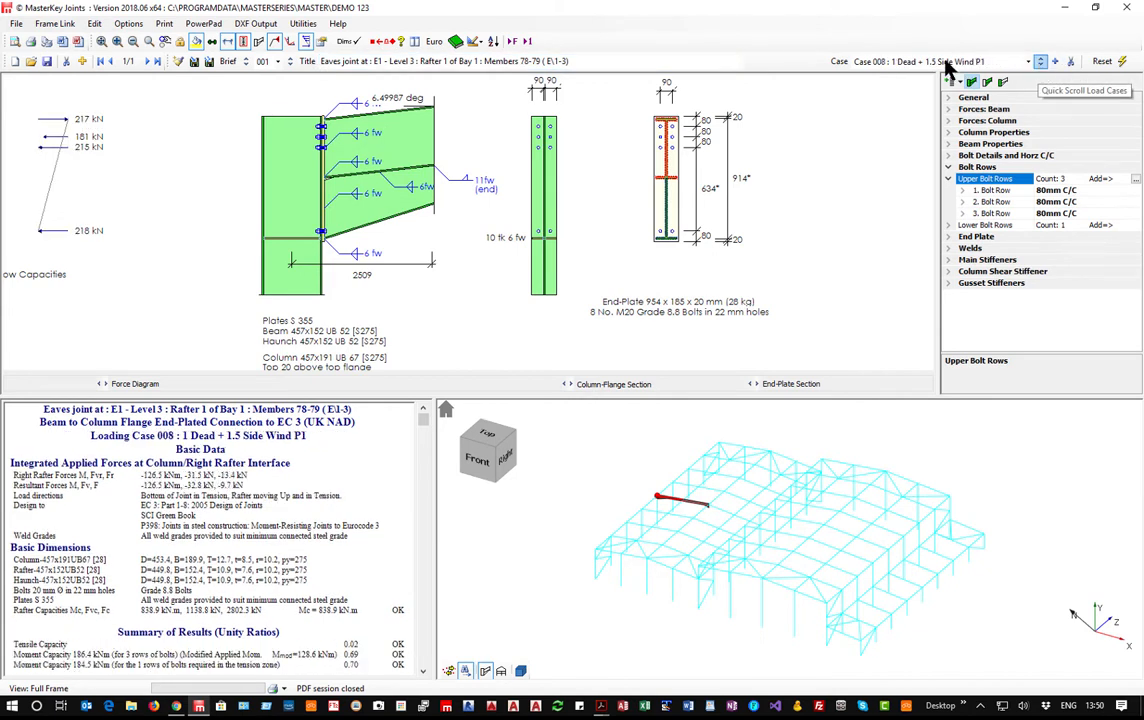
click(527, 41)
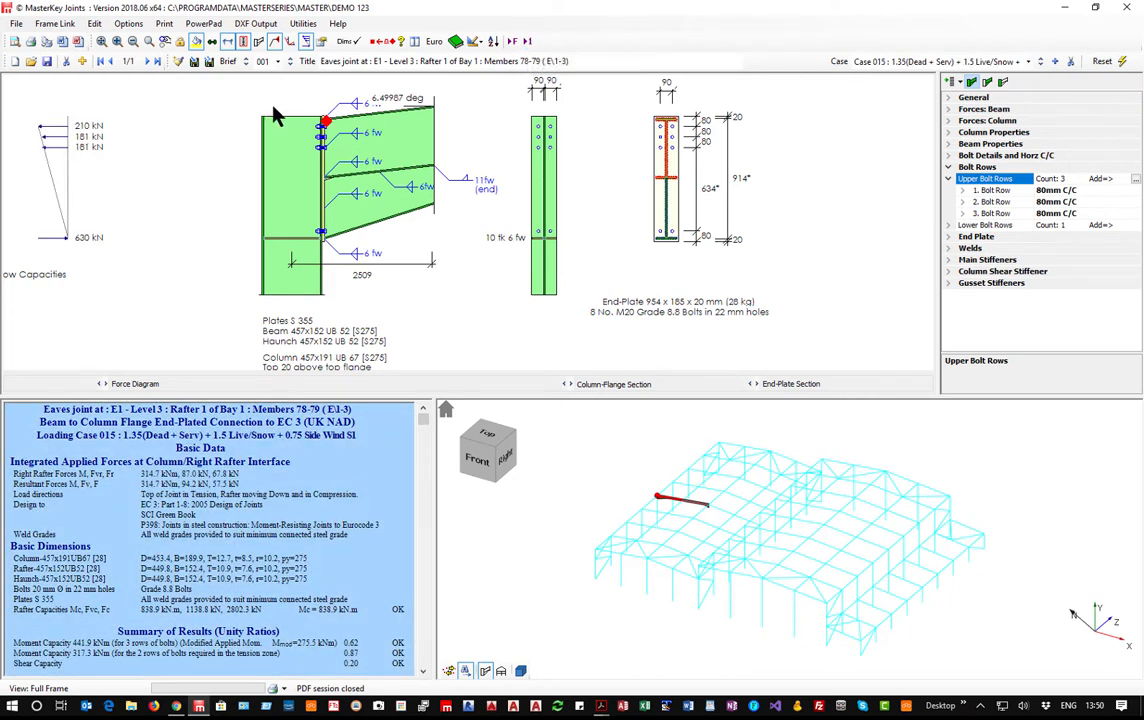
Set the top flange welds of the eaves joint to an 8 mm leg.
drag(423, 423, 416, 365)
scroll(324, 122, up, 2)
scroll(324, 118, down, 2)
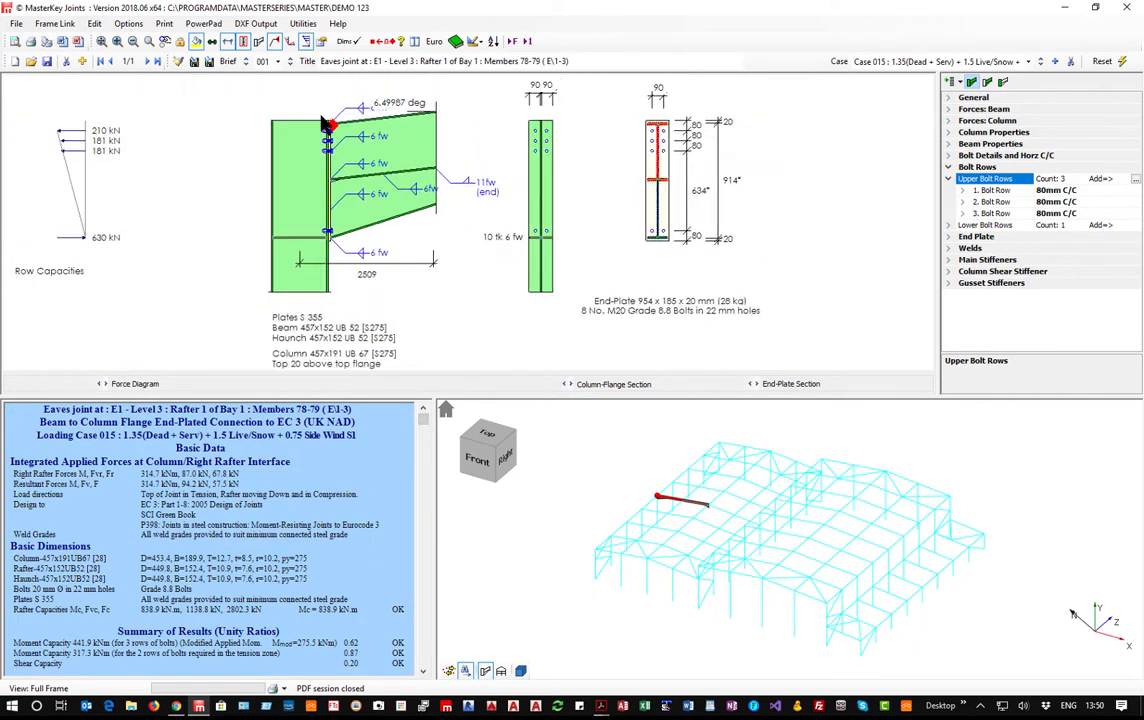
scroll(326, 105, up, 2)
scroll(320, 98, down, 2)
mouse_move(315, 113)
middle_down()
mouse_move(398, 340)
mouse_move(425, 279)
middle_up()
scroll(425, 288, up, 2)
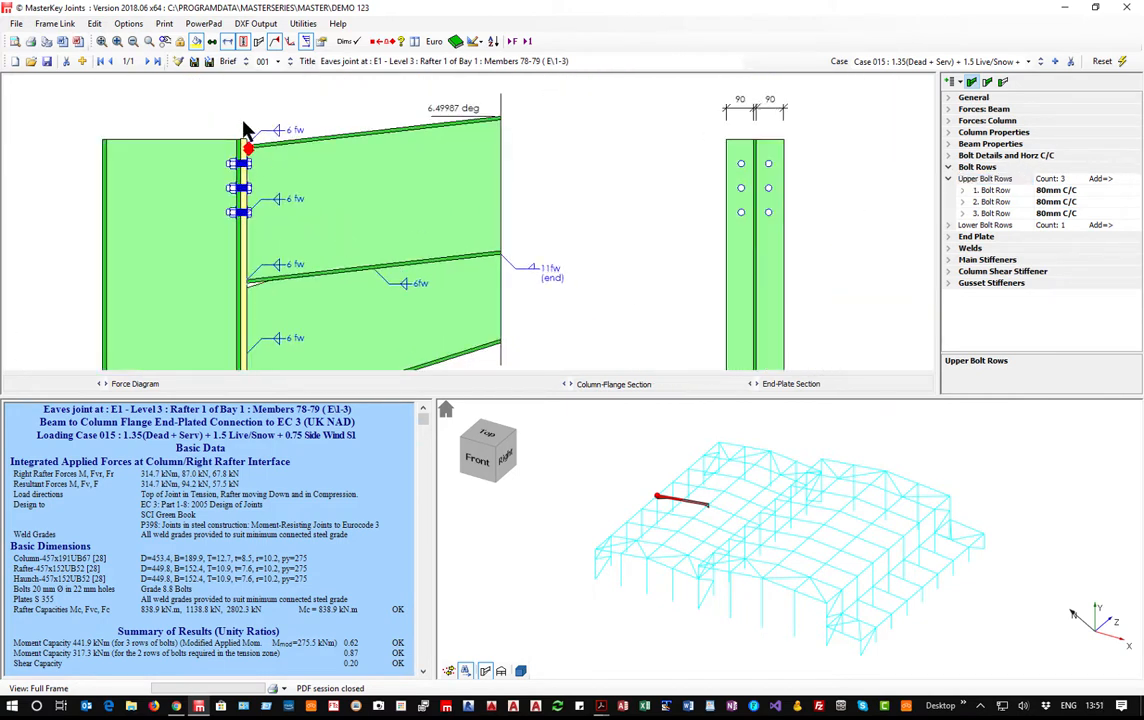
click(968, 248)
click(952, 190)
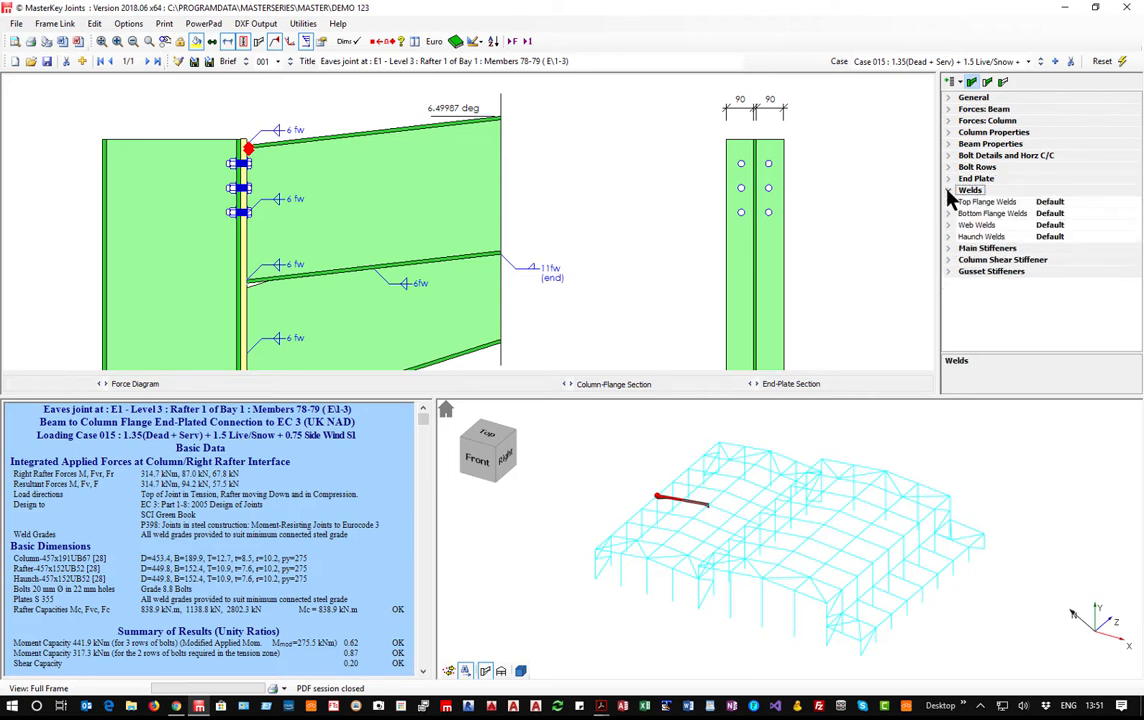
click(985, 204)
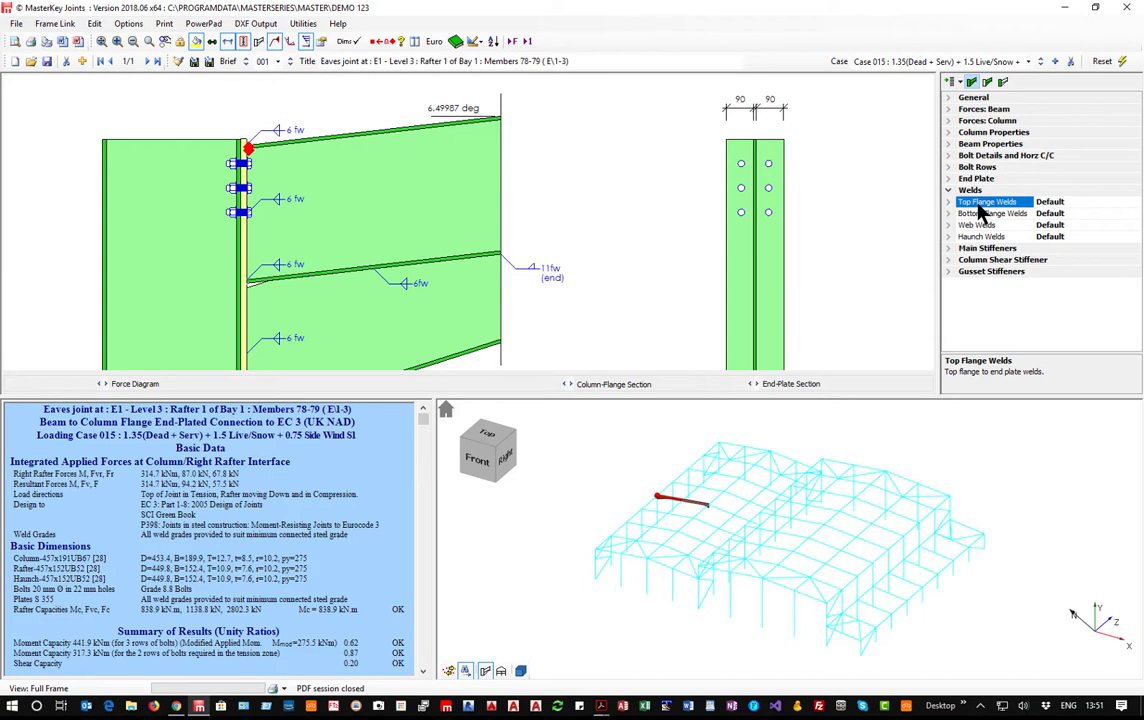
text(8)
key(Return)
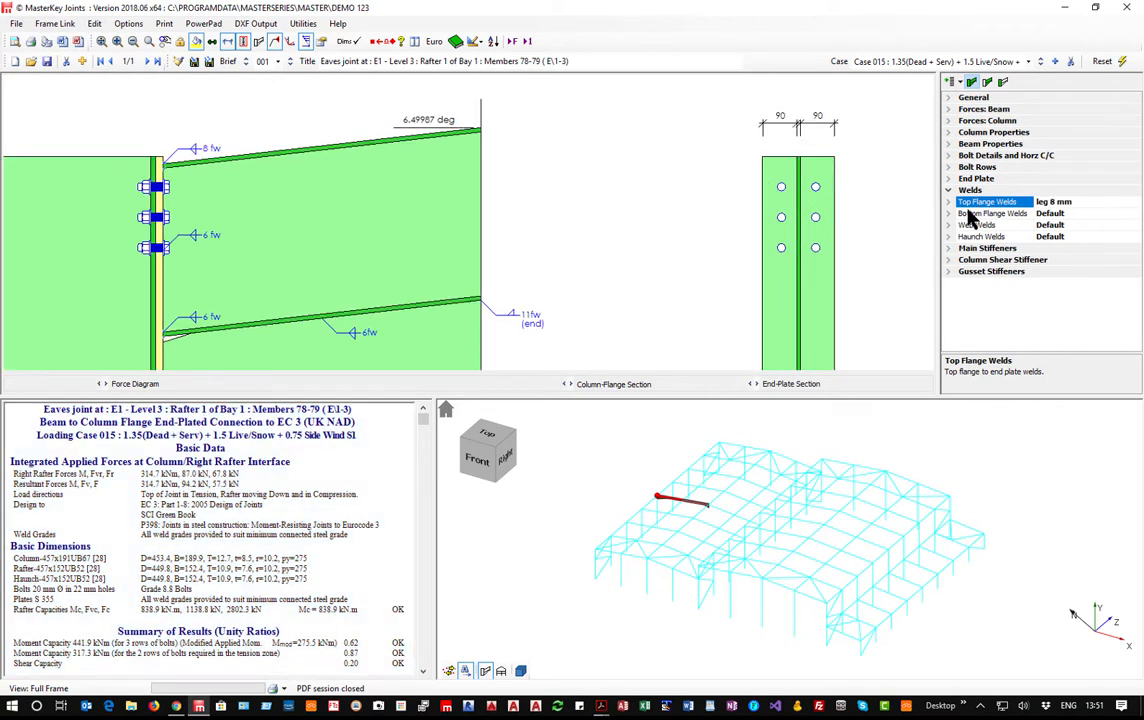
Check the eaves joint's remaining load cases for failures and review the whole joint drawing.
click(527, 42)
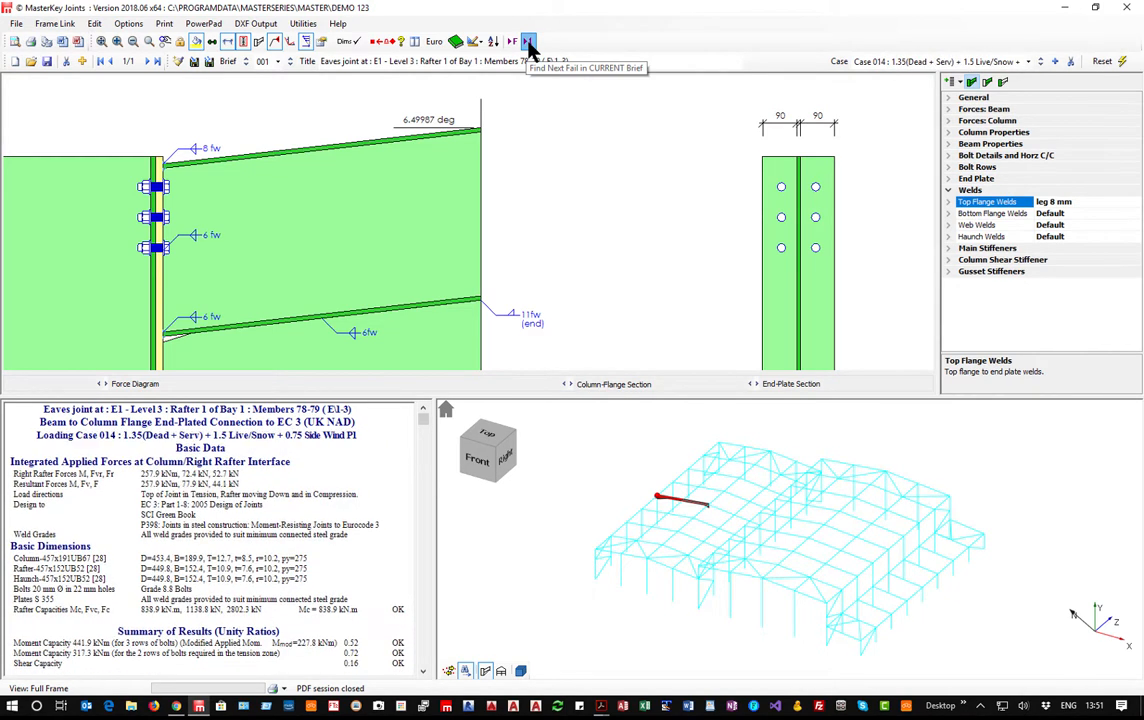
click(572, 389)
scroll(340, 258, down, 2)
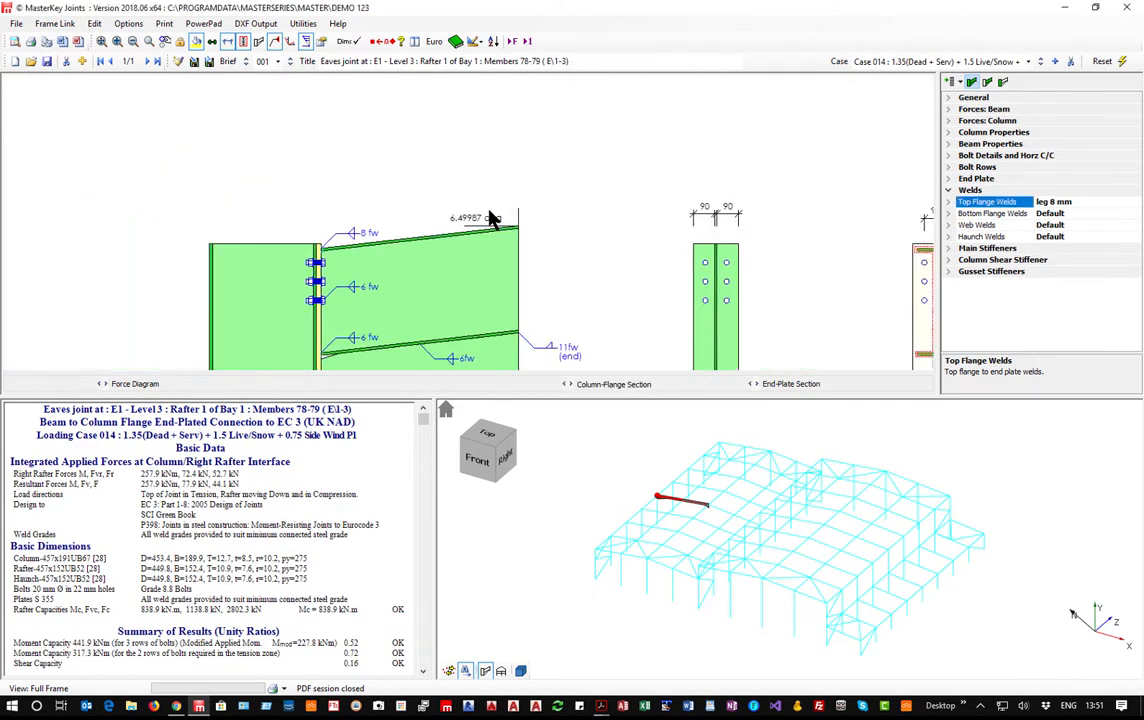
middle_drag(485, 115, 484, 118)
middle_drag(484, 118, 484, 147)
click(307, 236)
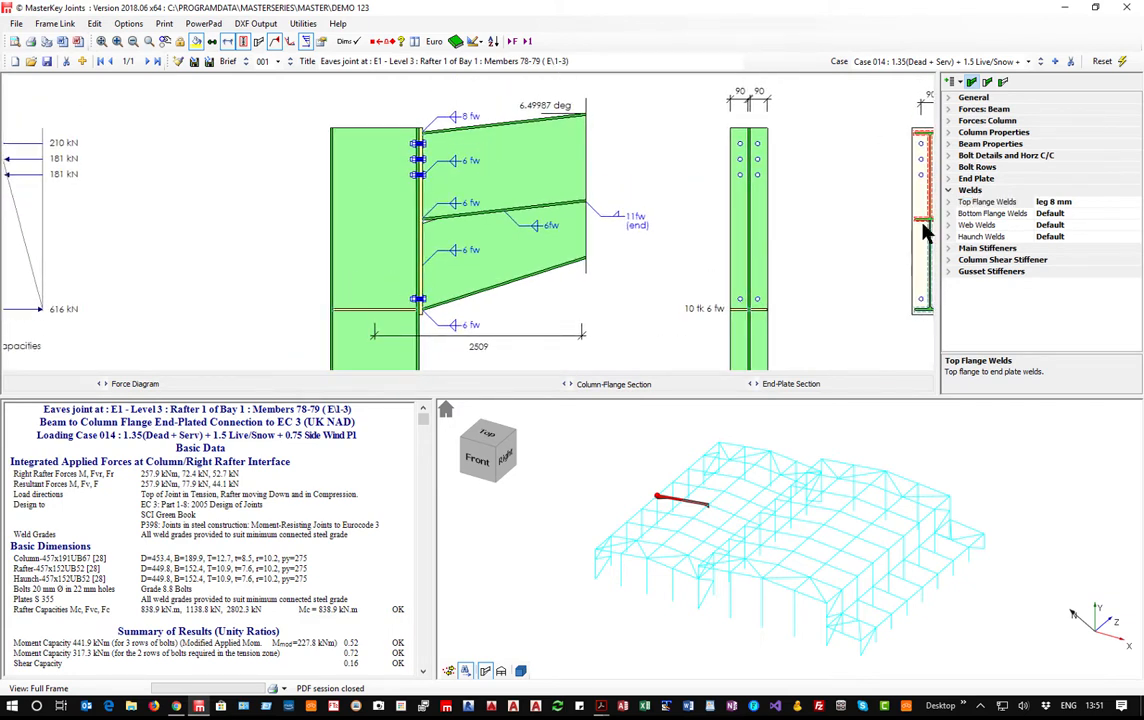
Add a second lower bolt row at 80 mm centres to the eaves joint.
click(948, 167)
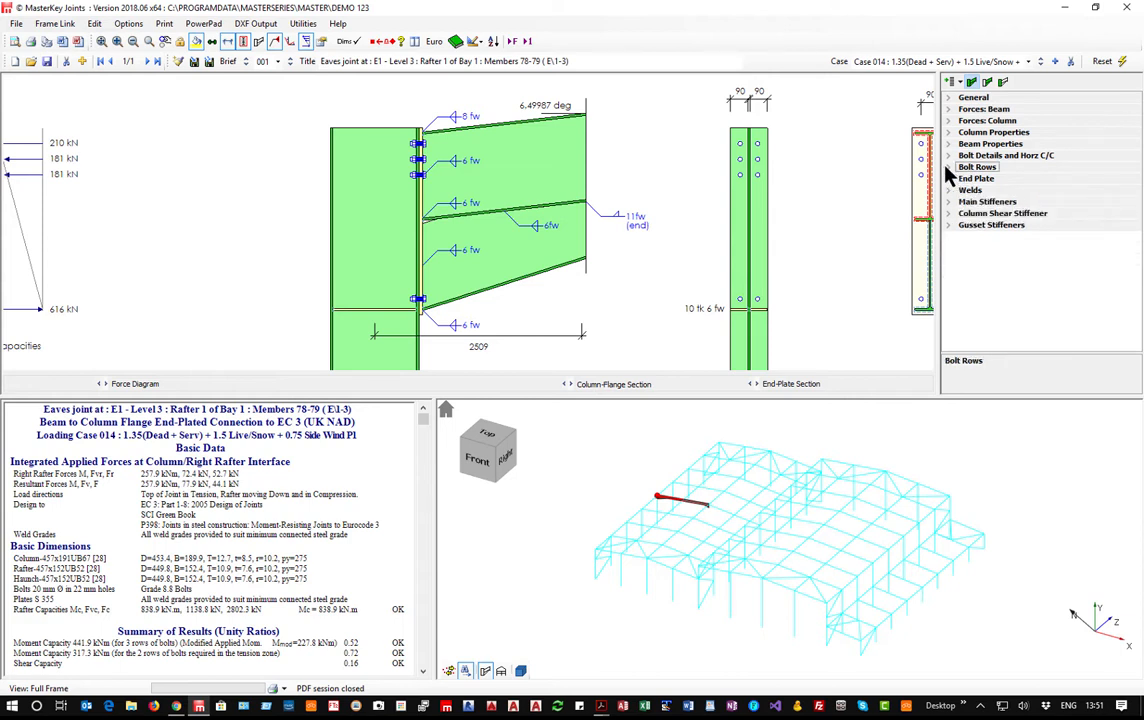
click(950, 169)
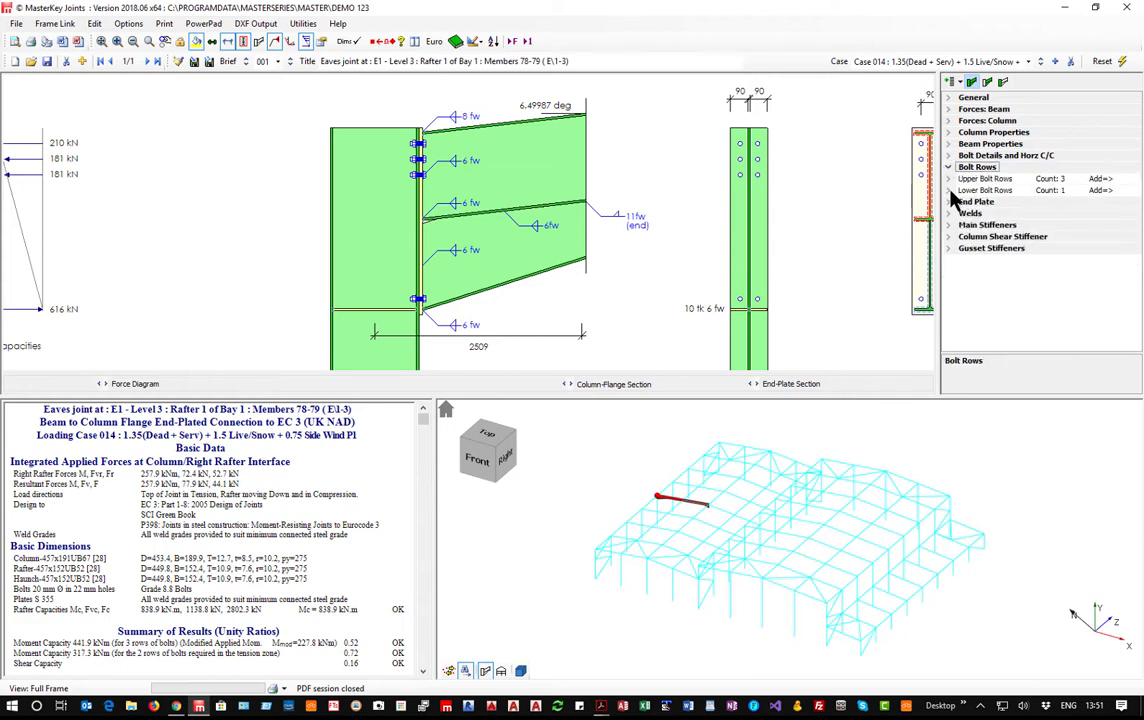
double_click(995, 190)
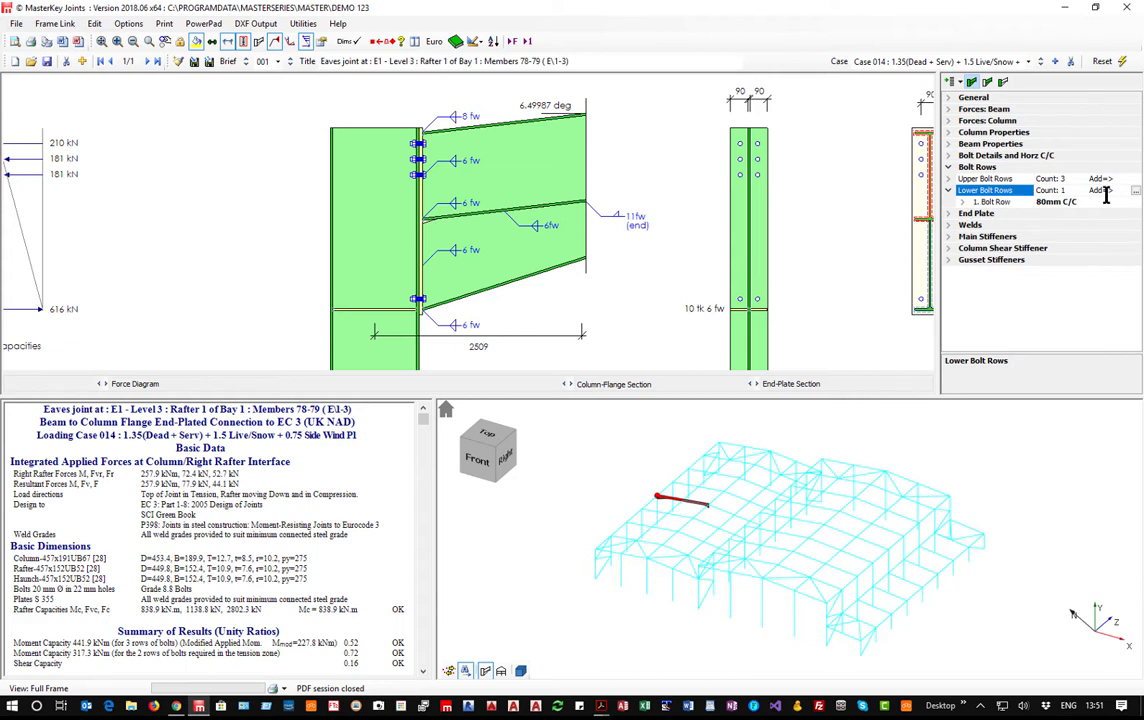
click(1136, 191)
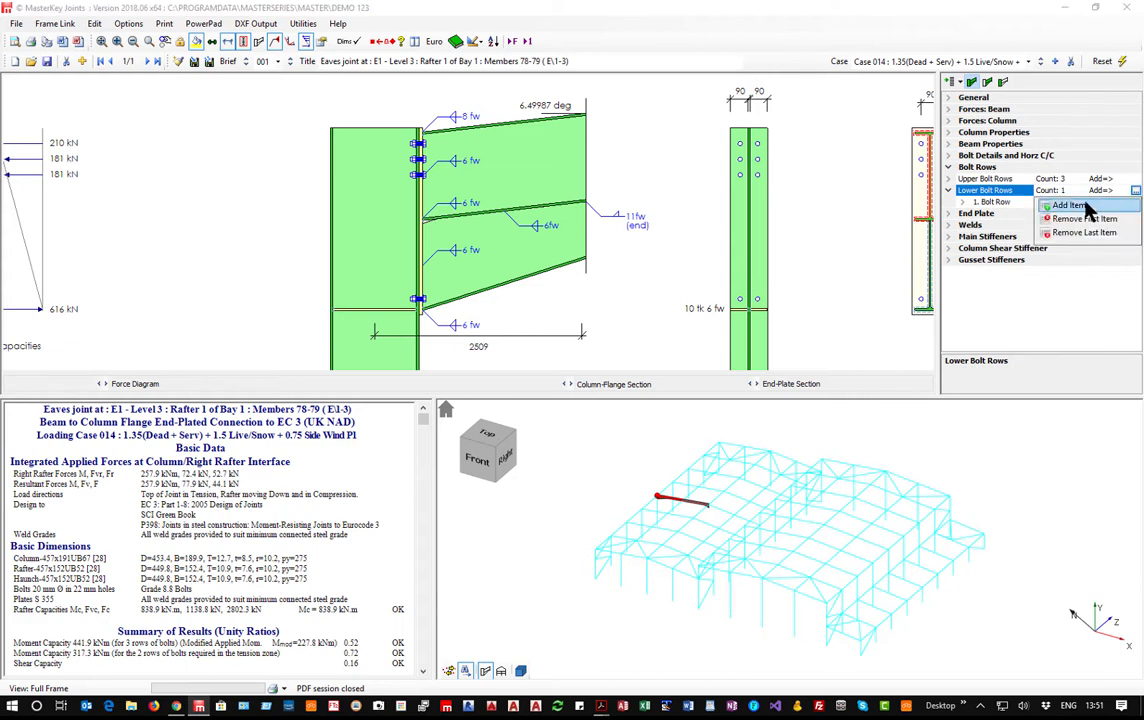
click(975, 184)
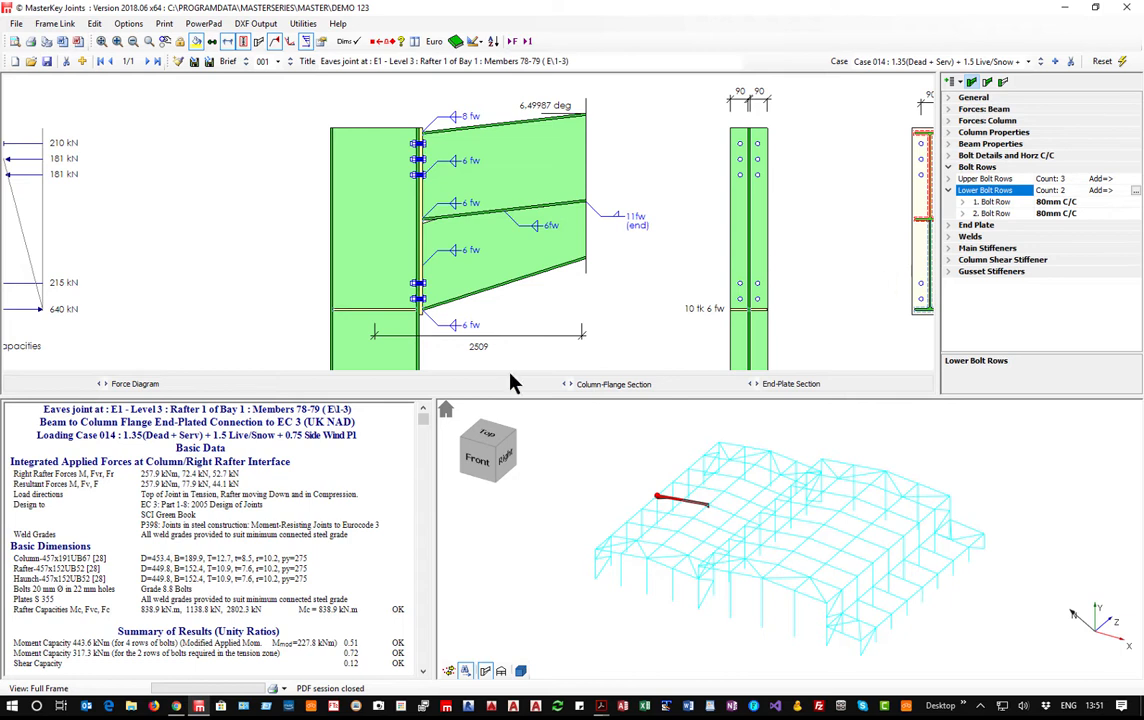
Add a frame-linked beam-to-beam end-plate (apex) moment connection at E3, for rafter 2 of Bay 1.
click(82, 60)
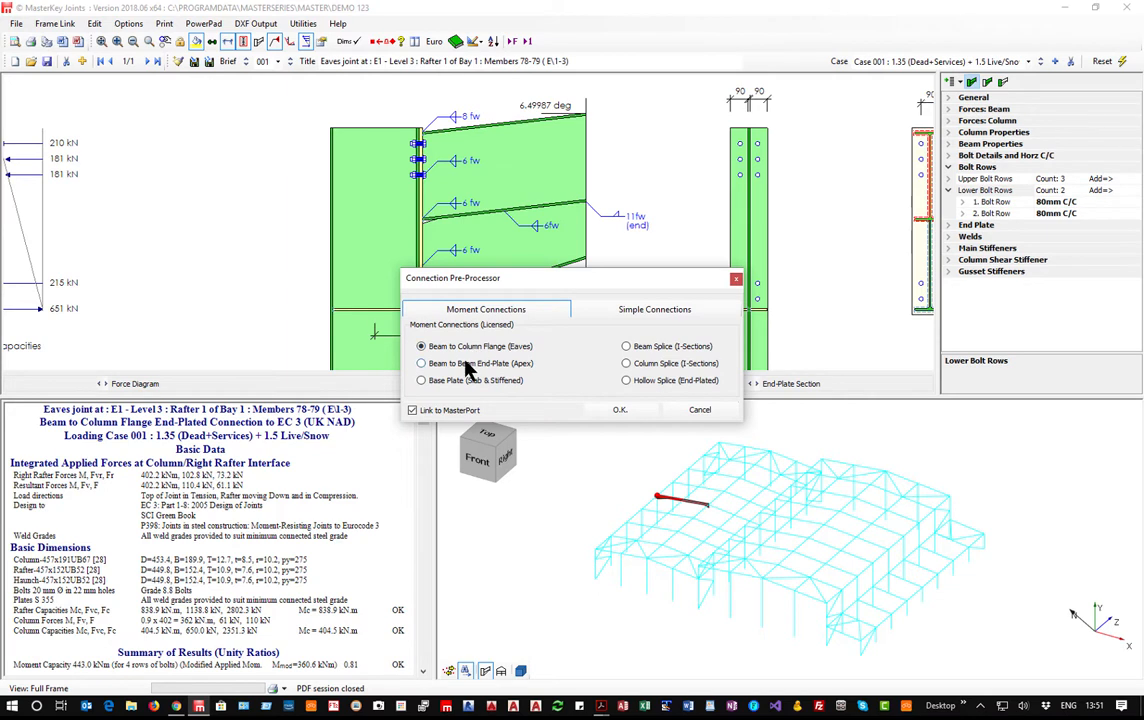
click(466, 366)
click(626, 411)
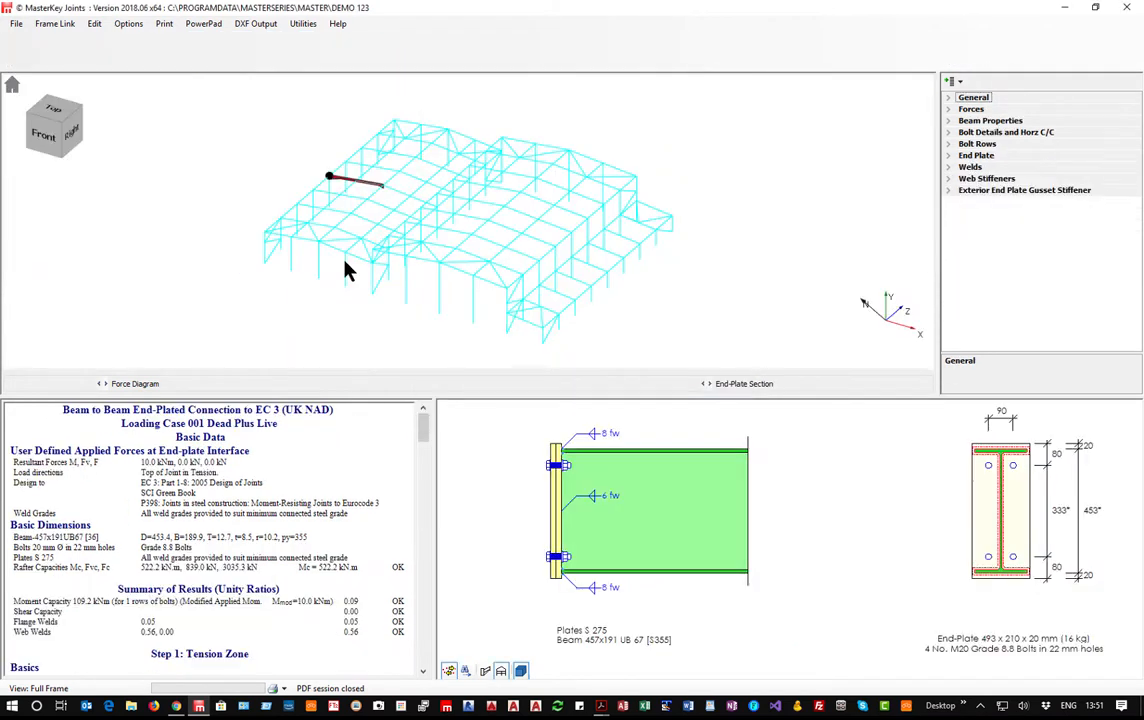
click(388, 185)
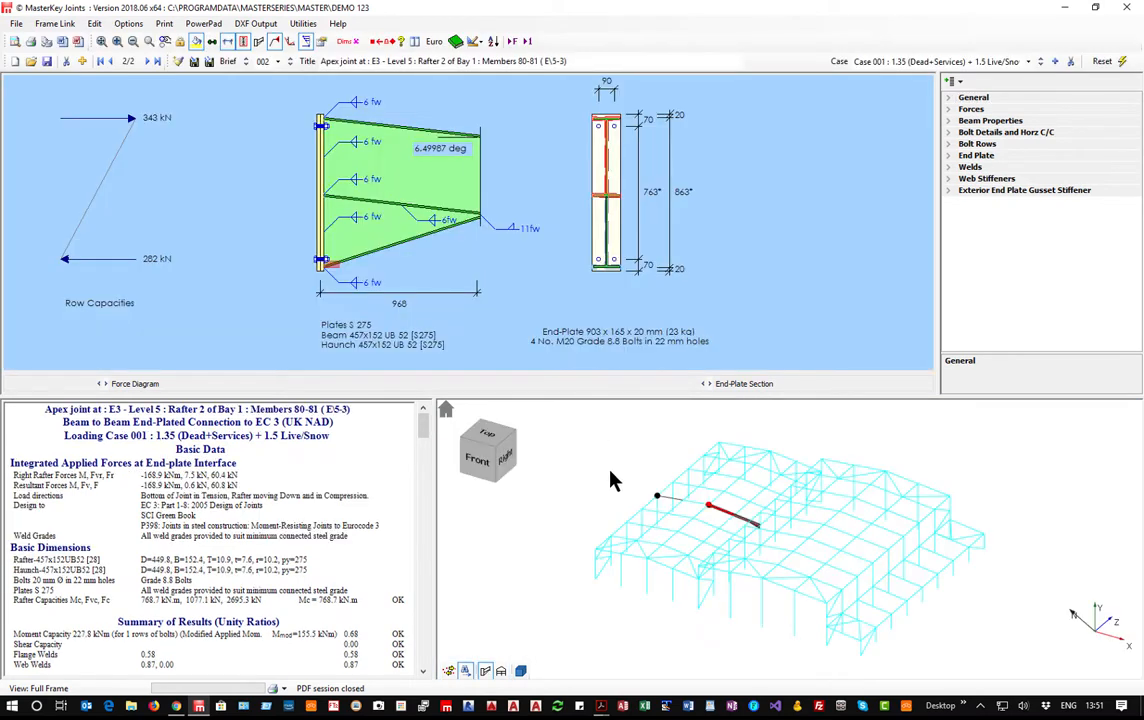
Set the apex joint's bottom bolt row to 100 mm C/C and check its load cases for failures.
click(948, 143)
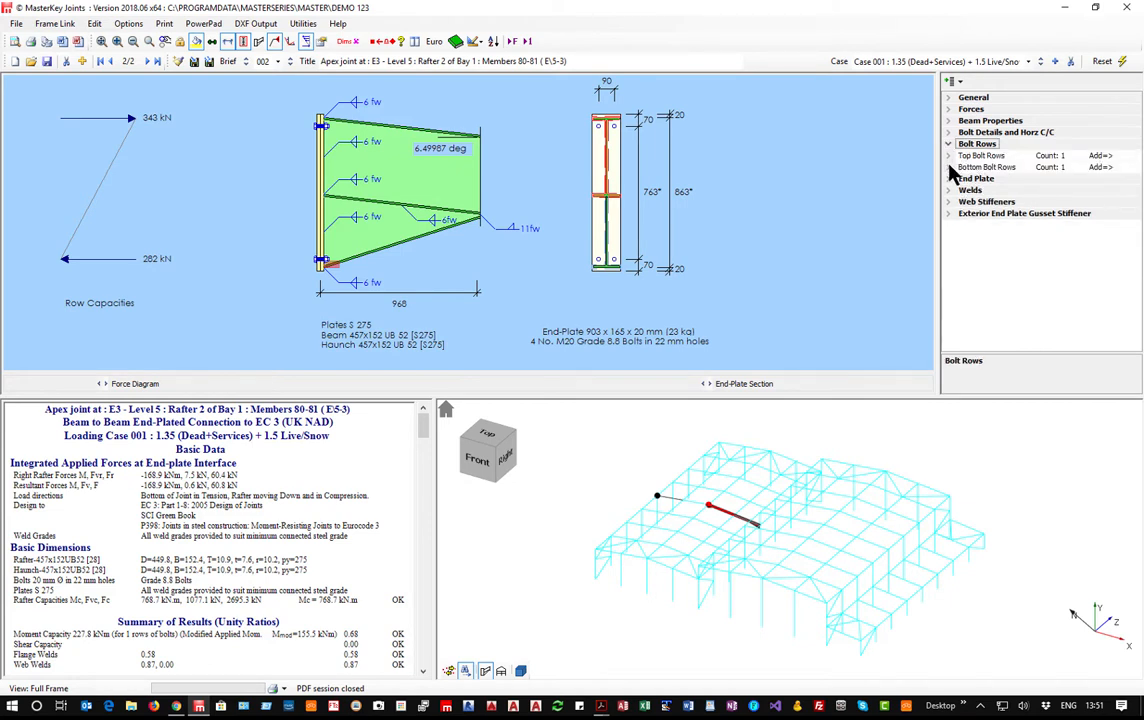
click(950, 167)
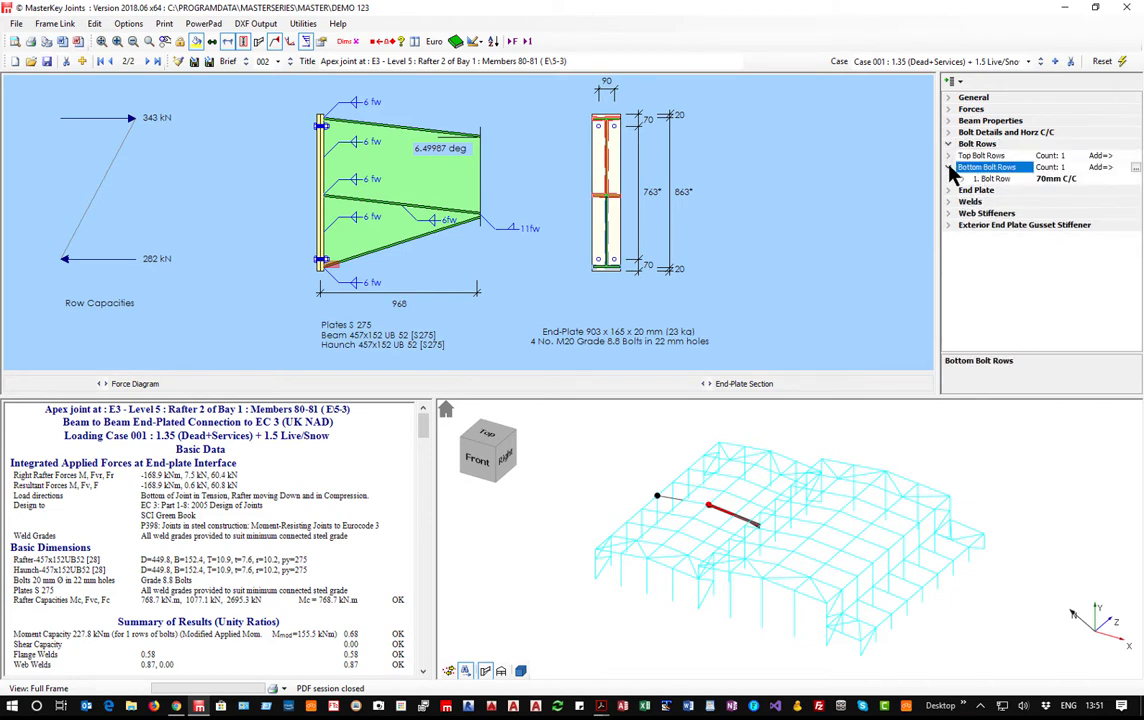
click(1042, 180)
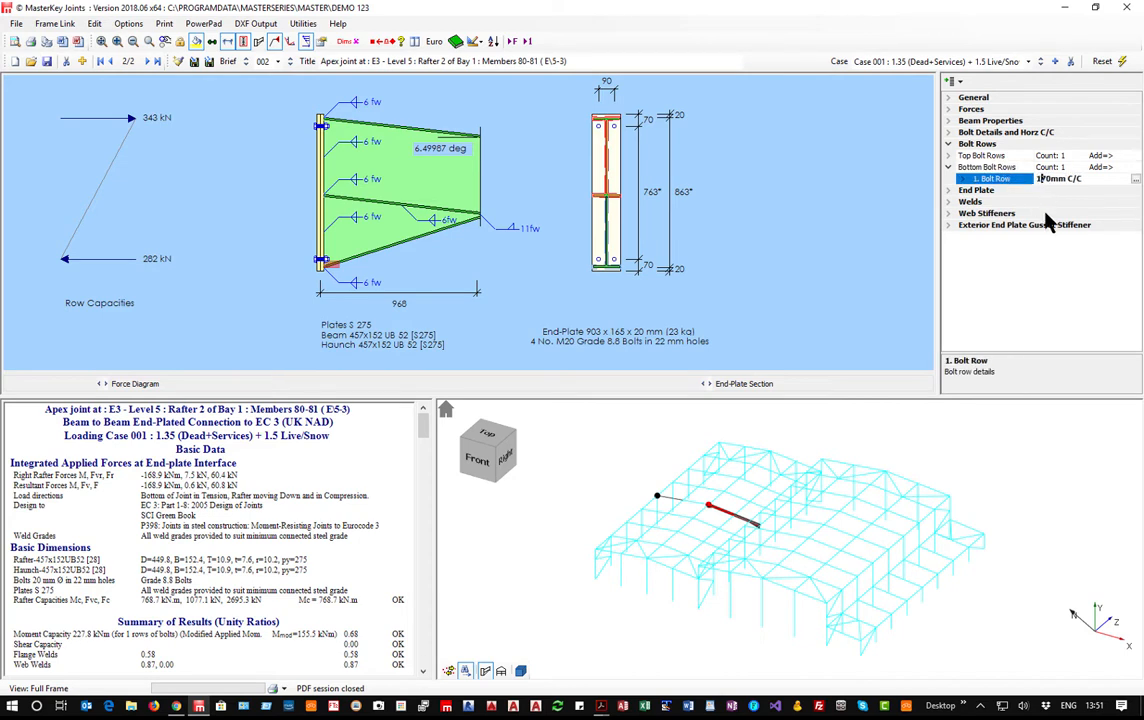
text(10)
key(Return)
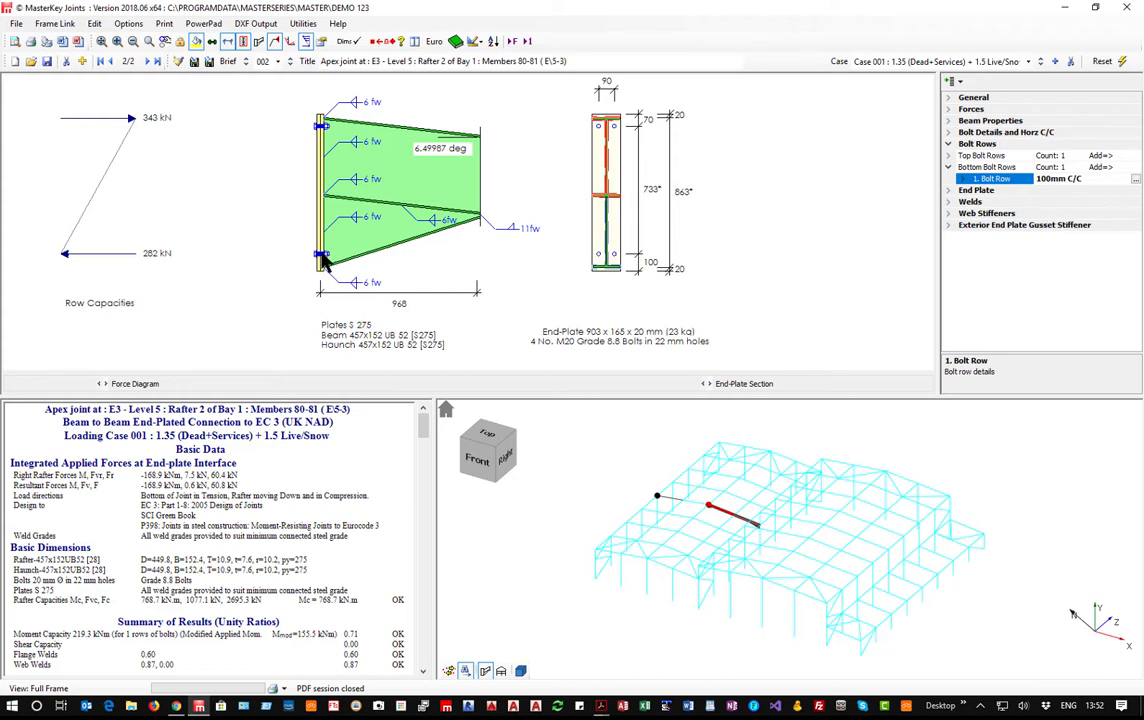
click(388, 260)
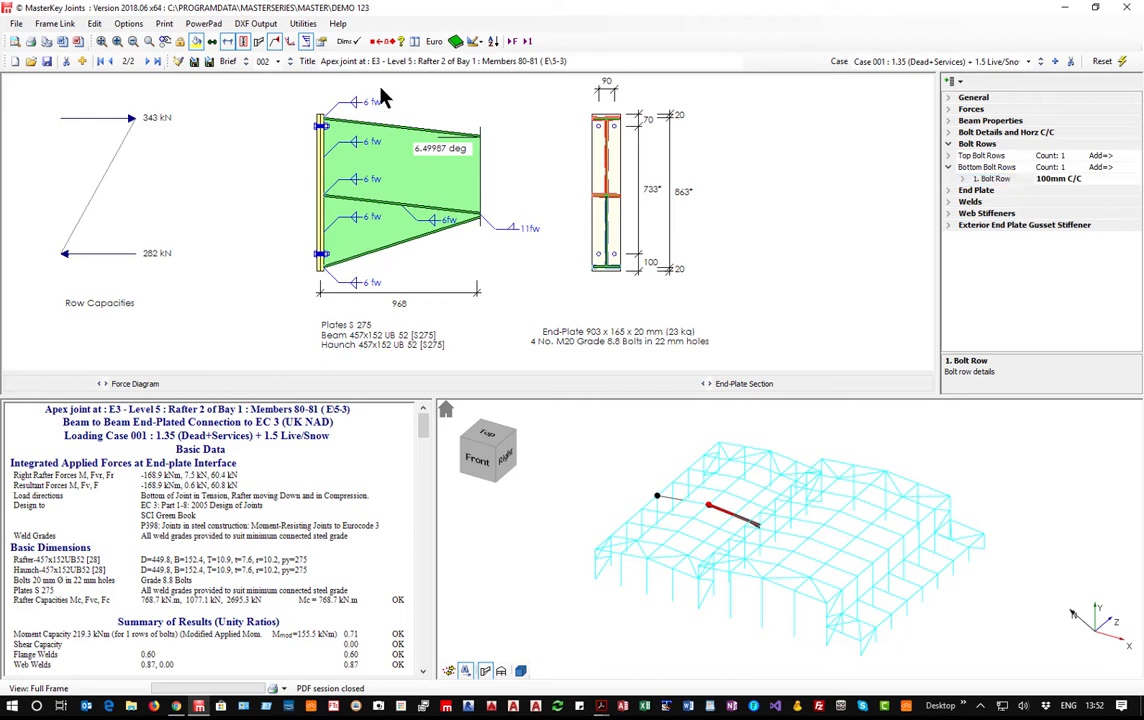
click(528, 43)
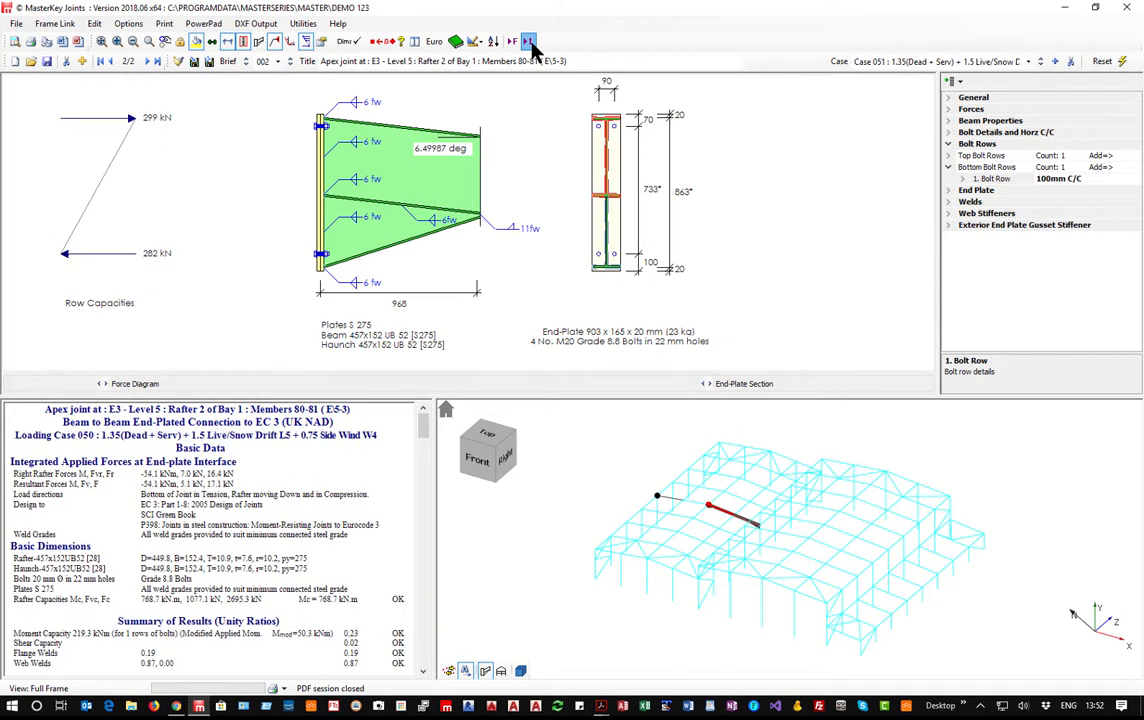
click(685, 302)
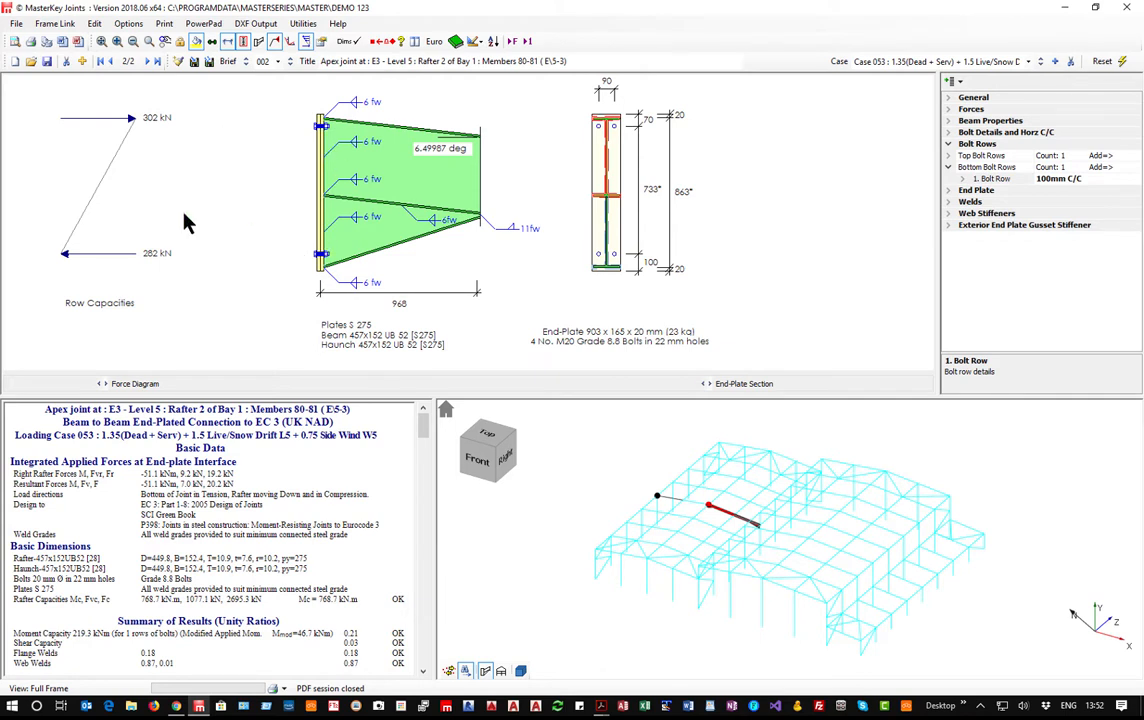
Add a frame-linked slab and stiffened base plate connection at the E1 column base, and check its load cases for failures.
click(100, 62)
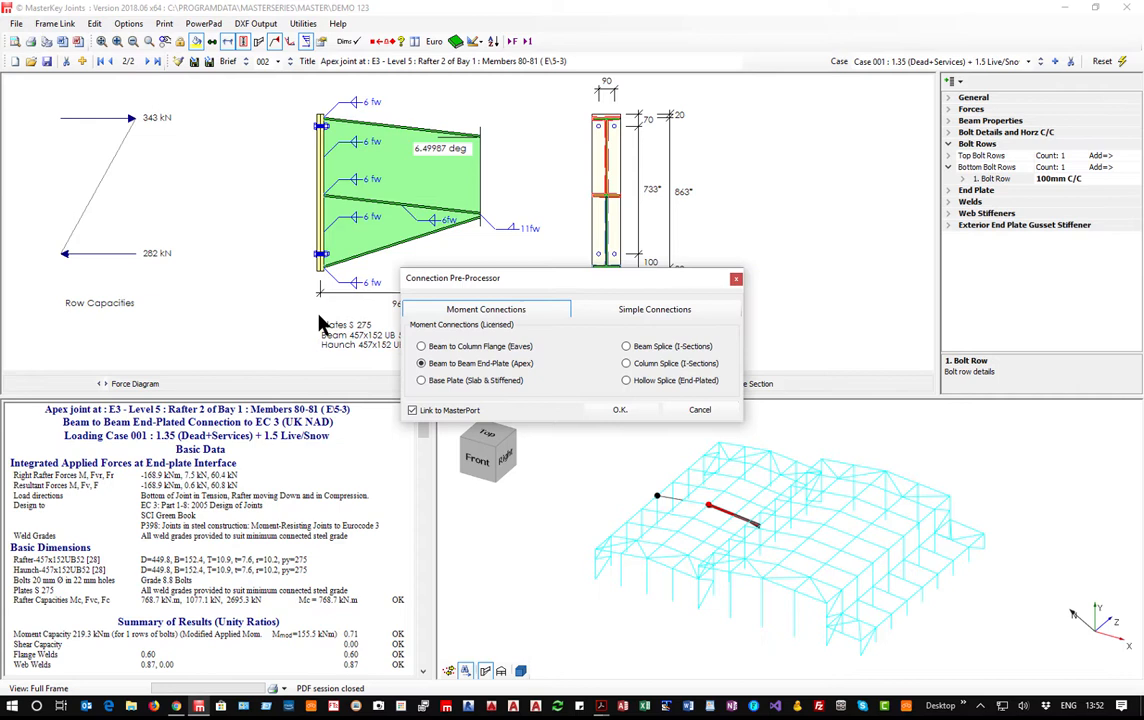
click(421, 380)
click(615, 411)
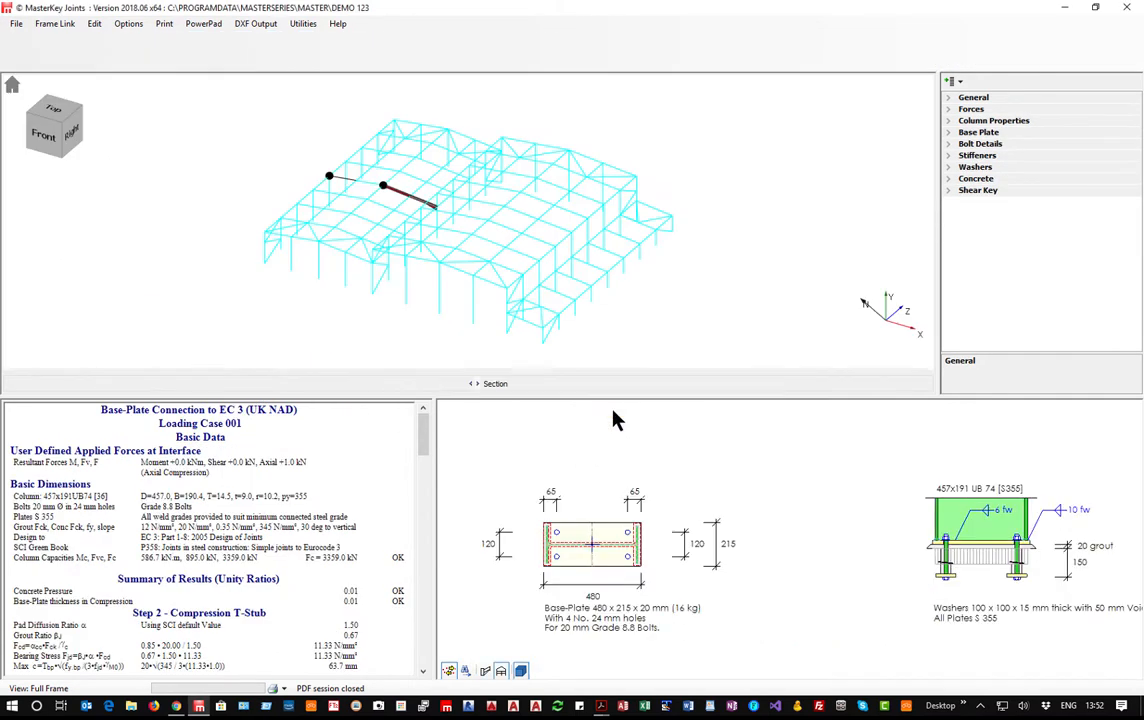
drag(231, 240, 460, 272)
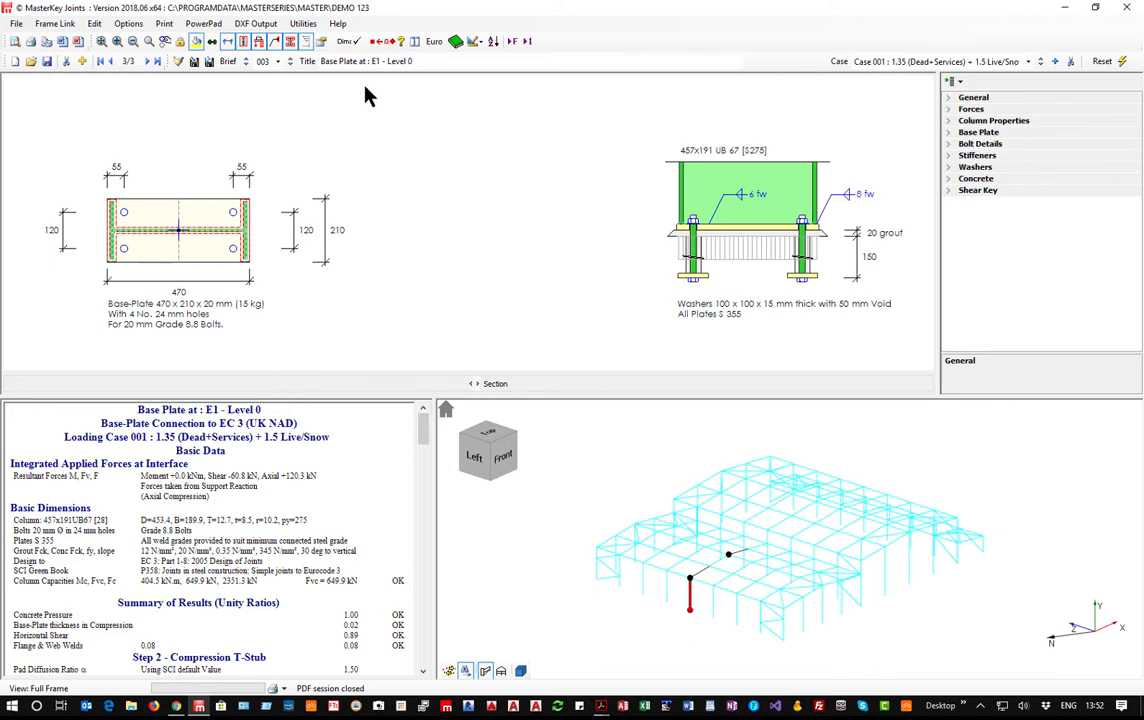
click(528, 42)
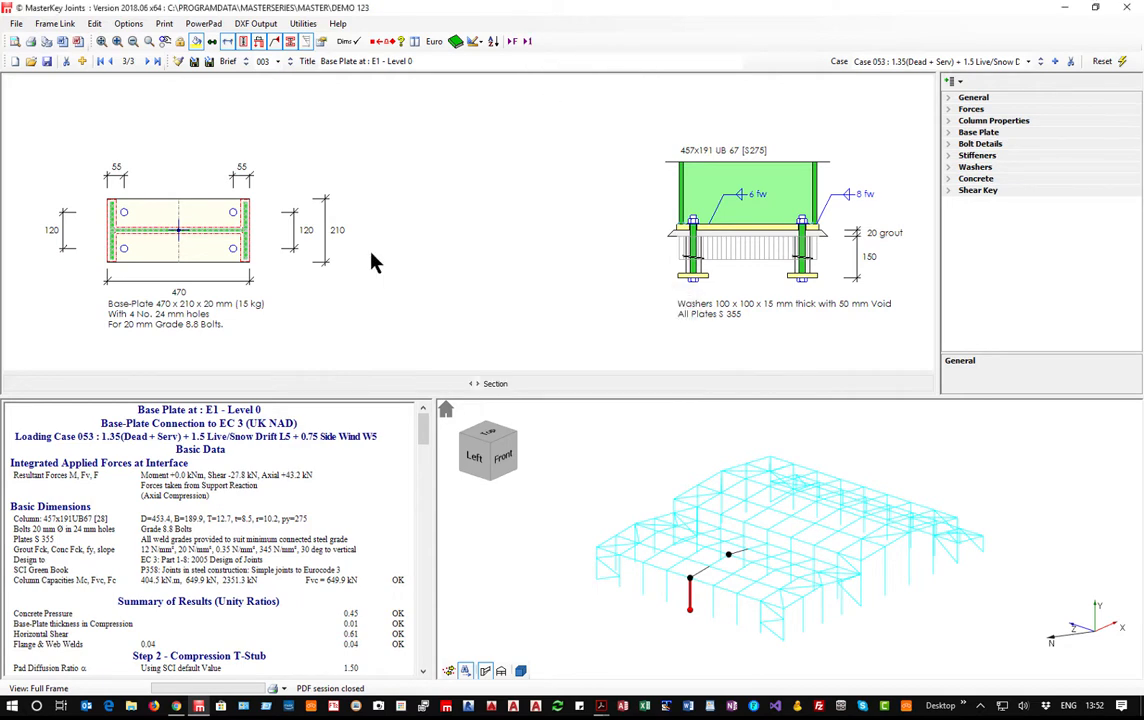
Add a beam-to-column flange eaves connection at E9 for rafter 2 of Bay 2, and auto-design it with 90 mm bolt pitch and 10 mm stiffeners.
middle_drag(644, 544, 424, 520)
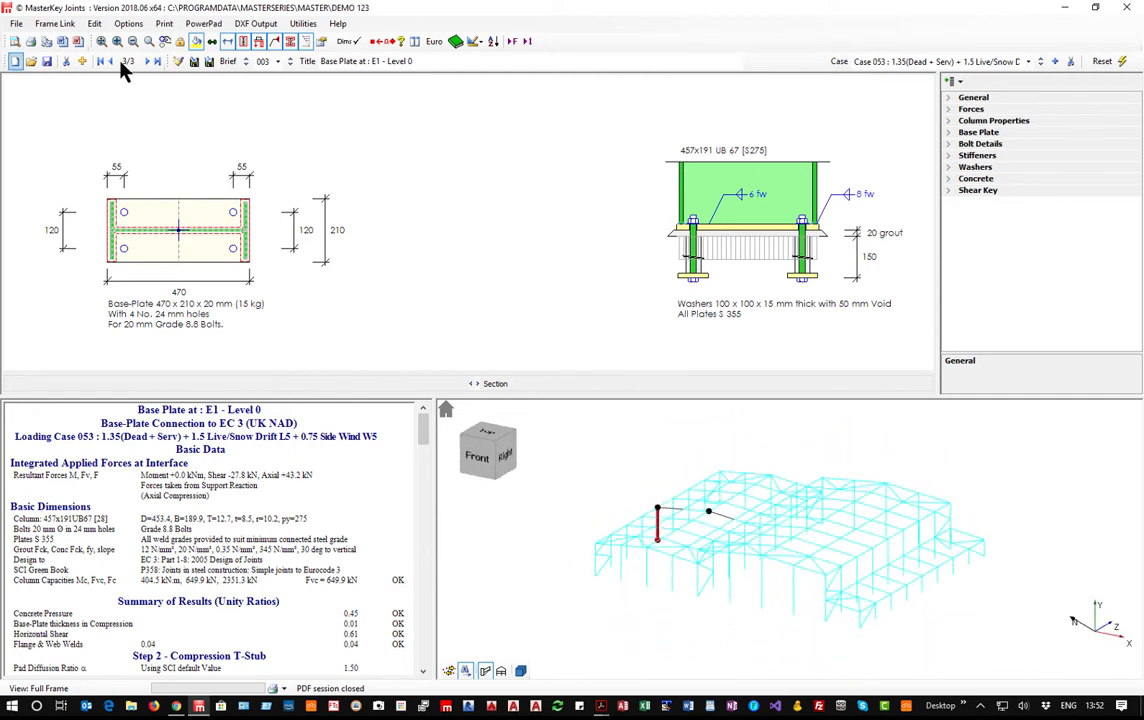
click(84, 62)
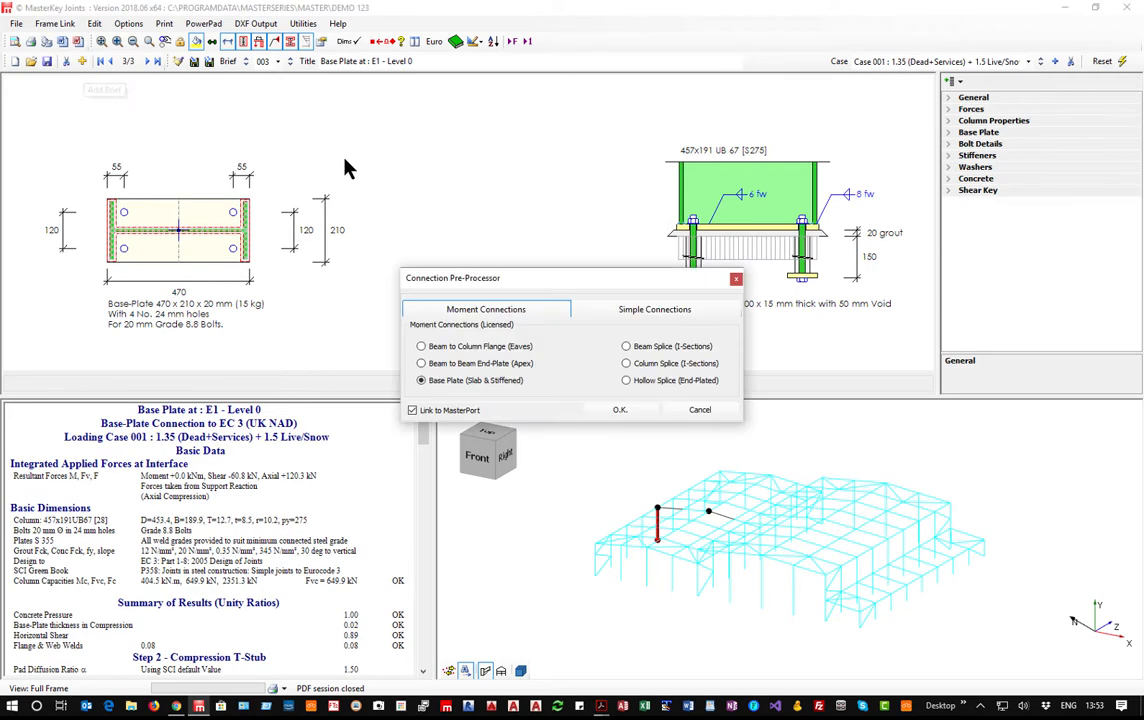
click(458, 347)
click(616, 412)
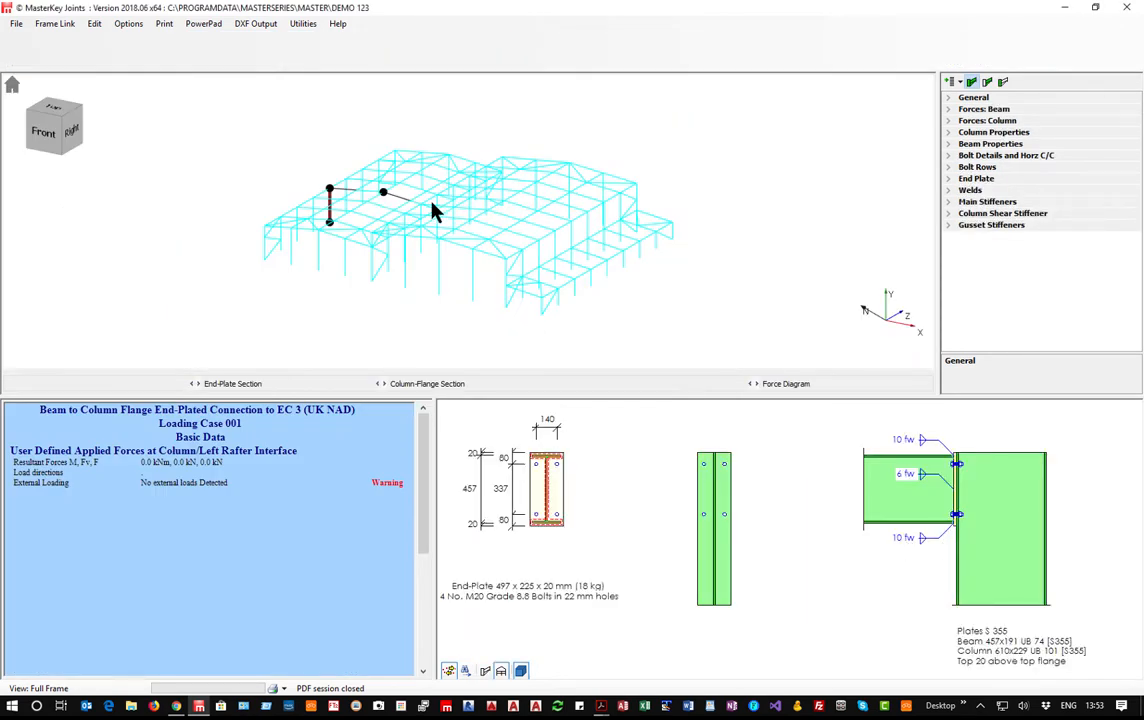
click(562, 226)
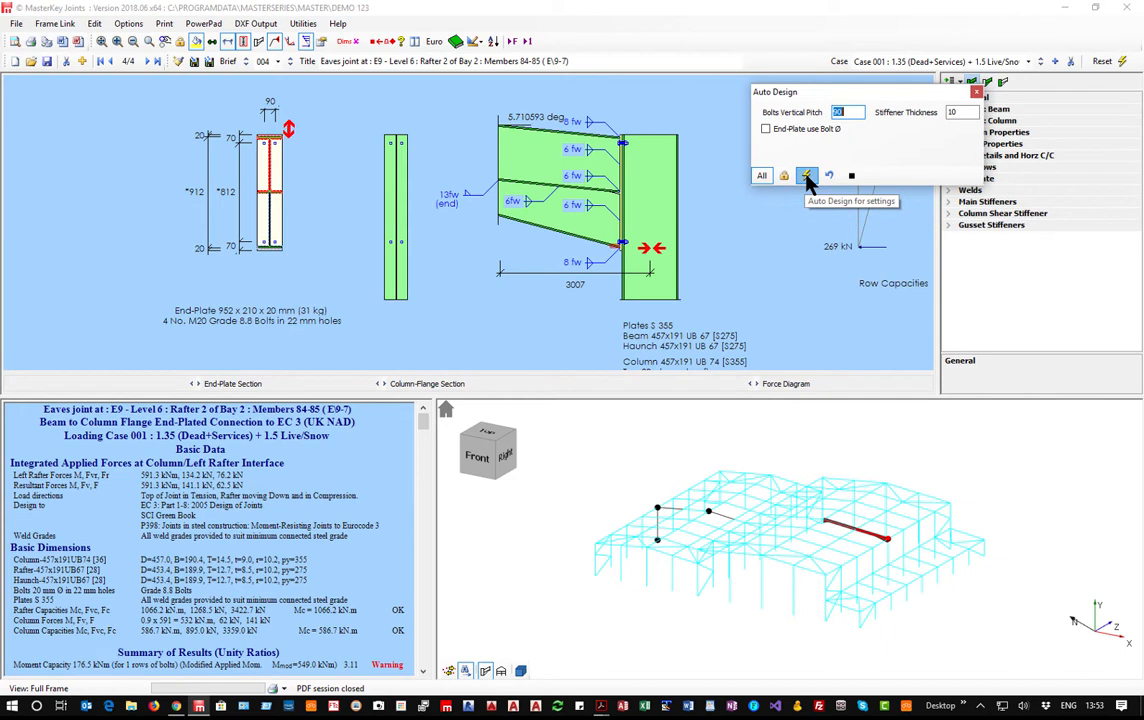
click(807, 177)
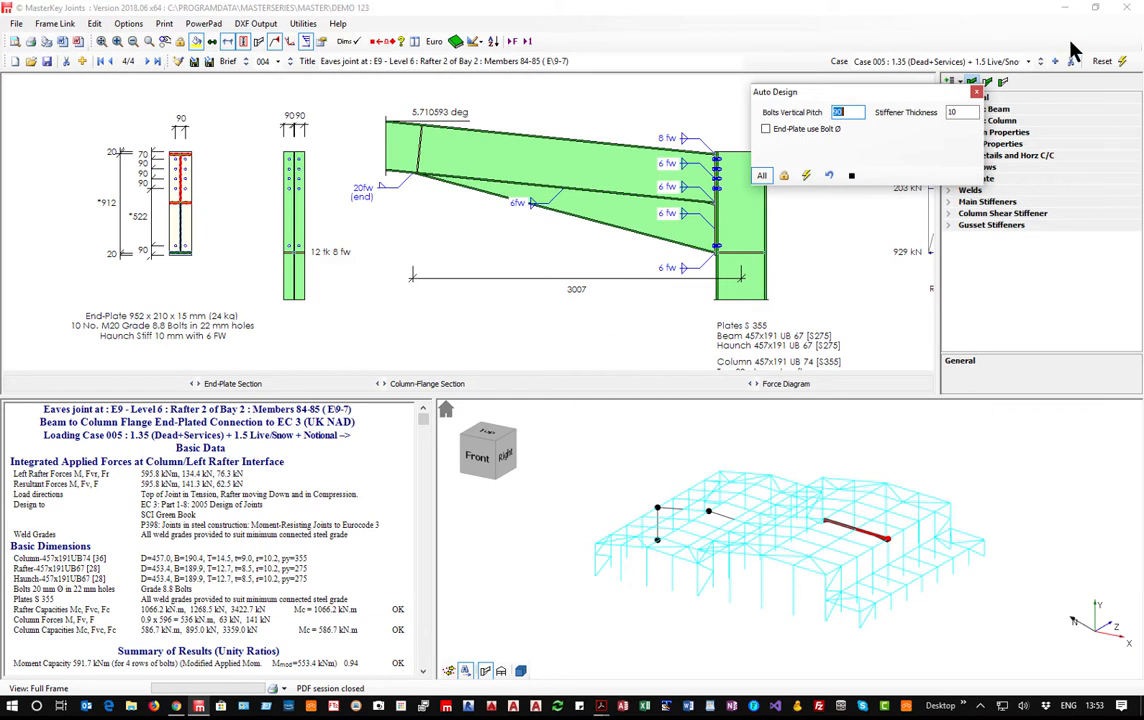
click(977, 93)
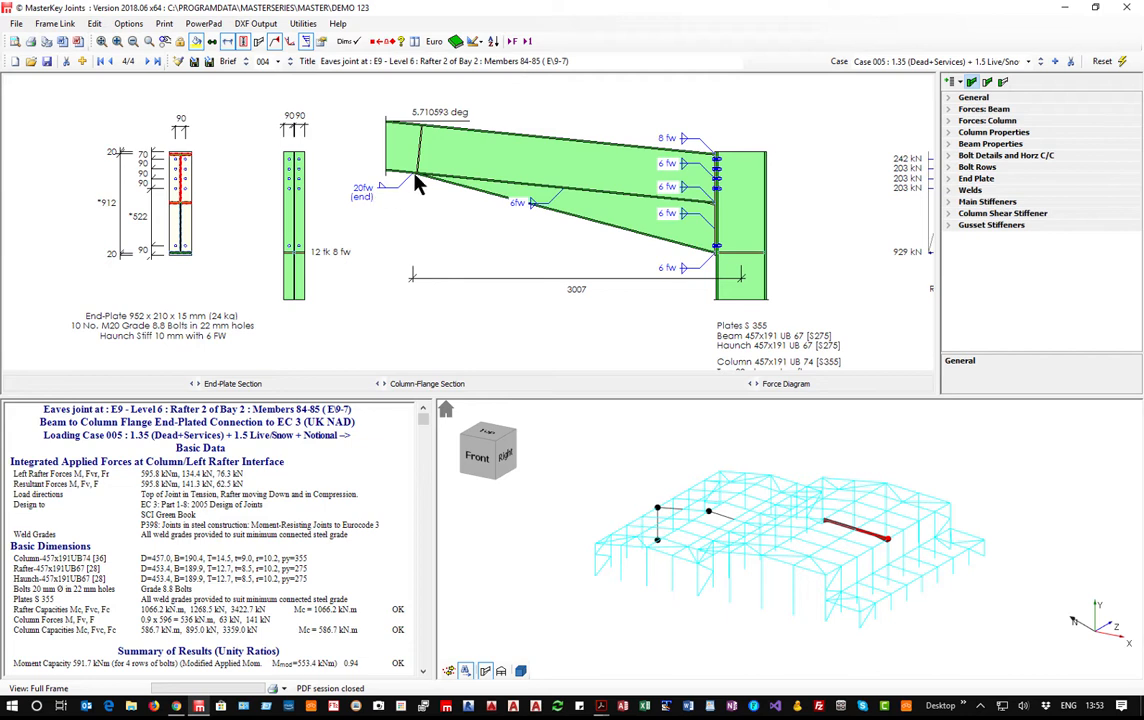
Set the haunch flange end weld of the E9 eaves joint to 8 mm and review the haunch weld calculations.
double_click(950, 191)
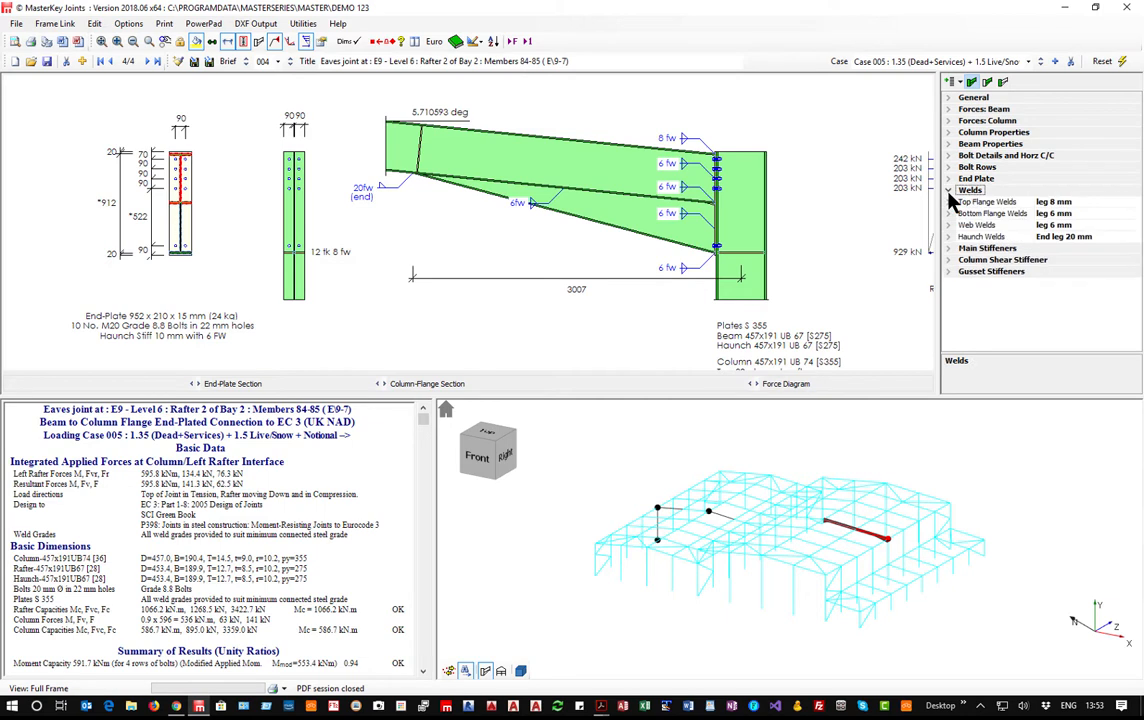
click(950, 238)
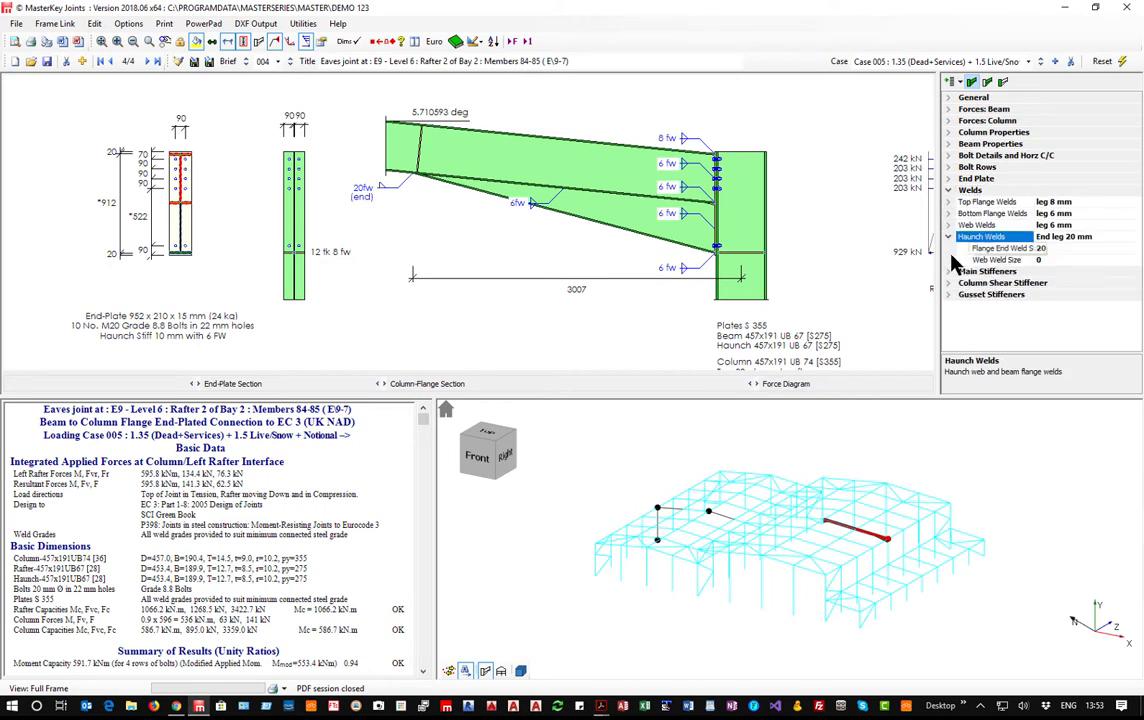
click(956, 249)
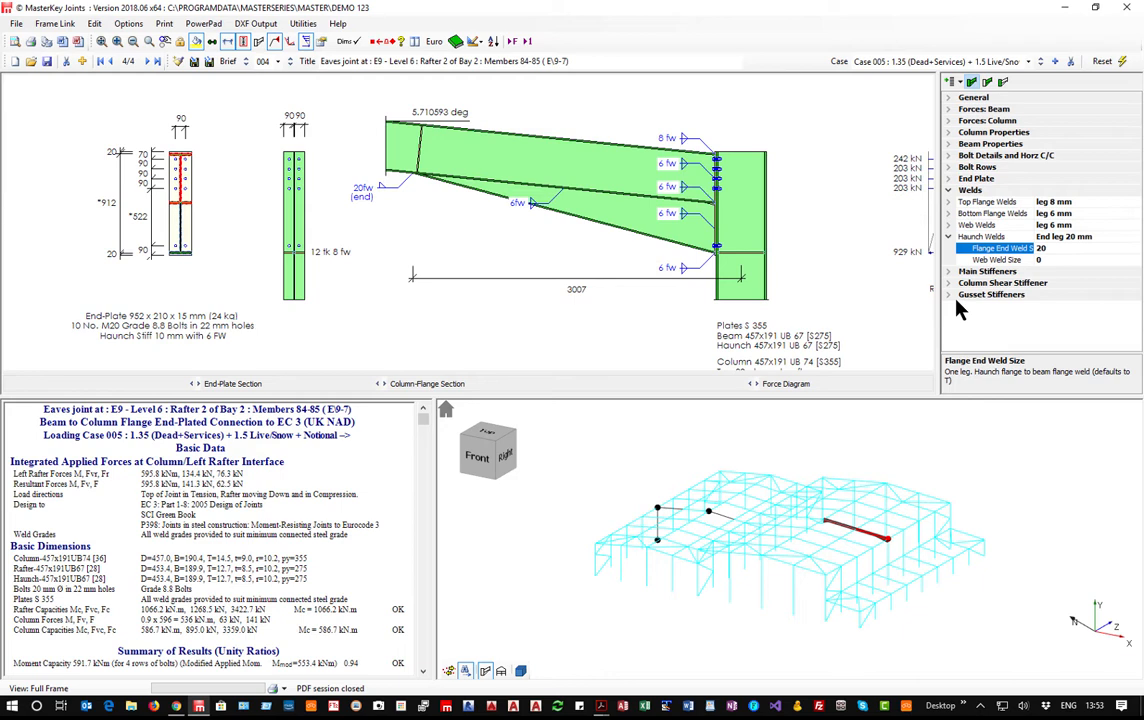
text(8)
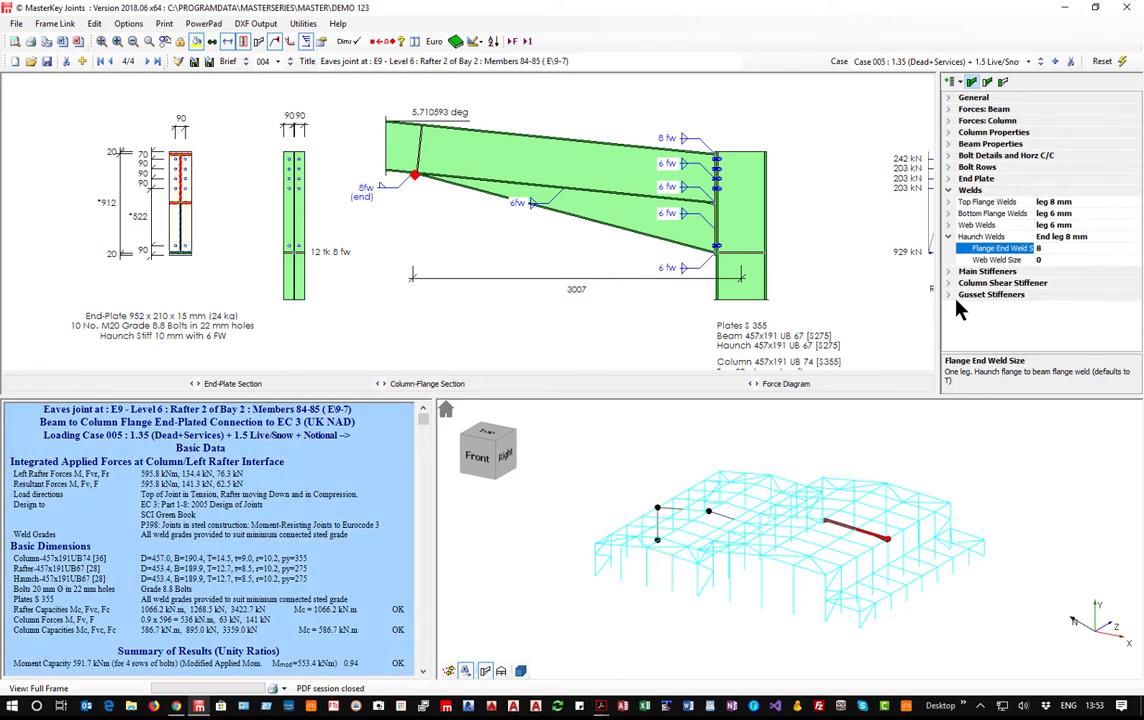
key(Down)
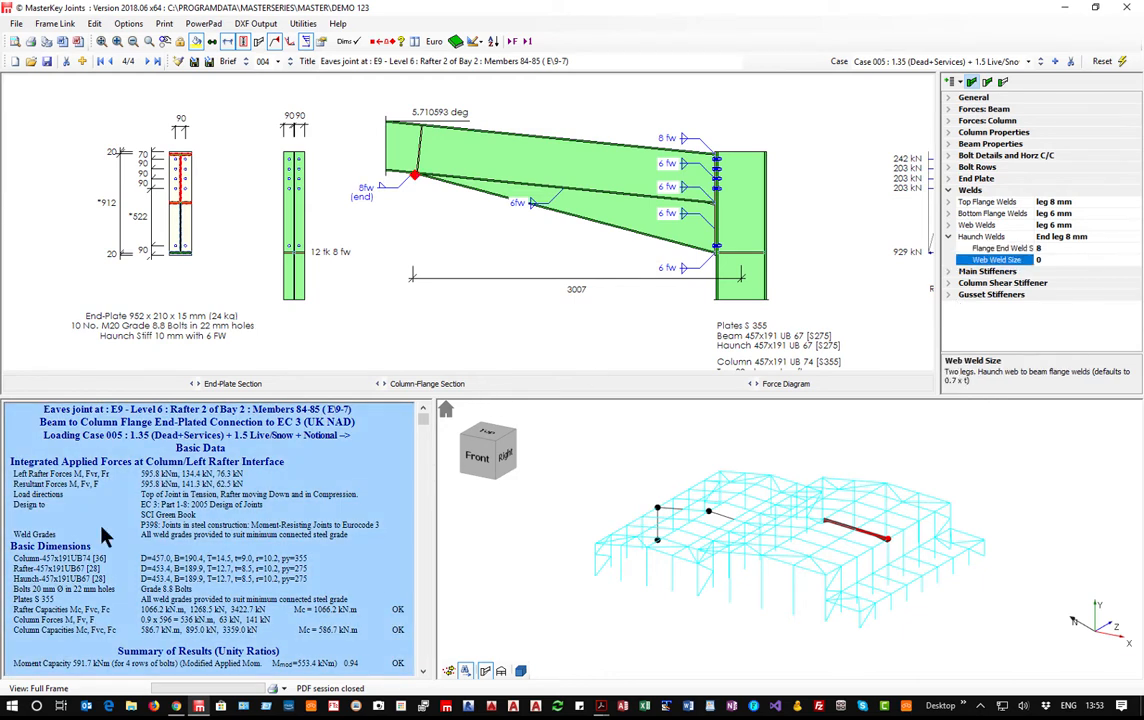
scroll(200, 548, down, 4)
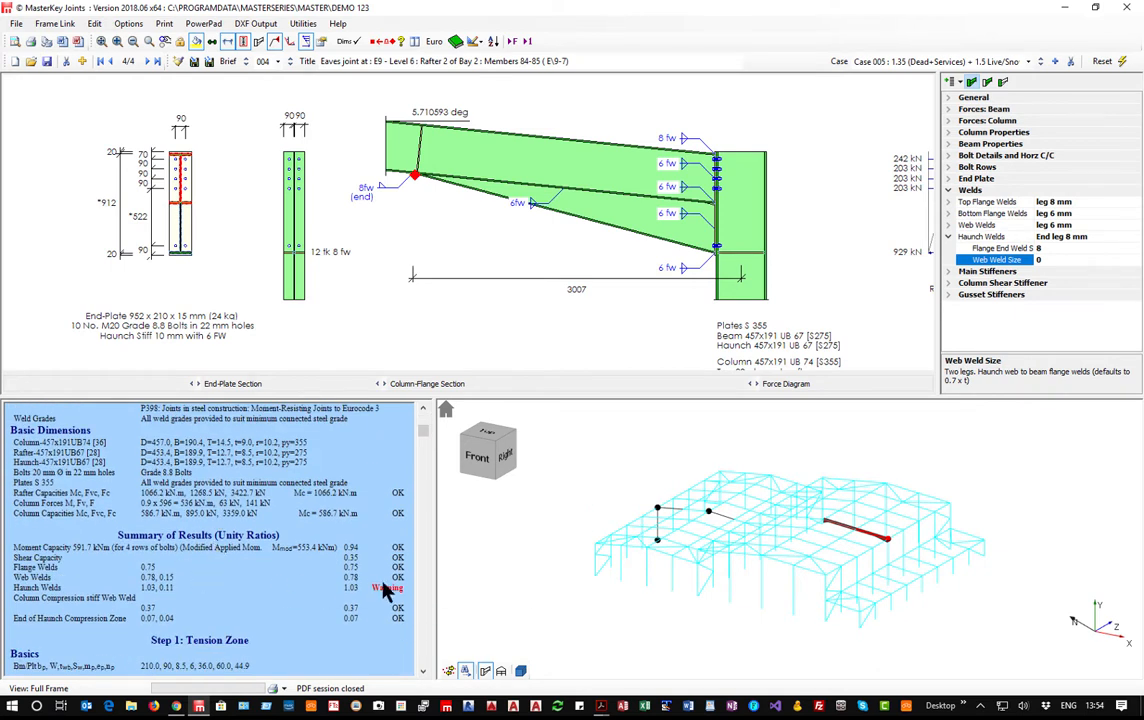
drag(422, 434, 421, 657)
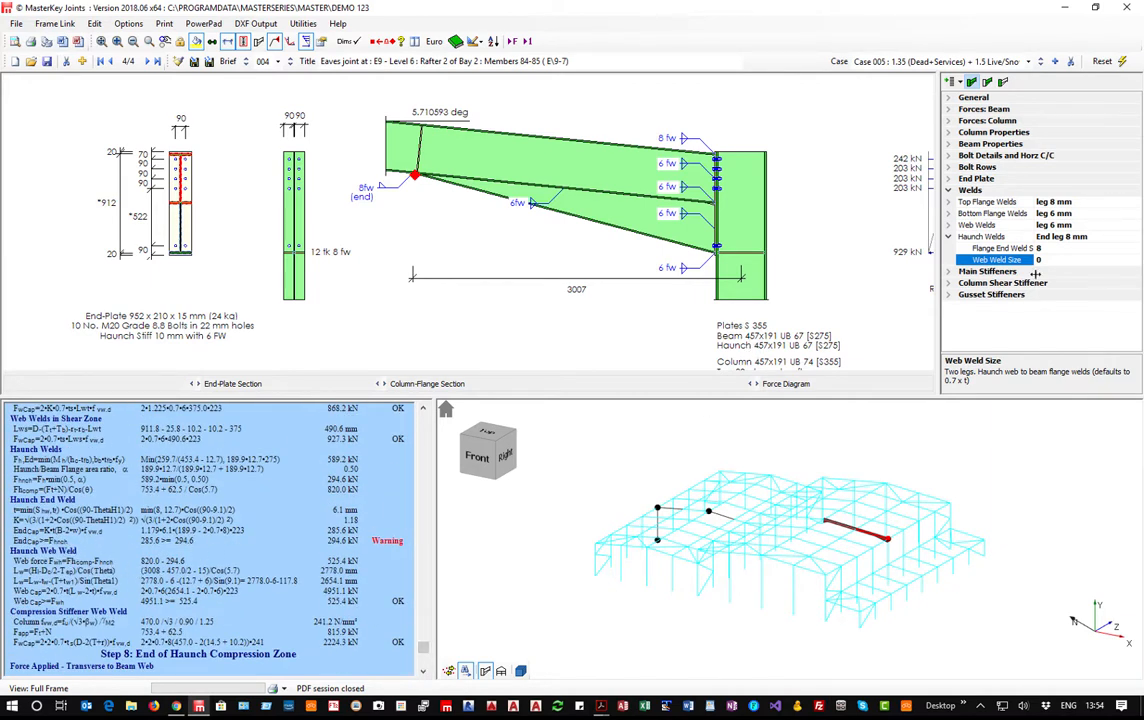
Set the E9 eaves joint's haunch flange end weld to 10 mm and web weld to 6 mm, and close the joint design with its data saved.
click(998, 249)
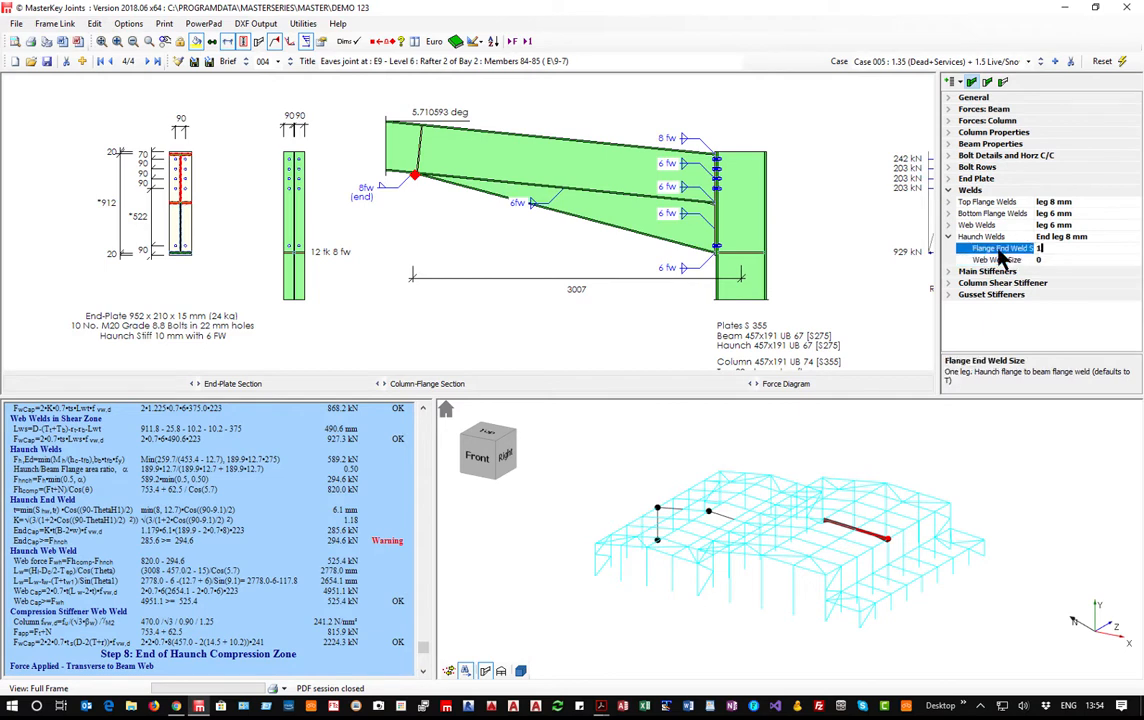
key(Return)
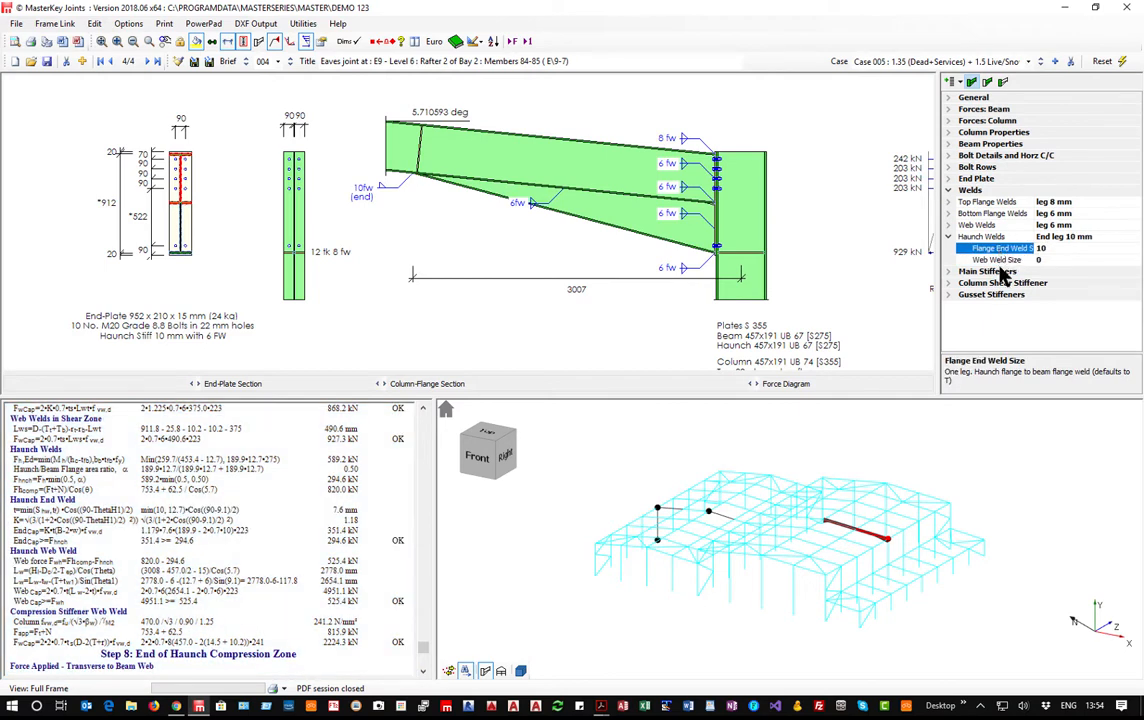
click(998, 260)
text(6)
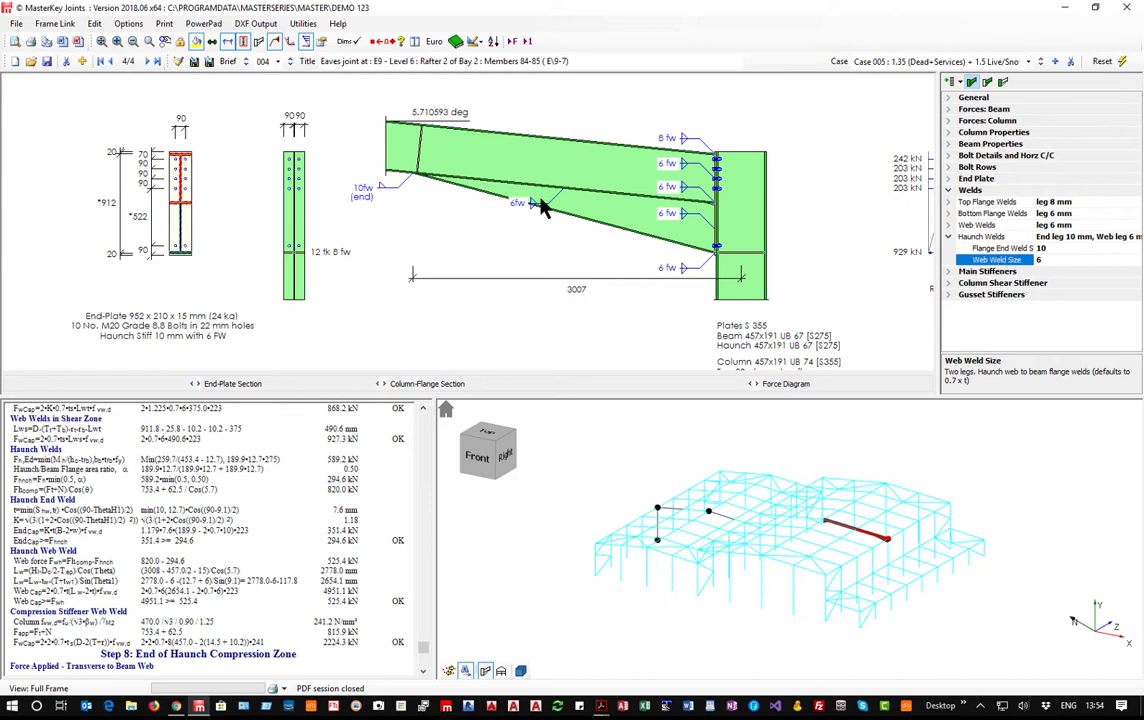
click(1132, 10)
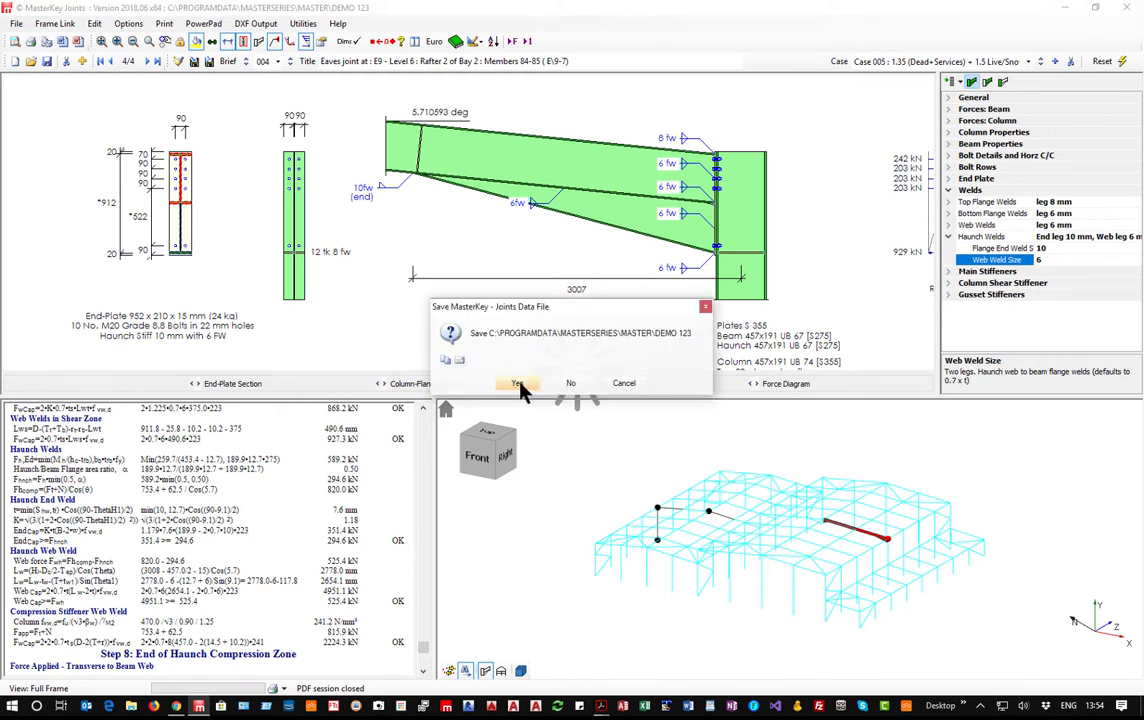
click(518, 385)
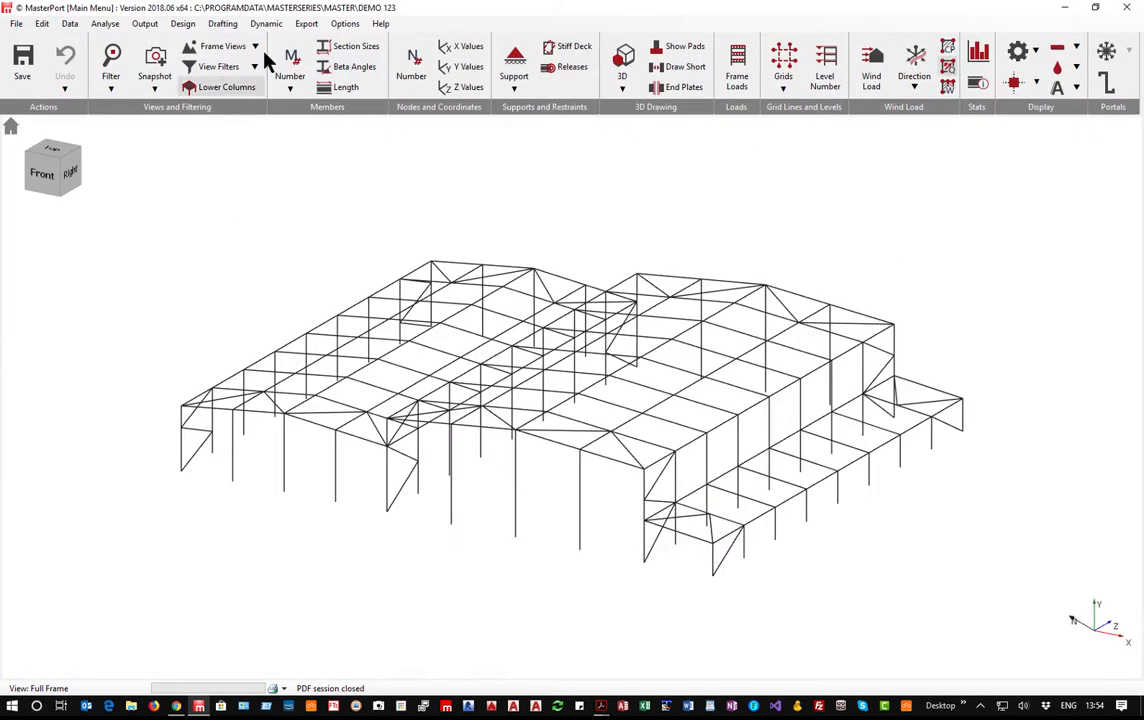
Start the concrete design and auto-design the pad foundations with Estimate Service Forces from Ultimate cases enabled.
click(183, 23)
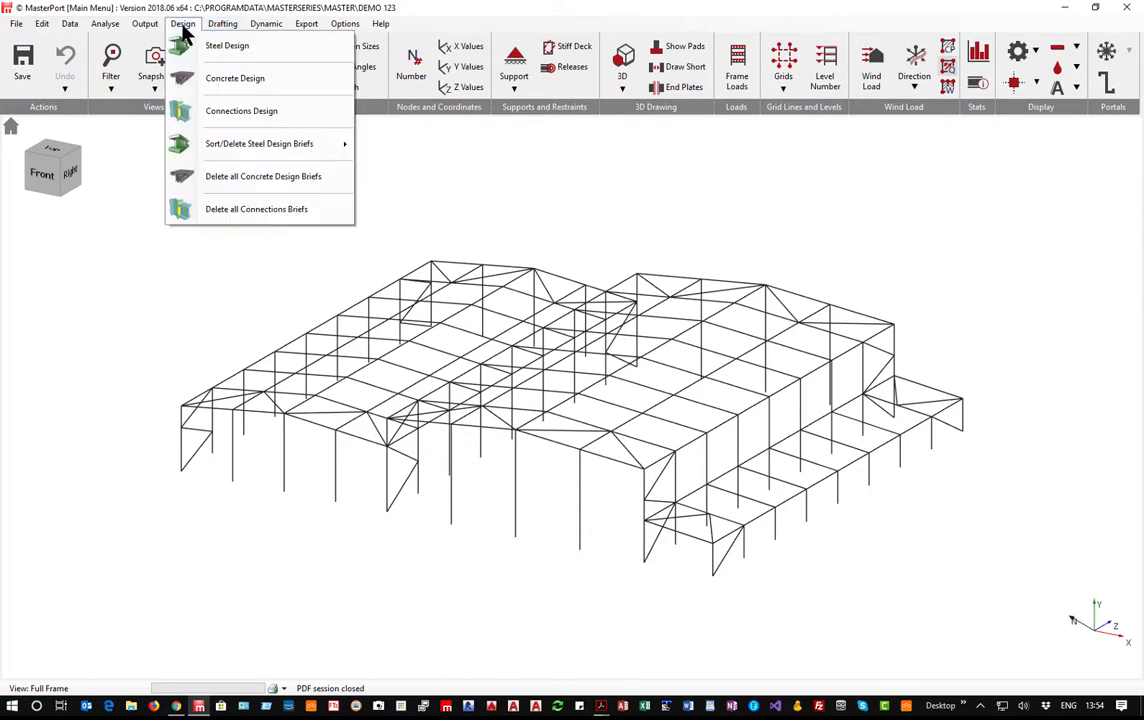
click(210, 76)
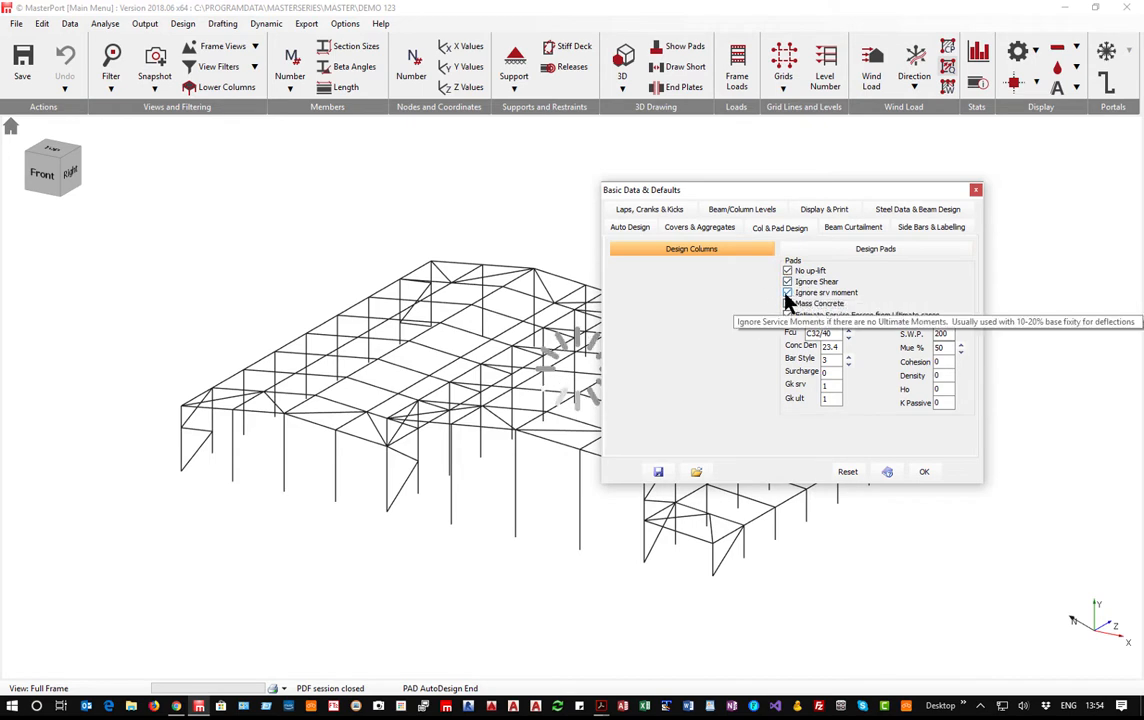
click(787, 316)
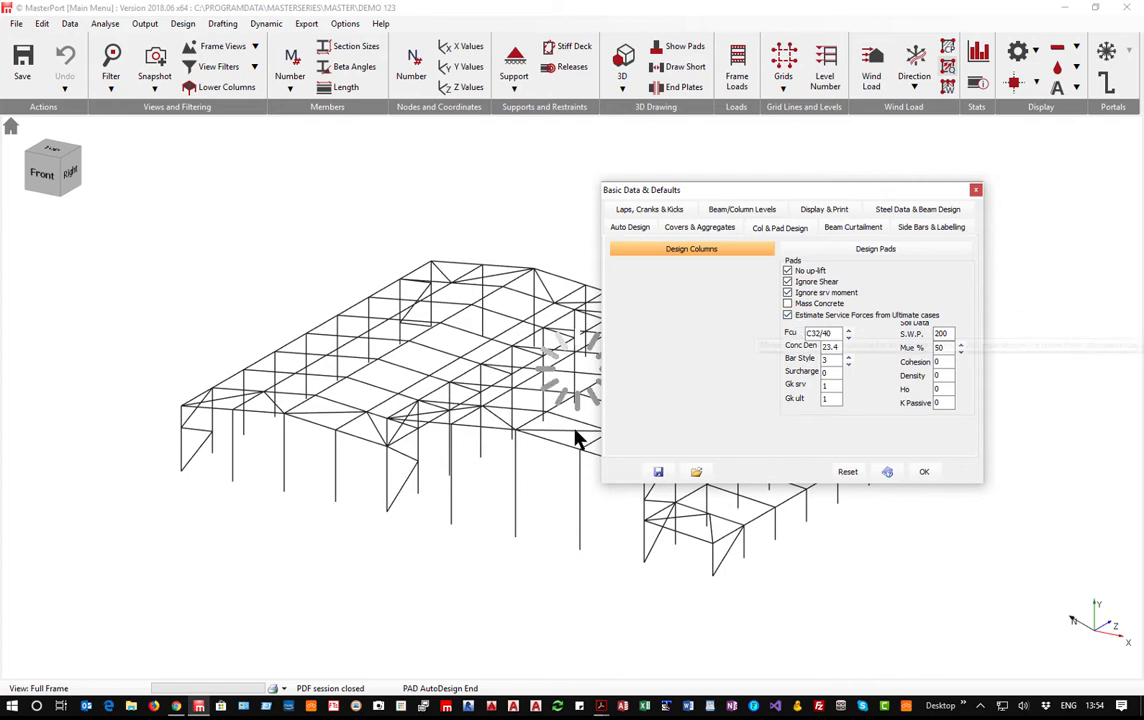
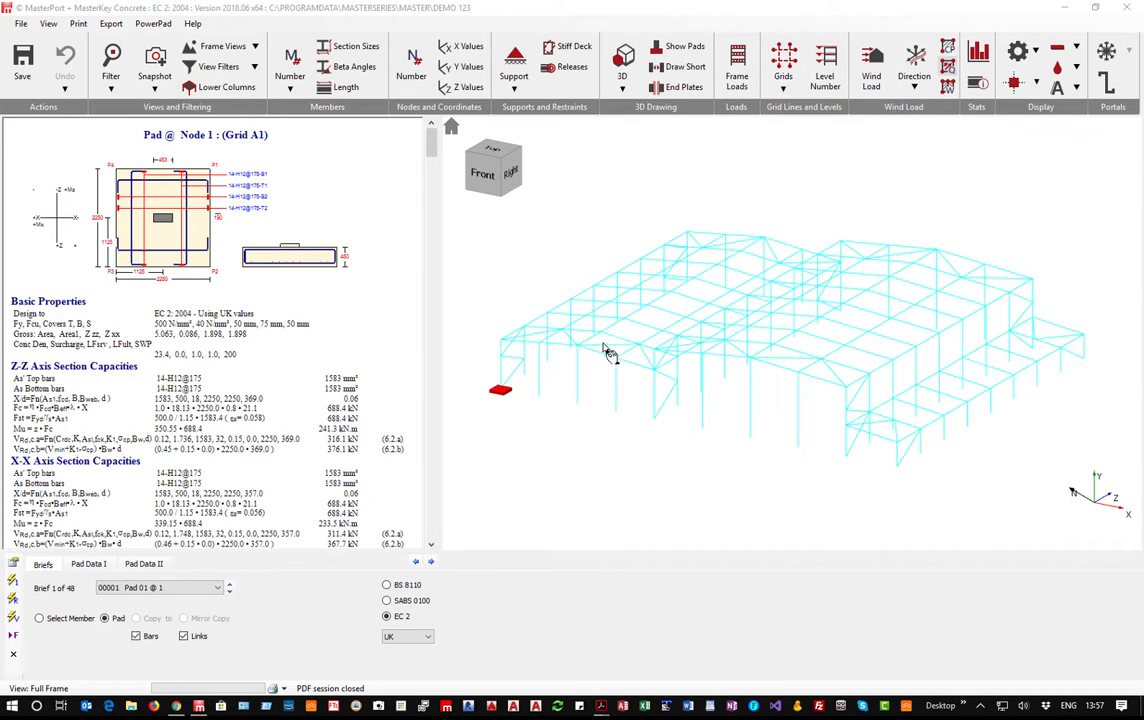
Remove the top reinforcement in both directions from the pad at grid E10 by setting its bar sizes to 0.
click(991, 414)
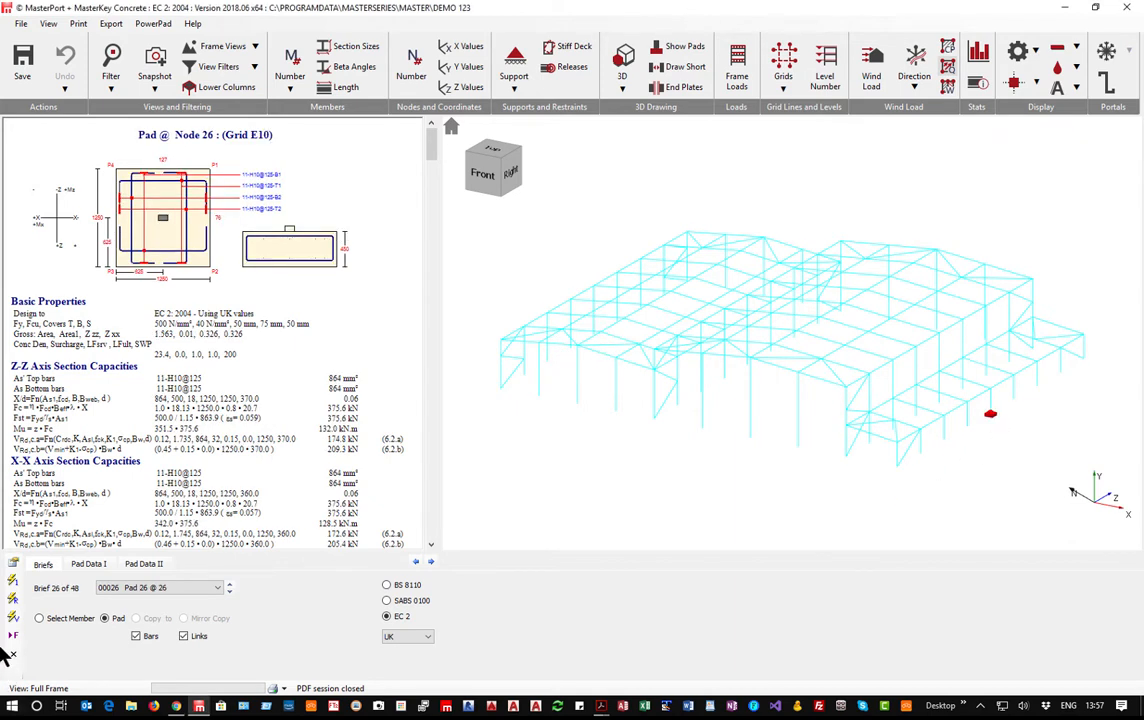
click(90, 565)
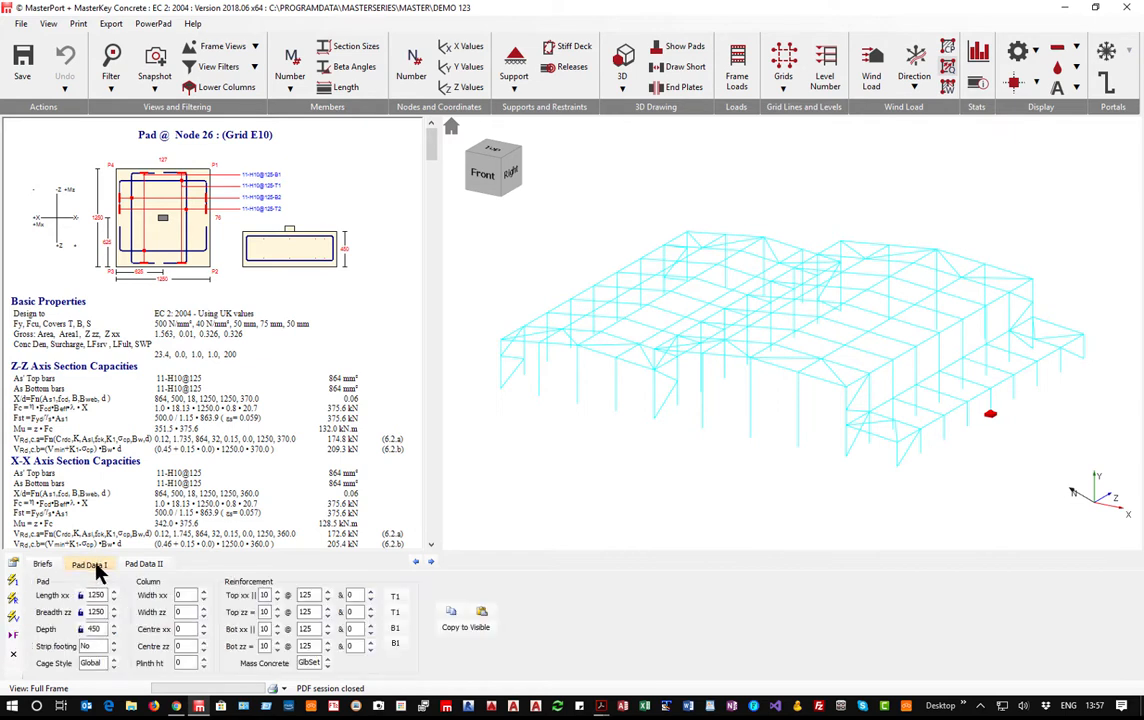
click(277, 599)
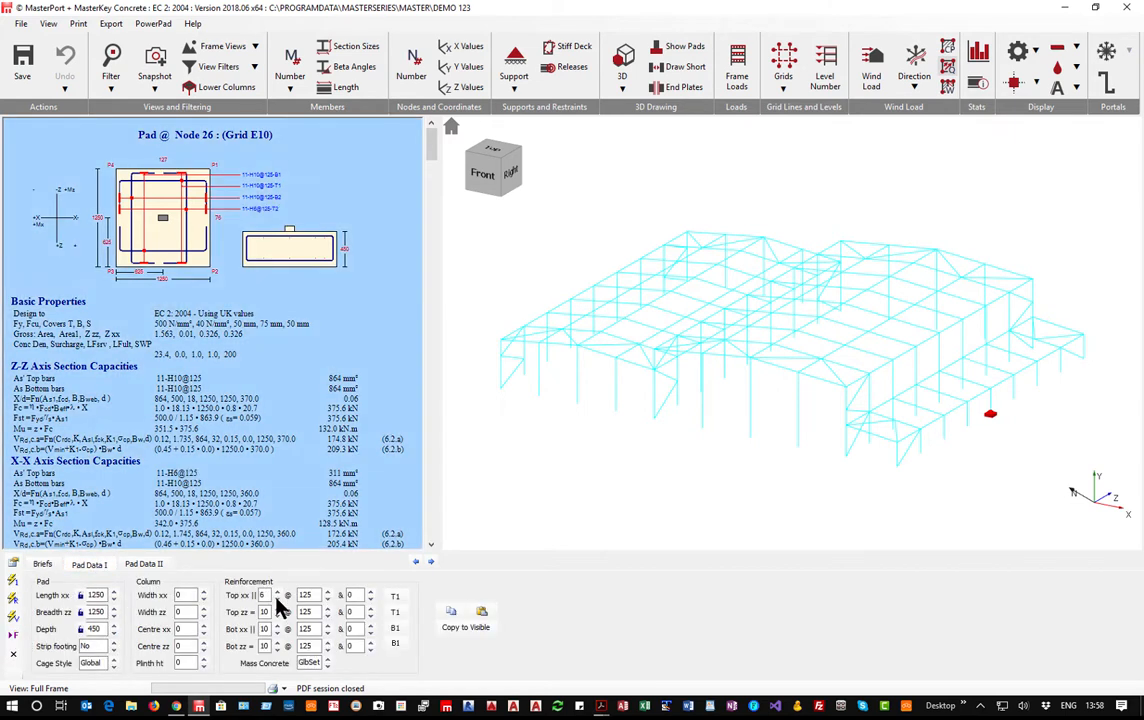
click(279, 616)
click(279, 617)
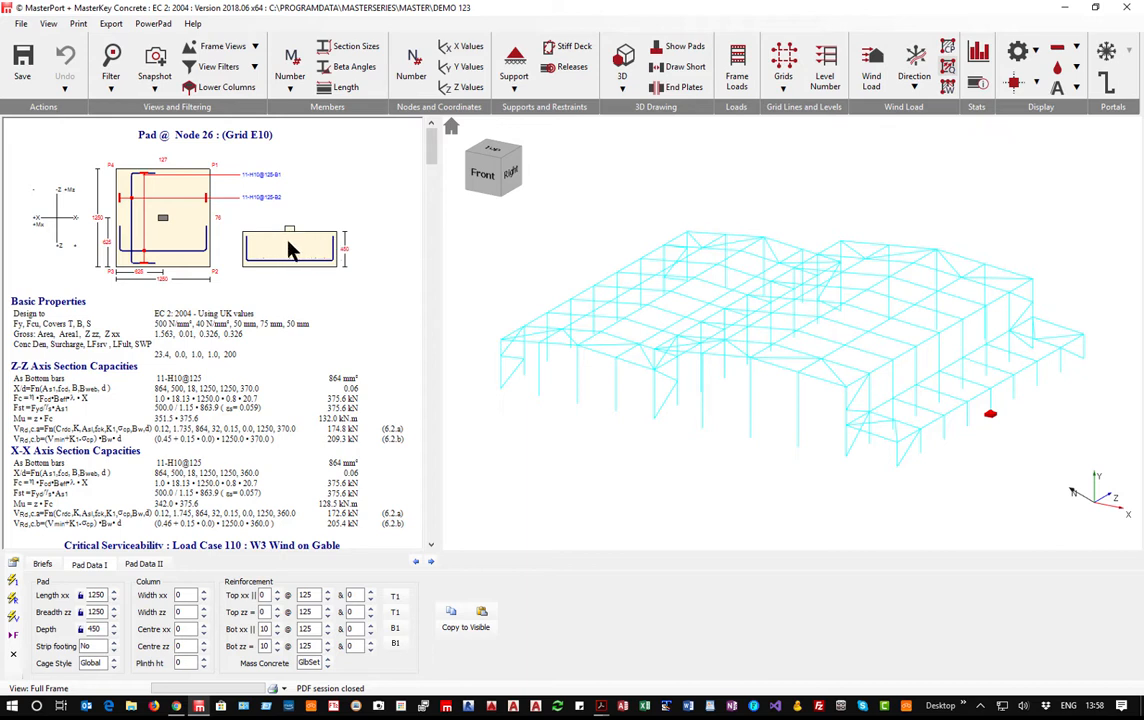
Restore the E10 pad's top reinforcement to 10 mm bars in both directions.
click(278, 593)
click(278, 593)
click(278, 610)
click(278, 610)
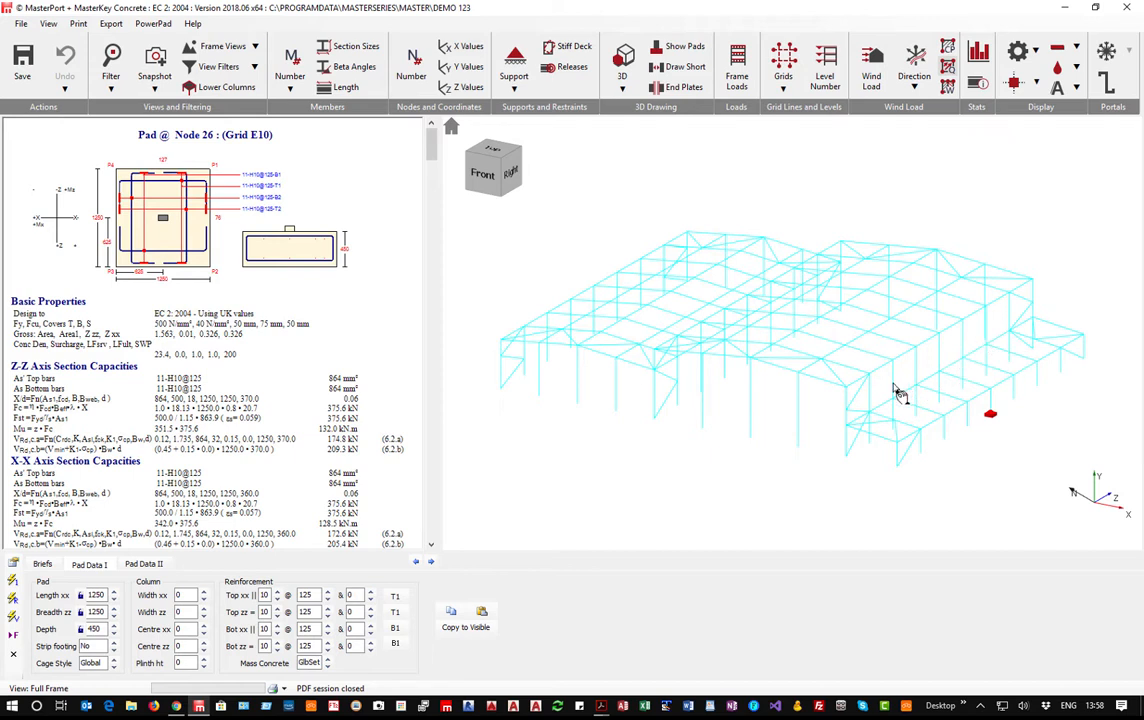
Inspect the pad foundation designs at grids A7 and D5.
click(1011, 399)
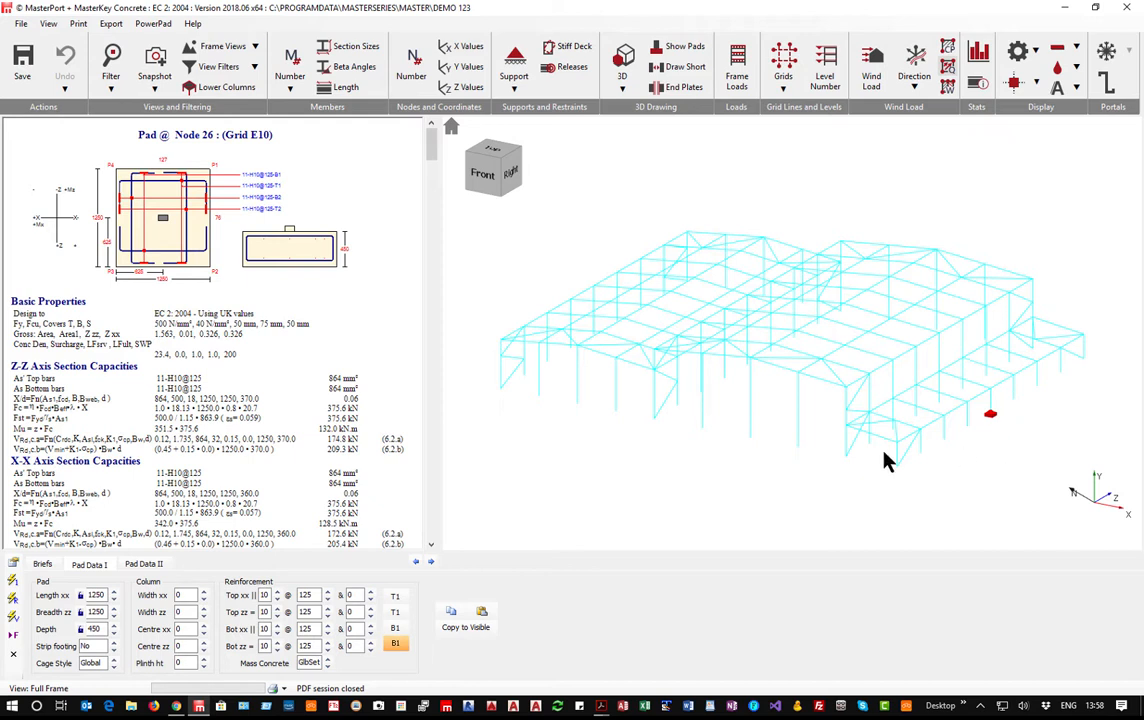
click(750, 440)
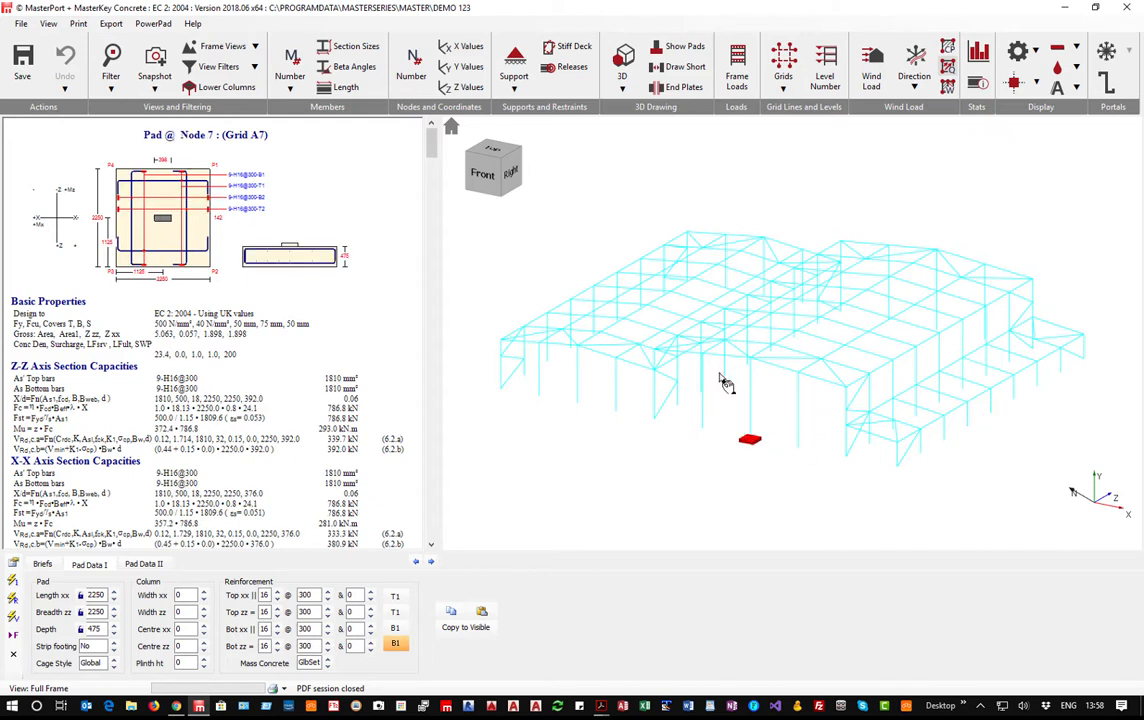
click(724, 382)
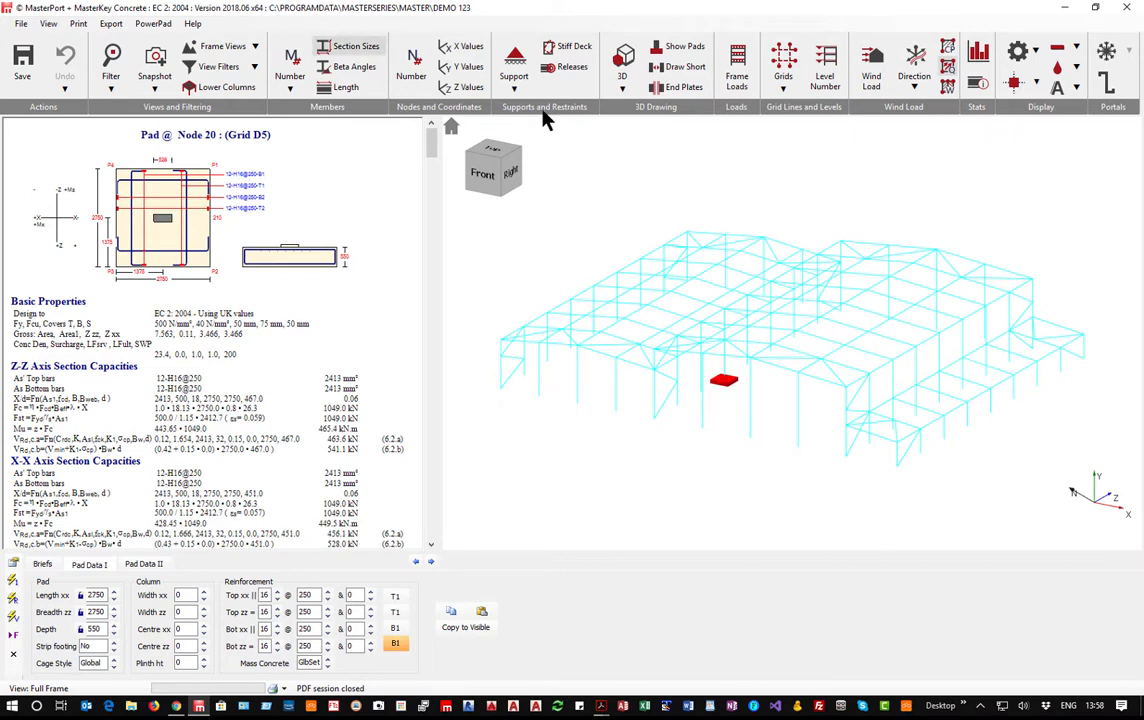
Display all the pad foundations on the frame and view them in plan and in 3D.
click(488, 150)
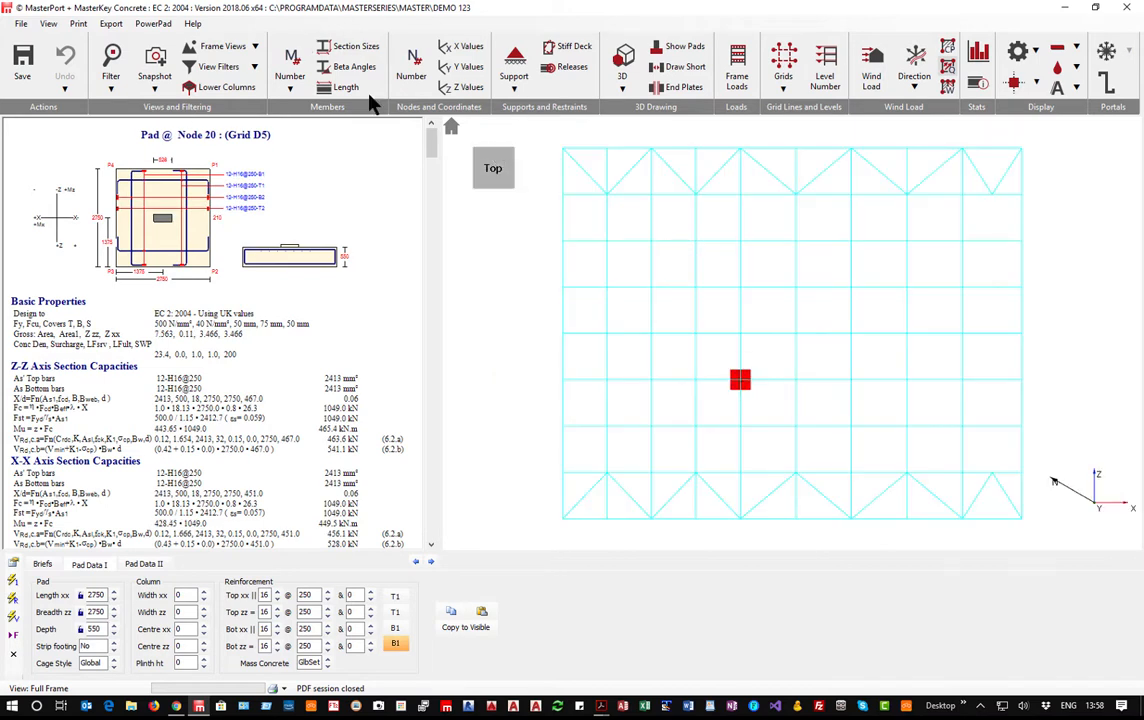
click(675, 52)
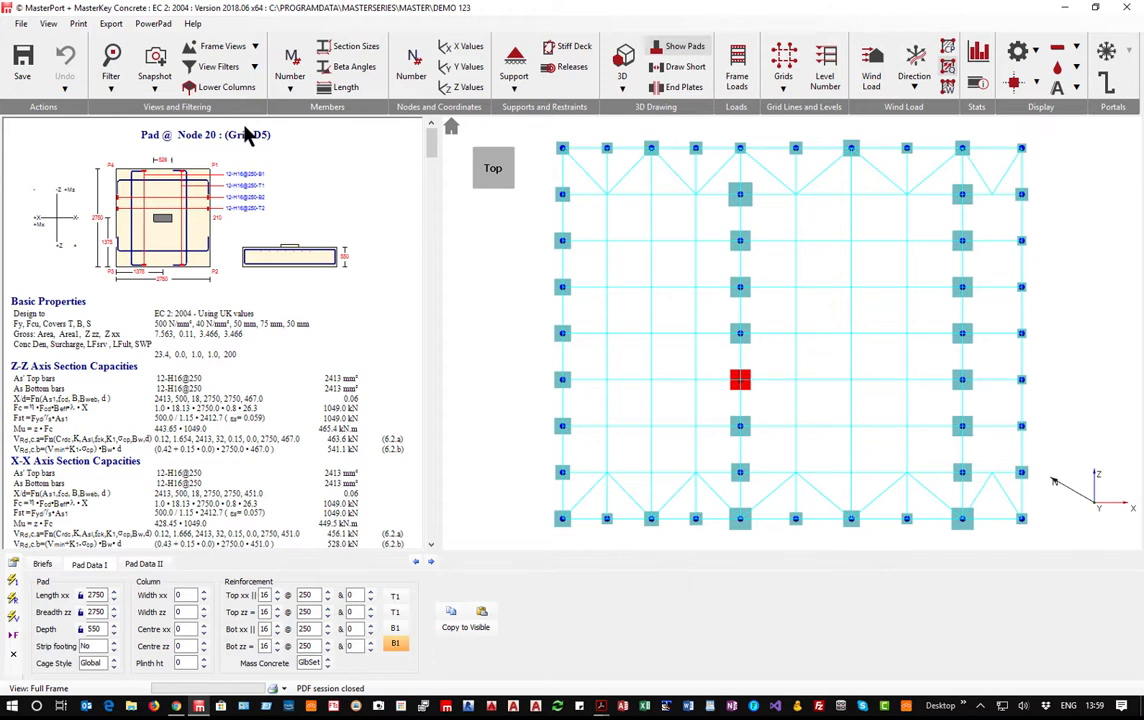
click(513, 190)
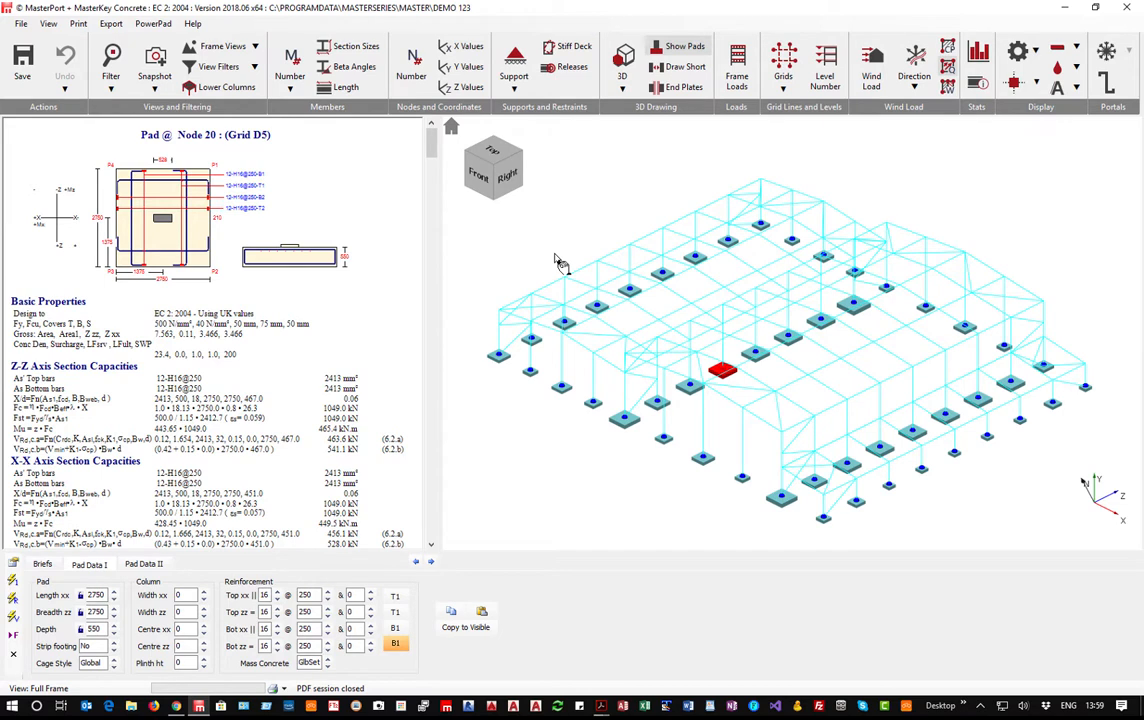
Save the file and generate a BS8666 bar schedule for all pads, with bar marks starting at 1.
click(109, 25)
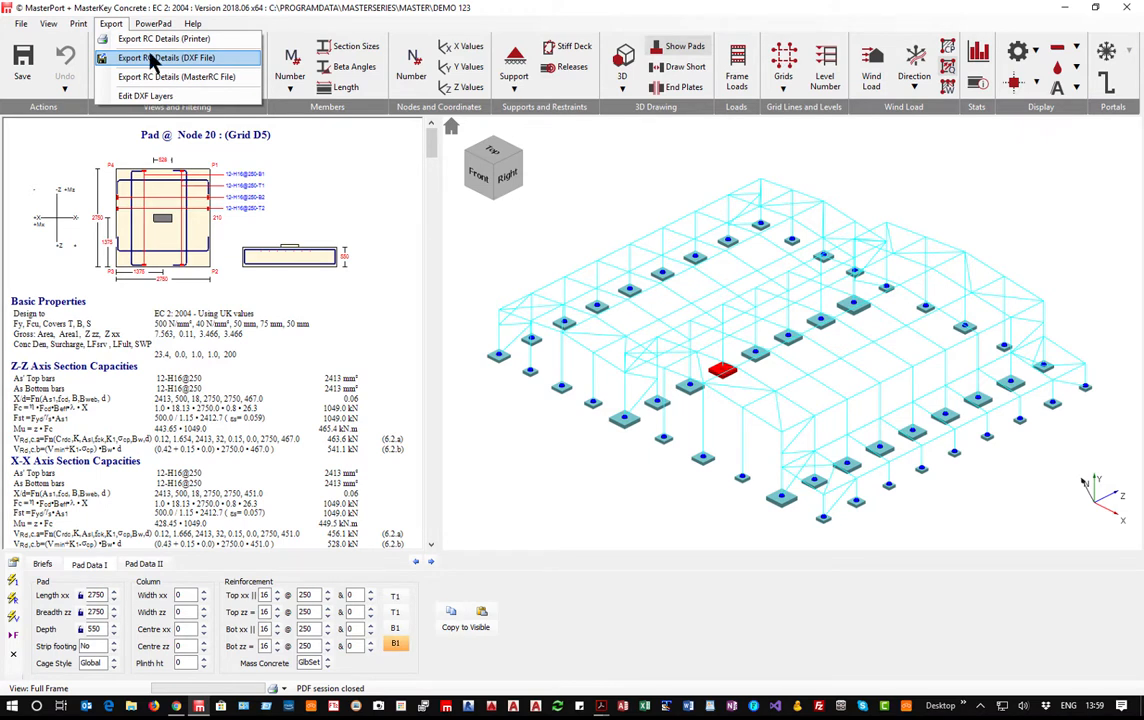
mouse_move(78, 23)
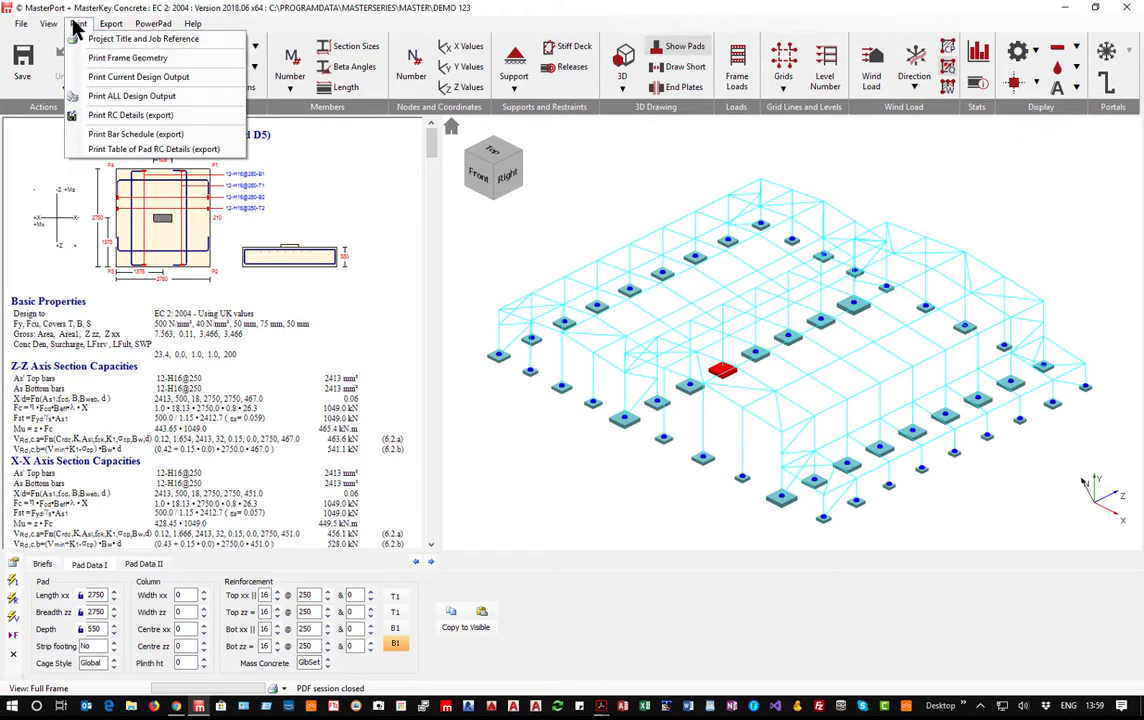
click(137, 145)
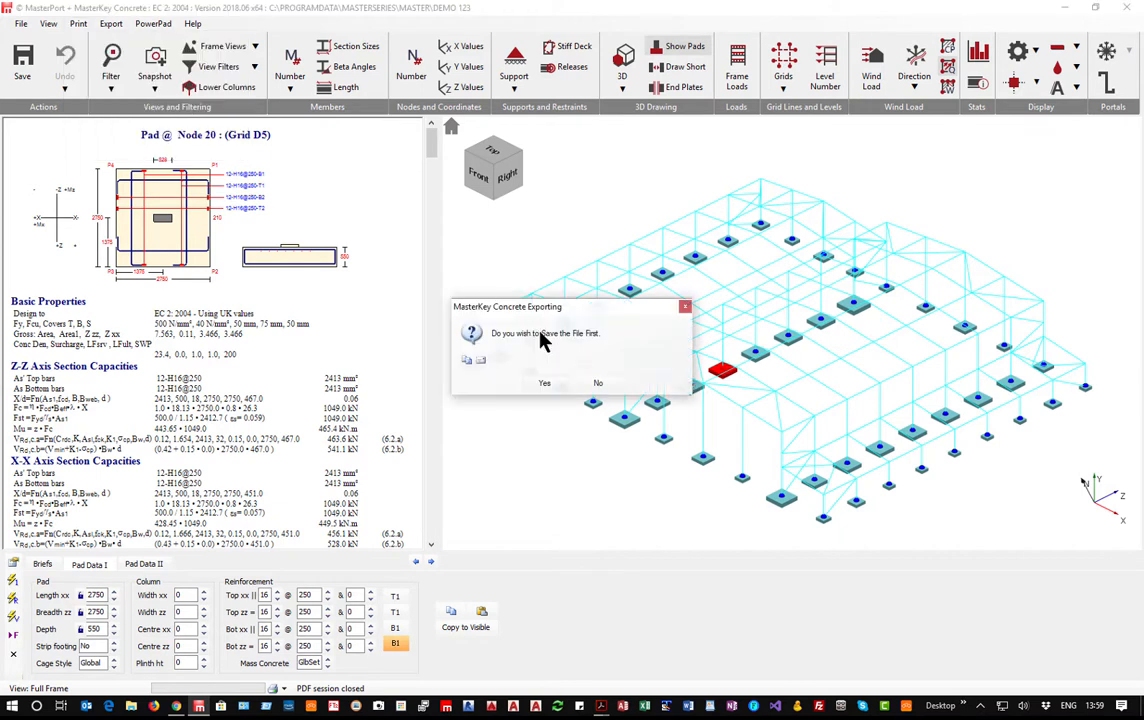
click(545, 386)
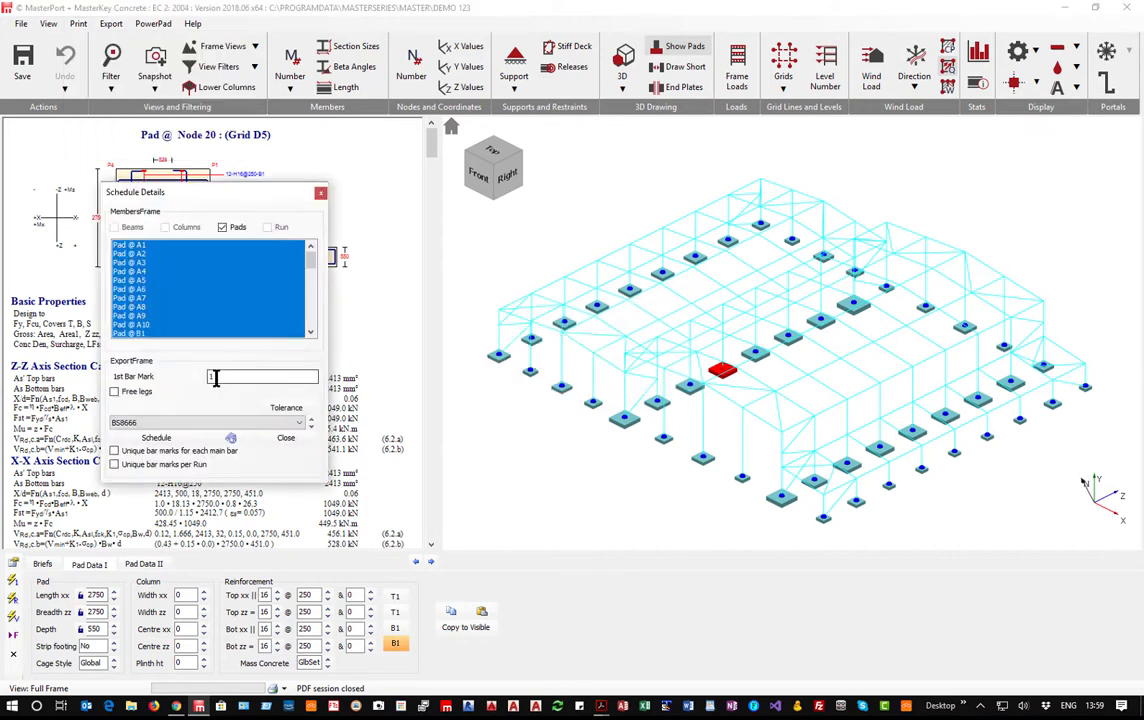
click(178, 438)
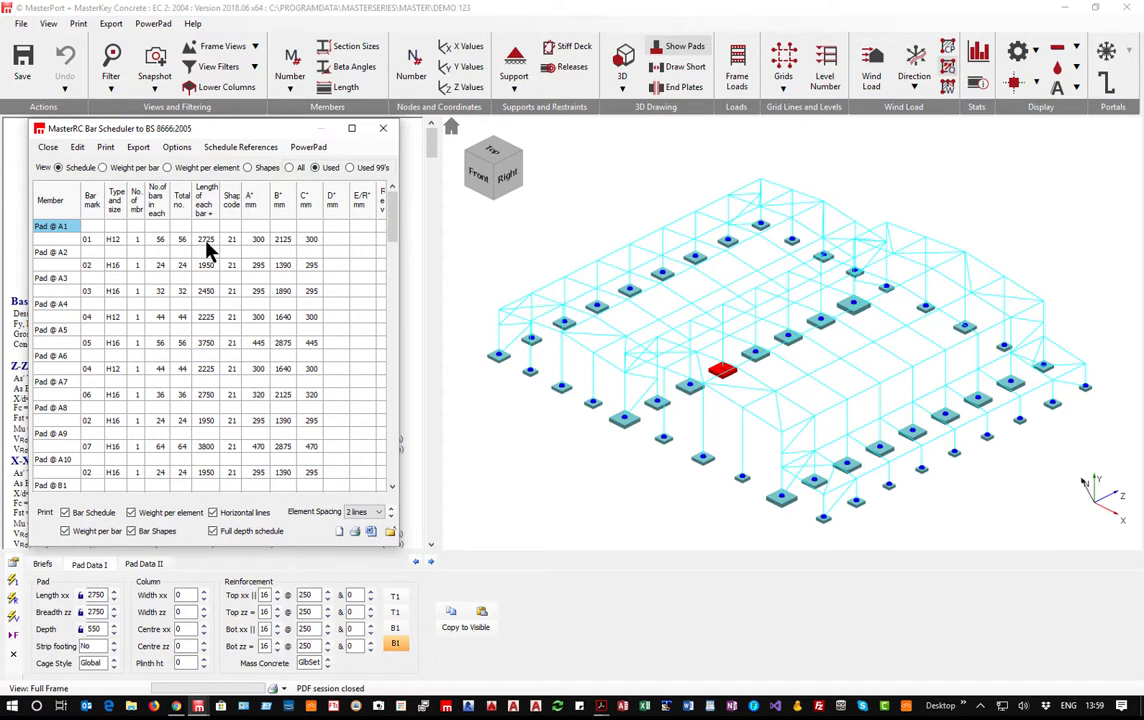
Examine the pad bar schedule and the reinforcement weight per bar, and close the scheduler.
scroll(210, 350, down, 10)
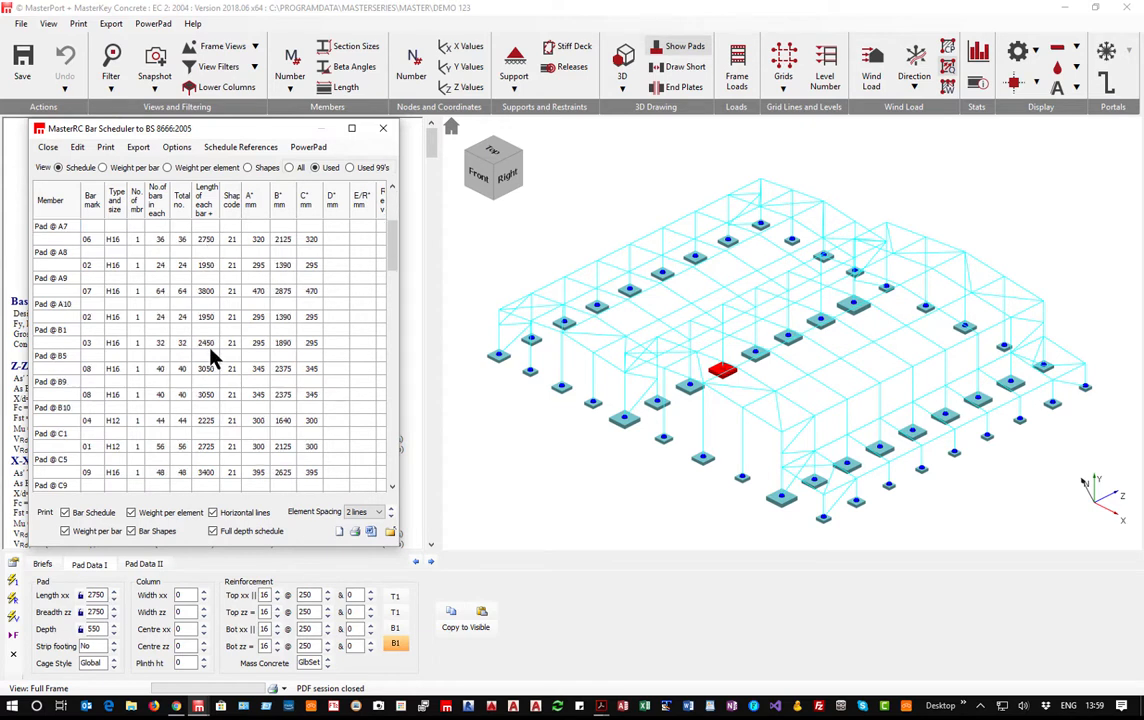
scroll(213, 358, down, 10)
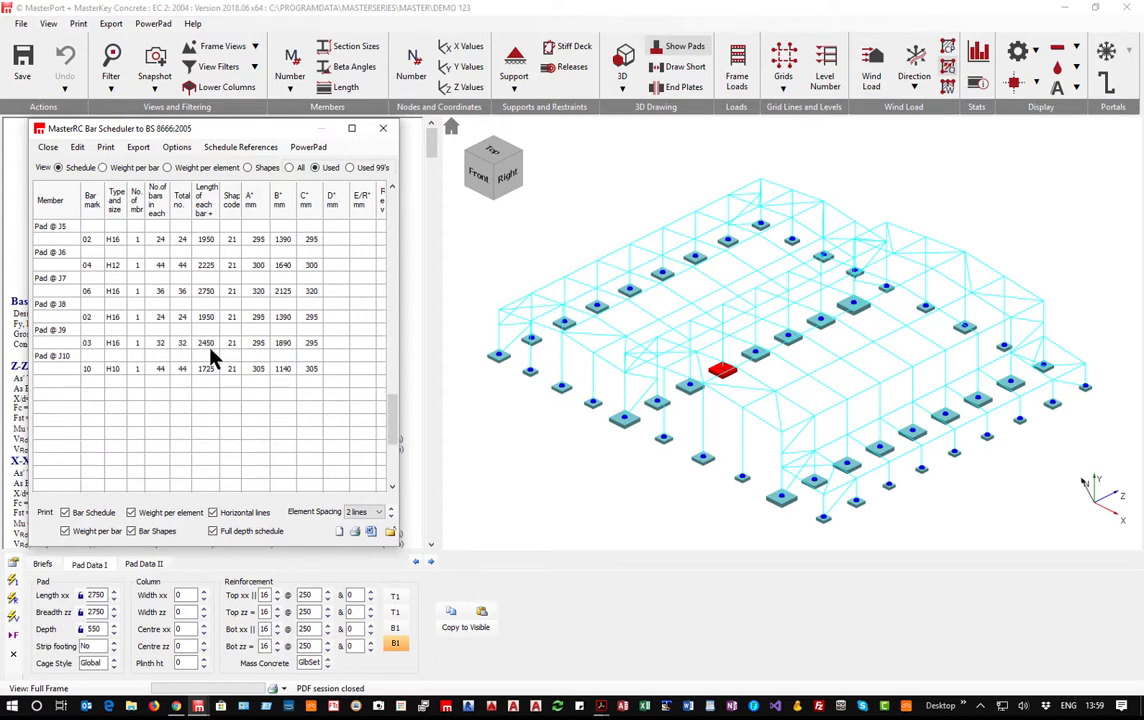
scroll(210, 358, up, 20)
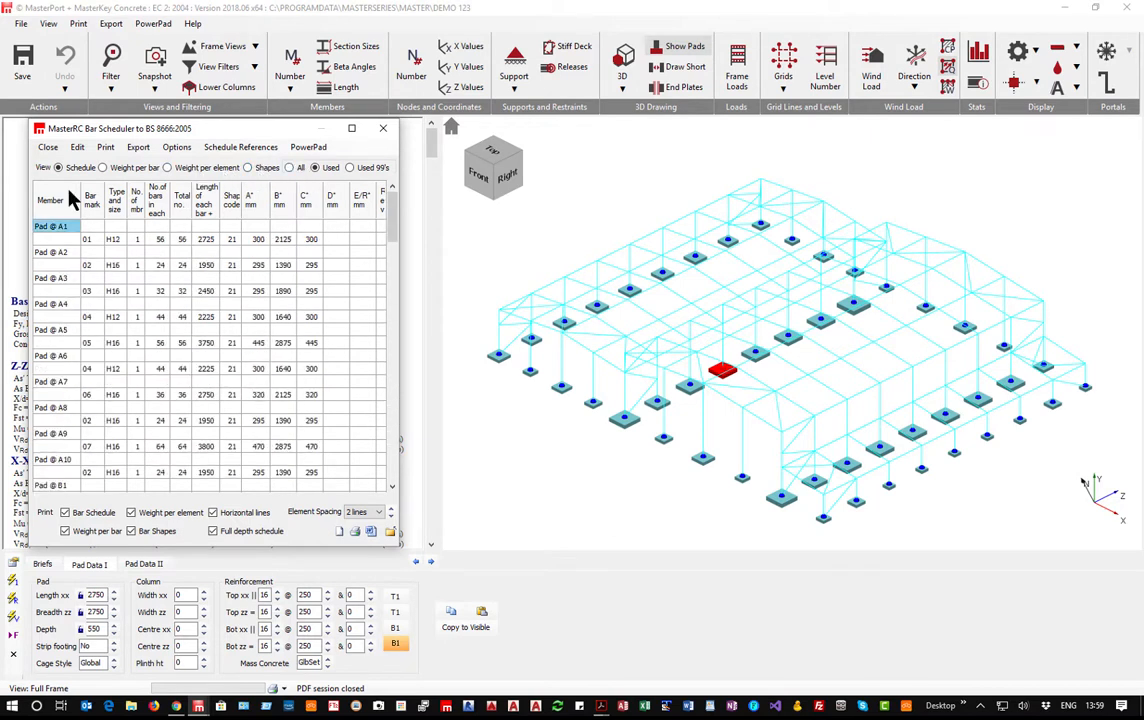
click(135, 169)
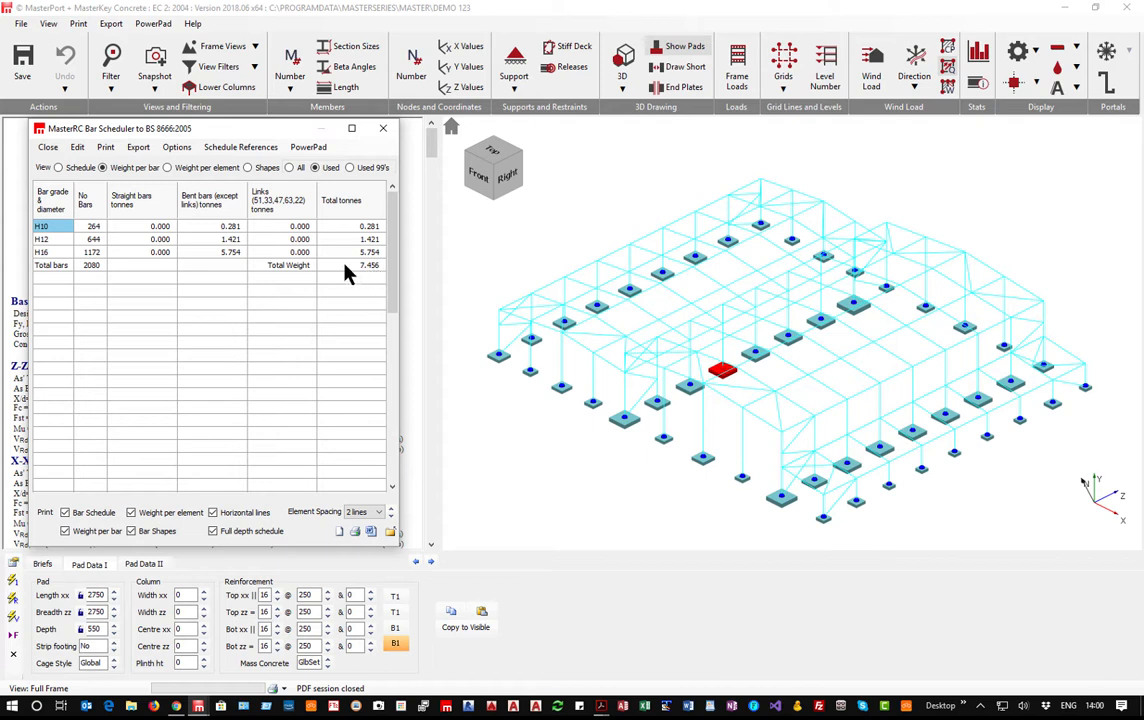
click(385, 130)
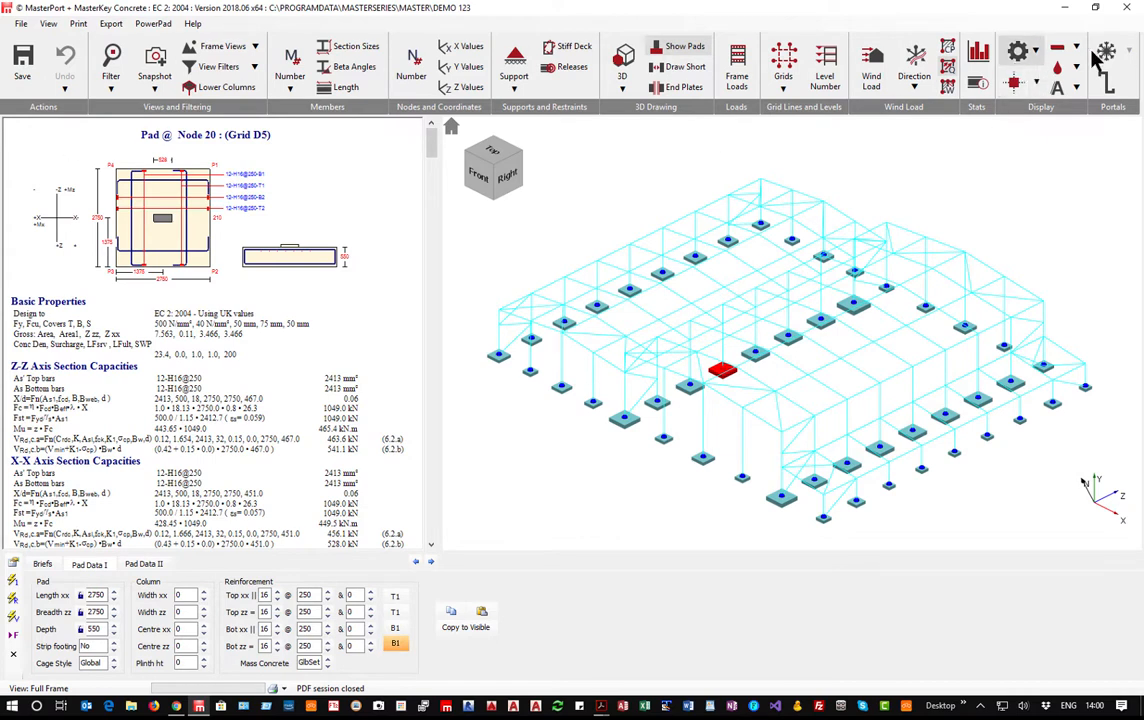
Examine the steel section totals and overall frame weight in the frame statistics.
click(978, 56)
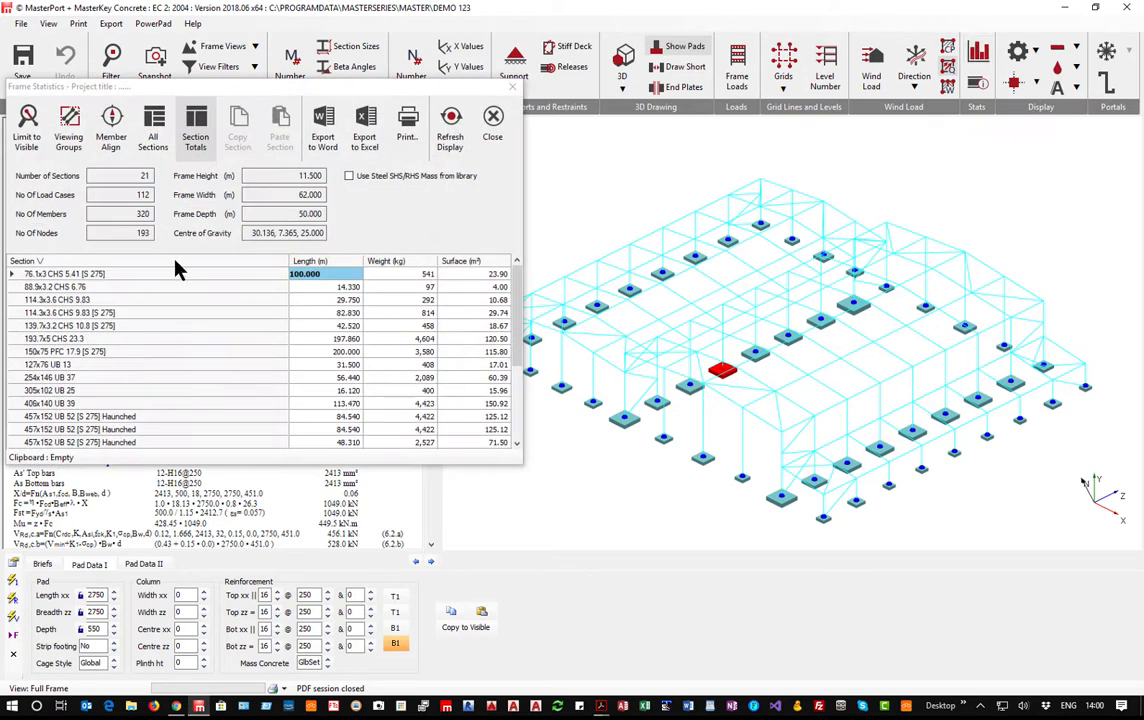
scroll(458, 407, down, 3)
scroll(365, 418, up, 2)
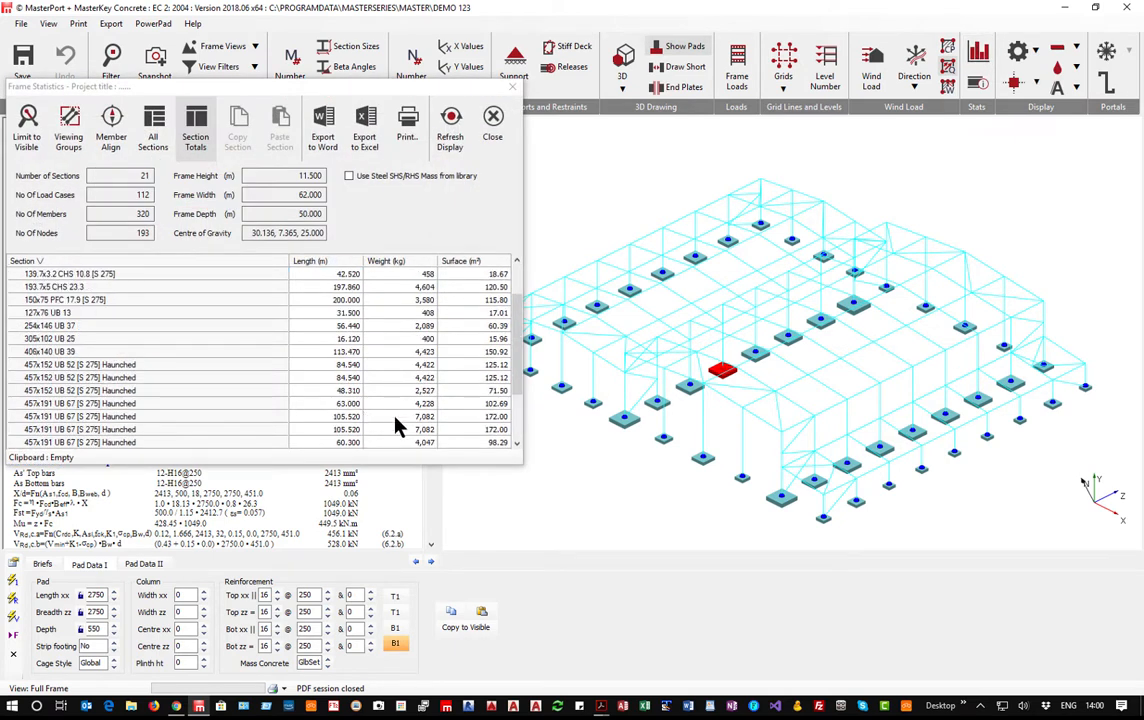
scroll(470, 427, down, 3)
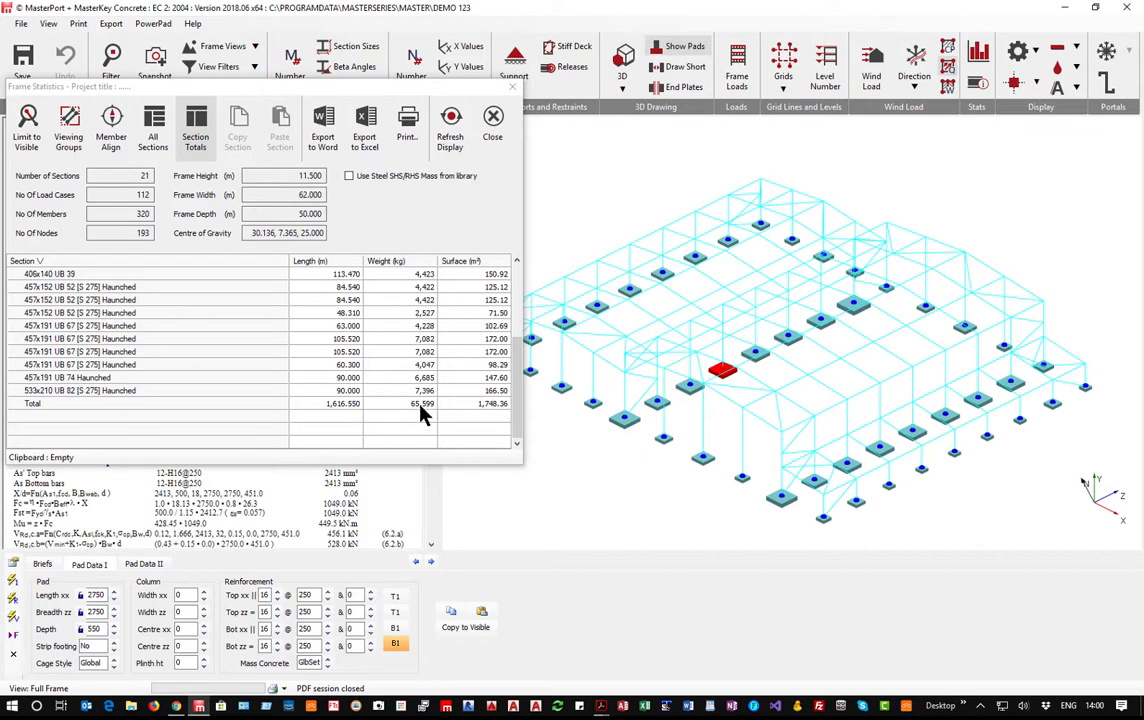
click(511, 88)
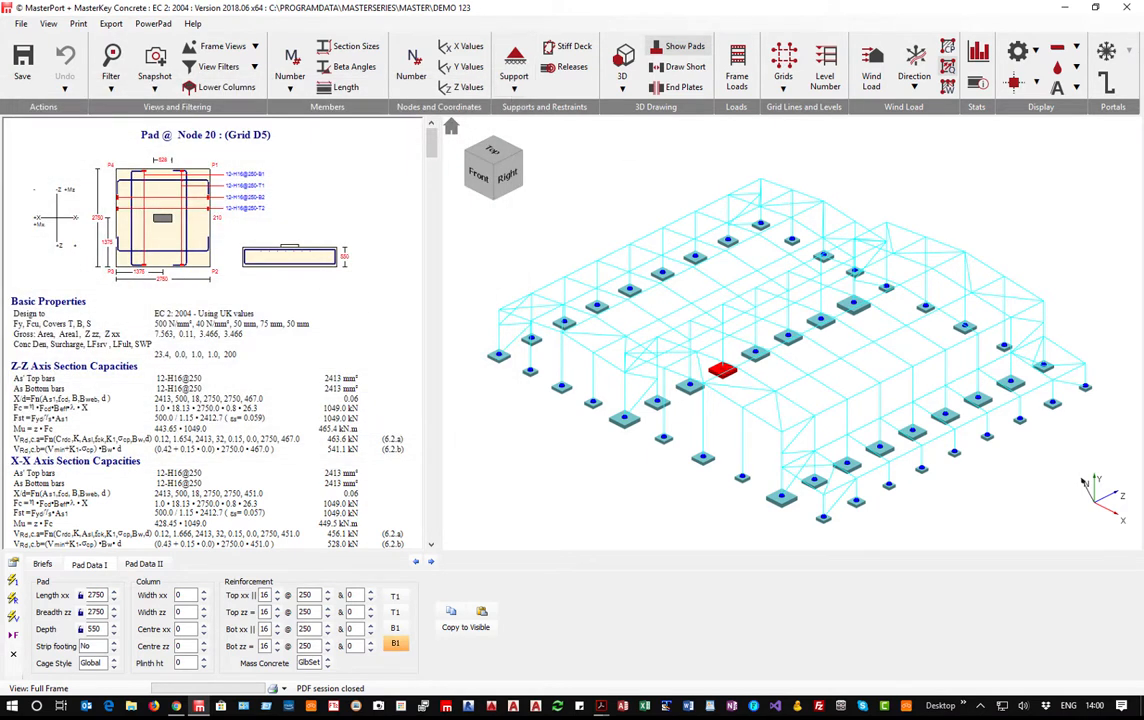